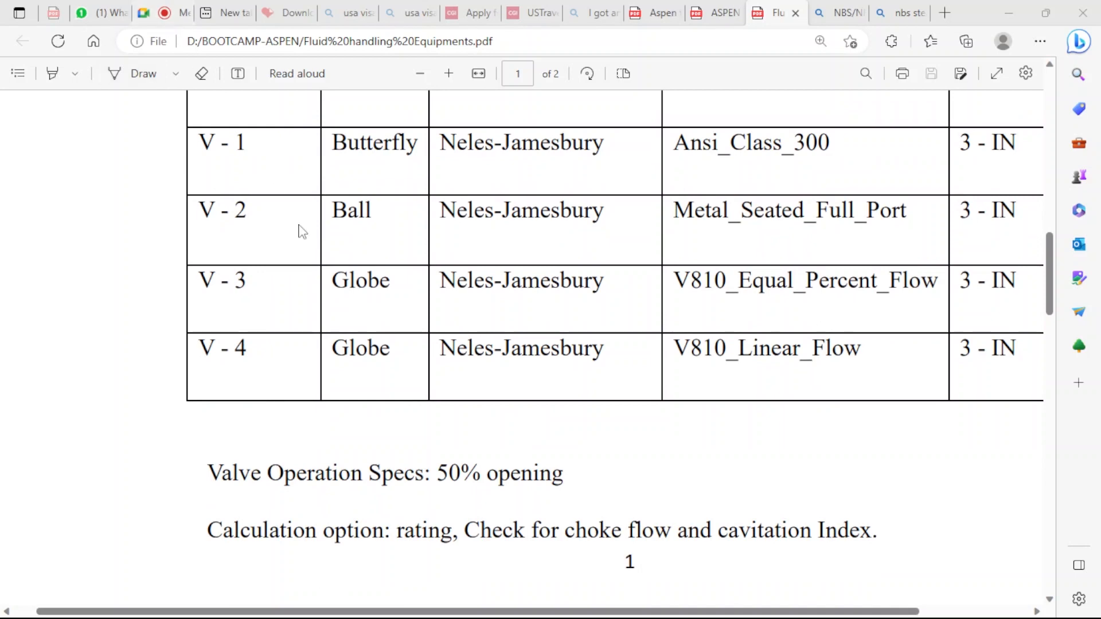
Review the problem statement in the PDF, from the tank description to the material stream and valve specifications
scroll(427, 359, down, 1)
scroll(427, 359, right, 1)
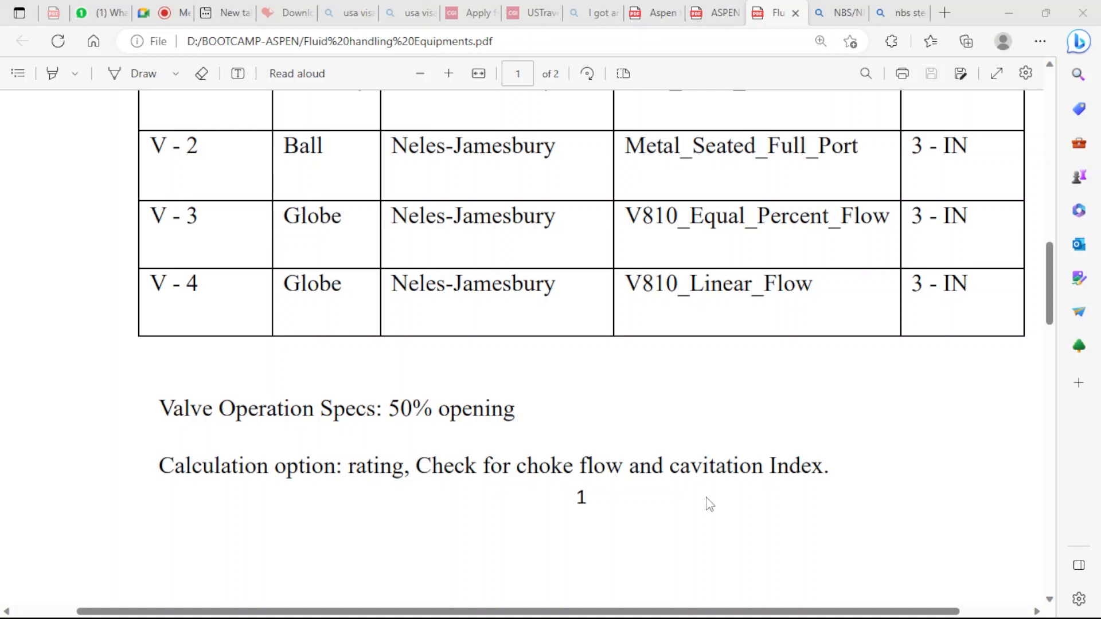
scroll(709, 505, up, 10)
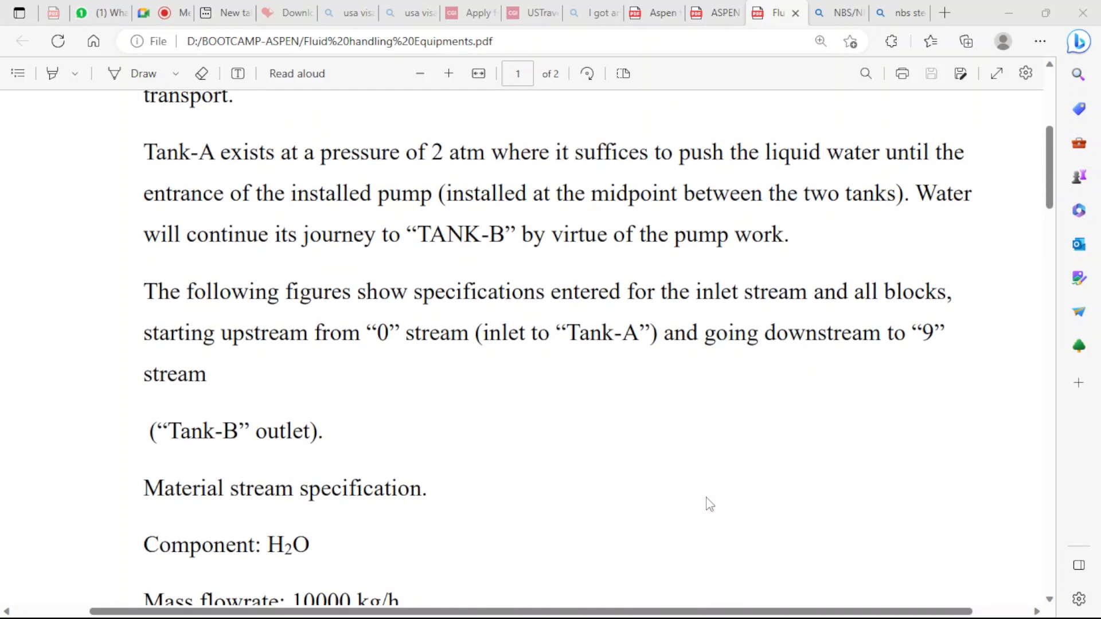
scroll(710, 505, down, 6)
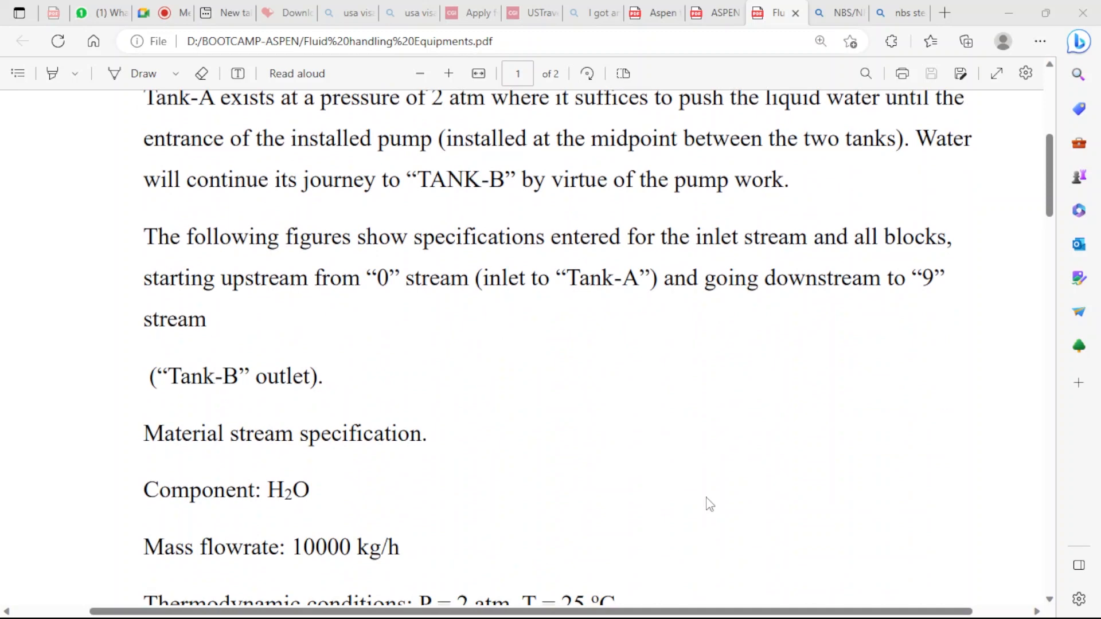
scroll(710, 504, down, 3)
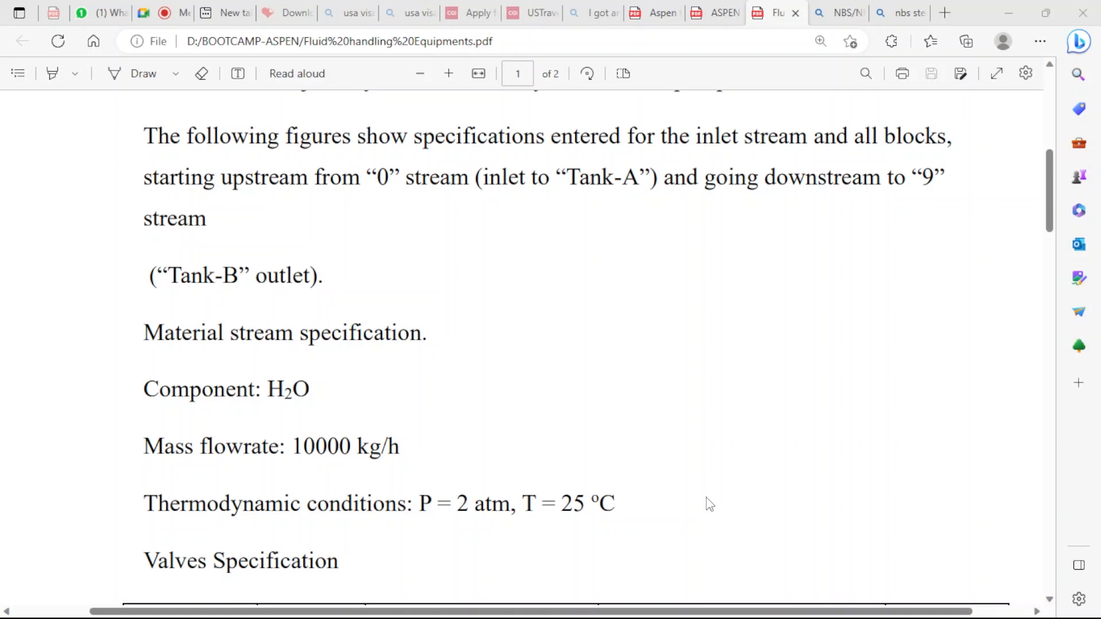
scroll(709, 504, down, 2)
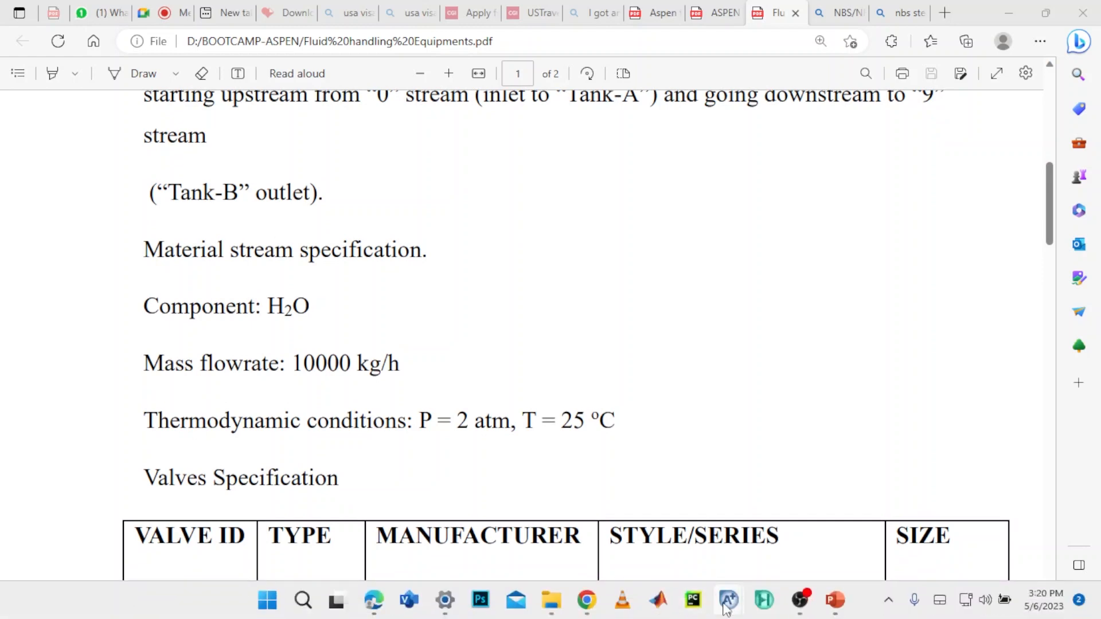
Switch to Aspen Plus and preview the Chemicals with Metric Units template among the chemical process templates, without creating a simulation
mouse_move(726, 608)
click(760, 533)
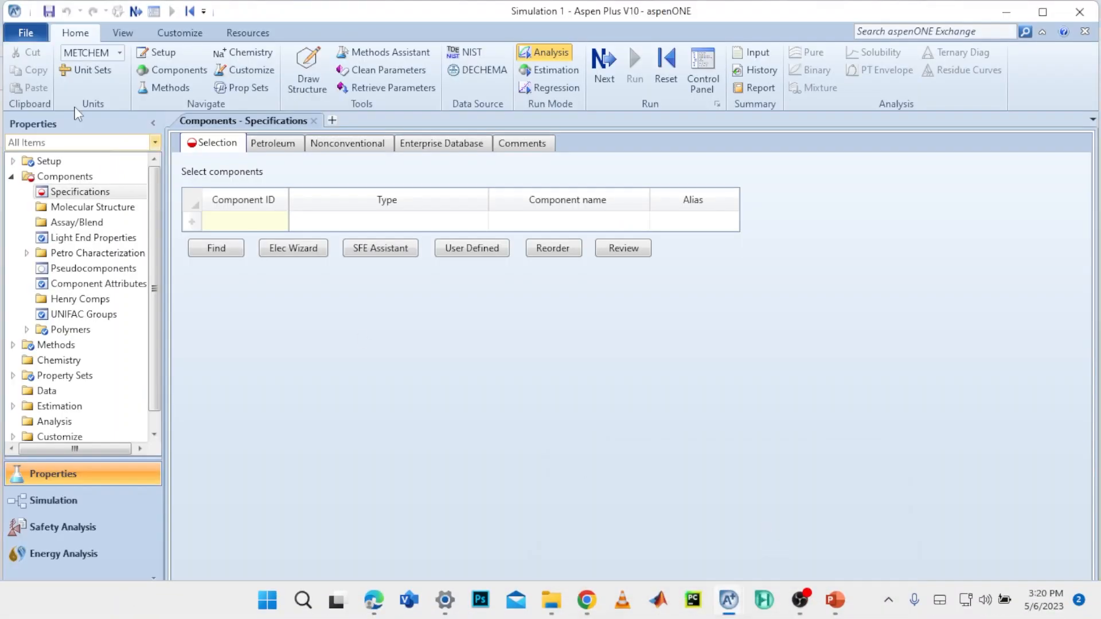
click(41, 36)
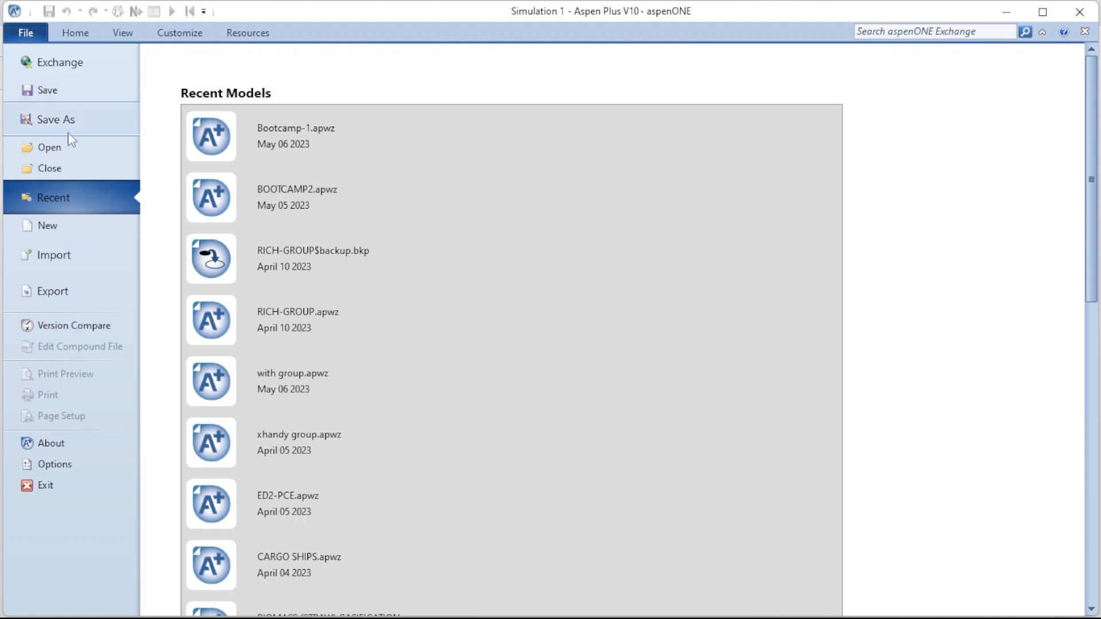
click(72, 232)
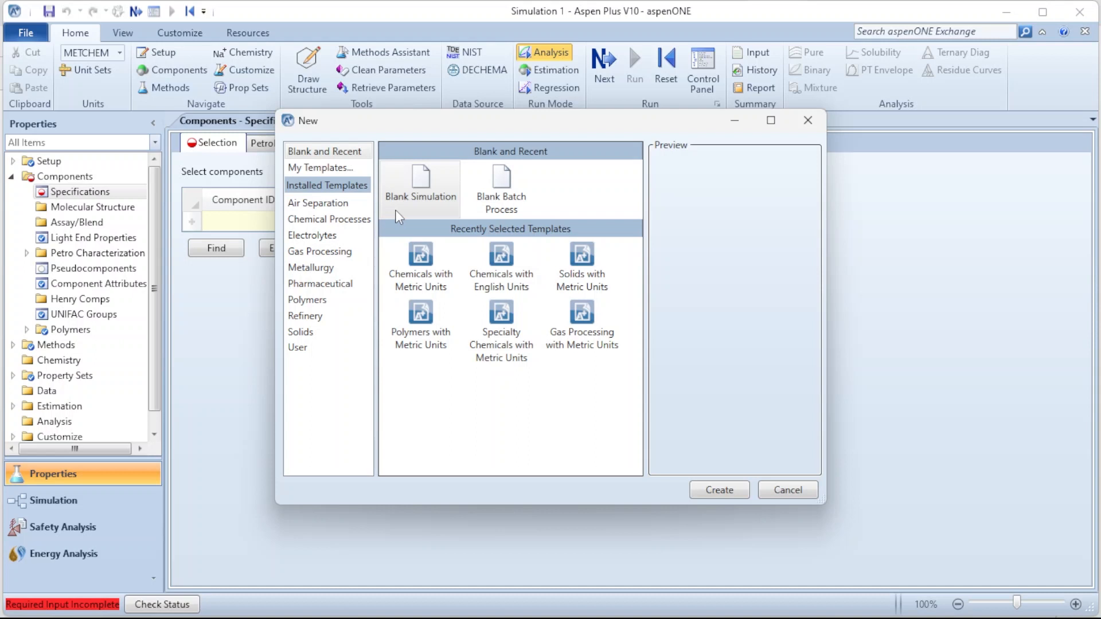
click(338, 220)
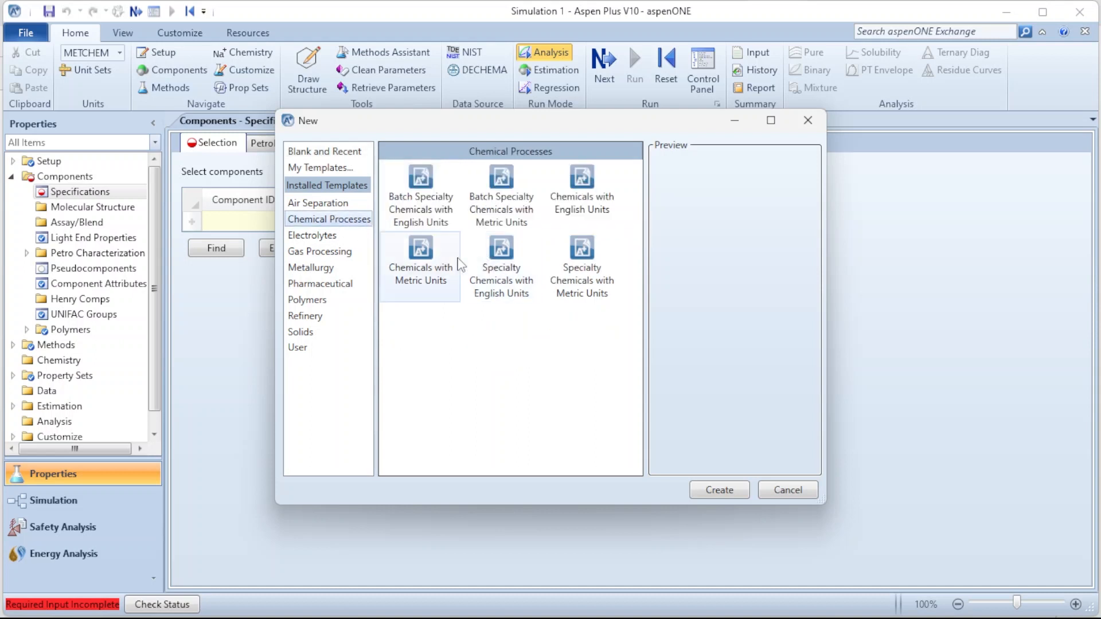
click(444, 264)
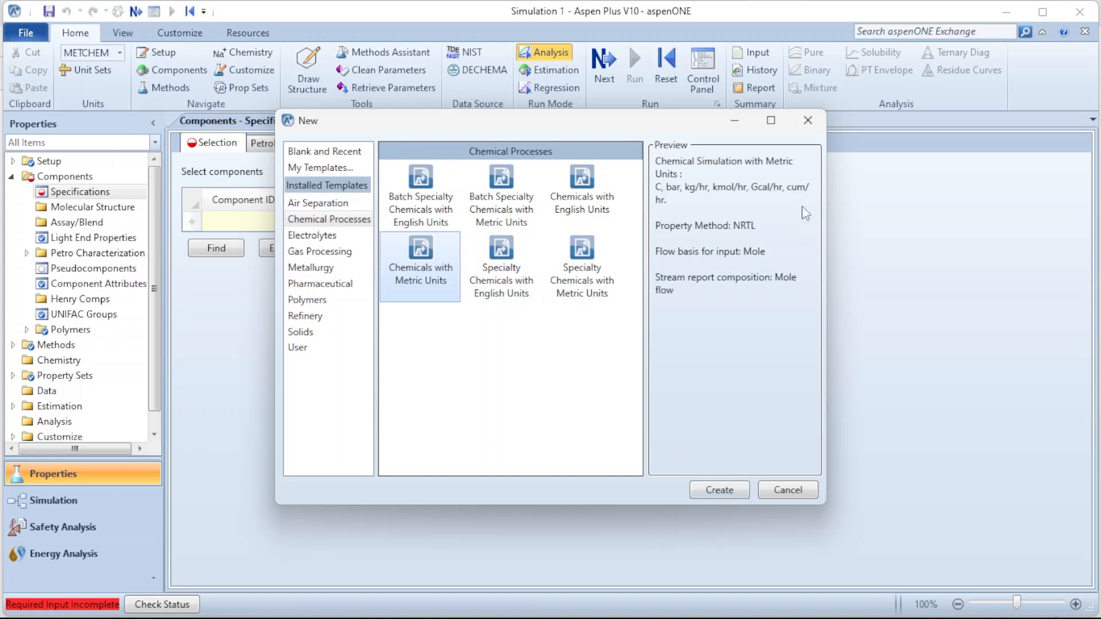
click(808, 121)
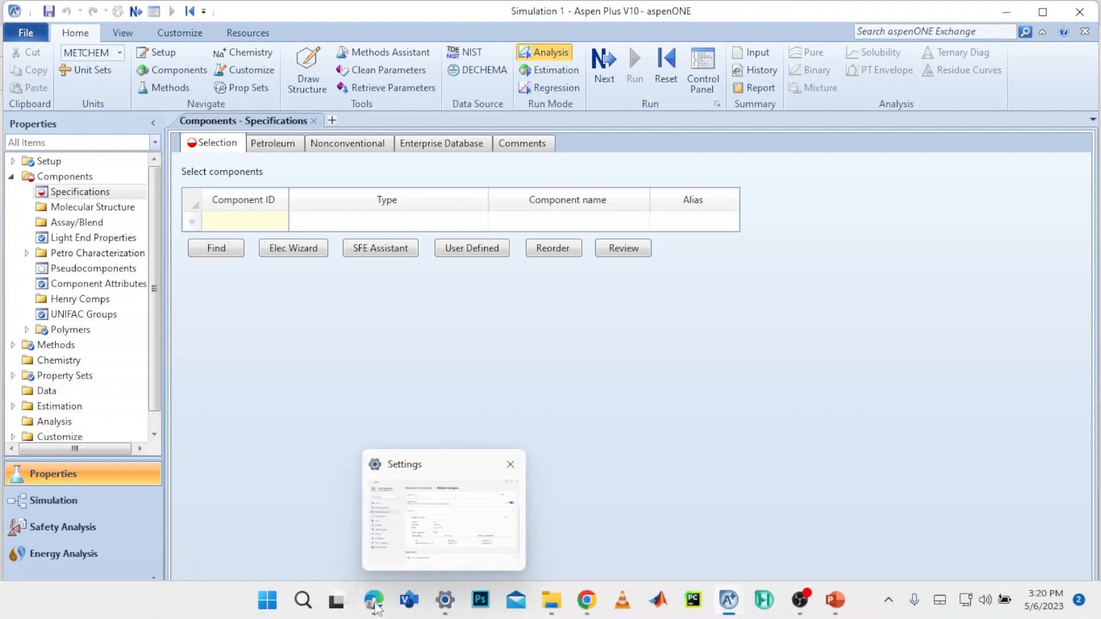
Switch back to the Fluid handling Equipments PDF in Edge and review the pump and pipe specifications, property method and flowsheet diagram
mouse_move(374, 612)
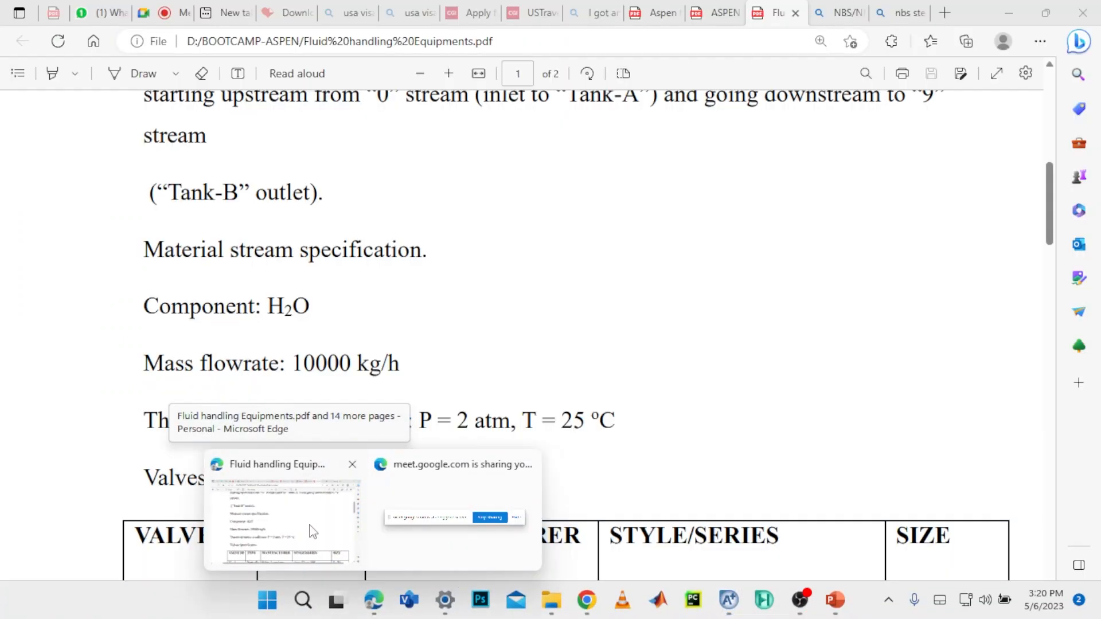
click(313, 530)
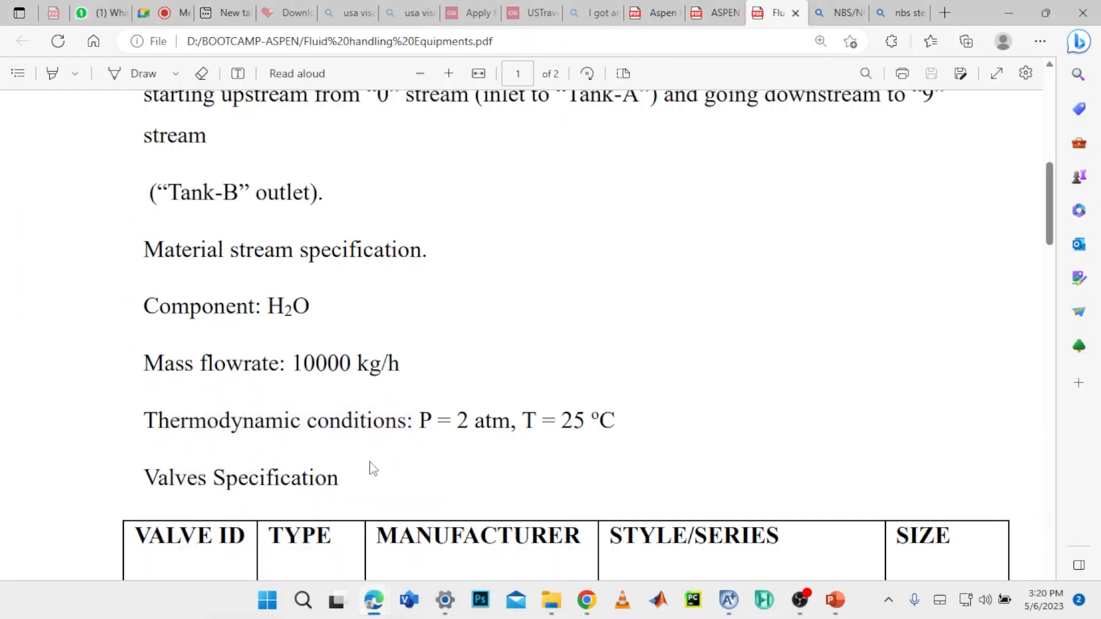
scroll(422, 455, down, 10)
scroll(427, 454, down, 15)
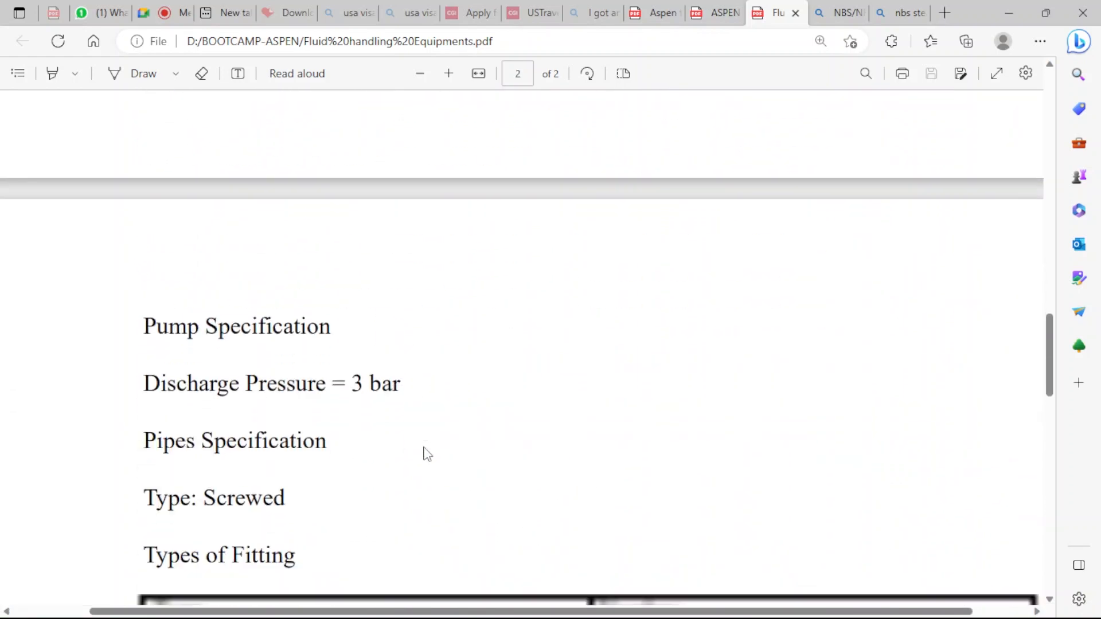
scroll(427, 454, up, 1)
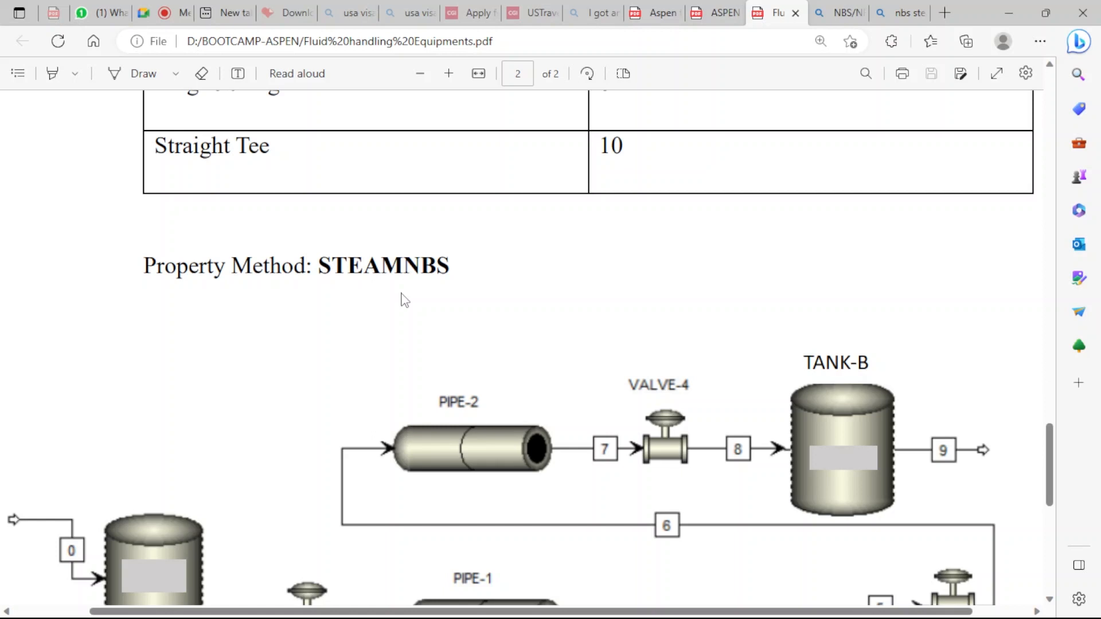
Switch to the Google Meet call, check the in-call messages, and close the chat
click(174, 13)
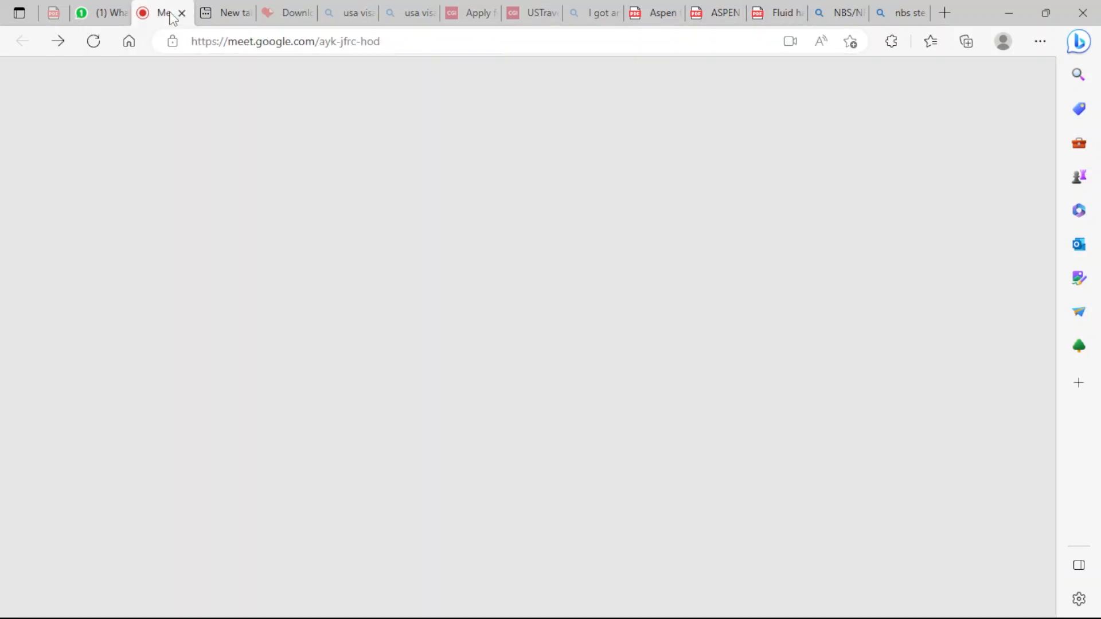
click(686, 148)
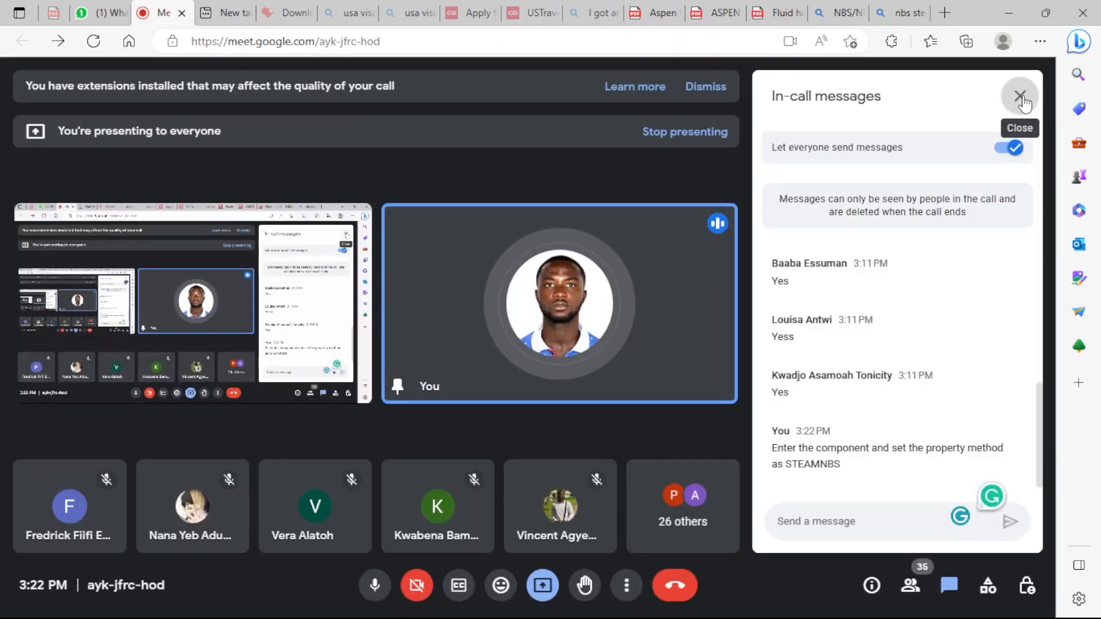
click(1021, 97)
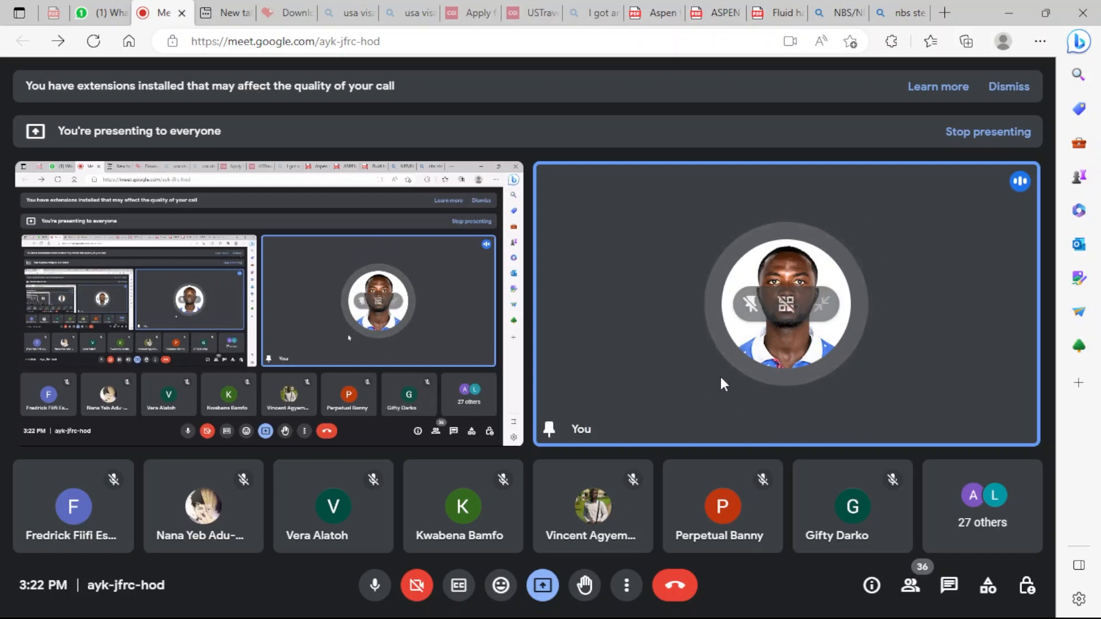
click(948, 586)
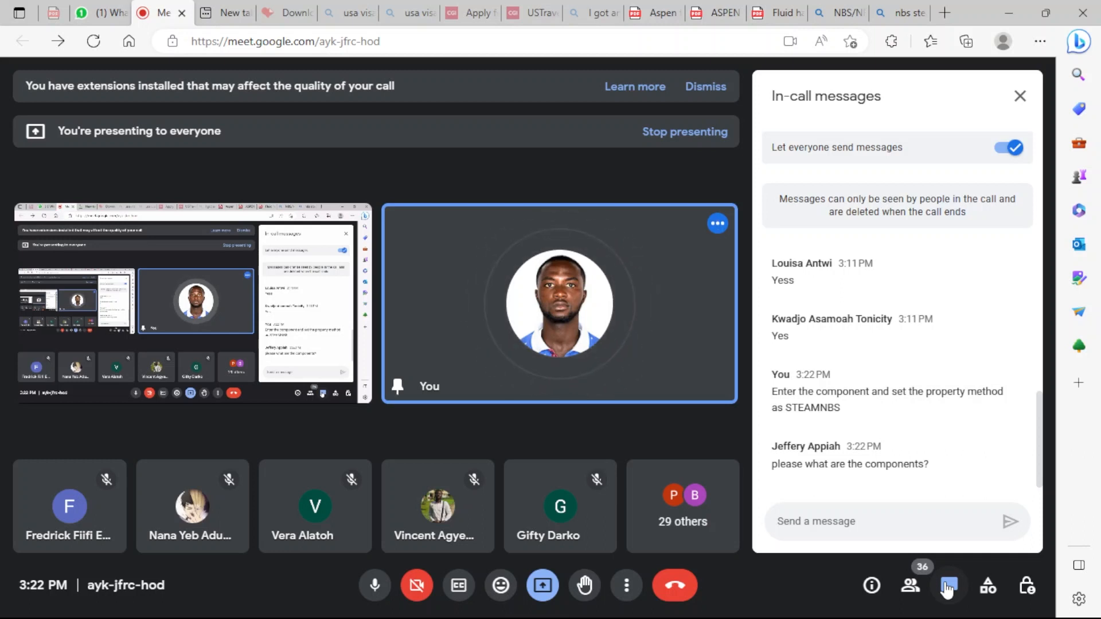
click(948, 586)
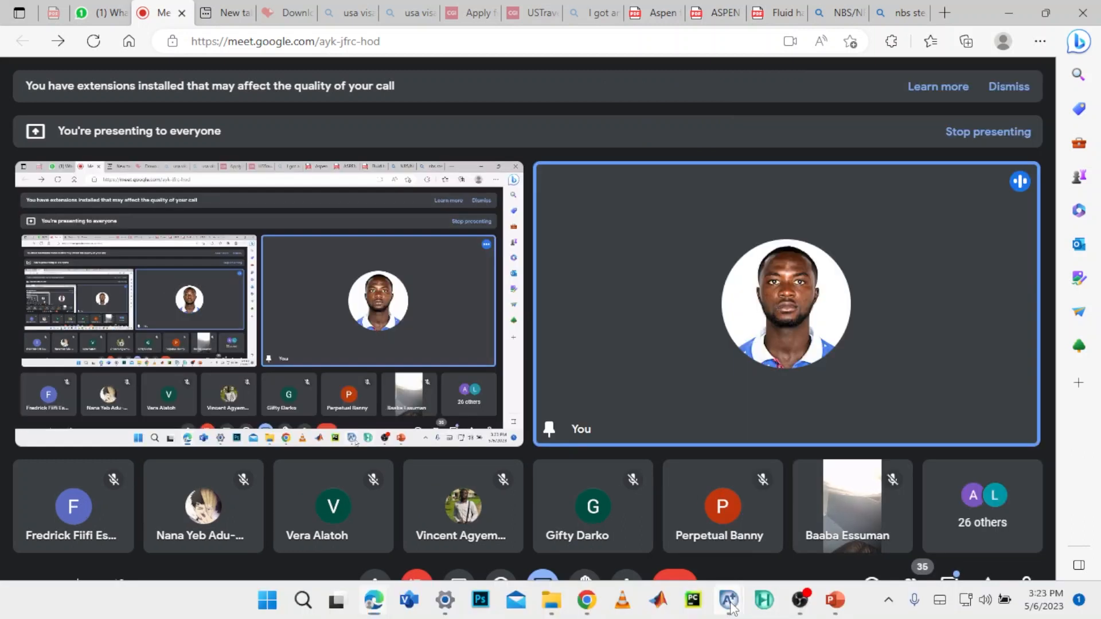
Switch to the component specifications in Aspen Plus and dismiss the screen-sharing notification
mouse_move(730, 603)
click(777, 531)
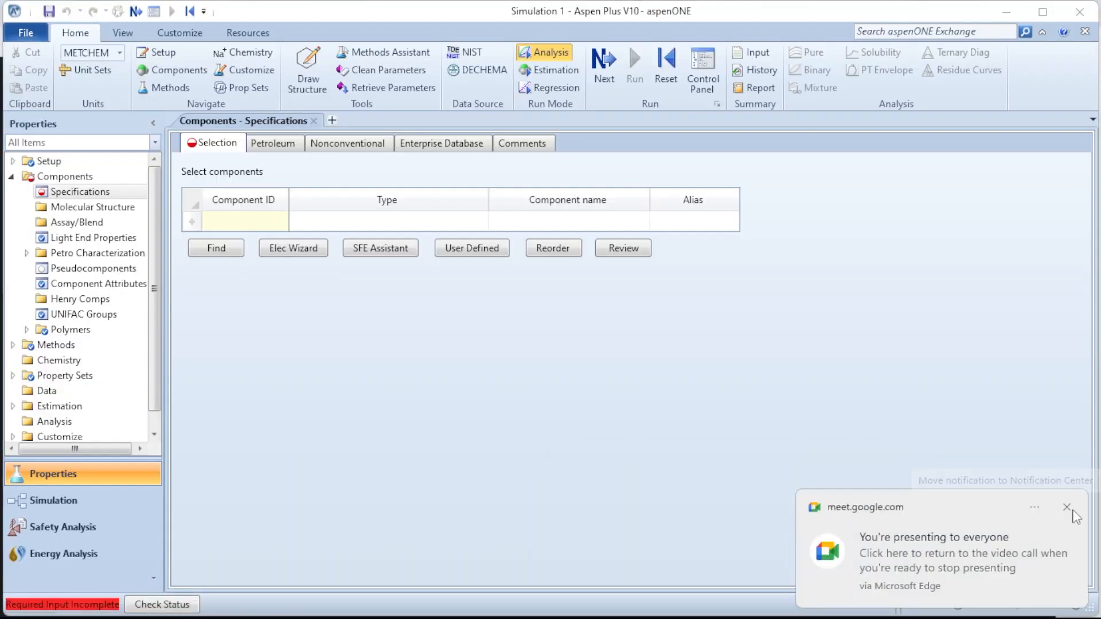
click(1067, 507)
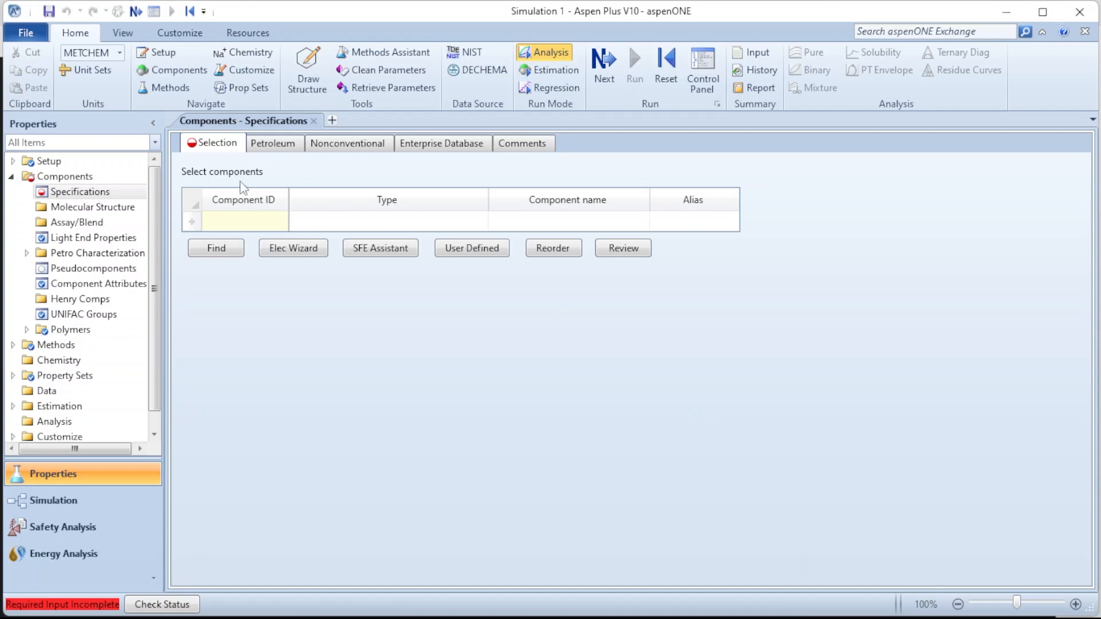
click(238, 225)
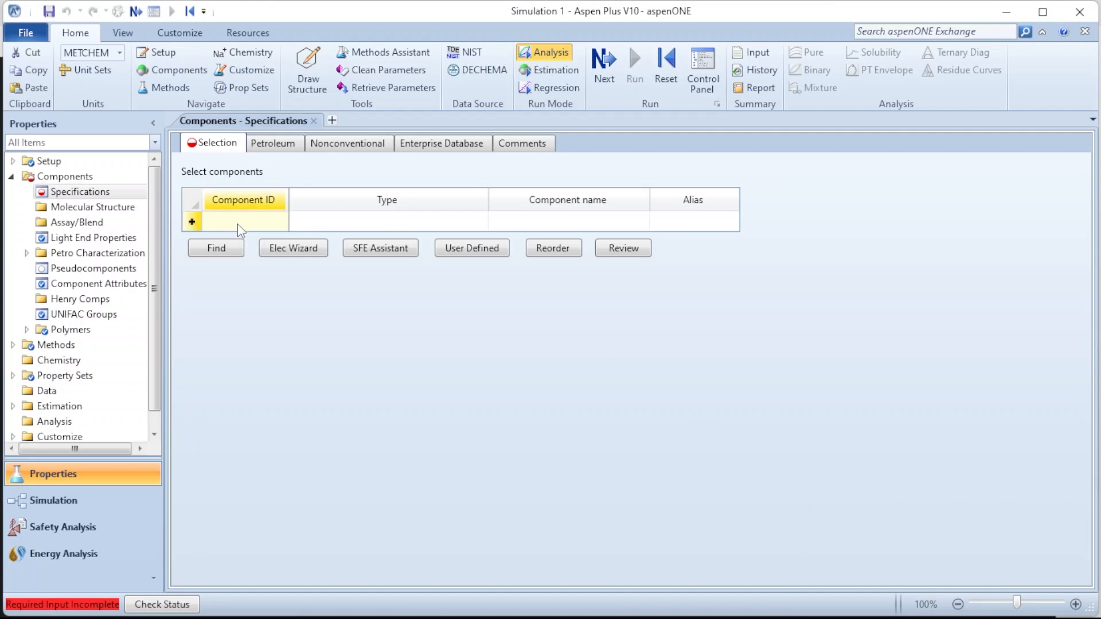
text(WATER)
key(BackSpace)
key(BackSpace)
key(BackSpace)
key(BackSpace)
key(BackSpace)
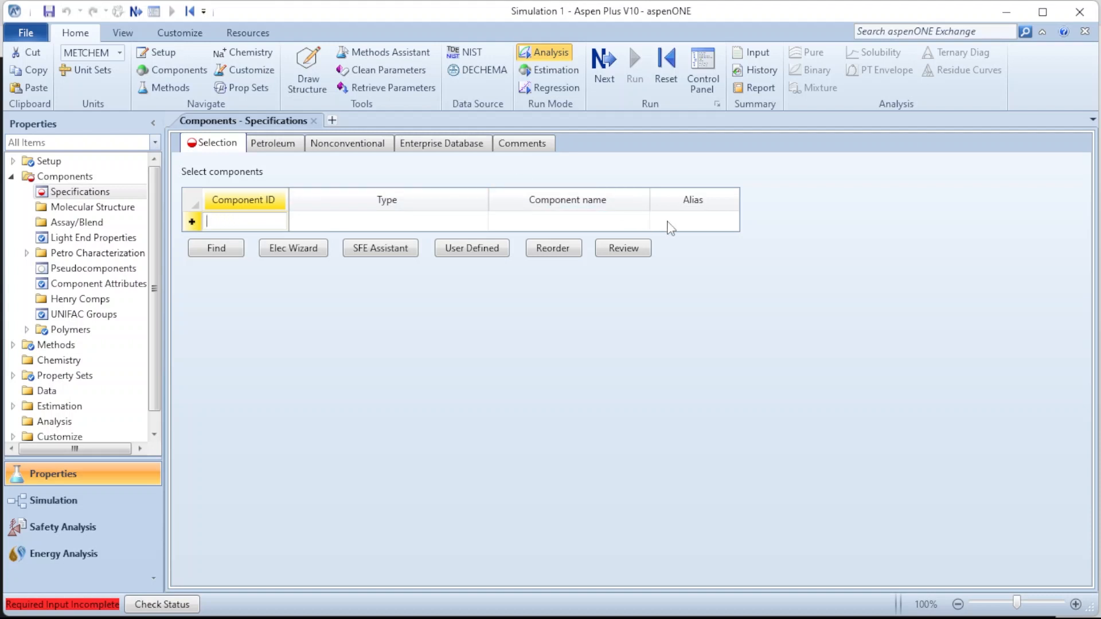
Add water to the component list by its alias H2O and give it the component ID WATER
click(668, 227)
text(H2O)
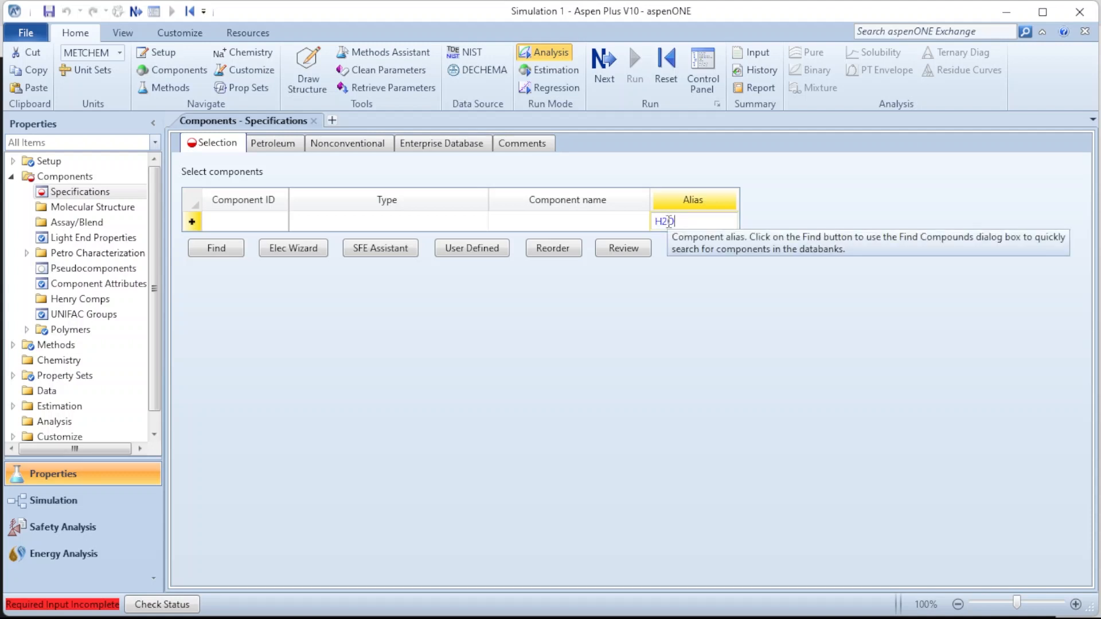
key(Return)
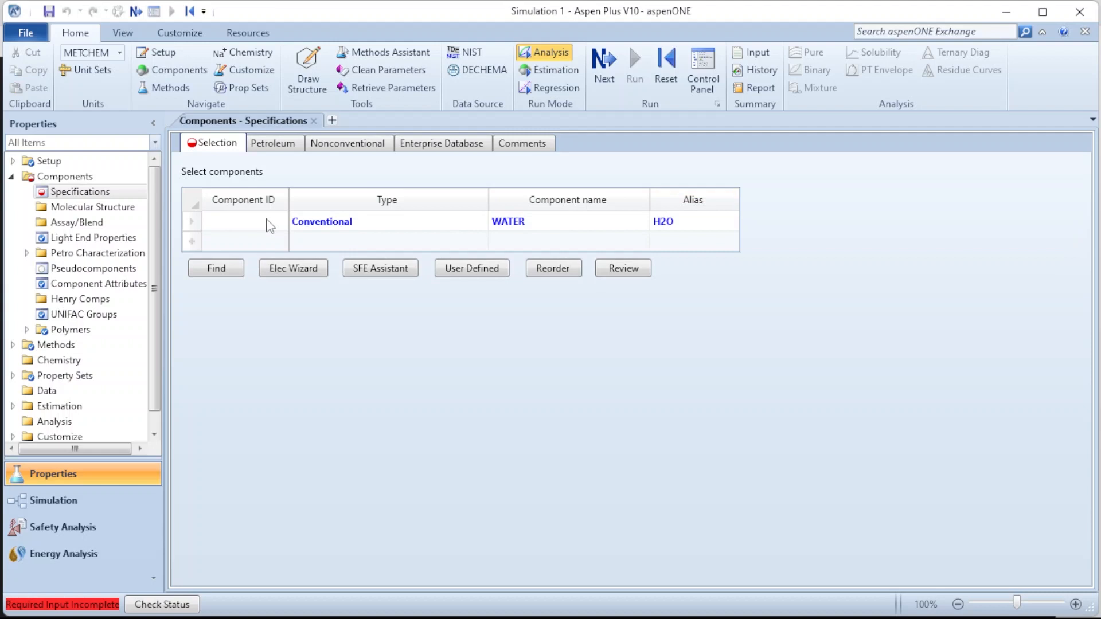
click(267, 222)
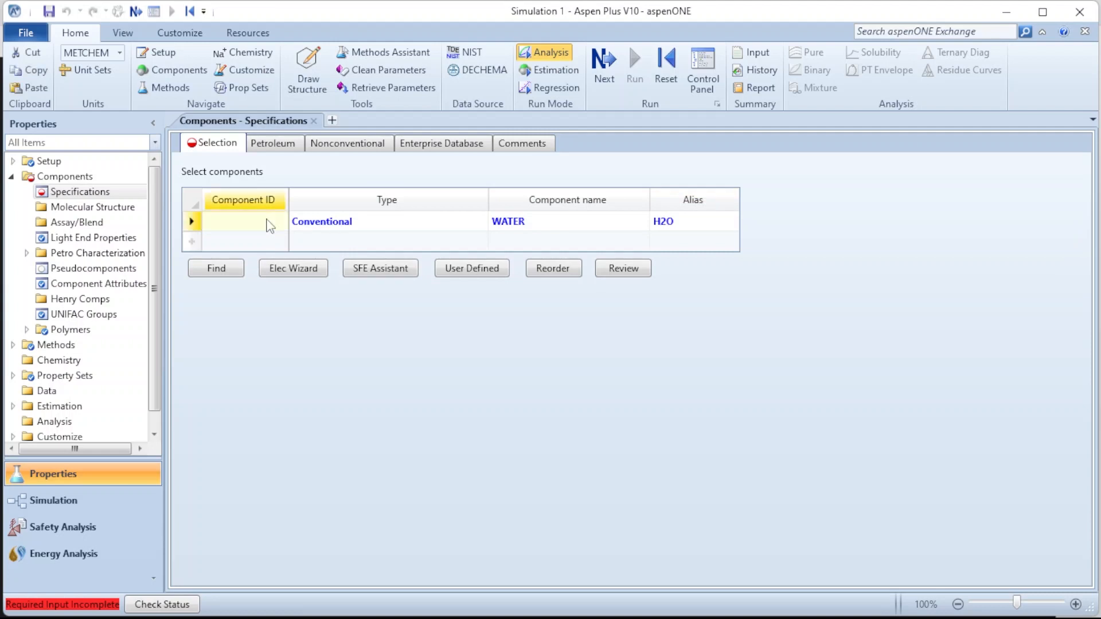
text(WATER)
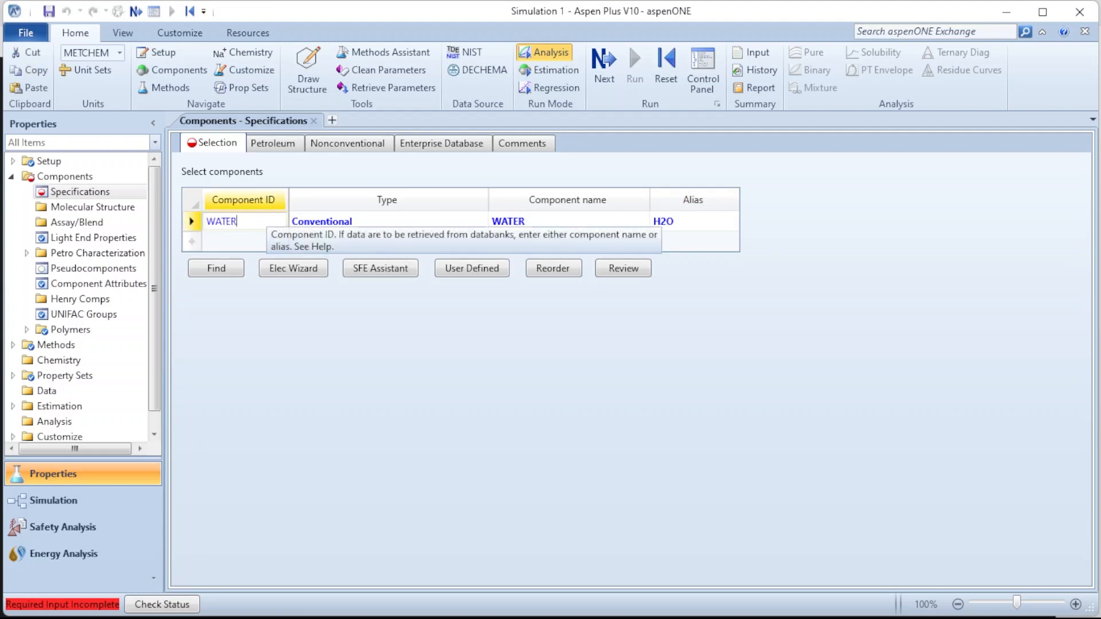
click(332, 347)
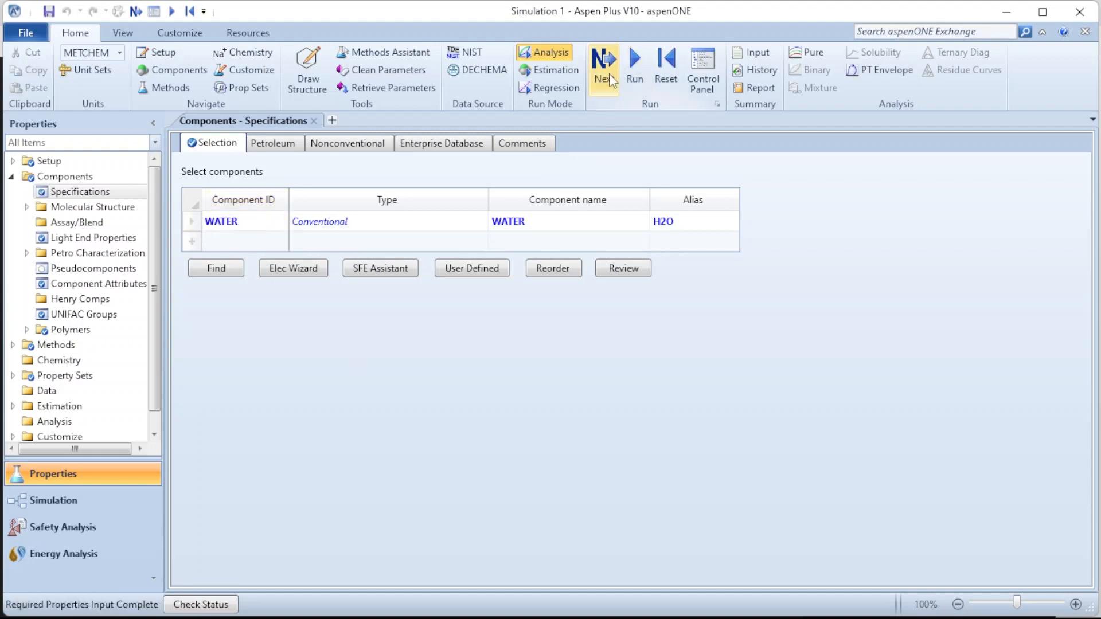
Set the method filter to ALL in the global property method options
click(66, 346)
click(384, 205)
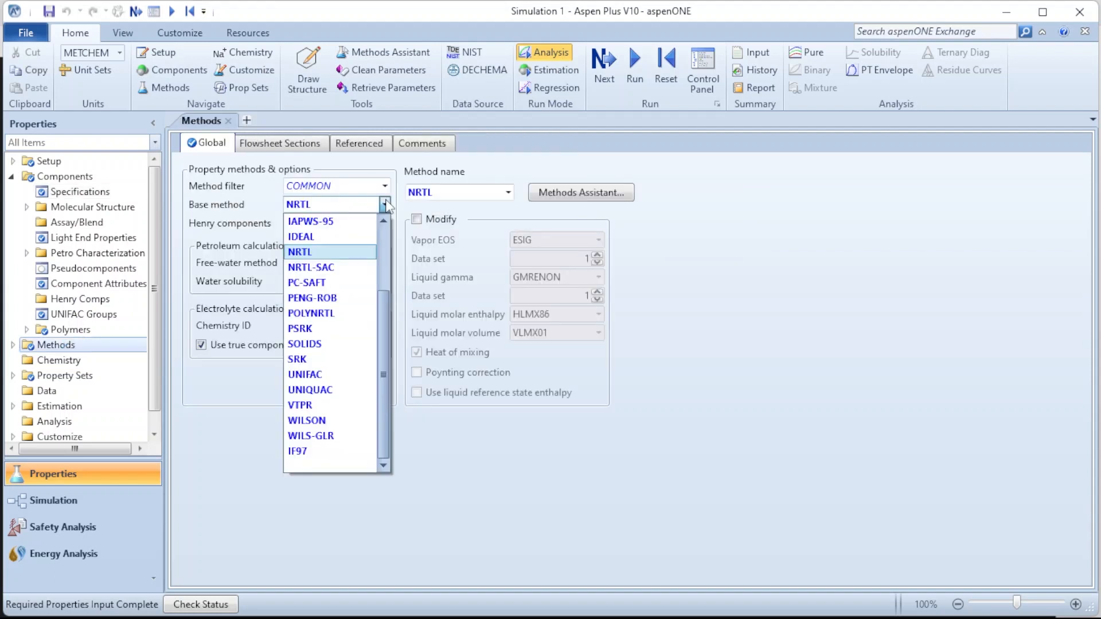
click(384, 205)
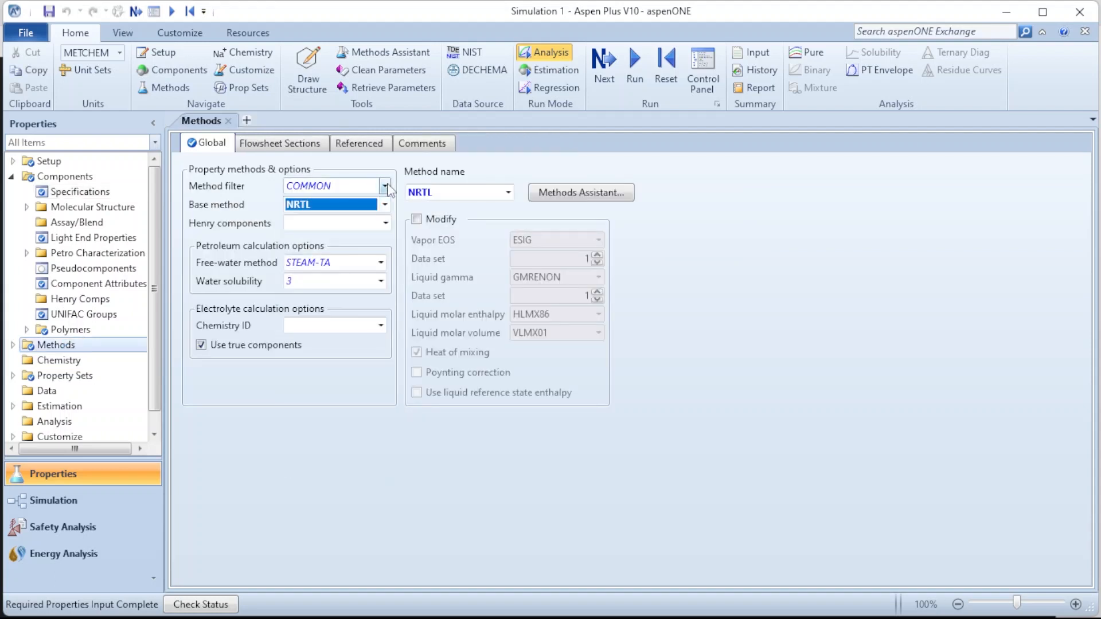
click(385, 186)
scroll(347, 213, up, 1)
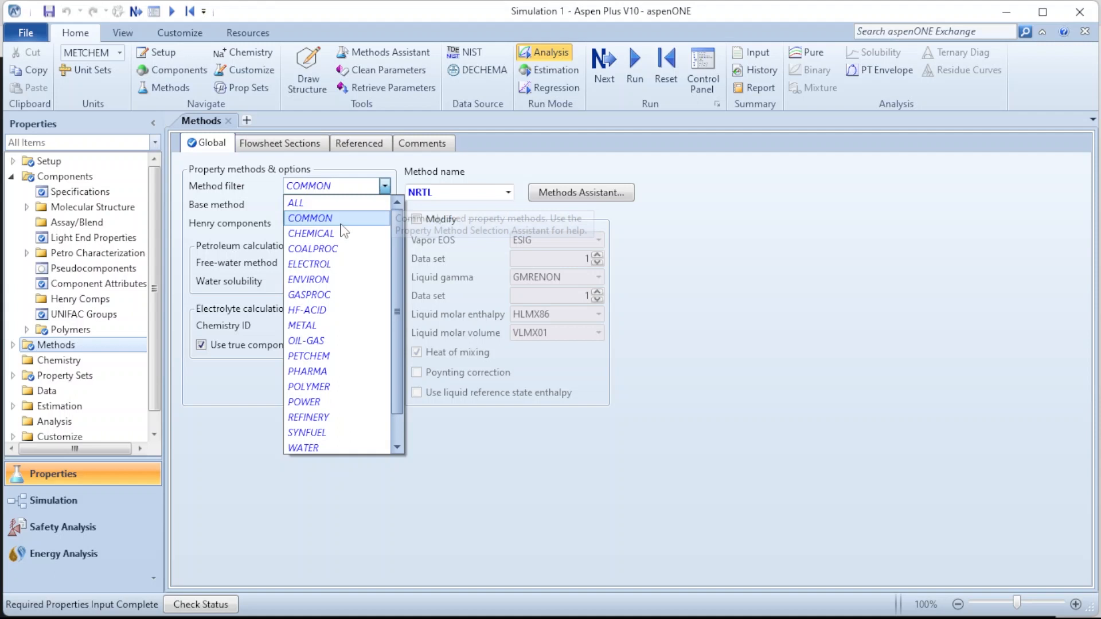
click(313, 201)
Set the base property method to STEAMNBS in the global property method options
click(333, 206)
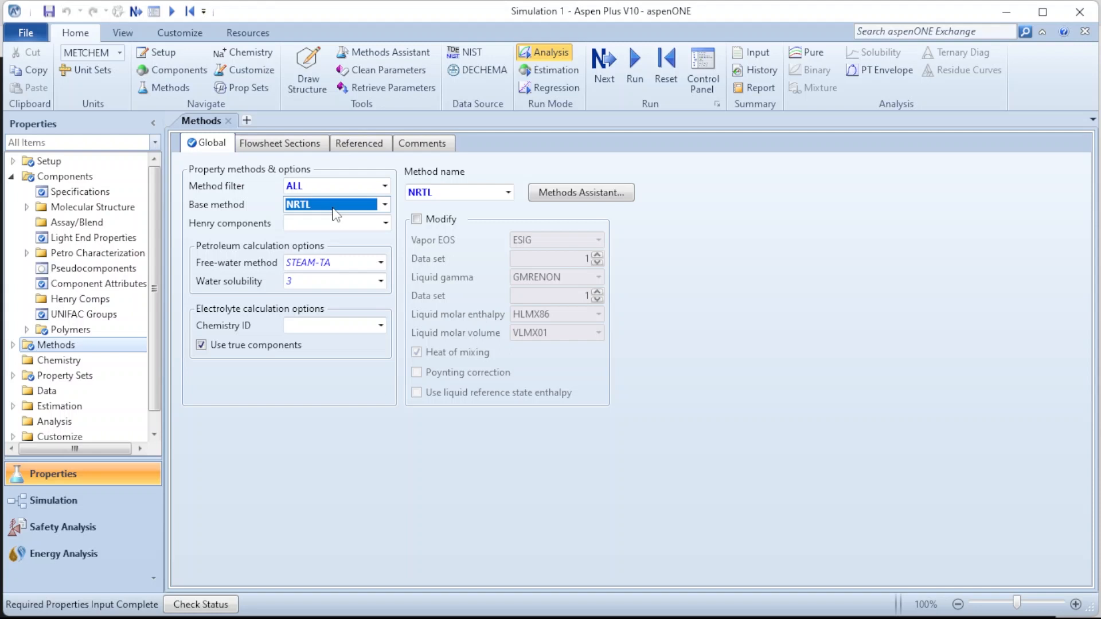
click(390, 205)
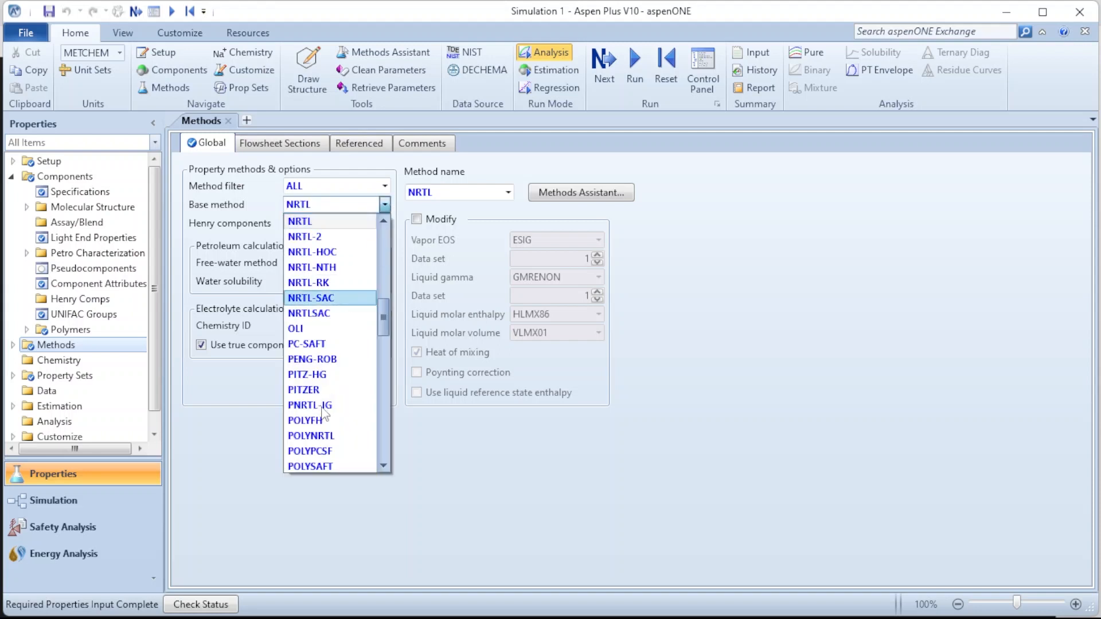
scroll(330, 281, down, 10)
click(324, 205)
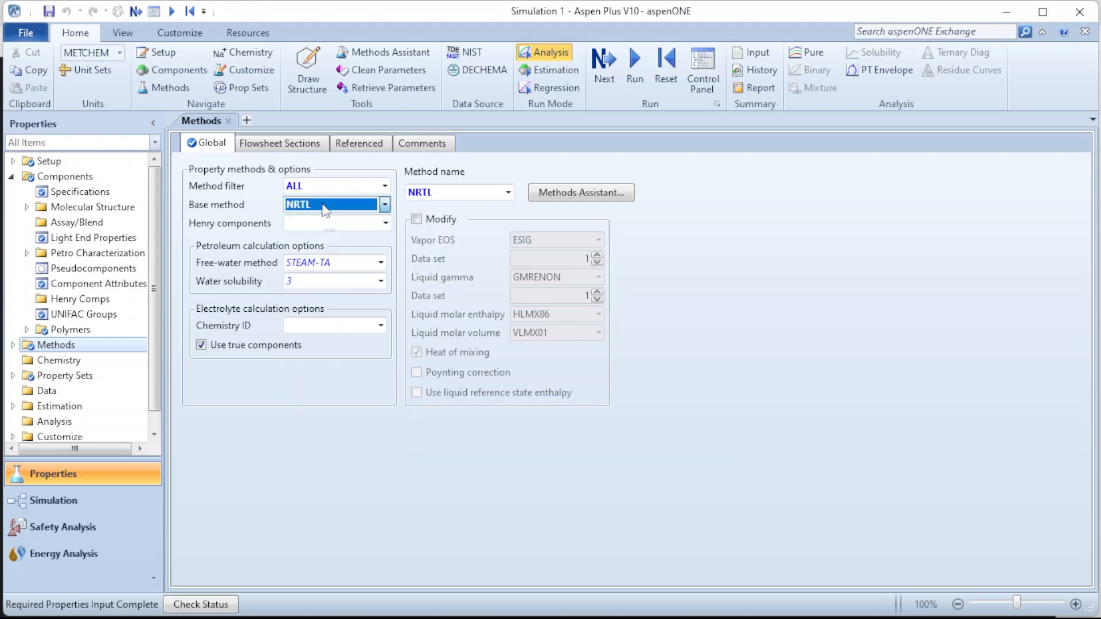
text(st)
key(Down)
key(Up)
key(Down)
click(741, 321)
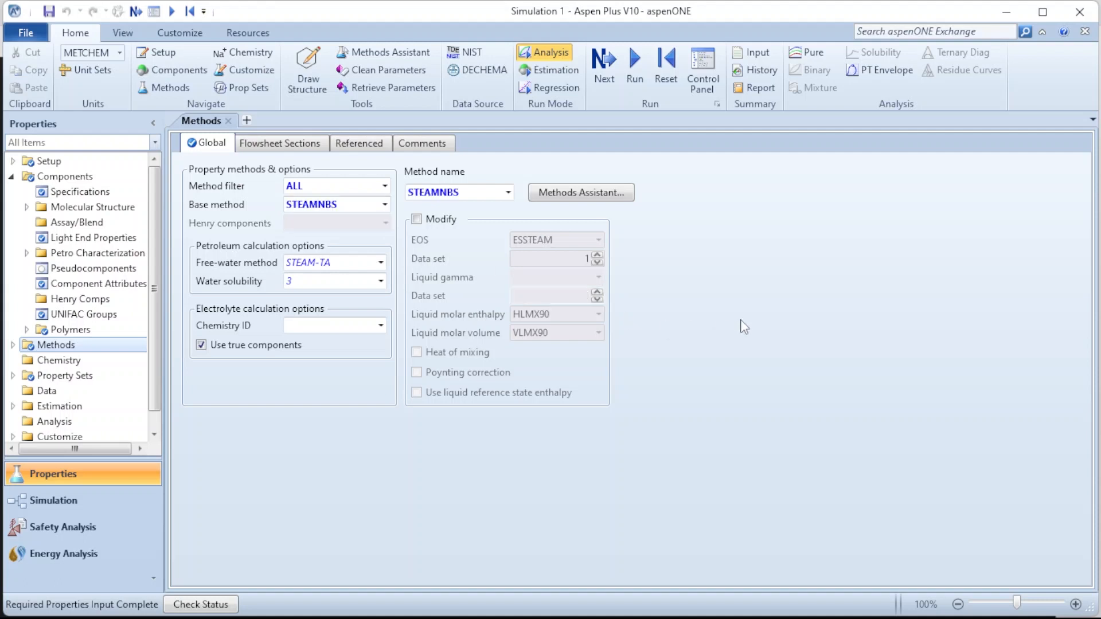
Run the property analysis and setup, then open the Simulation environment
click(611, 84)
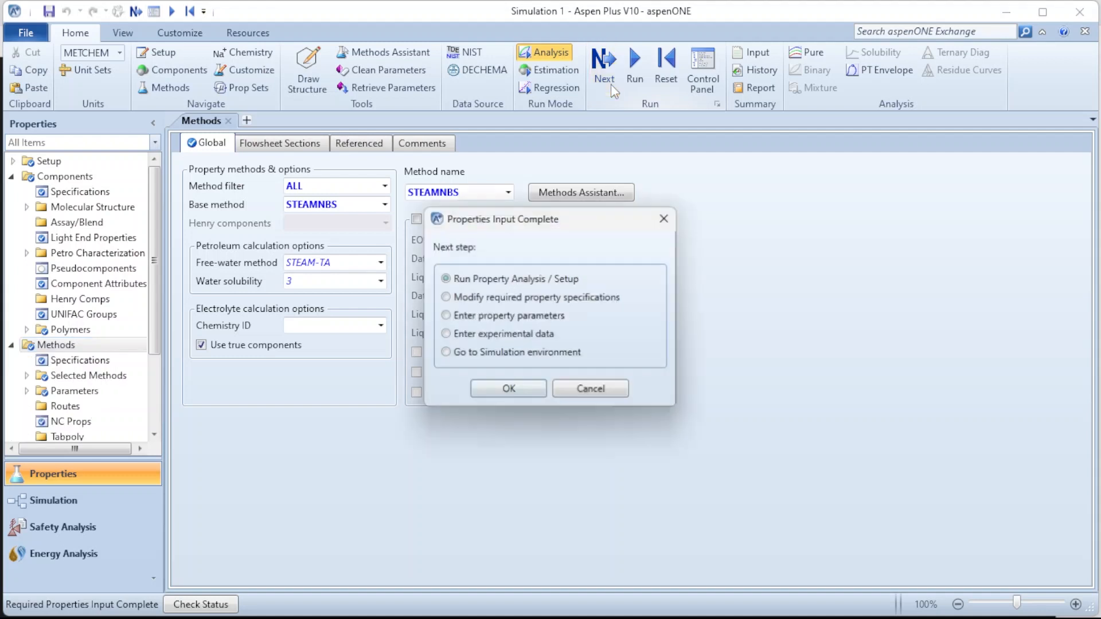
click(522, 389)
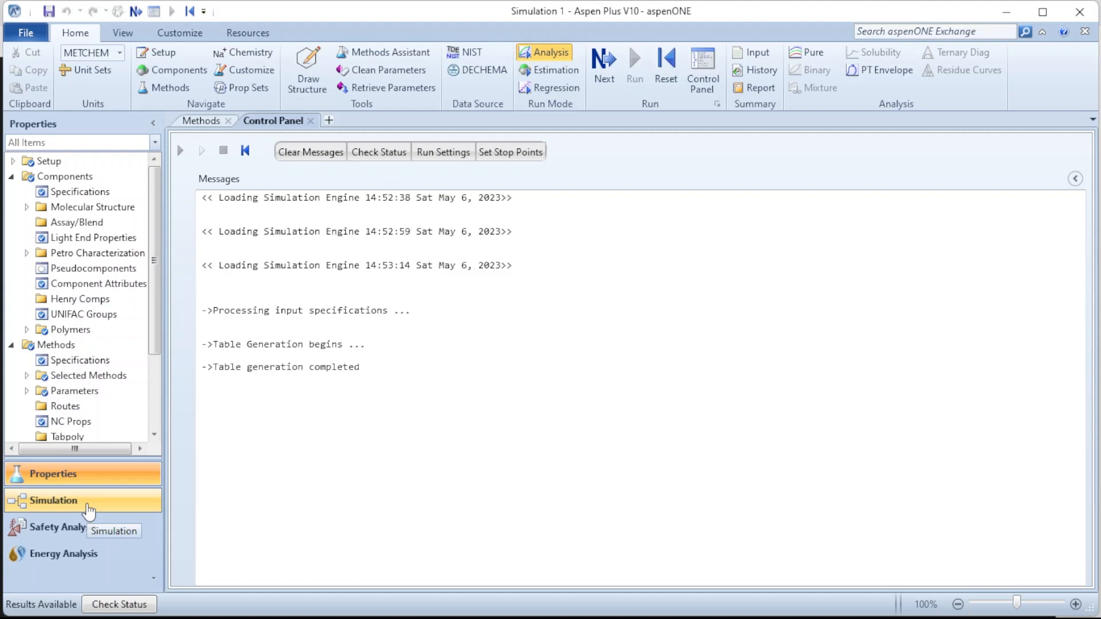
click(88, 508)
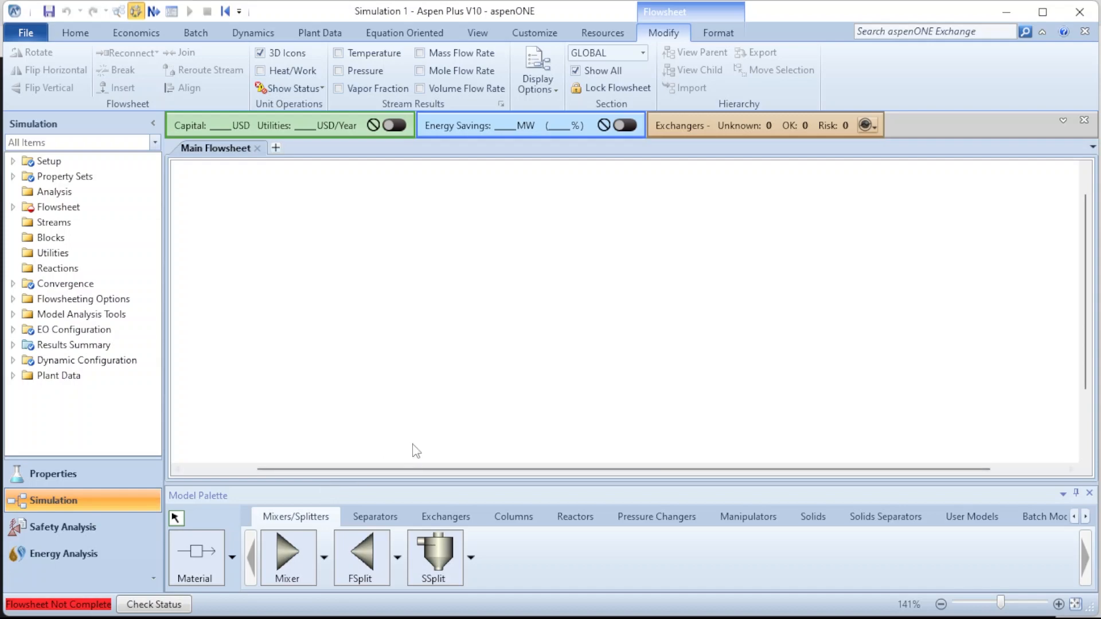
Examine the TANK-A to TANK-B flow diagram in the Fluid handling Equipments PDF in Edge, and return to Simulation 1 in Aspen Plus
click(373, 600)
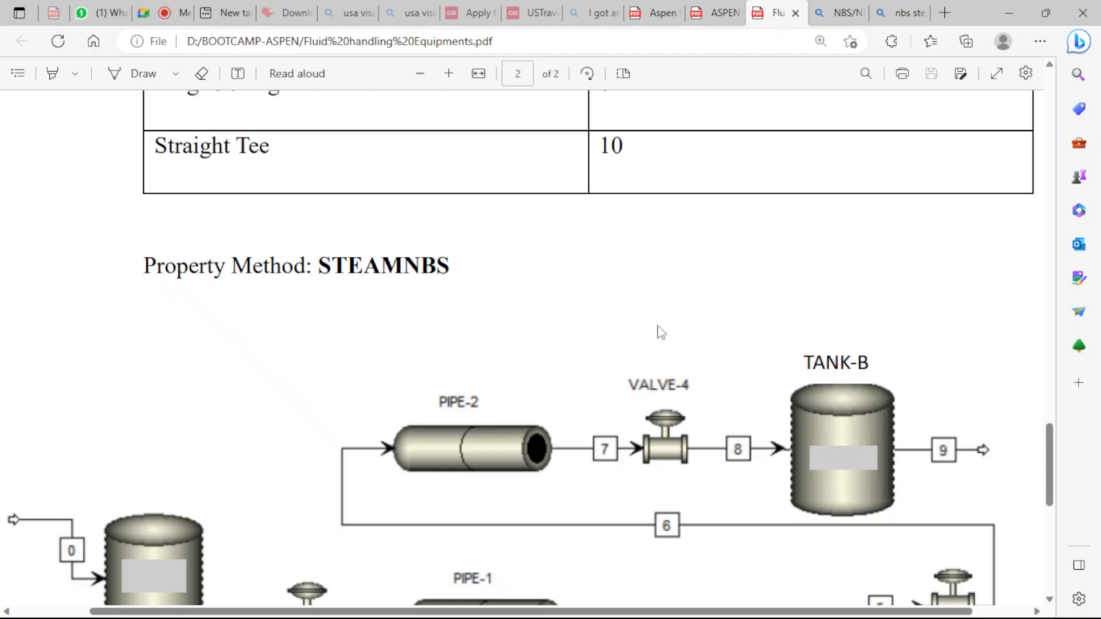
scroll(658, 327, down, 3)
scroll(688, 311, down, 2)
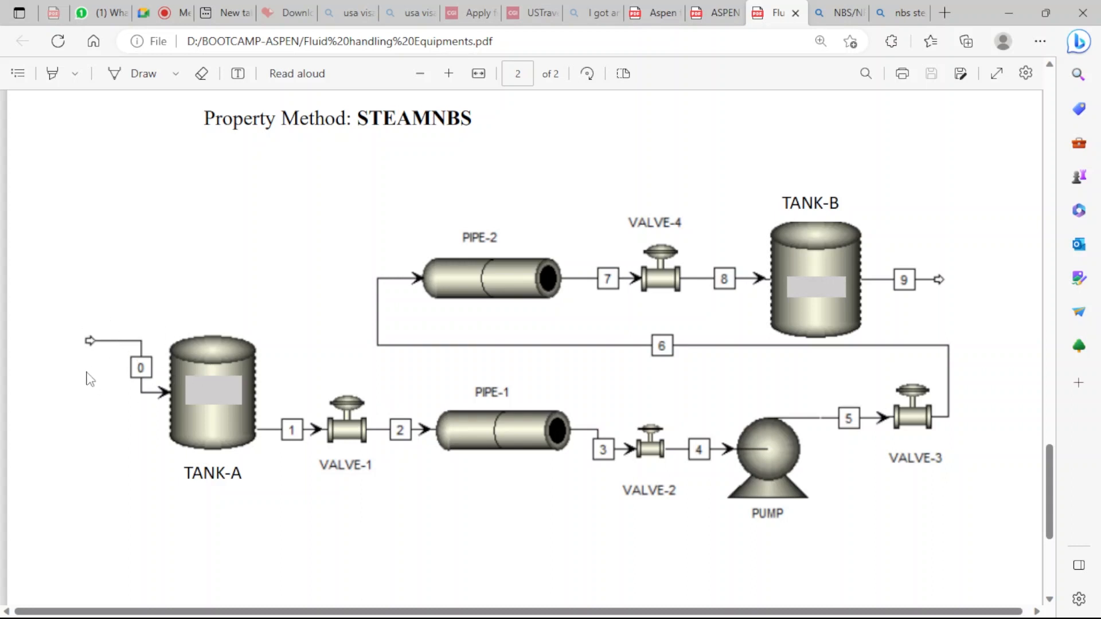
mouse_move(681, 609)
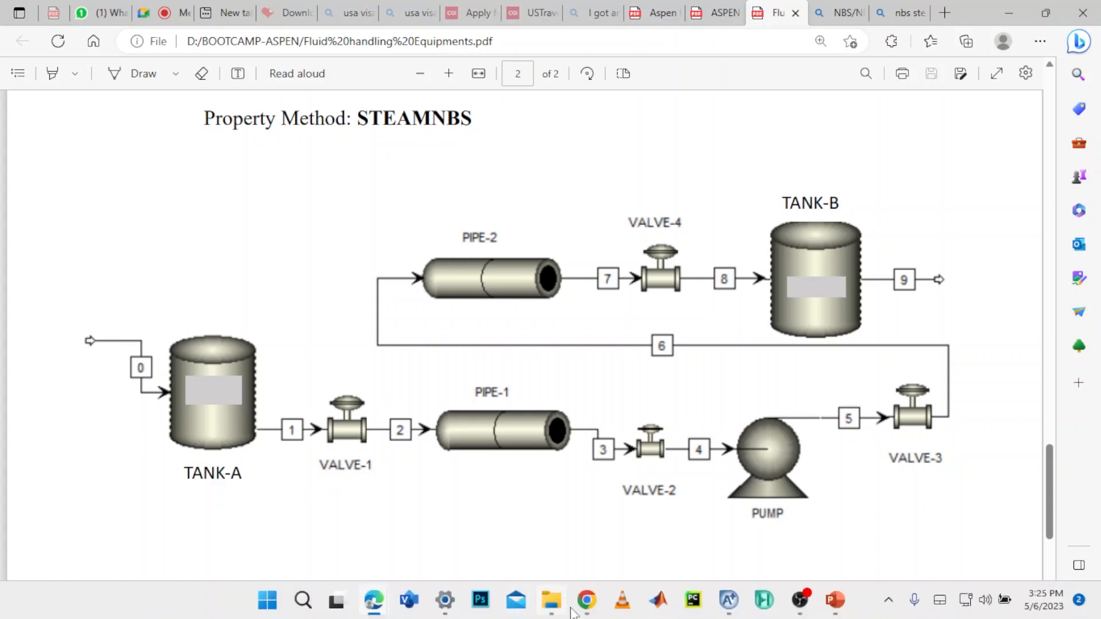
mouse_move(743, 609)
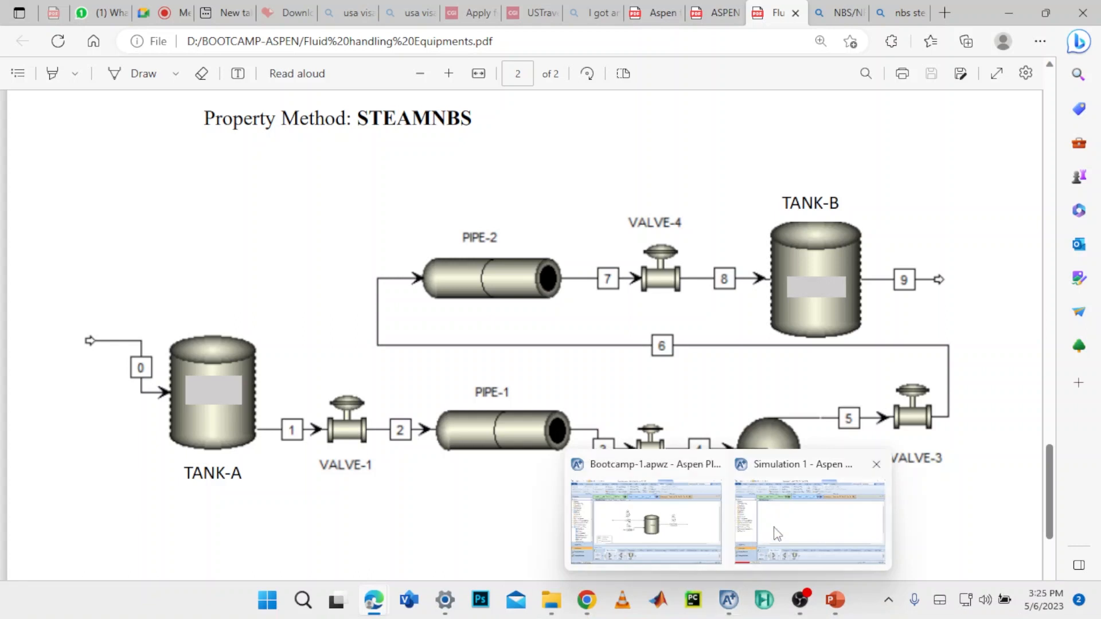
click(809, 516)
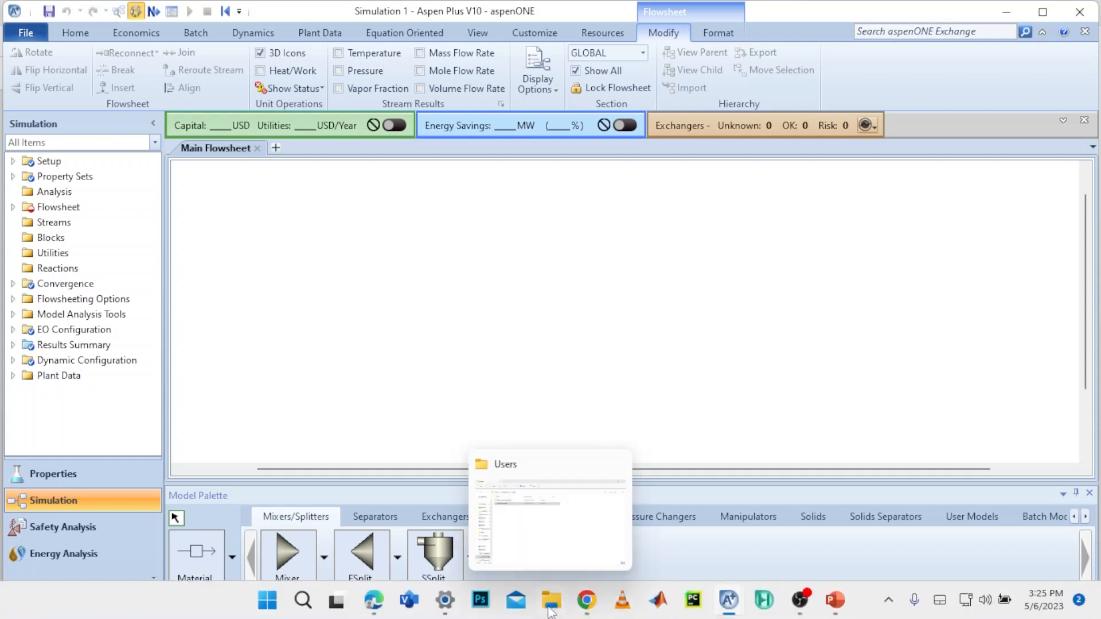
click(380, 600)
click(327, 536)
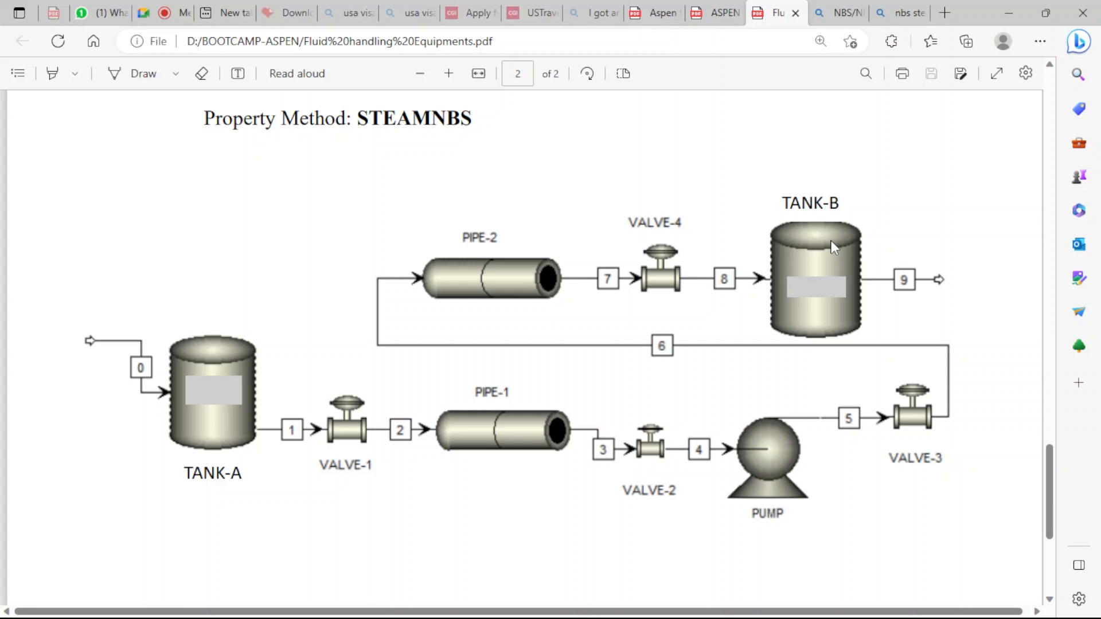
mouse_move(830, 606)
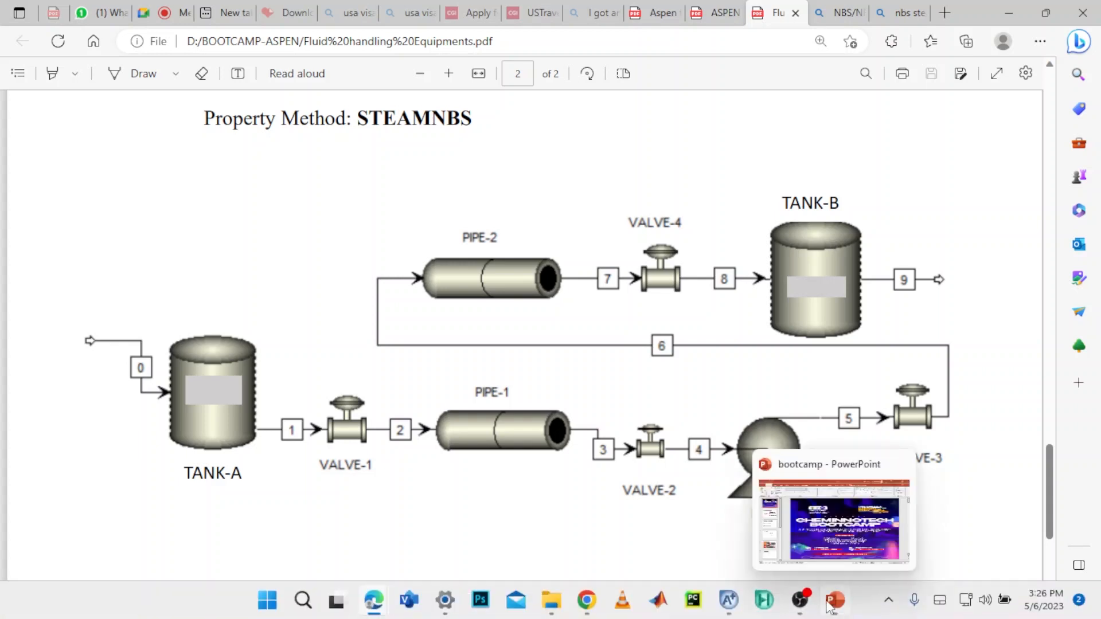
mouse_move(736, 595)
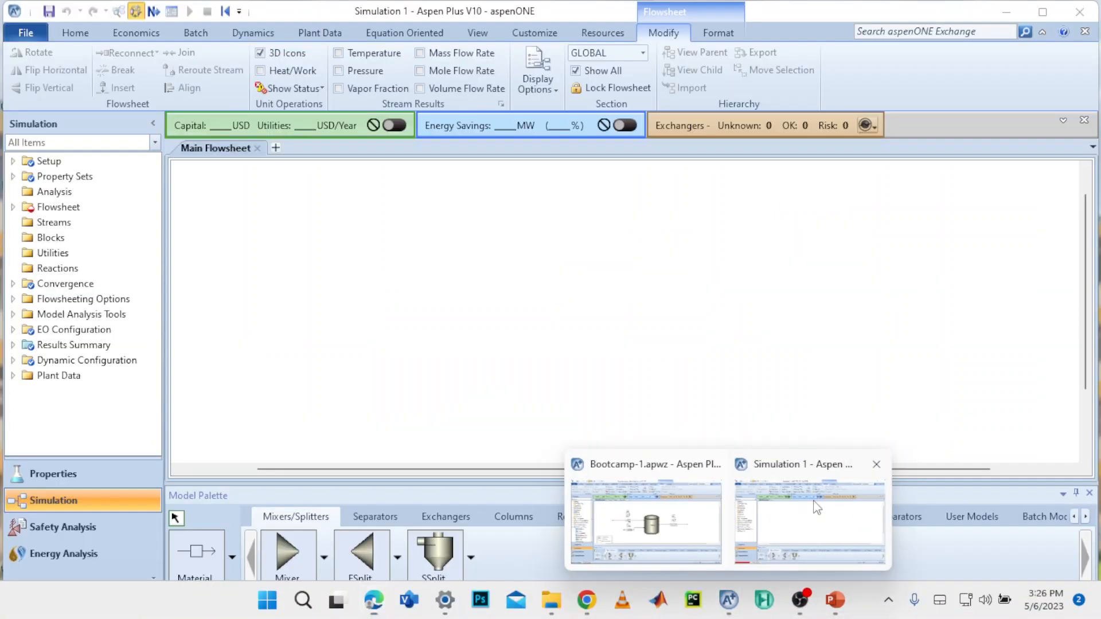
click(817, 508)
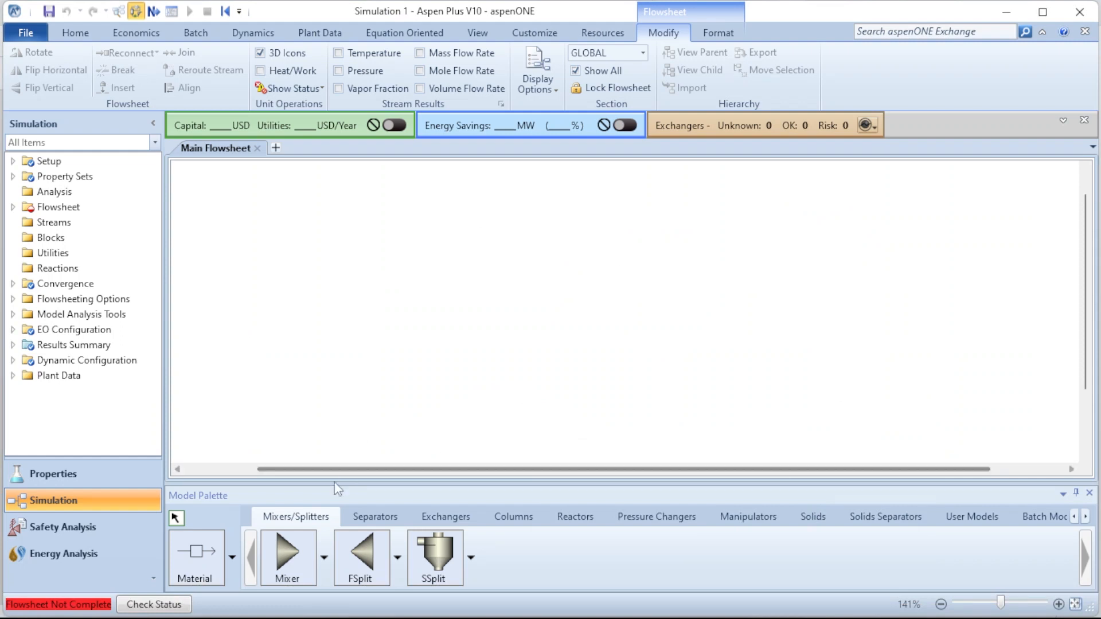
Draw a horizontal material stream at the left side of the main flowsheet and name it 0
click(219, 552)
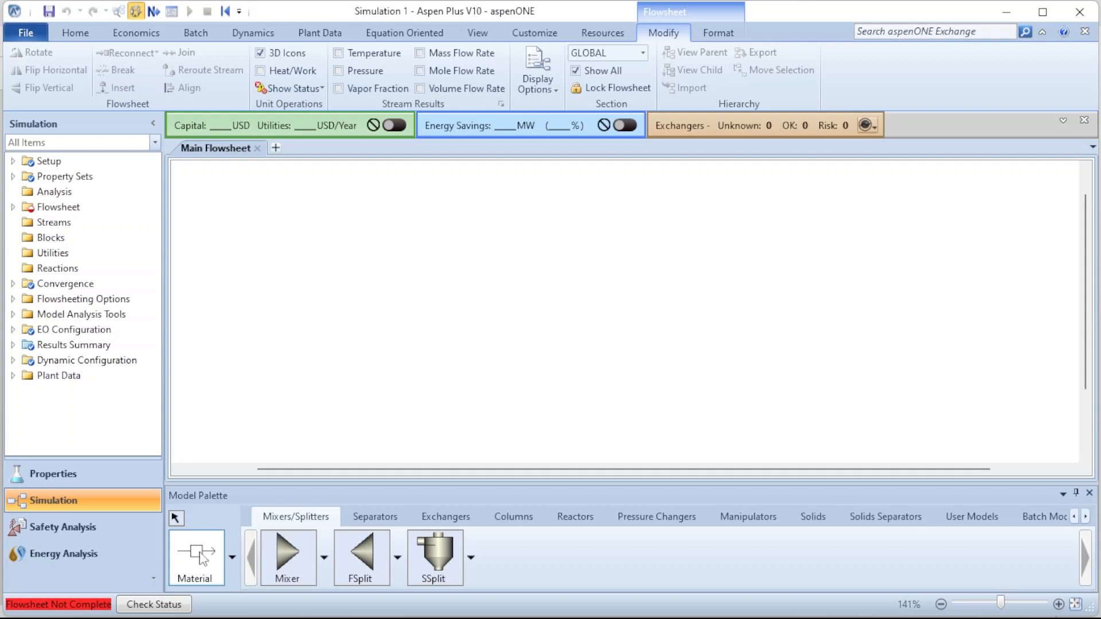
click(191, 311)
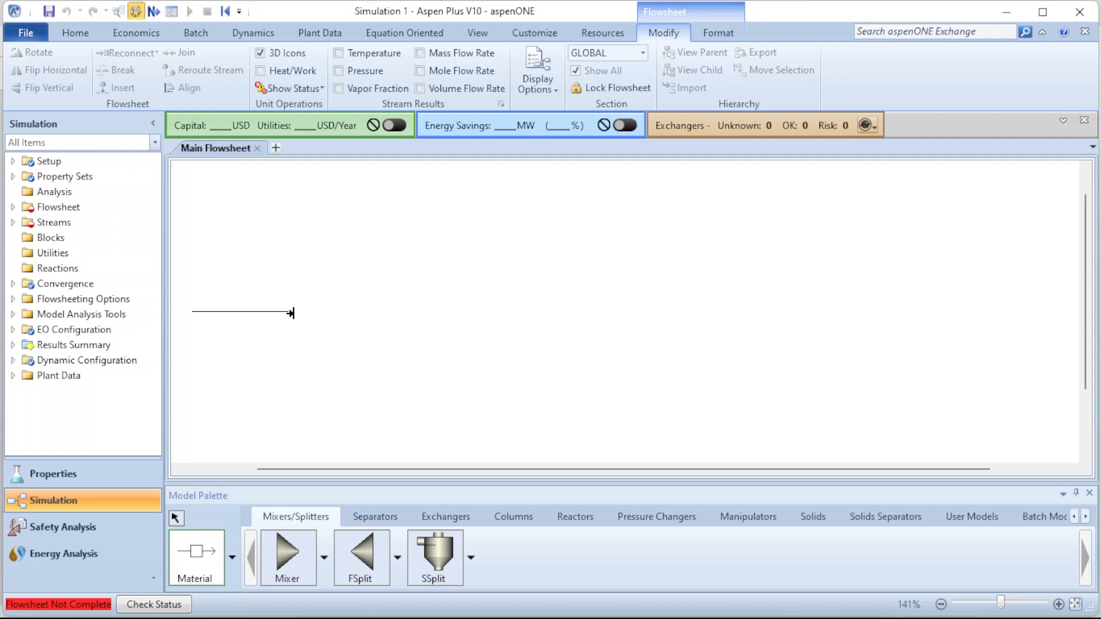
click(292, 313)
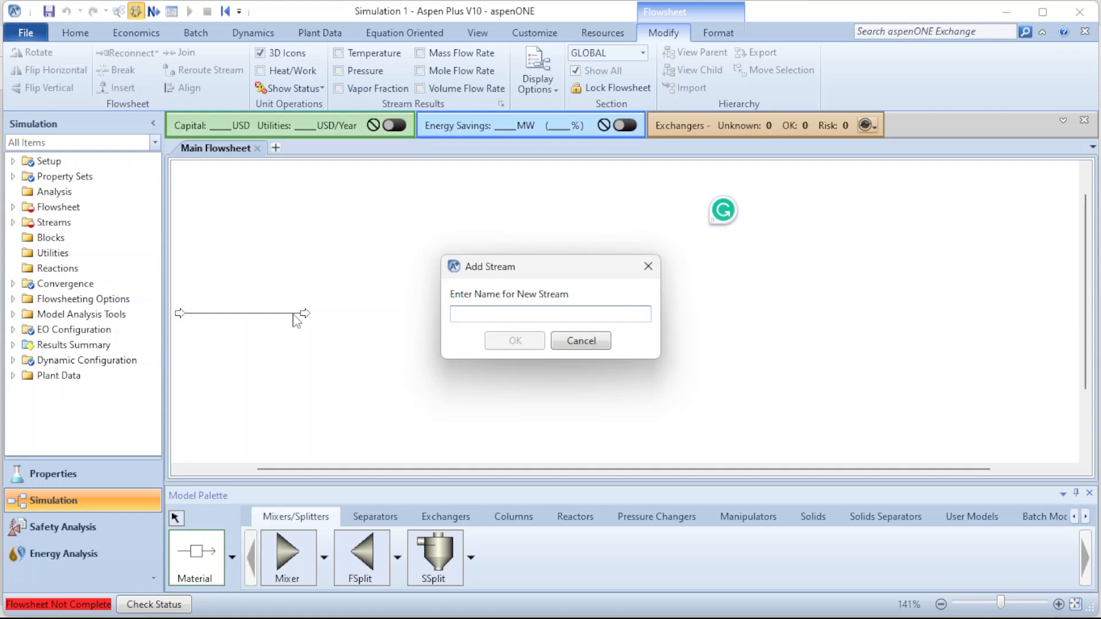
text(0)
key(Return)
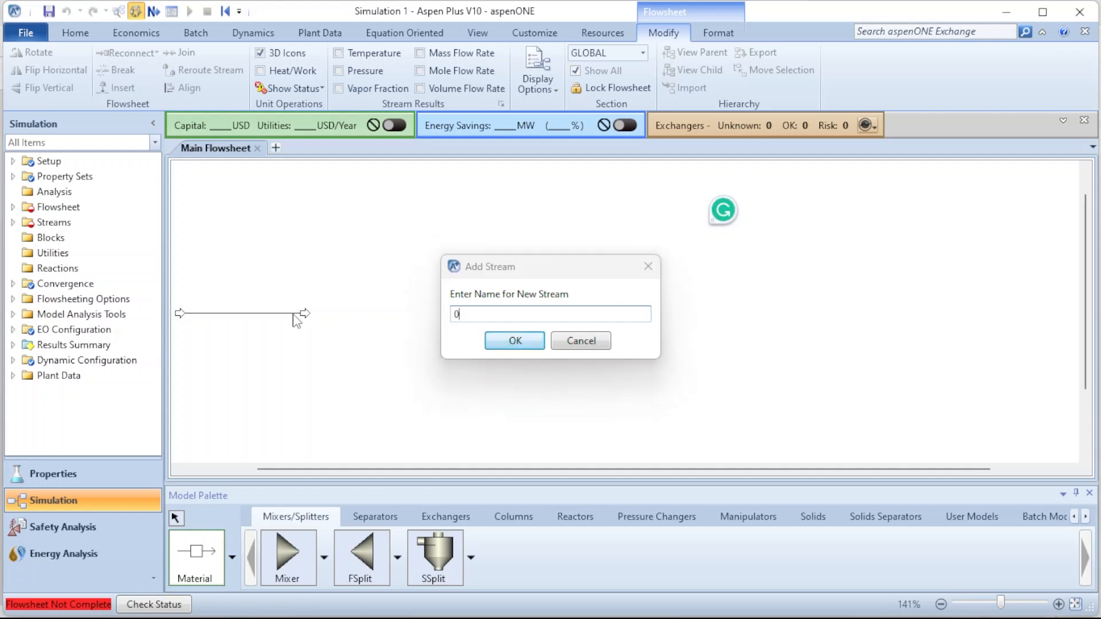
right_click(418, 291)
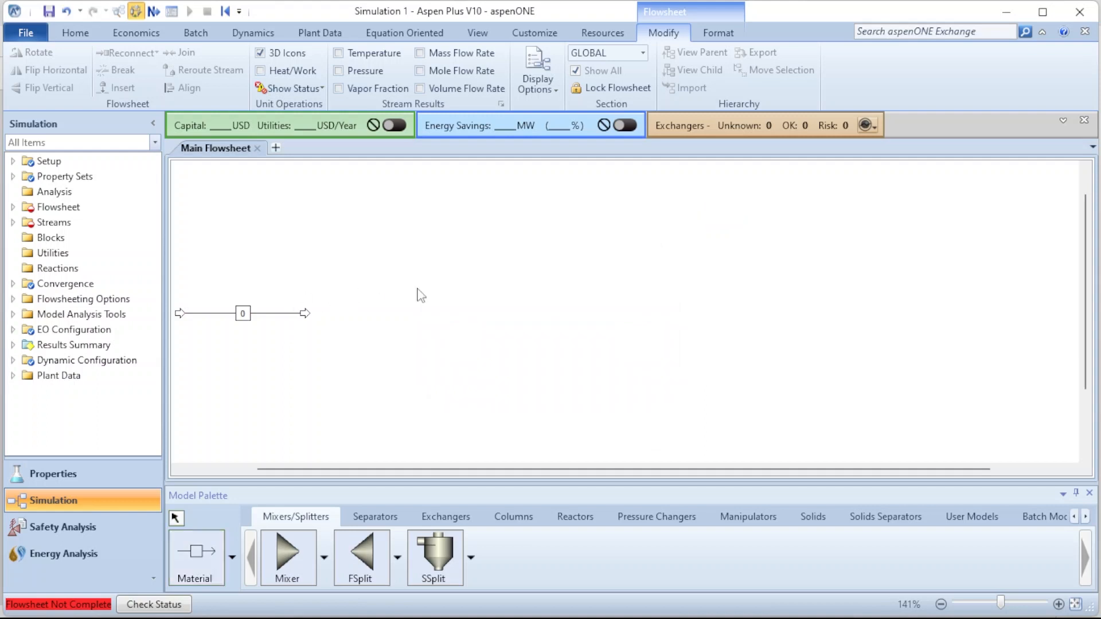
click(193, 317)
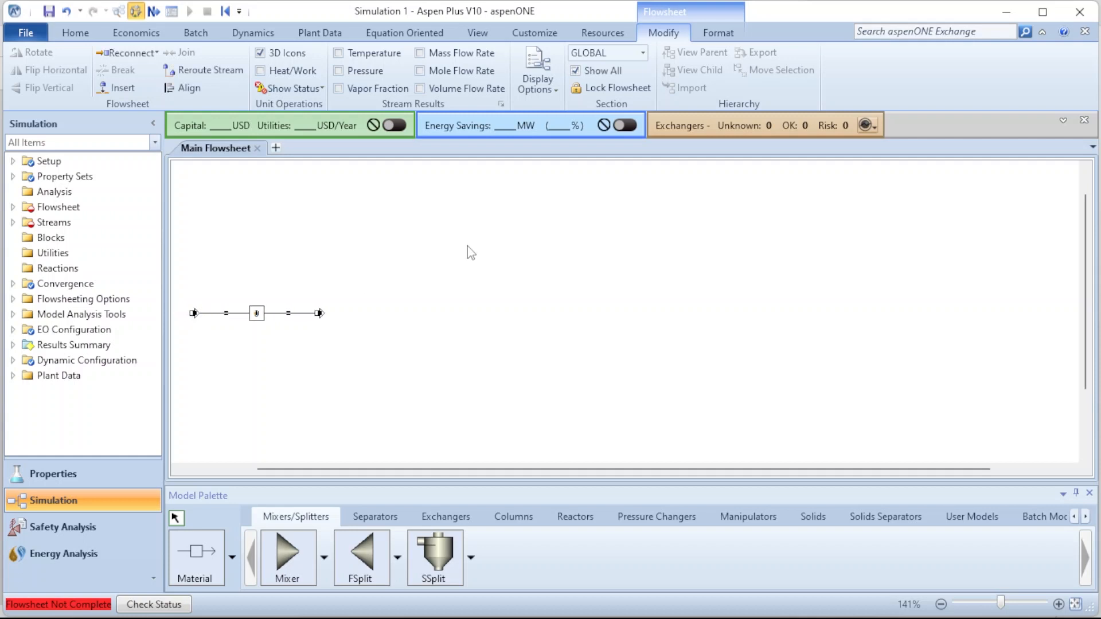
click(466, 249)
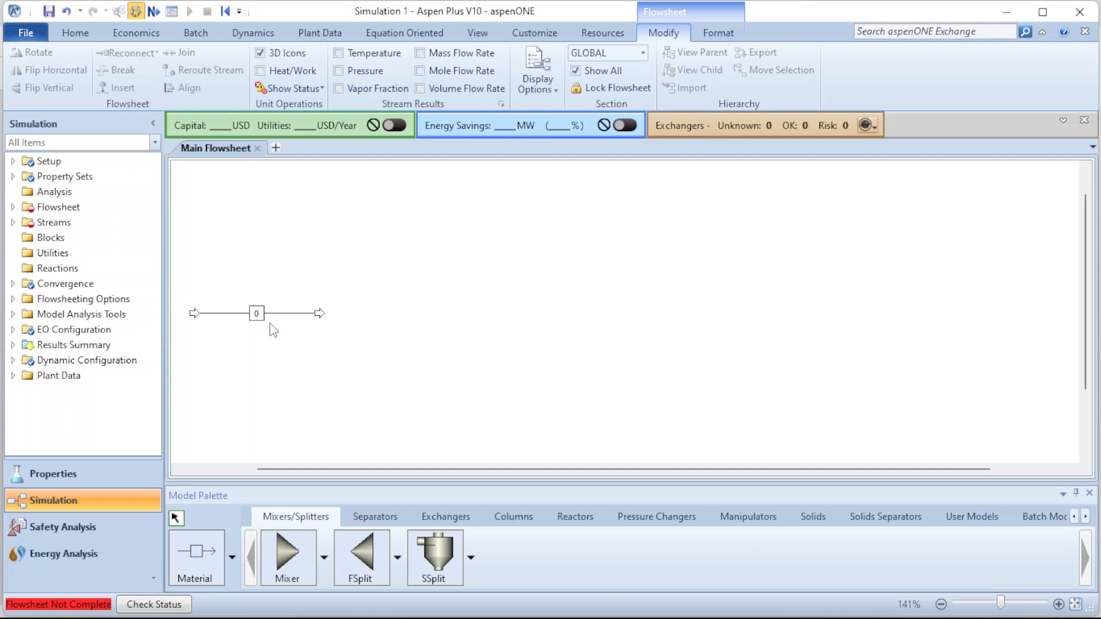
Enable automatic block naming with prefix B and automatic stream naming with prefix S in the flowsheet display options, and apply them
click(28, 34)
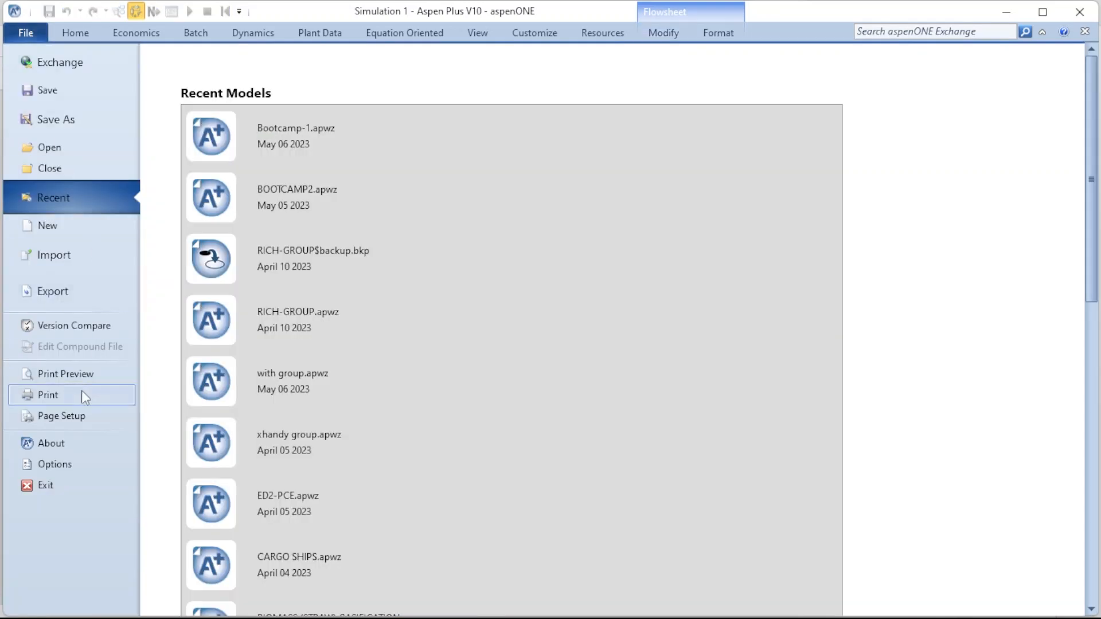
click(77, 463)
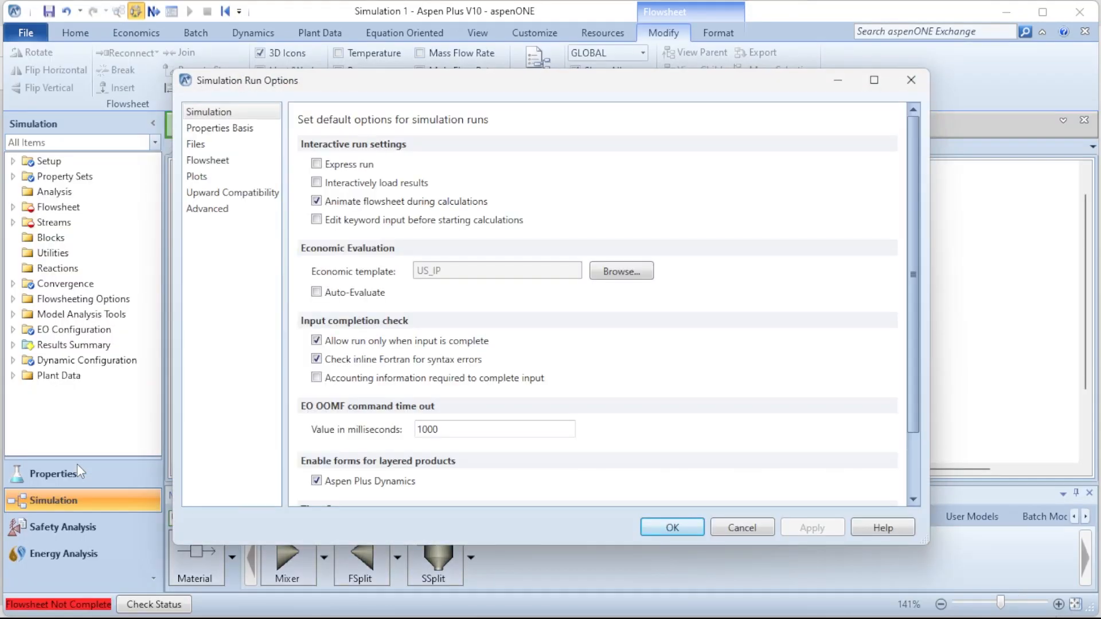
click(226, 160)
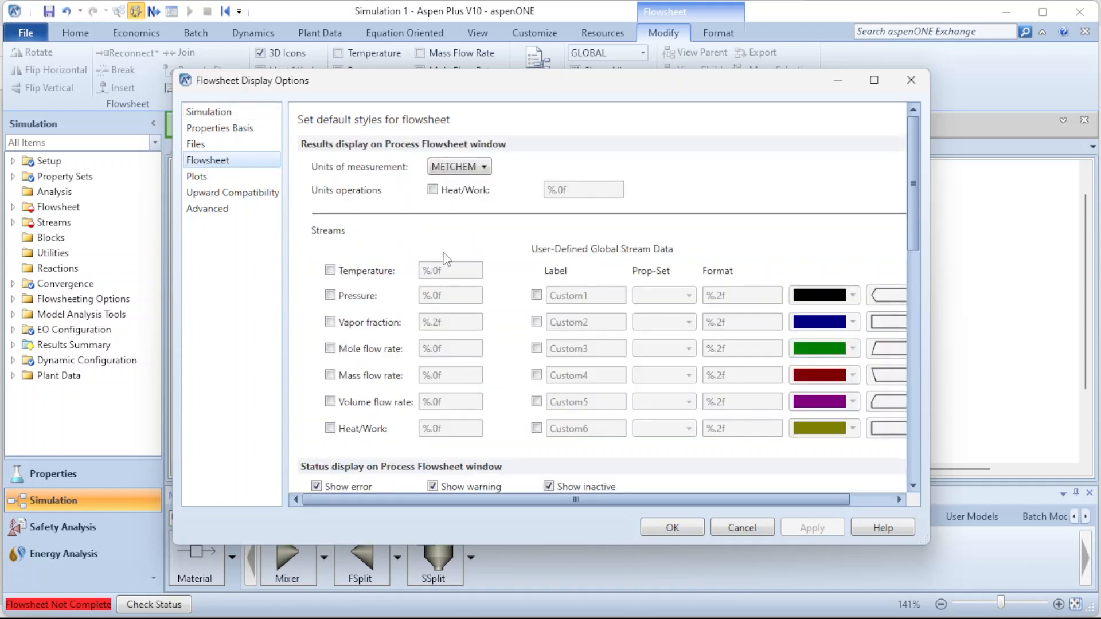
scroll(446, 259, down, 10)
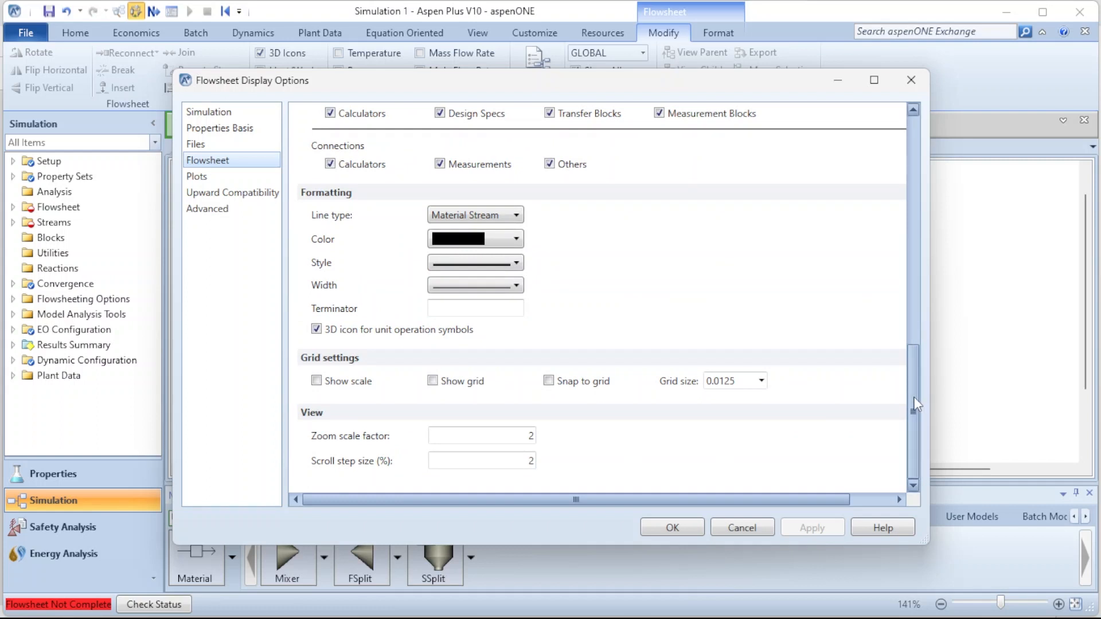
drag(916, 405, 880, 250)
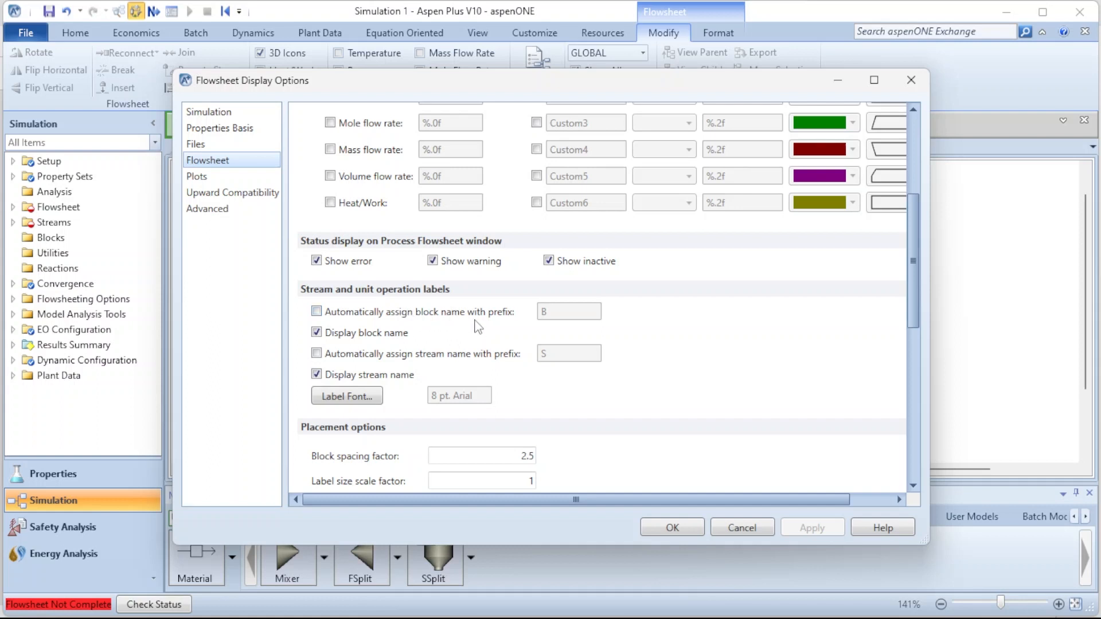
mouse_move(383, 602)
click(322, 313)
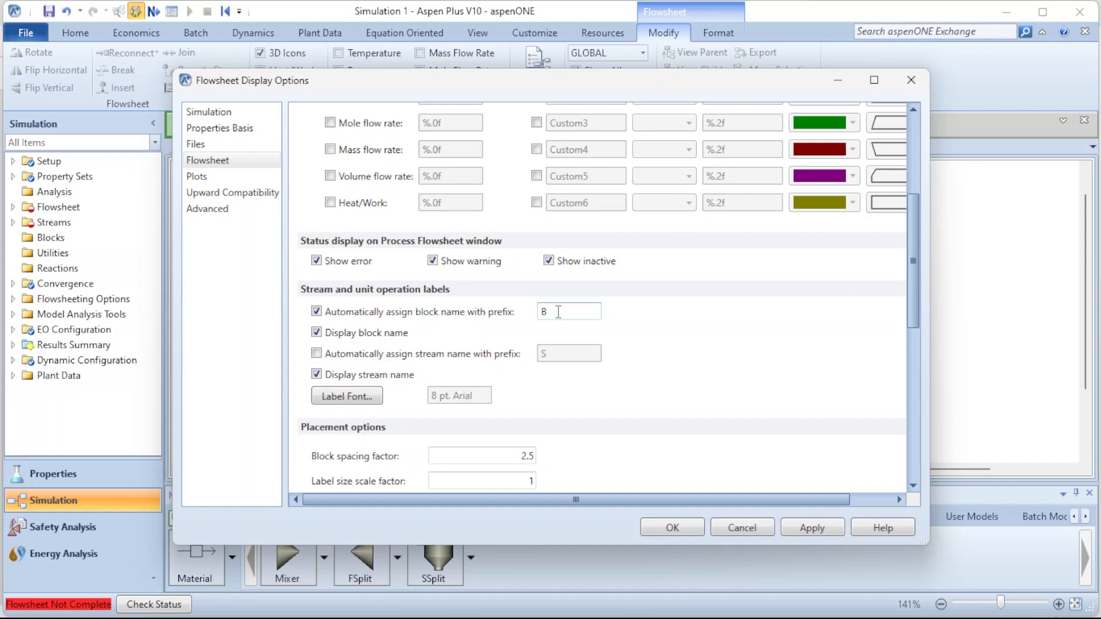
click(316, 354)
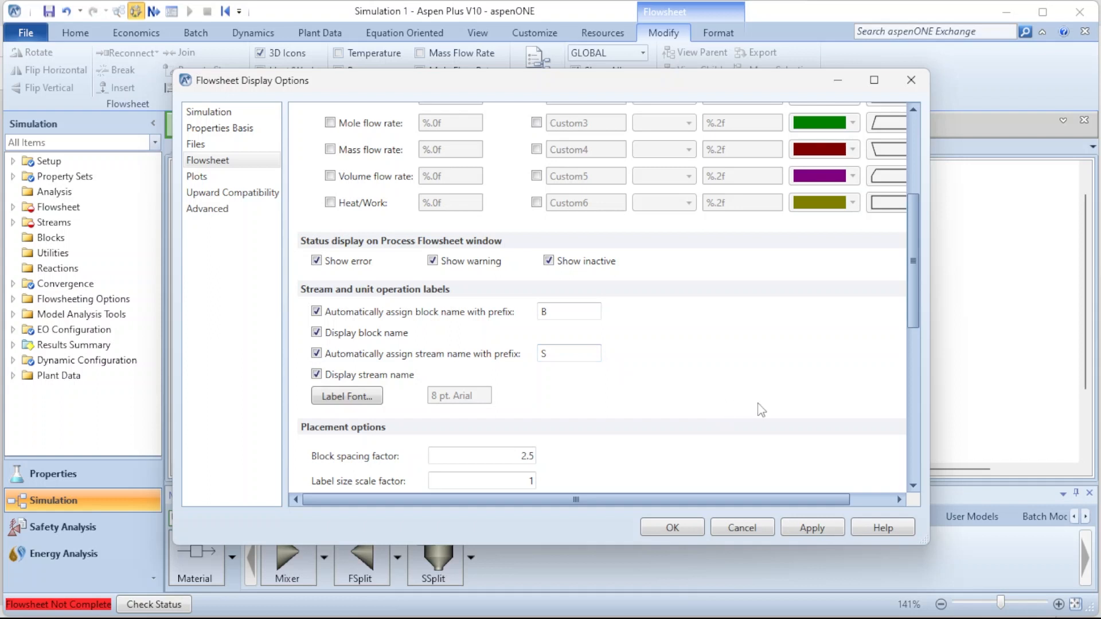
click(818, 531)
click(683, 526)
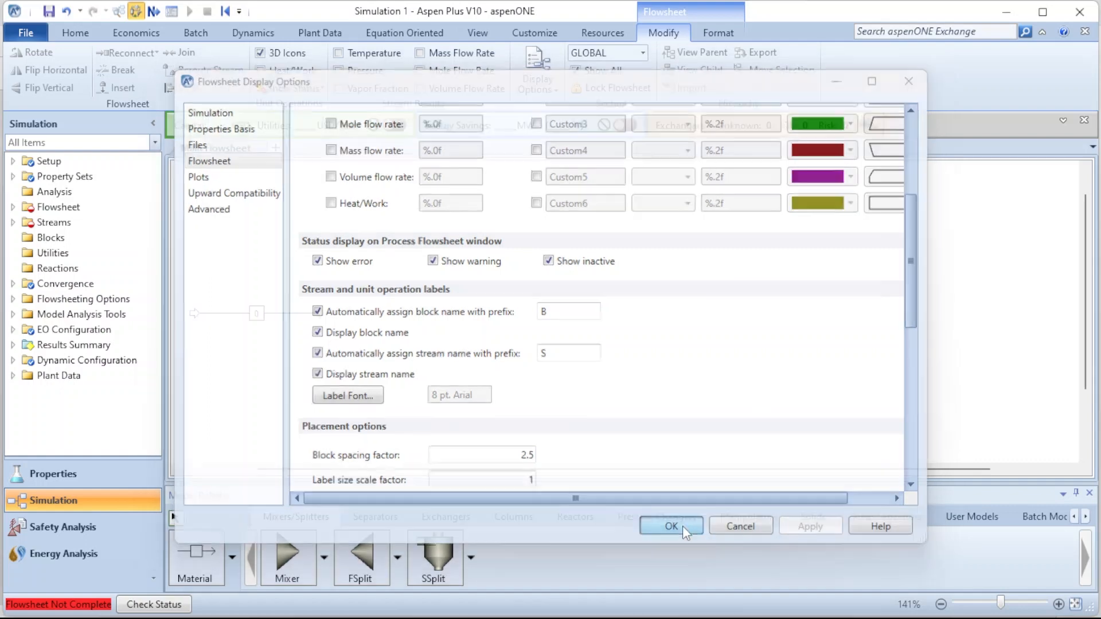
Place a Mixer block with the cylindrical tank icon on the flowsheet at the arrow end of stream 0
mouse_move(373, 603)
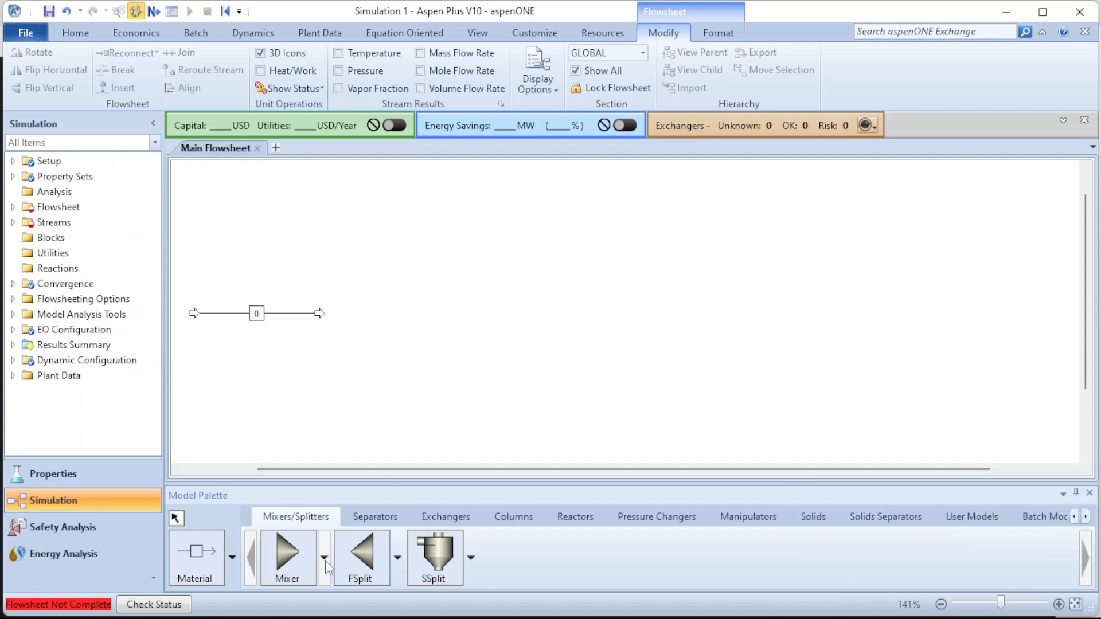
click(309, 521)
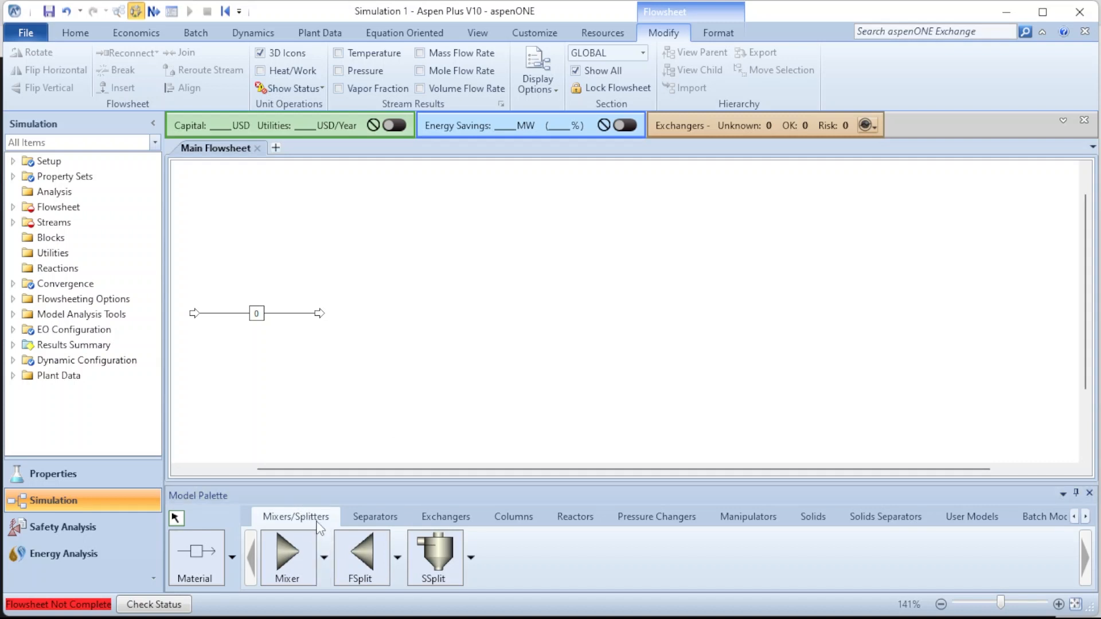
click(325, 559)
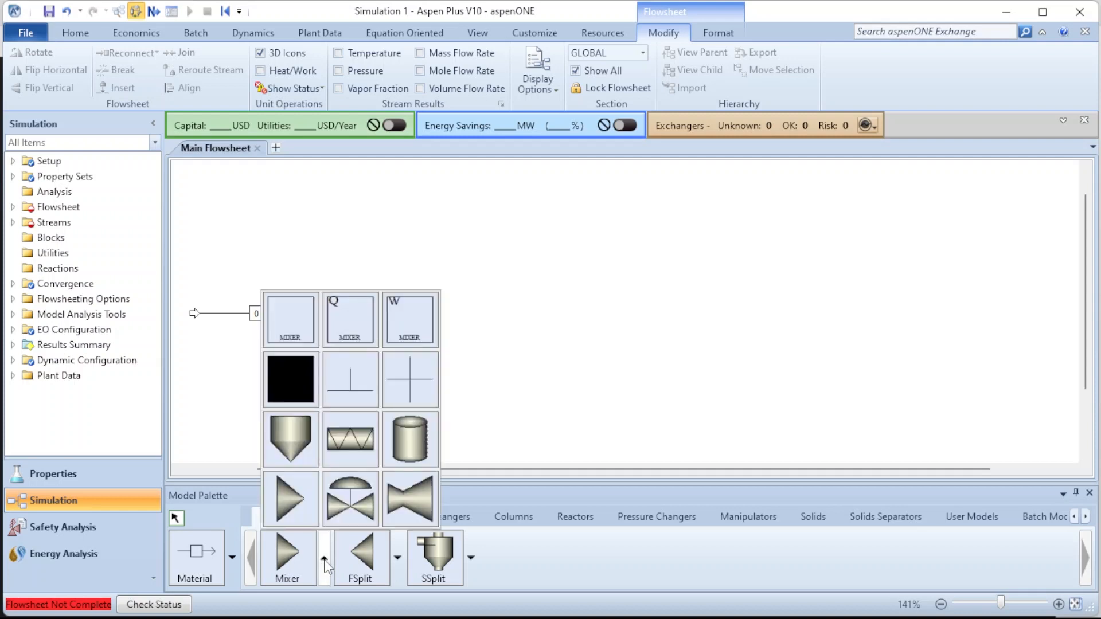
click(404, 445)
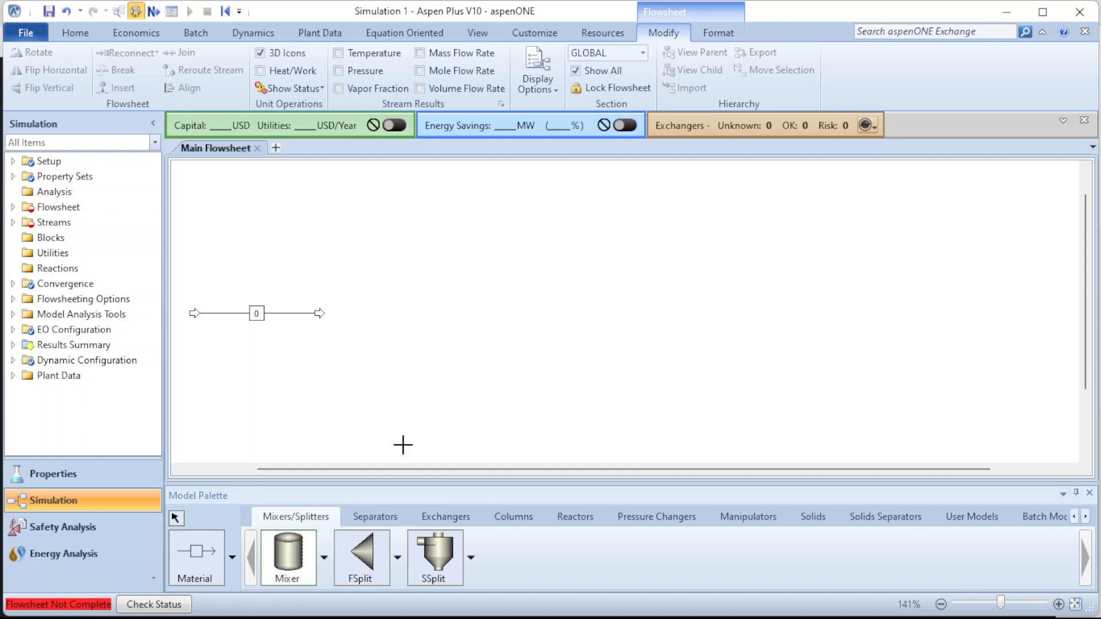
click(351, 315)
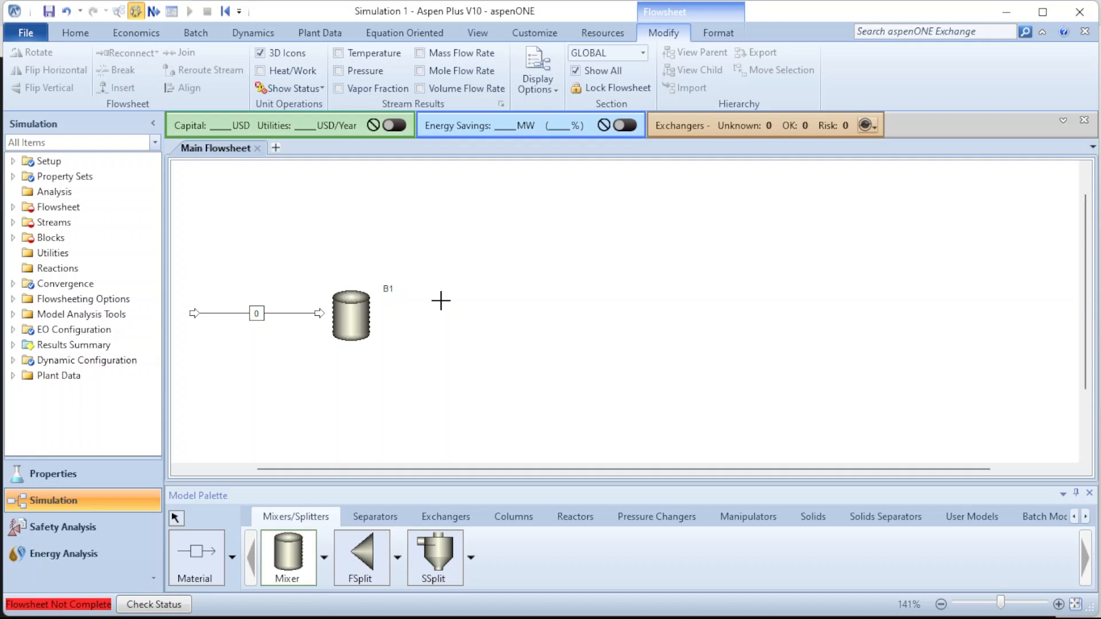
click(176, 518)
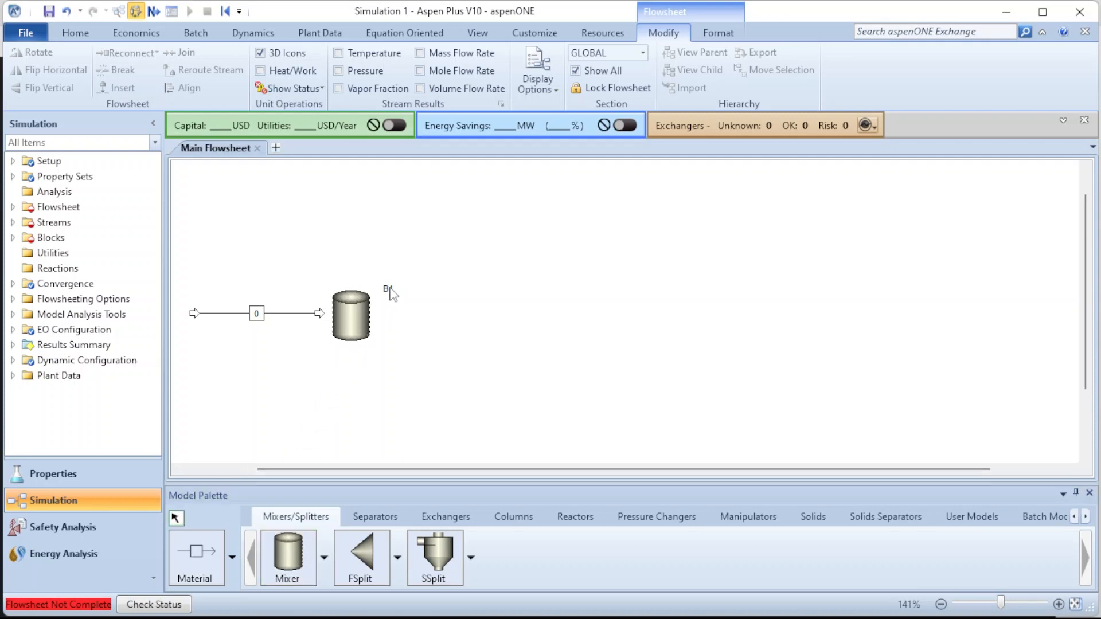
Rename the tank block as TANK-A and move its name label directly below the tank icon
click(359, 316)
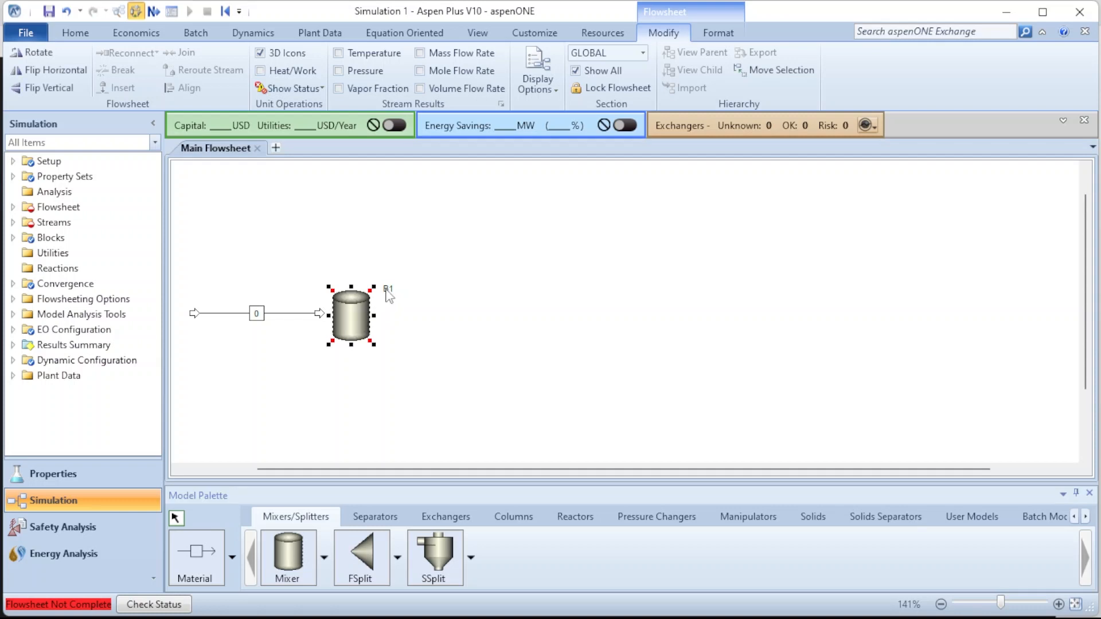
click(389, 291)
click(390, 291)
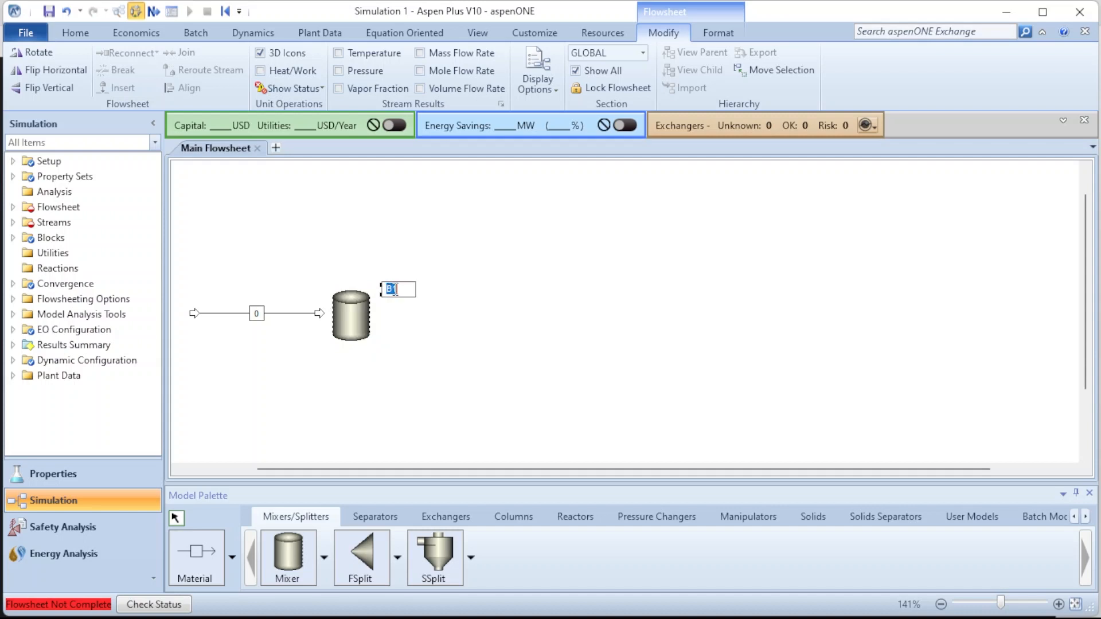
click(403, 290)
key(BackSpace)
key(BackSpace)
text(TANK-A)
click(473, 318)
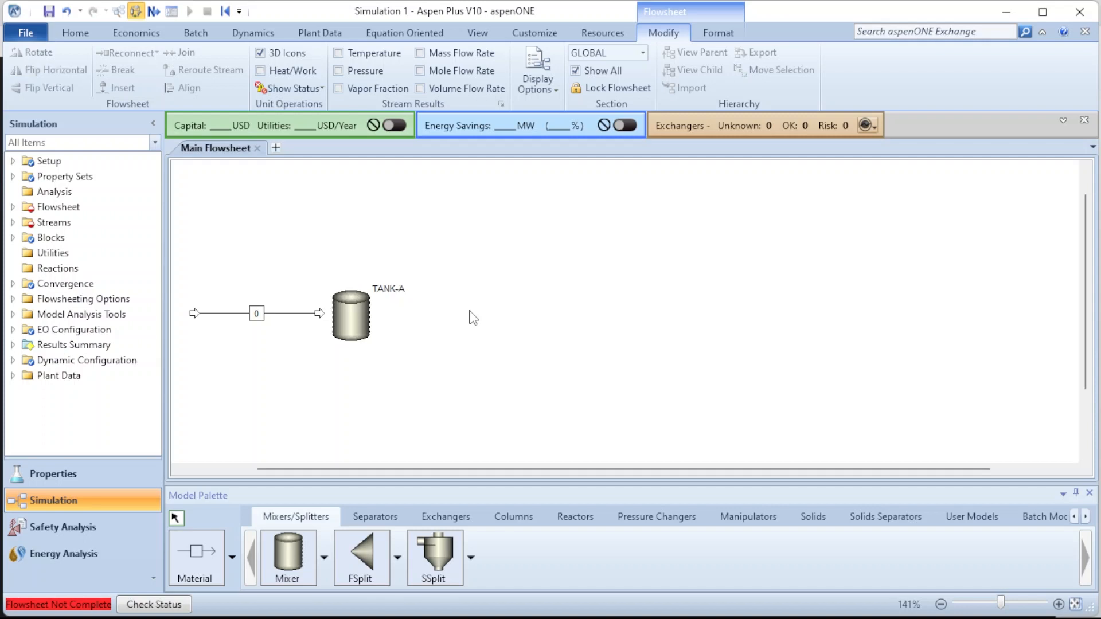
click(389, 288)
drag(381, 341, 347, 355)
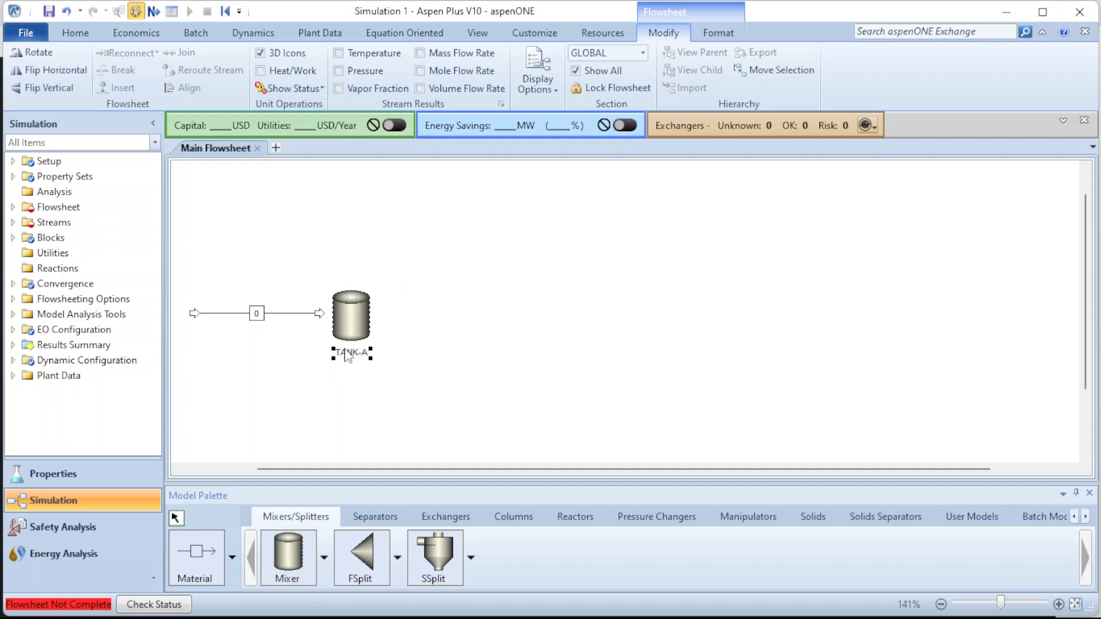
click(461, 341)
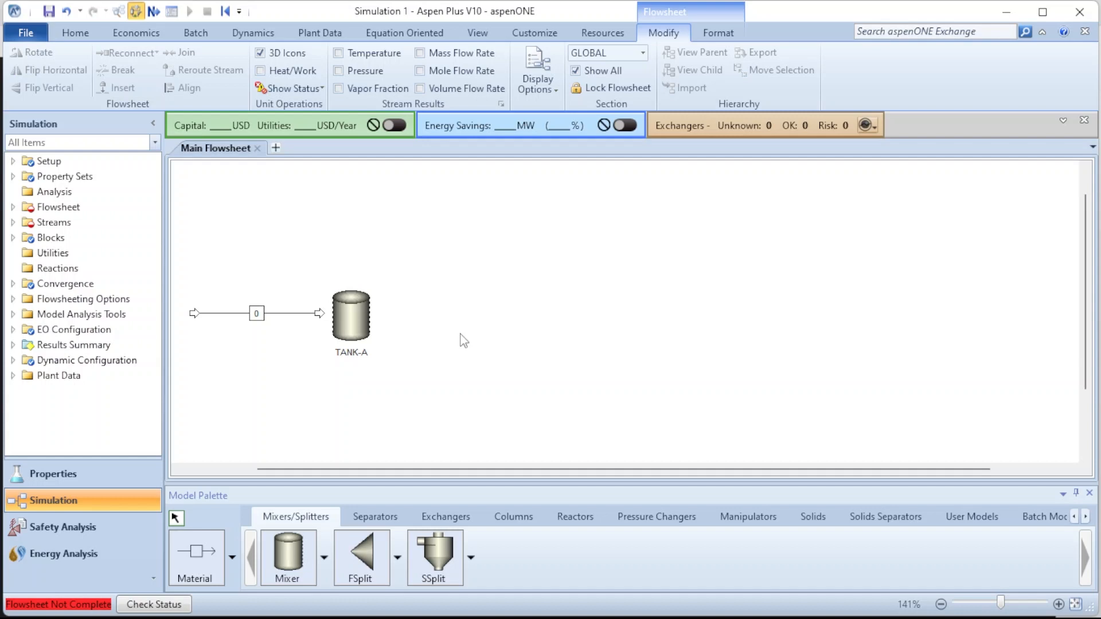
Draw an unconnected horizontal material stream starting just beside the outlet side of TANK-A and name it 1
click(201, 542)
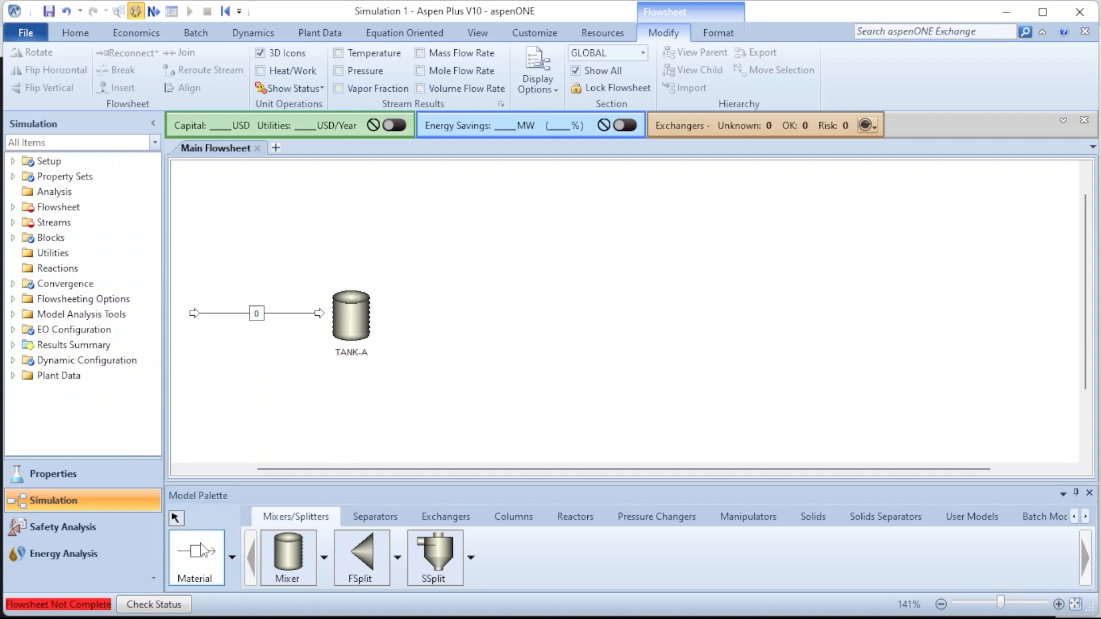
click(379, 328)
click(491, 329)
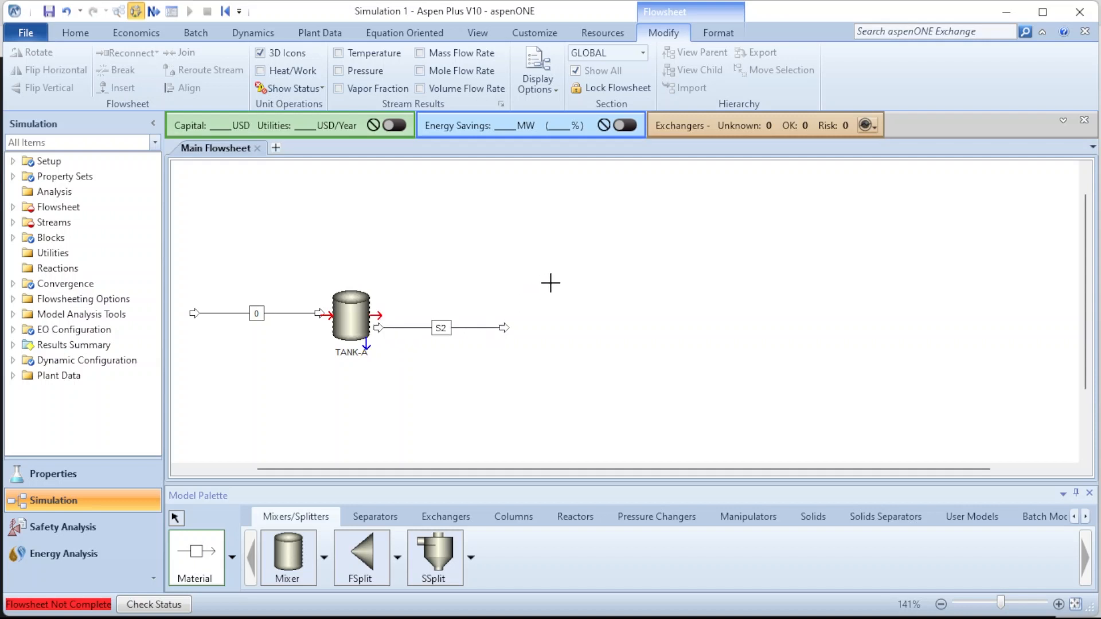
key(Escape)
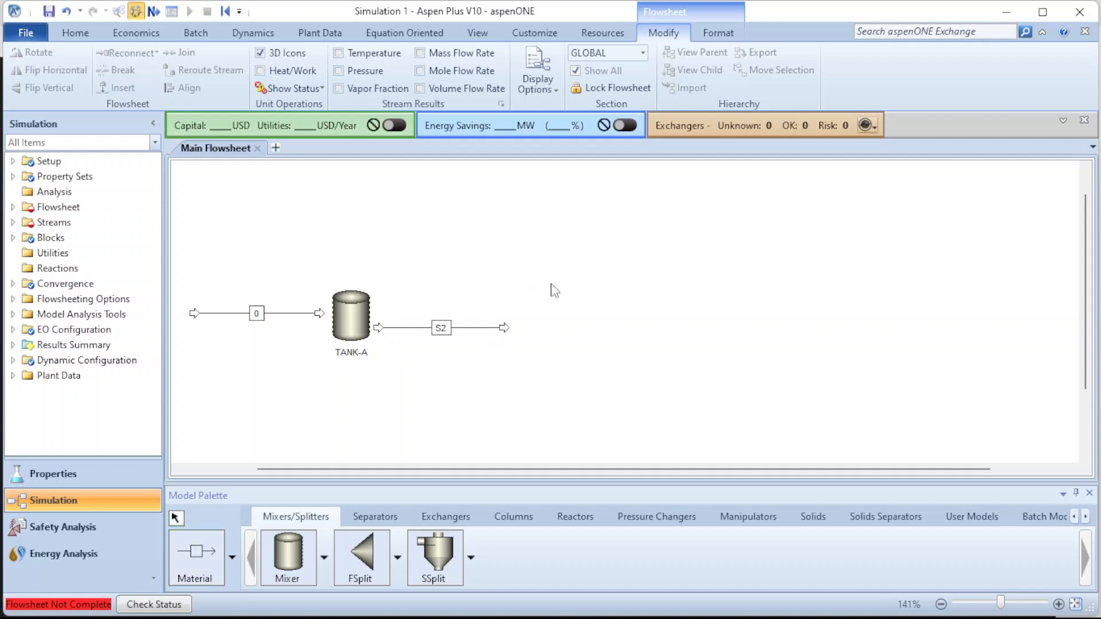
click(440, 331)
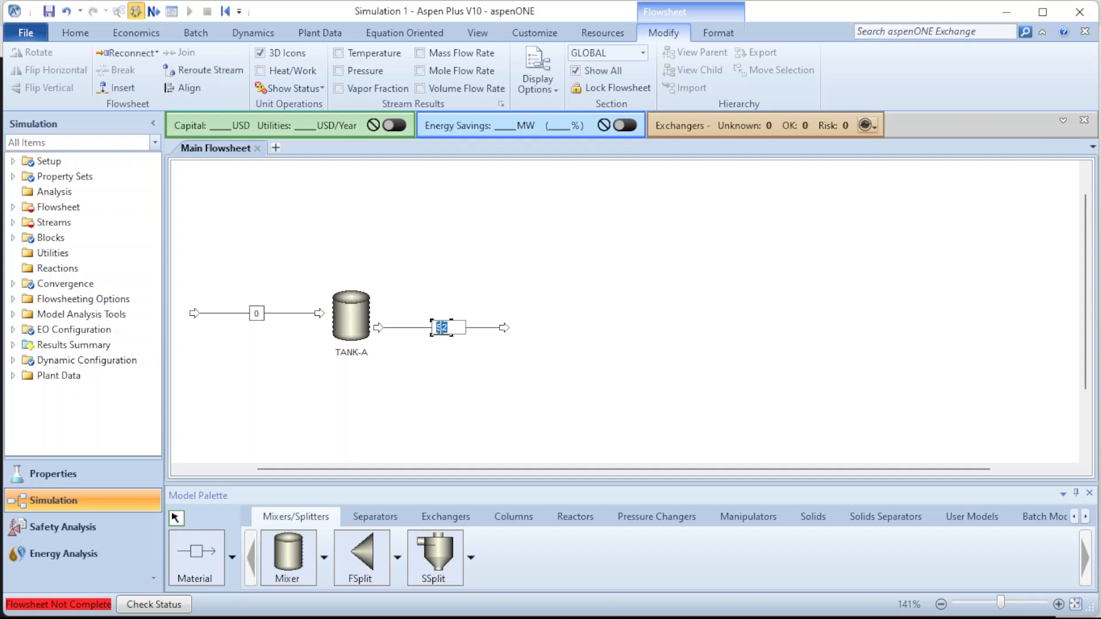
text(1)
click(599, 339)
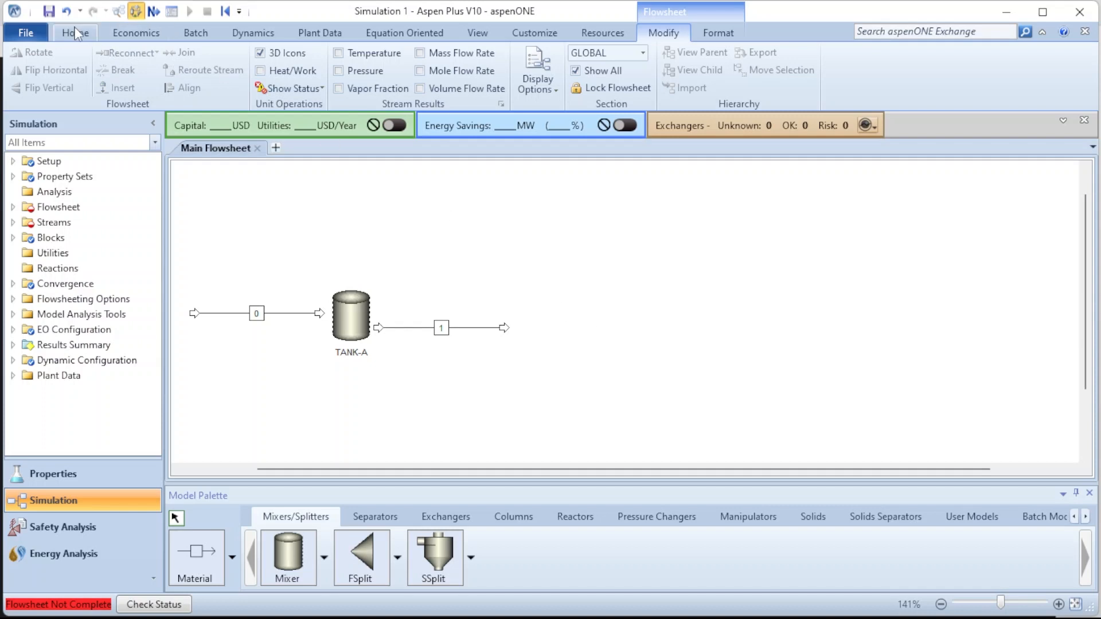
Disable automatic block naming and automatic stream naming in the flowsheet display options, and apply the change
click(42, 27)
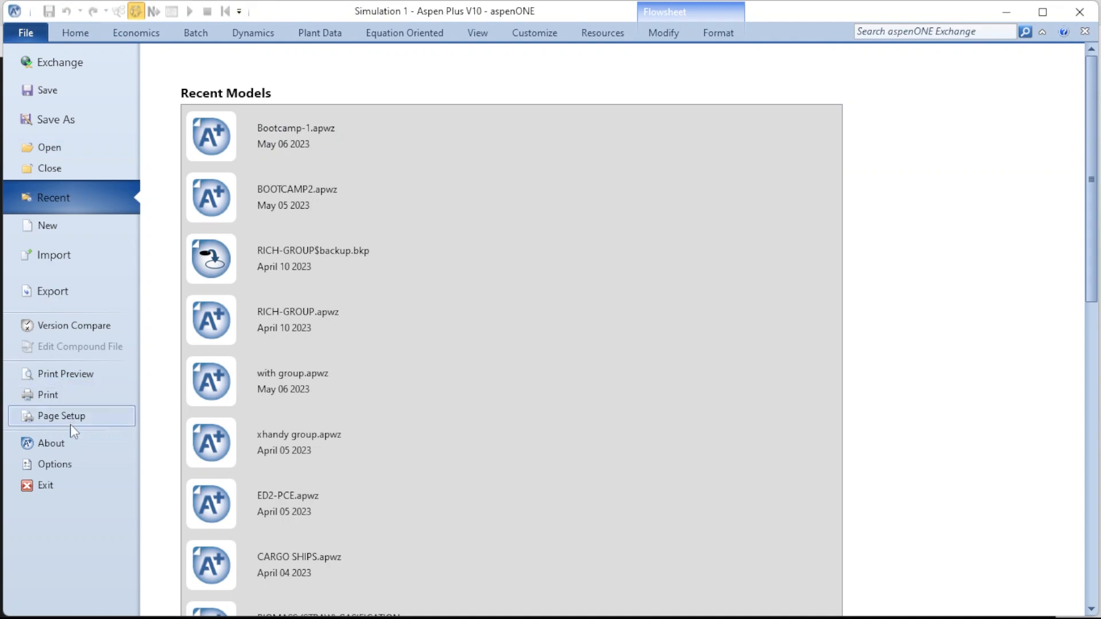
click(59, 464)
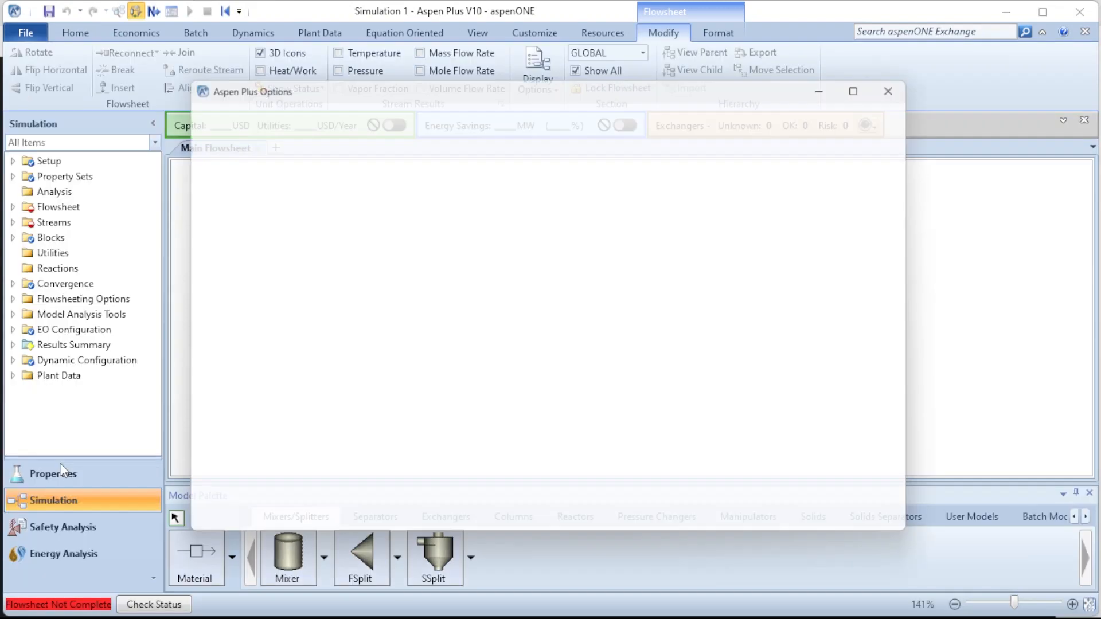
click(216, 167)
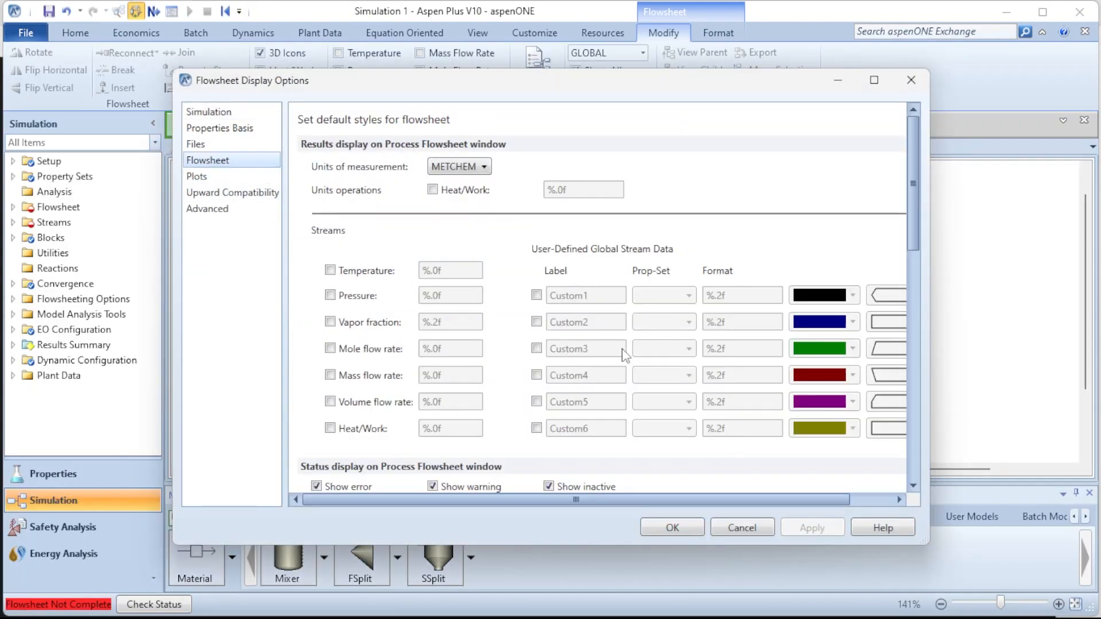
scroll(628, 356, down, 10)
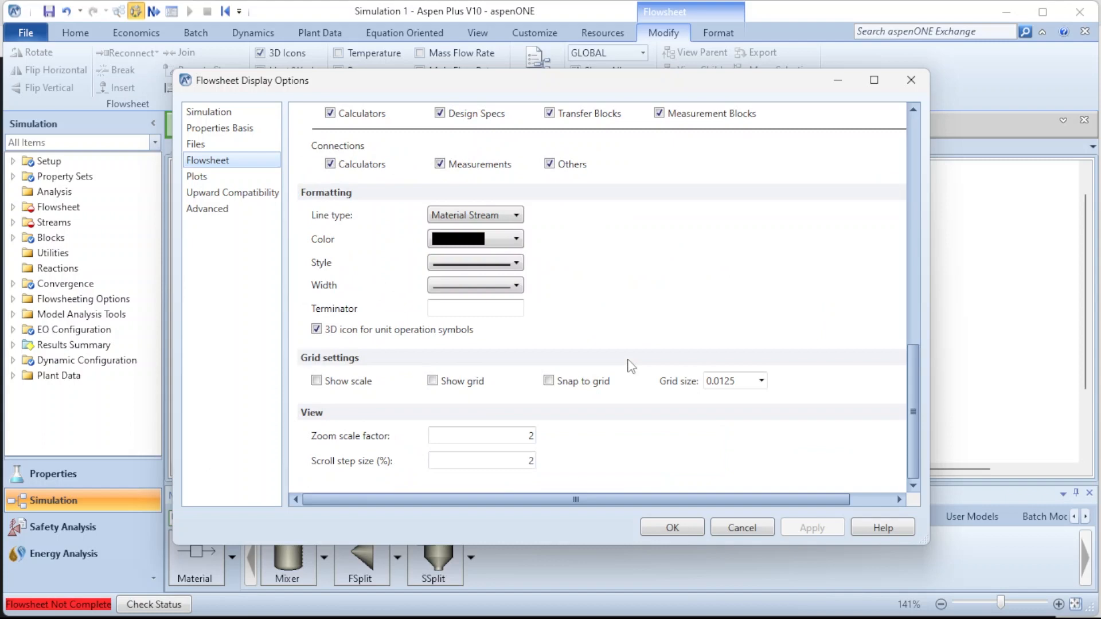
scroll(631, 366, up, 13)
scroll(630, 298, down, 5)
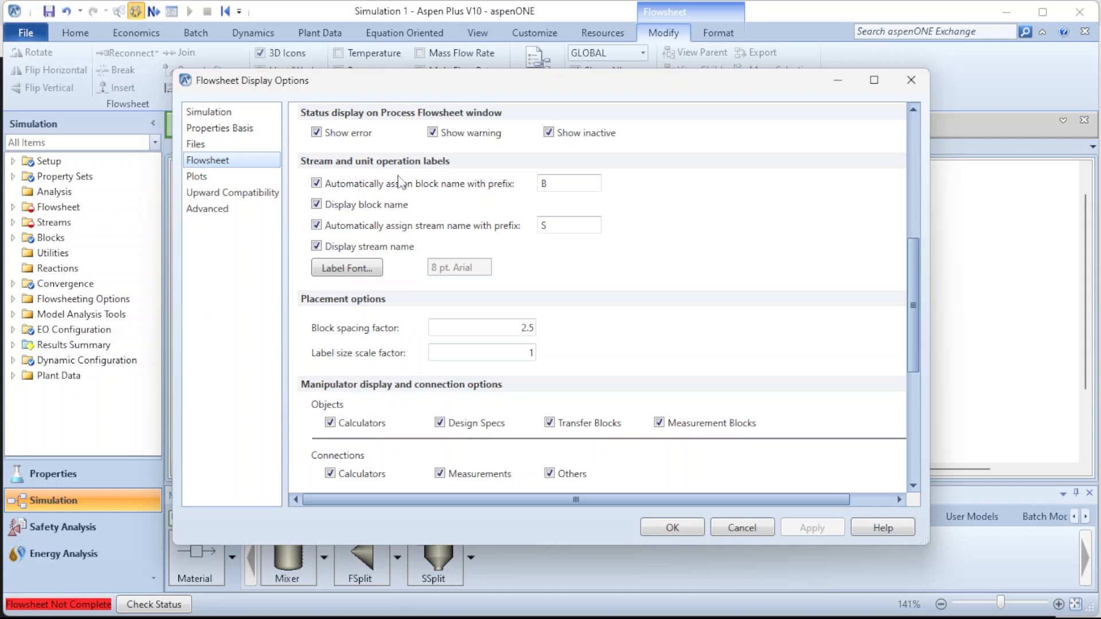
click(325, 187)
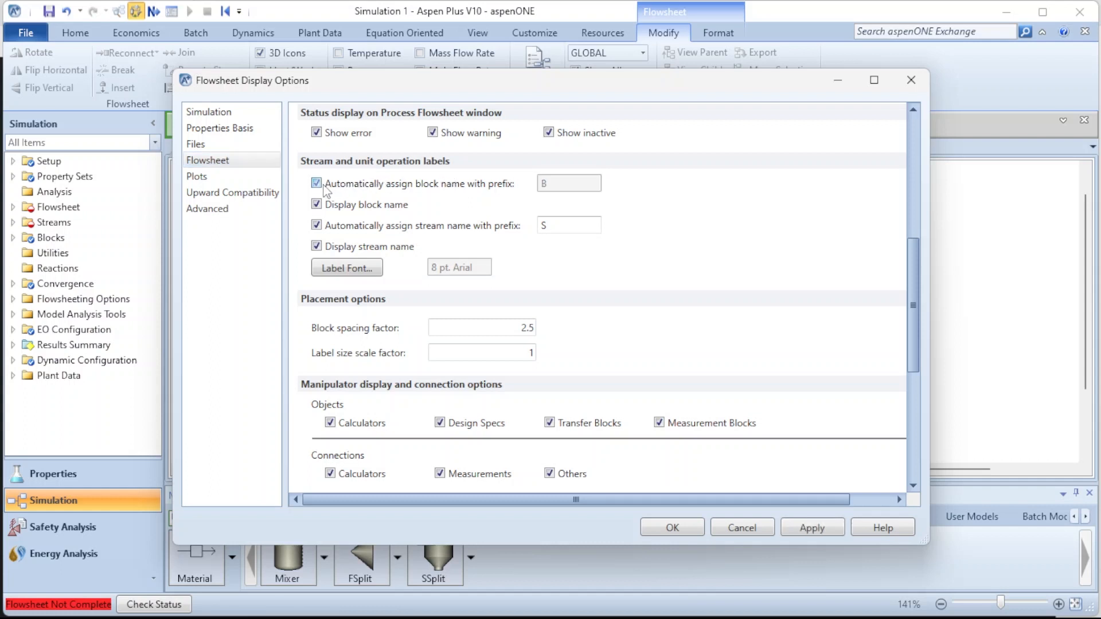
click(316, 227)
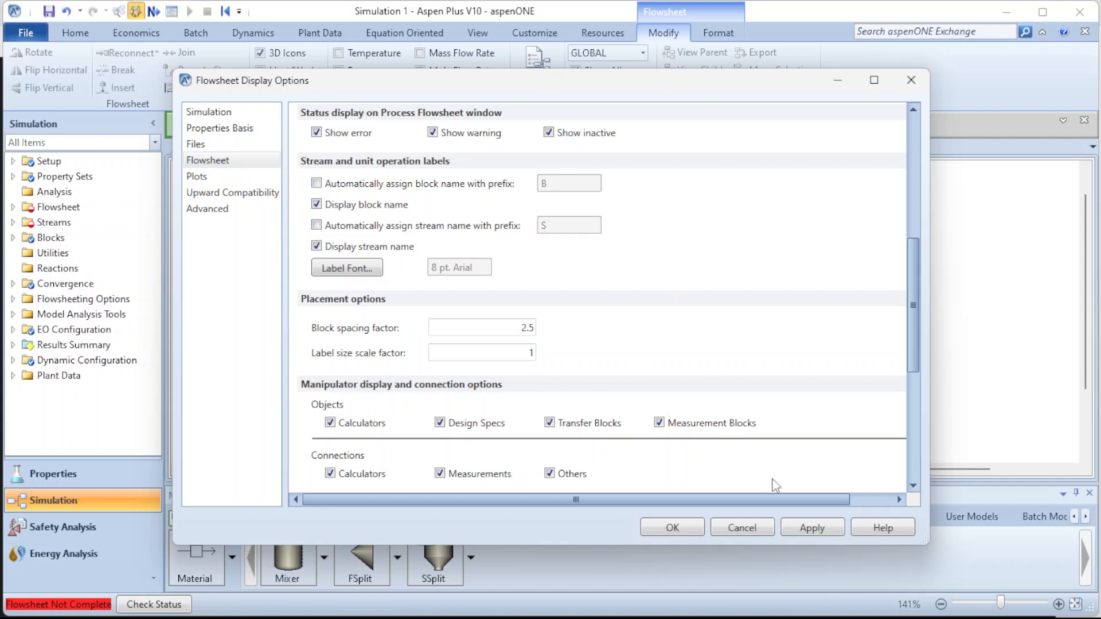
click(810, 531)
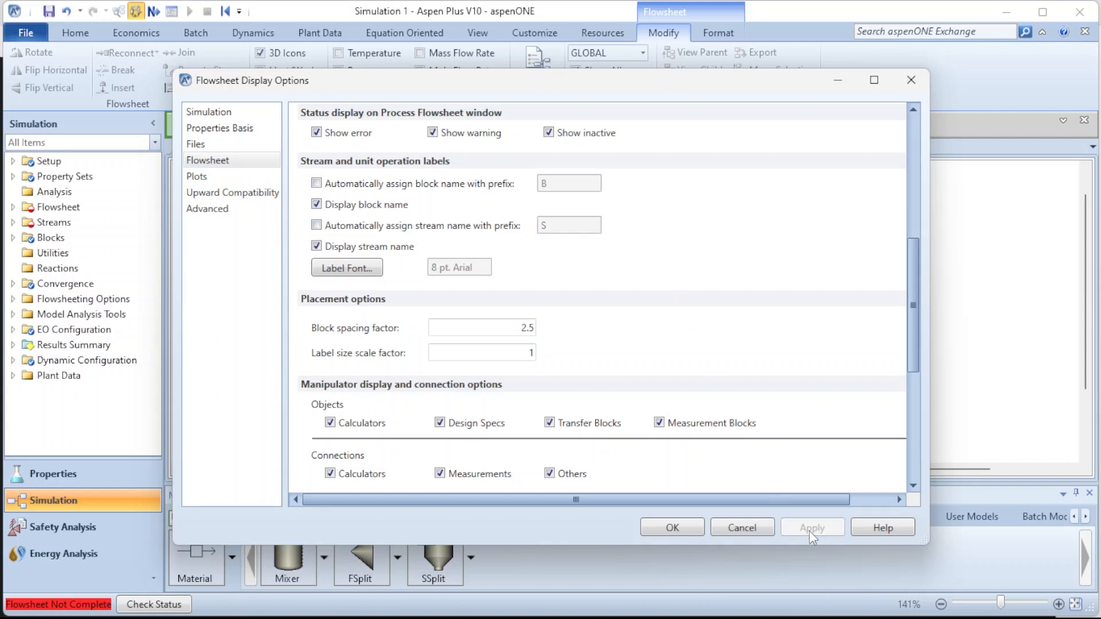
click(679, 527)
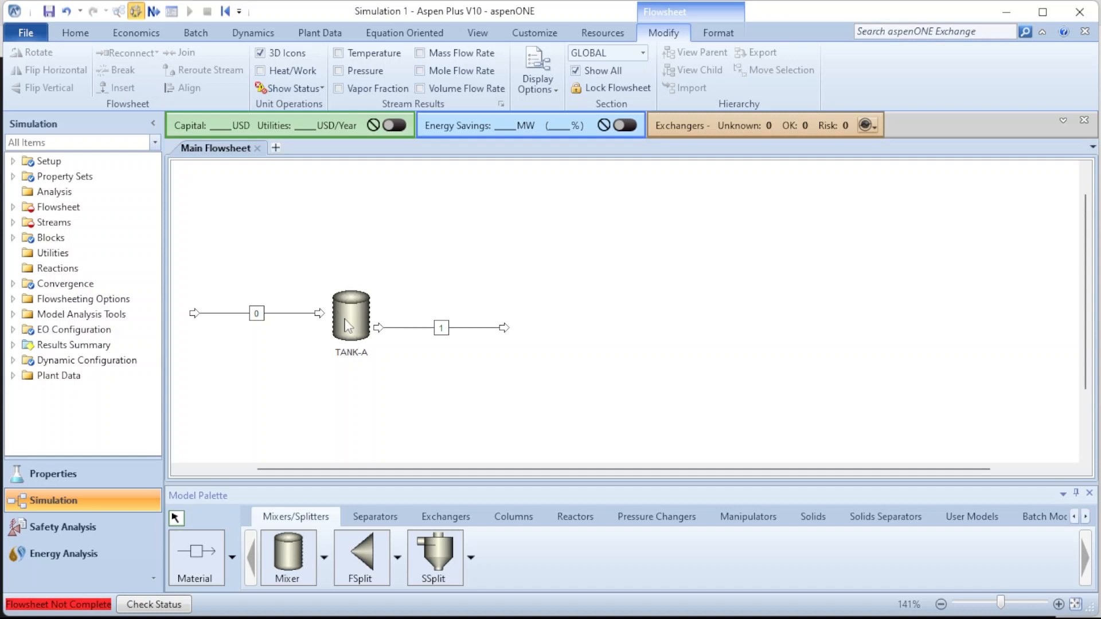
Try to reconnect the destination of stream 0 to the feed port of TANK-A
click(293, 315)
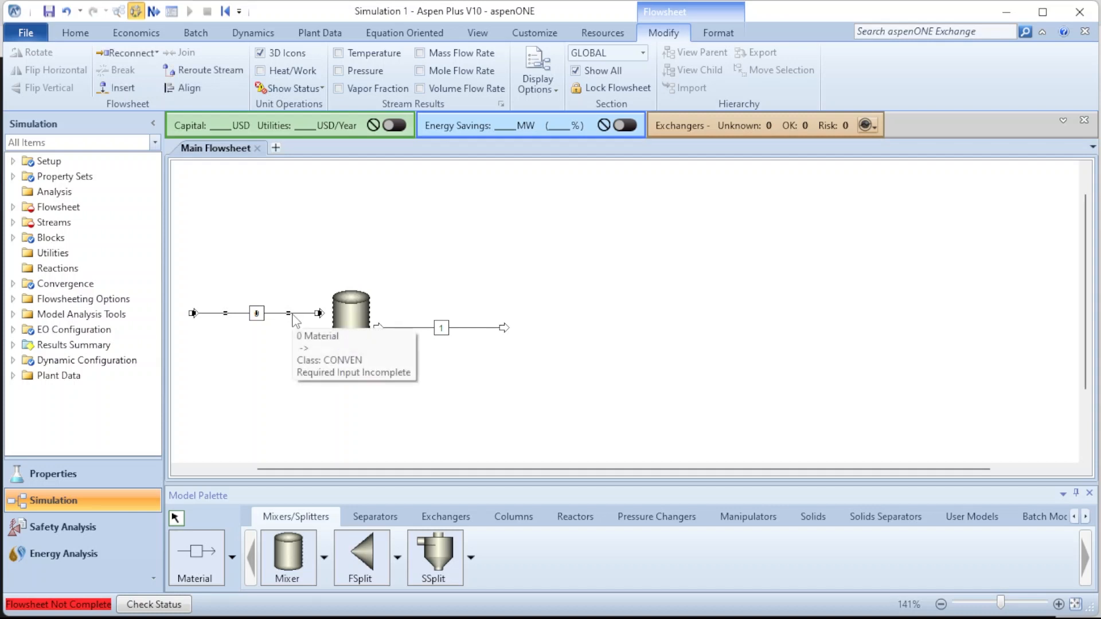
right_click(294, 319)
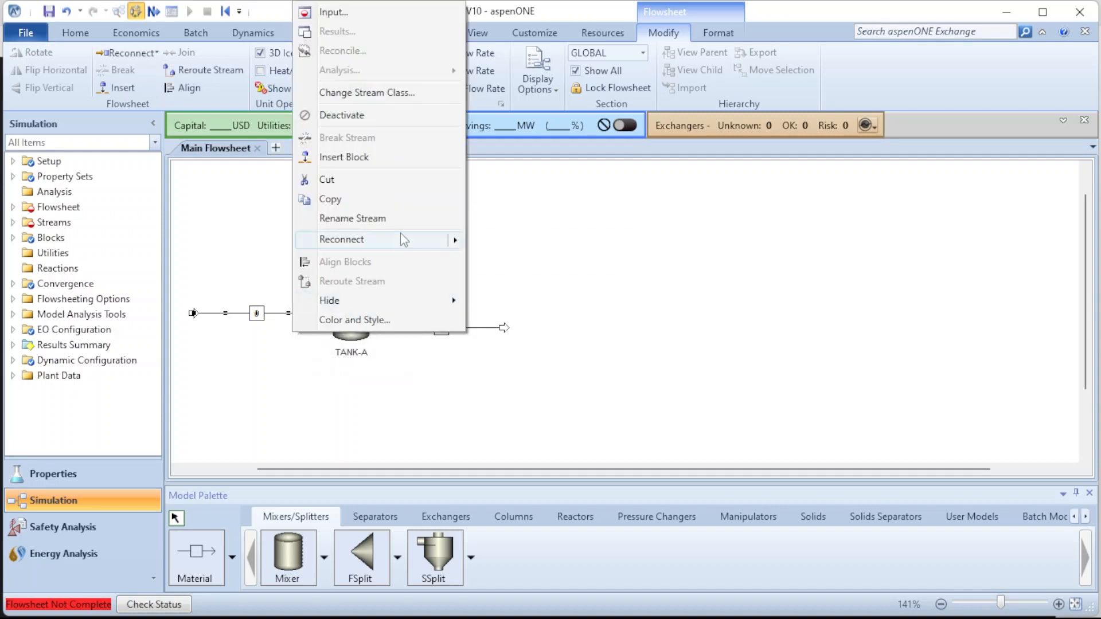
mouse_move(403, 240)
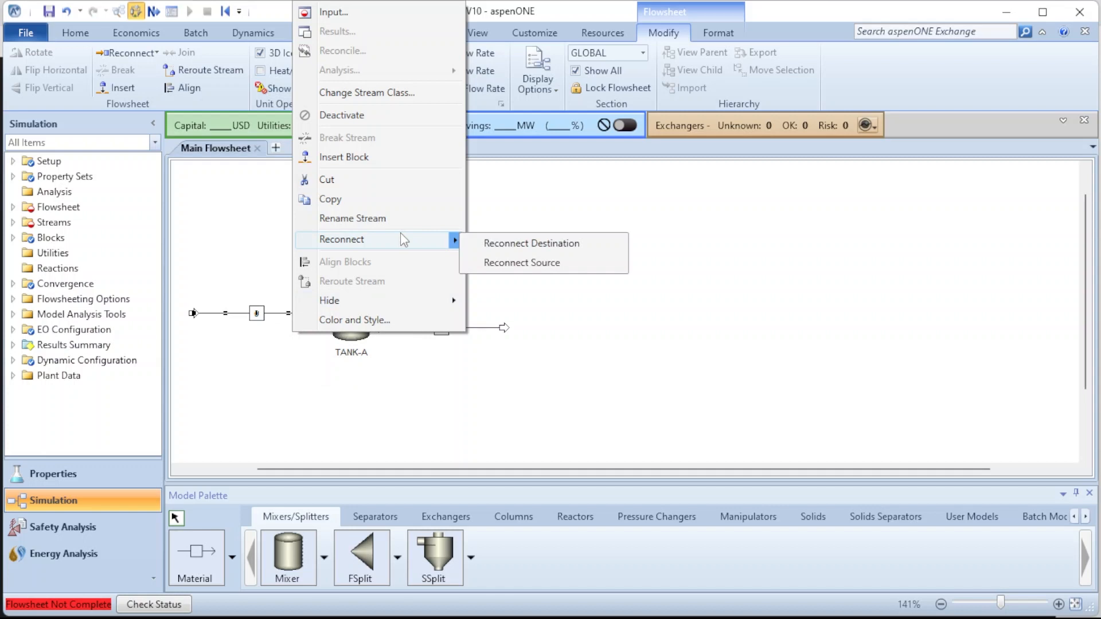
click(520, 243)
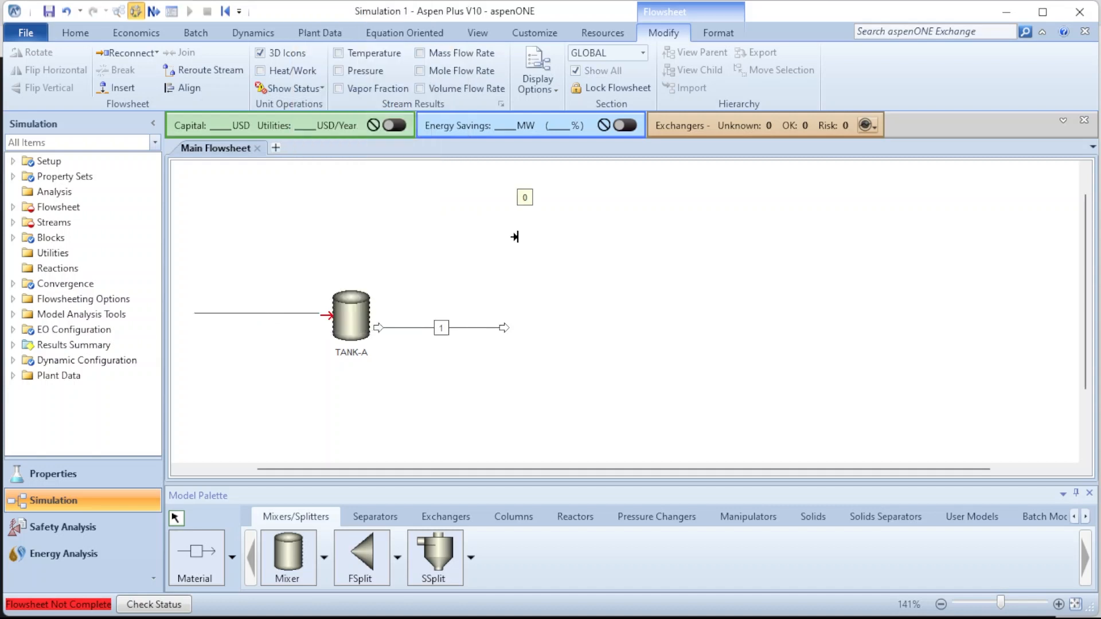
click(321, 313)
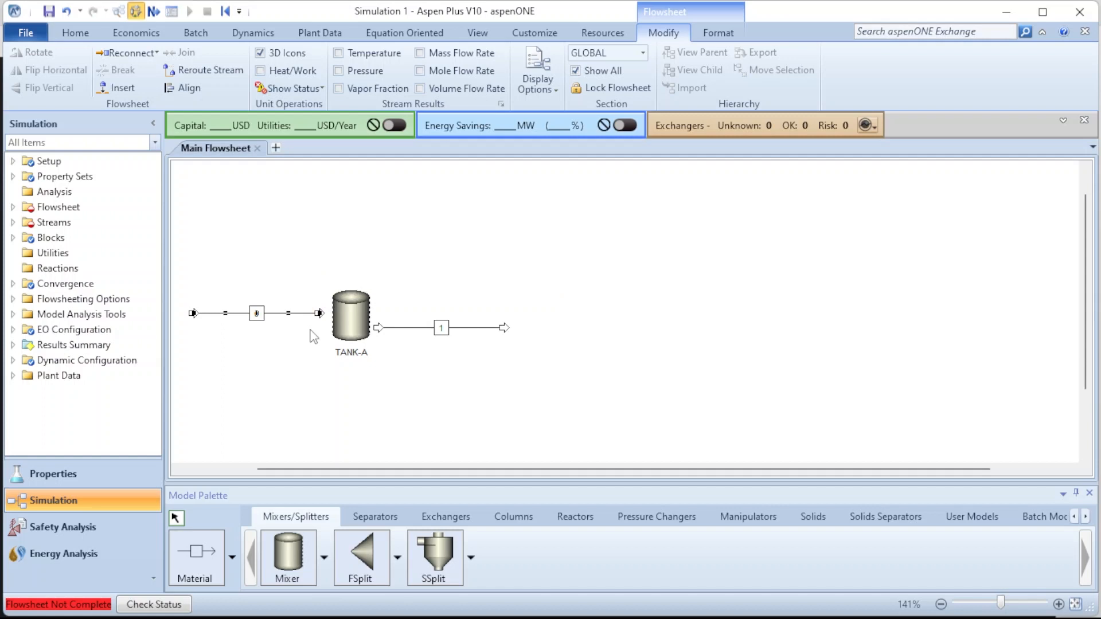
click(312, 368)
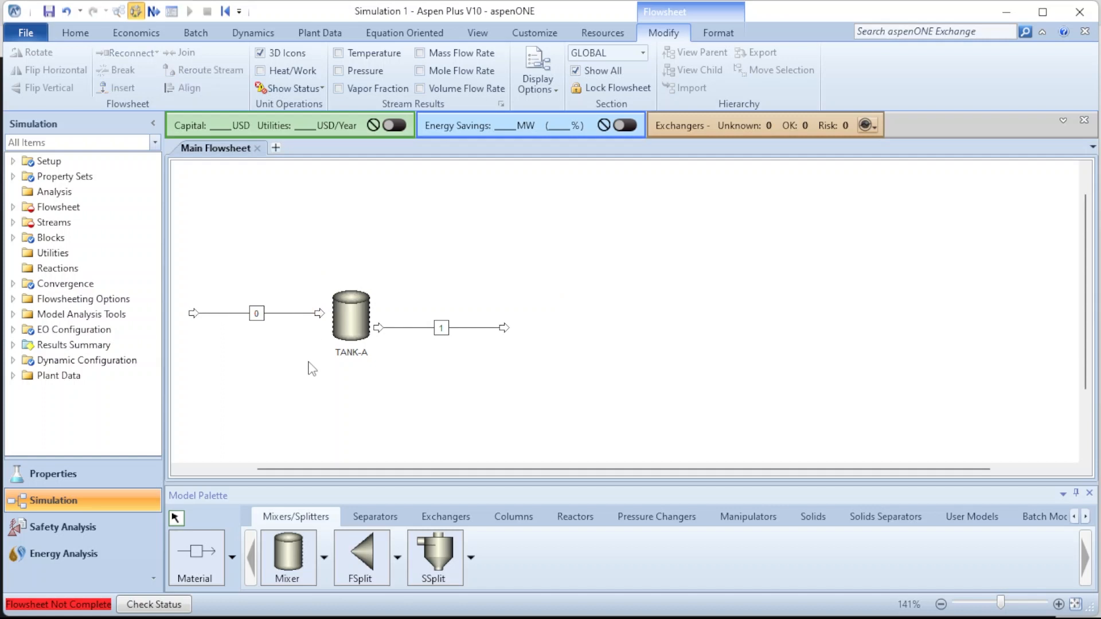
Attach the arrow end of stream 0 to TANK-A's required feed port and move the stream label closer to the tank
double_click(320, 313)
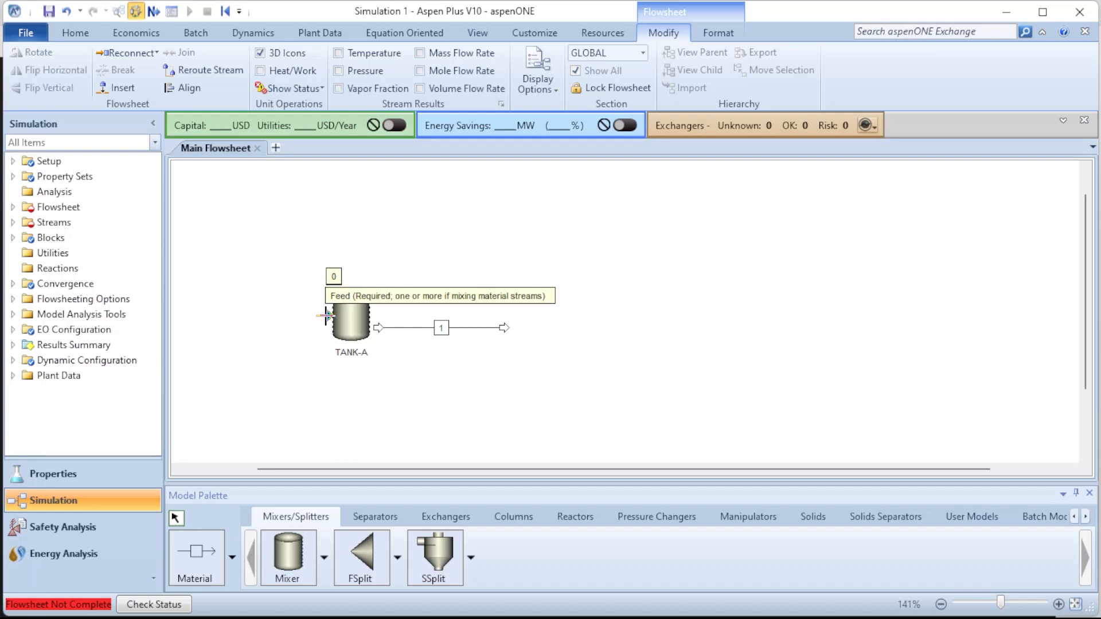
click(324, 314)
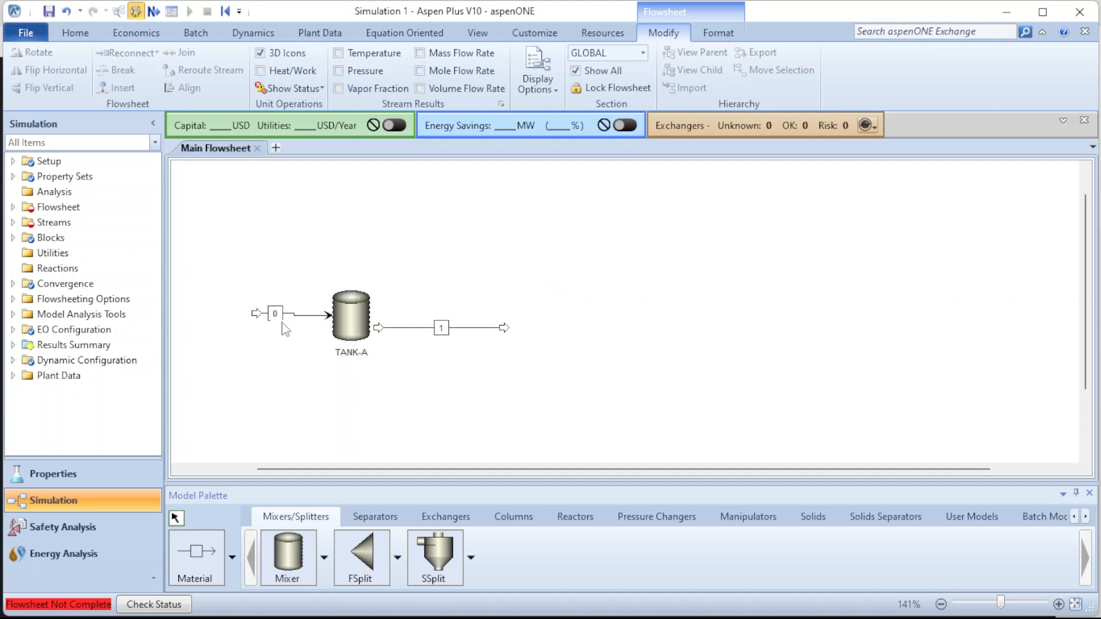
drag(278, 317, 297, 322)
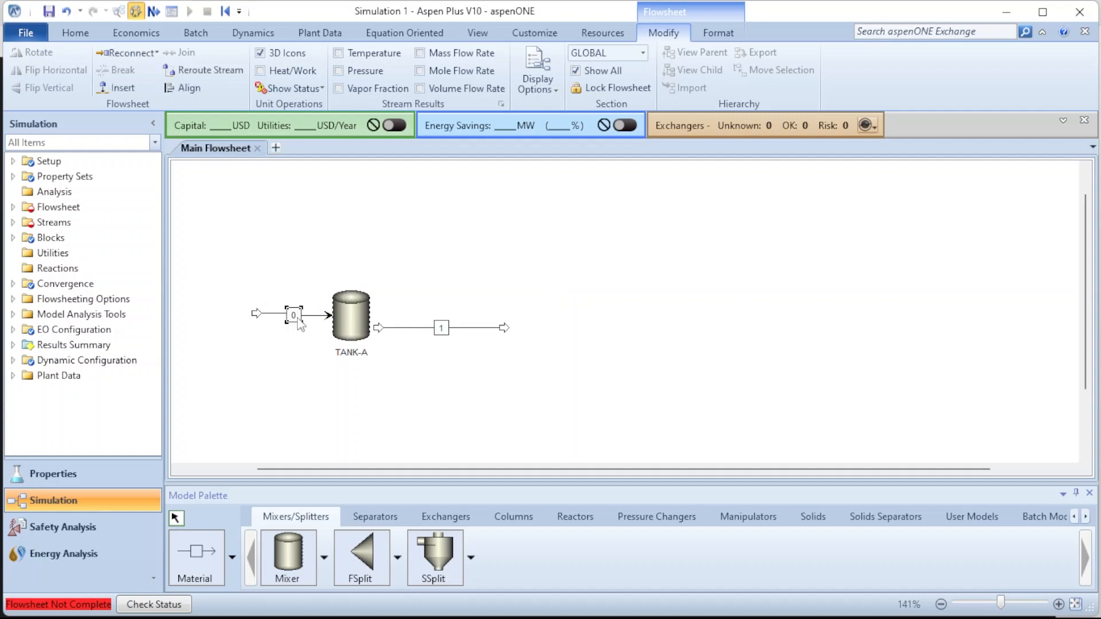
click(302, 358)
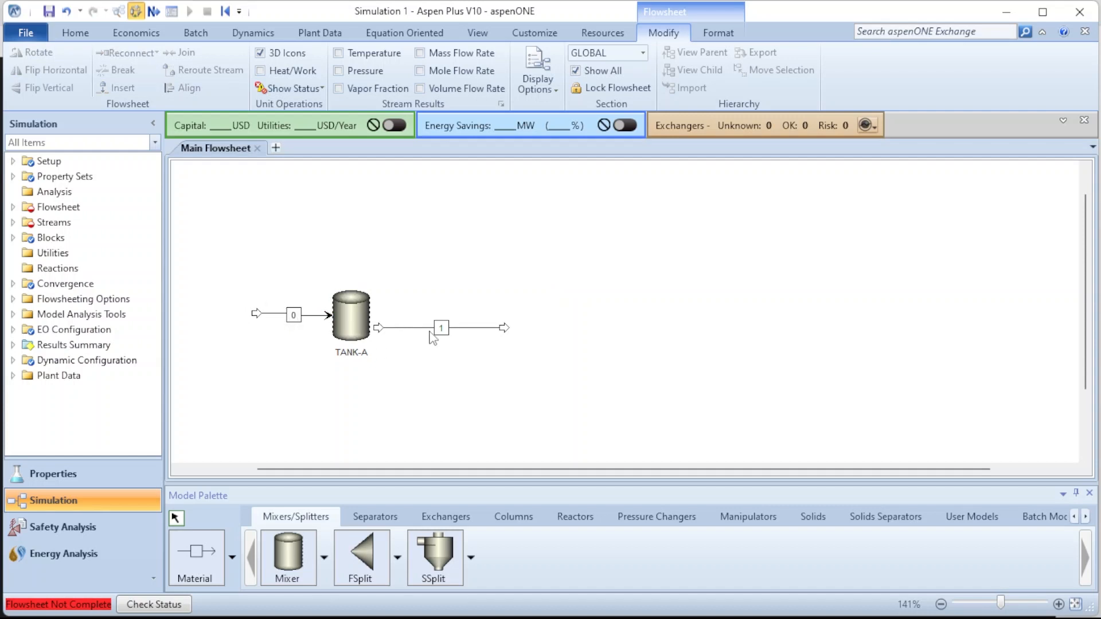
Attach the source end of stream 1 to TANK-A's required product port and go to the next required input
double_click(377, 325)
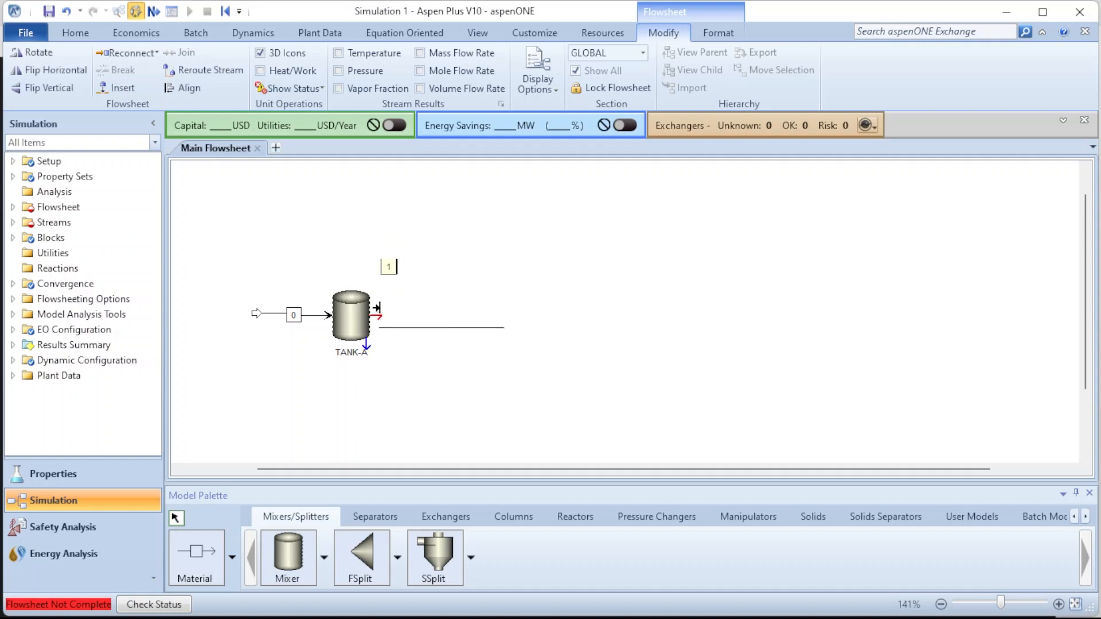
click(377, 317)
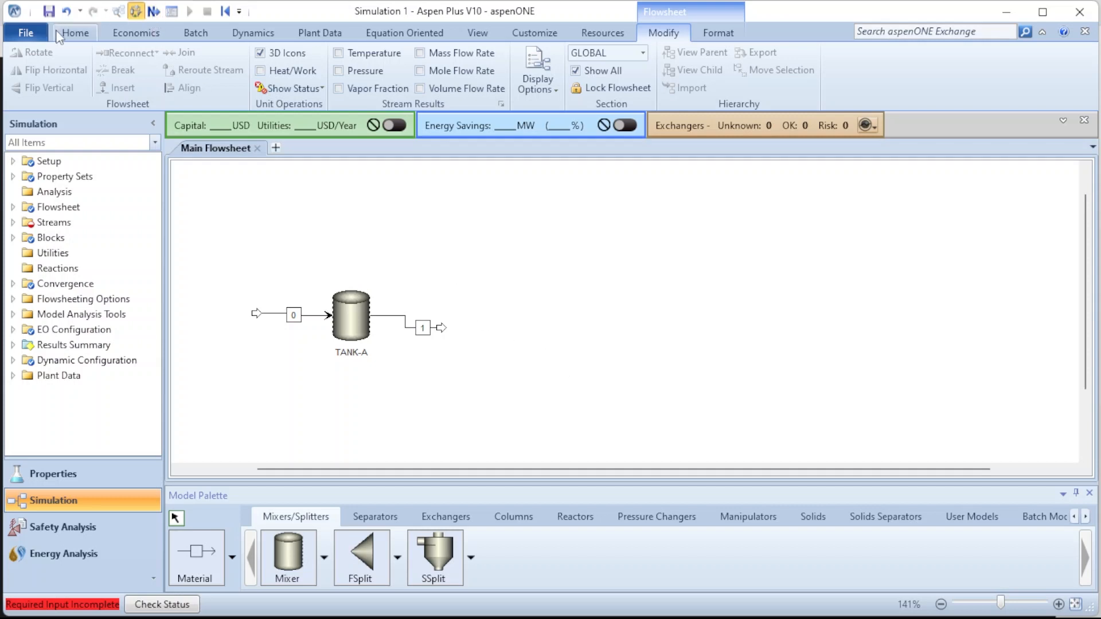
click(68, 37)
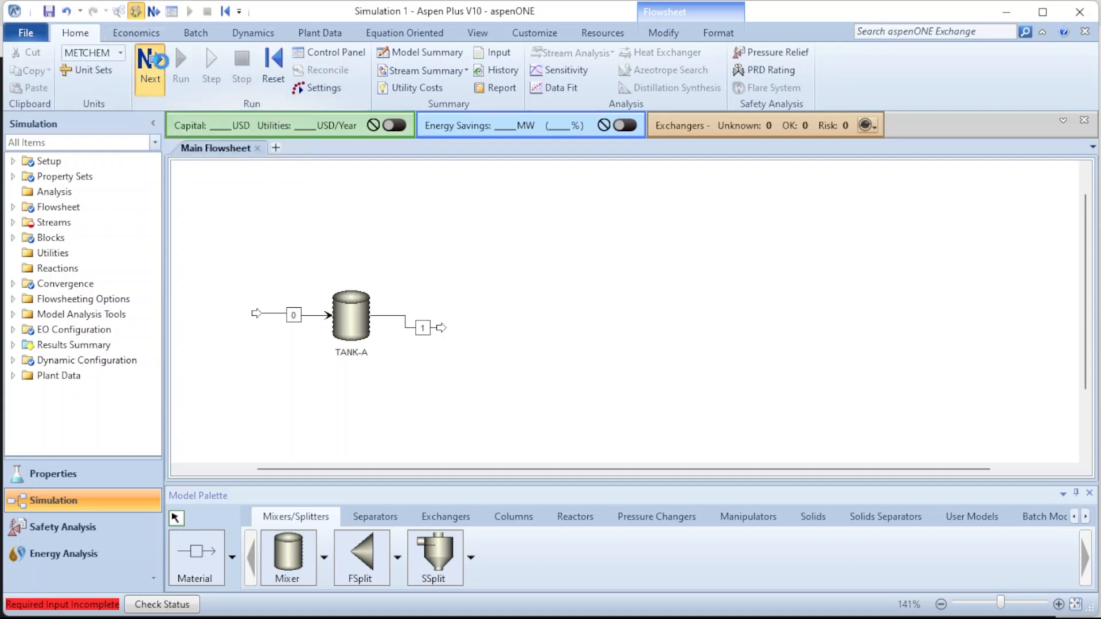
click(163, 65)
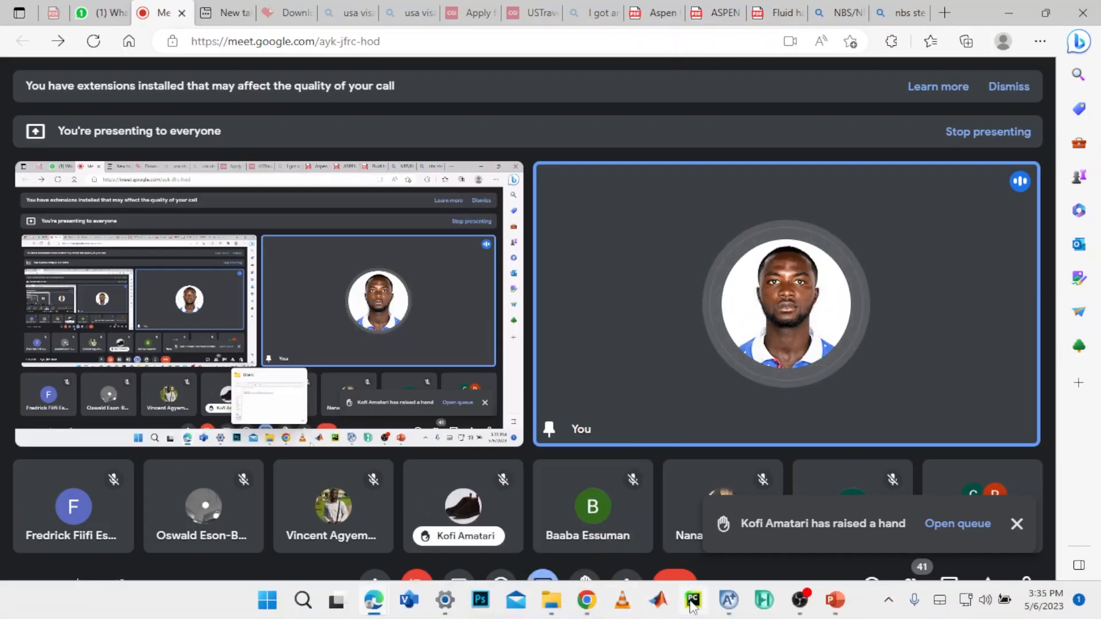
Return to Aspen Plus and set stream 0's temperature to 25 C and its pressure to 2 atm
mouse_move(728, 601)
click(779, 519)
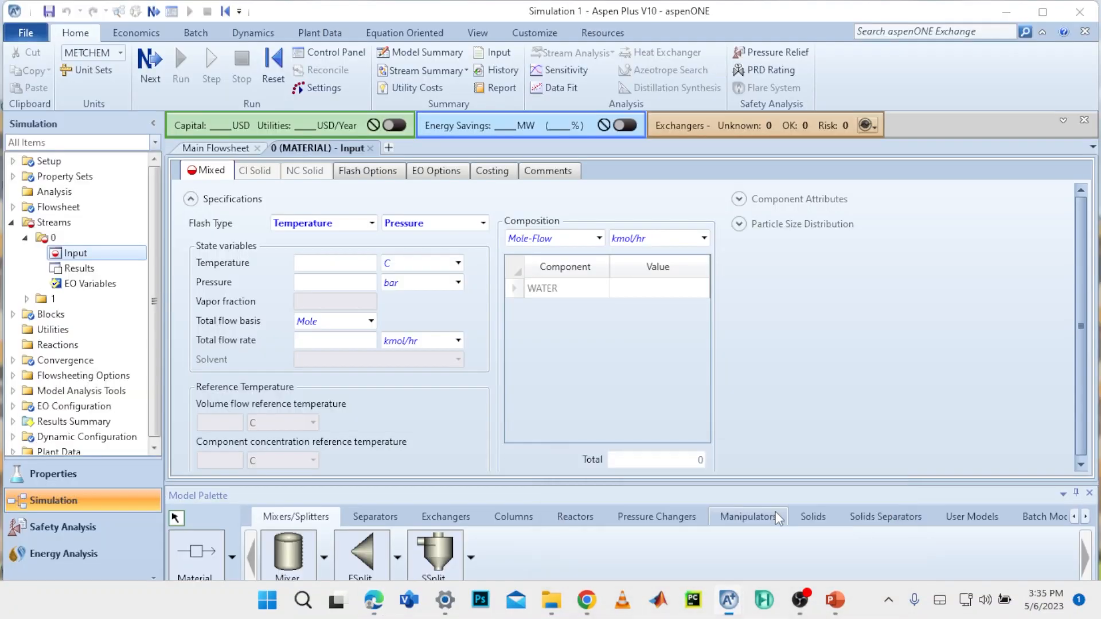
click(349, 265)
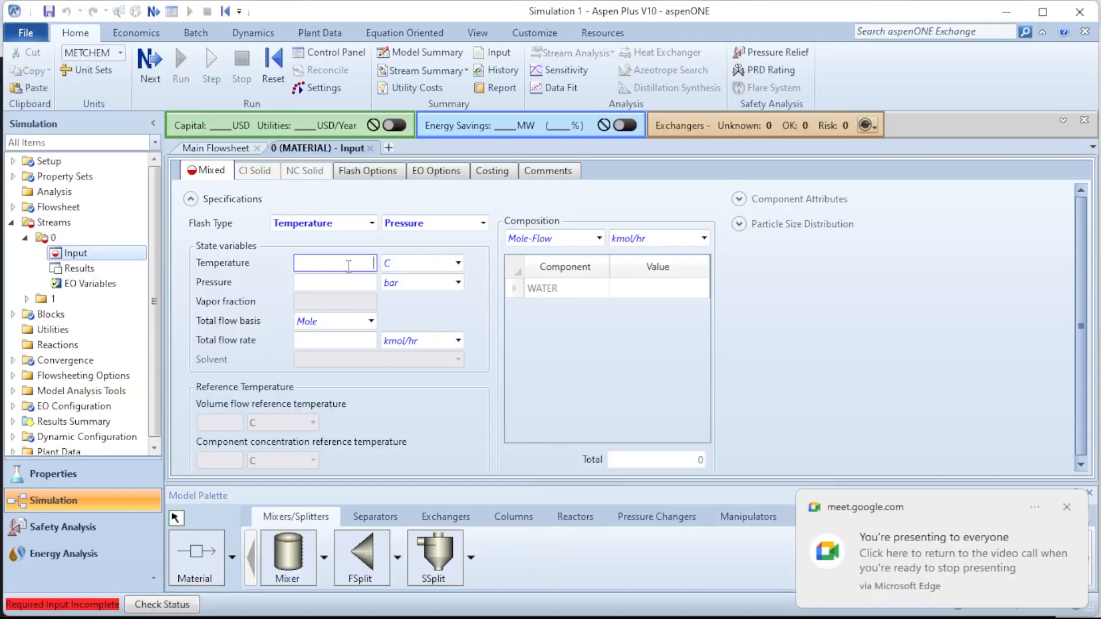
text(25)
click(344, 283)
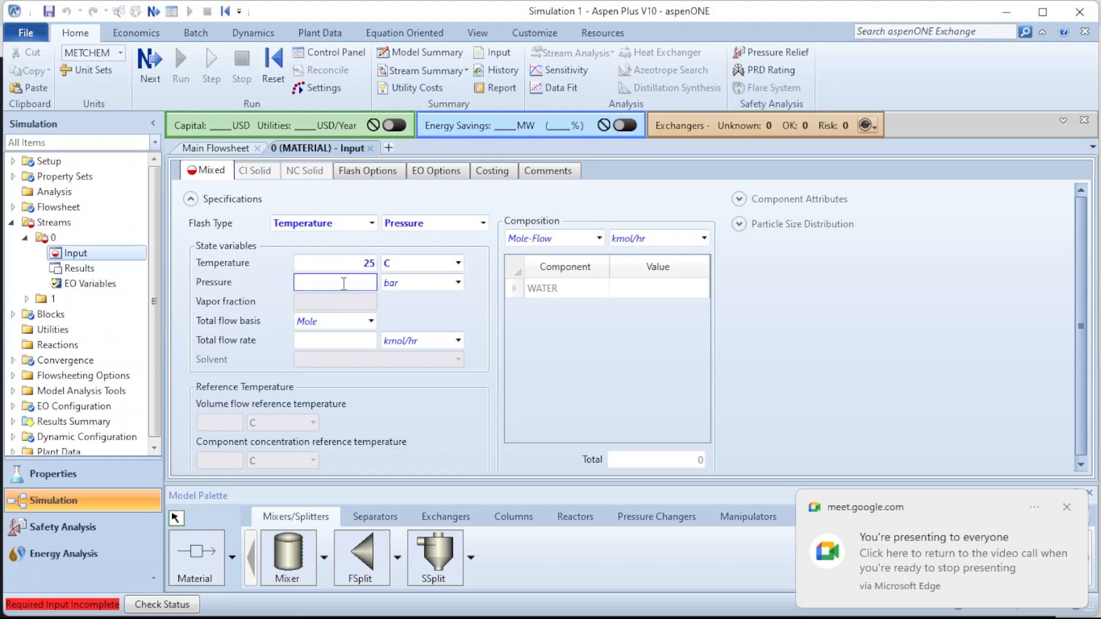
text(2)
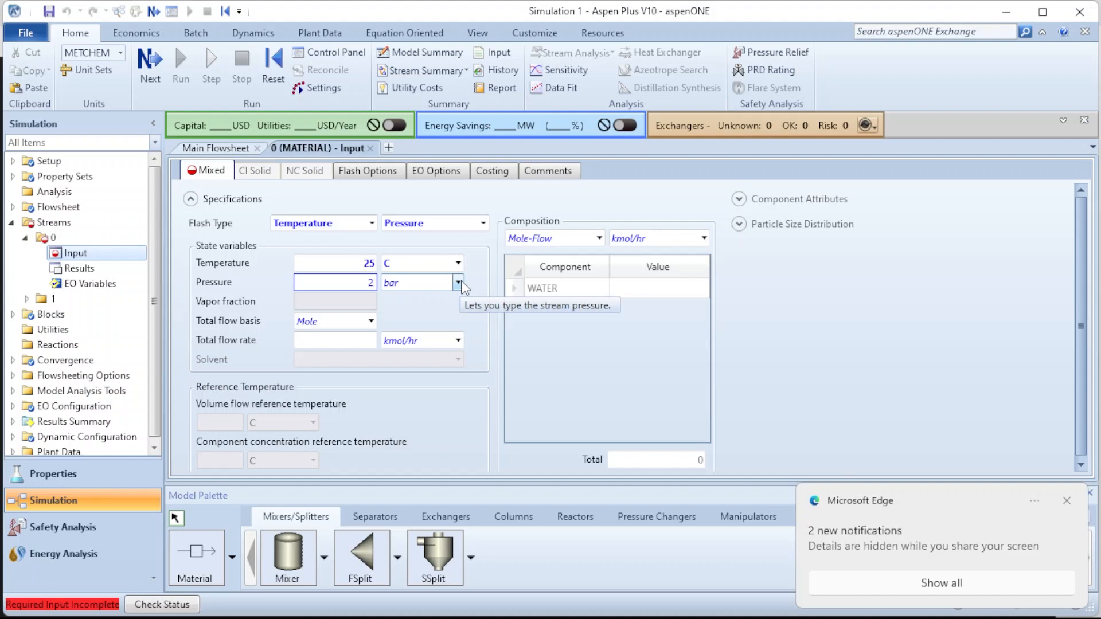
click(459, 283)
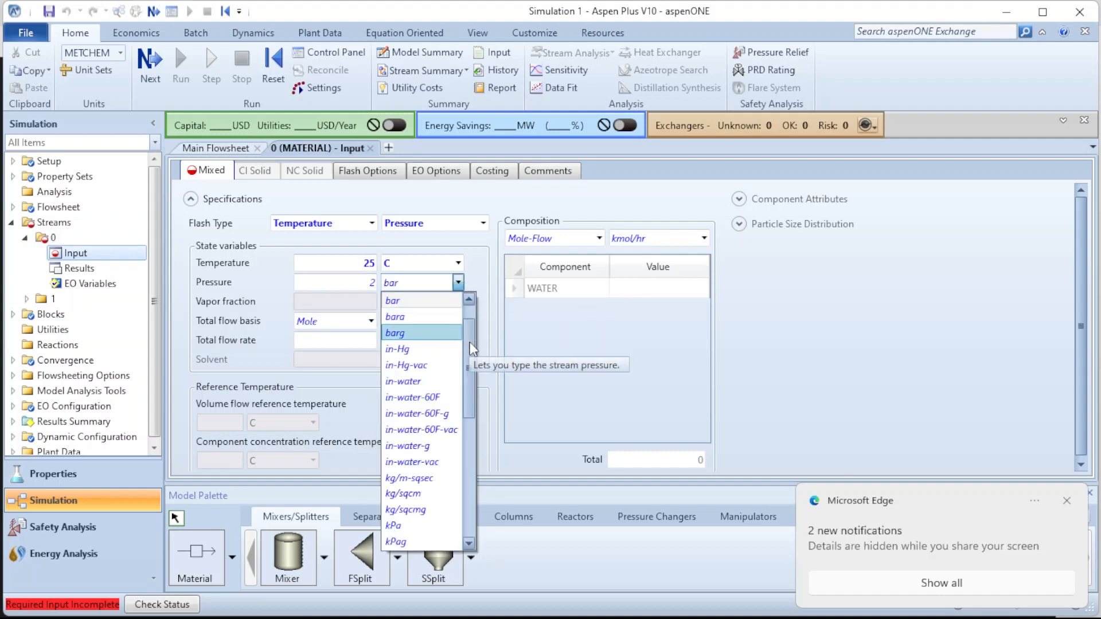
drag(470, 342, 470, 332)
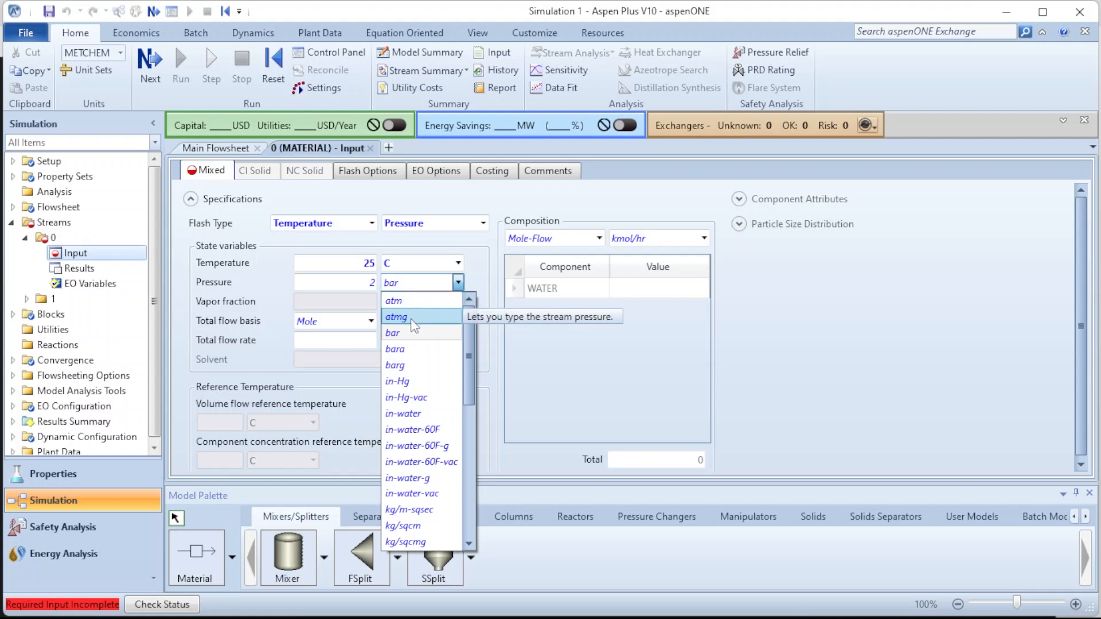
click(409, 301)
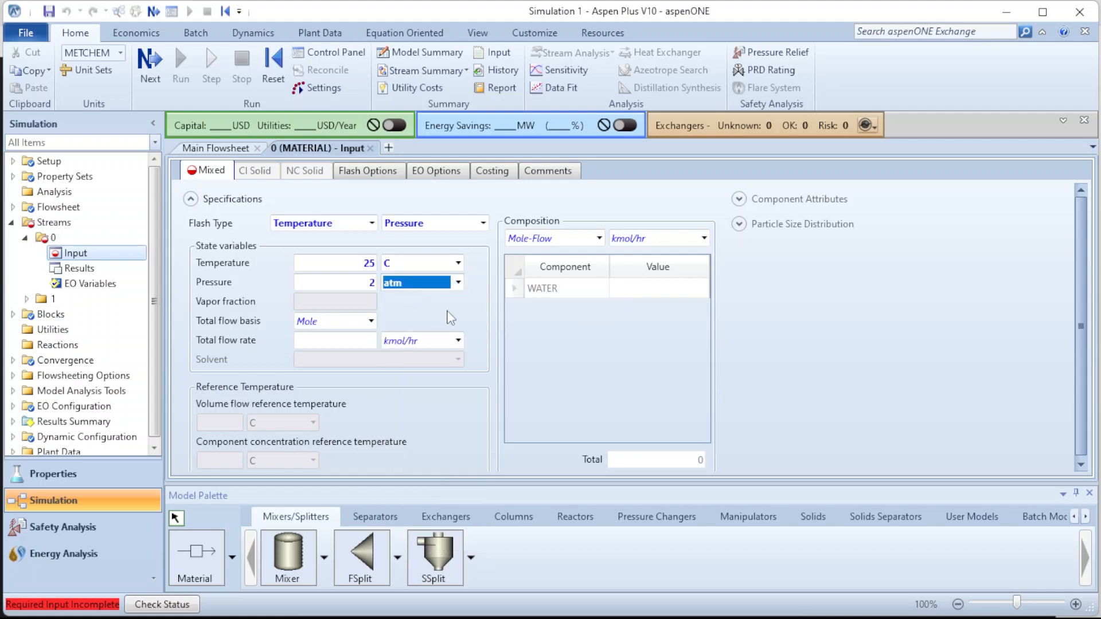
click(448, 312)
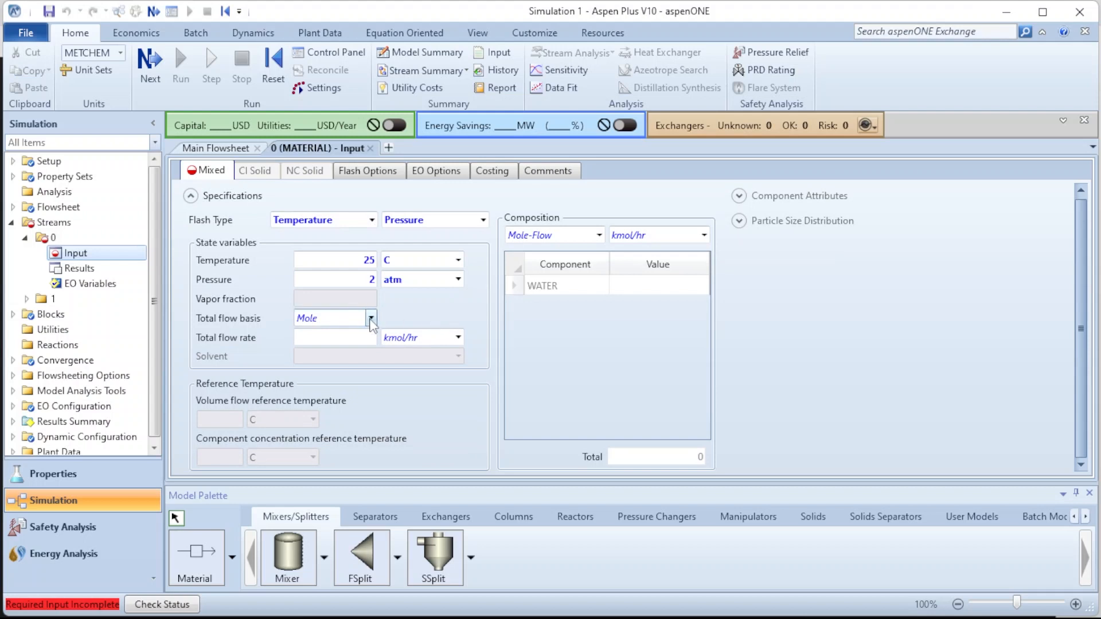
Set stream 0's total flow basis to Mass and its composition basis to Mass-Flow
click(371, 320)
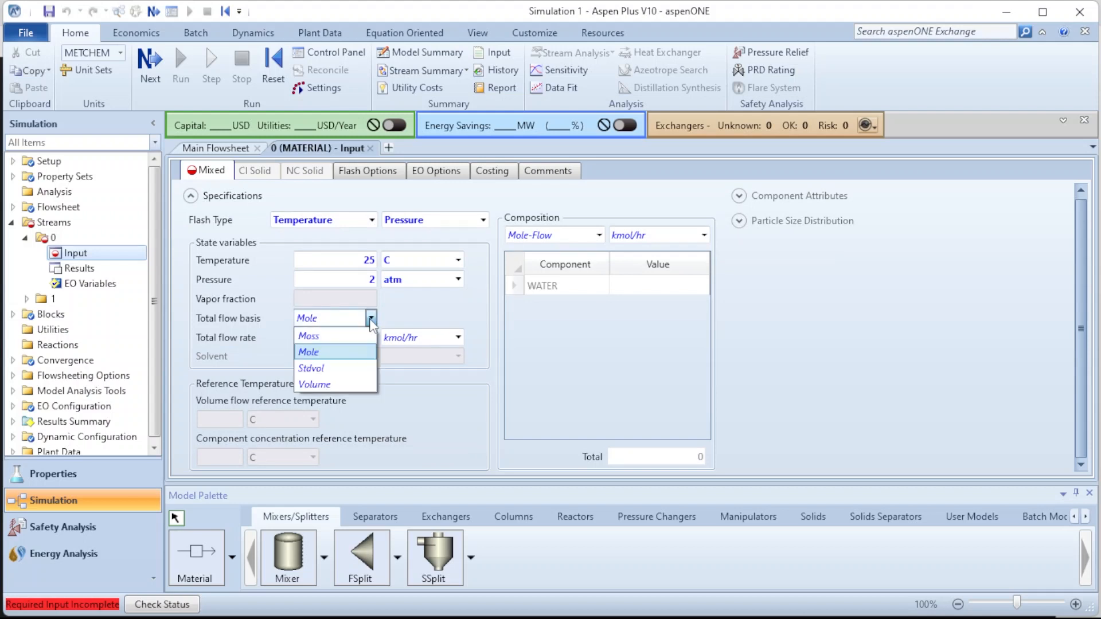
click(332, 343)
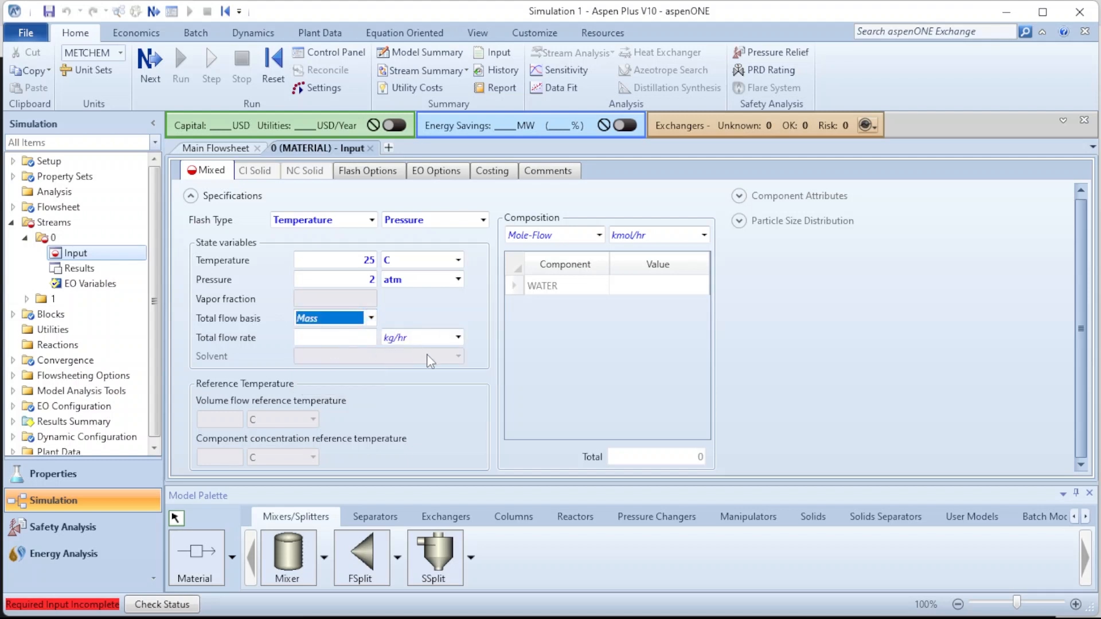
click(479, 365)
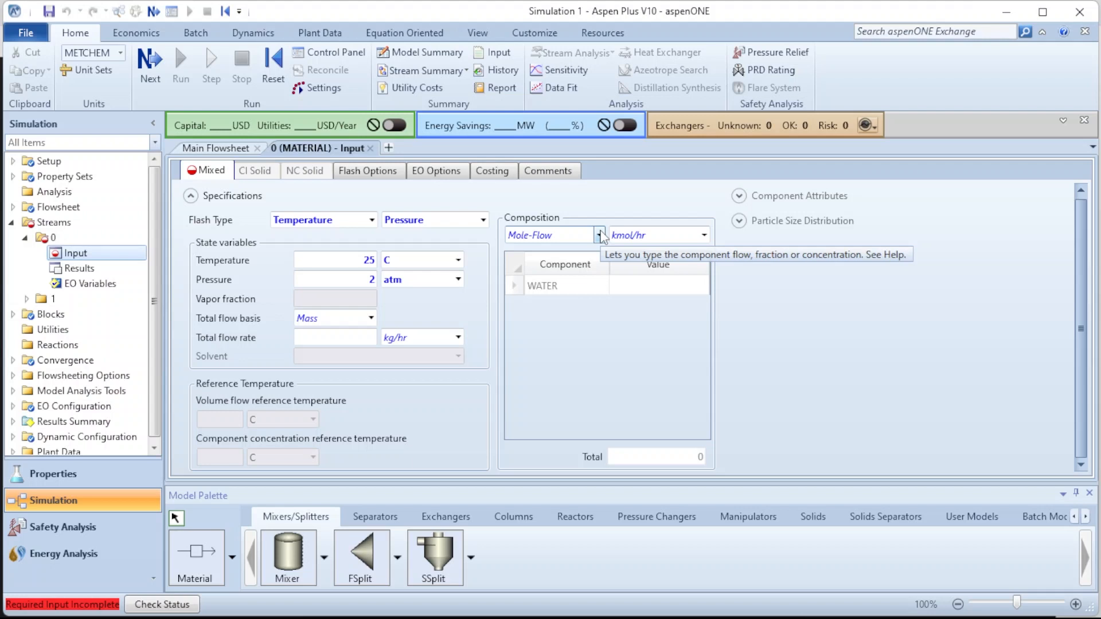
click(599, 235)
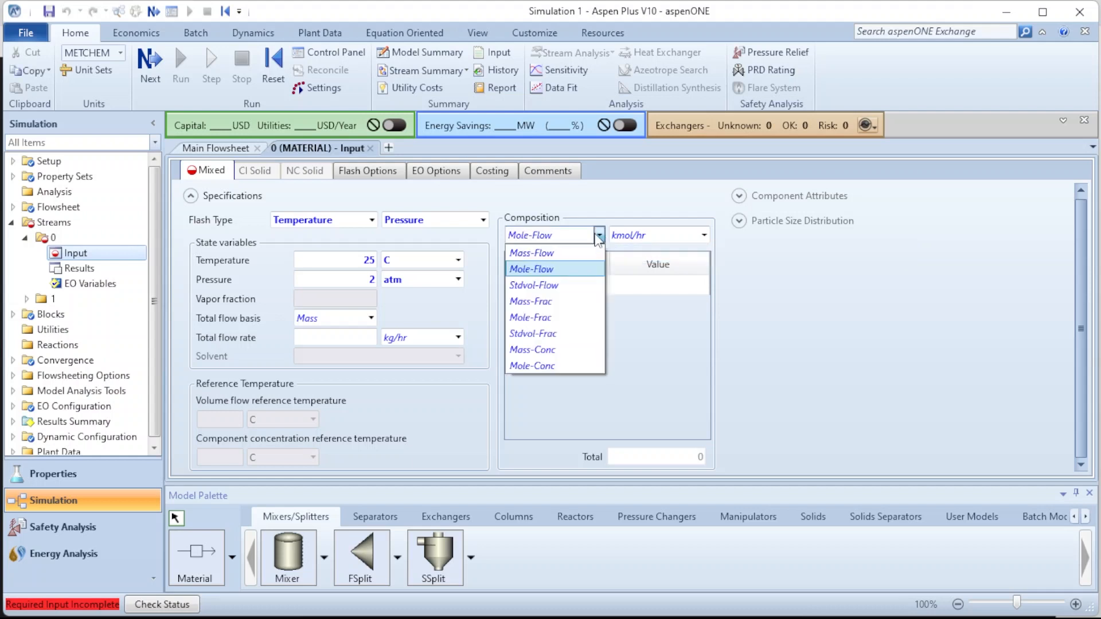
click(567, 258)
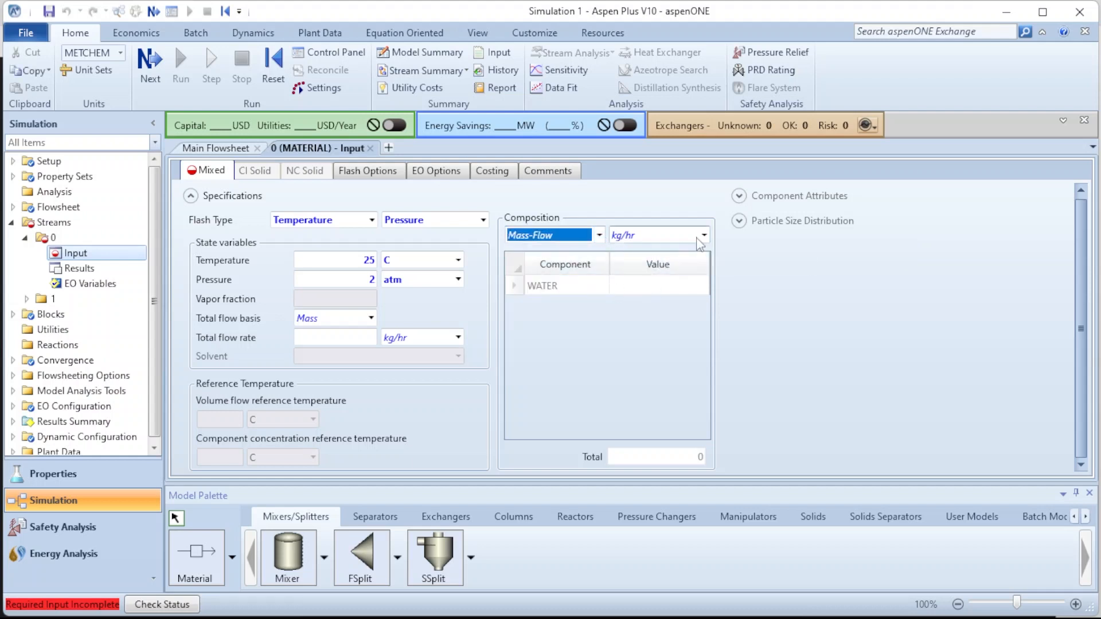
click(739, 250)
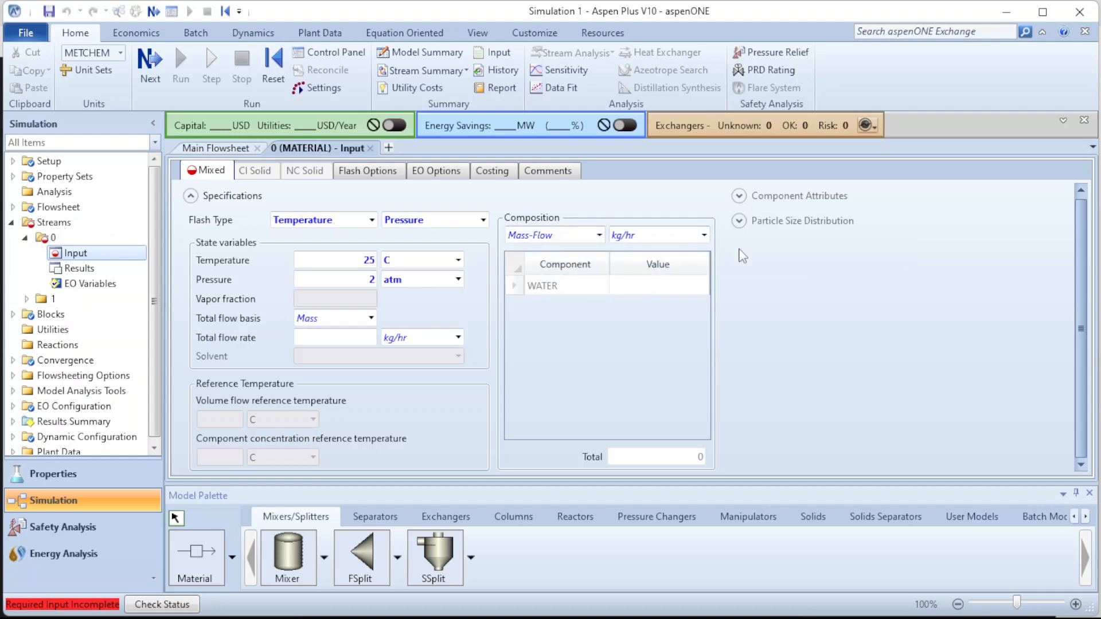
Enter a water mass flow of 10000 kg/hr in stream 0's composition
click(659, 282)
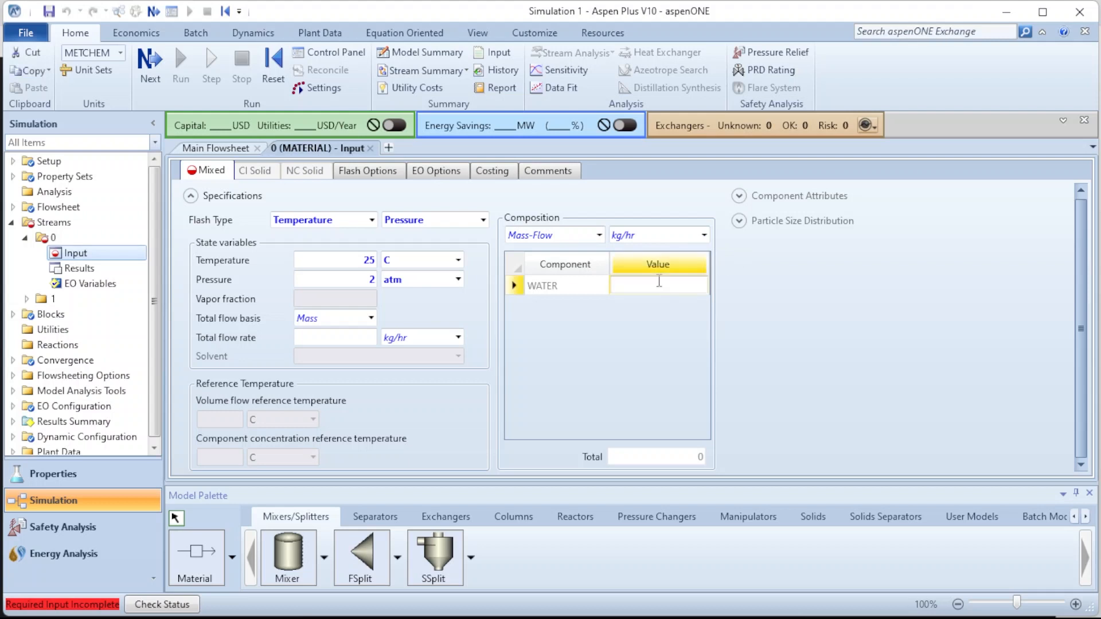
text(1)
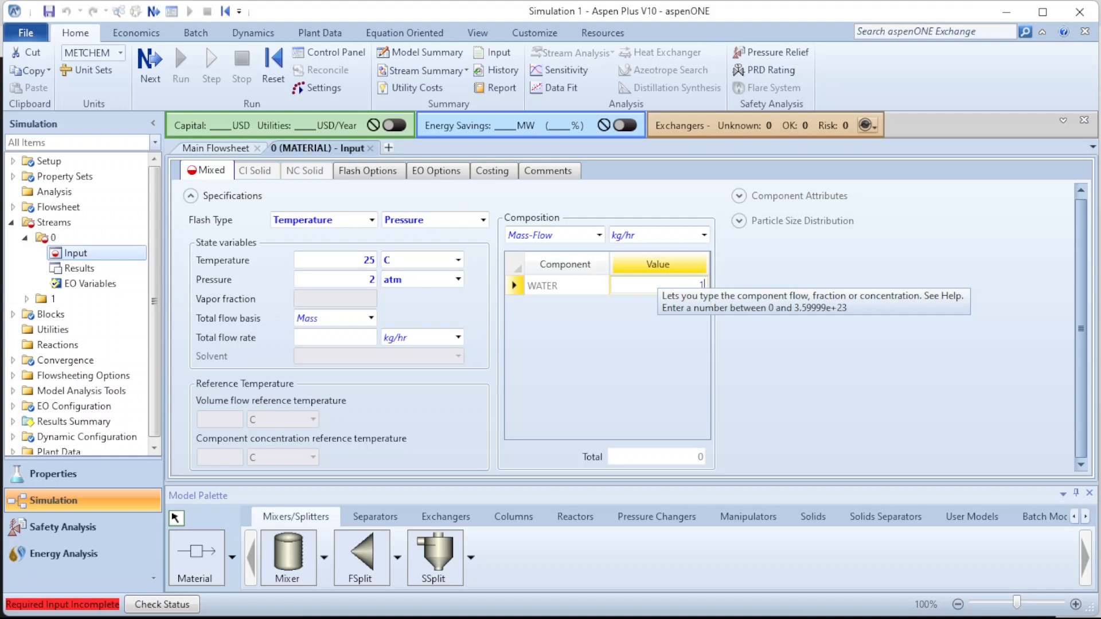
text(0000)
click(790, 354)
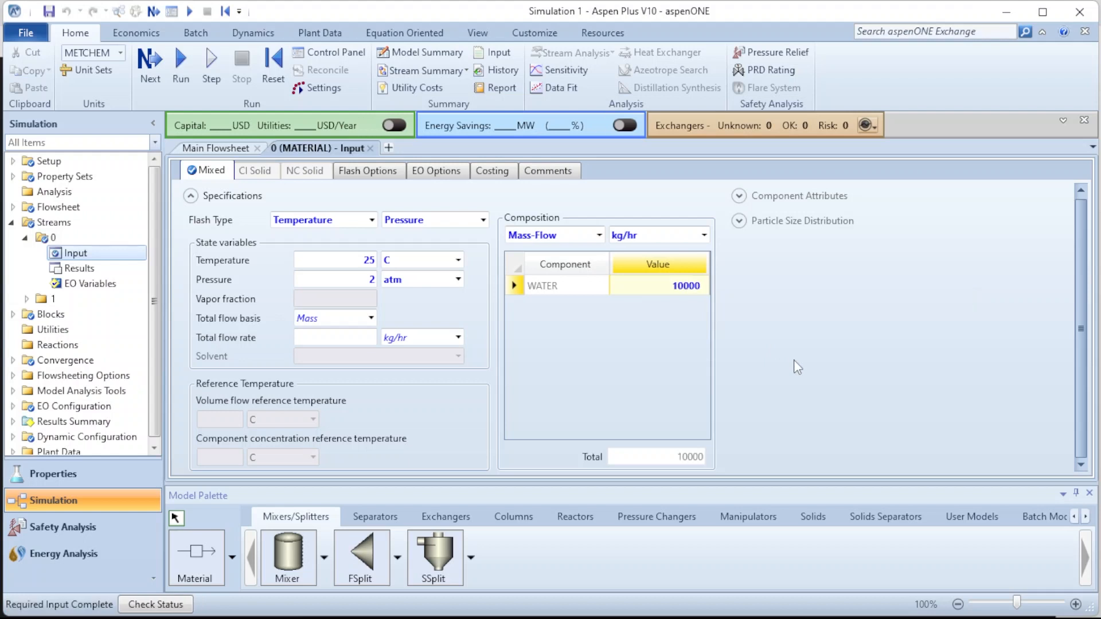
Switch to the Google Meet call, view all pending join requests, and return to Aspen Plus
mouse_move(370, 603)
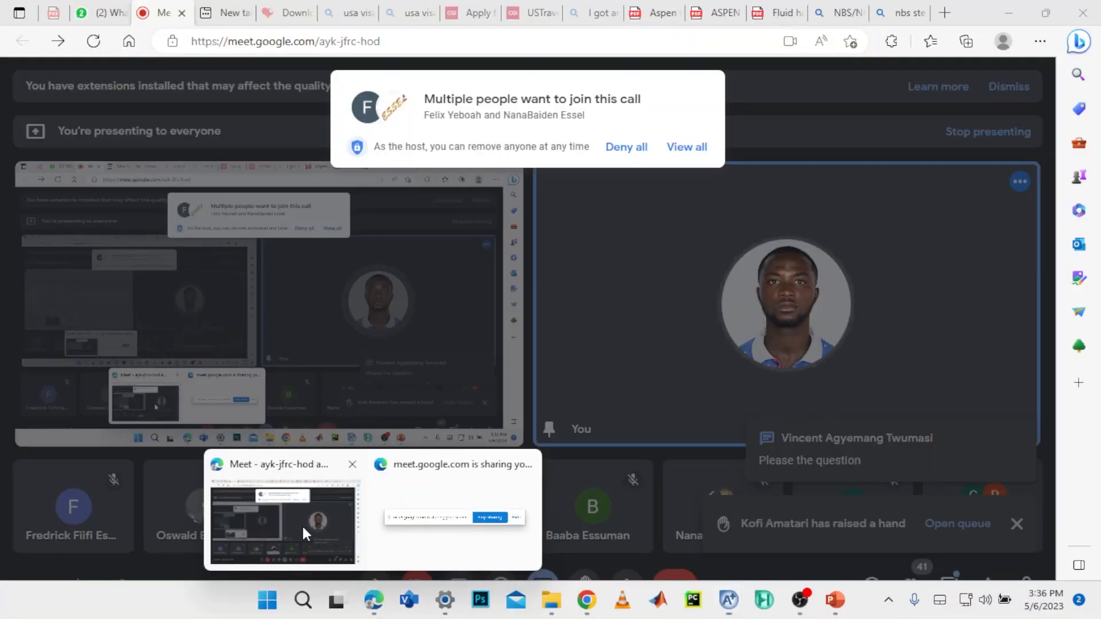
click(301, 524)
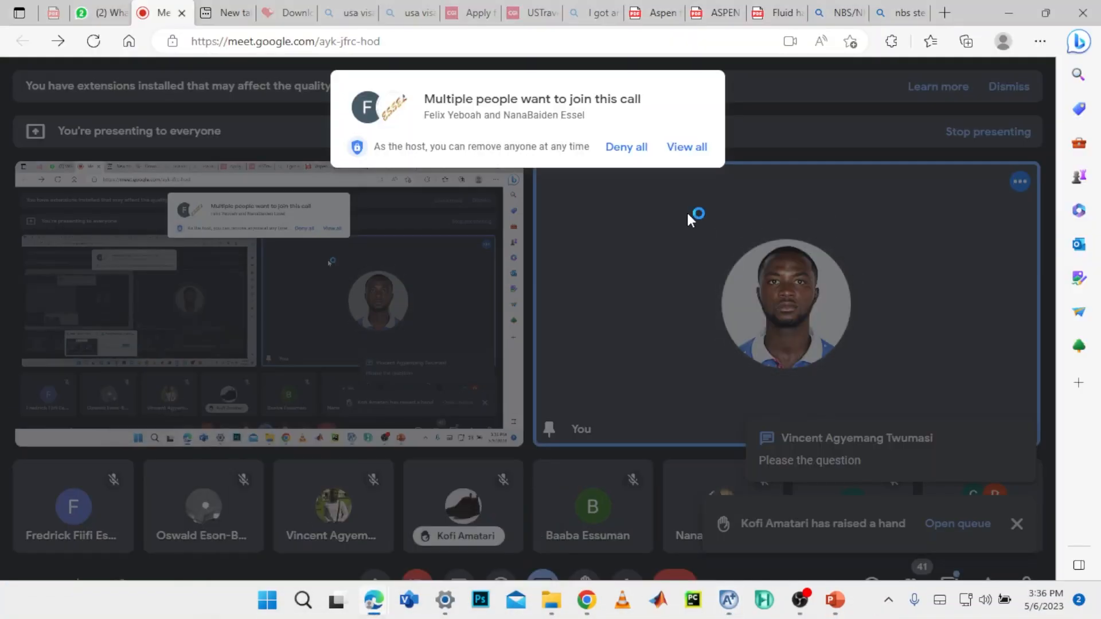
click(697, 148)
key(alt+Tab)
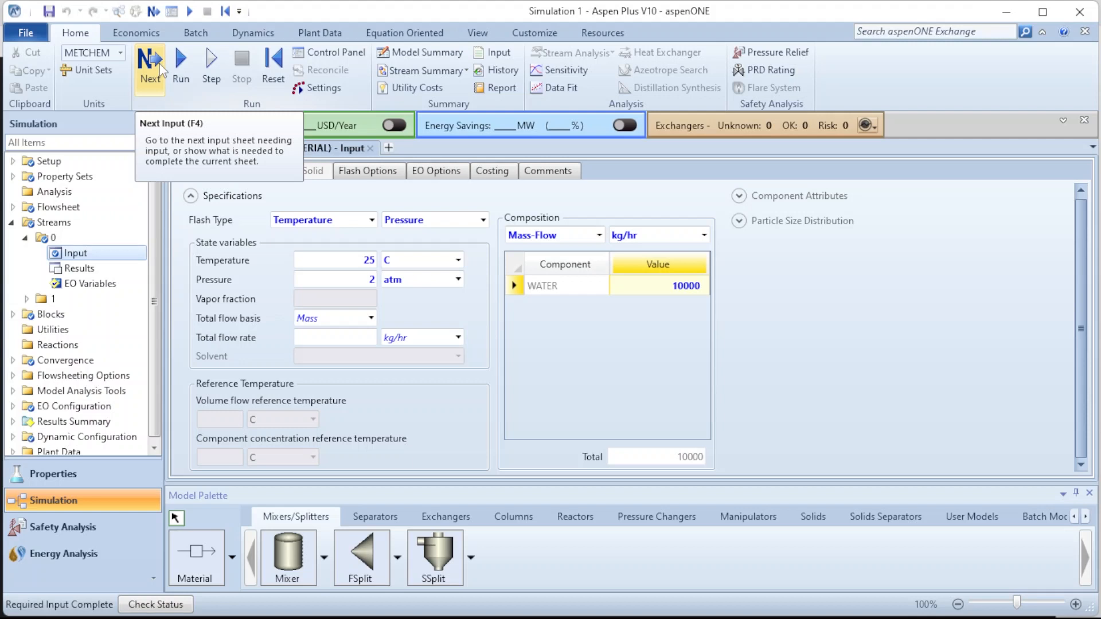
Run the simulation with the completed inputs and return to the main flowsheet
click(162, 69)
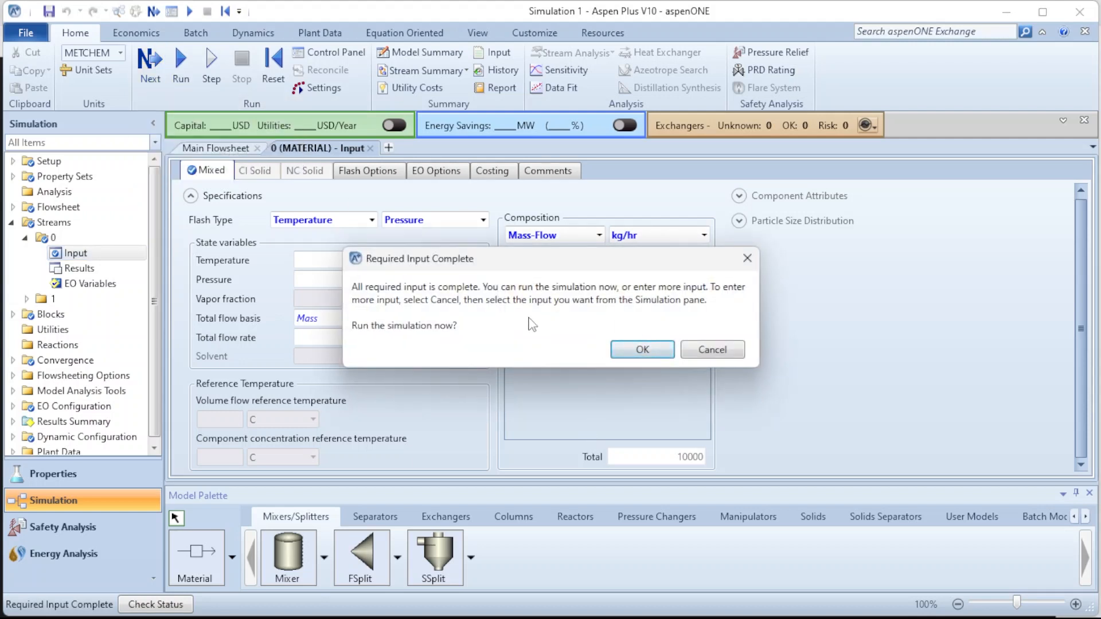
click(658, 349)
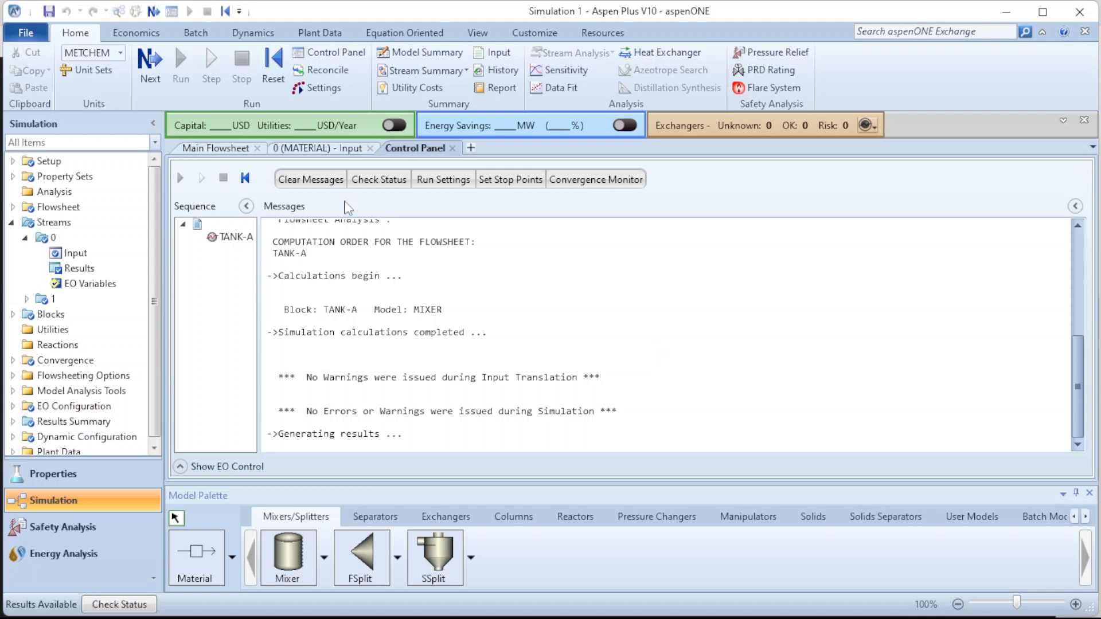
click(216, 150)
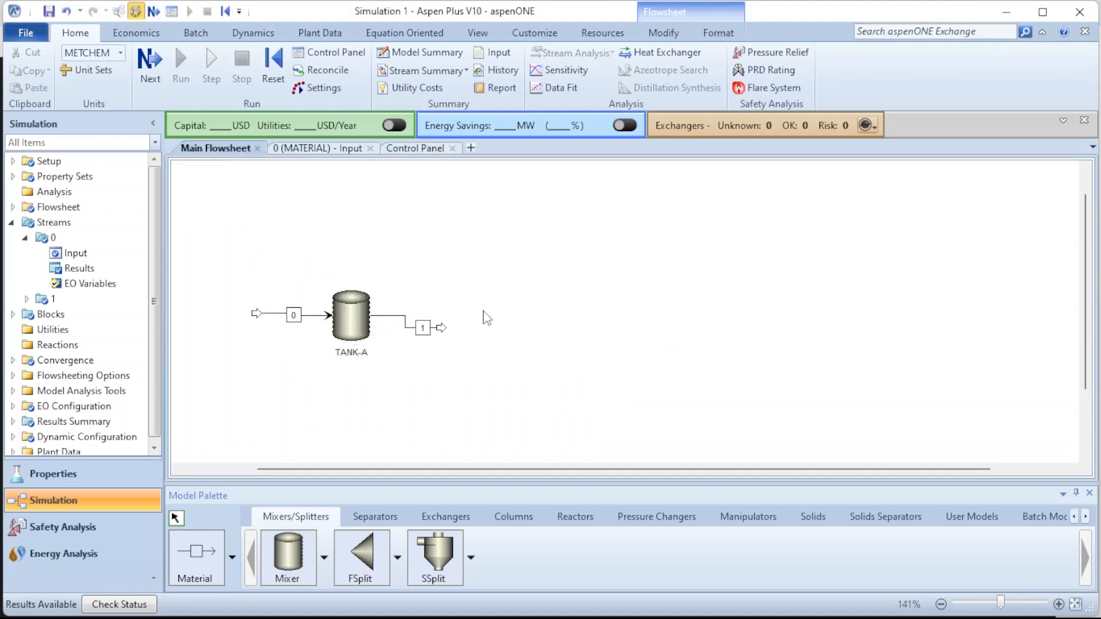
Select the entire flowsheet and align TANK-A with streams 0 and 1
key(ctrl+a)
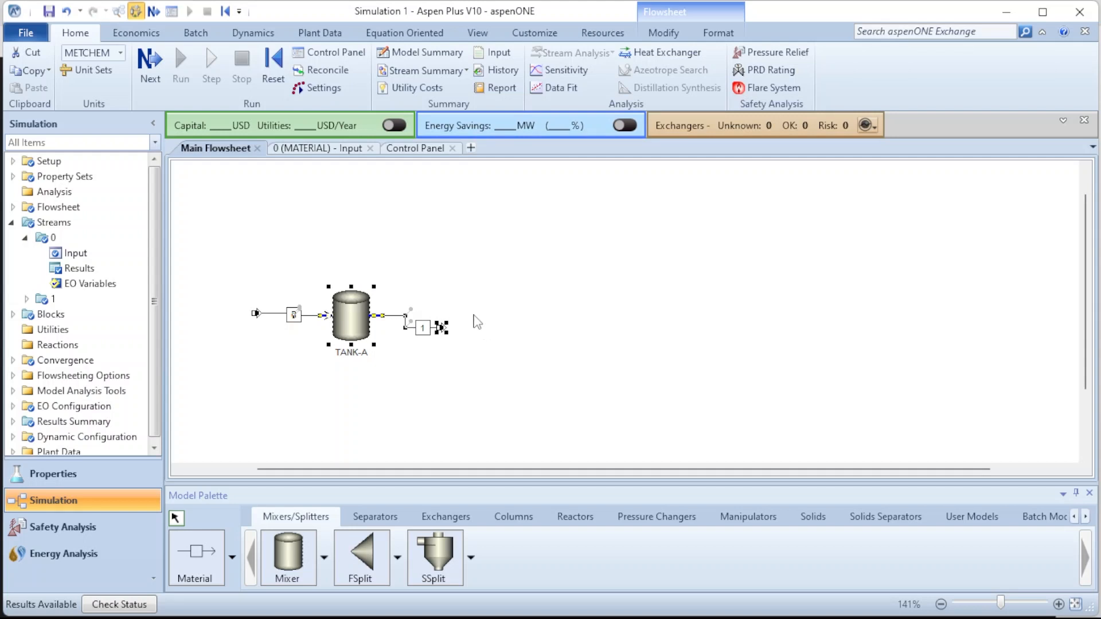
click(607, 371)
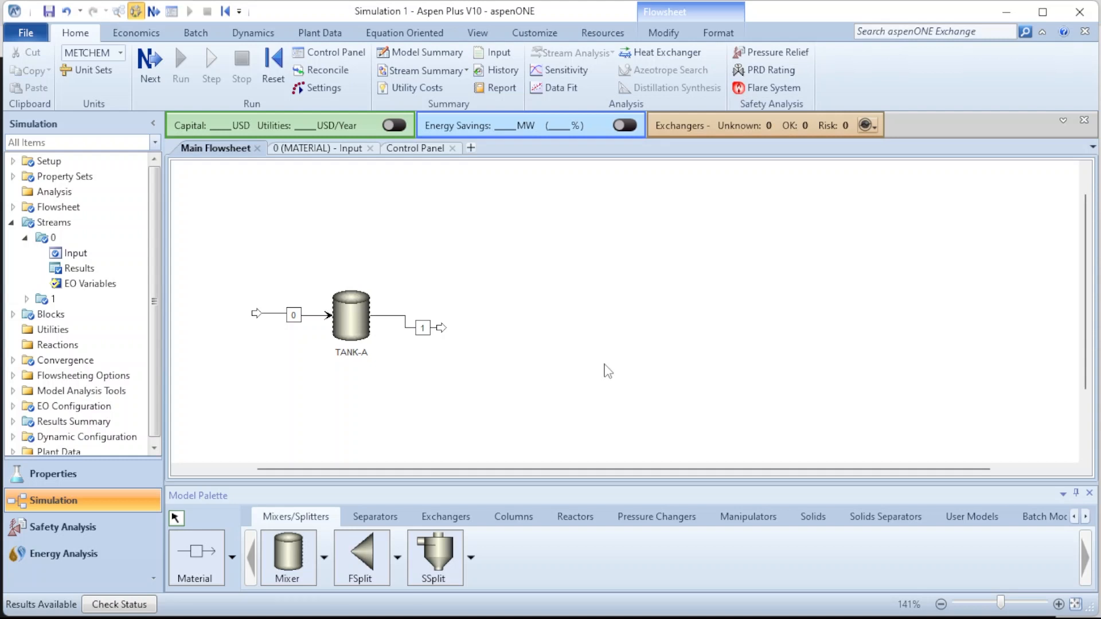
key(ctrl+a)
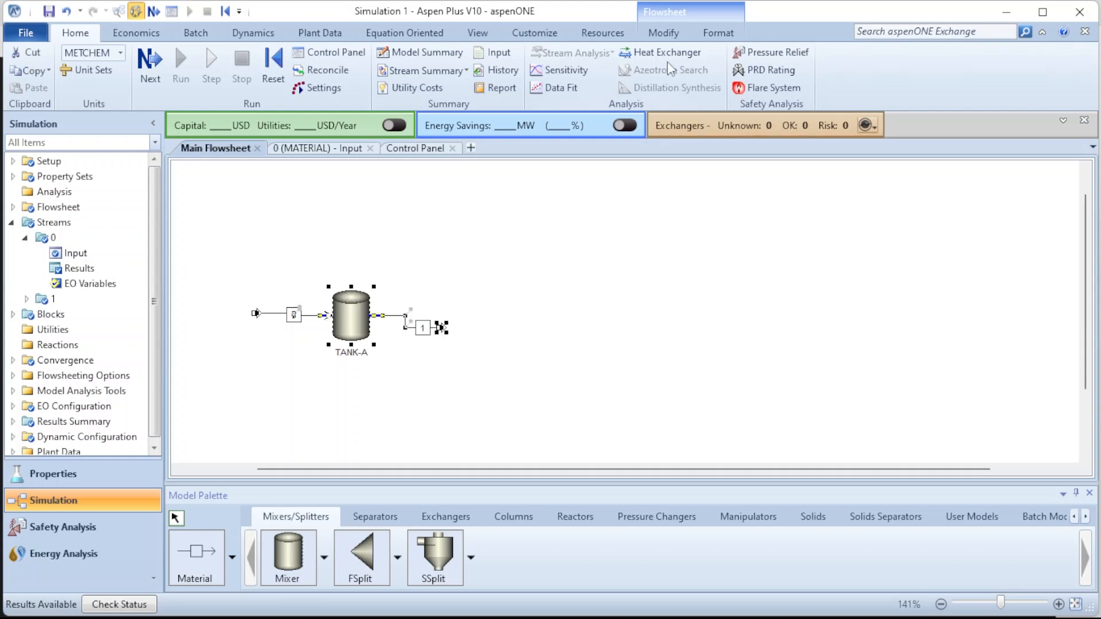
click(671, 37)
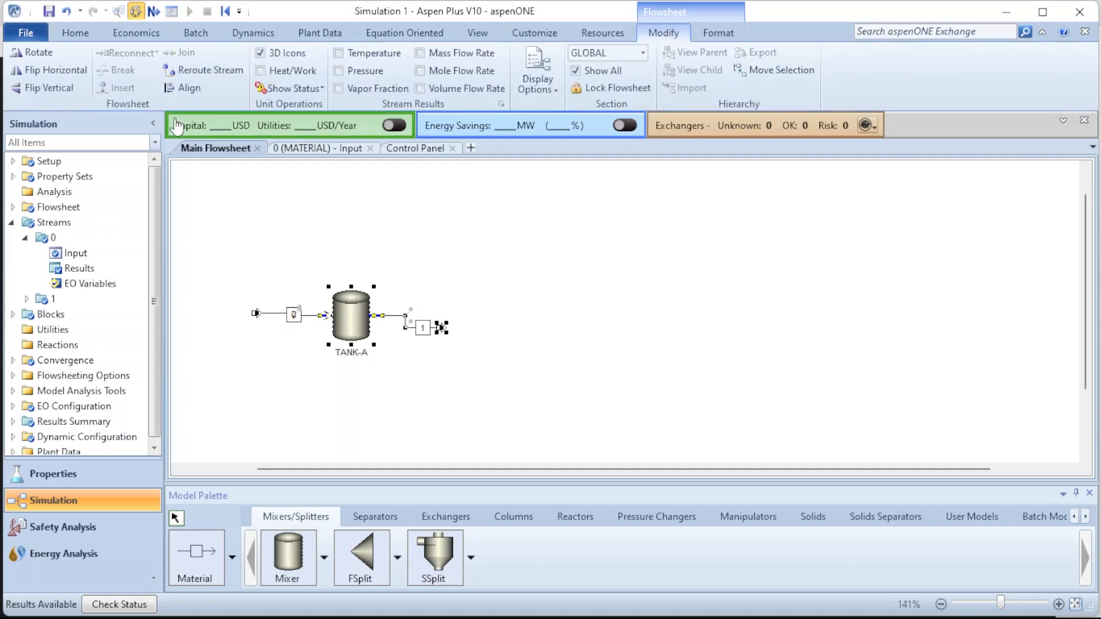
click(175, 89)
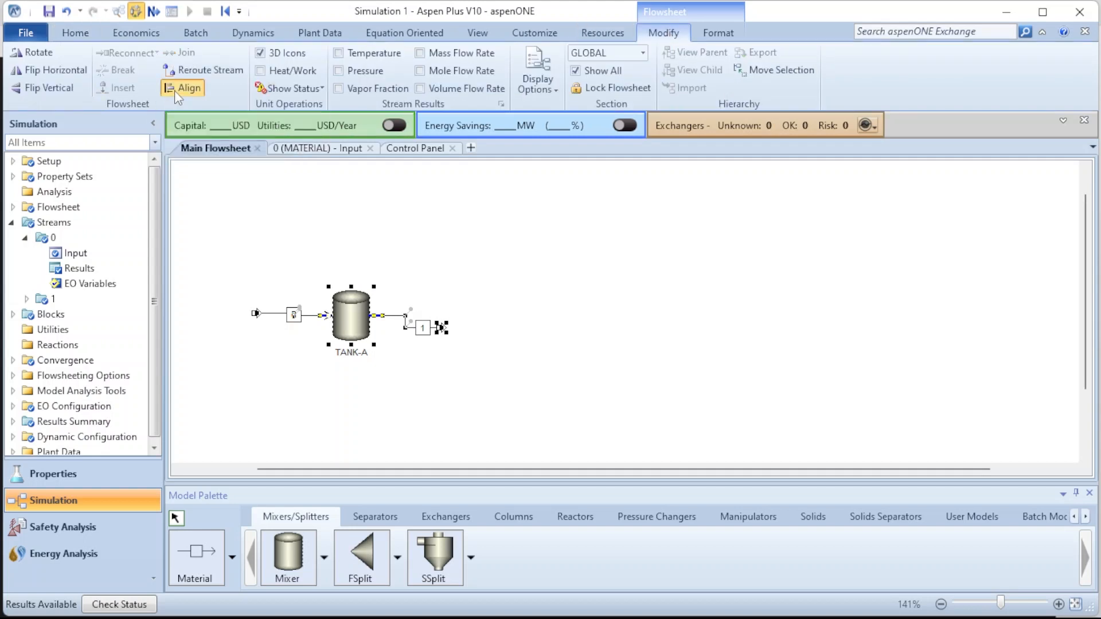
click(653, 337)
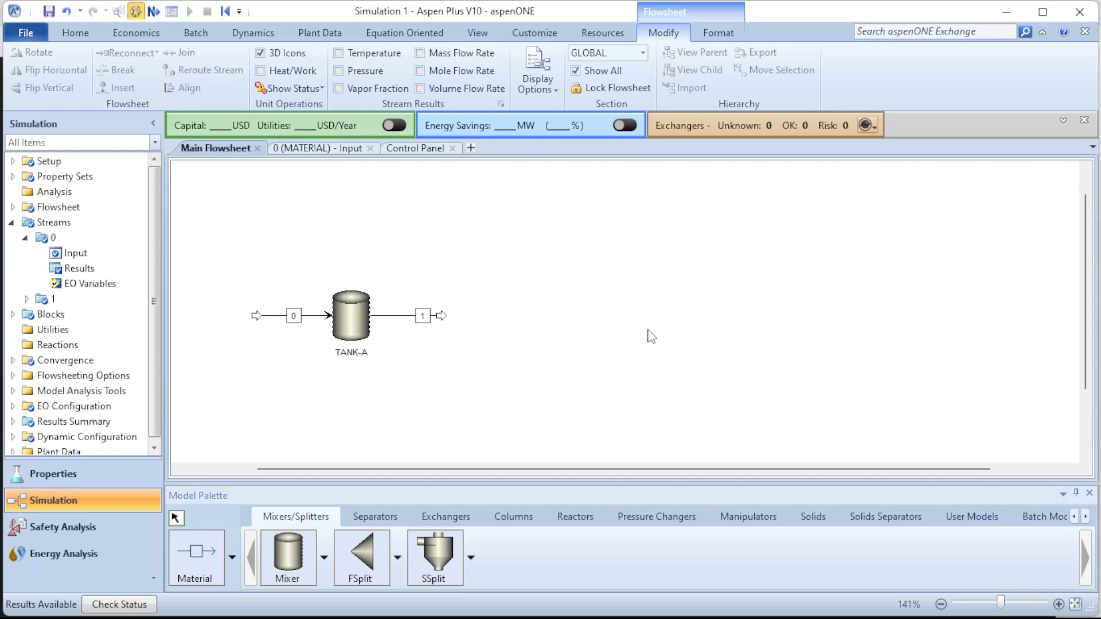
Move stream 1's label along its line closer to TANK-A
click(417, 314)
drag(418, 315, 402, 315)
click(636, 297)
Show the mass flow rates of the streams on the flowsheet, and hide them again
click(422, 53)
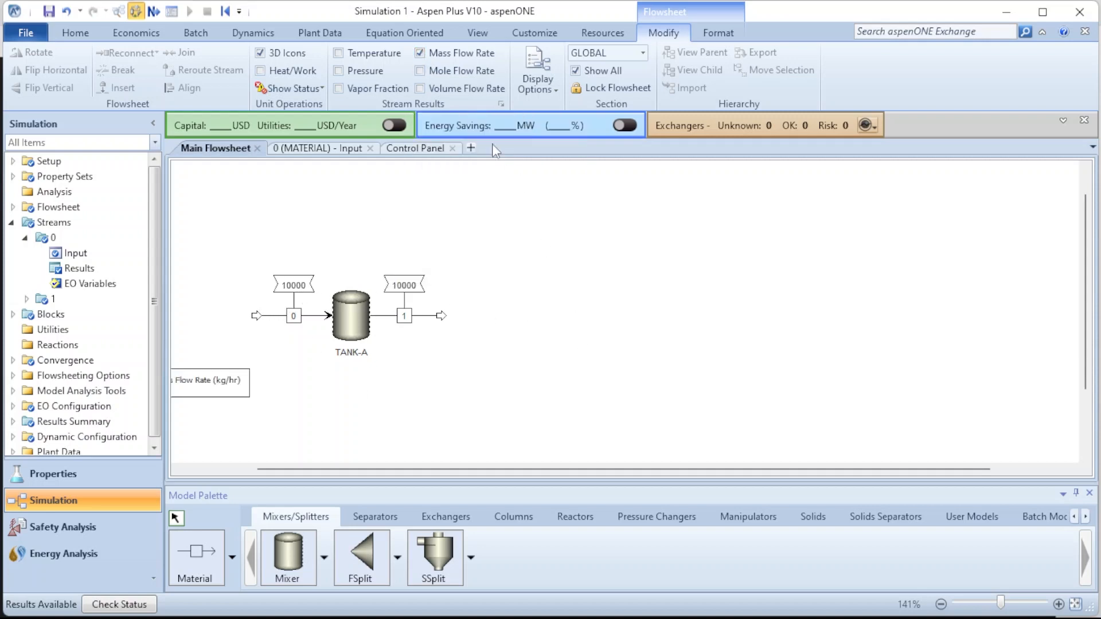
click(420, 53)
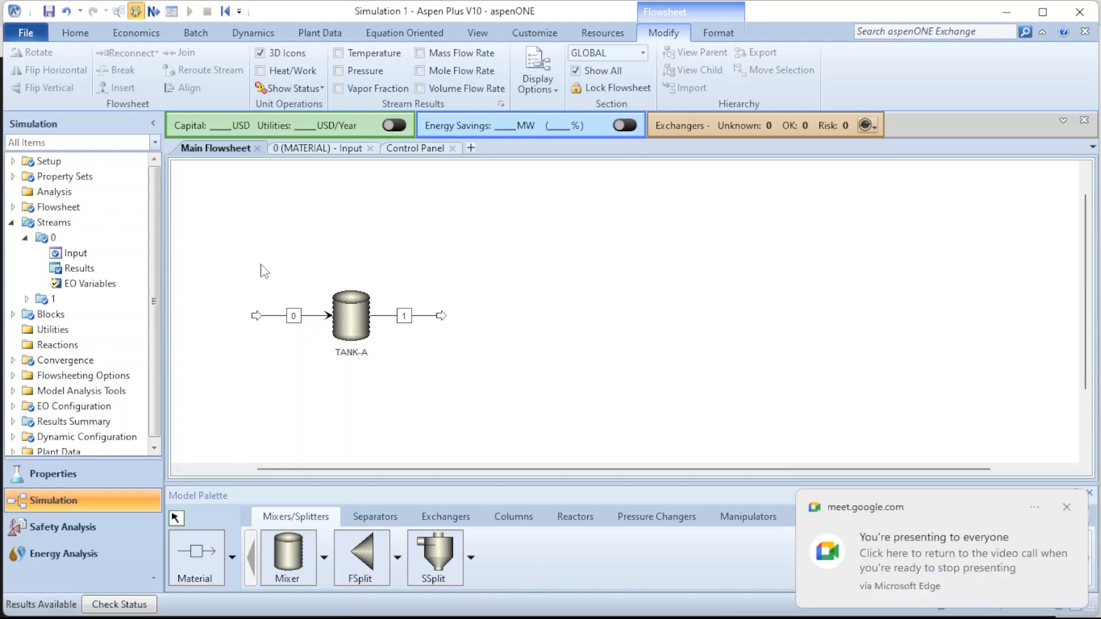
Switch to the Fluid handling Equipments PDF in Edge, examine the process diagram after TANK-A, and return to Simulation 1 in Aspen Plus
mouse_move(373, 600)
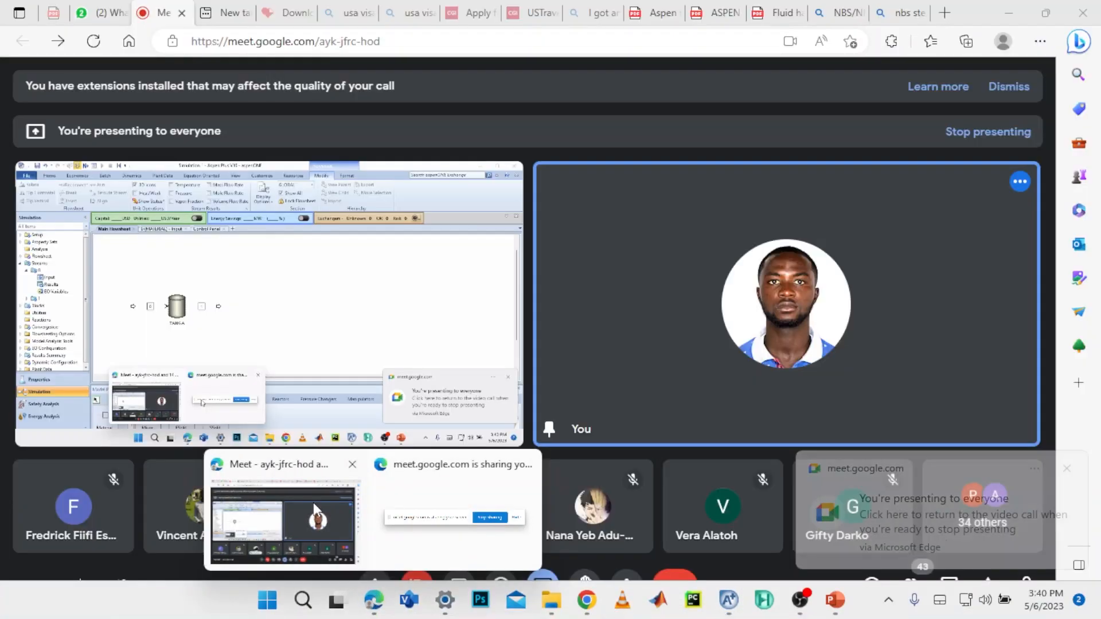
click(313, 502)
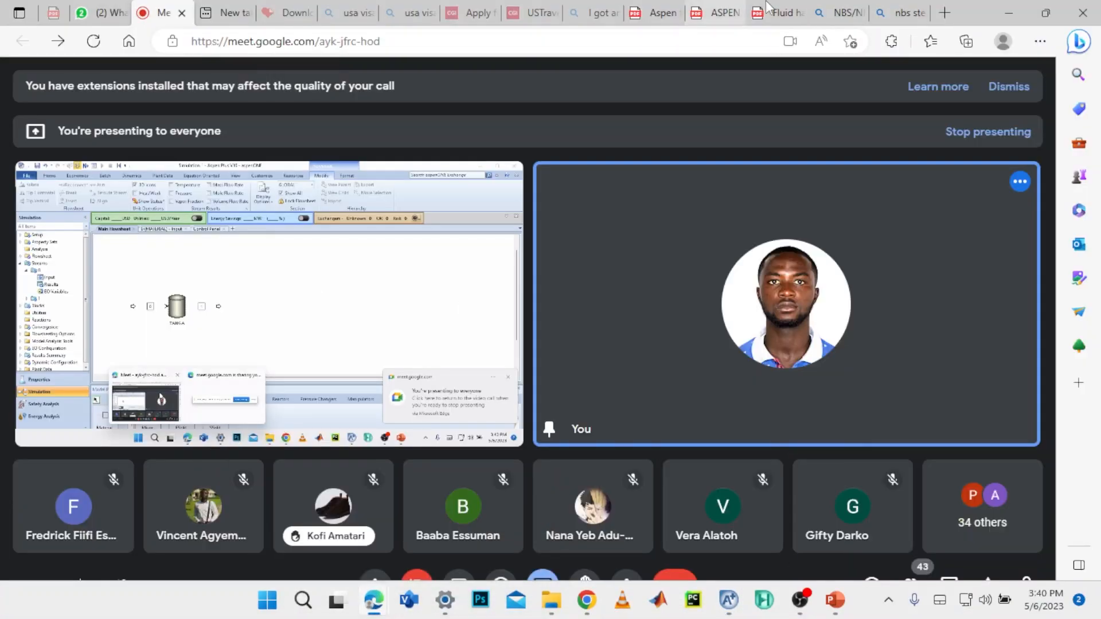
click(786, 12)
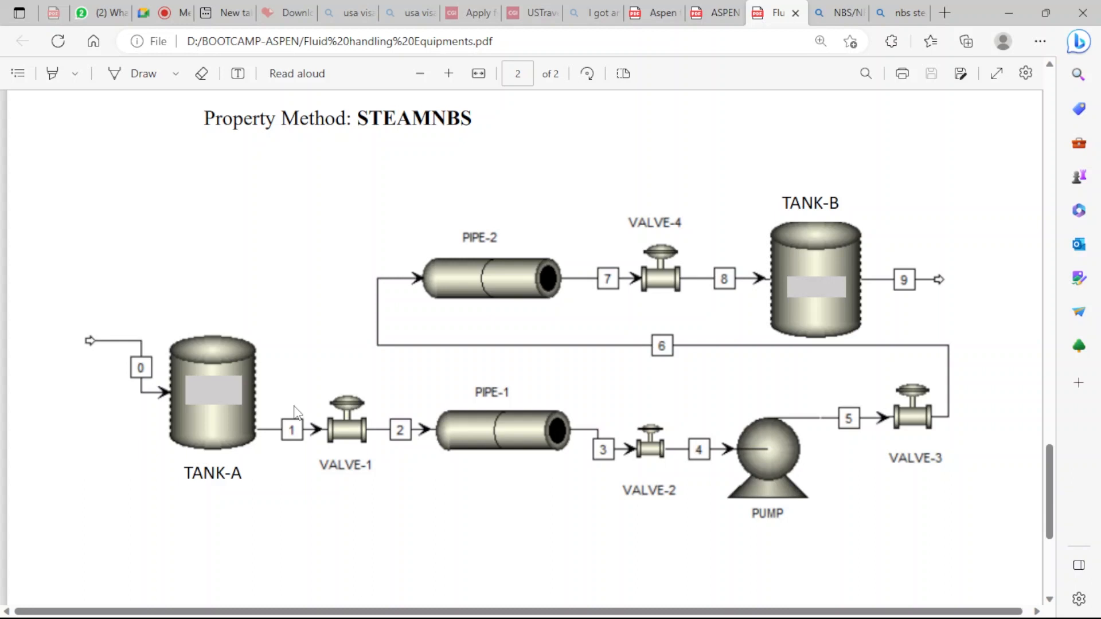
mouse_move(680, 613)
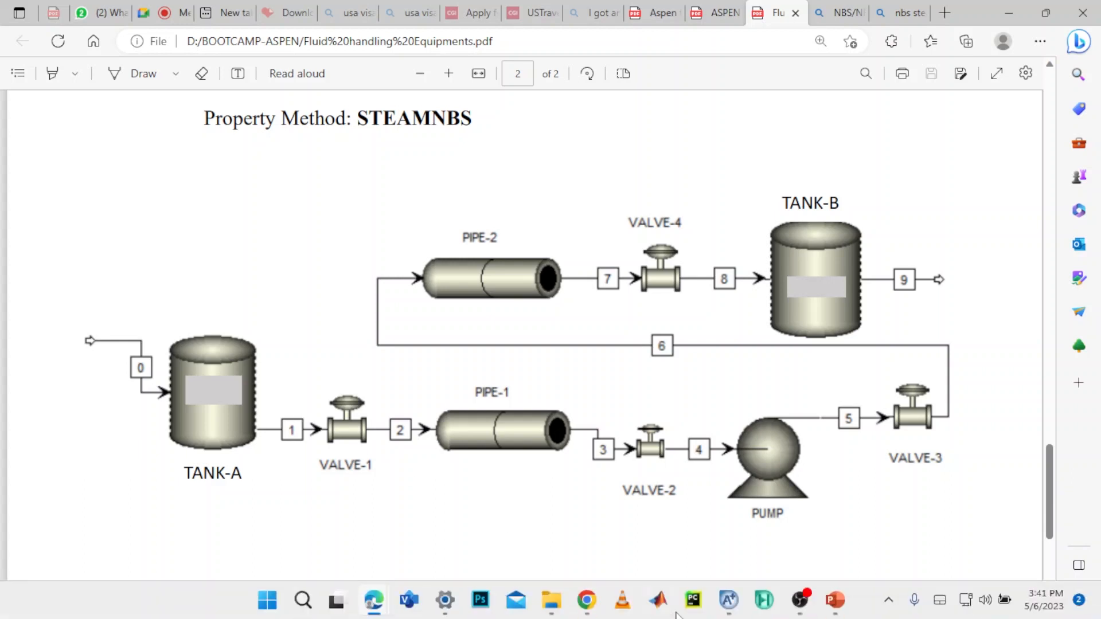
click(734, 602)
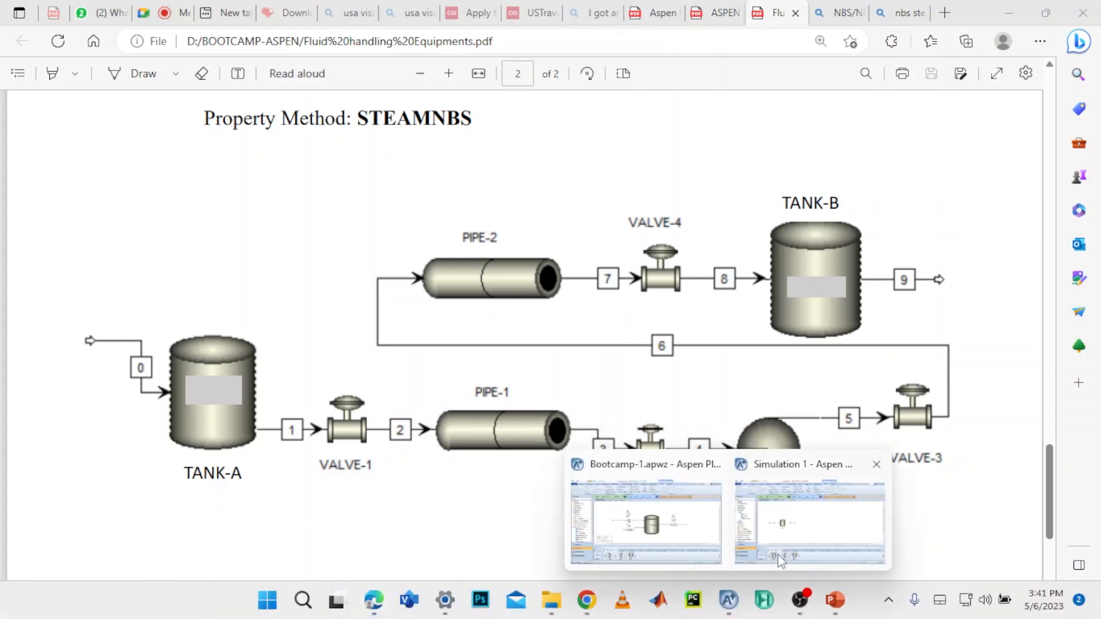
click(814, 521)
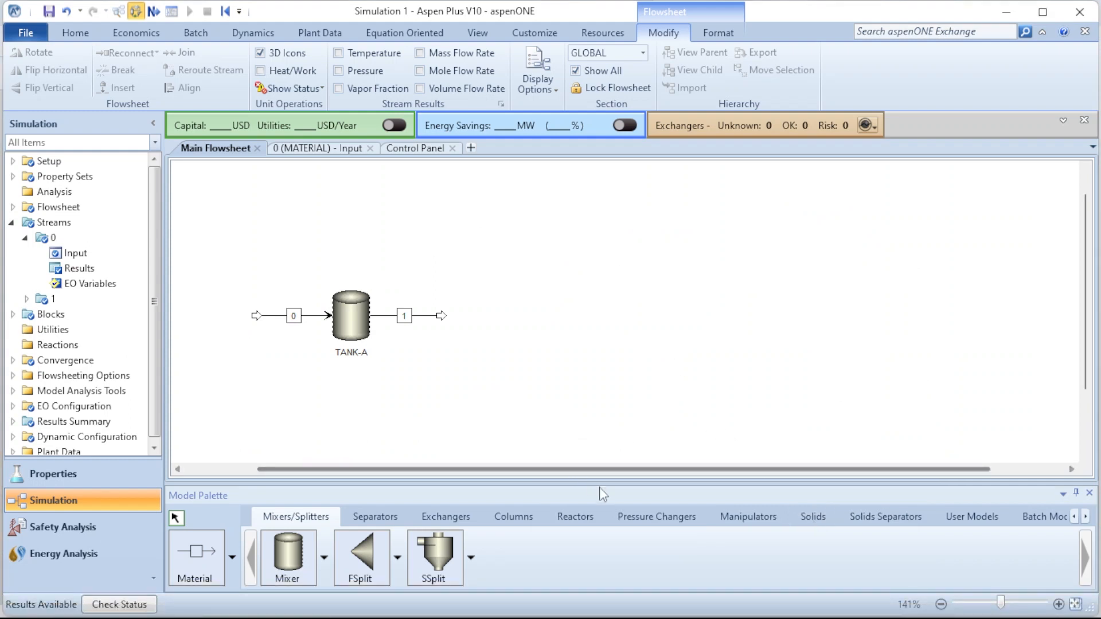
Place a Valve block on the flowsheet just downstream of stream 1 and name it V-1
click(655, 515)
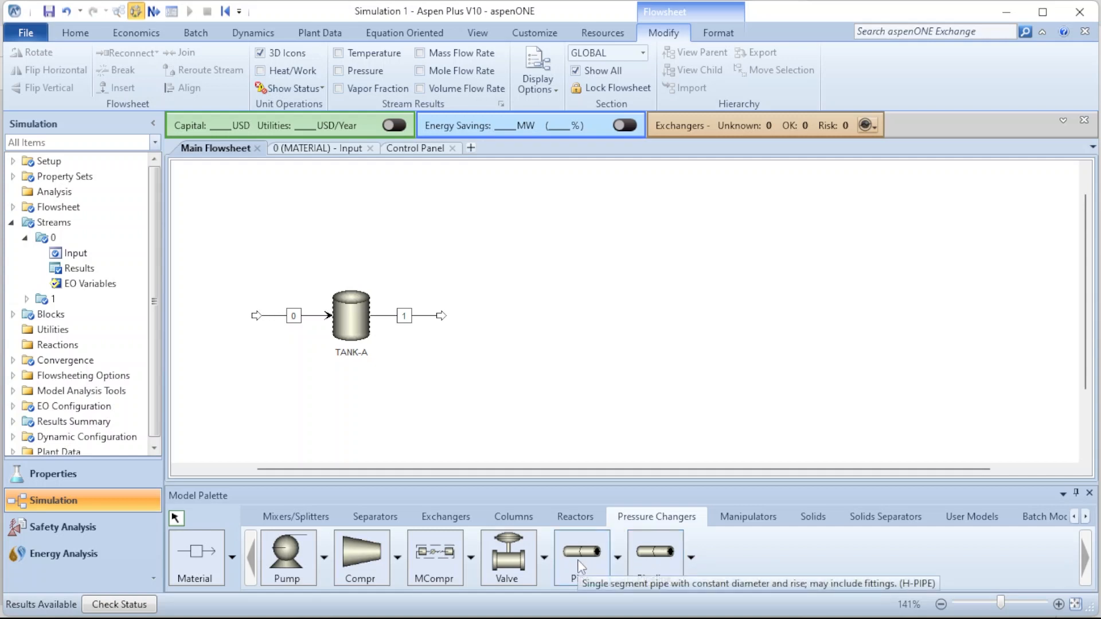
click(519, 562)
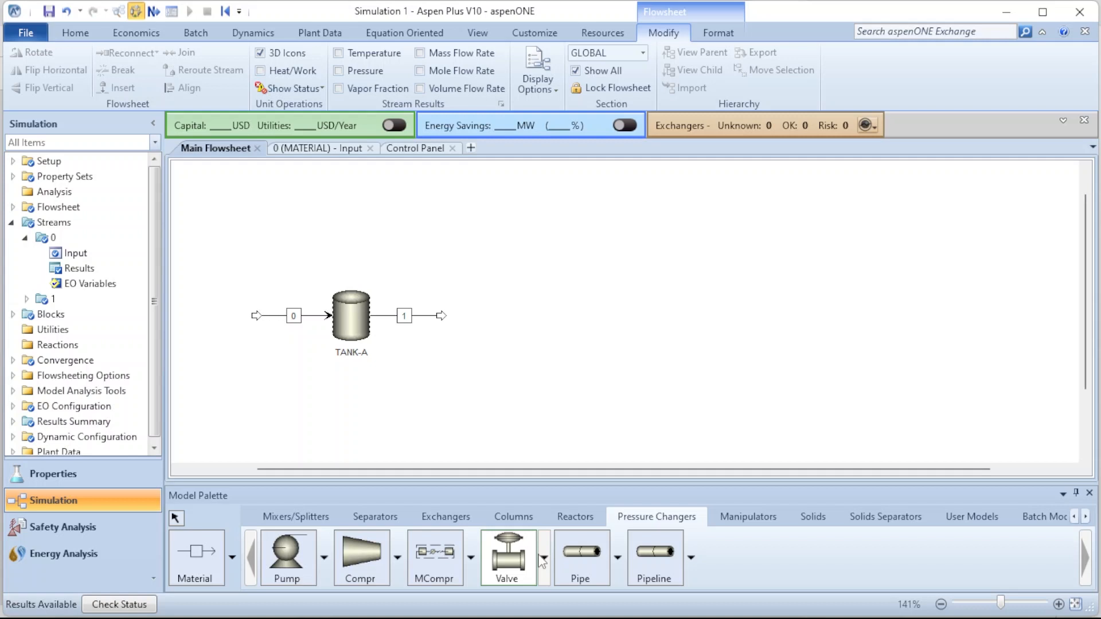
click(543, 559)
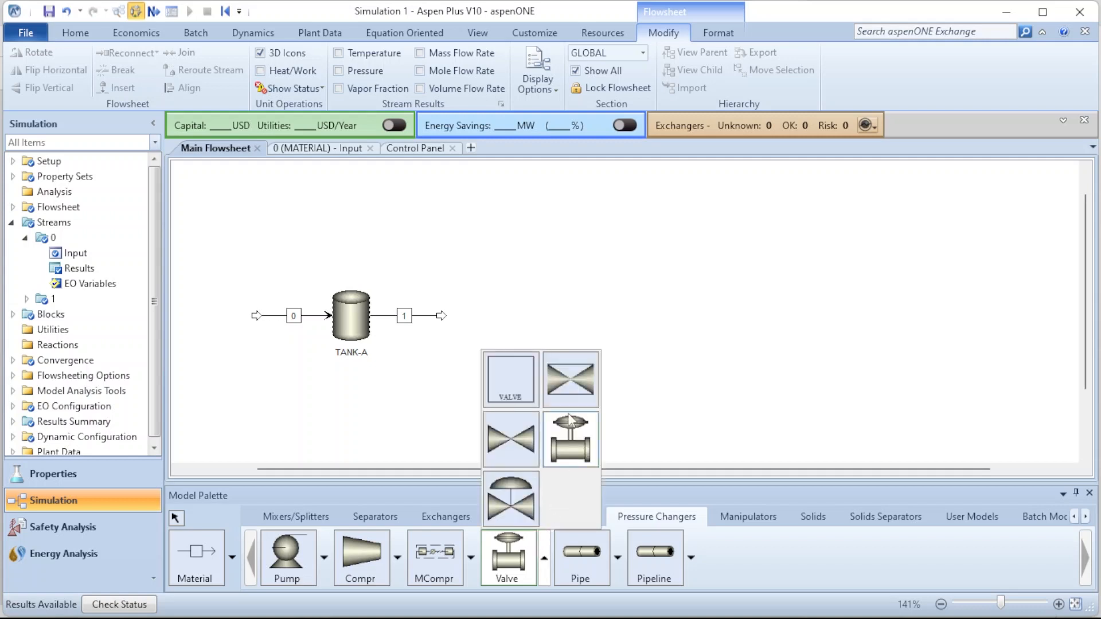
click(522, 561)
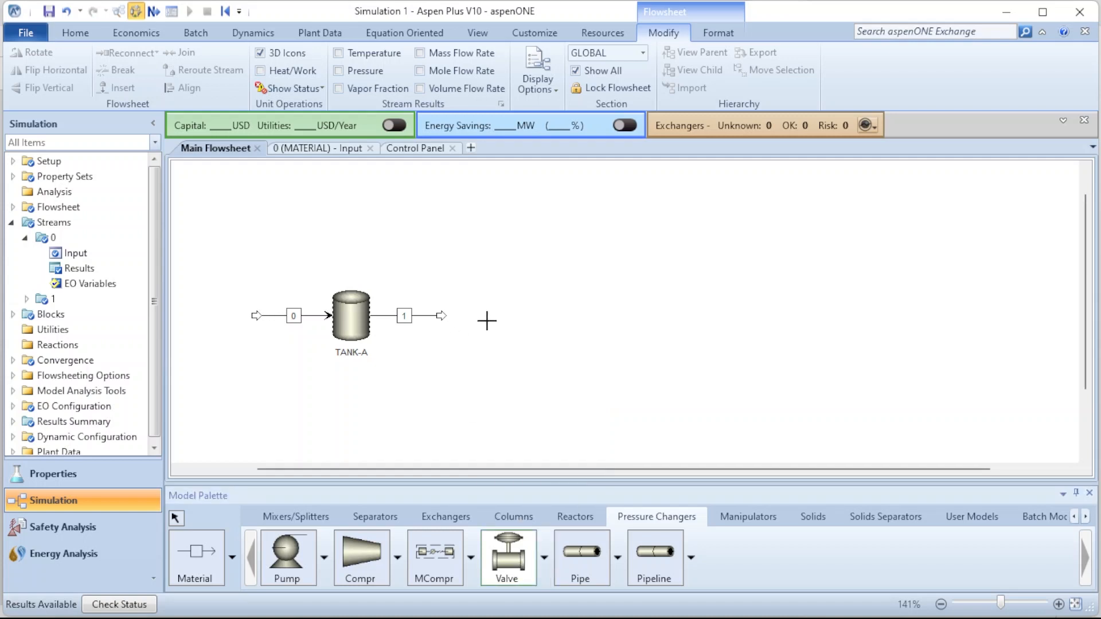
click(486, 322)
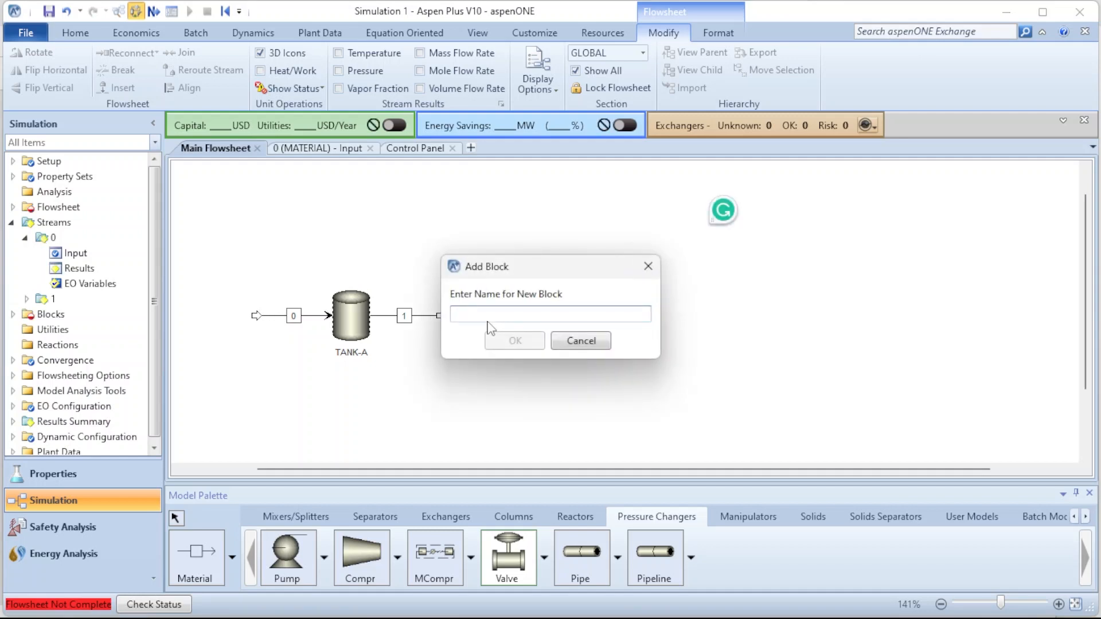
text(VALVE-1)
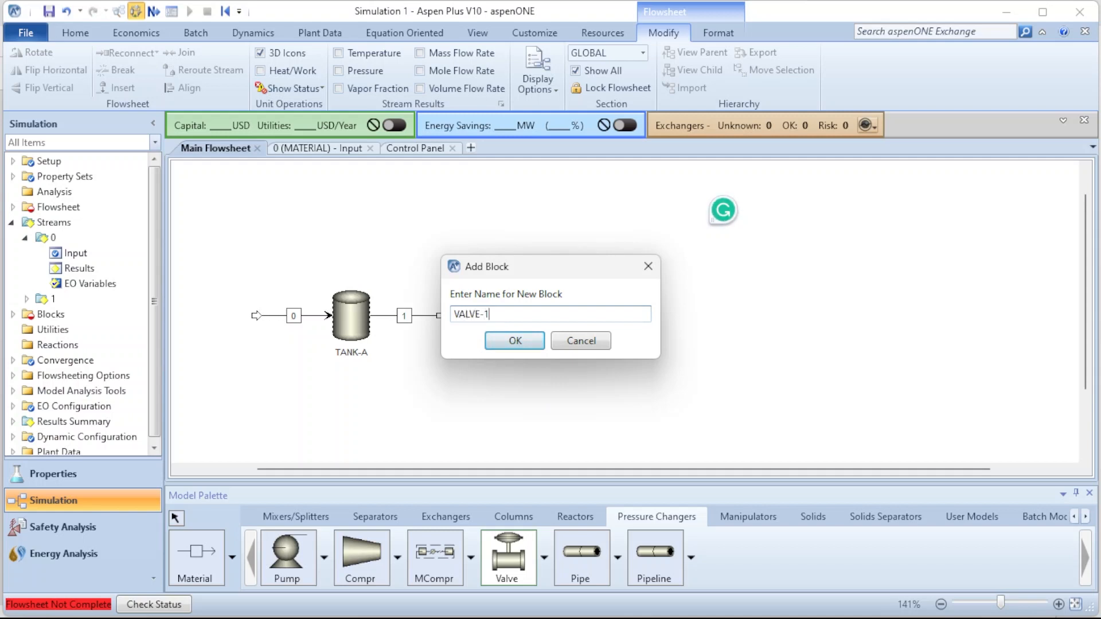
key(BackSpace)
key(BackSpace)
key(BackSpace)
key(BackSpace)
key(BackSpace)
key(BackSpace)
text(-1)
key(Return)
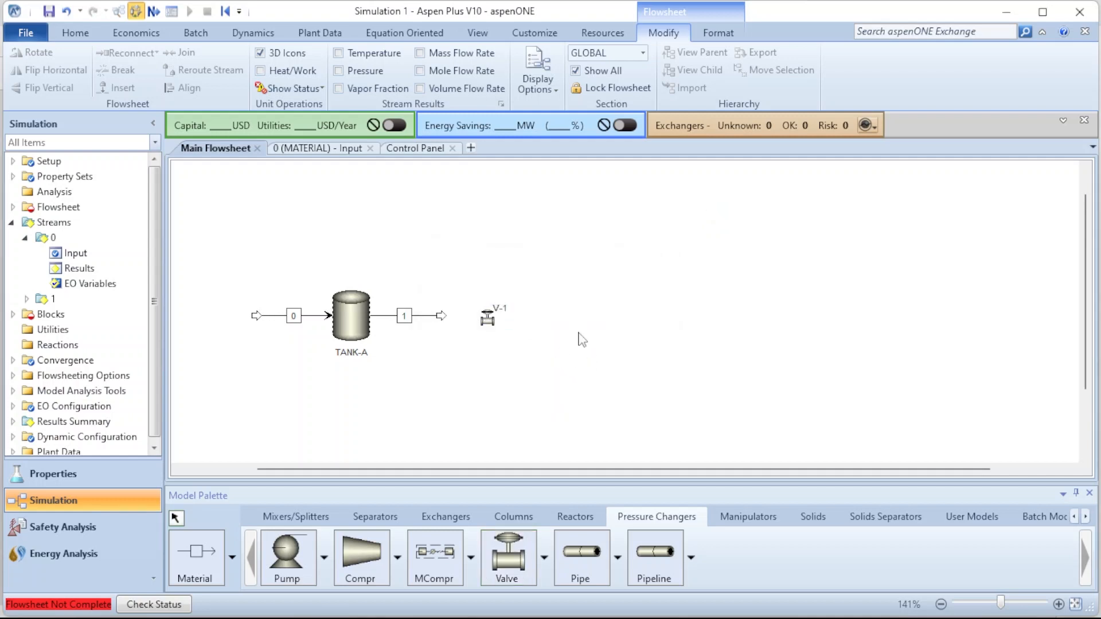
Enlarge the V-1 valve icon and move its label beneath the valve
click(488, 324)
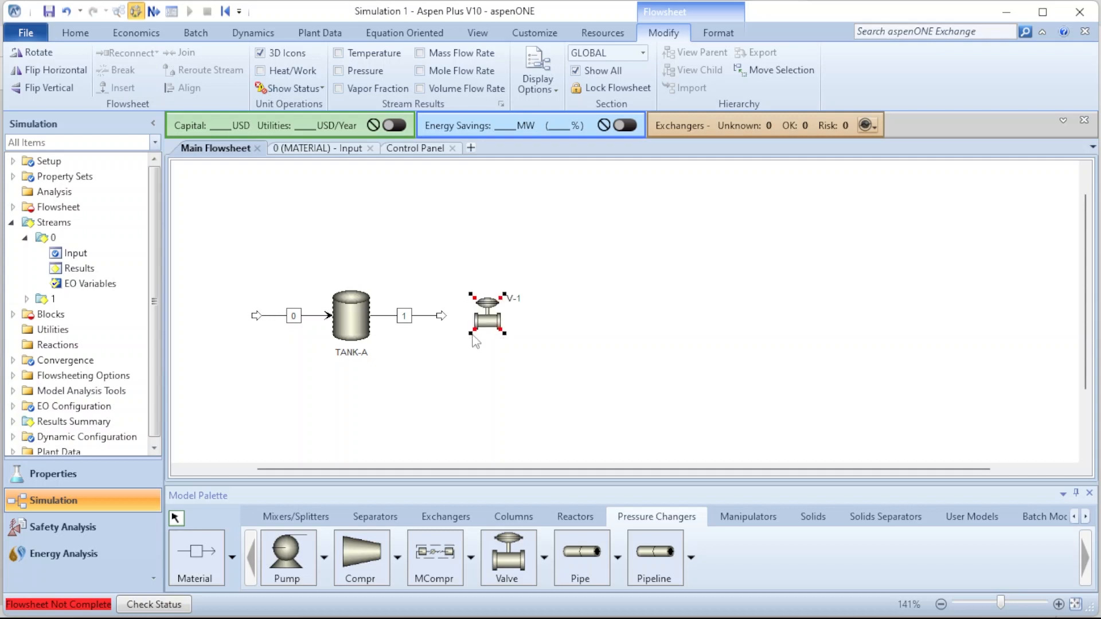
click(556, 325)
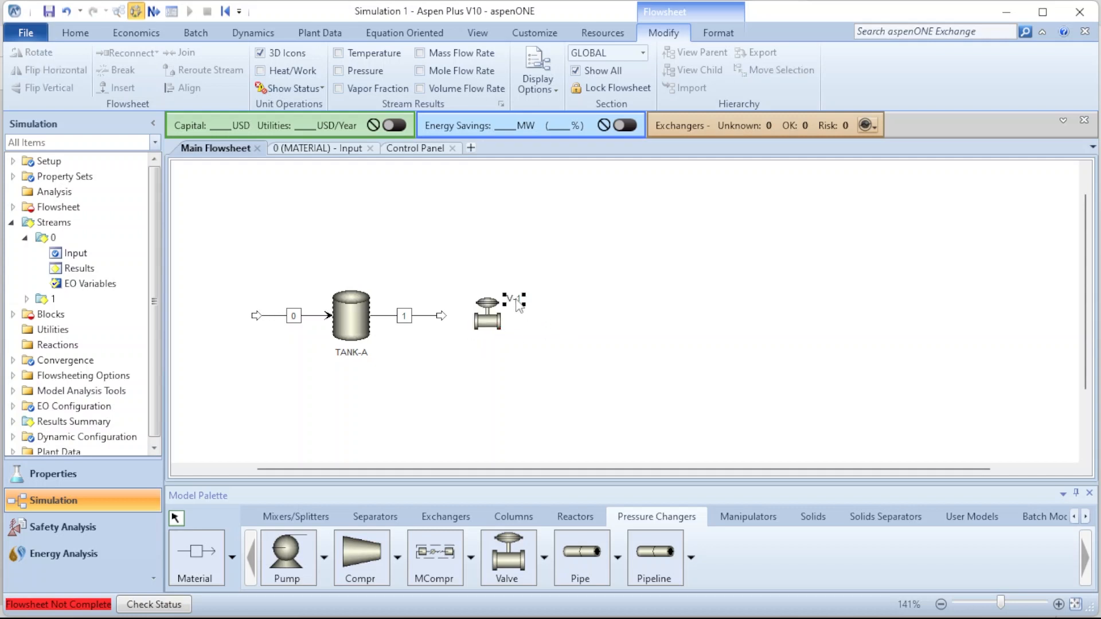
drag(514, 299, 486, 340)
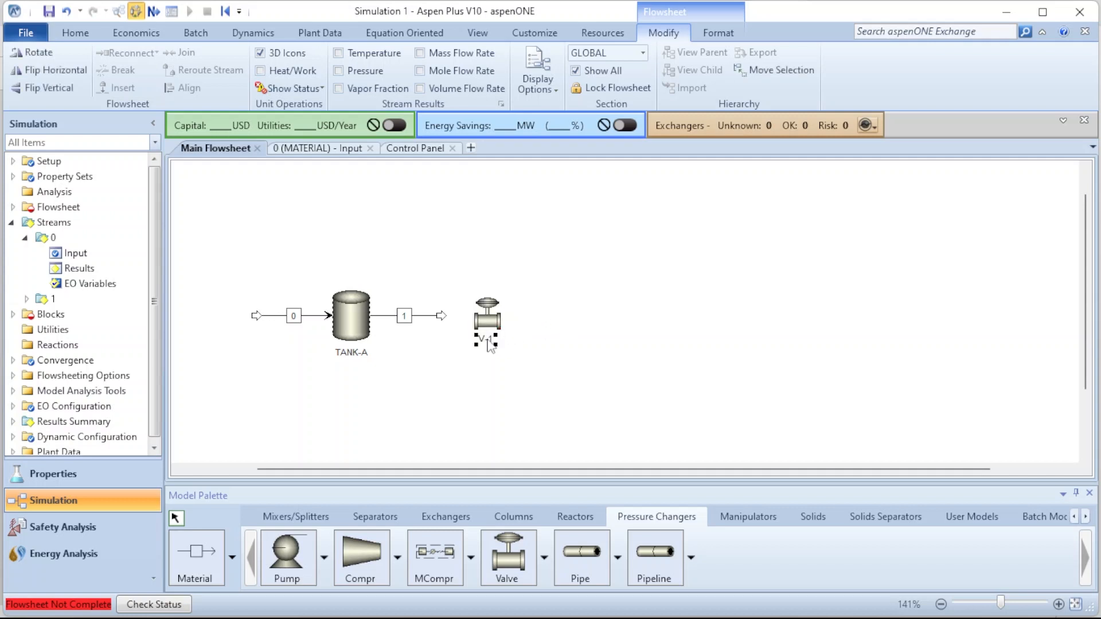
click(536, 346)
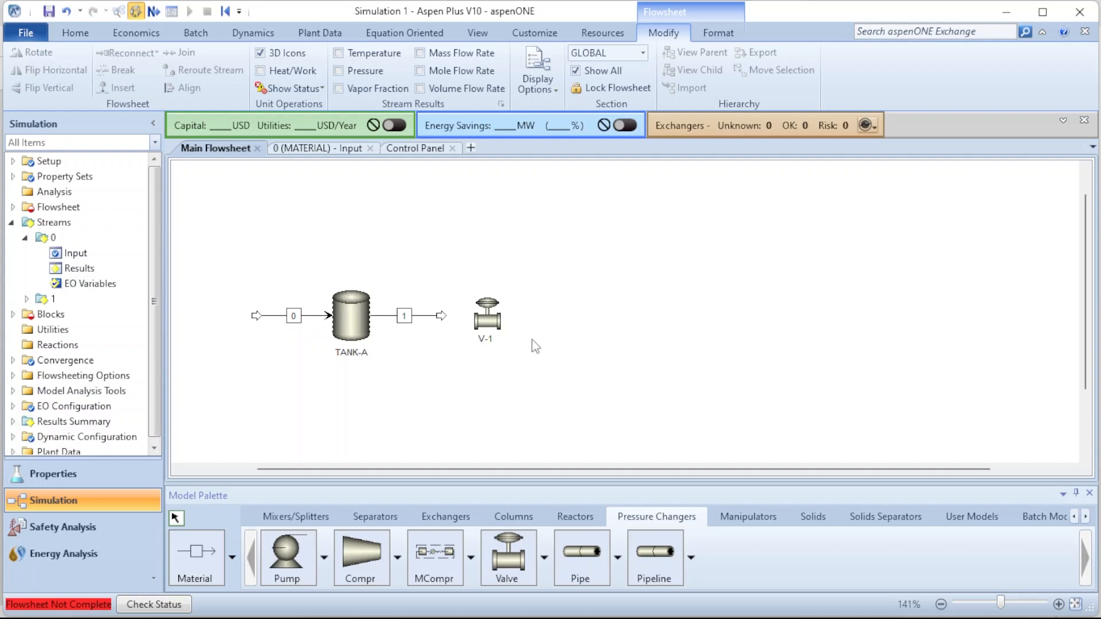
Draw a material stream named 2 from the product port of V-1
click(200, 559)
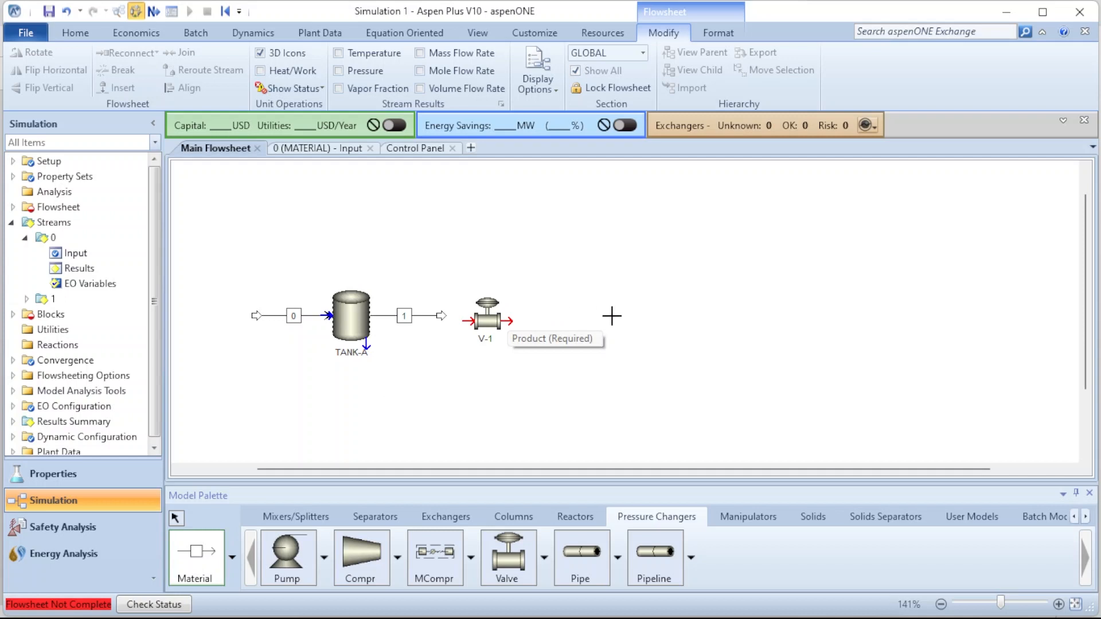
click(512, 320)
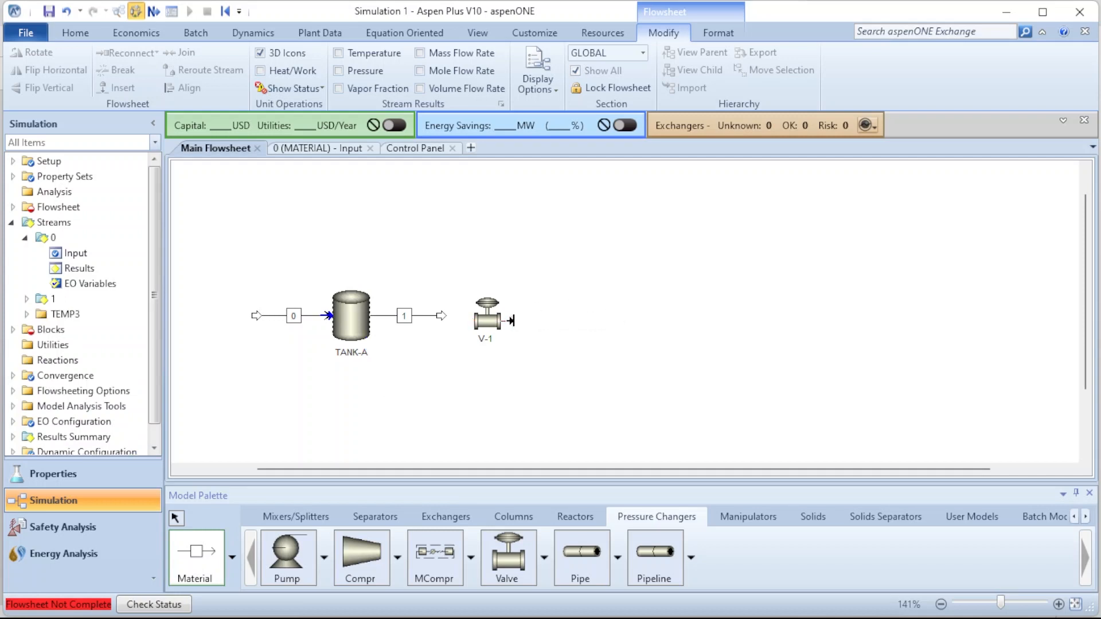
click(598, 323)
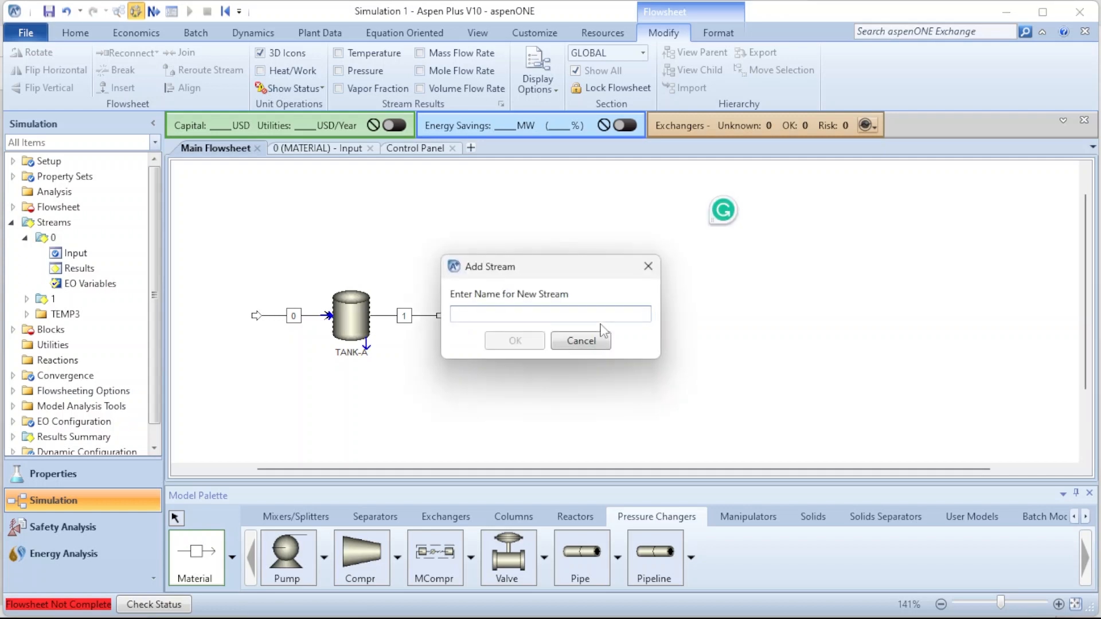
text(2)
key(Return)
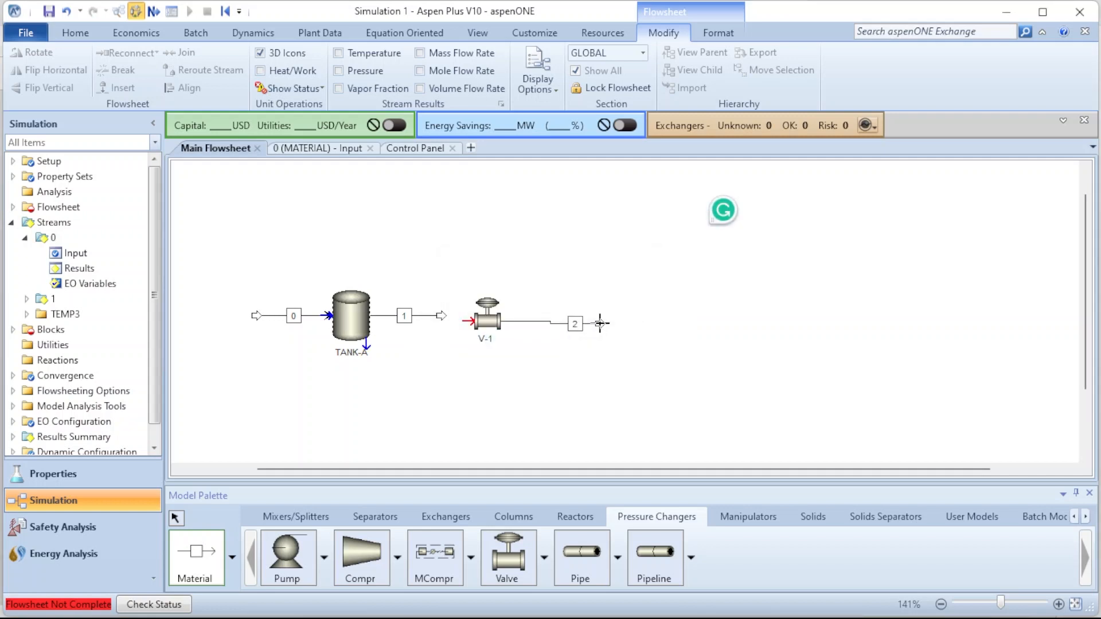
key(Escape)
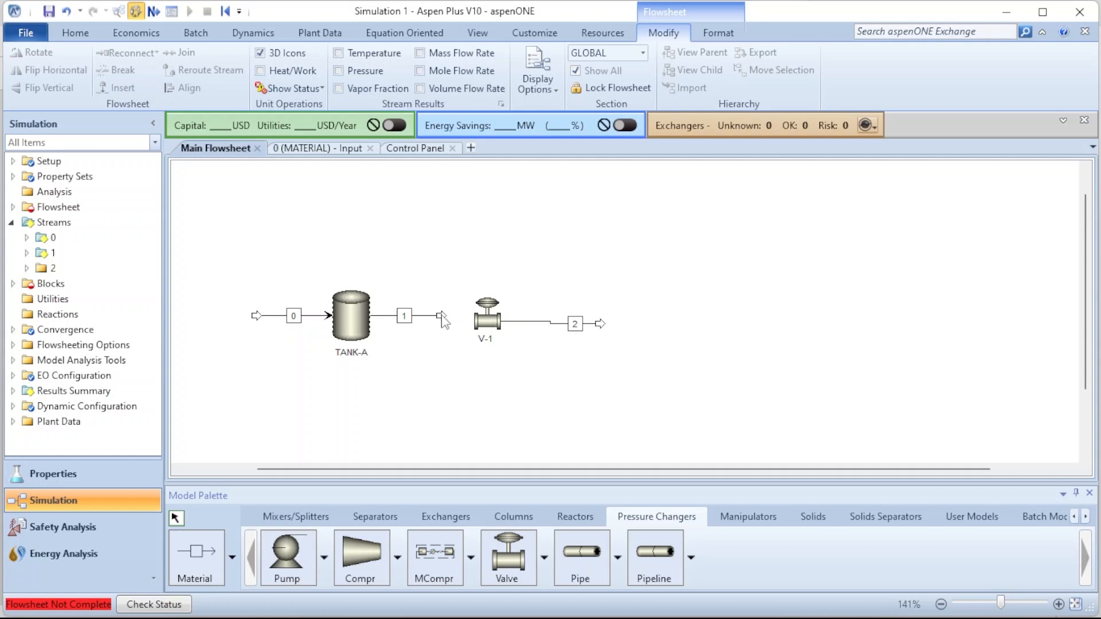
Connect the free end of stream 1 to V-1's inlet and move the stream's label between TANK-A and the valve
drag(443, 321, 467, 319)
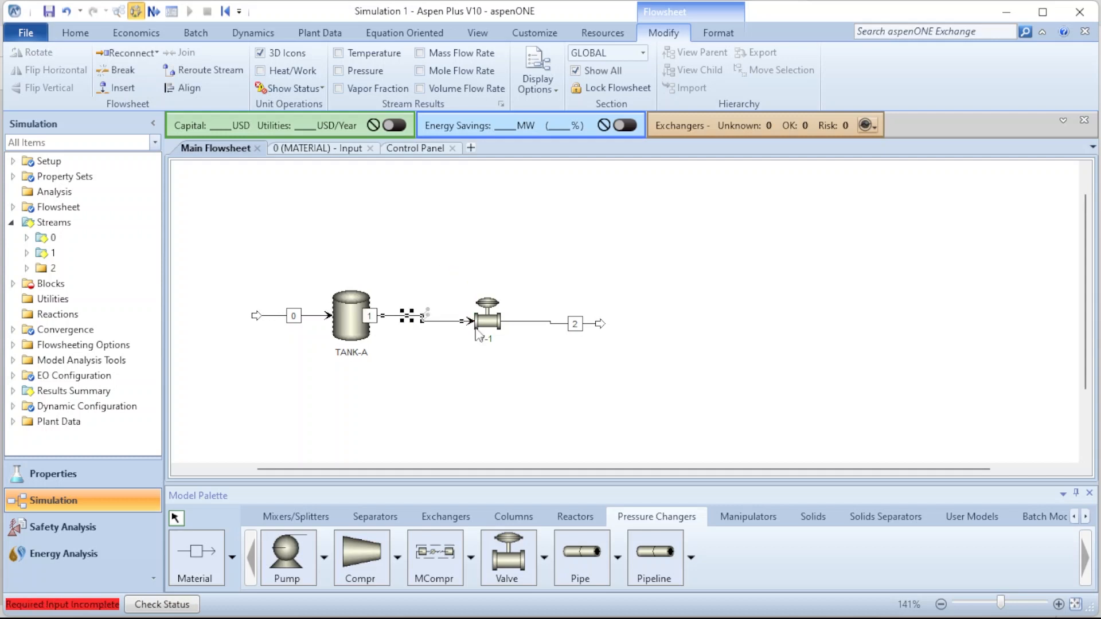
click(710, 299)
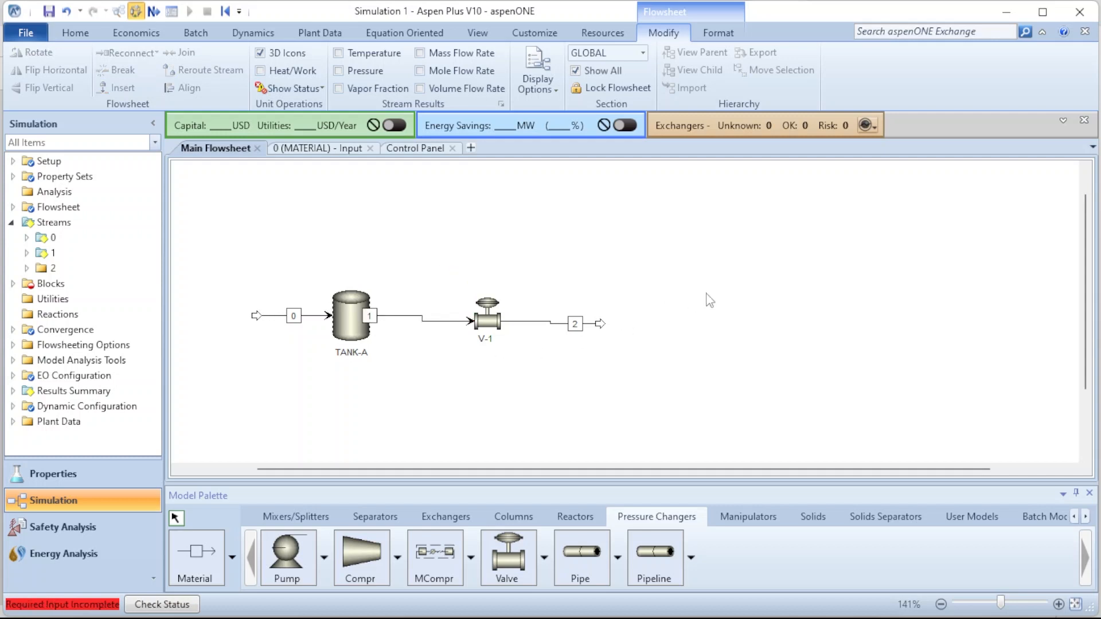
click(381, 314)
drag(382, 314, 425, 315)
click(745, 335)
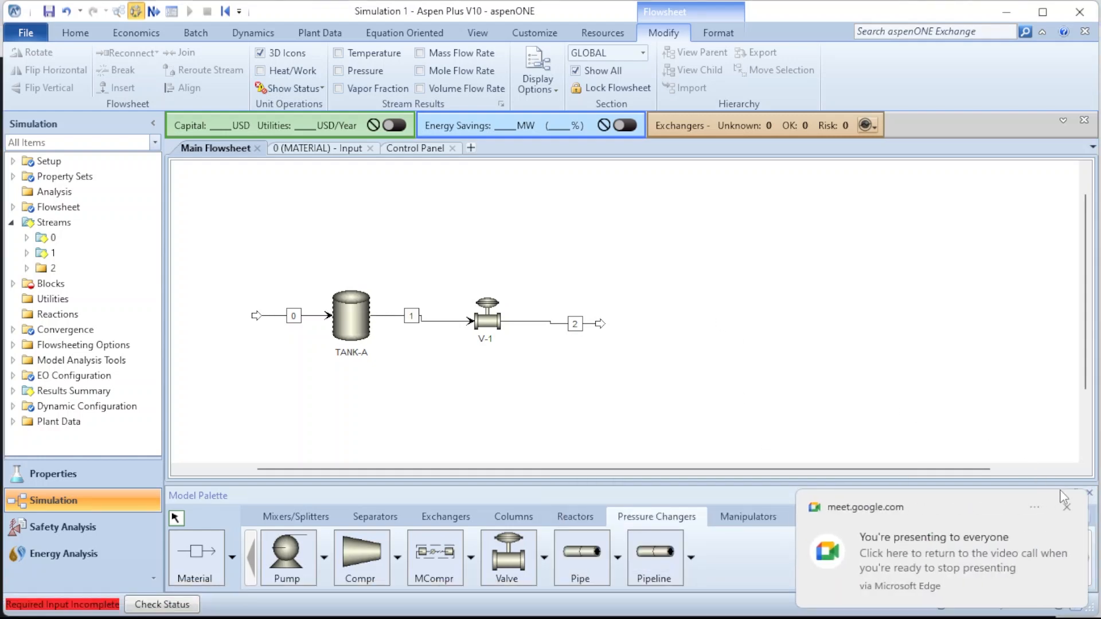
Dismiss the meeting notification and go to the next required input, the operation form of valve V-1
click(1067, 507)
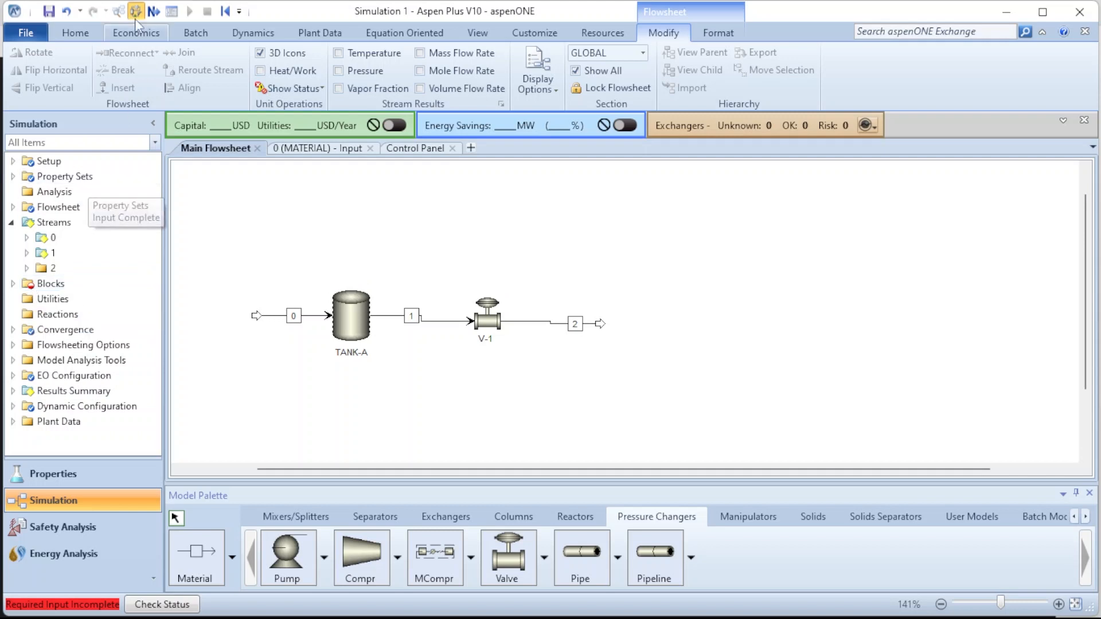
click(88, 36)
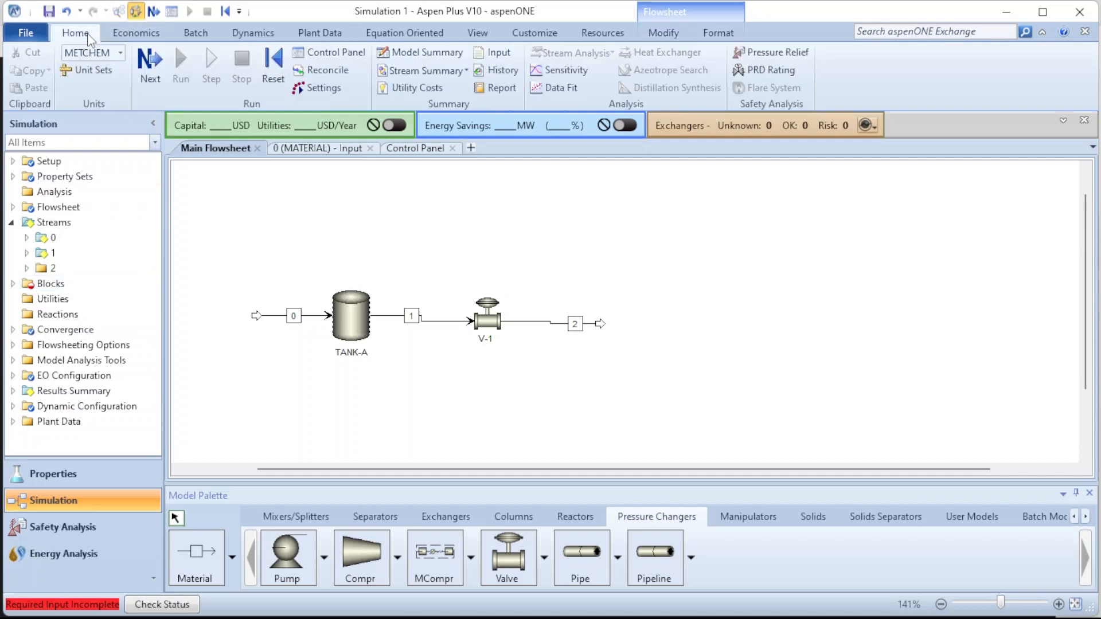
click(154, 12)
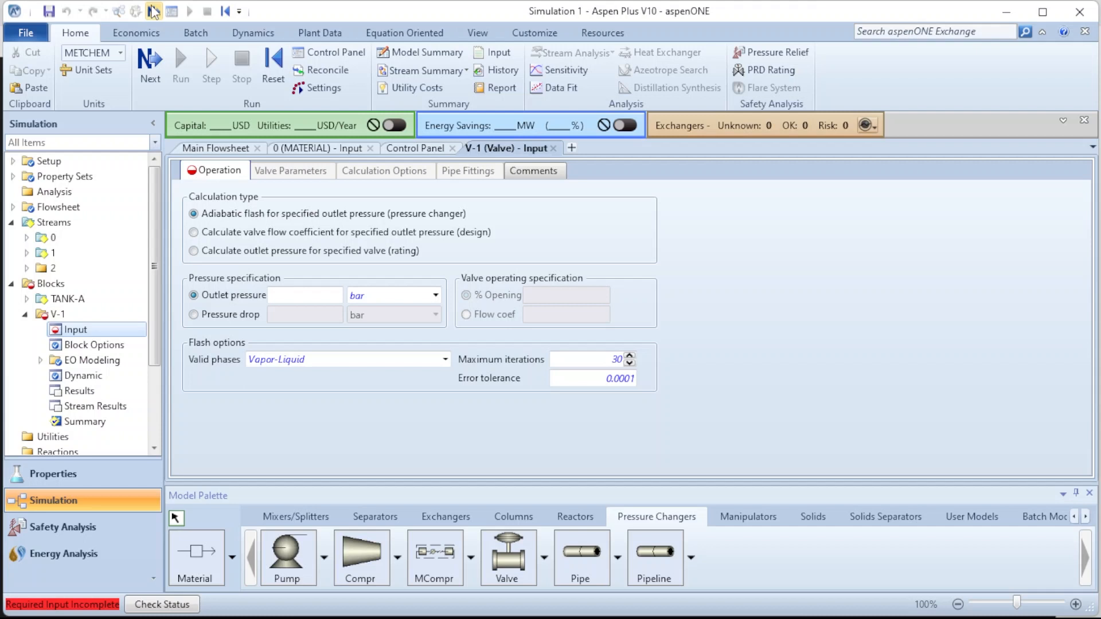
Switch to the Fluid handling Equipments PDF in Edge and examine the valve specification table, opening percentage and calculation option
mouse_move(390, 597)
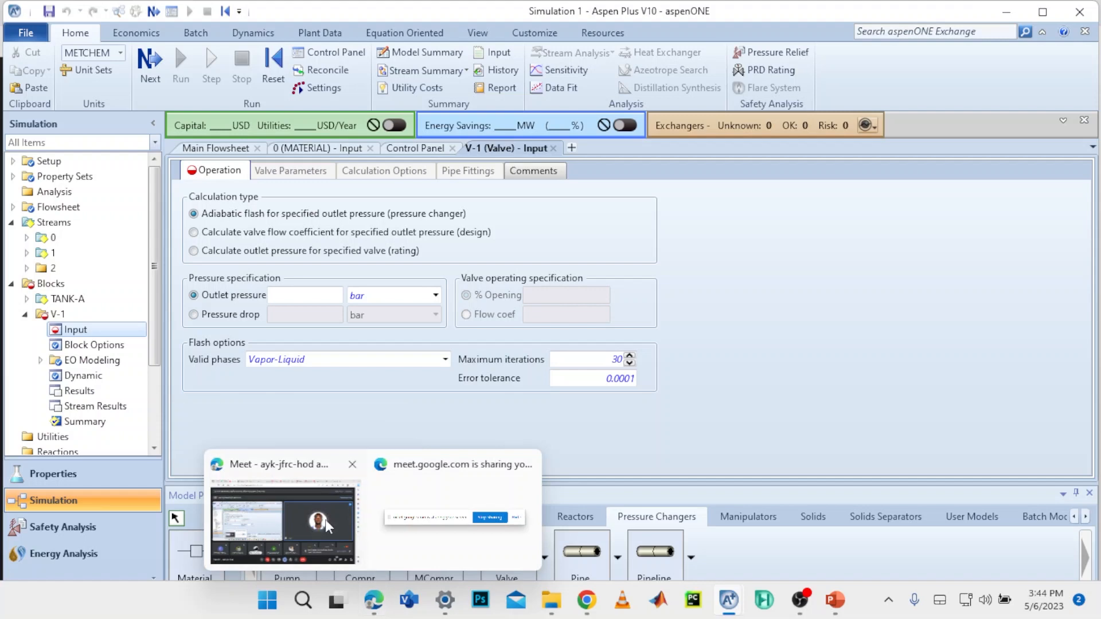
click(327, 523)
click(777, 11)
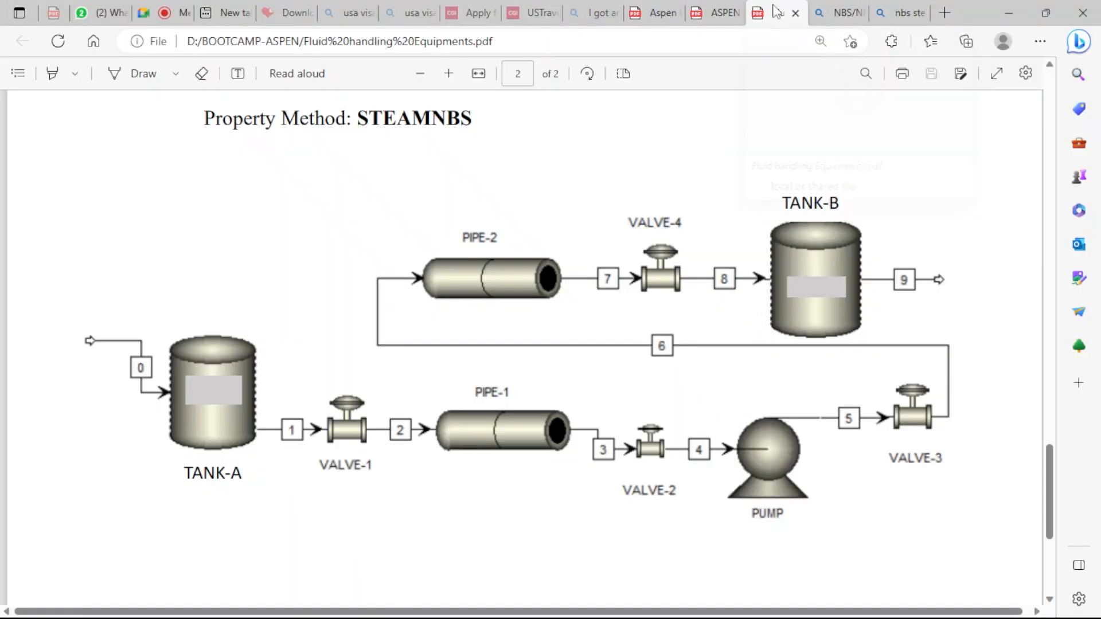
scroll(508, 393, up, 10)
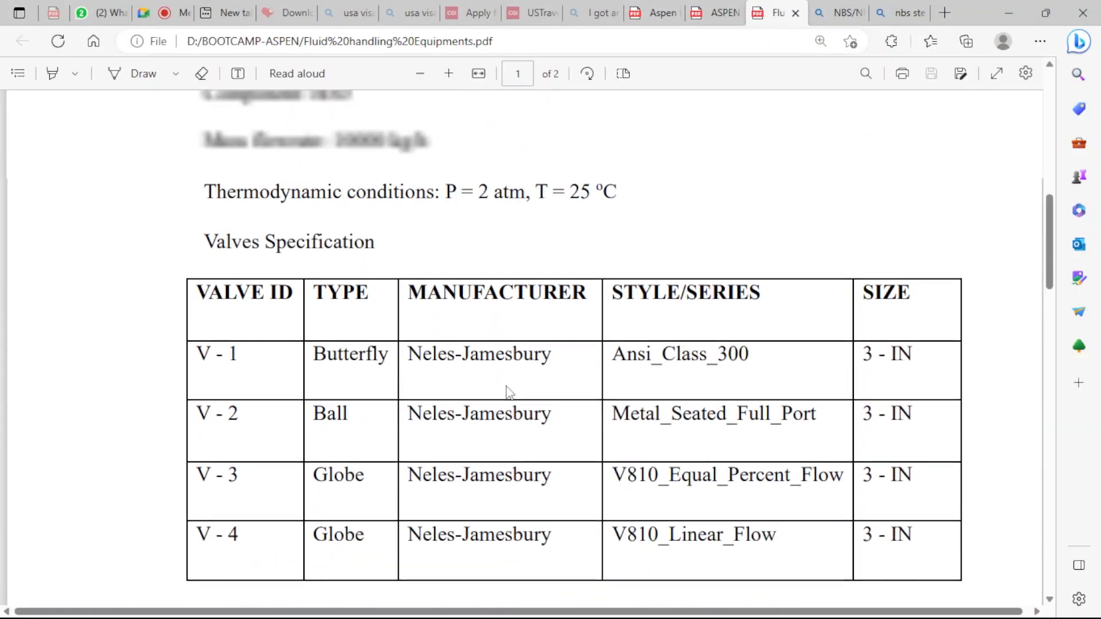
scroll(508, 390, down, 8)
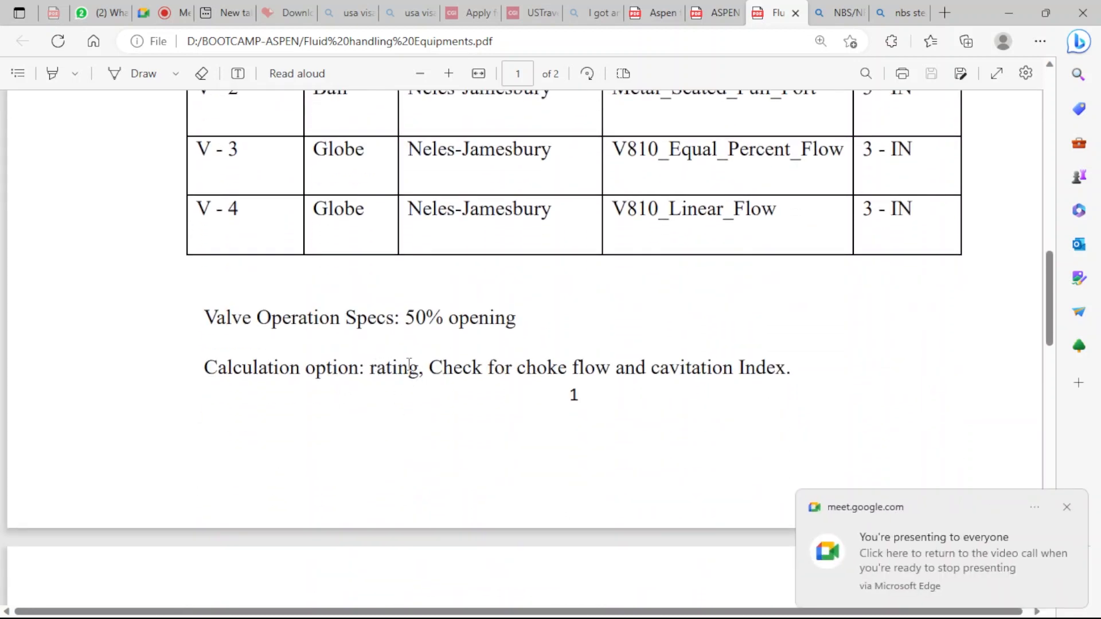
click(1067, 507)
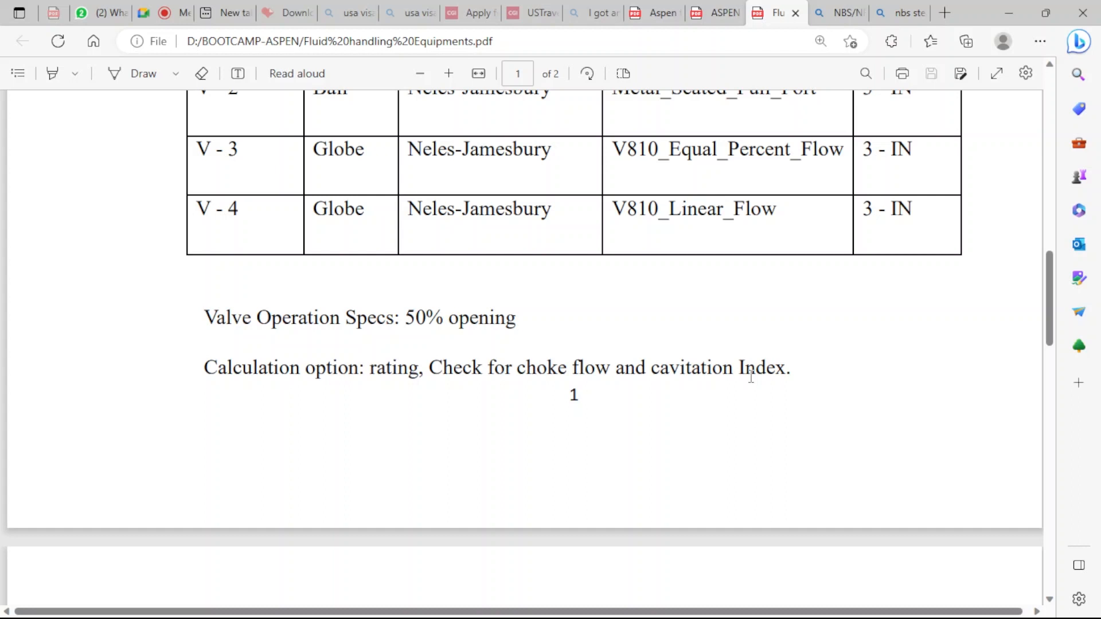
scroll(750, 377, up, 3)
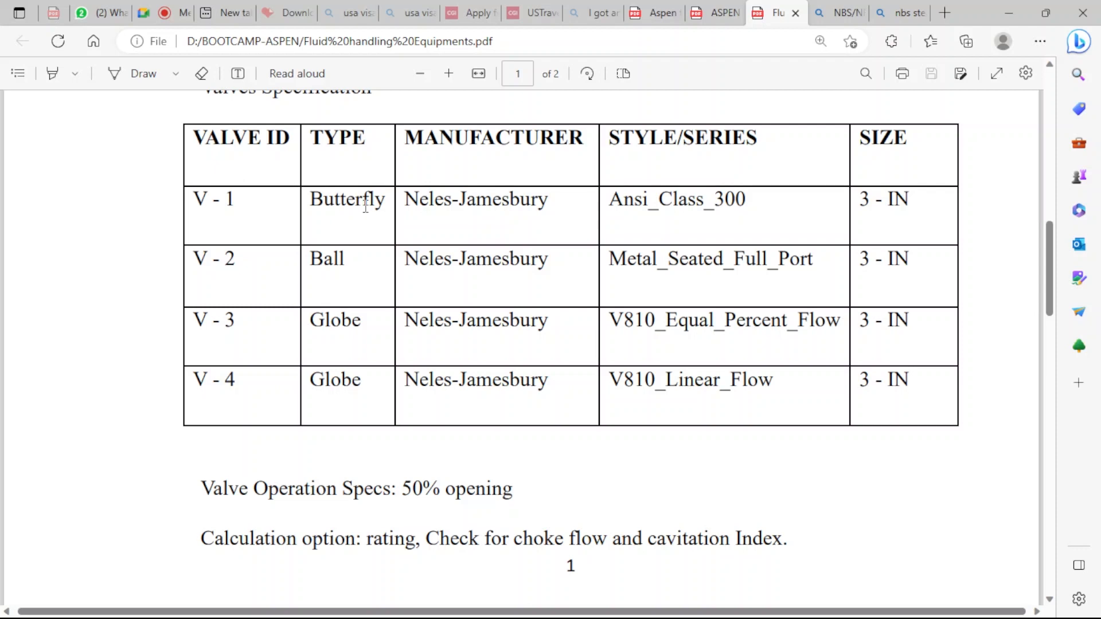
mouse_move(724, 600)
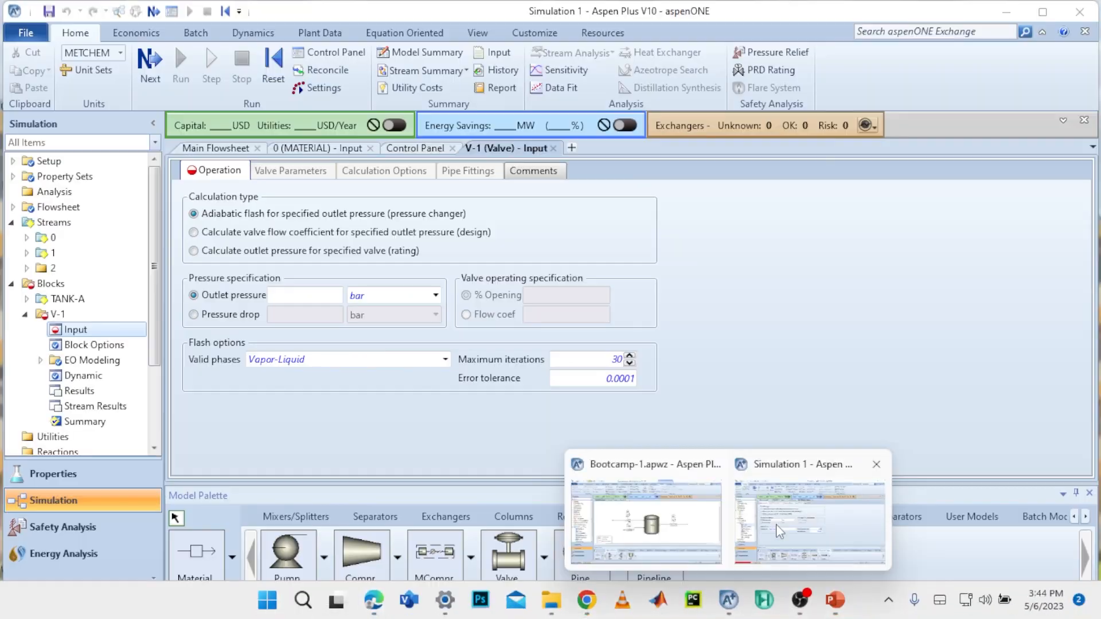
Return to Simulation 1 in Aspen Plus and set V-1's calculation type to calculate outlet pressure for specified valve (rating)
click(776, 525)
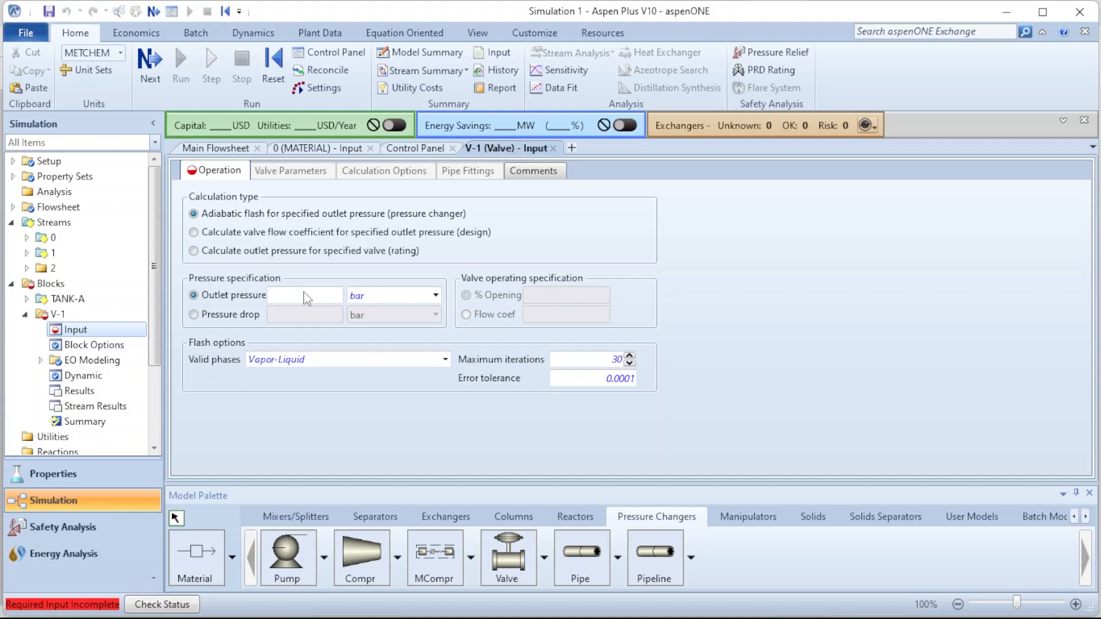
click(219, 257)
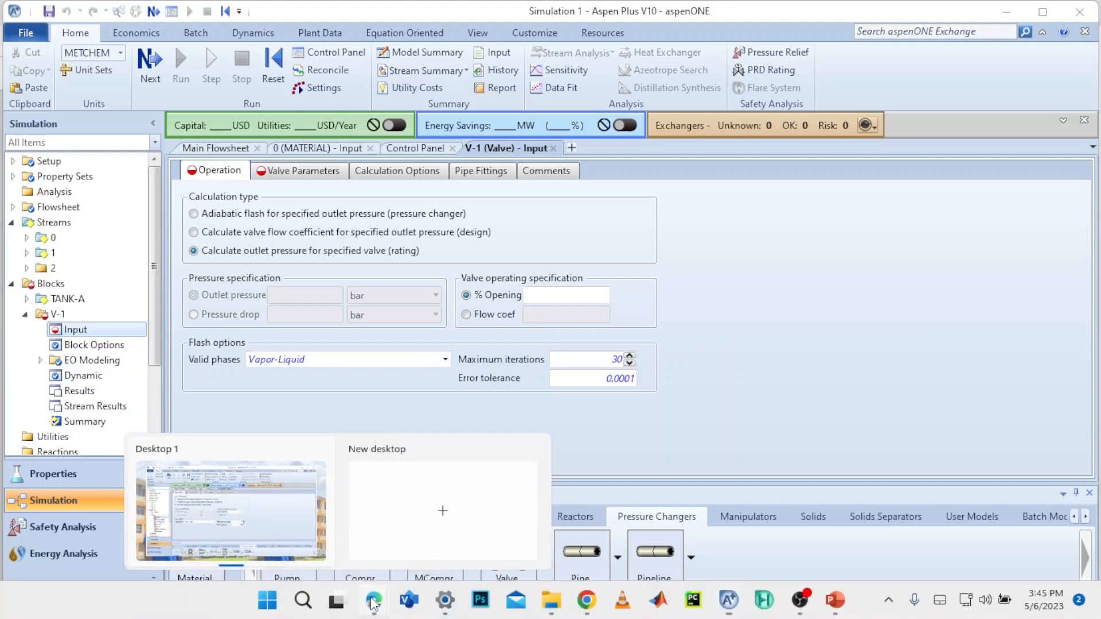
Check the valve operation specs in the Fluid handling Equipments PDF in Edge, and set V-1's % Opening to 50 in Aspen Plus
mouse_move(374, 602)
click(283, 504)
scroll(522, 360, down, 1)
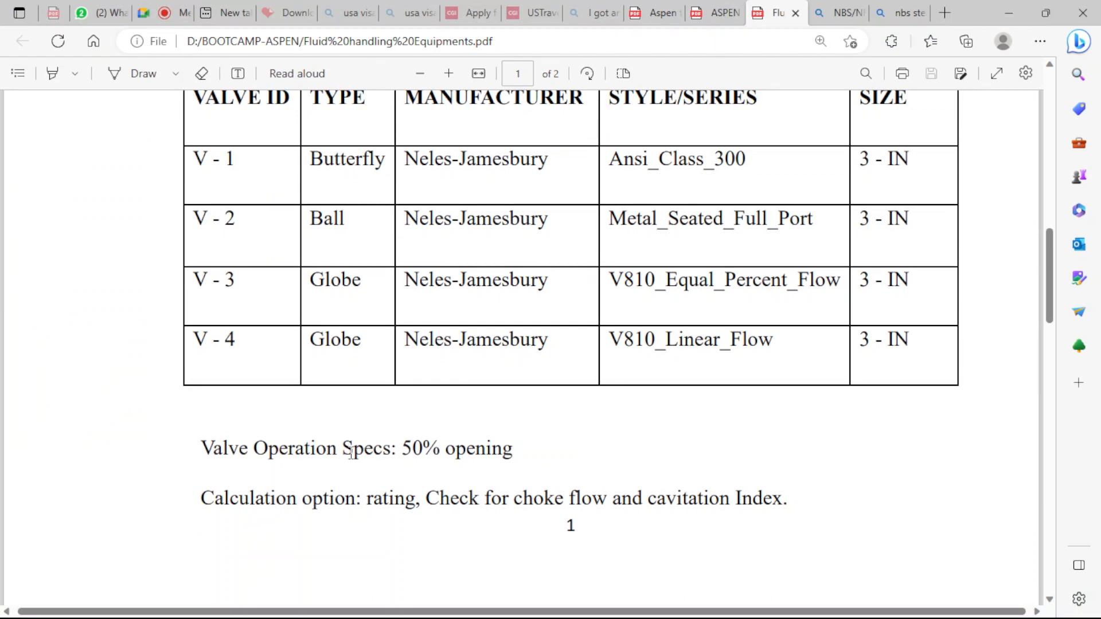
mouse_move(379, 604)
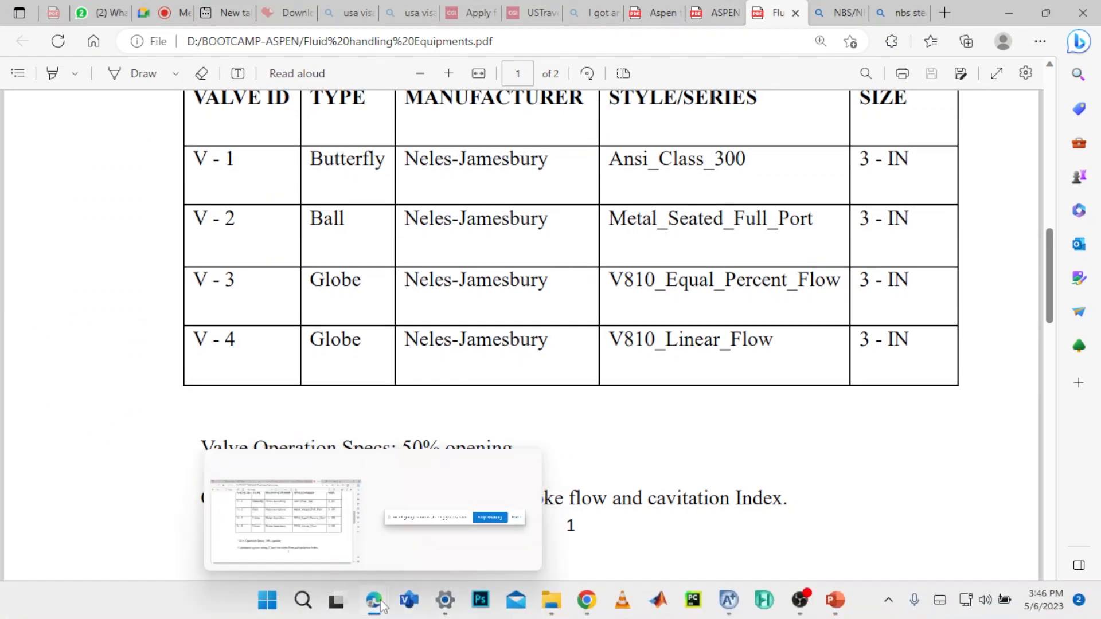
click(735, 602)
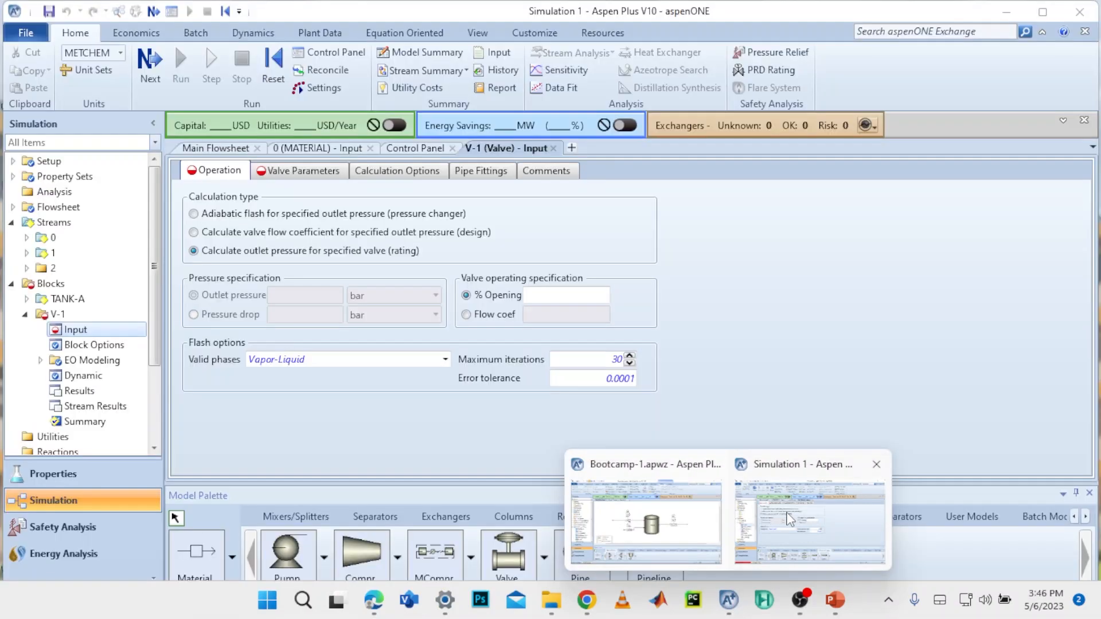
click(740, 493)
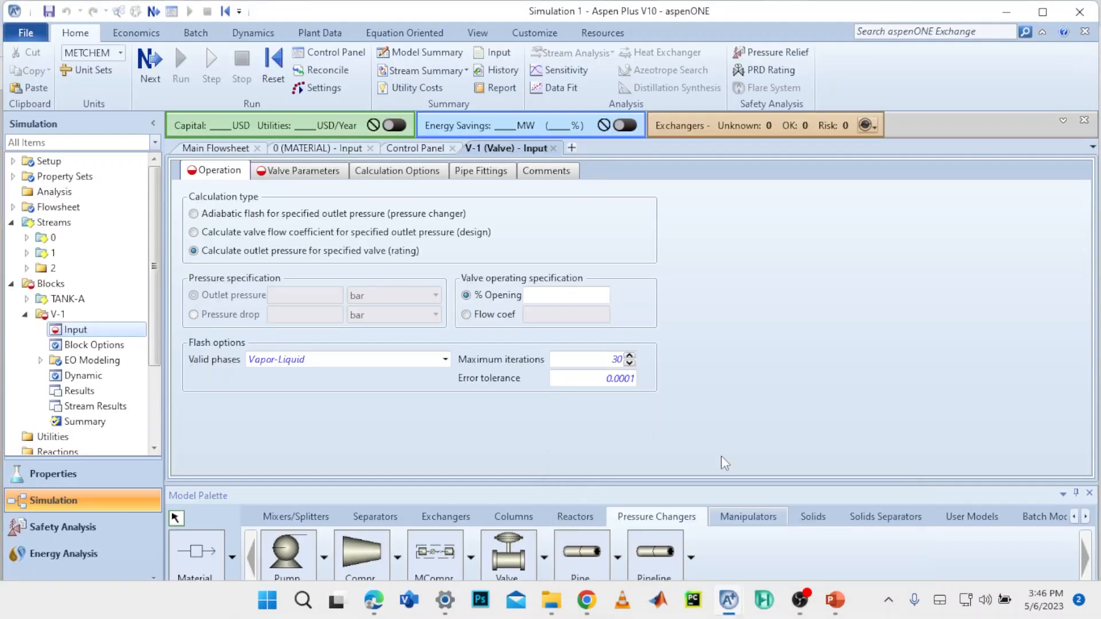
click(581, 293)
text(50)
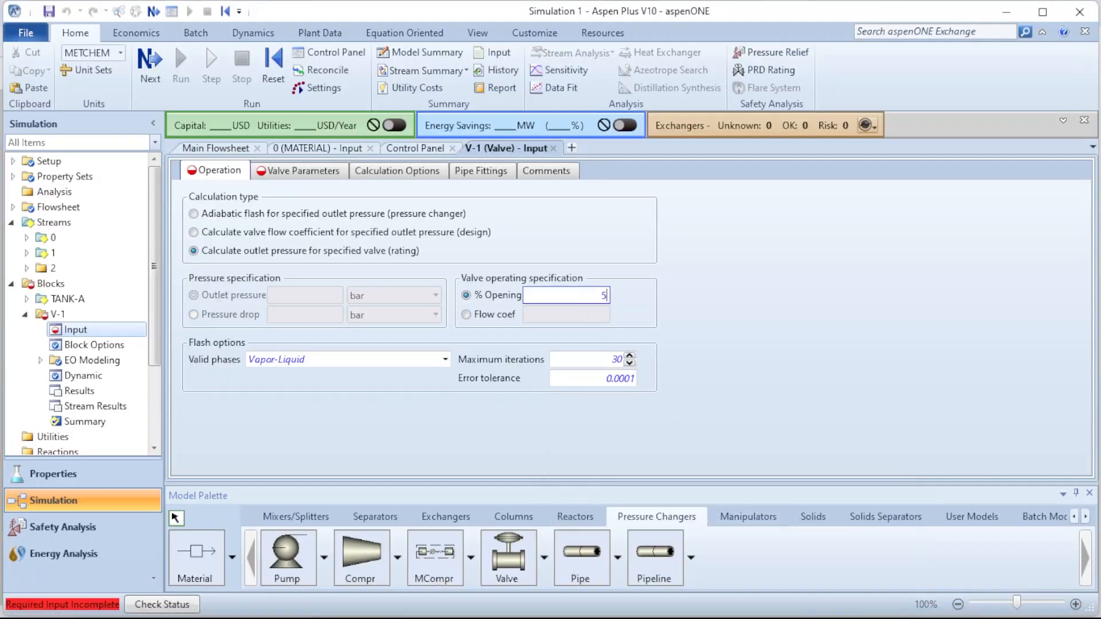
click(725, 316)
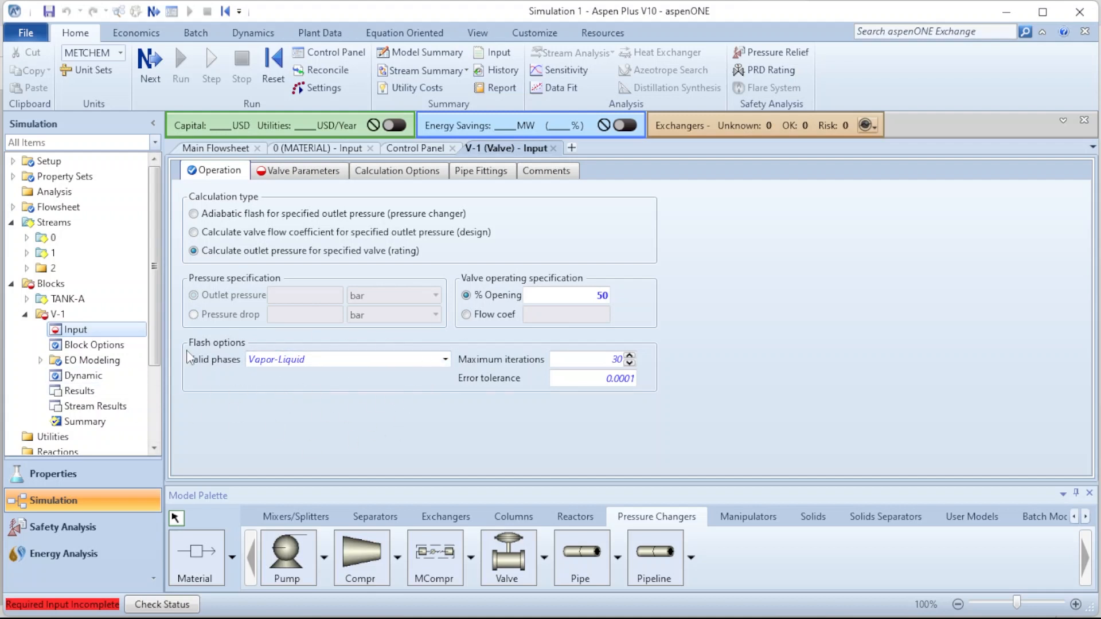
Switch V-1's valid phases to Liquid-Only and back to Vapor-Liquid
click(445, 360)
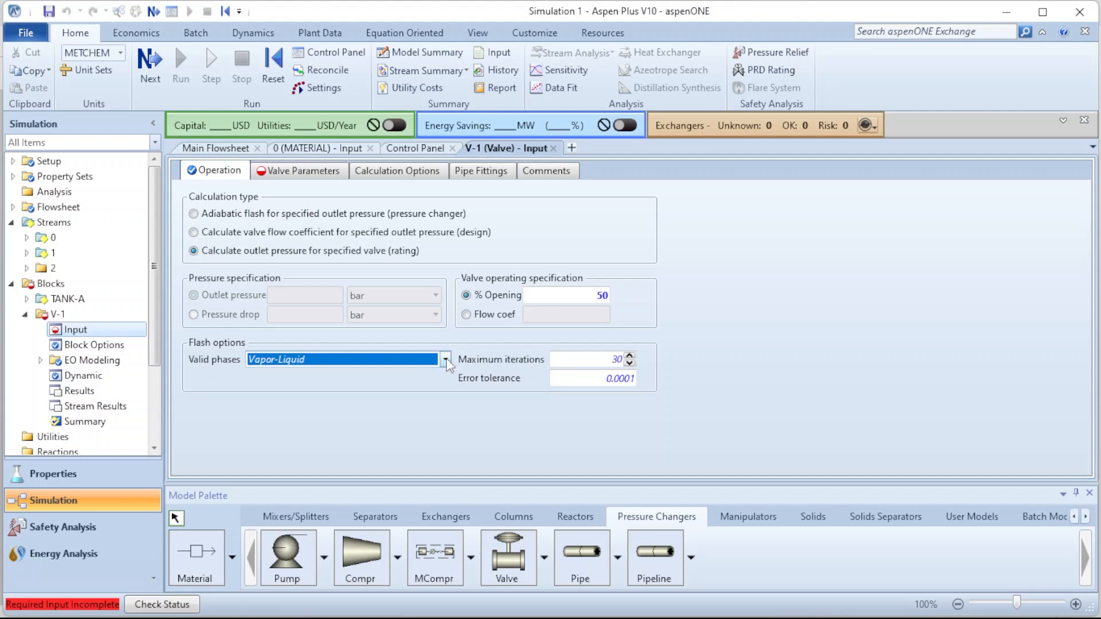
click(374, 387)
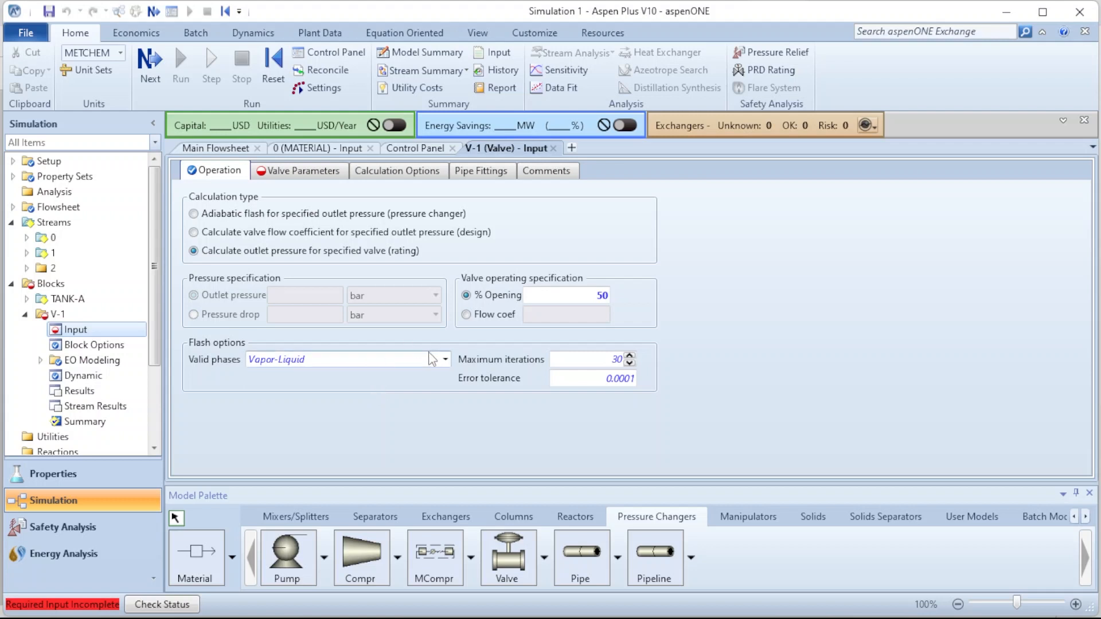
click(446, 359)
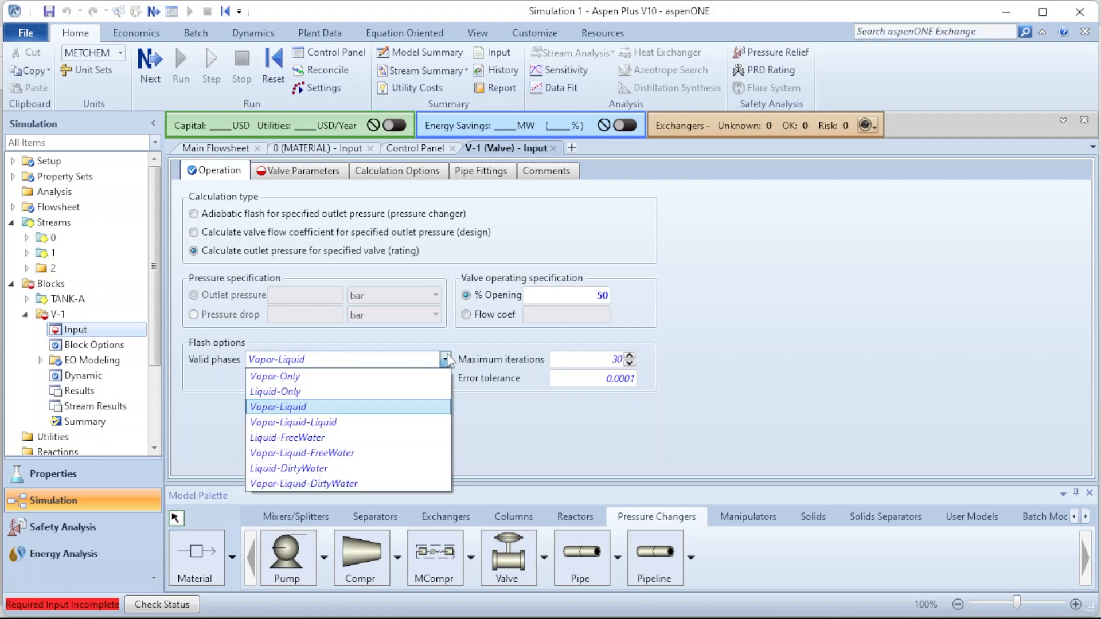
click(349, 392)
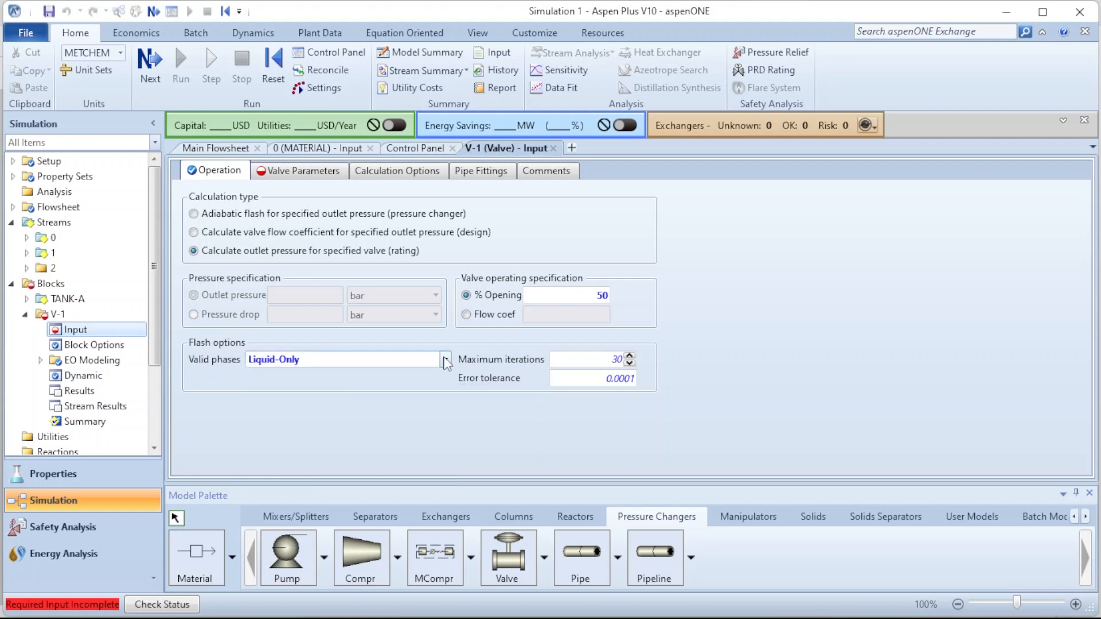
click(445, 360)
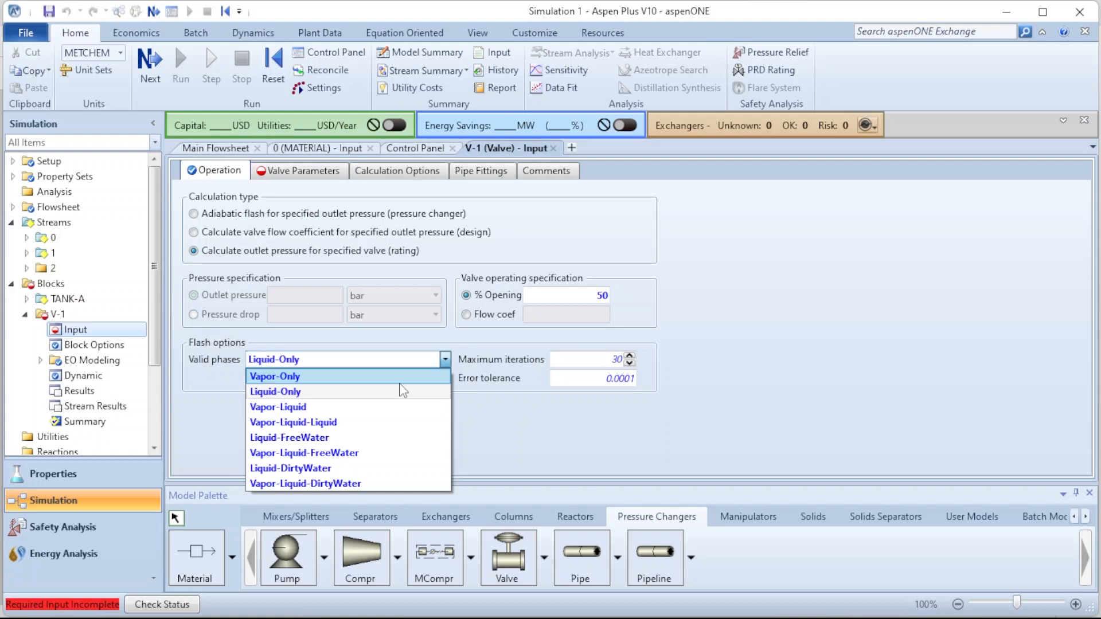
click(377, 414)
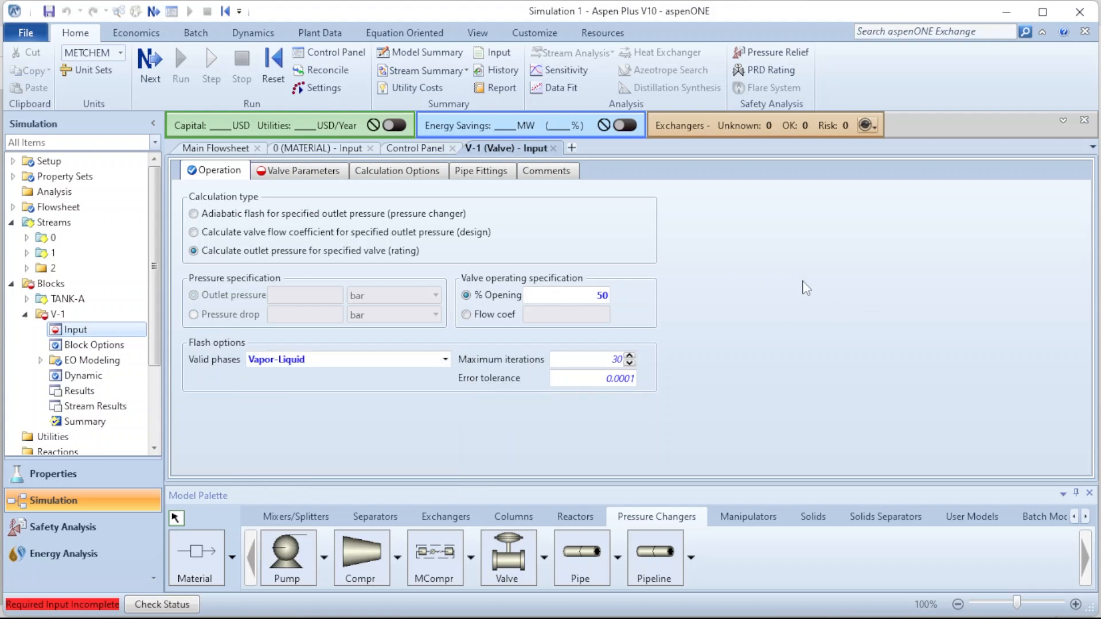
Specify V-1's library valve as a Butterfly type from Neles-Jamesbury, series Ansi_Class_300, size 3-IN
click(299, 172)
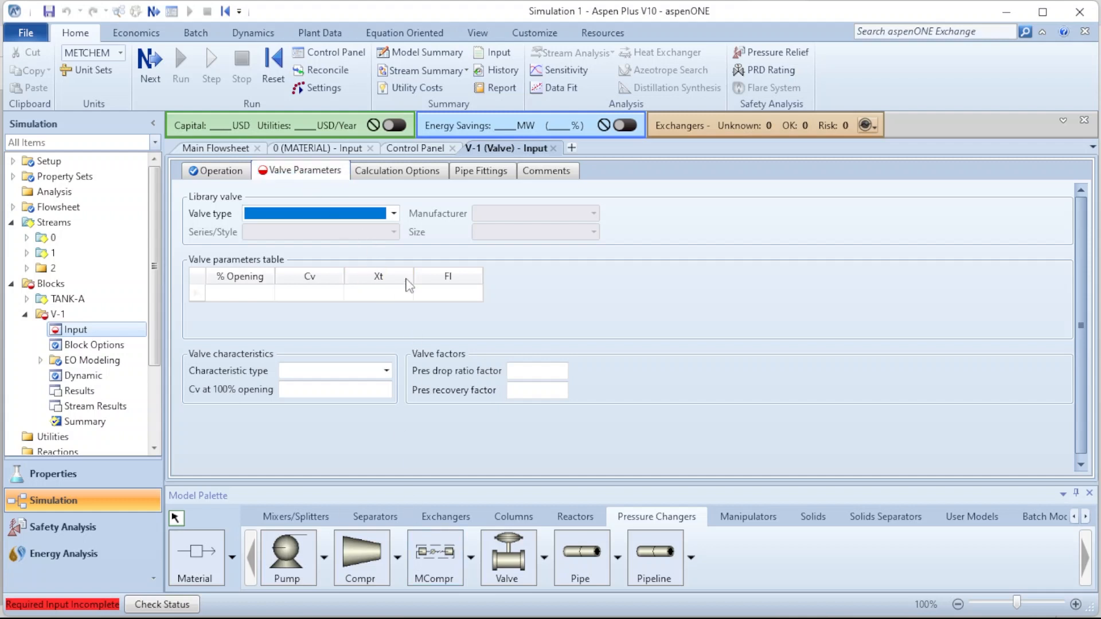
click(394, 214)
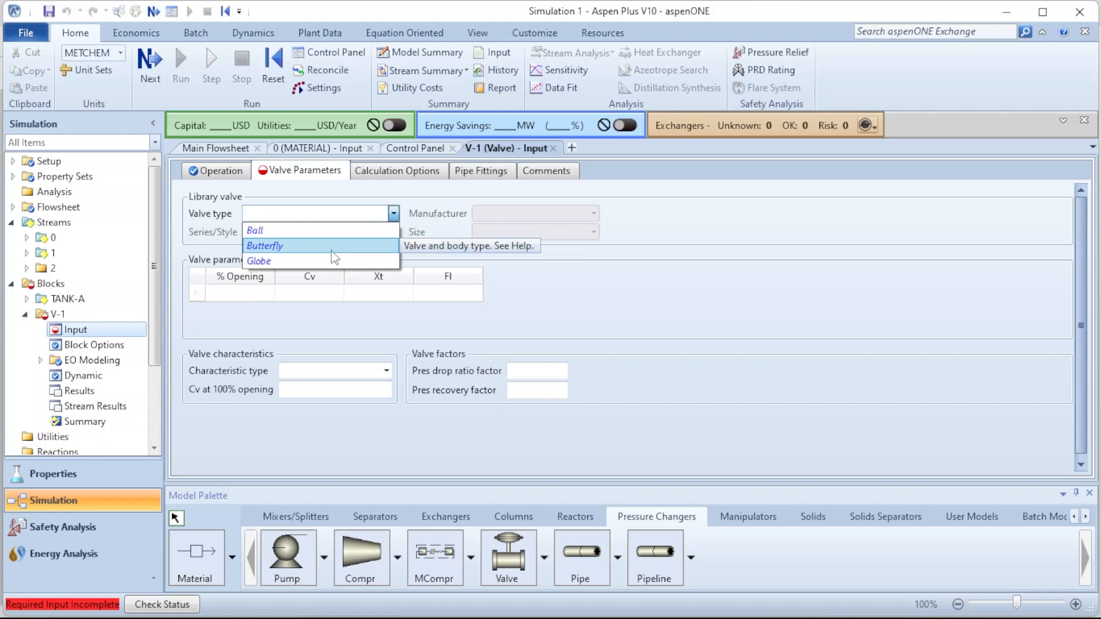
click(331, 251)
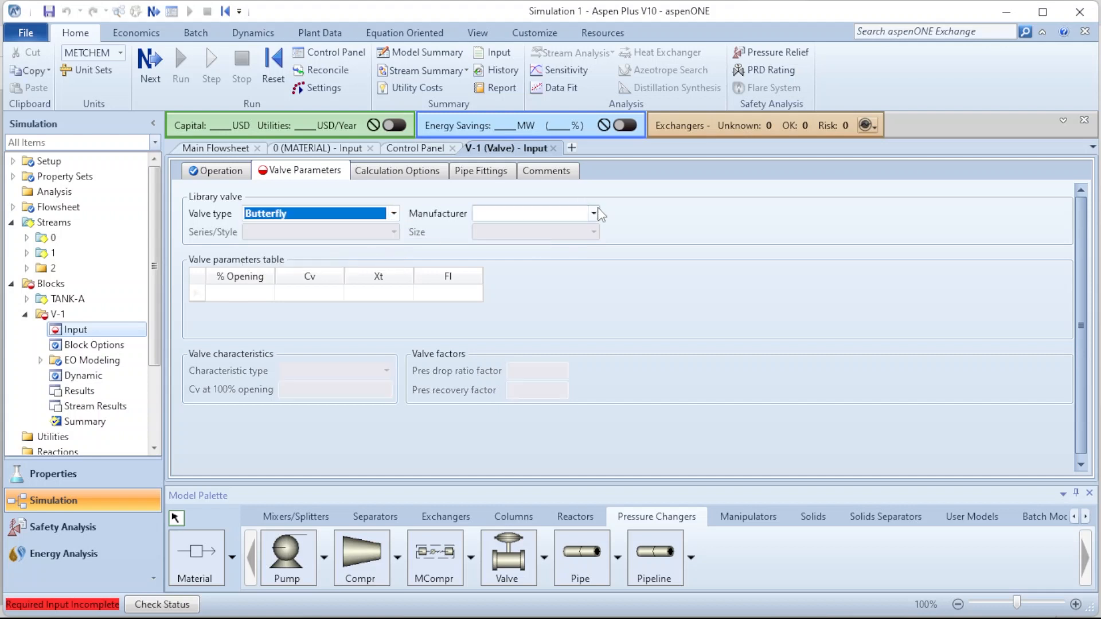
click(594, 214)
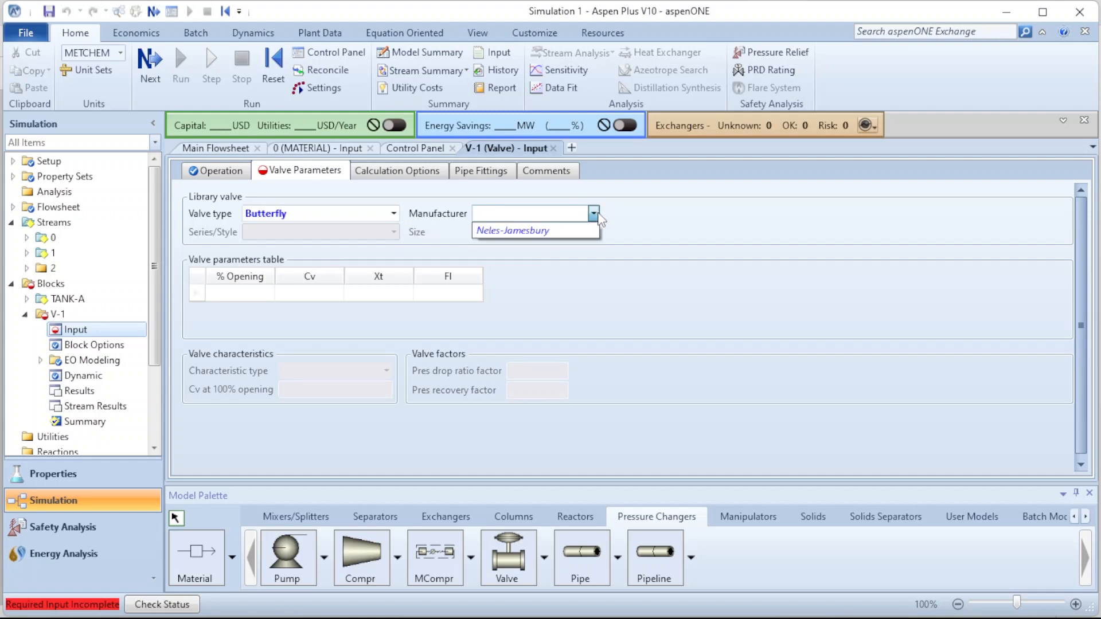
click(567, 232)
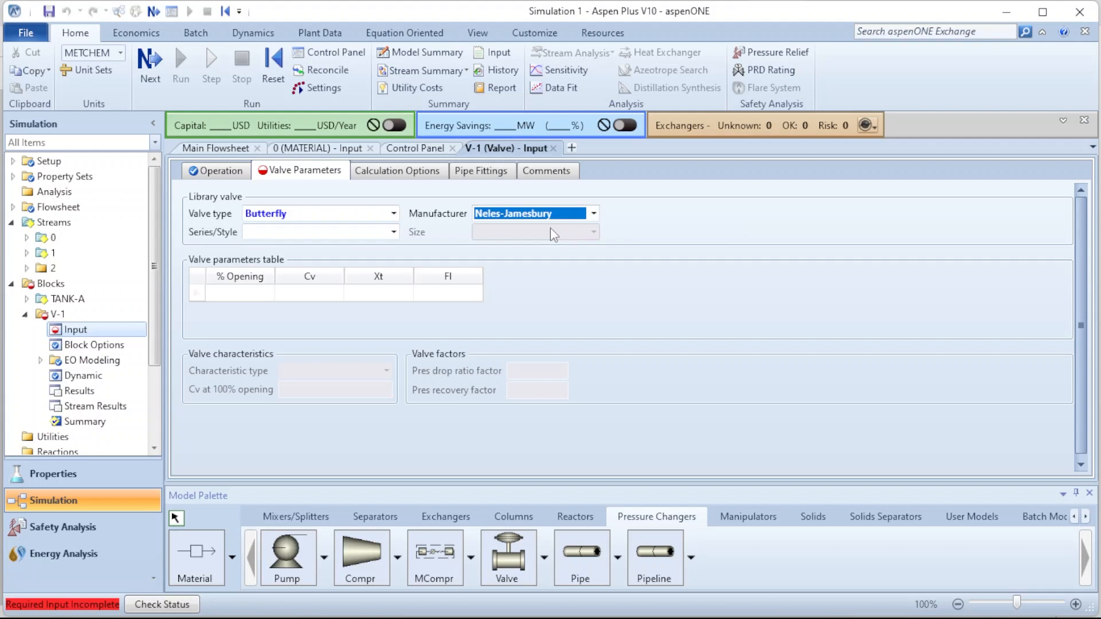
click(393, 233)
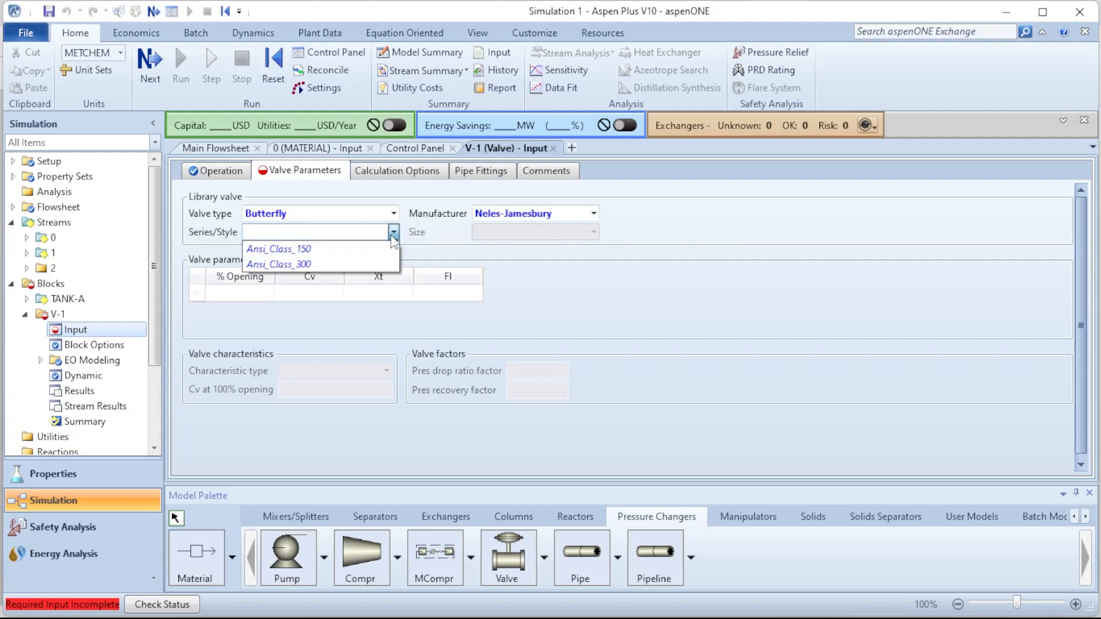
click(314, 265)
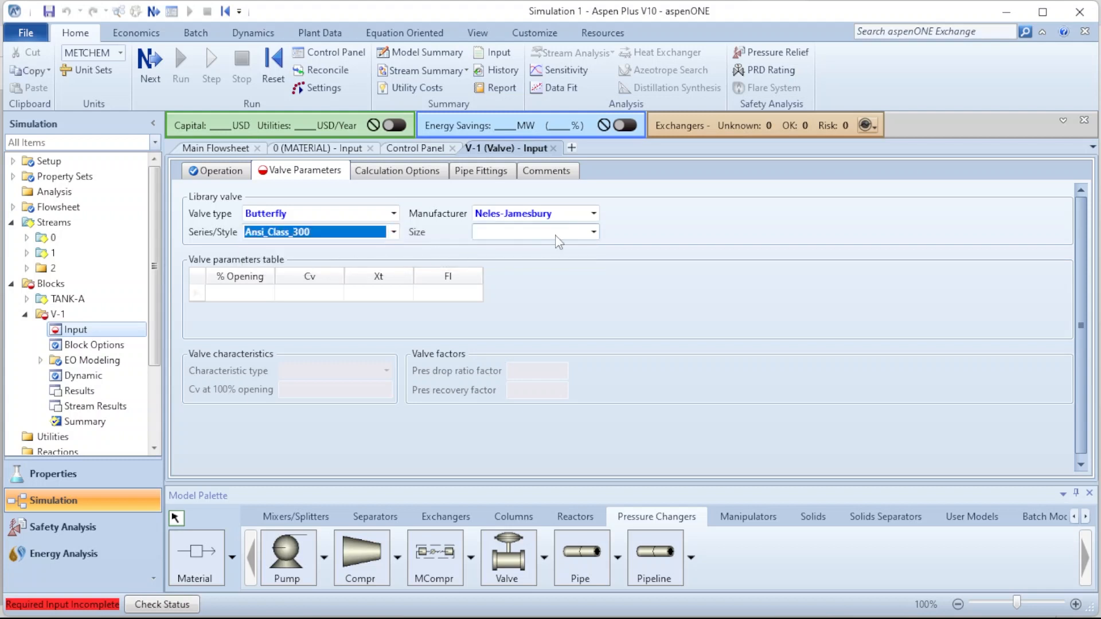
click(594, 236)
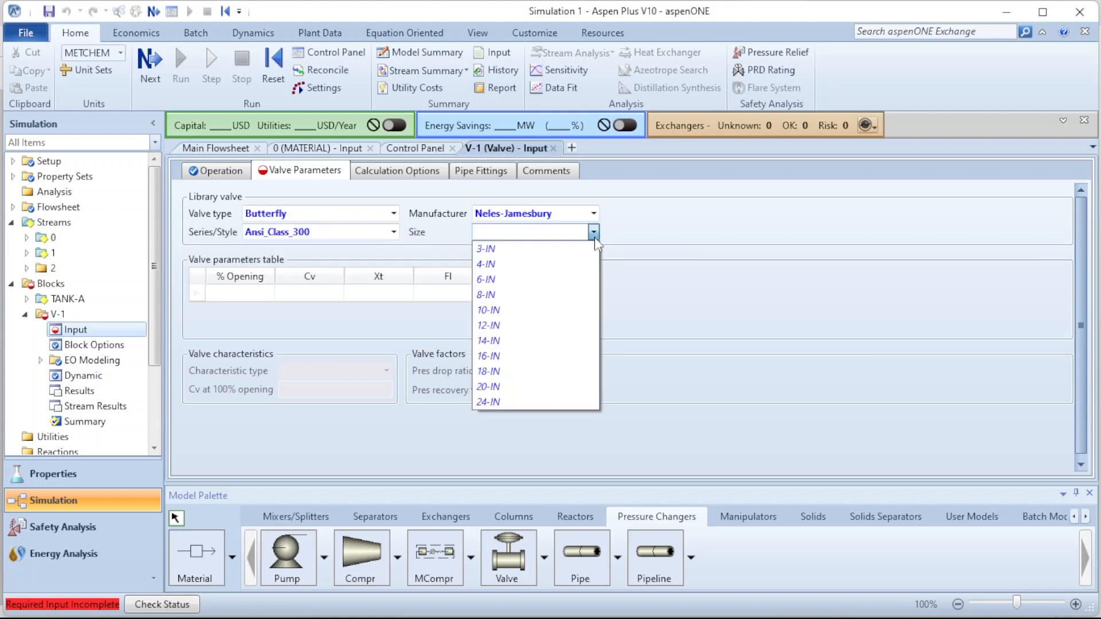
click(595, 236)
click(595, 233)
click(548, 249)
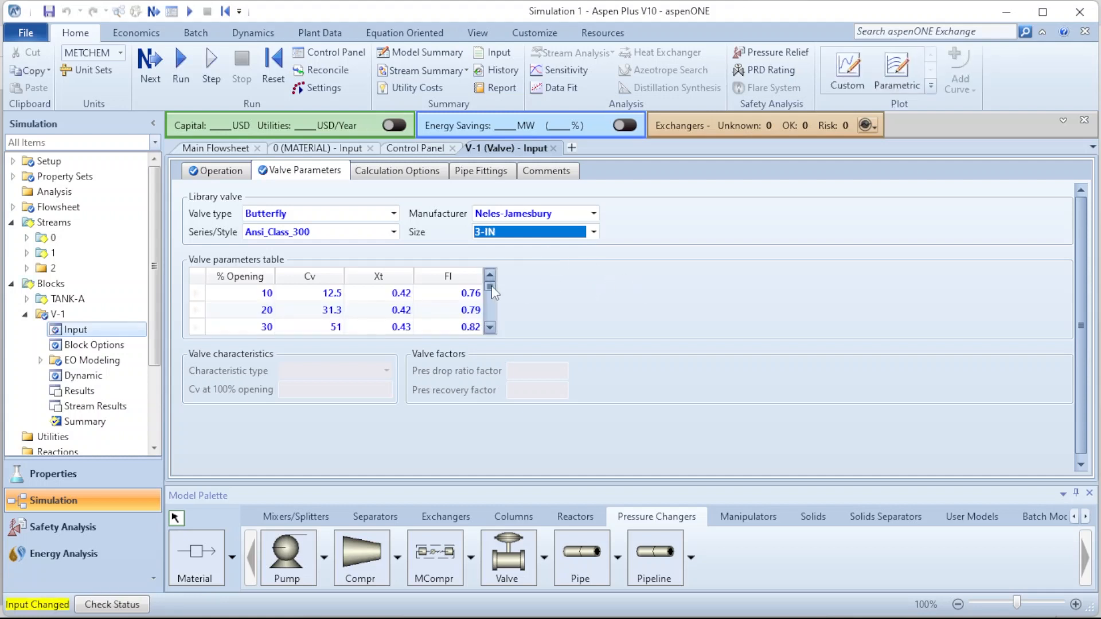
Review all rows of V-1's valve parameters table, through 100% opening and back to the first row
drag(491, 292, 494, 326)
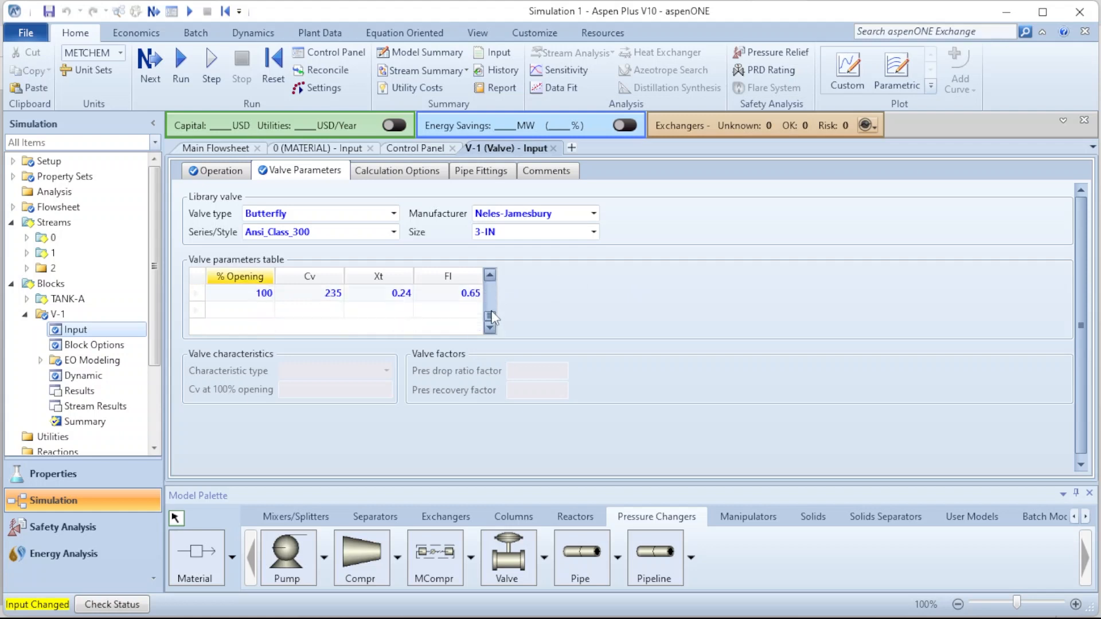
scroll(491, 318, up, 1)
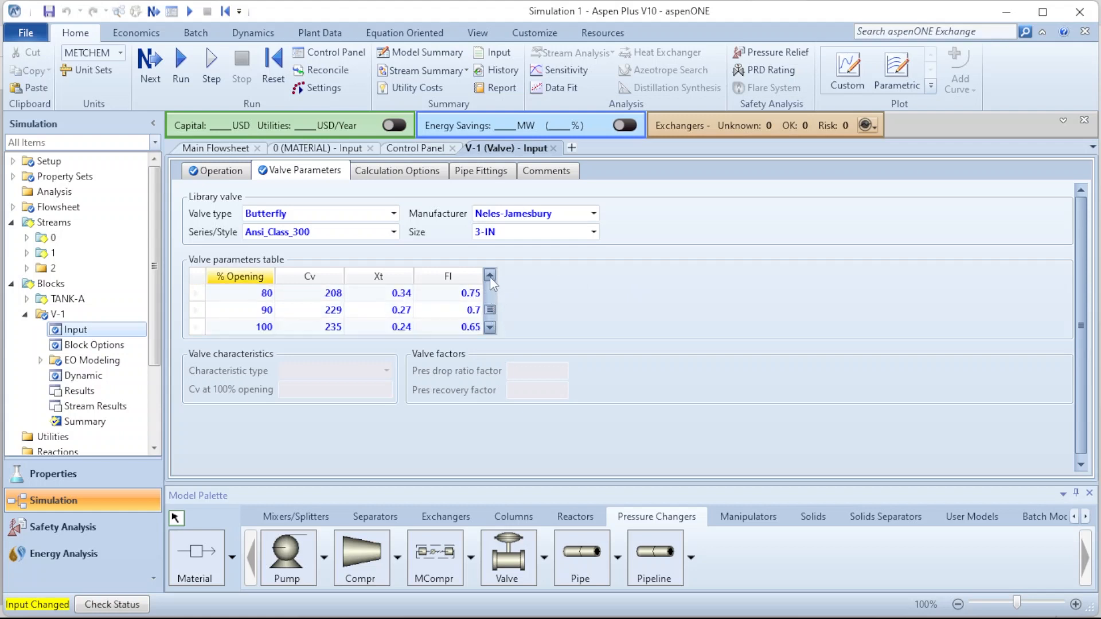
scroll(490, 276, up, 7)
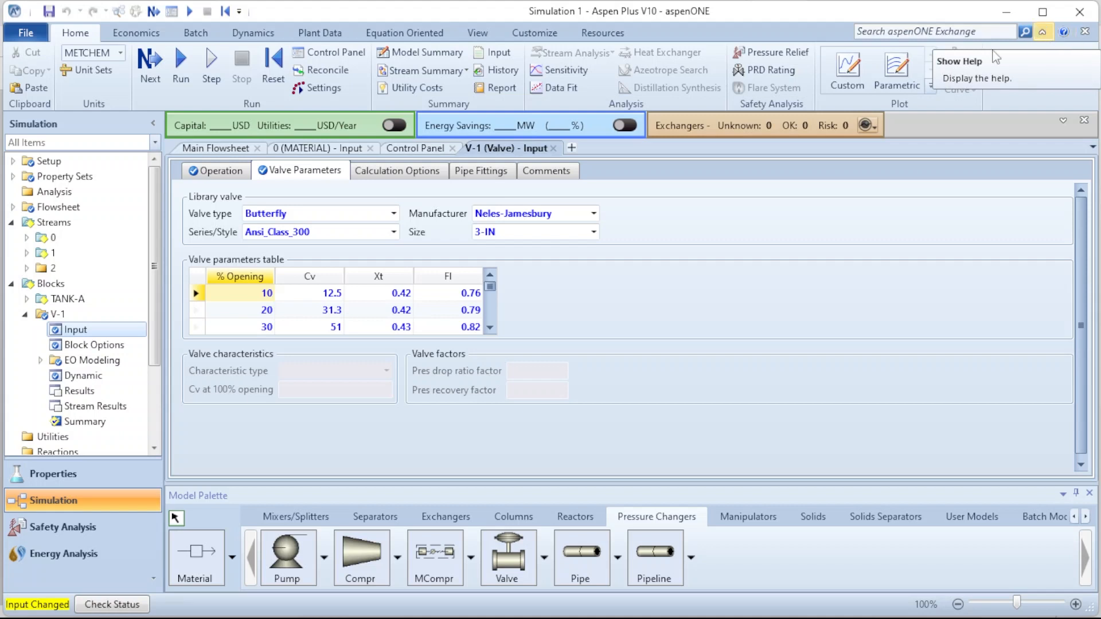
Consult the help topic on the Valve Parameters sheet for the Cv column, look through the help contents and close the help
click(312, 278)
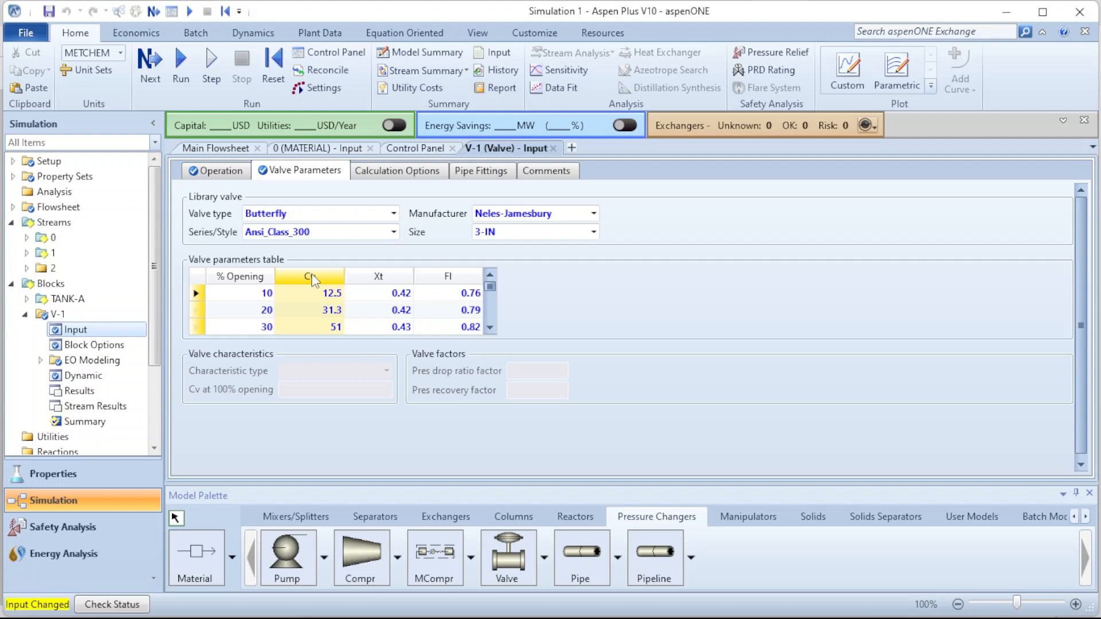
key(F1)
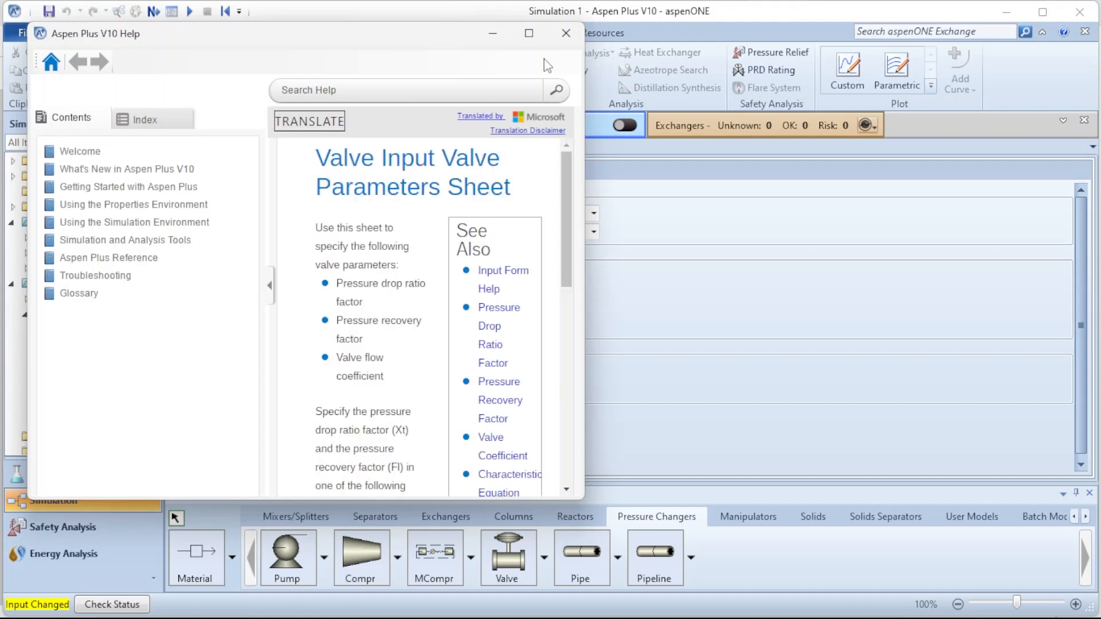
click(528, 34)
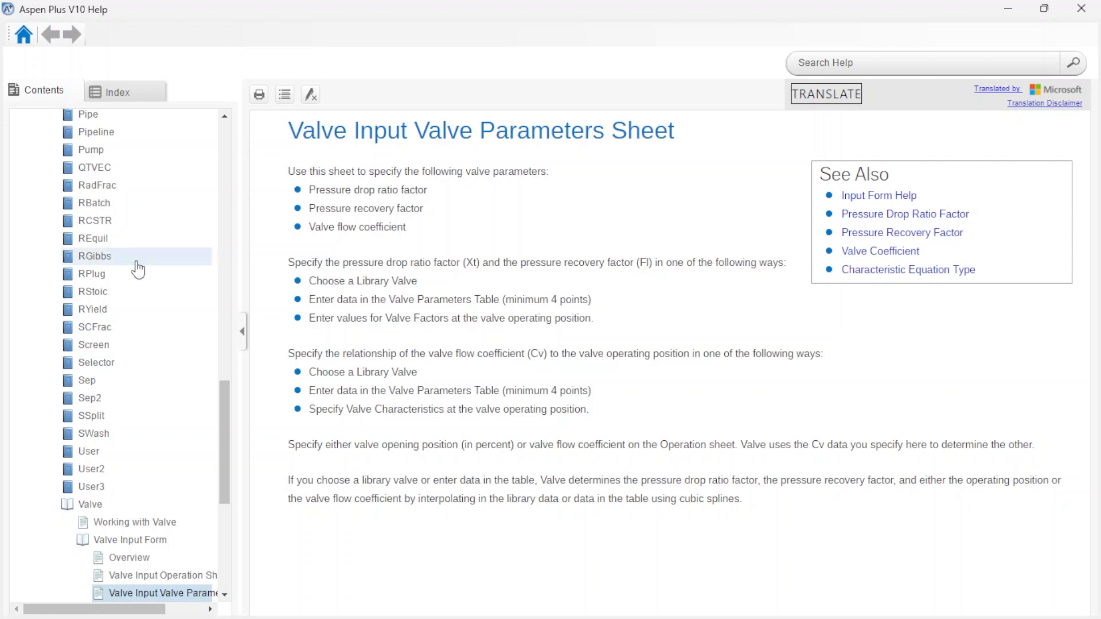
scroll(116, 244, up, 15)
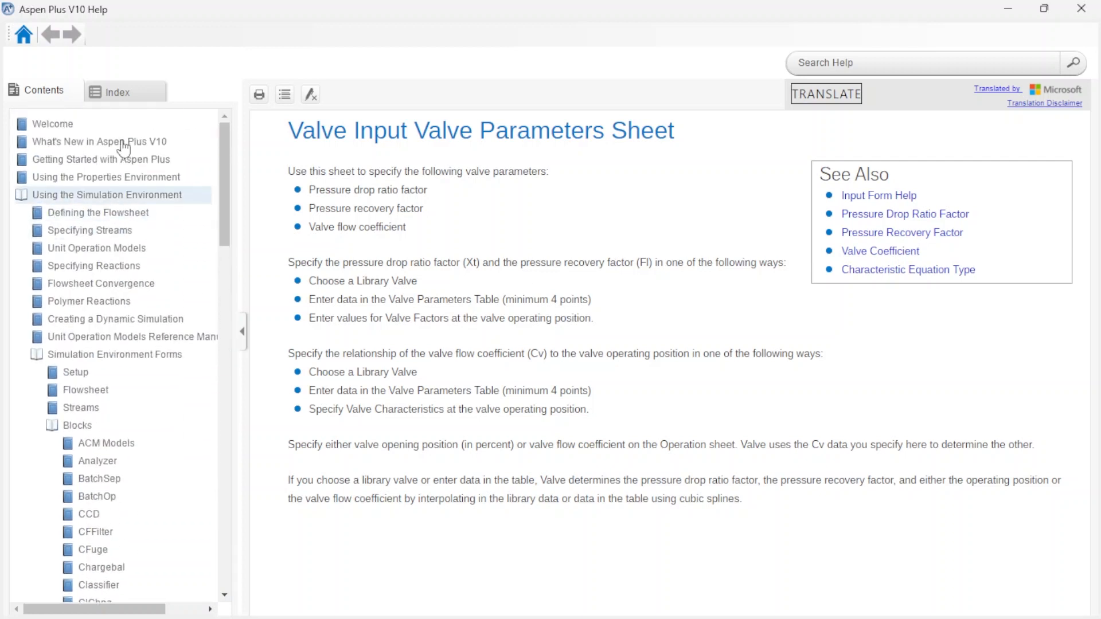
scroll(106, 475, down, 20)
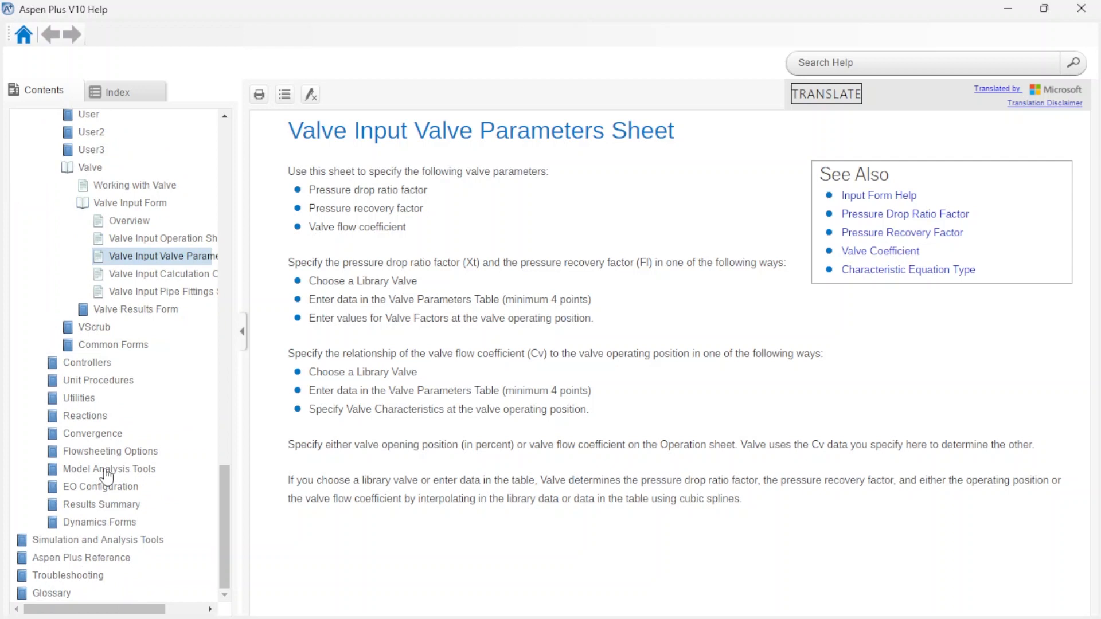
click(1068, 8)
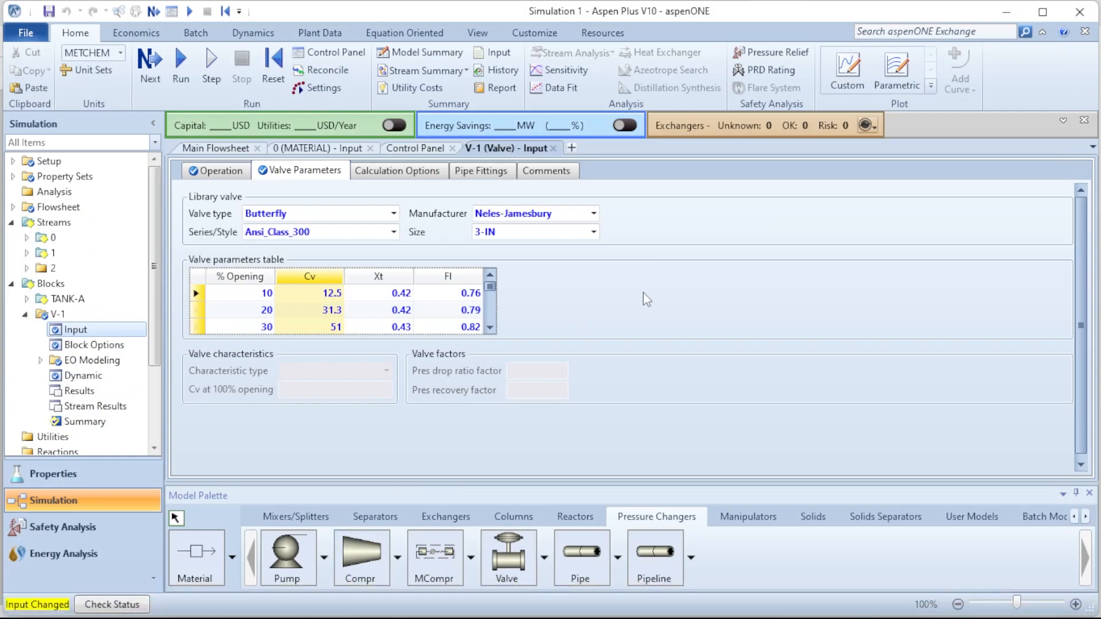
Review the Cv, Xt and Fl values in V-1's valve parameters table, from 10% to 60% opening
mouse_move(490, 287)
mouse_down()
mouse_move(488, 328)
mouse_move(490, 281)
mouse_up()
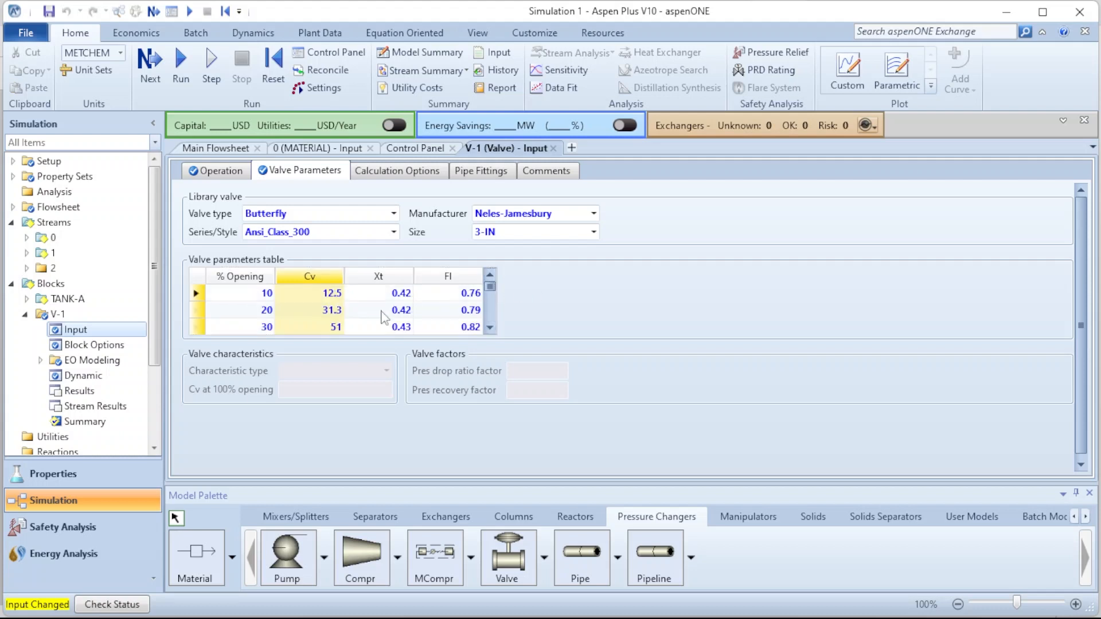
click(329, 295)
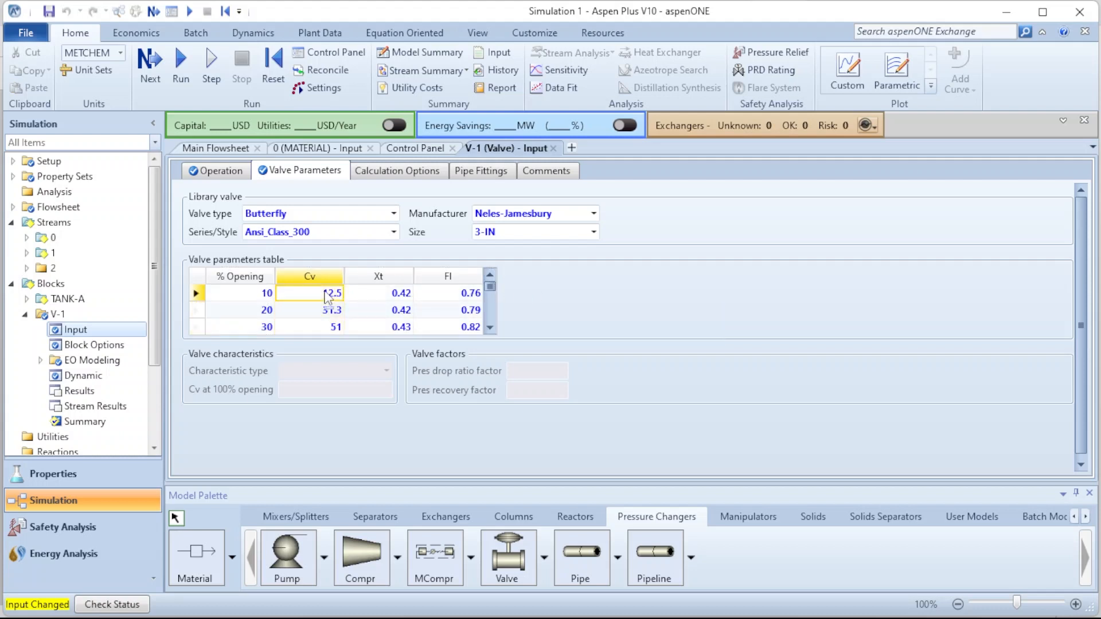
click(406, 298)
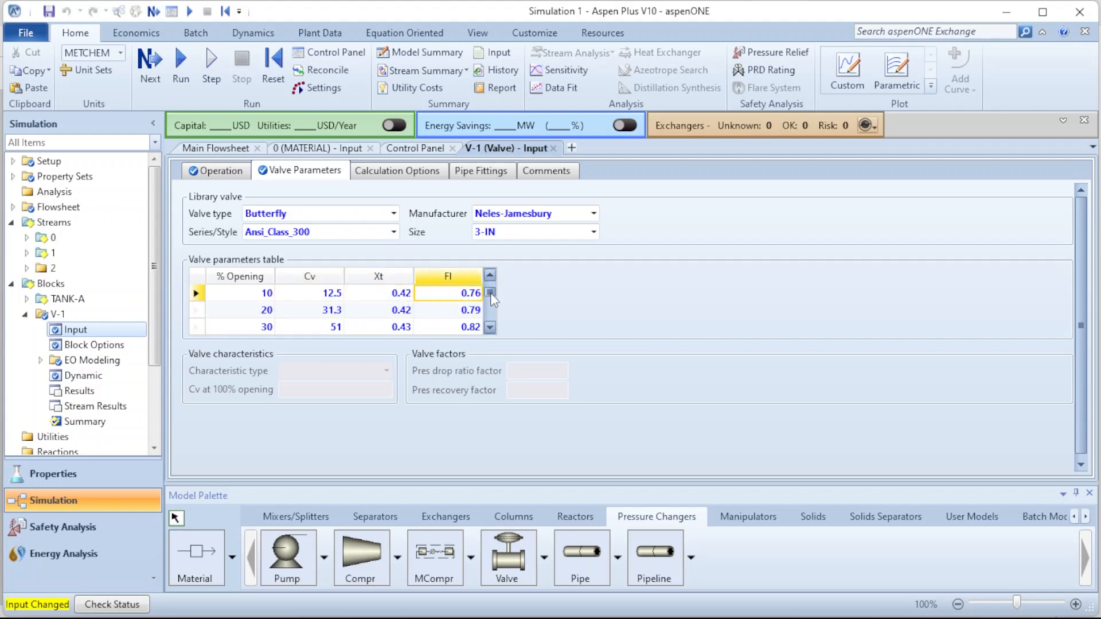
scroll(491, 294, down, 1)
click(489, 326)
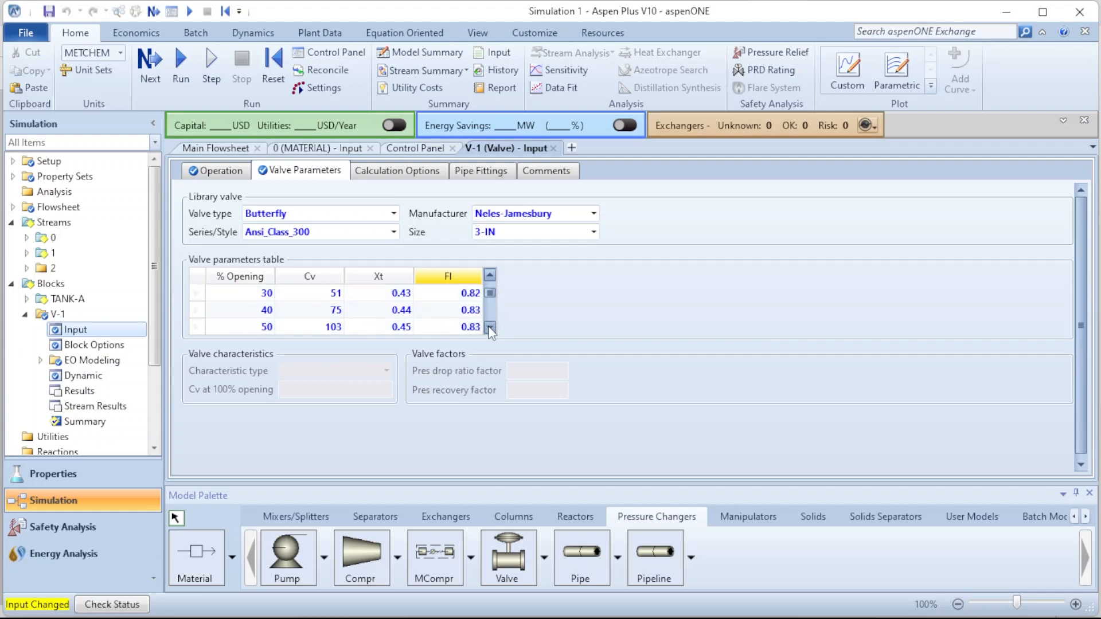
click(489, 326)
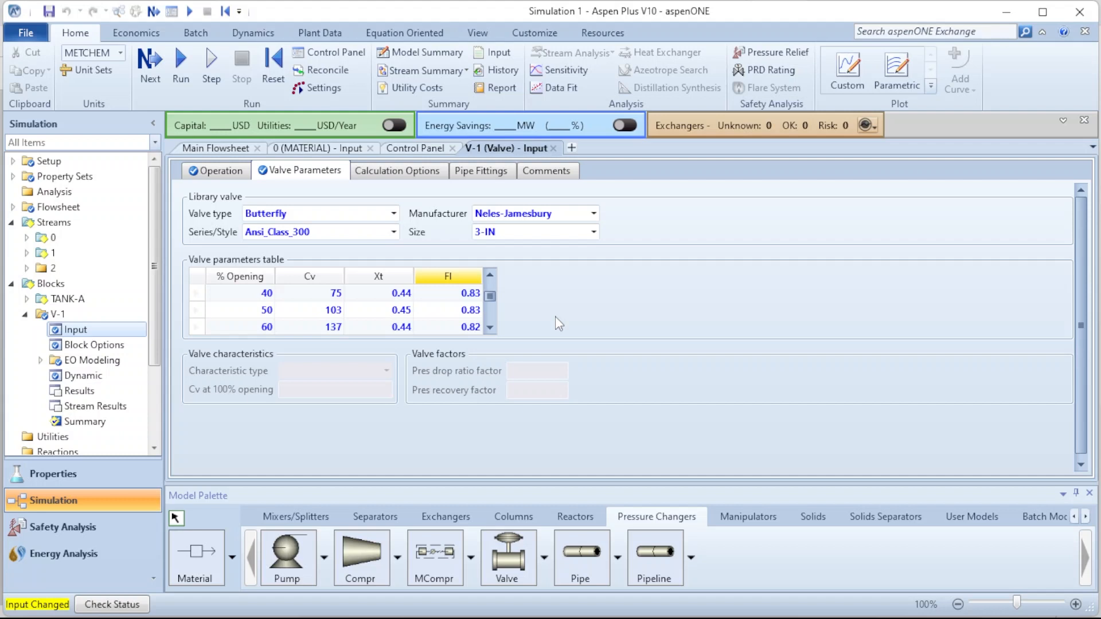
Enable the cavitation index calculation in V-1's calculation options and run the simulation
click(405, 184)
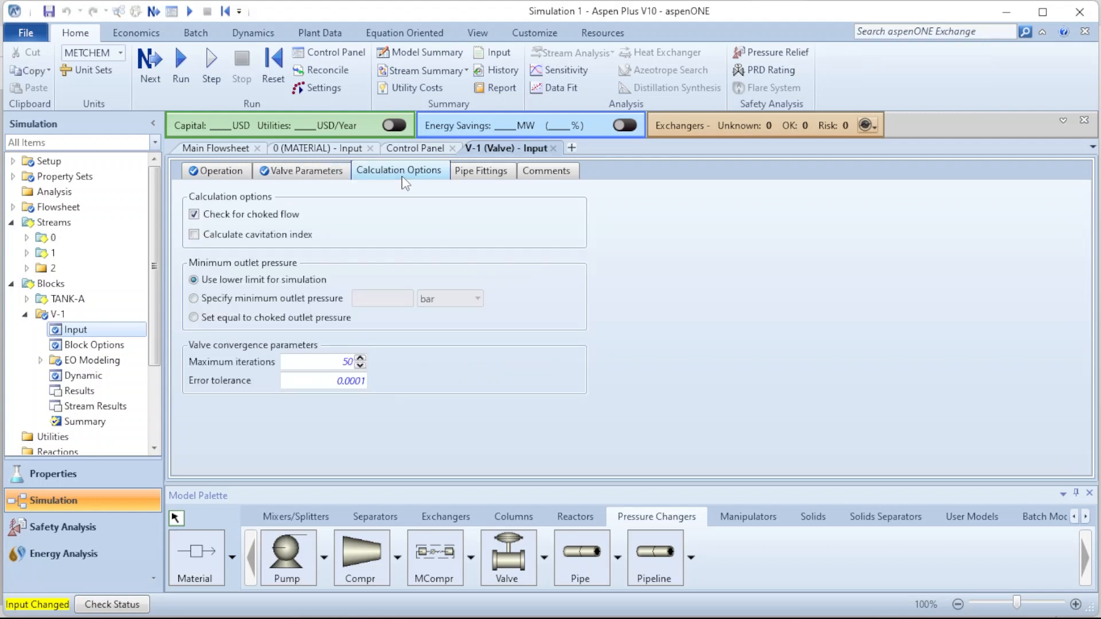
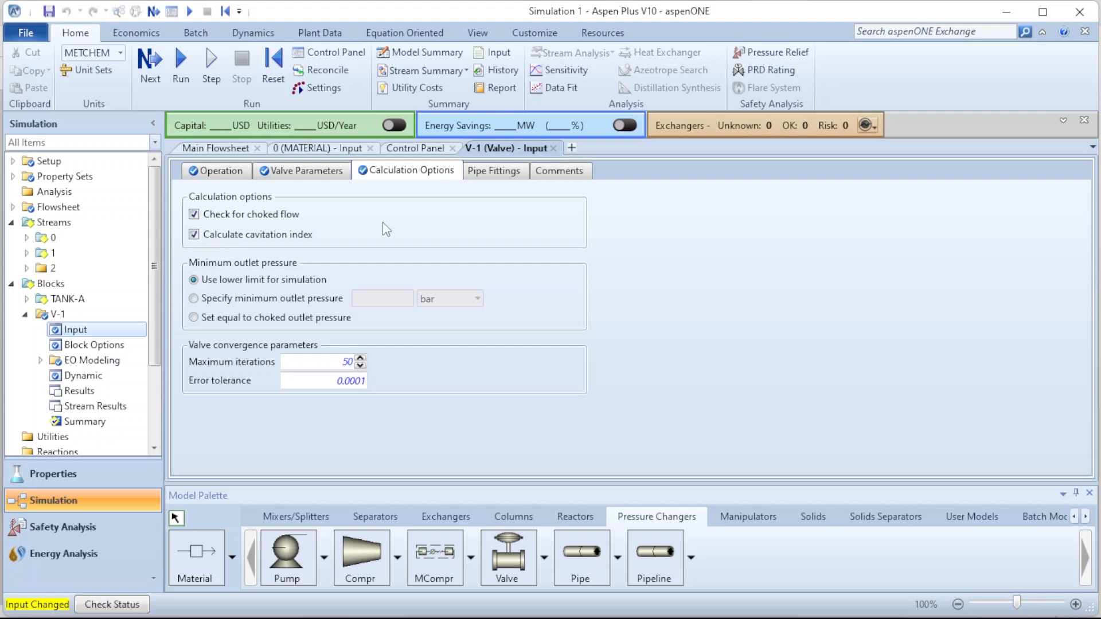
click(148, 72)
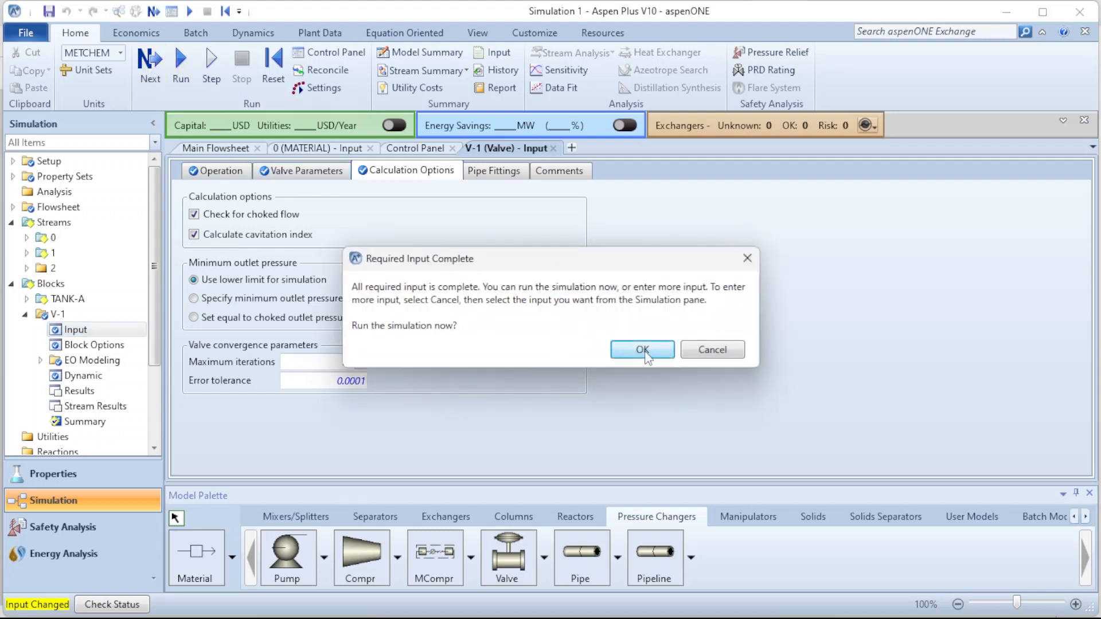
click(644, 351)
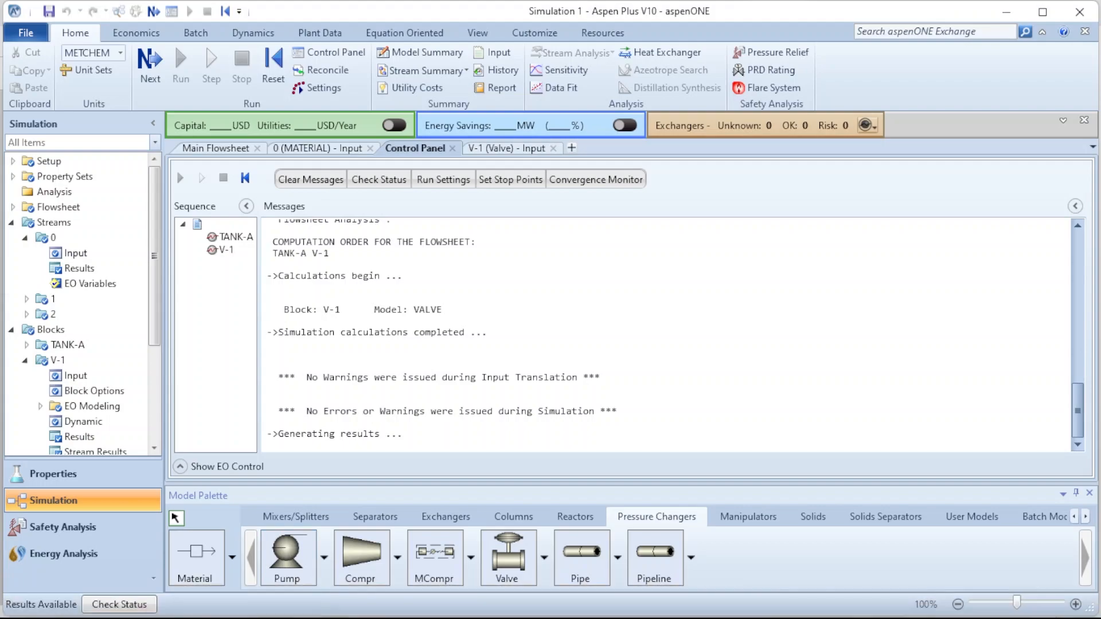
Switch to the Google Meet call, dismiss the raised-hands notification and return to Aspen Plus
click(377, 608)
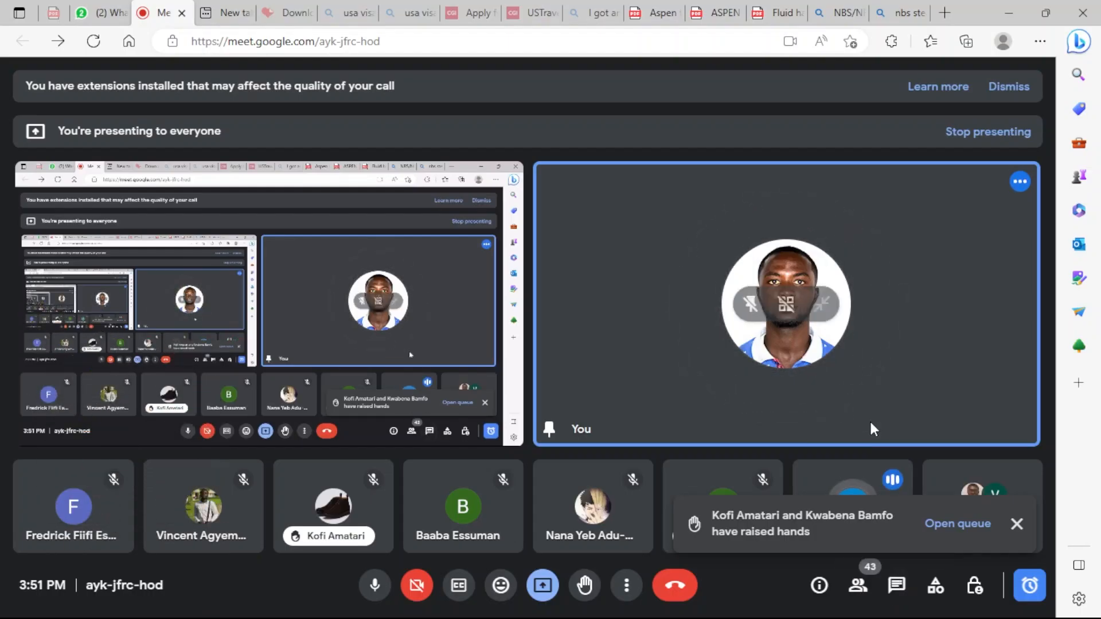
click(1017, 524)
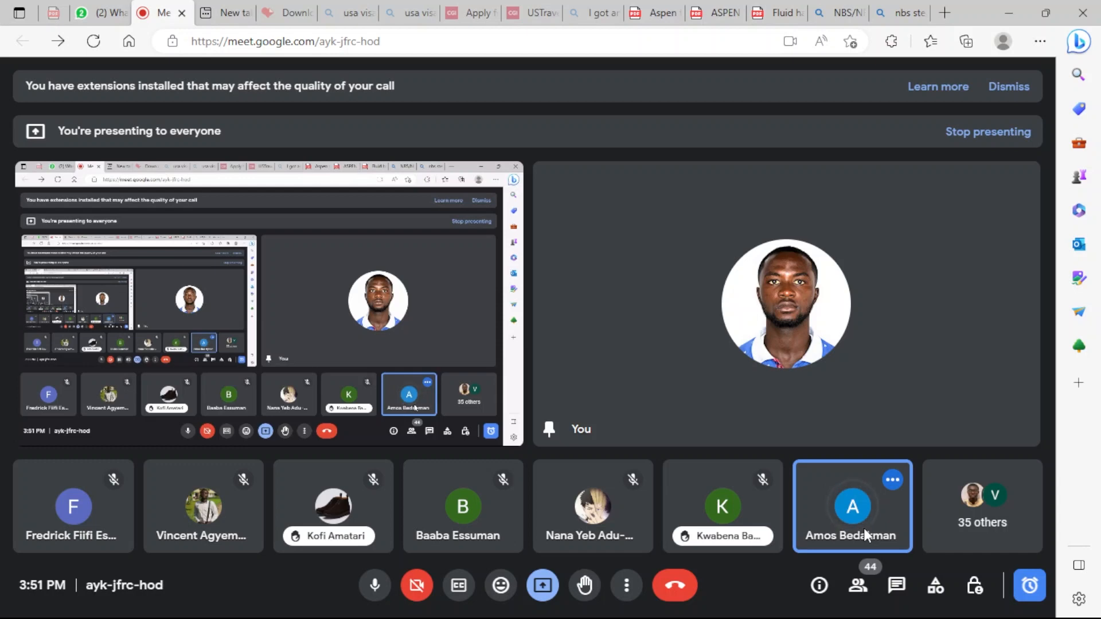
mouse_move(813, 599)
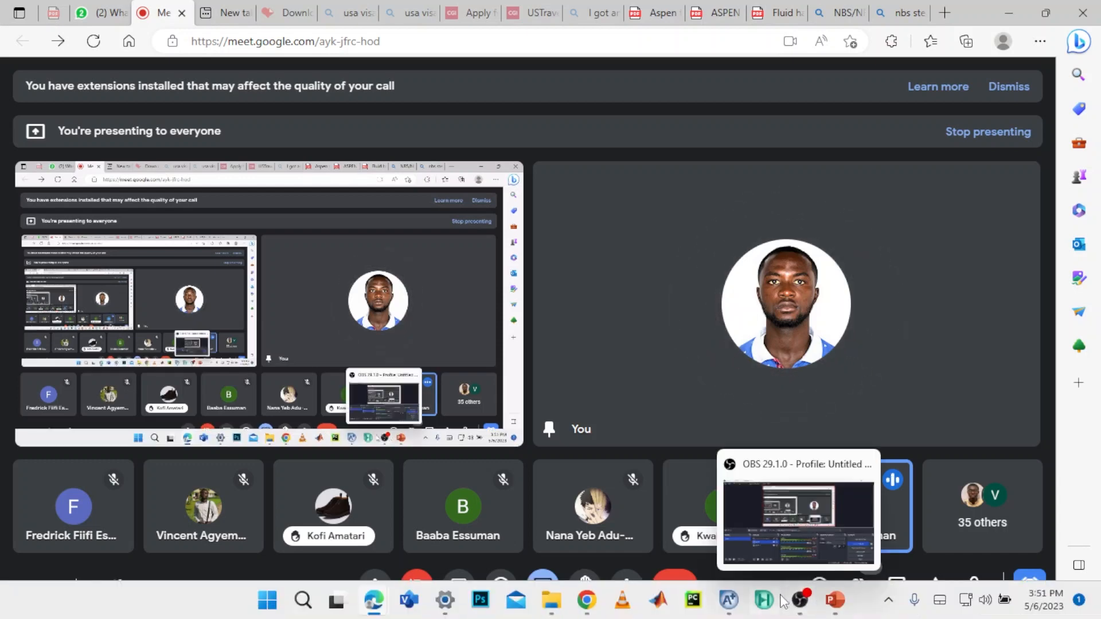
mouse_move(729, 600)
click(817, 498)
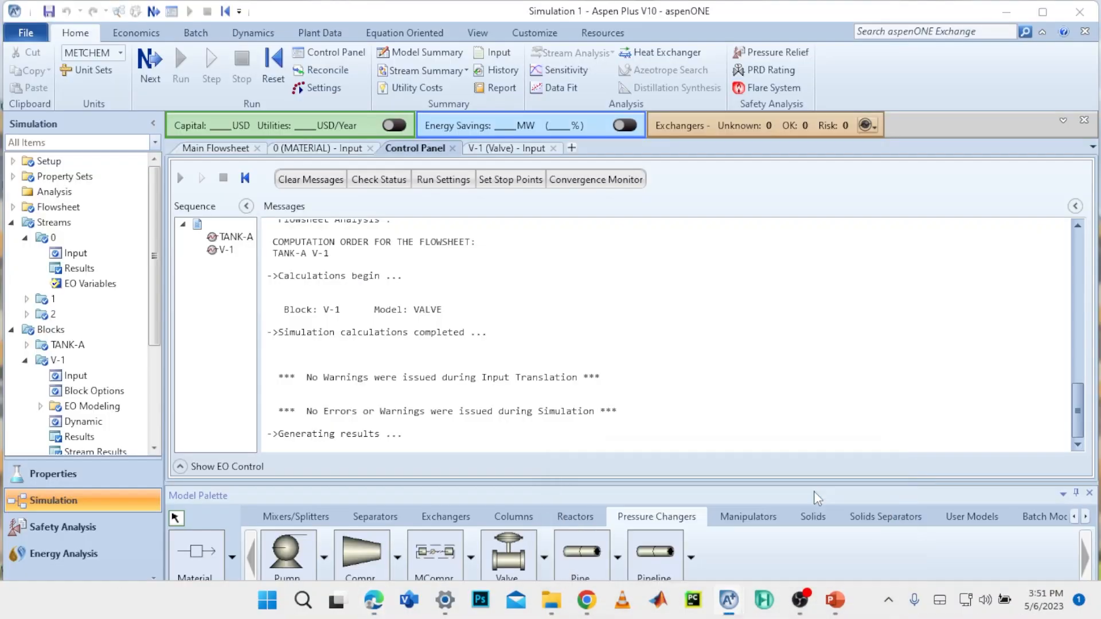
Reopen V-1 from the main flowsheet and review its operation settings and valve parameters
click(229, 151)
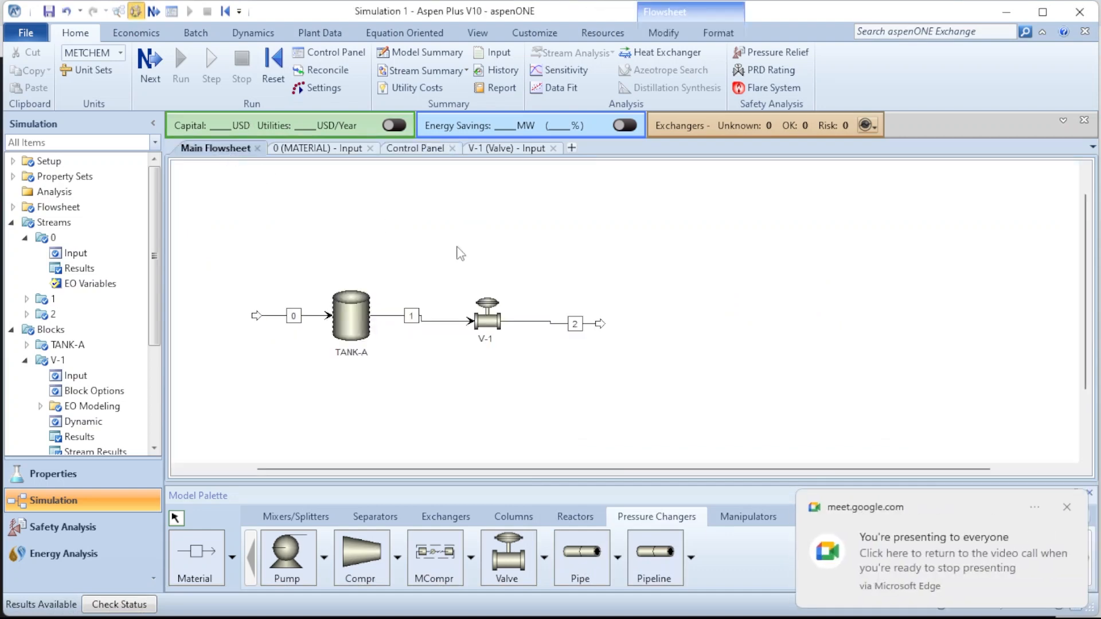
double_click(497, 323)
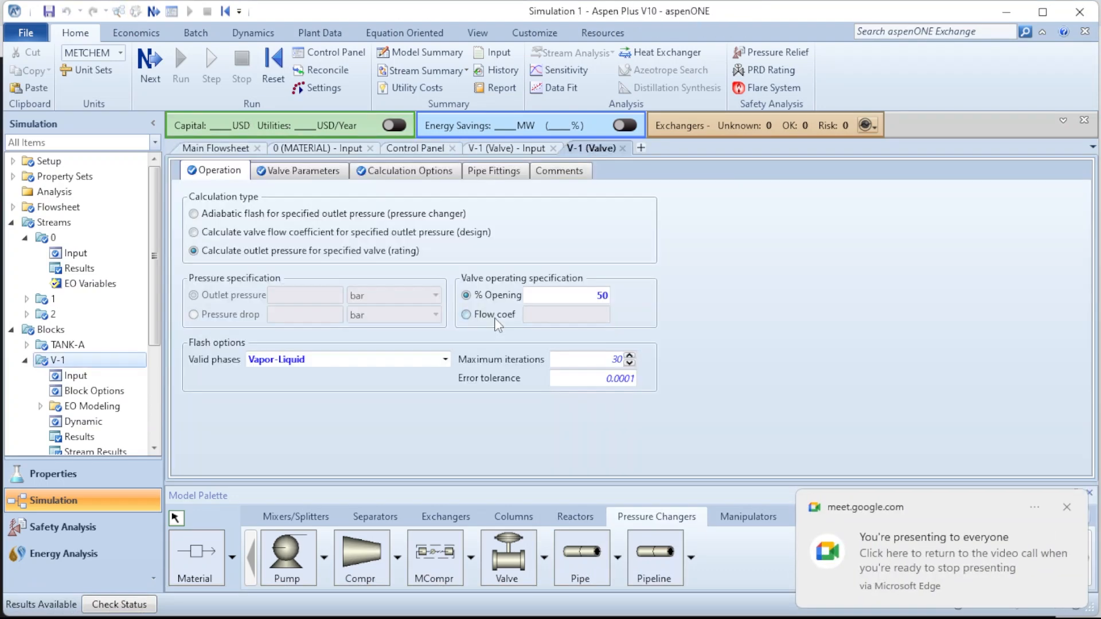
click(290, 176)
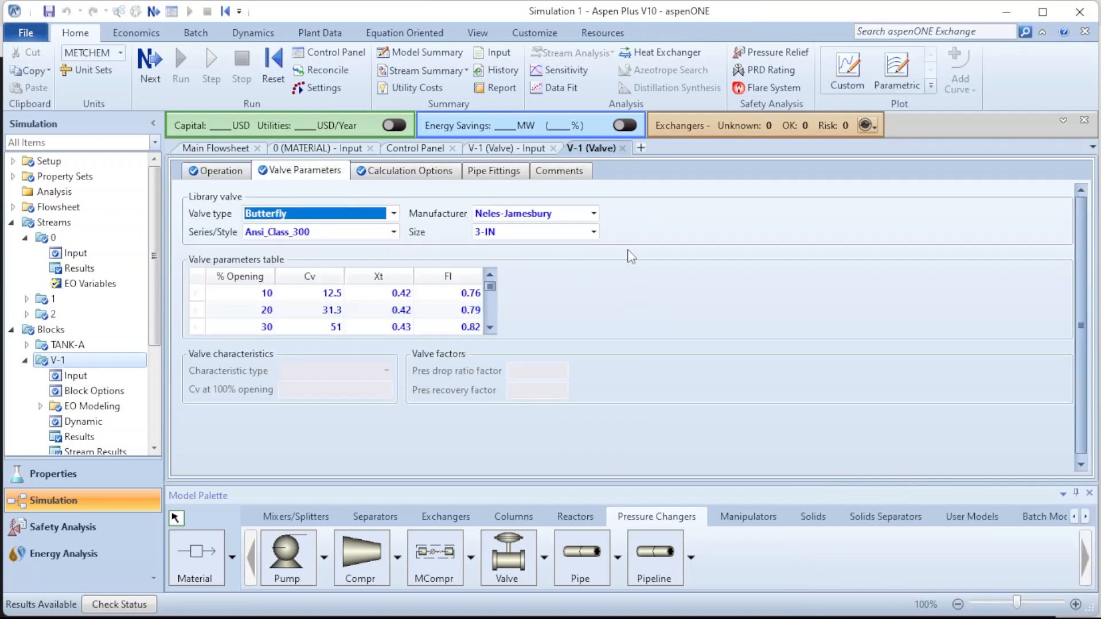
click(679, 260)
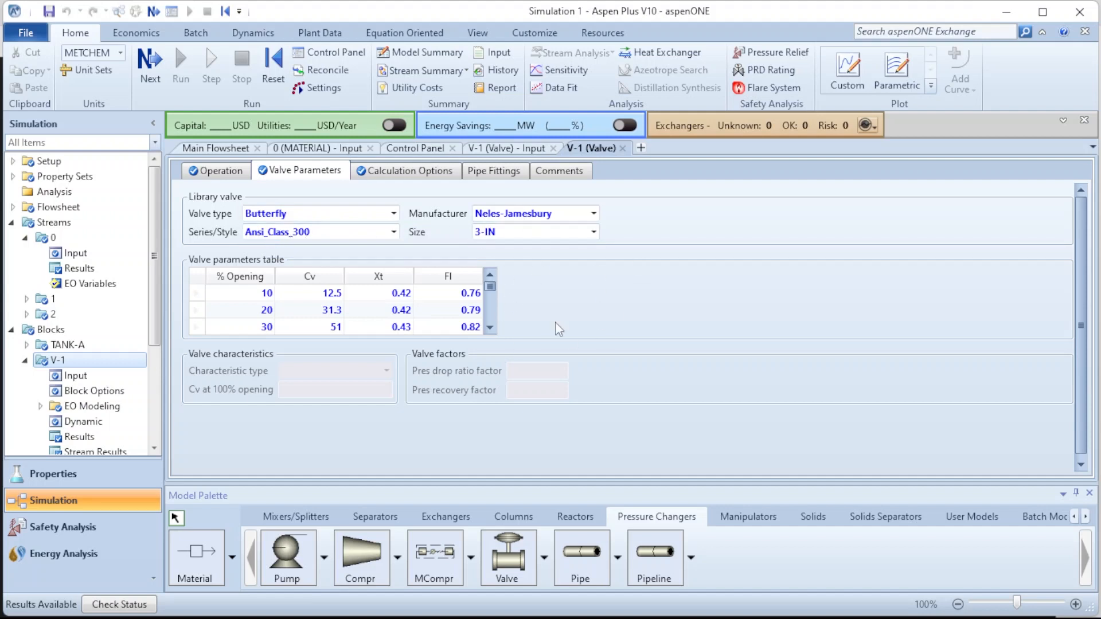
click(490, 275)
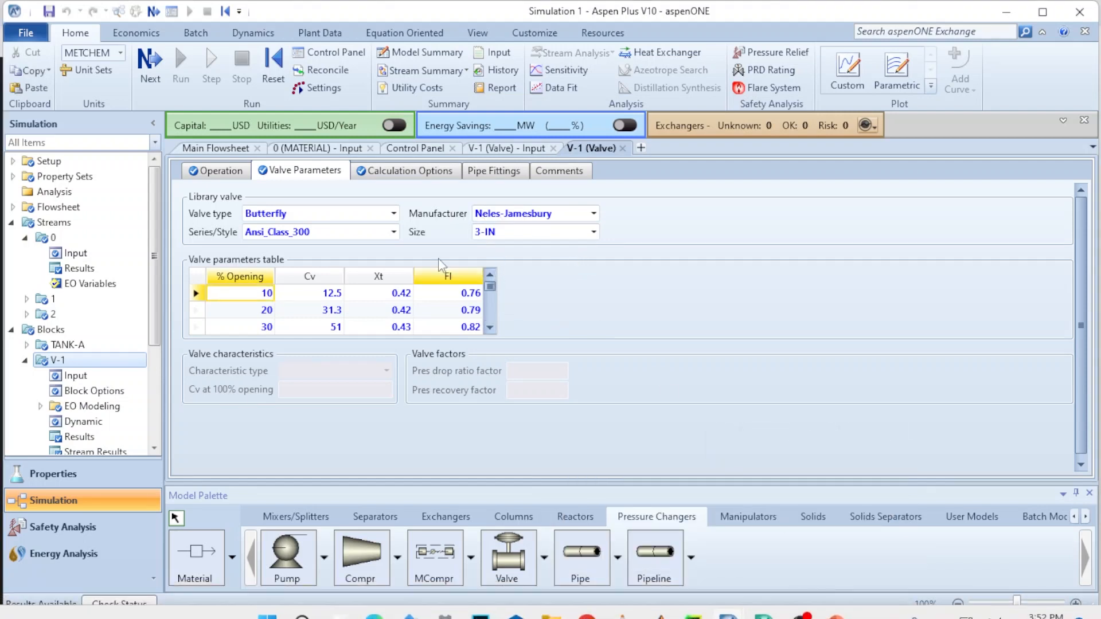
Close the duplicate V-1 input form and return to the main flowsheet
click(536, 149)
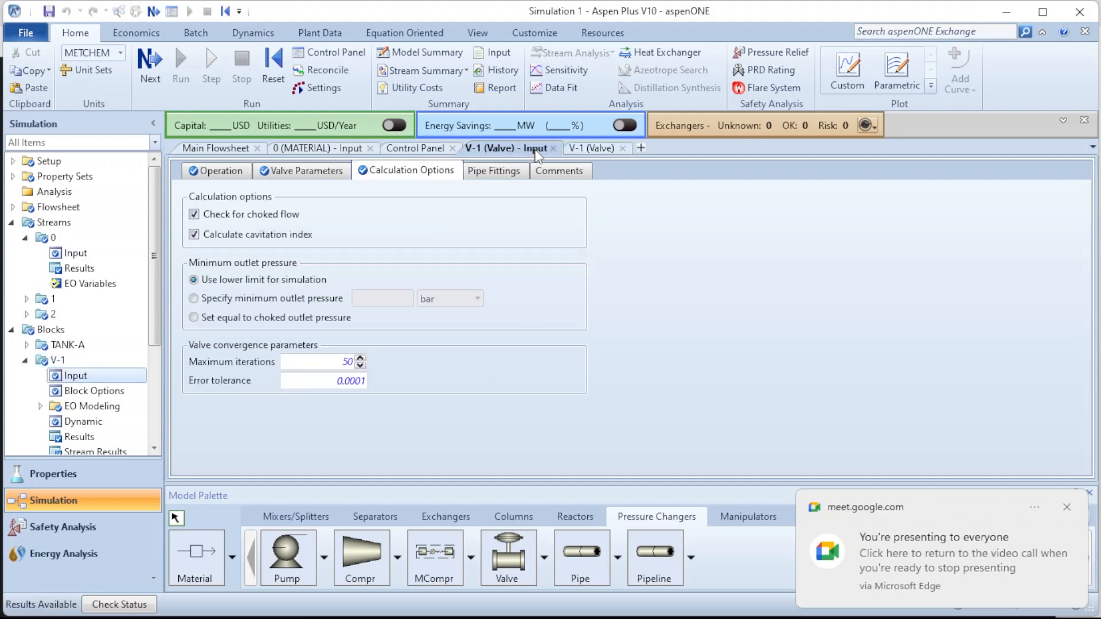
click(553, 148)
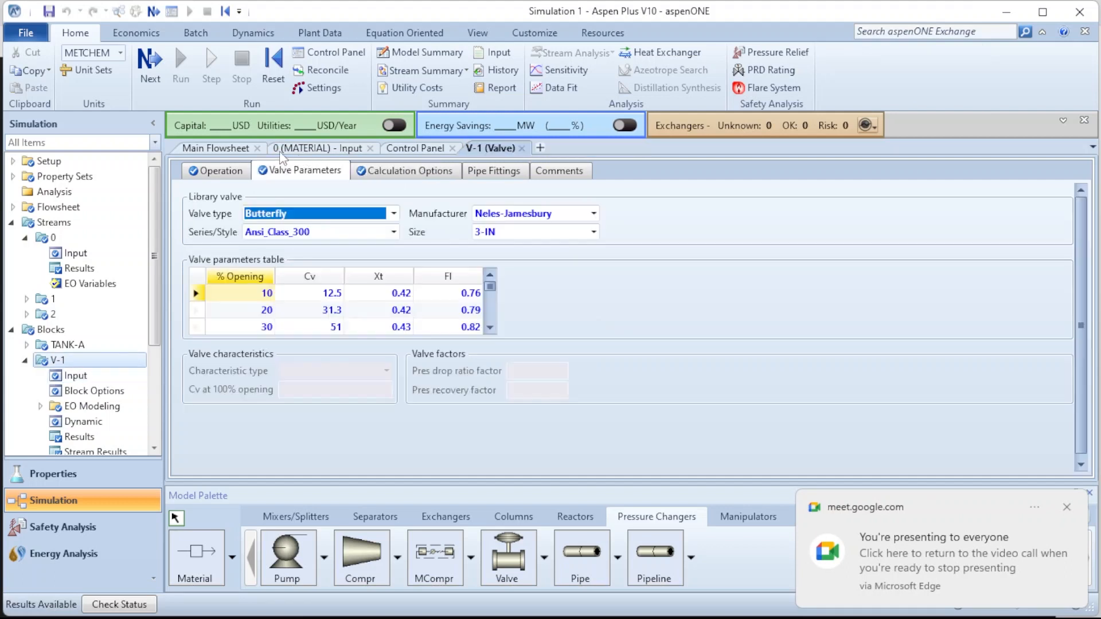
click(236, 150)
Select every block and stream on the flowsheet and align them
click(706, 320)
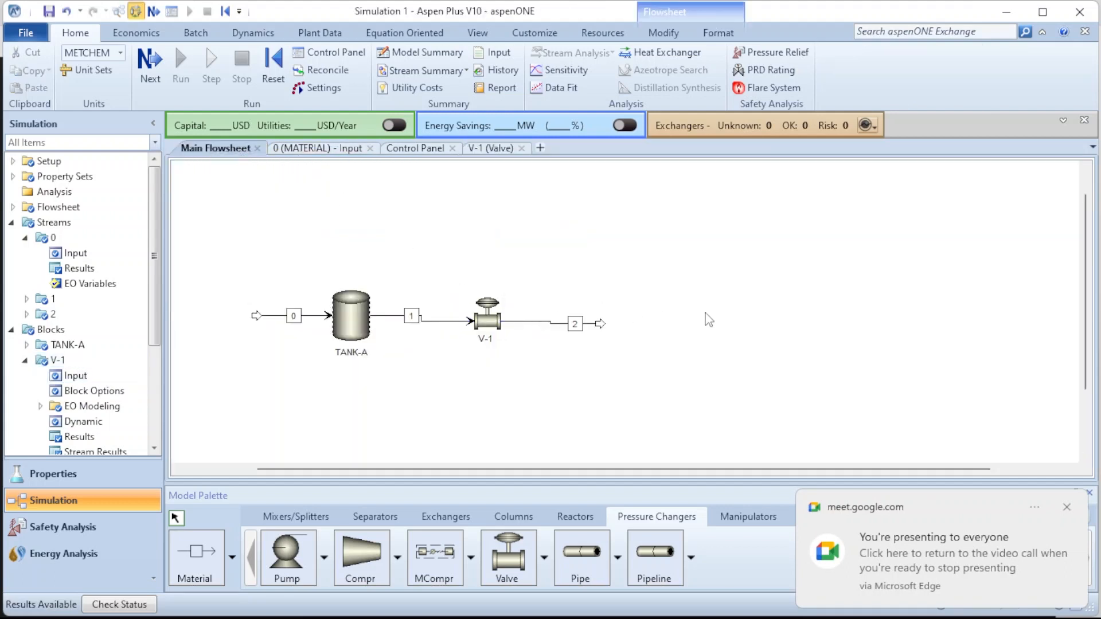
key(ctrl+a)
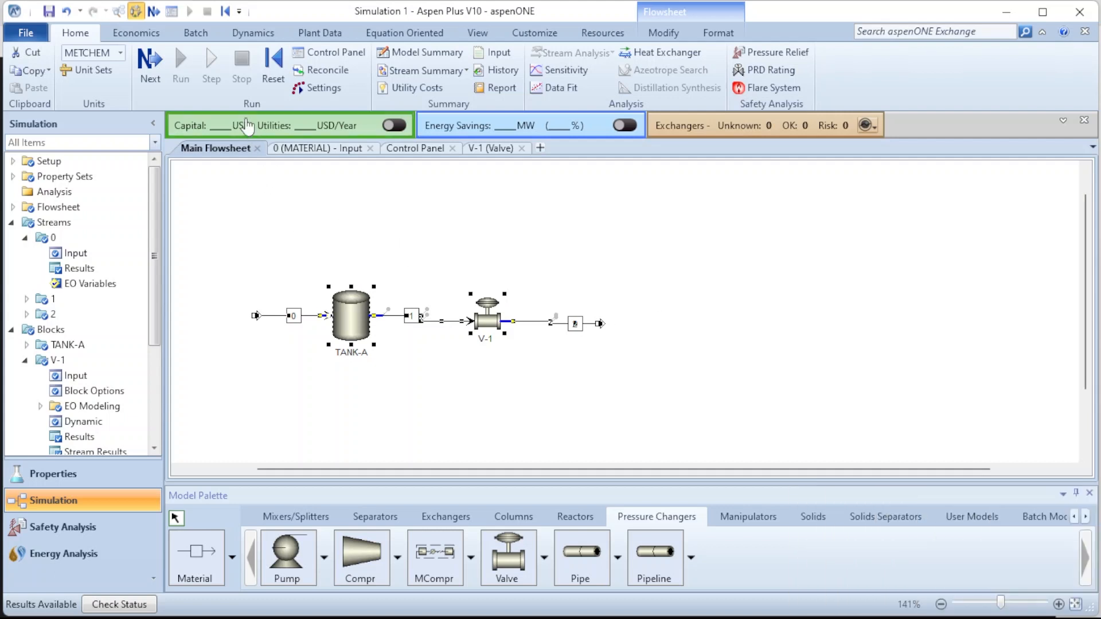
click(663, 34)
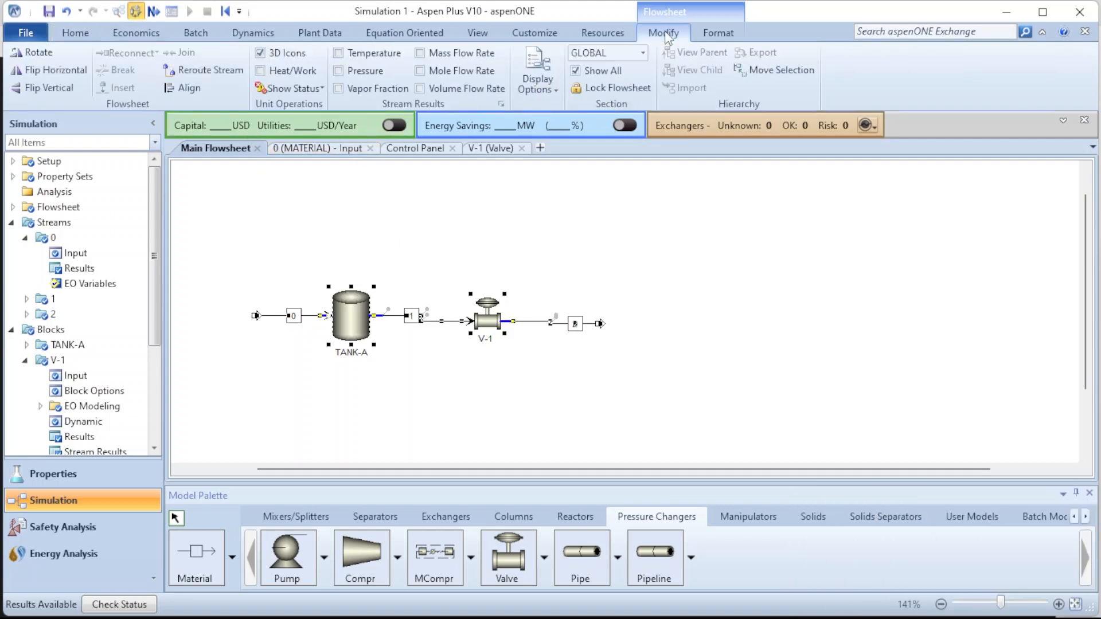
click(196, 93)
click(688, 304)
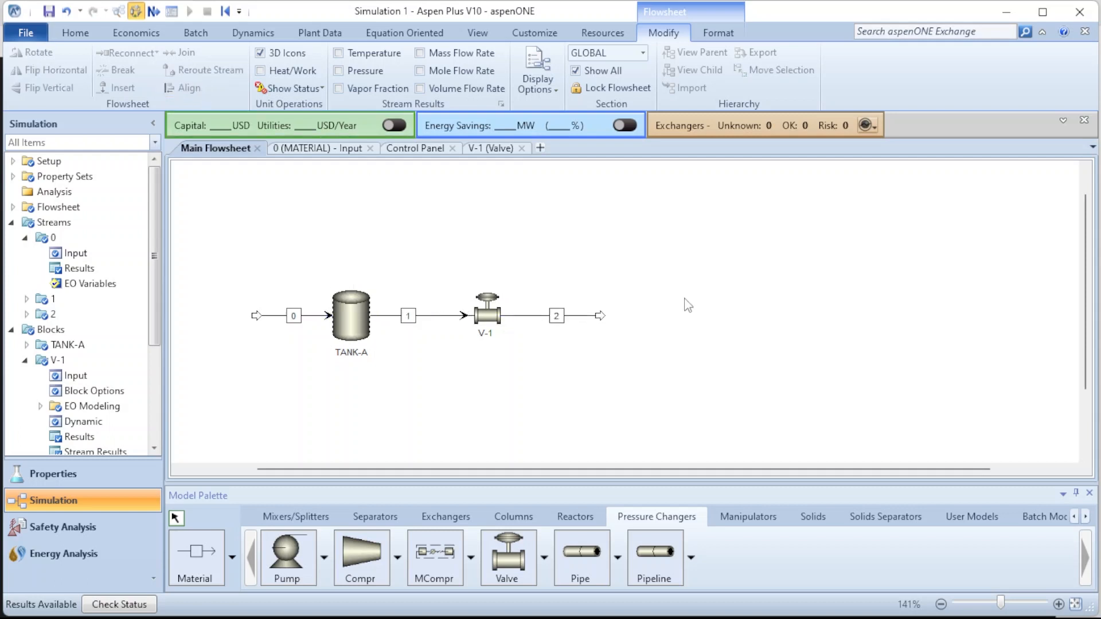
Display the stream pressures on the flowsheet and hide them again
click(338, 71)
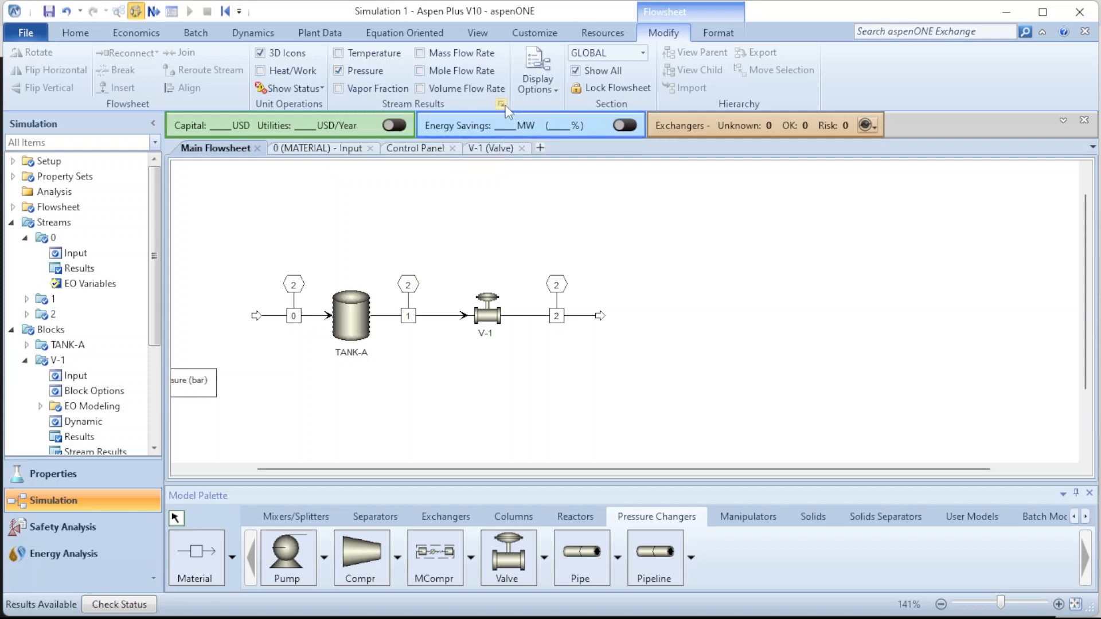
click(338, 70)
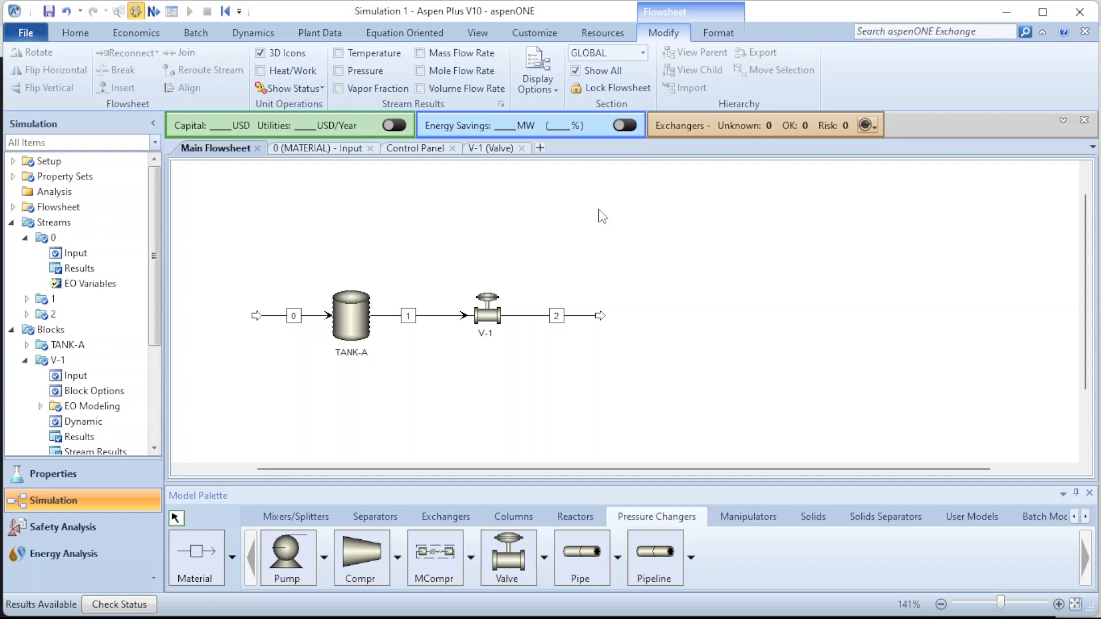
Open the stream summary for all streams and look through the material results
click(77, 34)
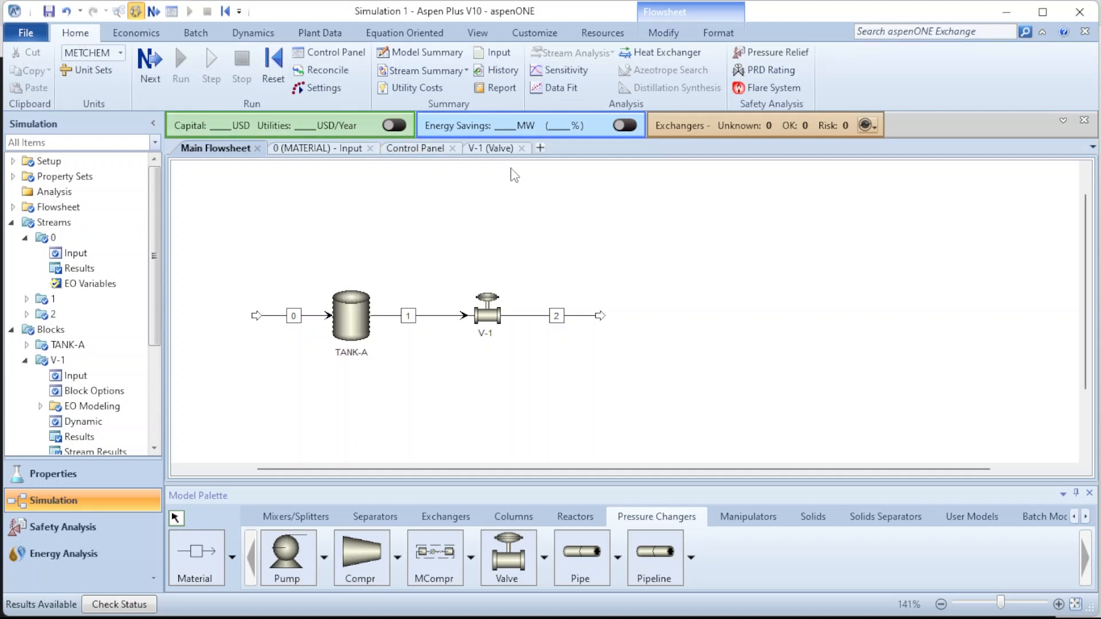
click(466, 70)
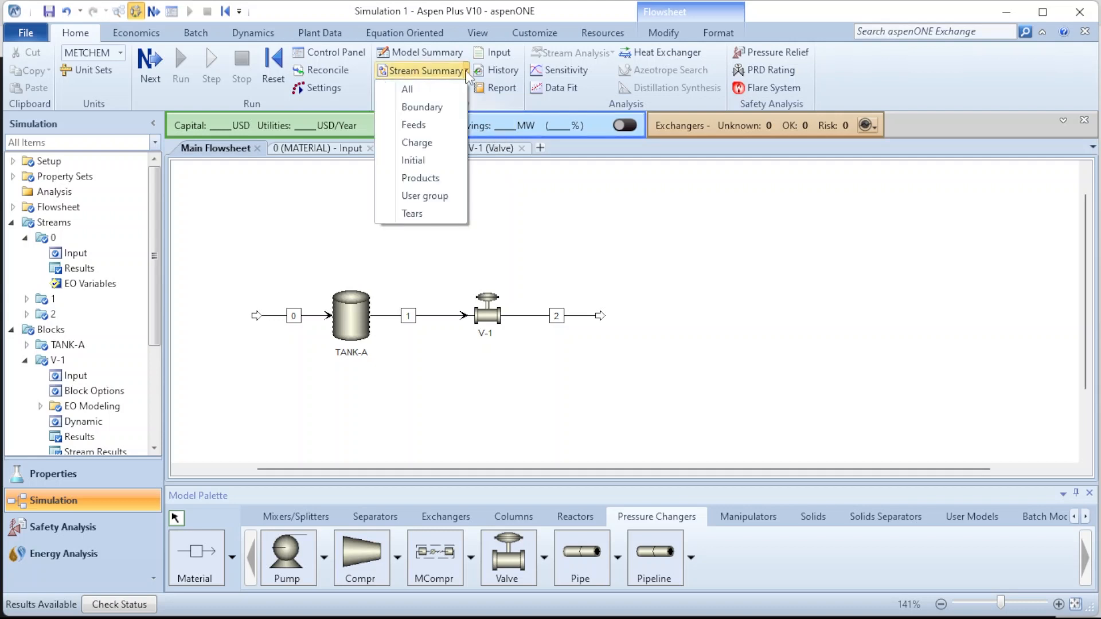
click(432, 95)
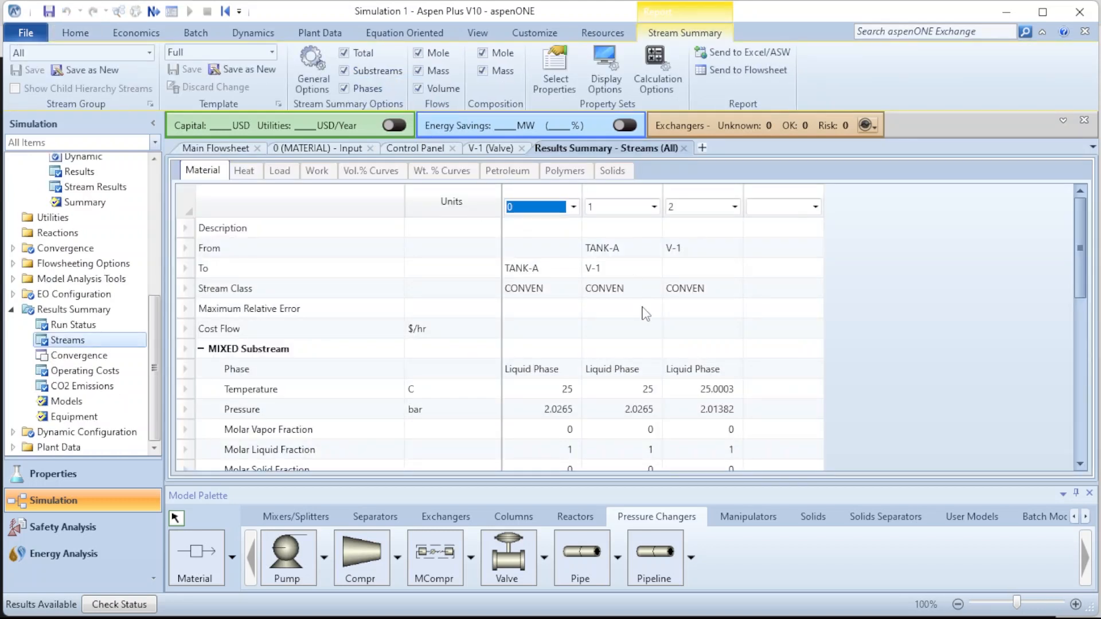
scroll(645, 313, down, 3)
scroll(645, 312, up, 3)
scroll(591, 423, down, 2)
scroll(592, 423, up, 2)
scroll(595, 424, down, 1)
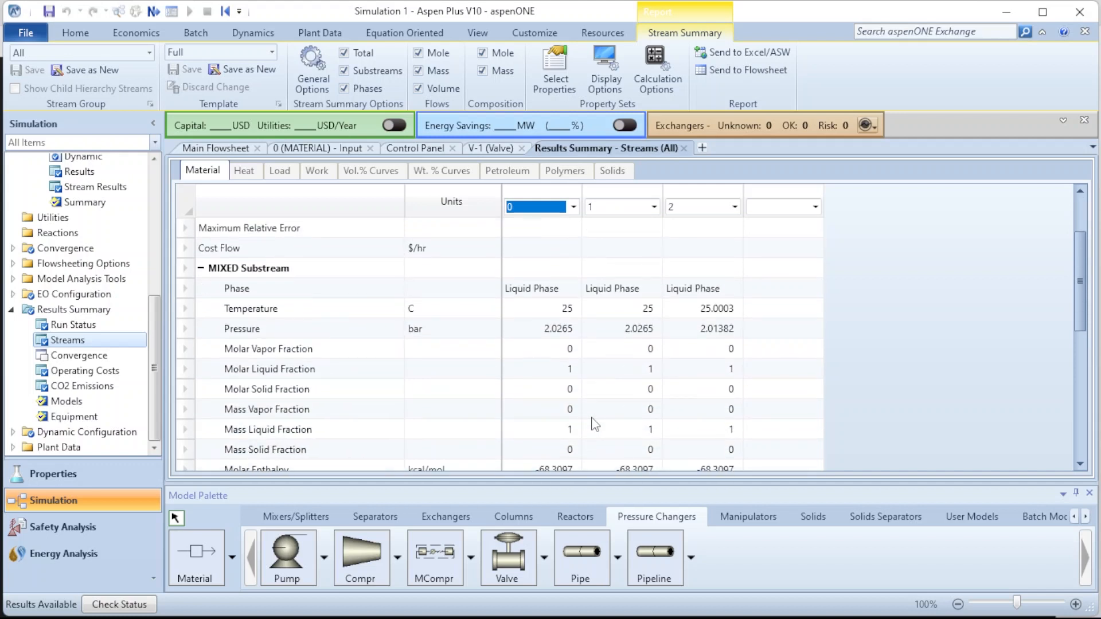
Set the pressure unit in the stream results to atm, check stream 2's pressure and return to the main flowsheet
click(495, 334)
click(494, 331)
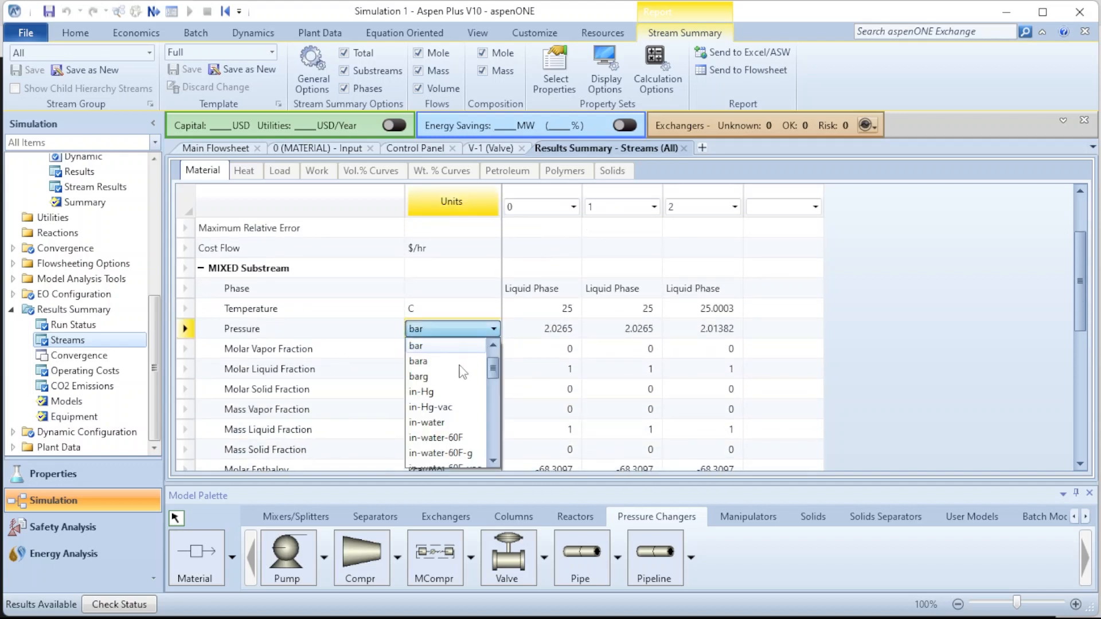
scroll(464, 371, up, 1)
click(417, 346)
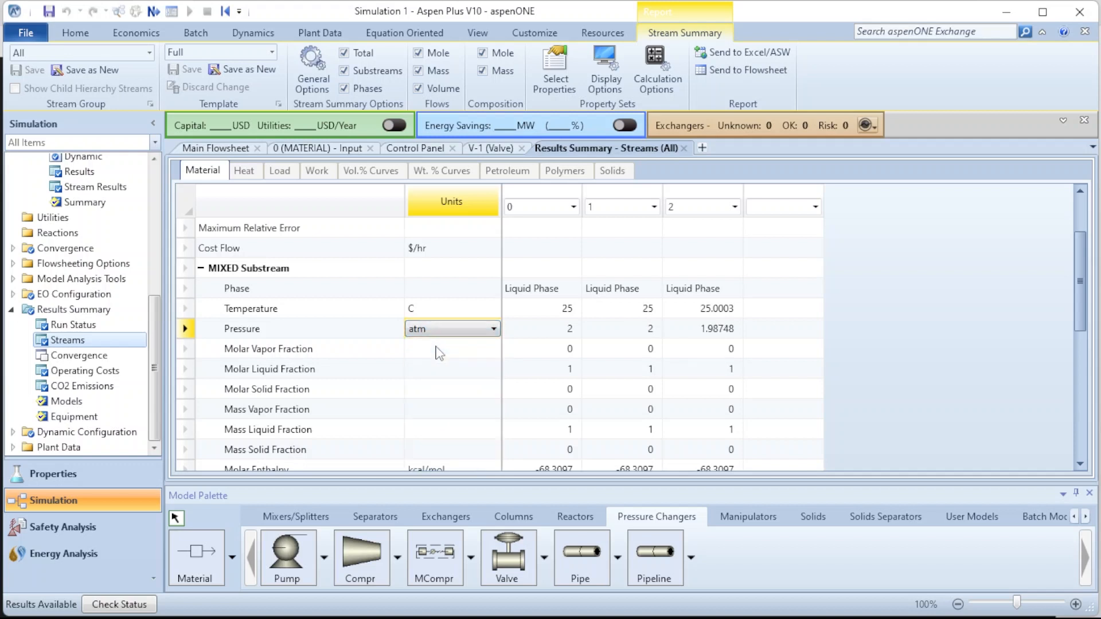
click(820, 335)
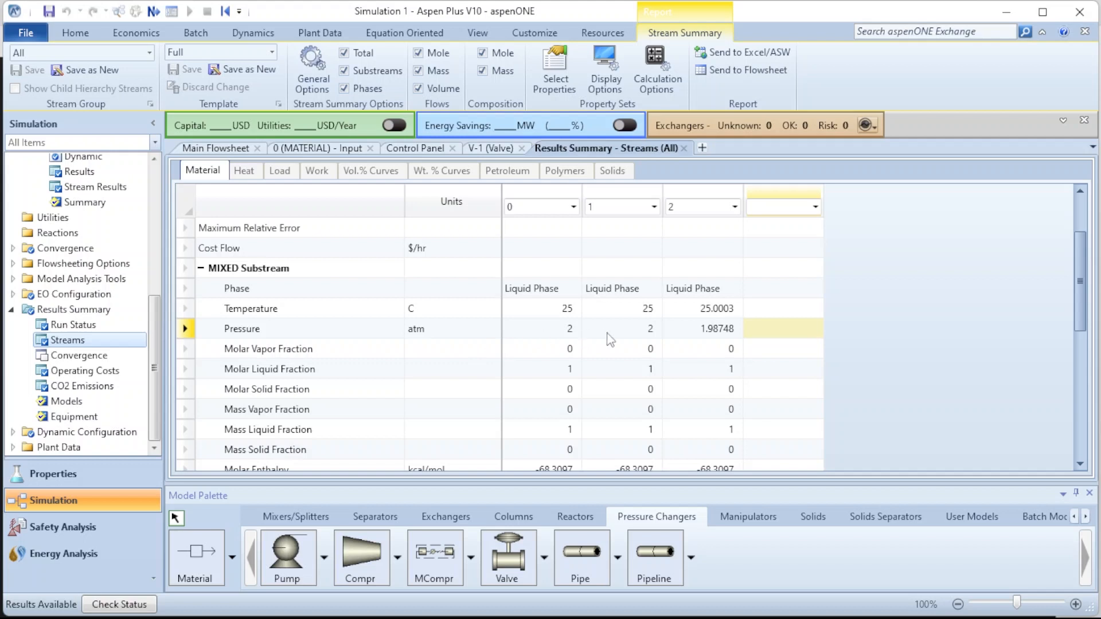
click(732, 338)
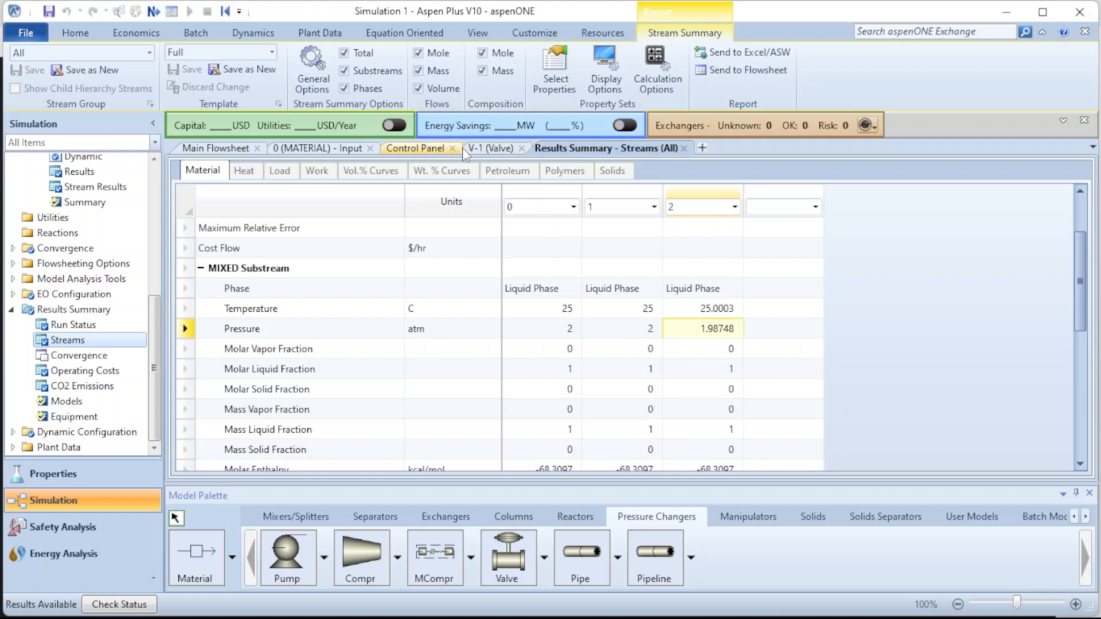
click(234, 148)
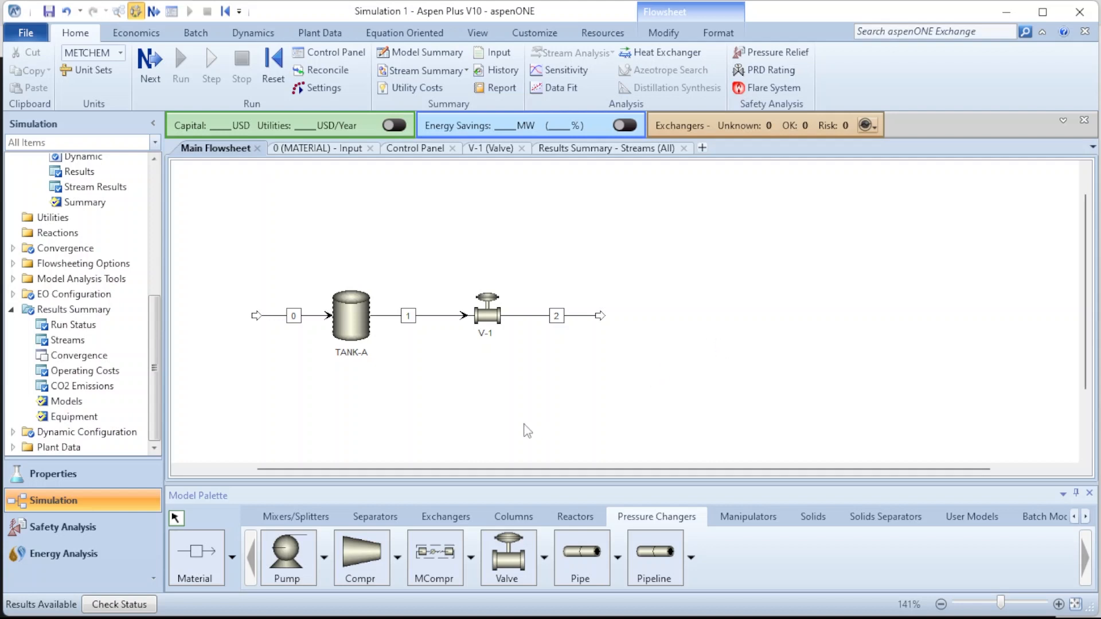
Switch to the Google Meet call, admit the waiting participant and return to the Simulation 1 flowsheet in Aspen Plus
mouse_move(376, 600)
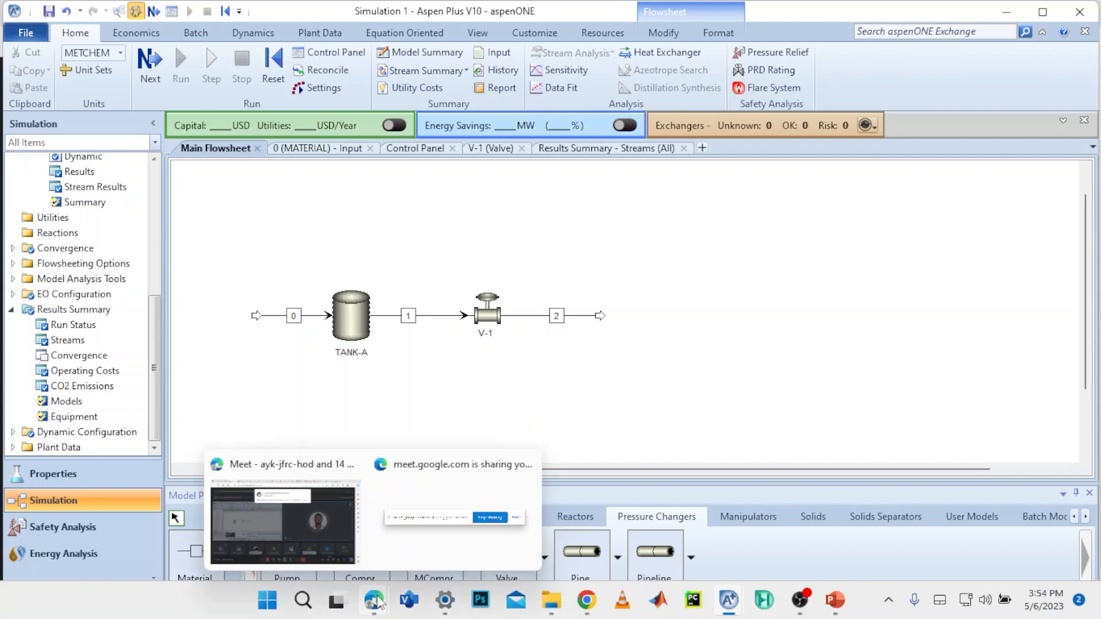
click(342, 536)
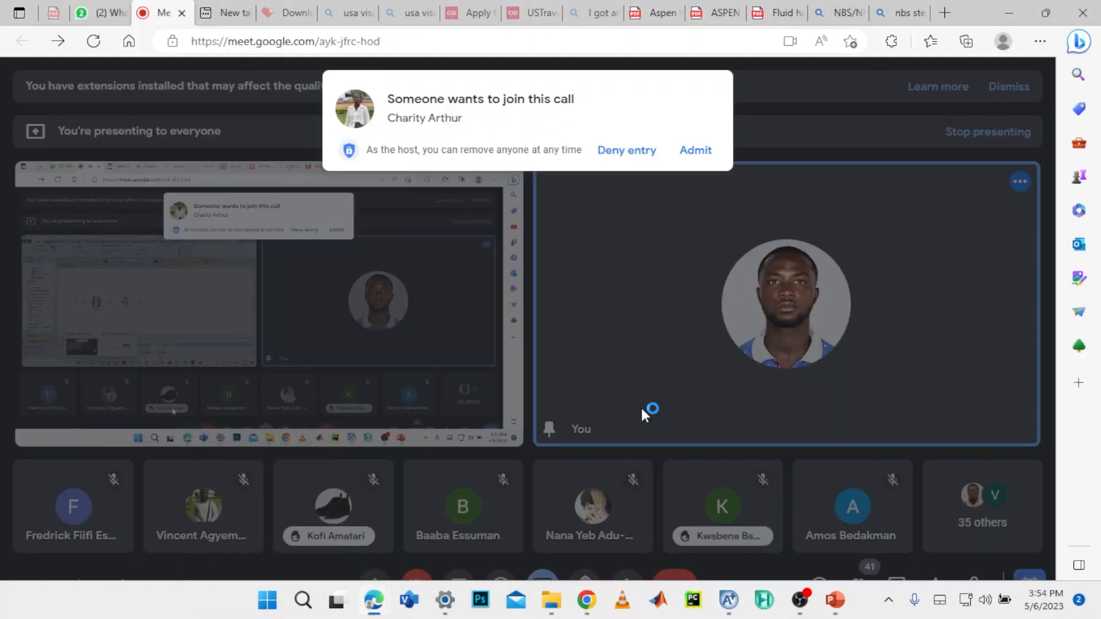
click(698, 153)
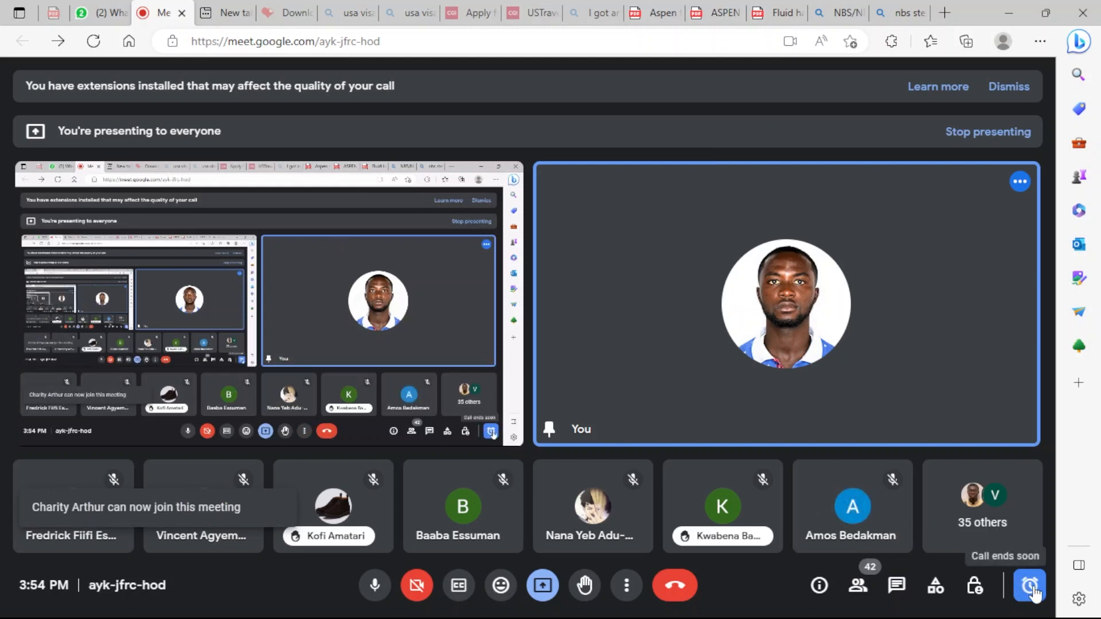
mouse_move(820, 617)
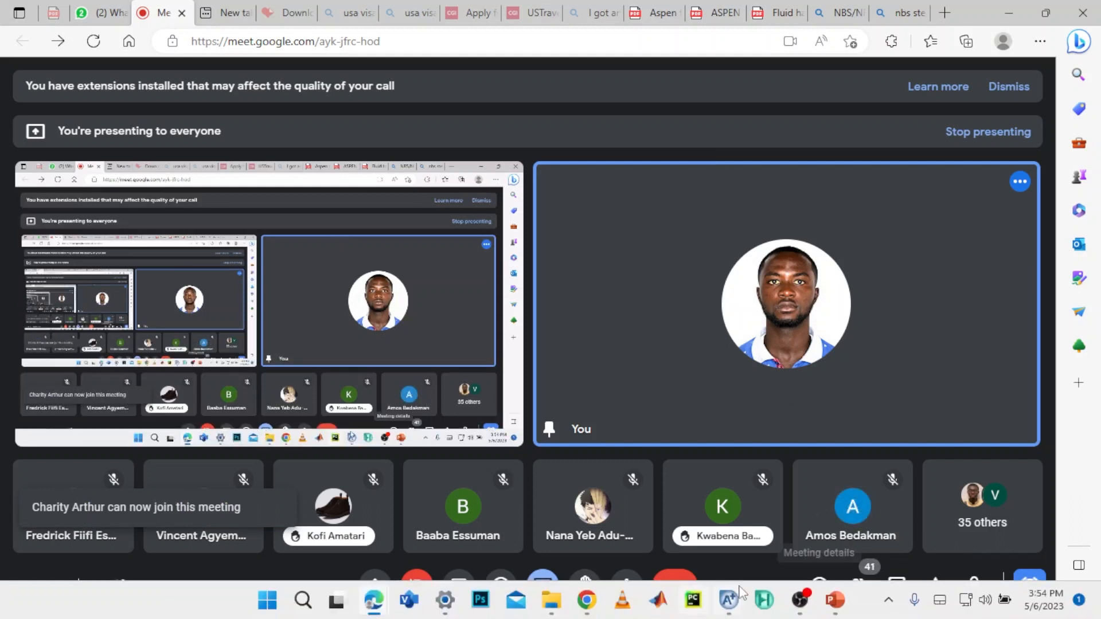
mouse_move(728, 600)
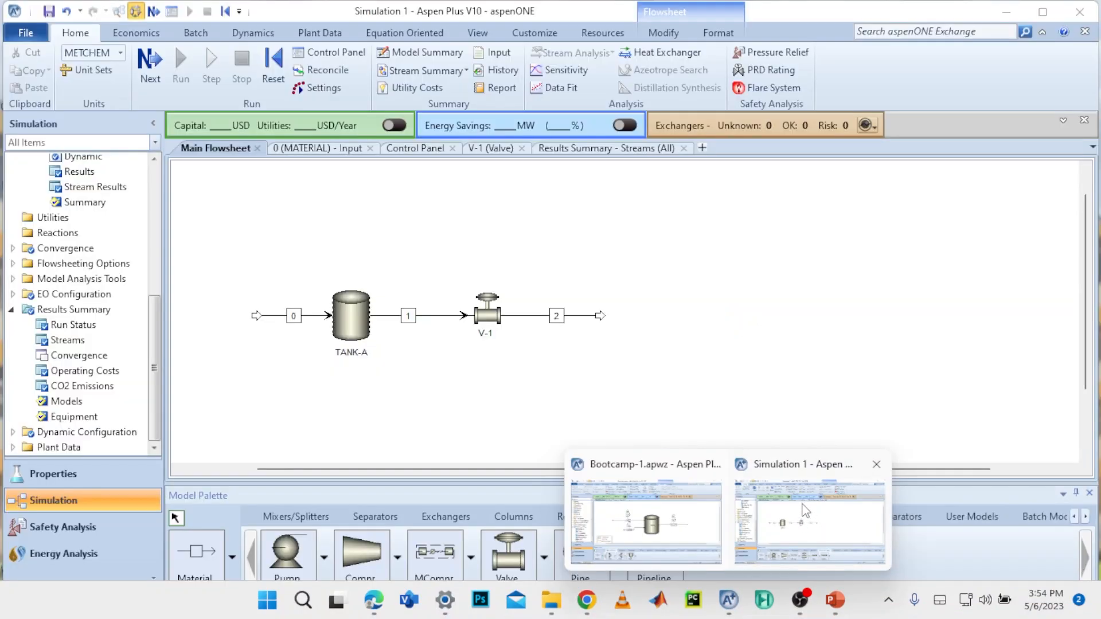
click(805, 510)
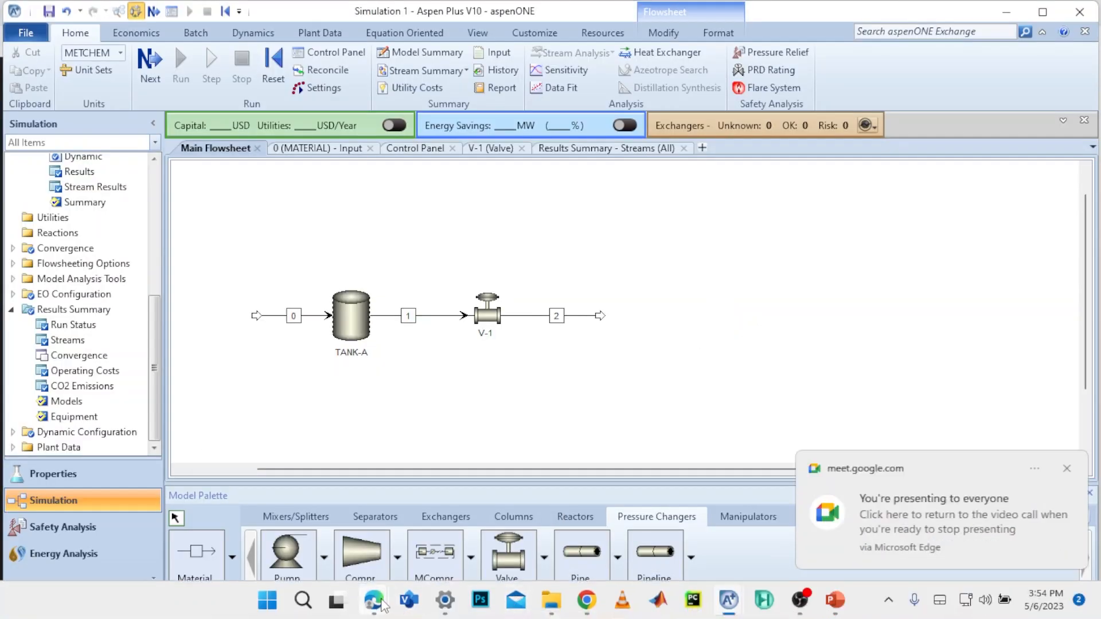
Review the process flow diagram in the Fluid handling Equipments PDF in Edge, and return to the Simulation 1 flowsheet in Aspen Plus
mouse_move(376, 601)
click(325, 515)
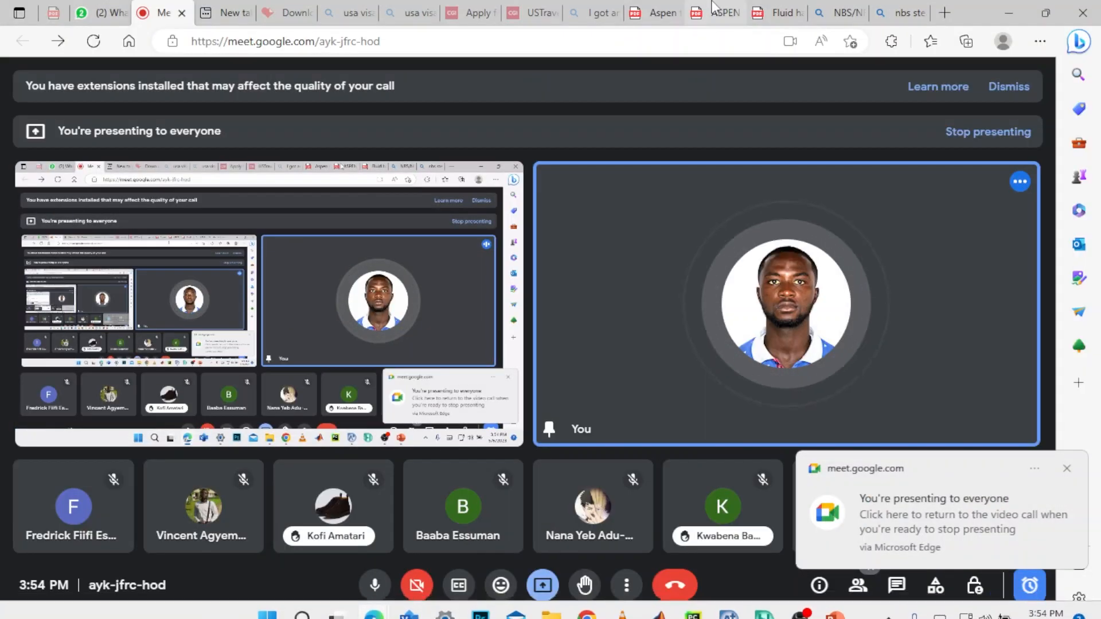
click(778, 12)
scroll(680, 327, down, 10)
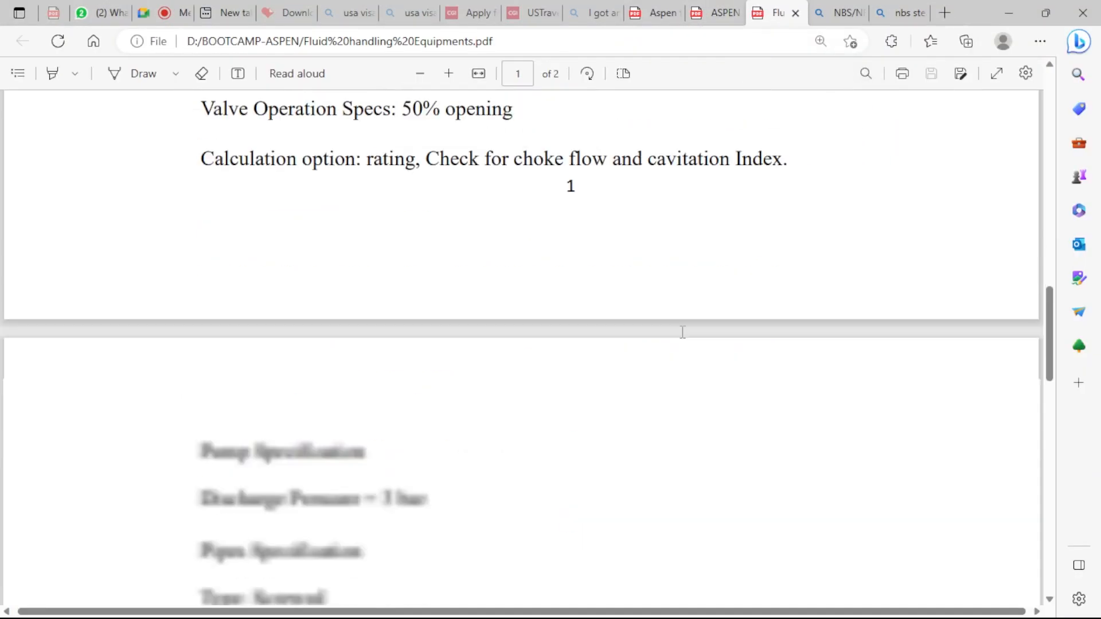
scroll(683, 333, up, 3)
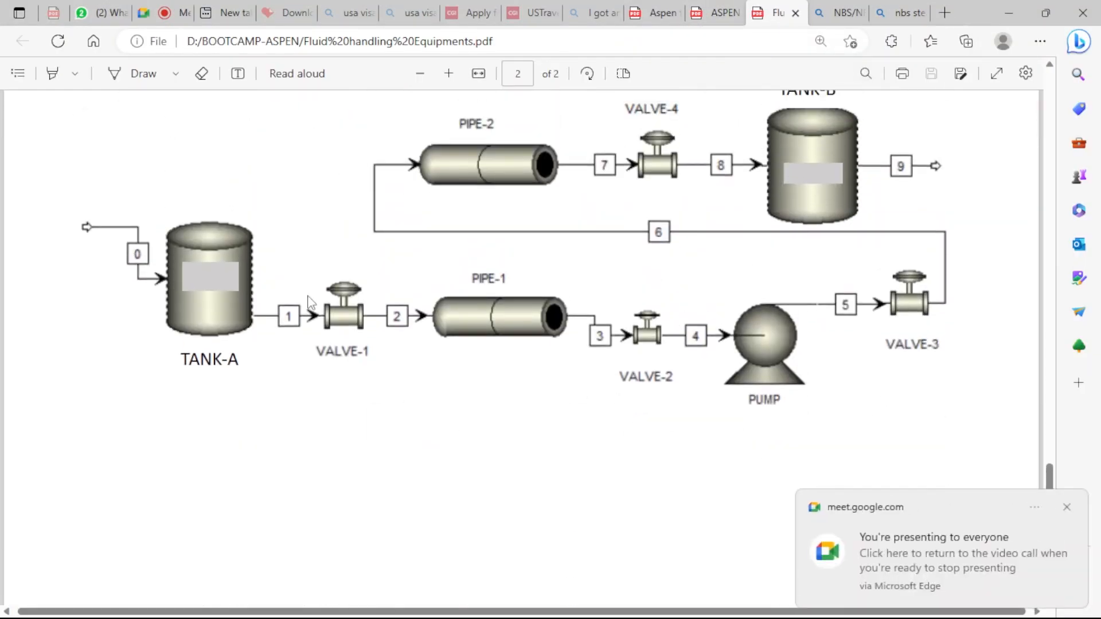
click(1066, 507)
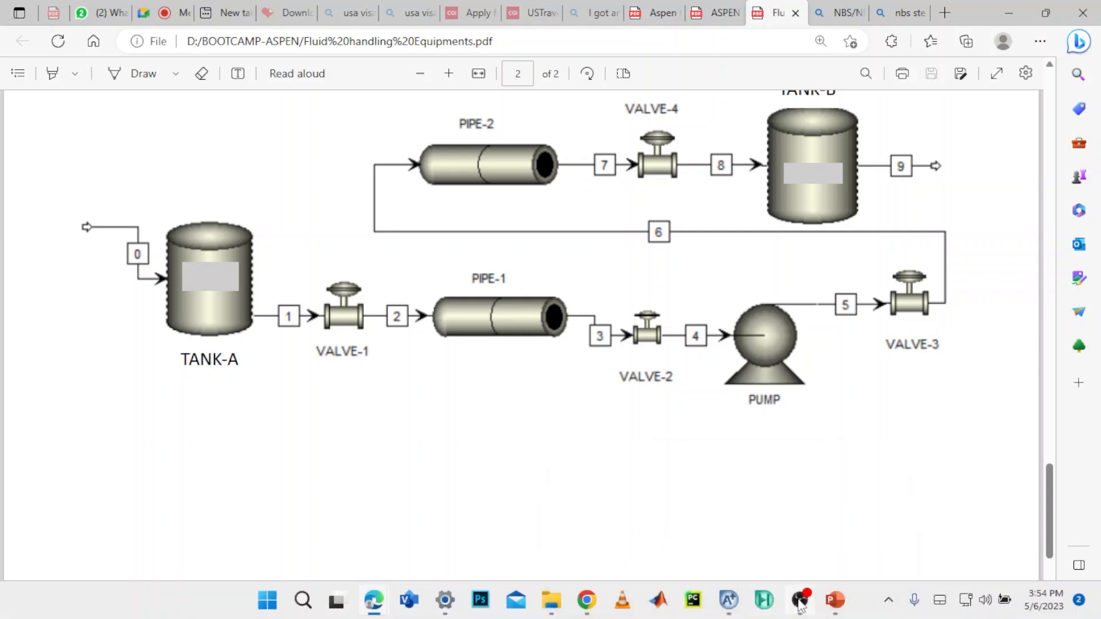
mouse_move(729, 601)
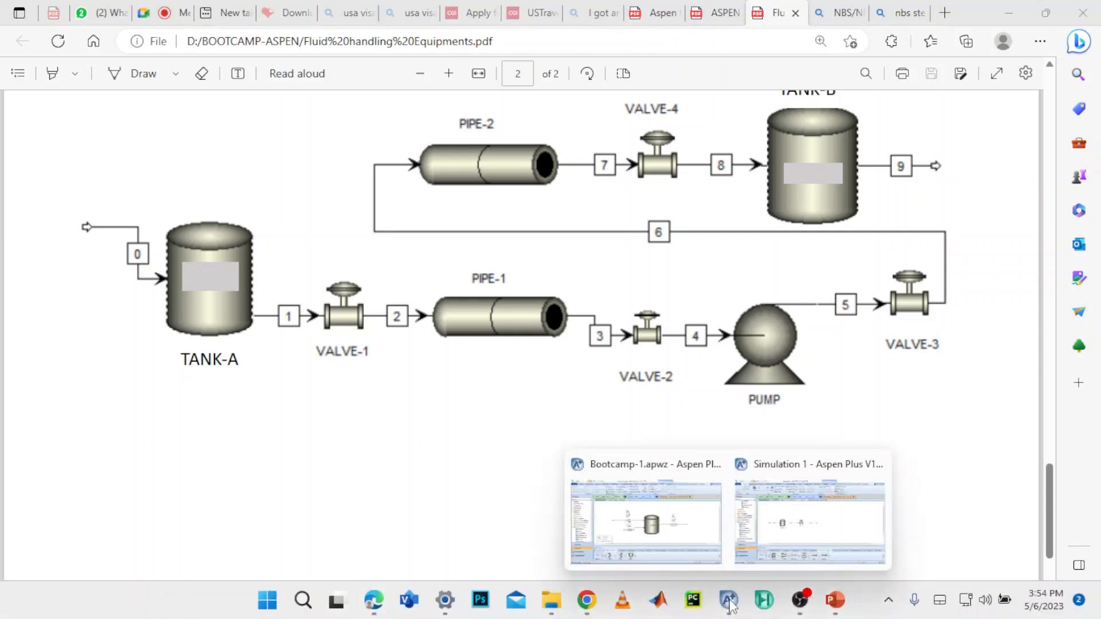
click(782, 529)
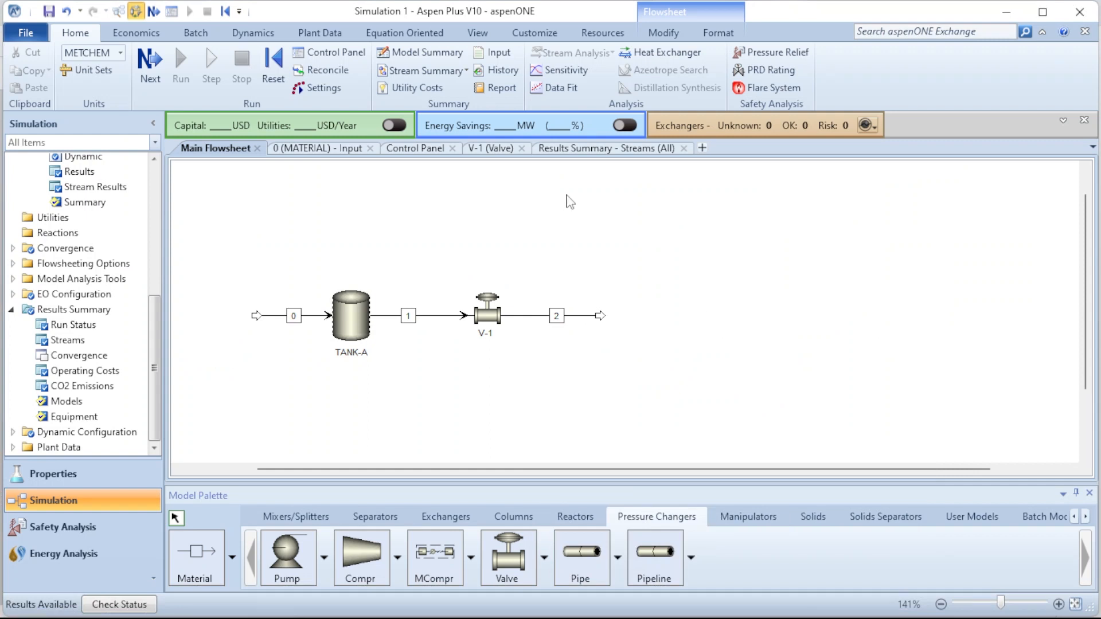
Save the simulation as BOOTCAMP-2 in the Bootcamp-1 folder inside ASPEN CLASS on drive D
click(49, 11)
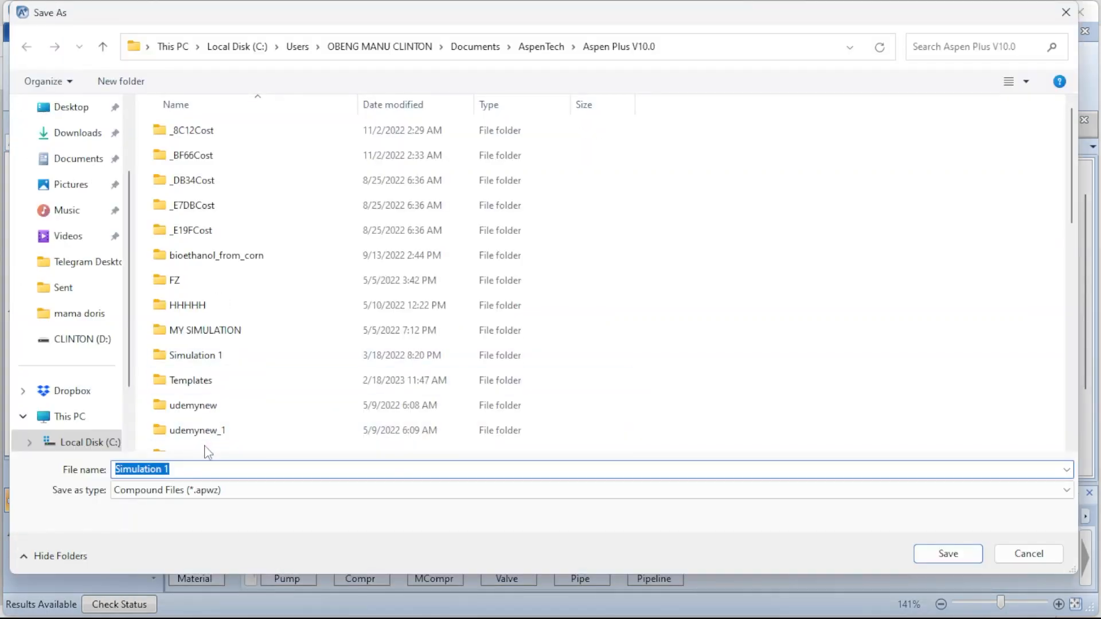
text(BOOTCAMP-2)
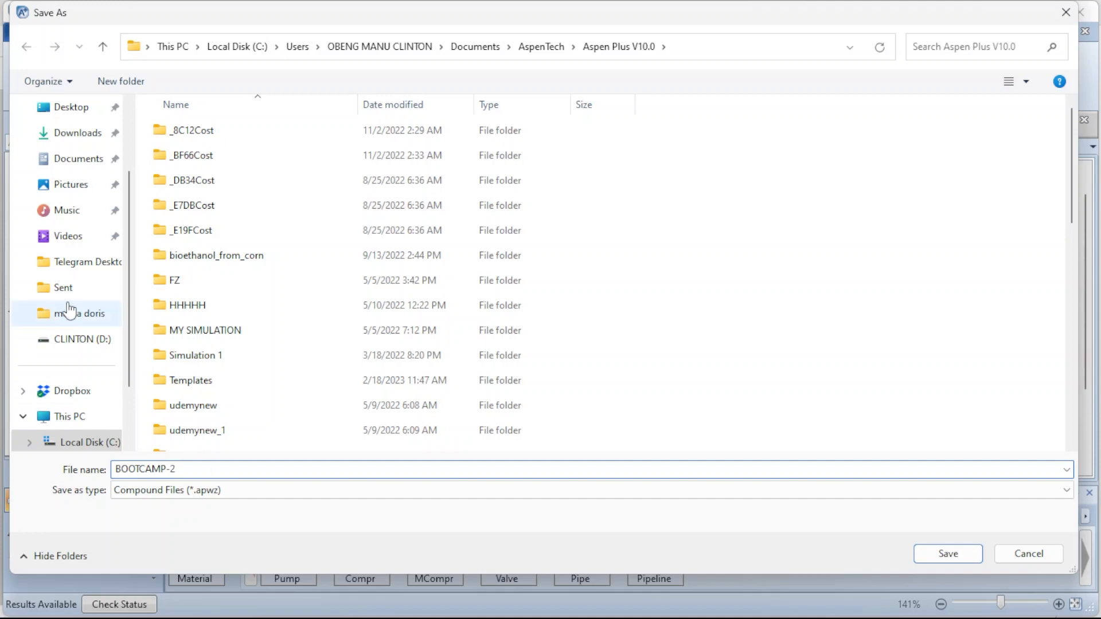
click(89, 343)
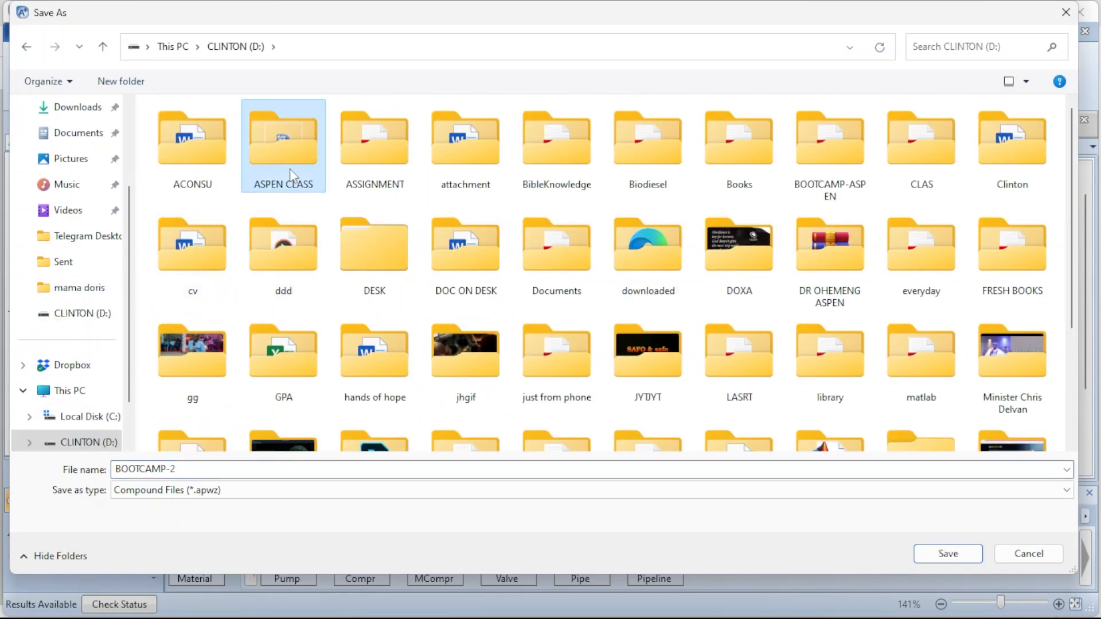
double_click(290, 168)
scroll(476, 273, down, 3)
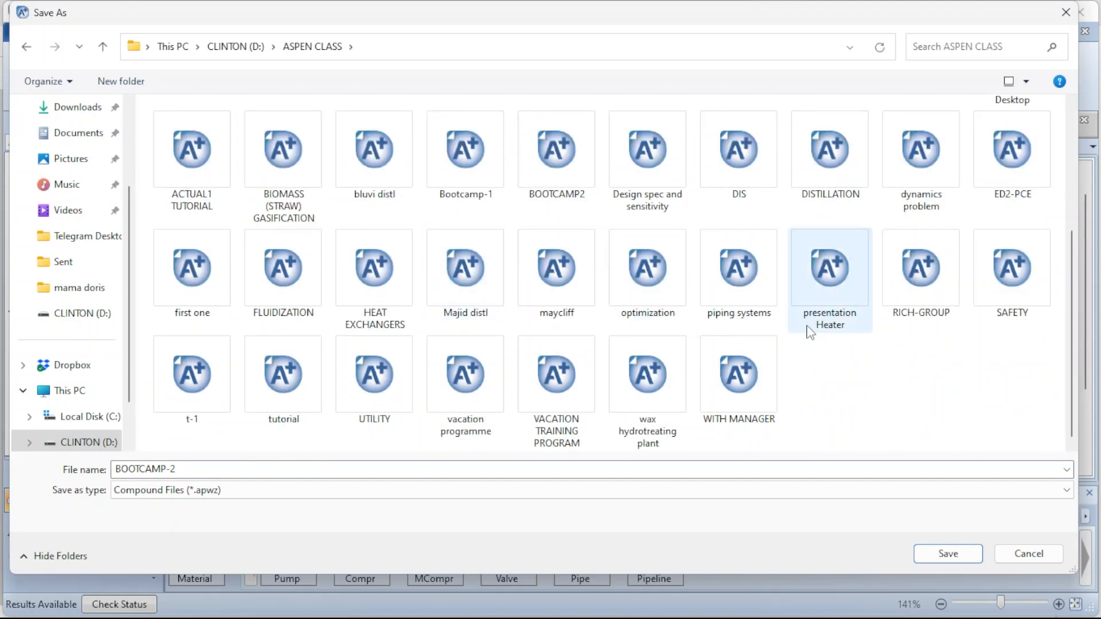
scroll(809, 332, up, 5)
double_click(565, 138)
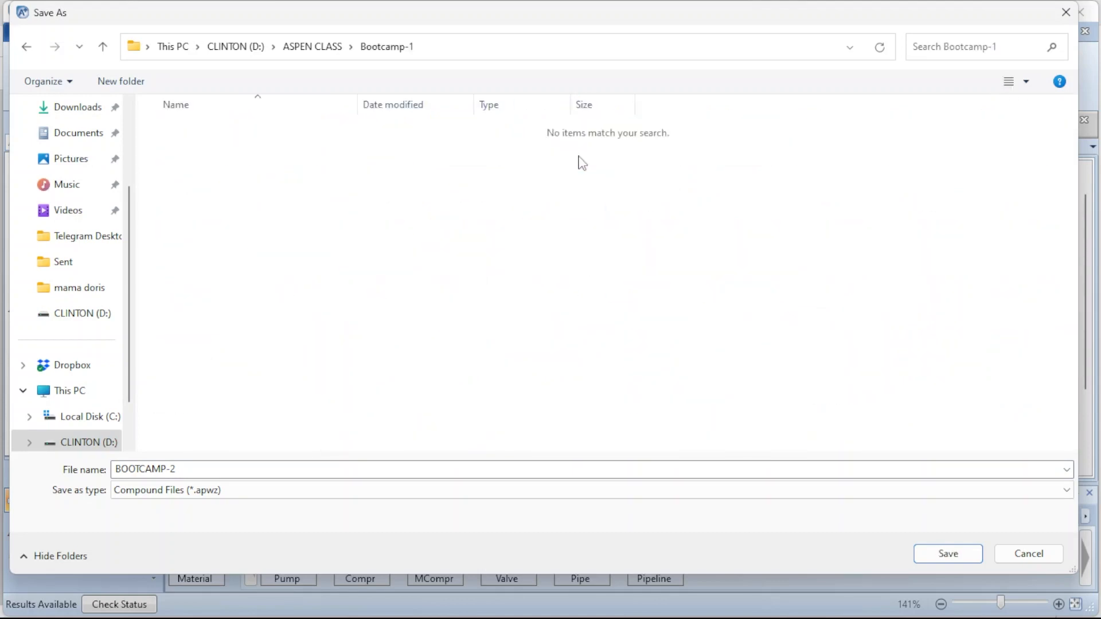
click(951, 556)
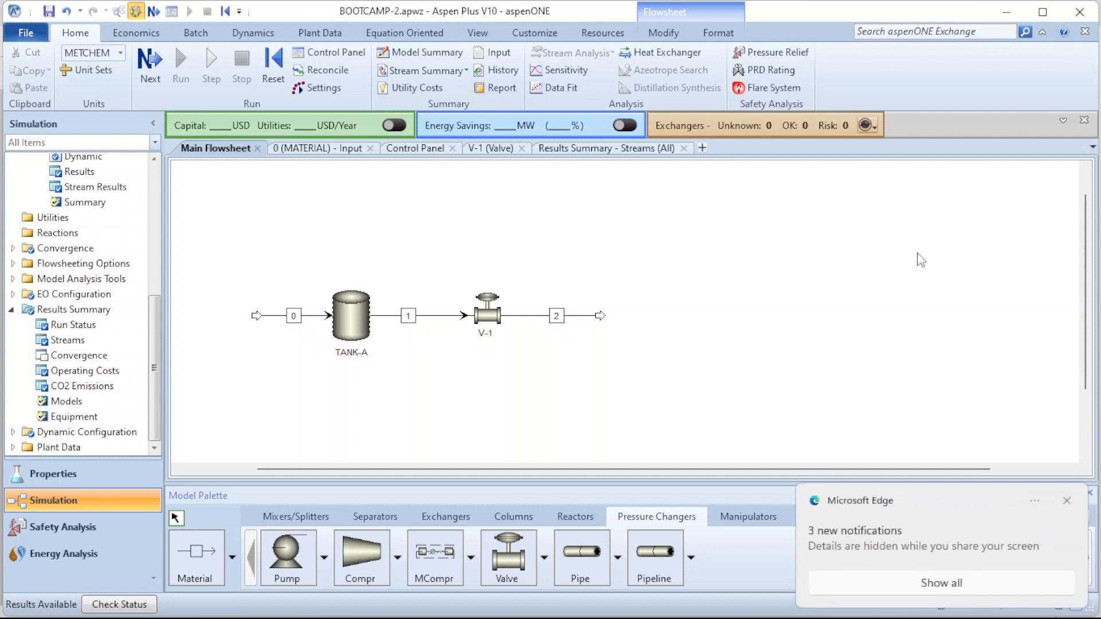
click(1067, 501)
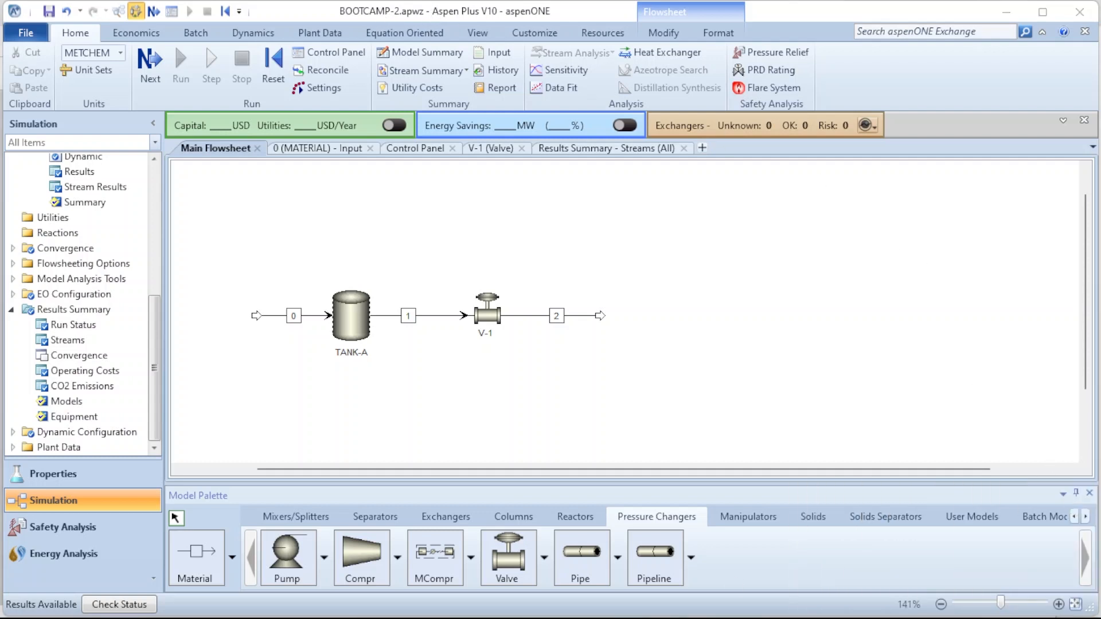
Check the Google Meet call in Edge and return to the BOOTCAMP-2 flowsheet in Aspen Plus
mouse_move(463, 608)
mouse_move(376, 608)
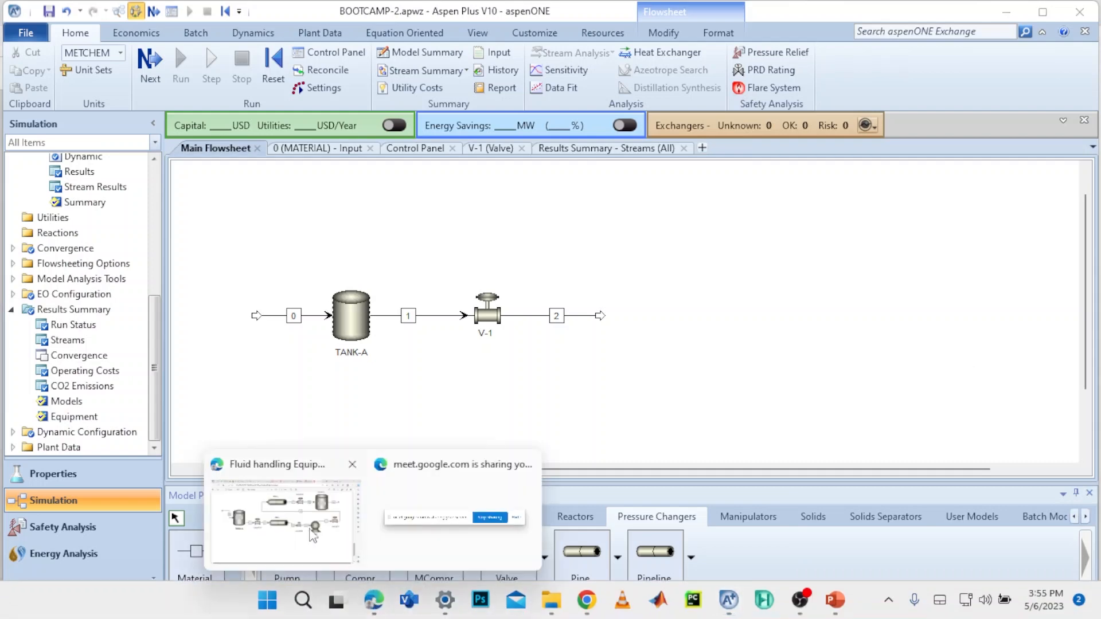
click(303, 519)
click(154, 10)
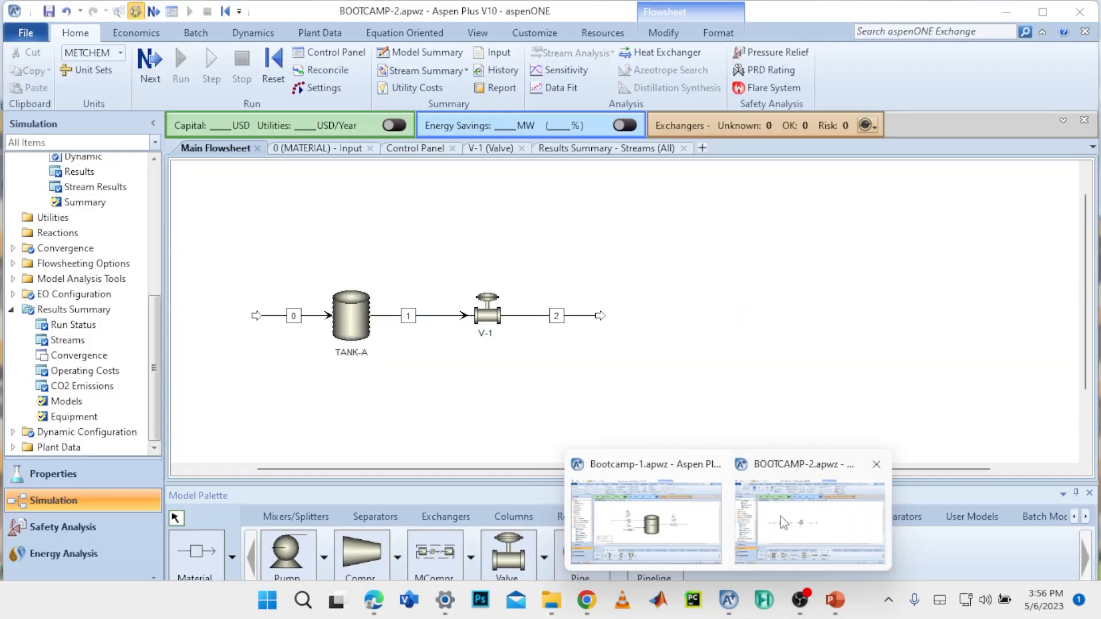
click(809, 505)
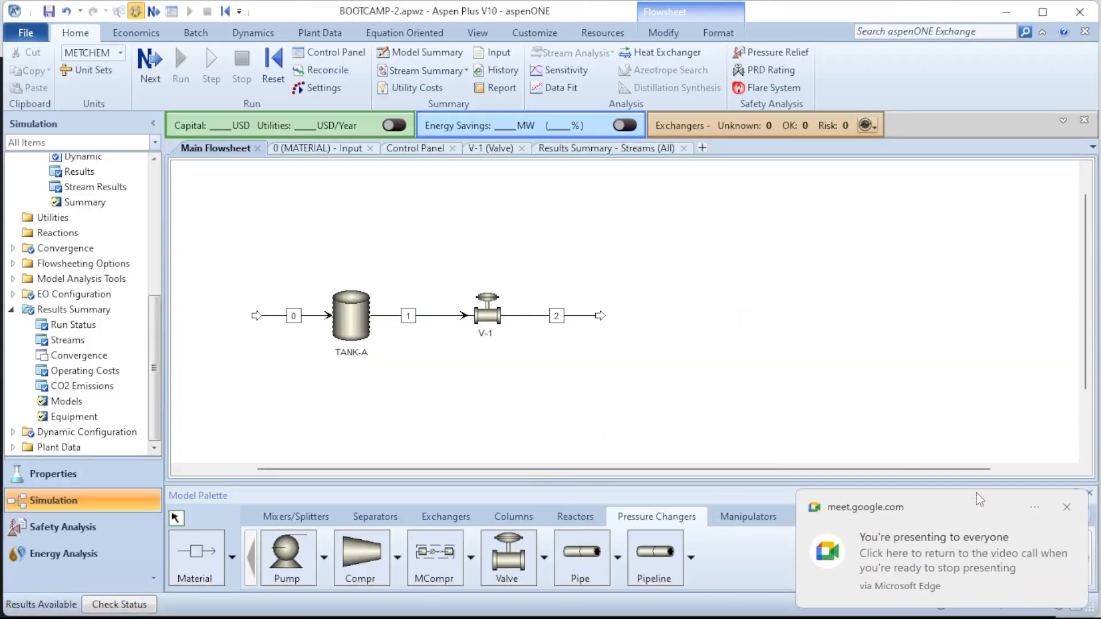
click(1064, 507)
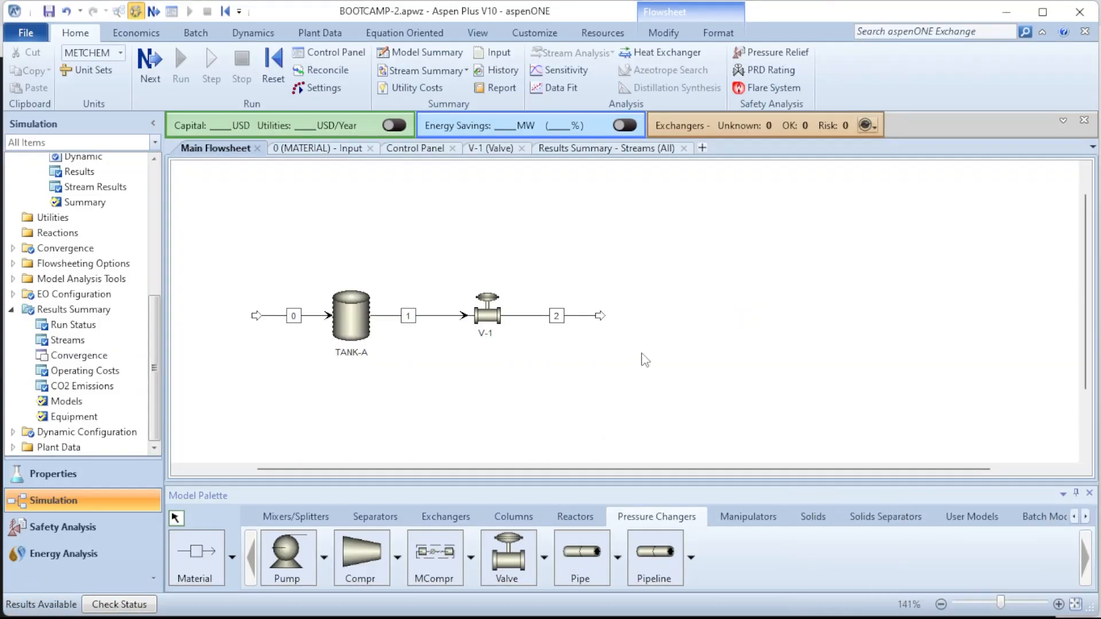
Place a Pipe block named PIPE-1 just after the end of stream 2 and enlarge its icon
click(593, 561)
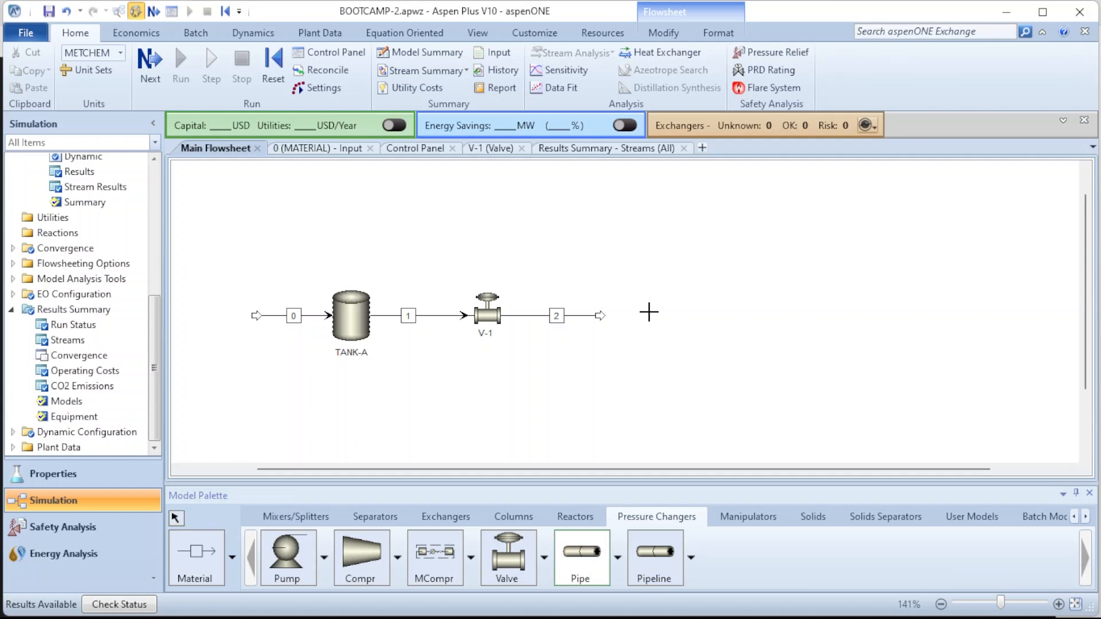
click(649, 312)
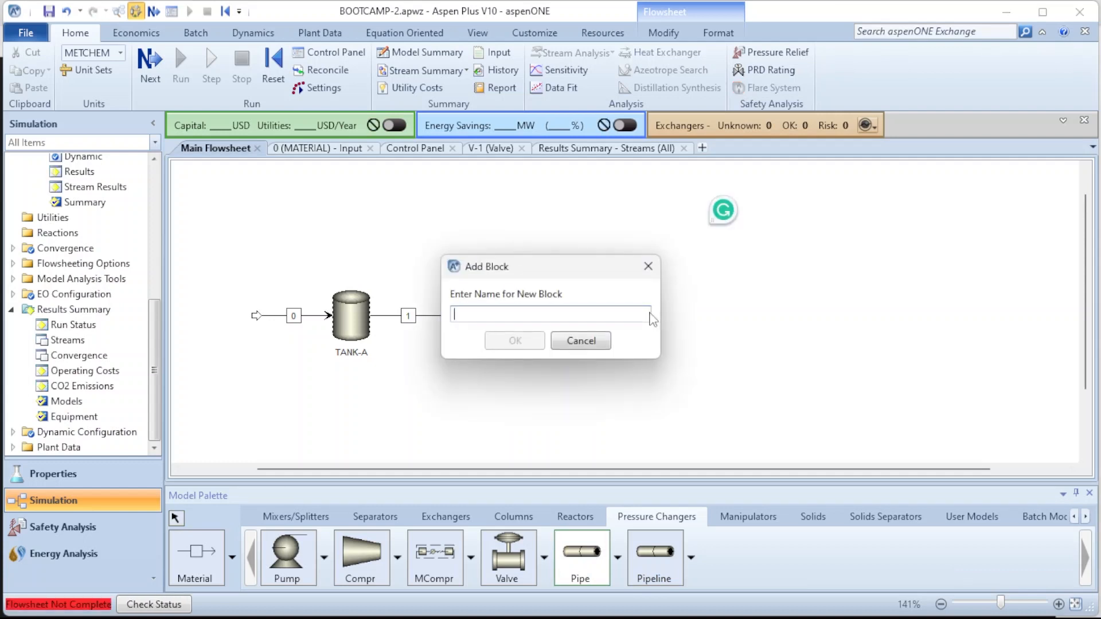
text(PIP)
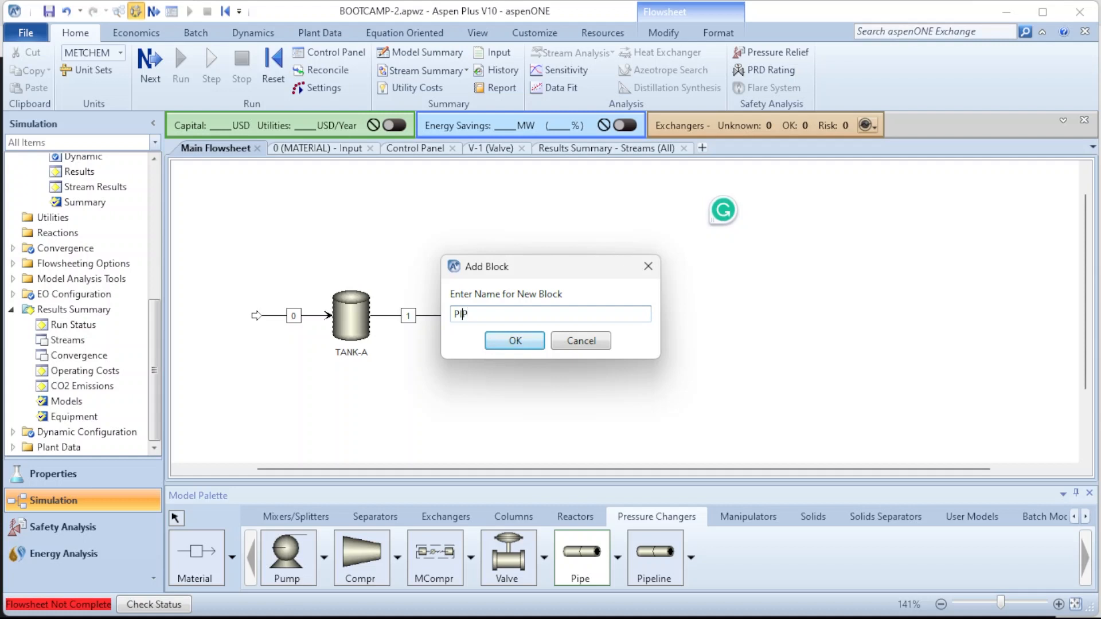
text(E-1)
key(Return)
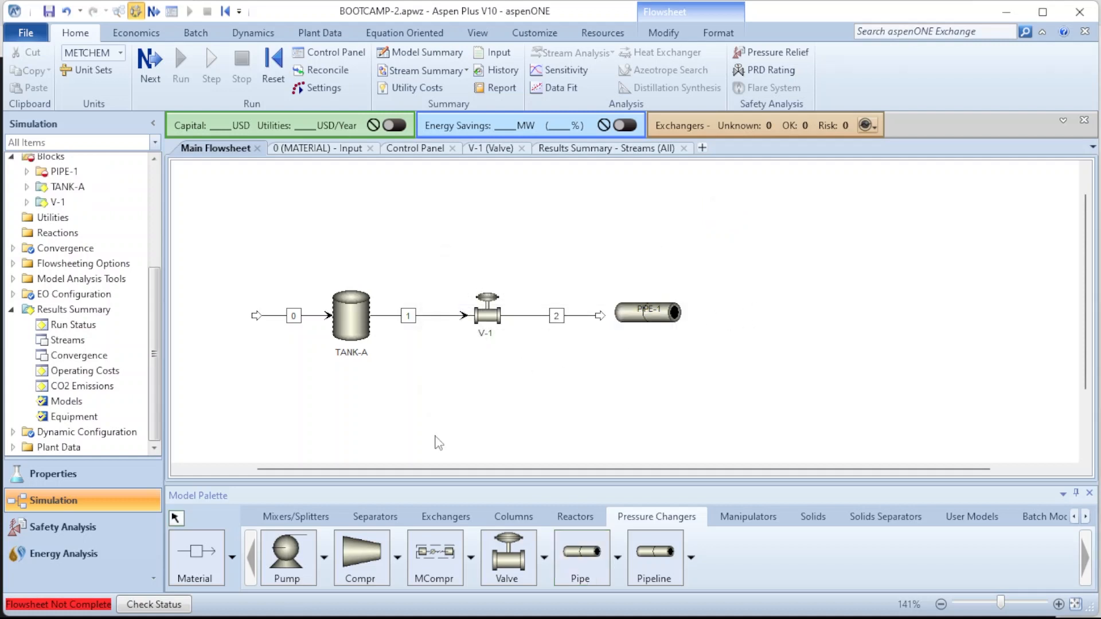
click(665, 321)
drag(682, 322, 693, 332)
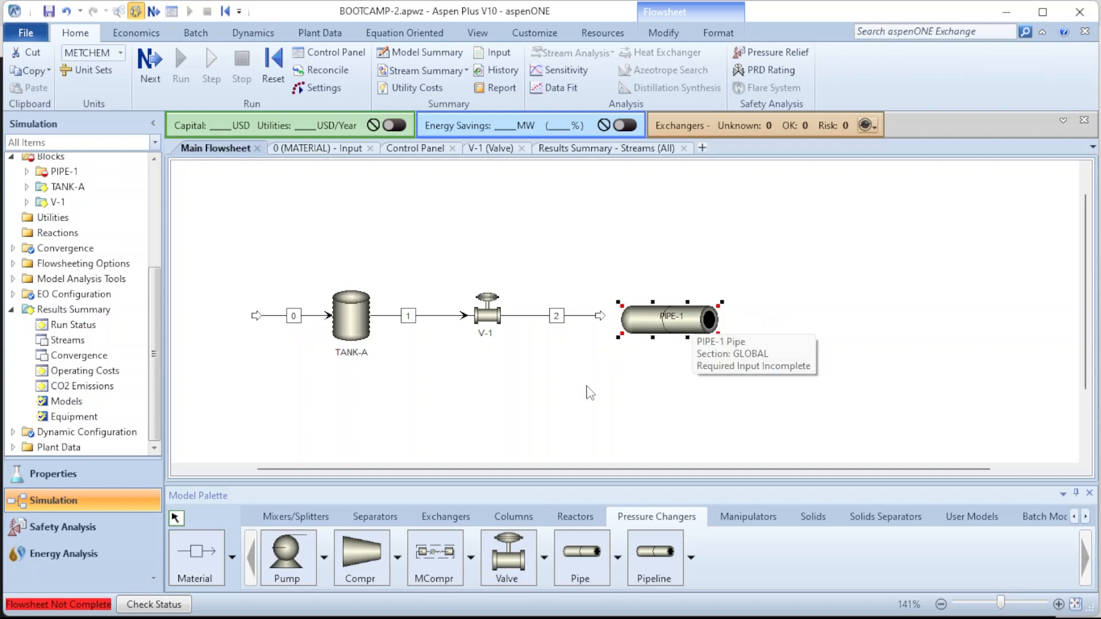
click(562, 378)
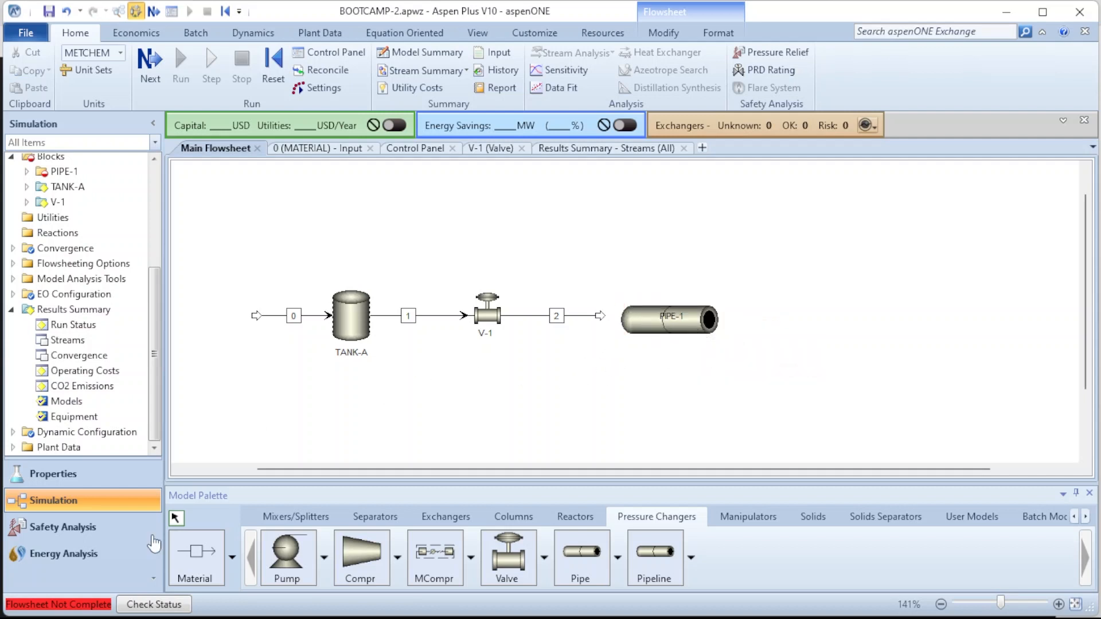
Draw a material stream named 4 from the outlet of PIPE-1
click(196, 556)
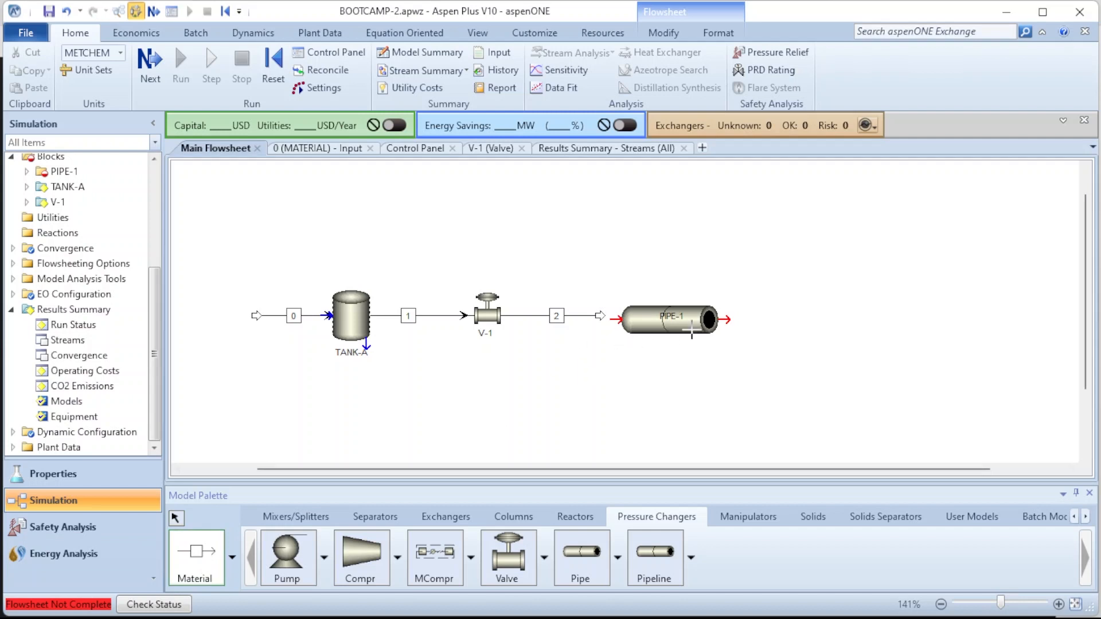
click(729, 320)
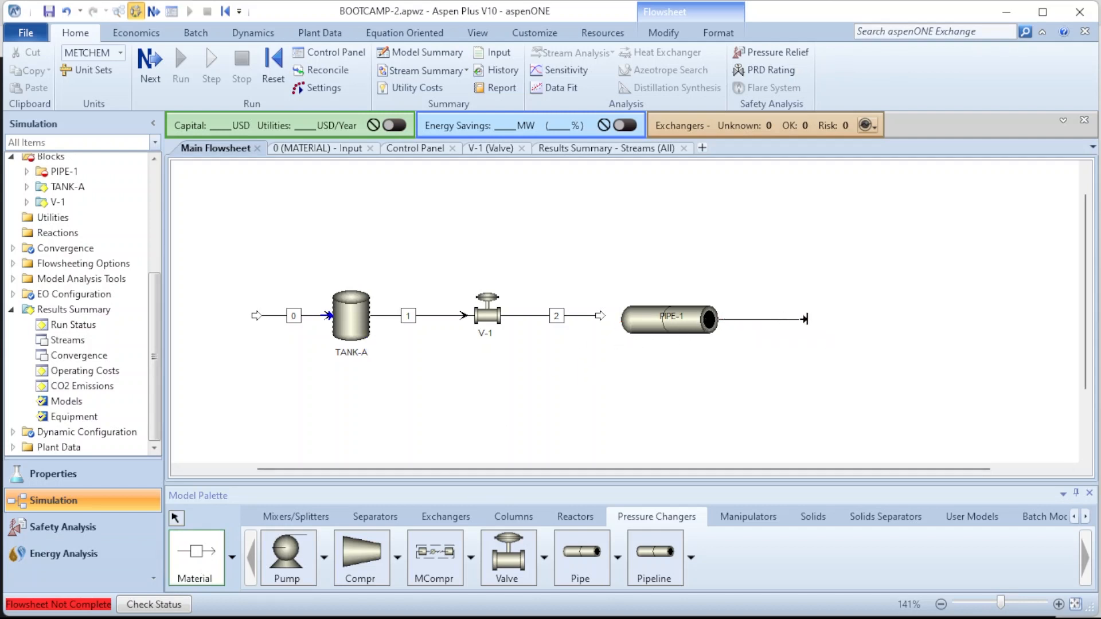
click(848, 320)
text(4)
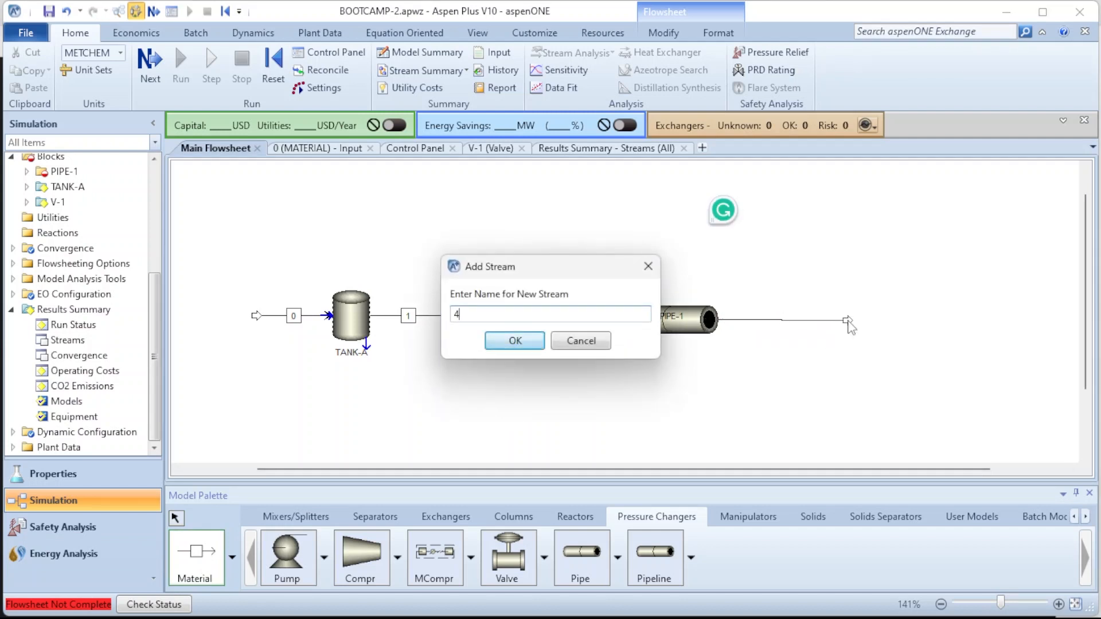
key(Return)
right_click(798, 405)
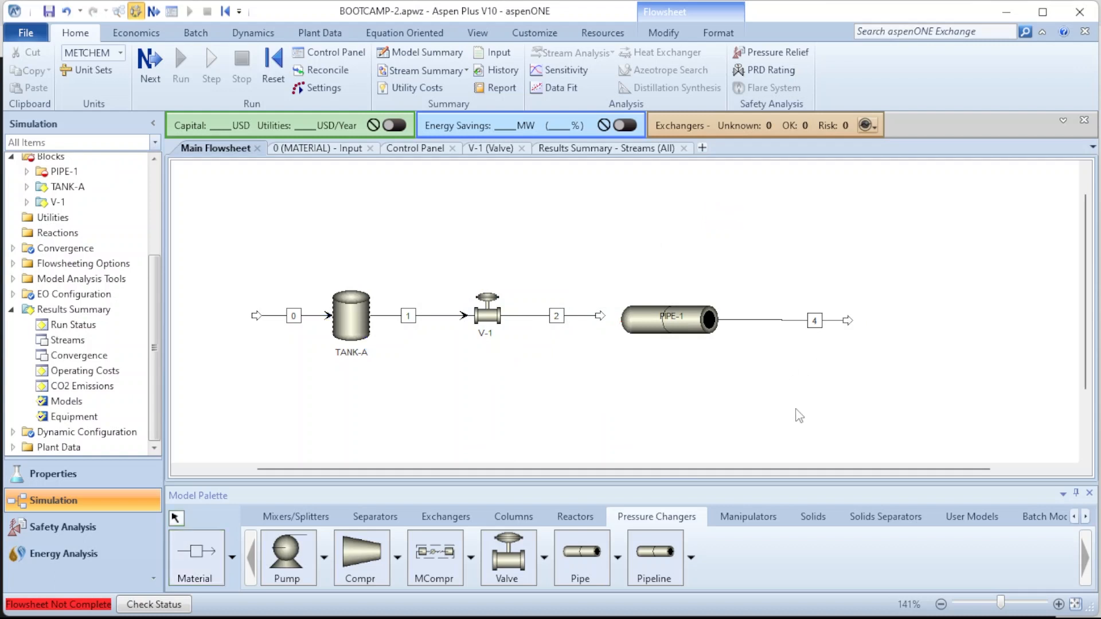
click(196, 552)
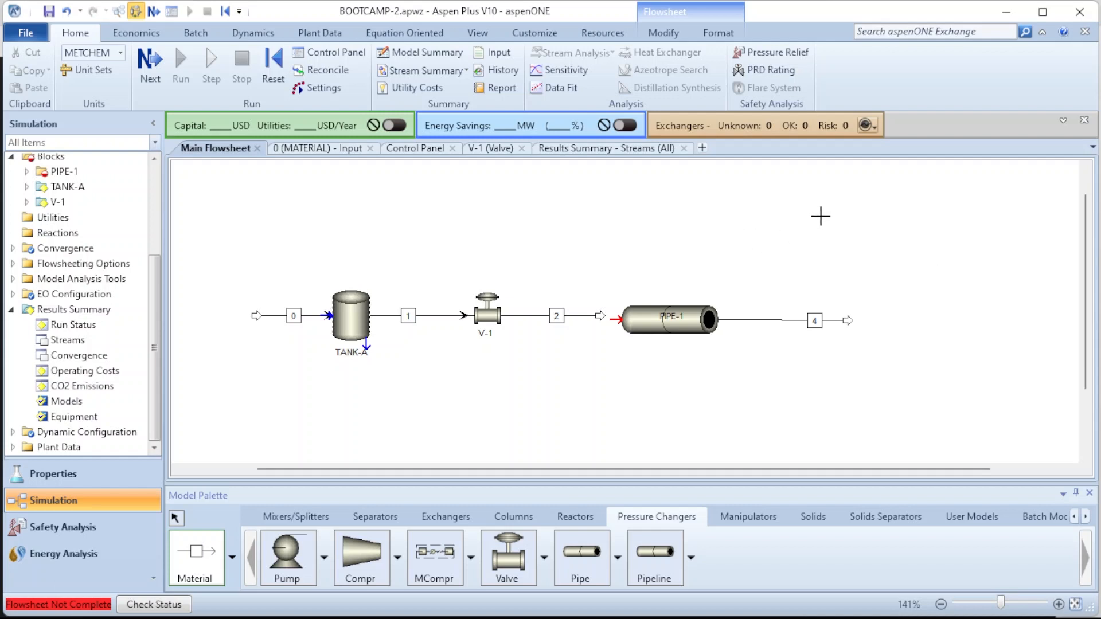
right_click(821, 216)
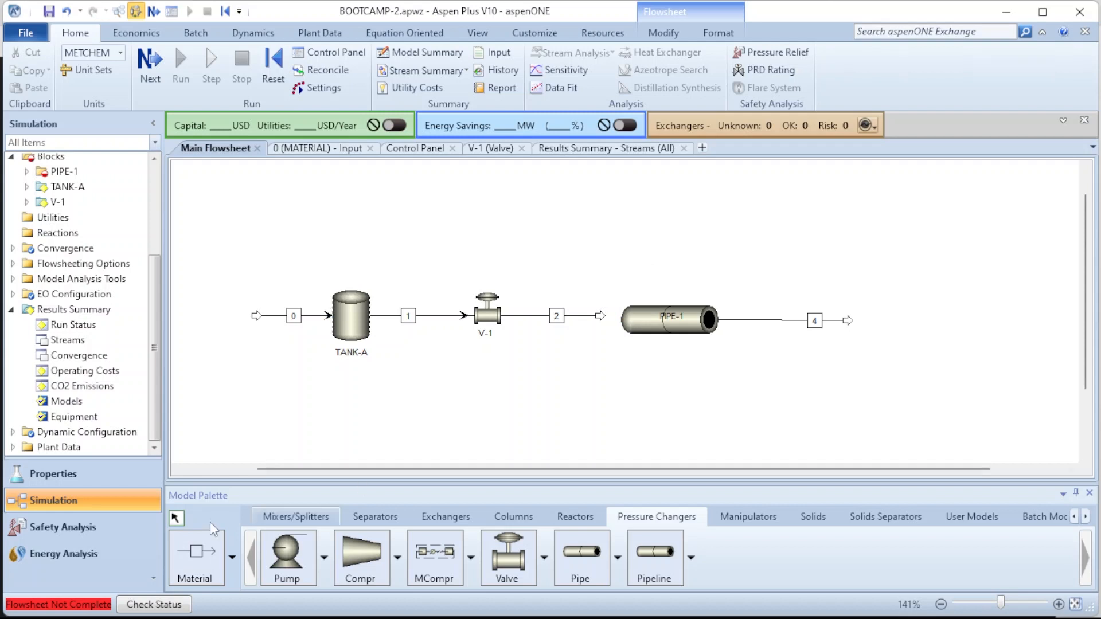
Connect the free end of stream 2 to the required feed port of PIPE-1 and centre the stream's label on its line
click(195, 549)
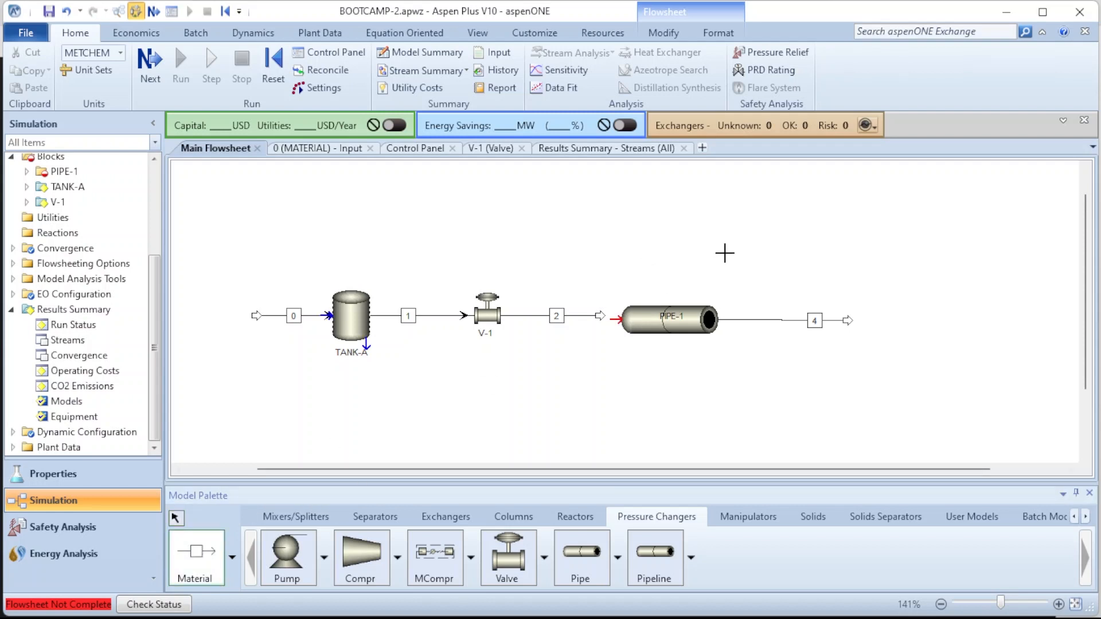
right_click(724, 253)
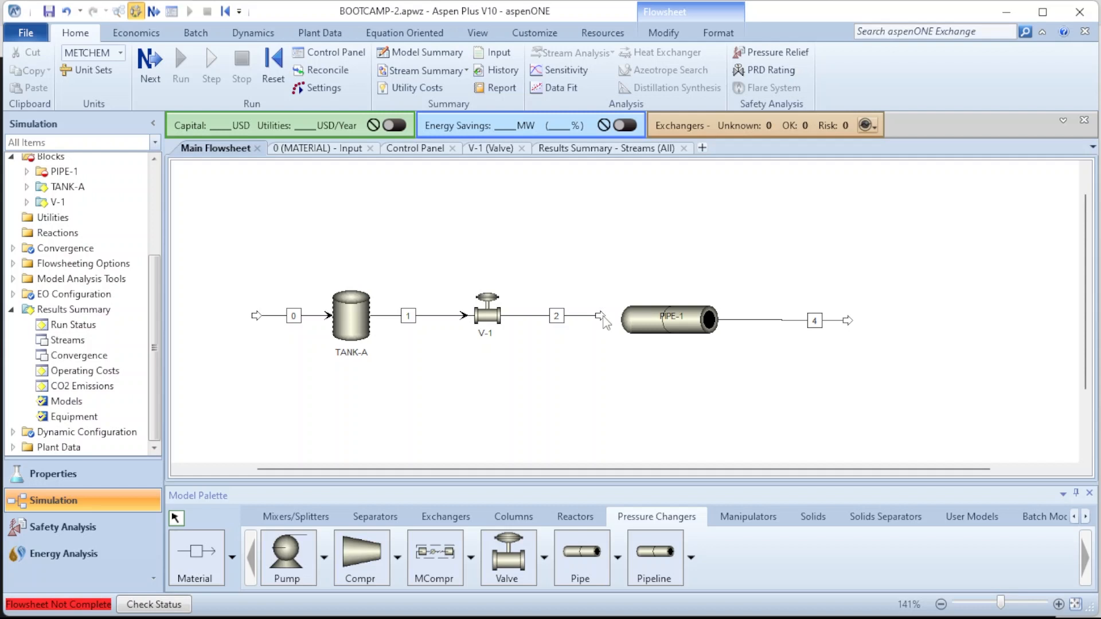
drag(602, 321, 617, 320)
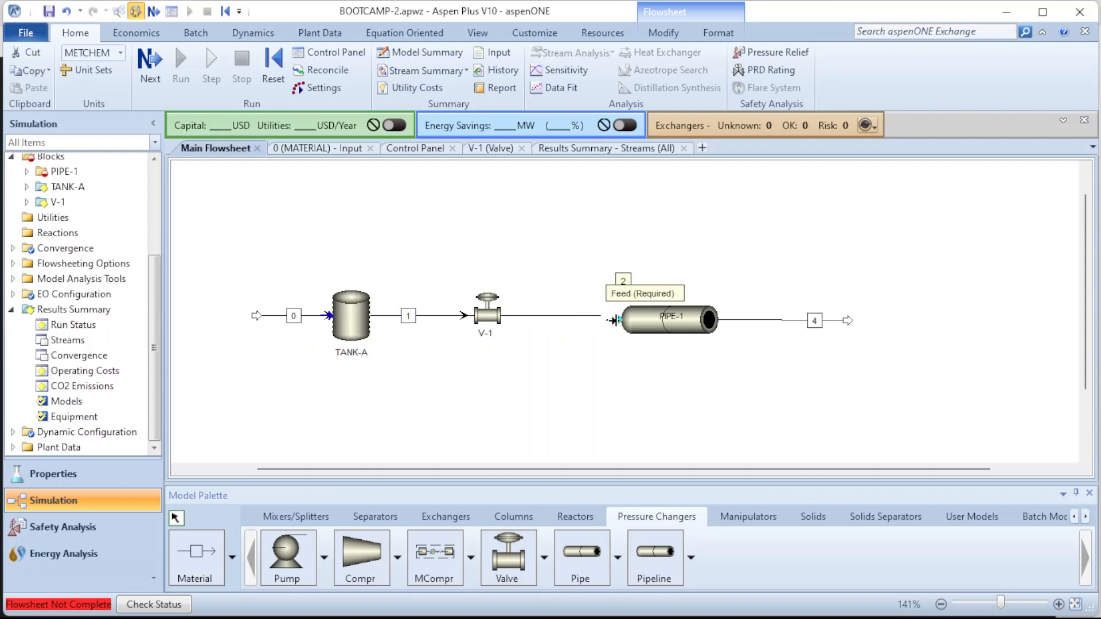
click(614, 320)
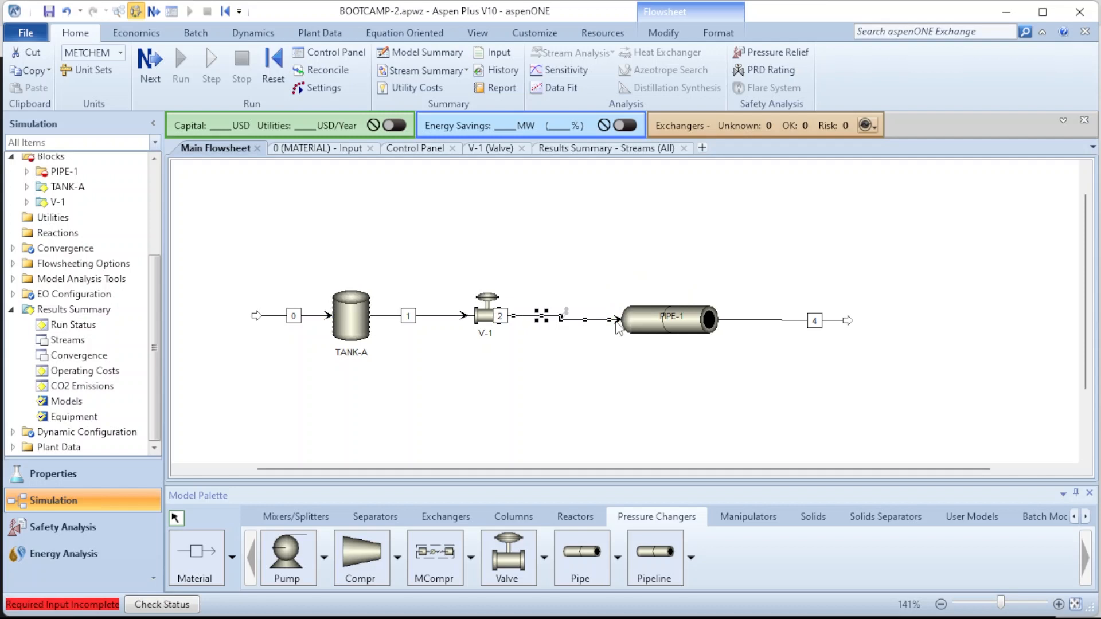
click(500, 318)
drag(540, 319, 563, 316)
click(580, 340)
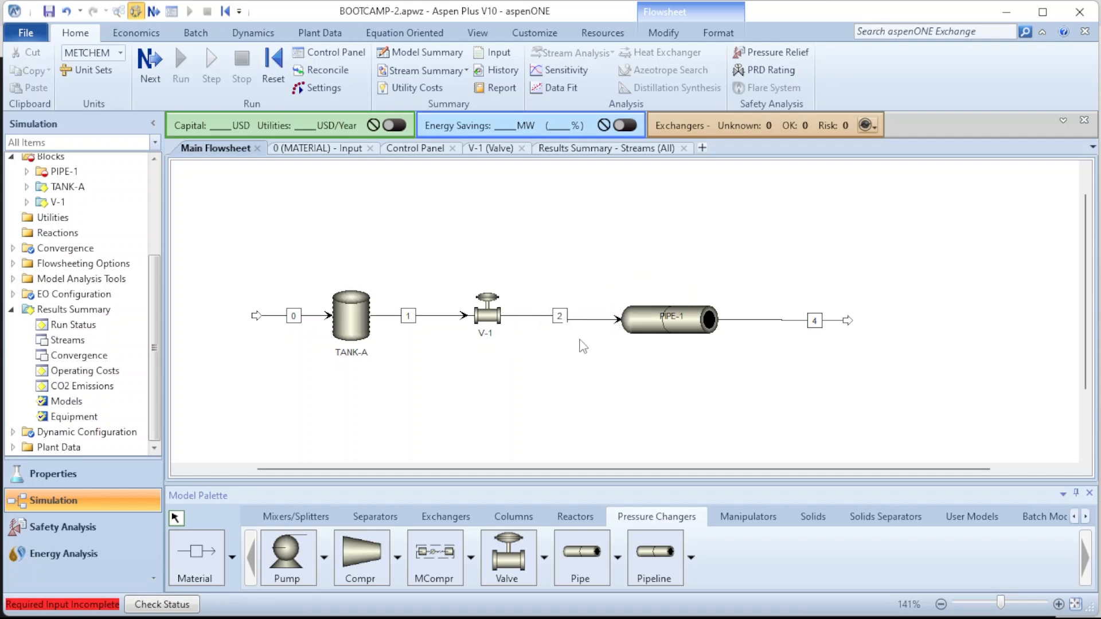
Align all blocks and streams on the flowsheet and place the PIPE-1 label just below its icon
key(ctrl+a)
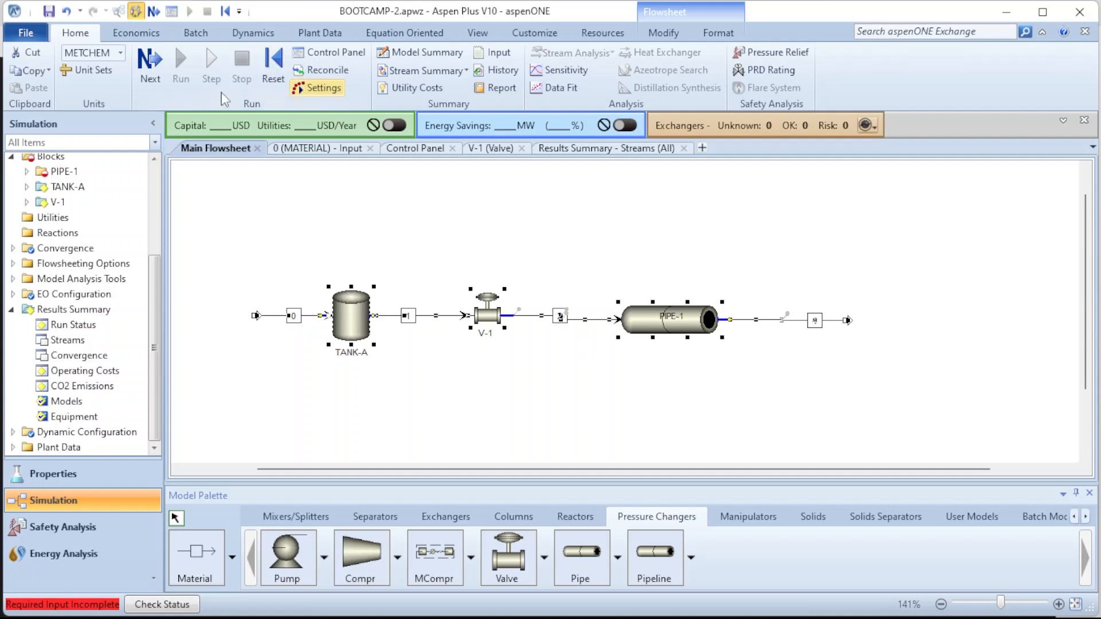
click(673, 38)
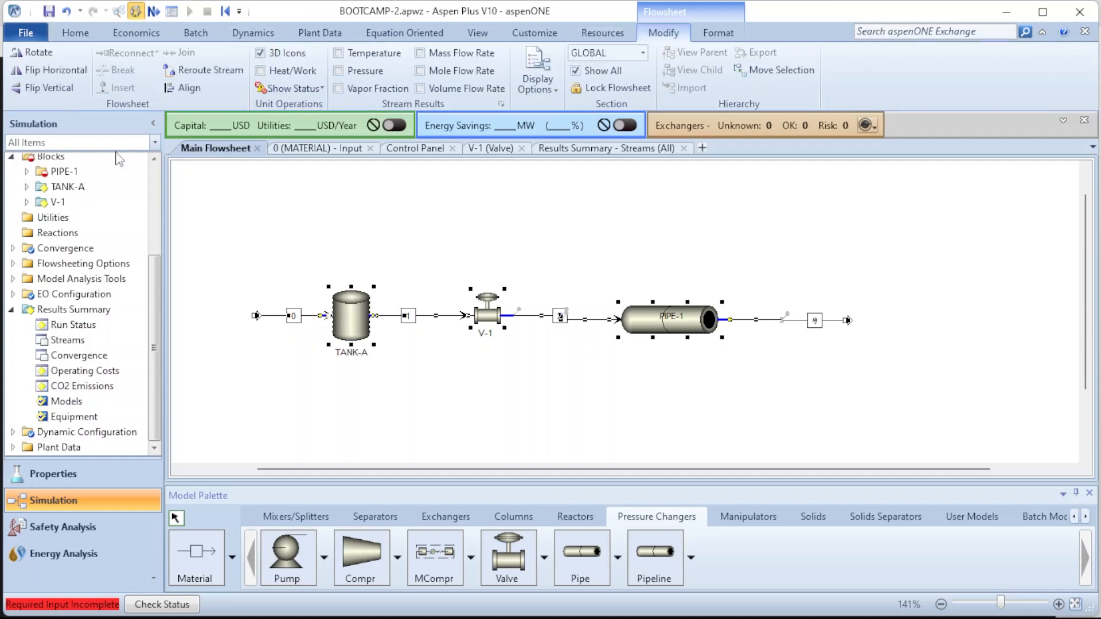
click(197, 89)
click(640, 234)
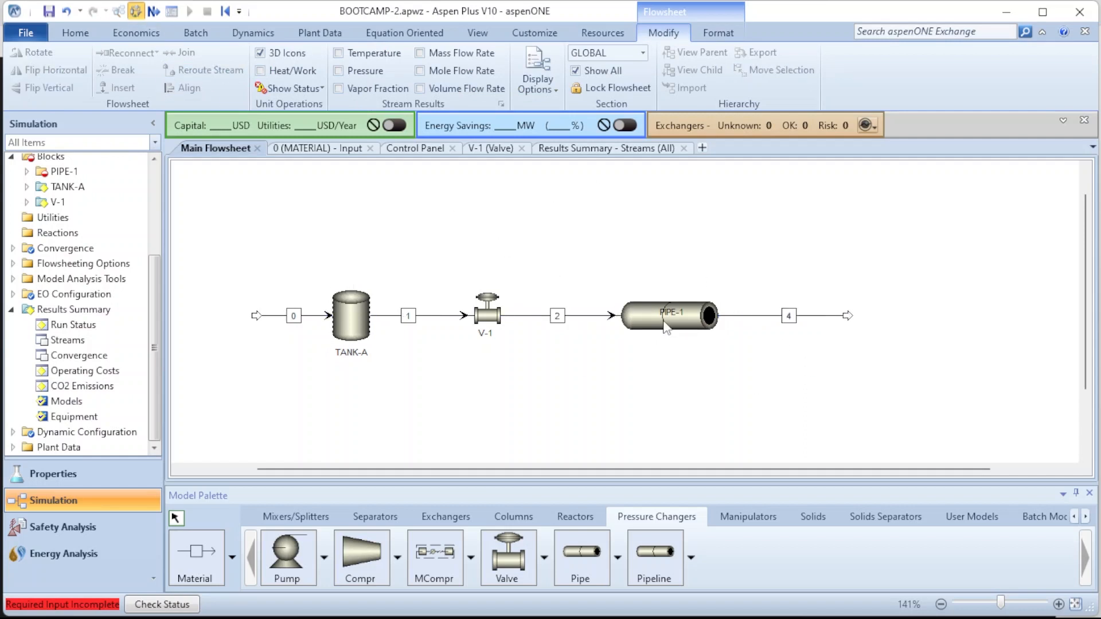
drag(682, 319, 680, 341)
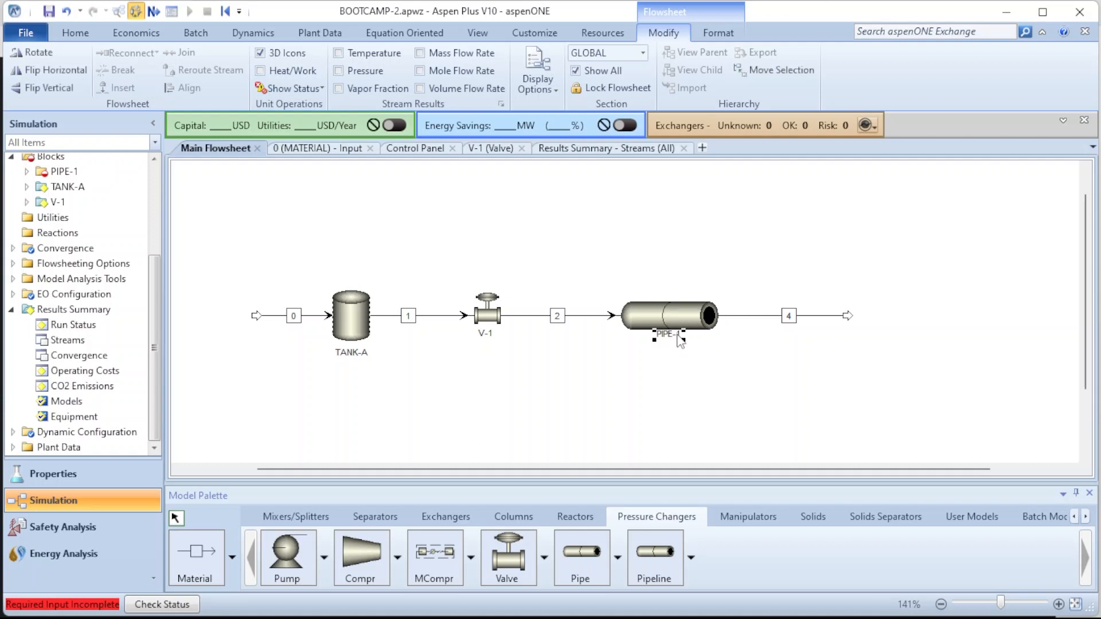
click(683, 281)
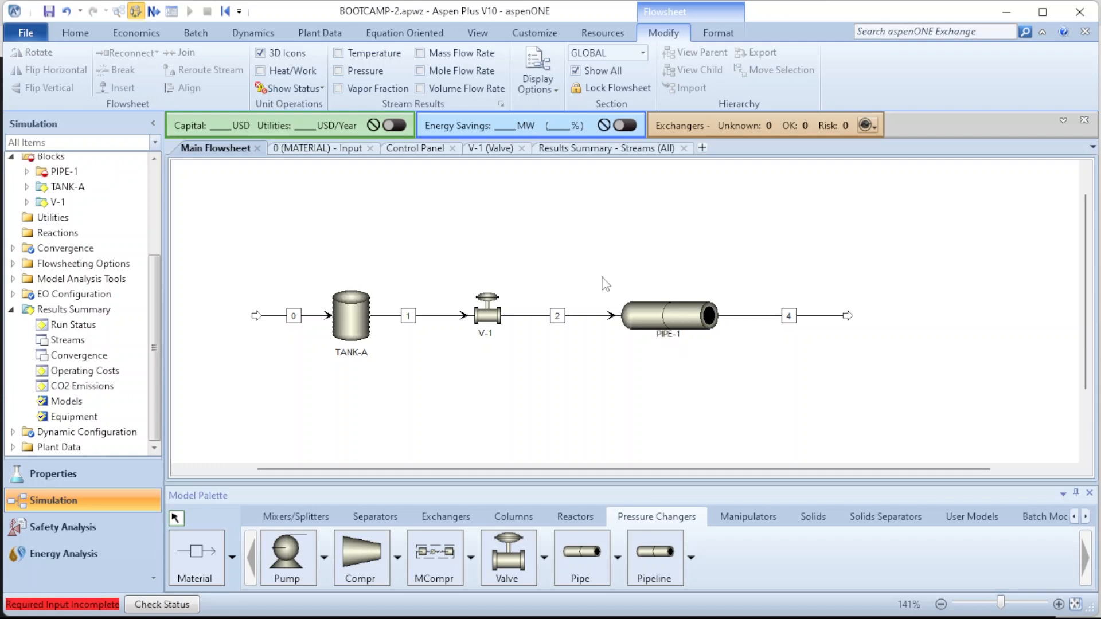
Open the PIPE-1 setup form and set the pipe length to 1 km
click(158, 12)
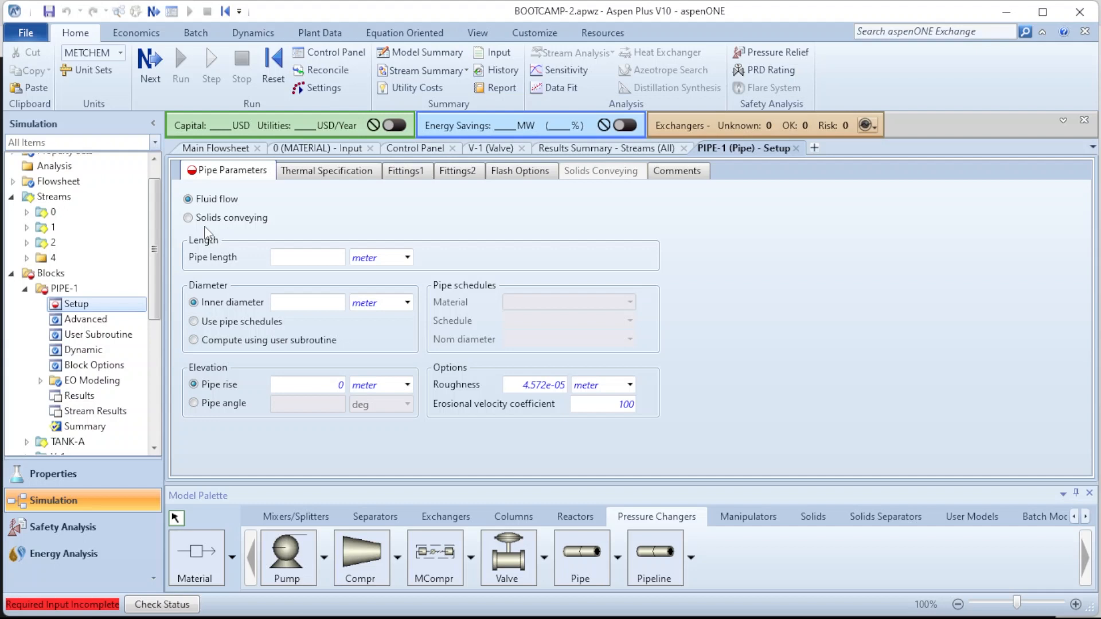
click(312, 259)
text(1)
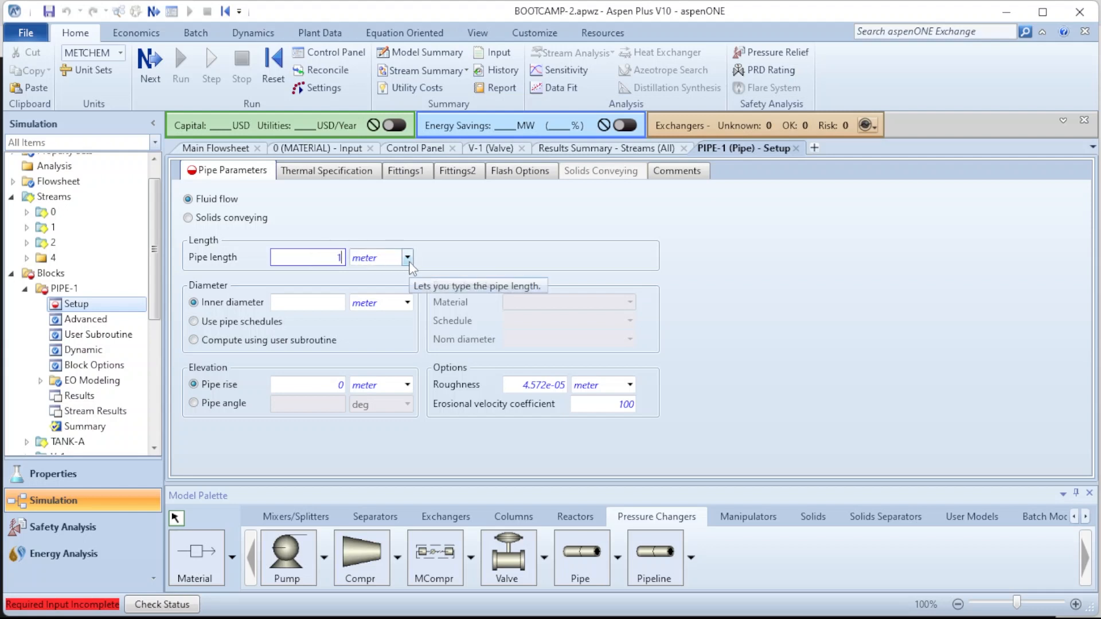
click(370, 265)
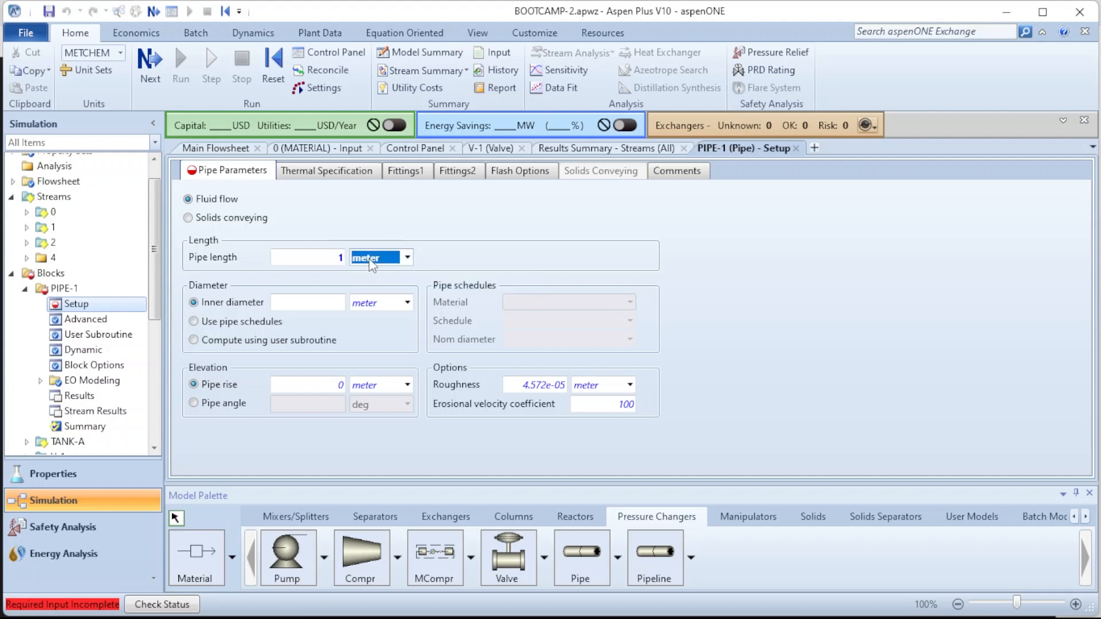
click(407, 258)
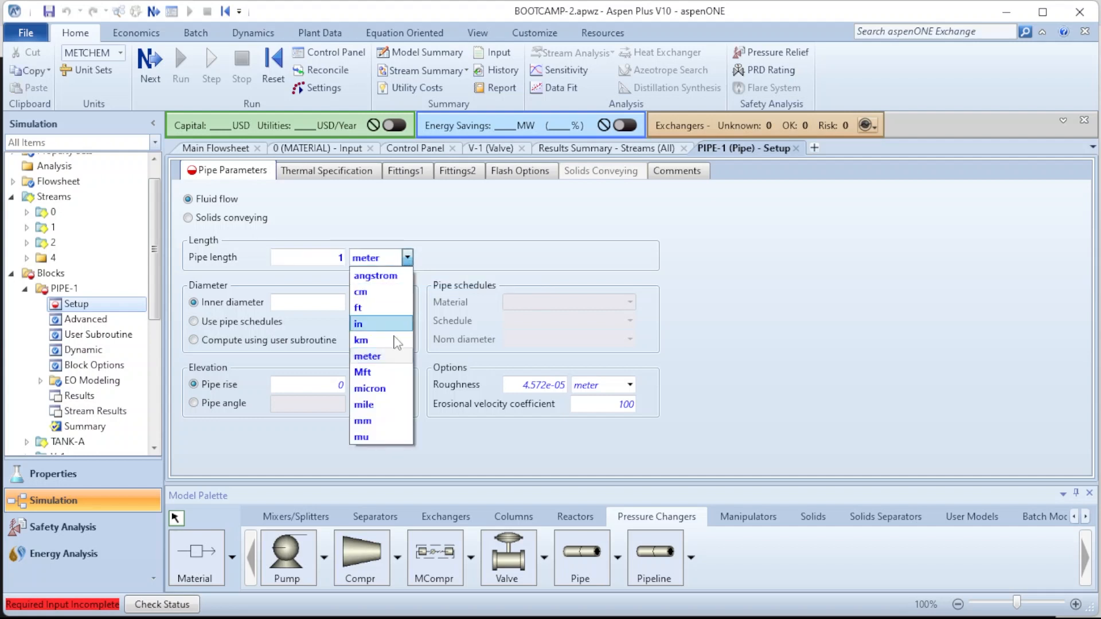
click(480, 232)
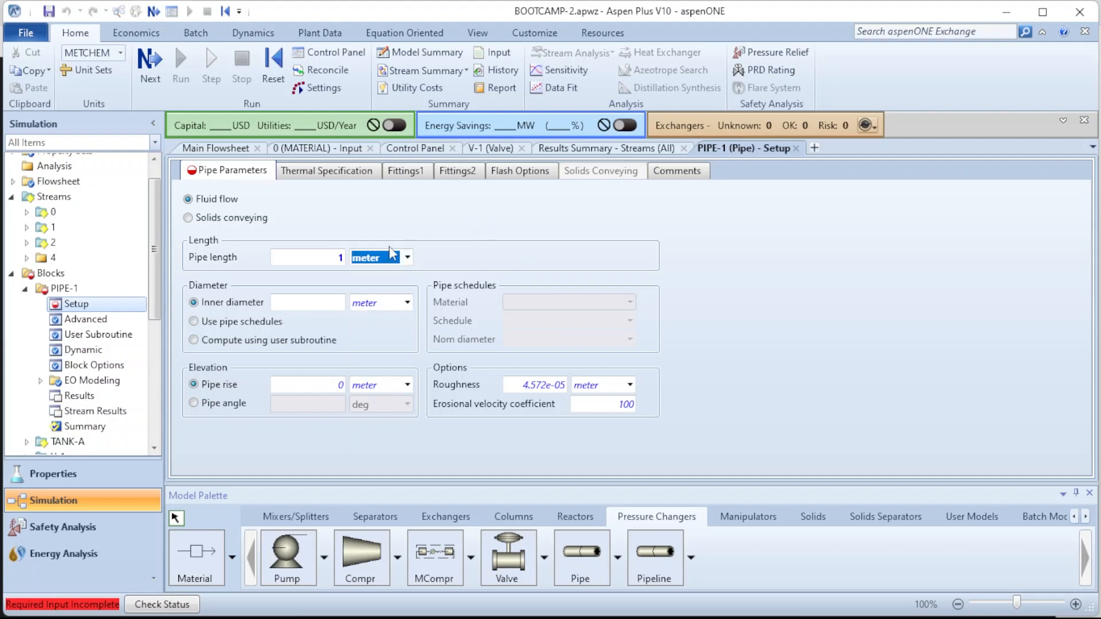
click(380, 263)
click(380, 264)
text(km)
click(663, 268)
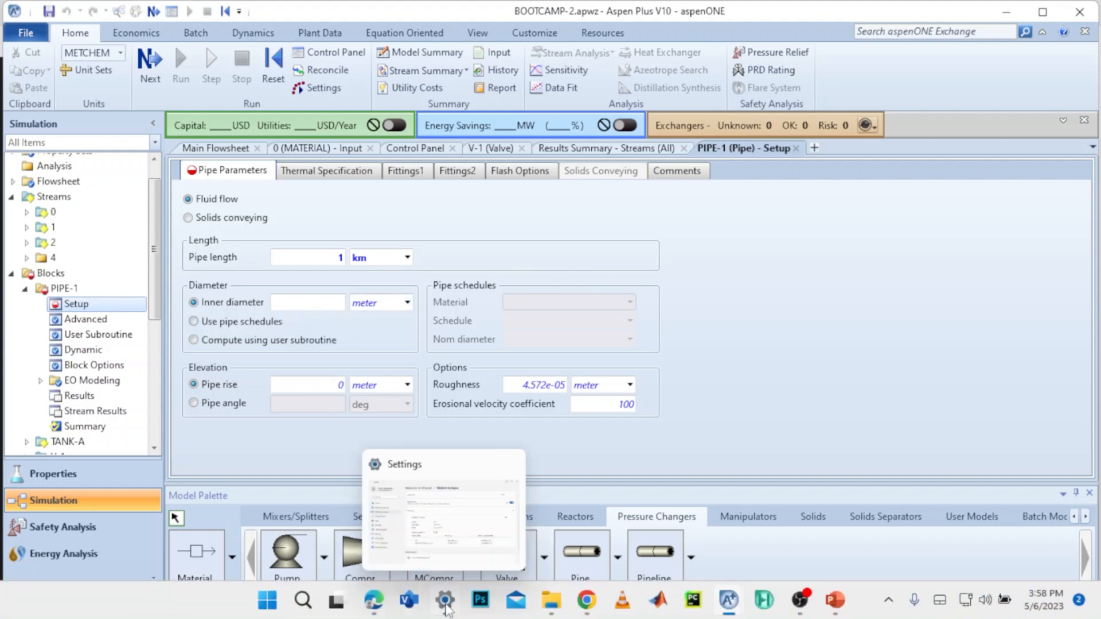
Switch to Edge and examine the pipe specifications, fittings table and process diagram in the Fluid handling Equipments PDF
mouse_move(372, 605)
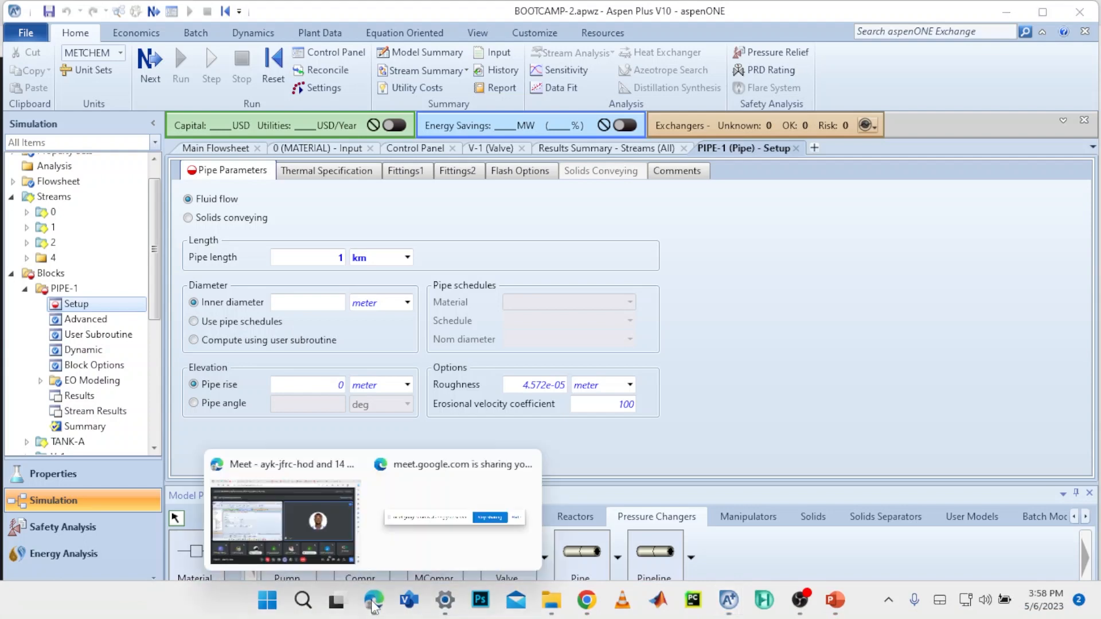
click(323, 520)
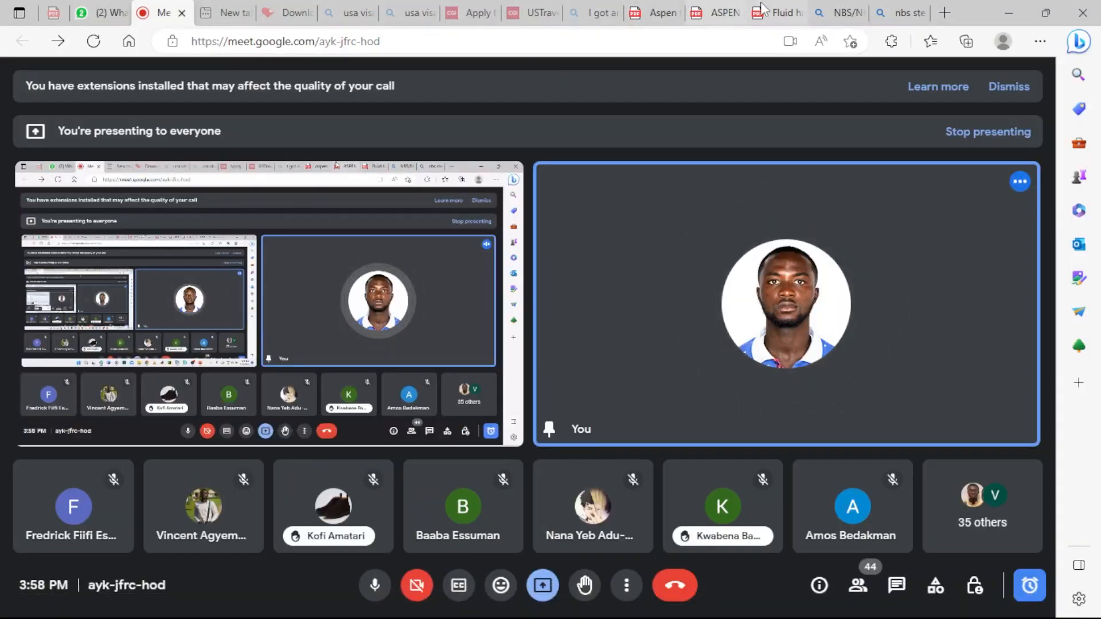
click(777, 13)
scroll(610, 294, up, 5)
scroll(612, 294, up, 10)
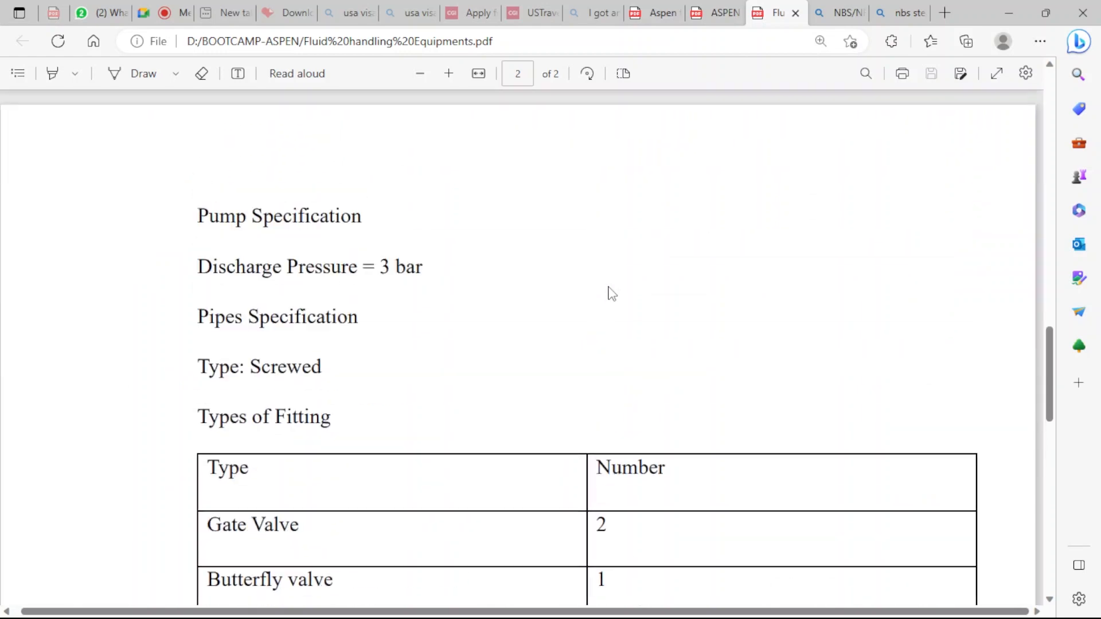
scroll(612, 293, down, 4)
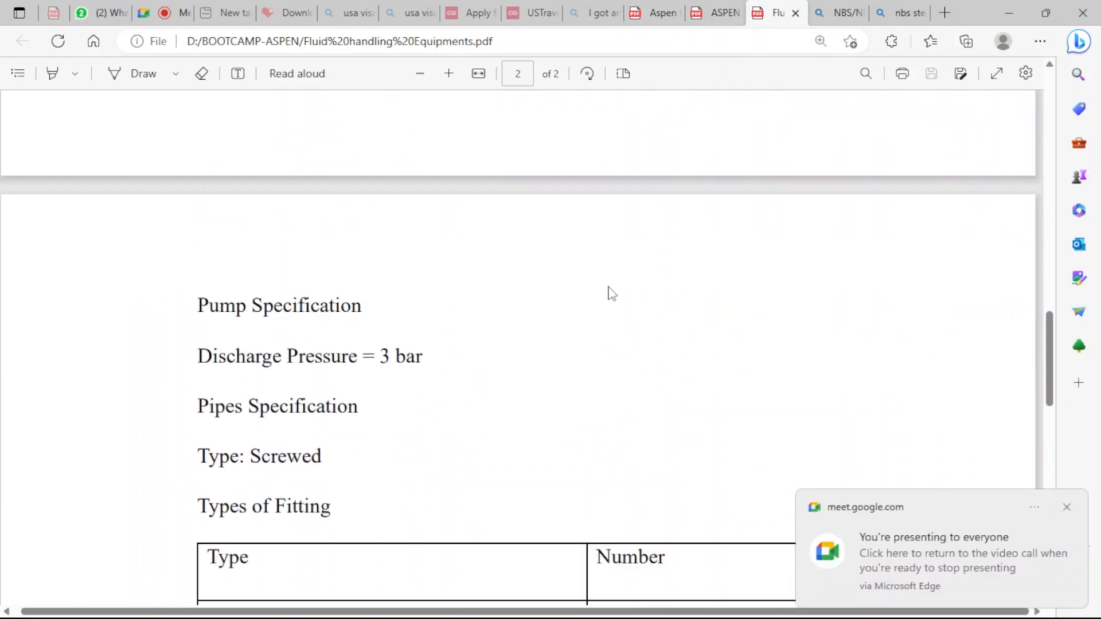
scroll(612, 294, up, 5)
scroll(612, 294, up, 5)
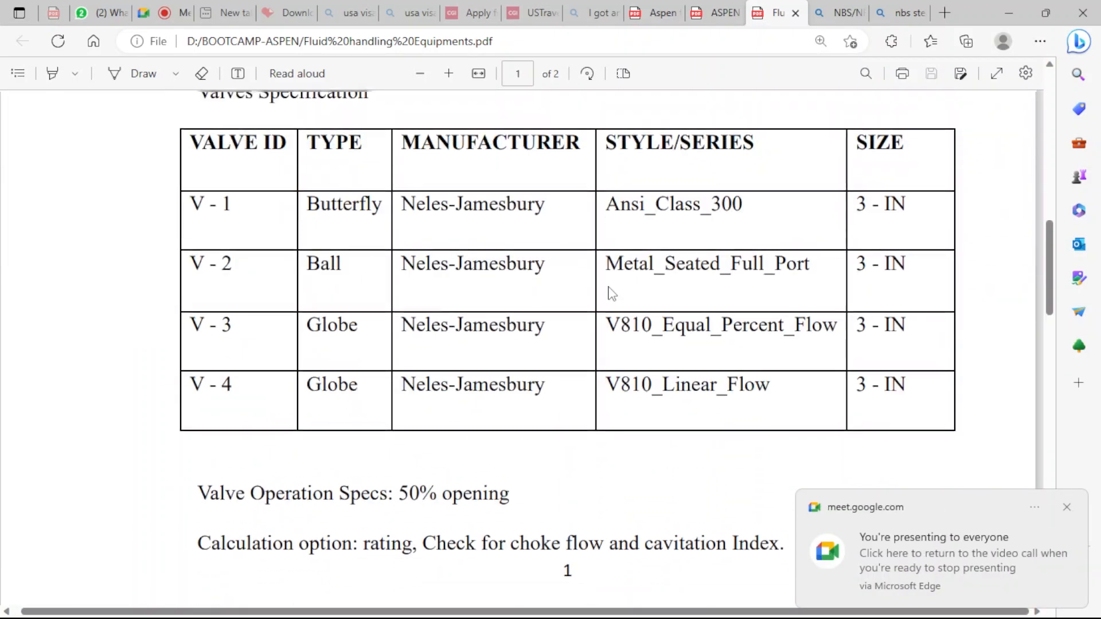
scroll(612, 293, up, 6)
scroll(612, 294, down, 15)
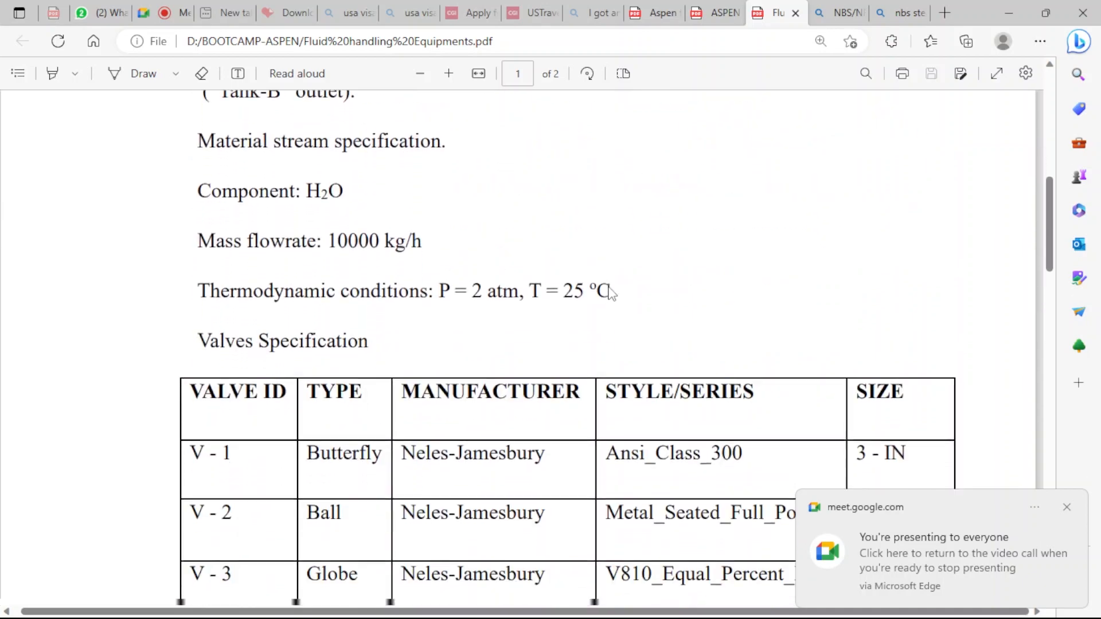
scroll(612, 294, up, 12)
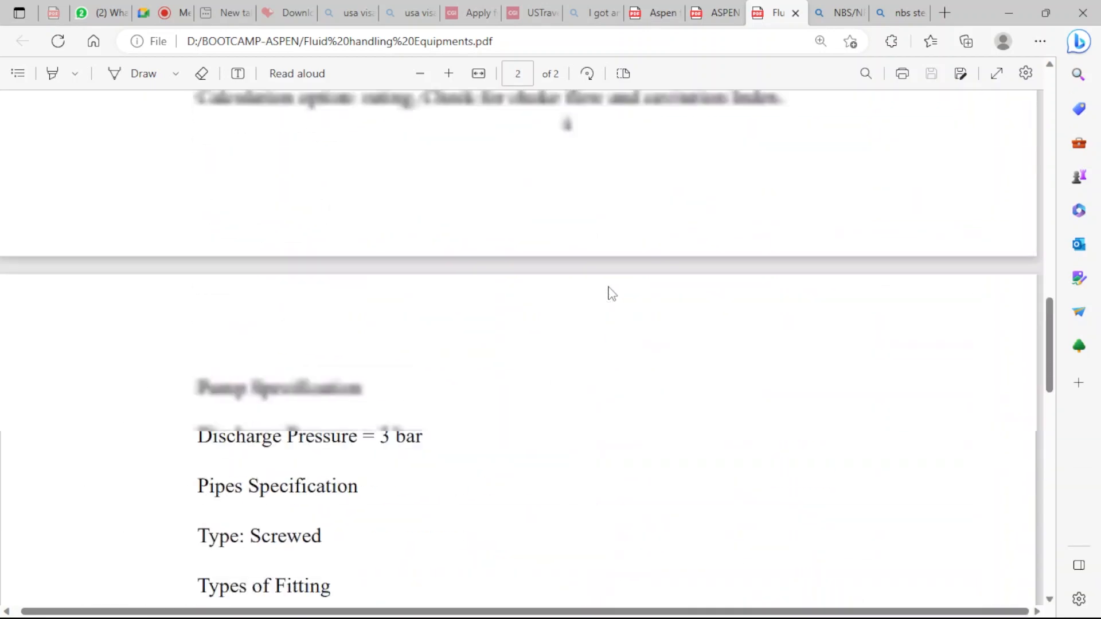
scroll(612, 294, down, 5)
scroll(612, 294, up, 8)
scroll(612, 294, up, 10)
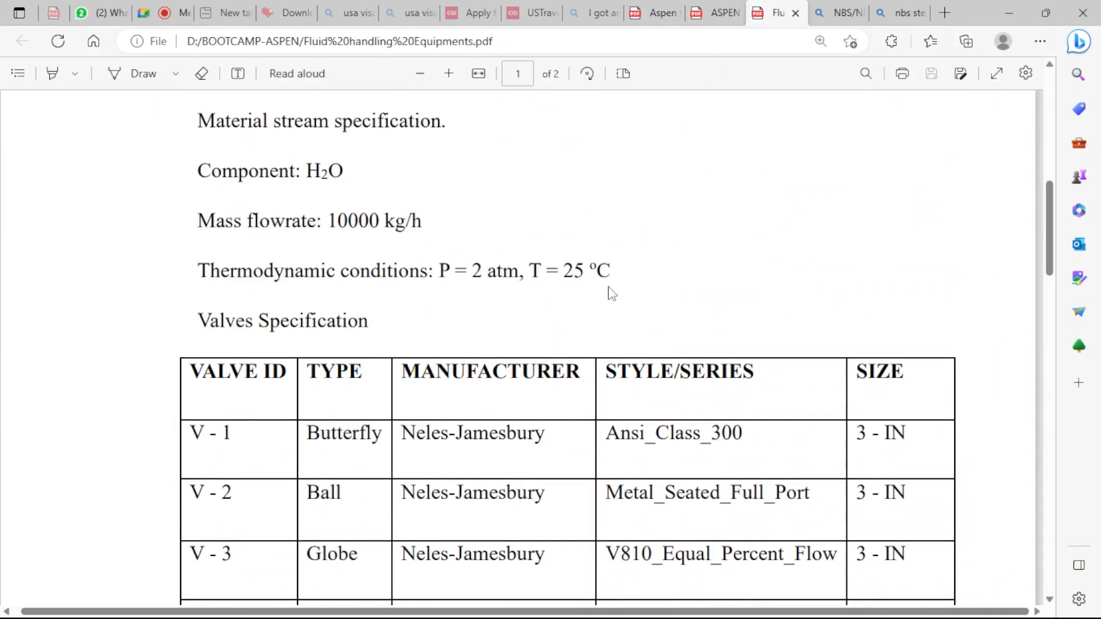
scroll(612, 294, down, 1)
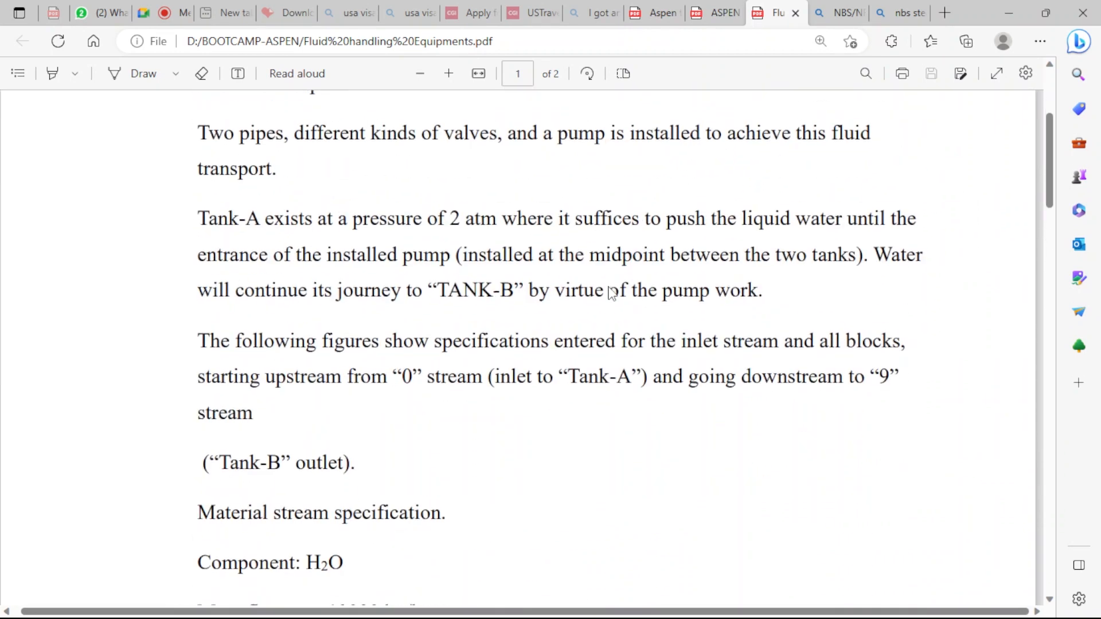
scroll(612, 294, up, 1)
scroll(612, 294, down, 10)
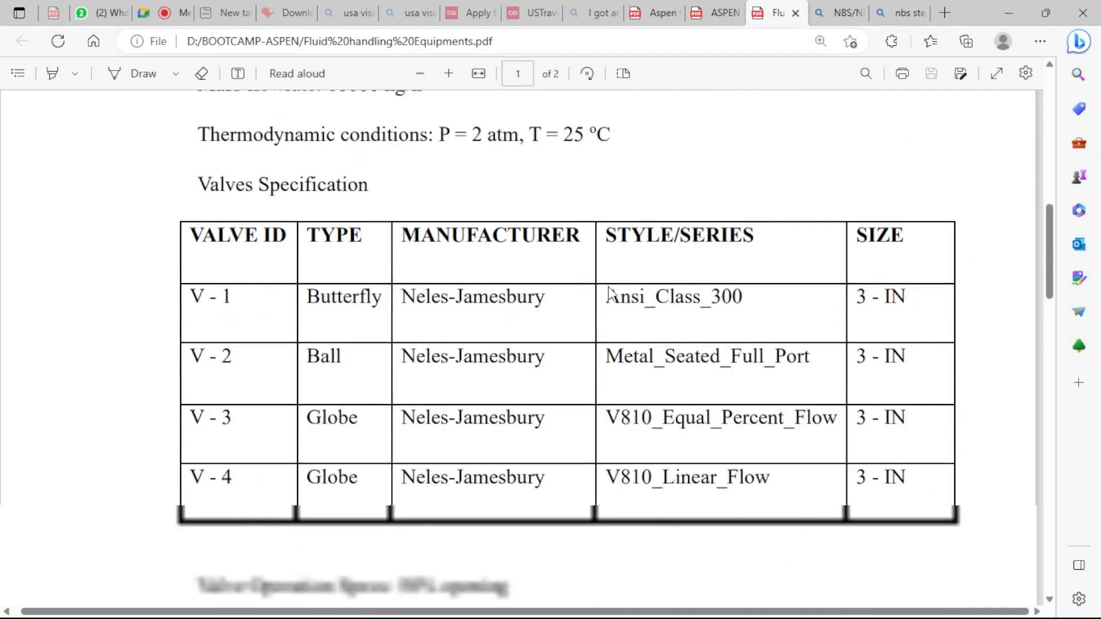
scroll(612, 294, down, 15)
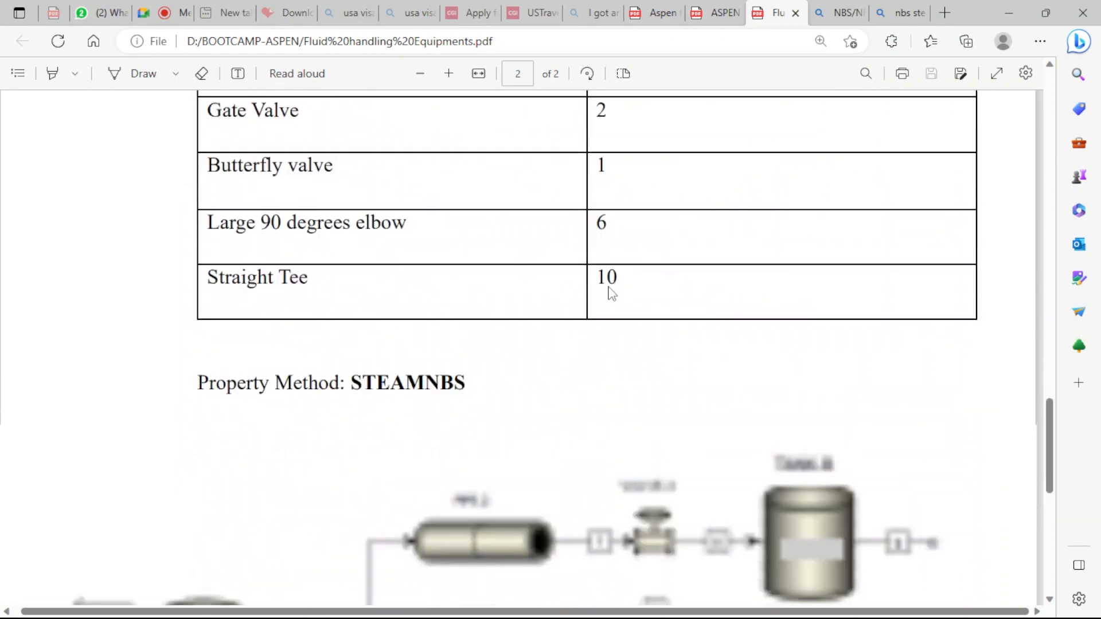
scroll(612, 293, up, 1)
scroll(611, 294, down, 5)
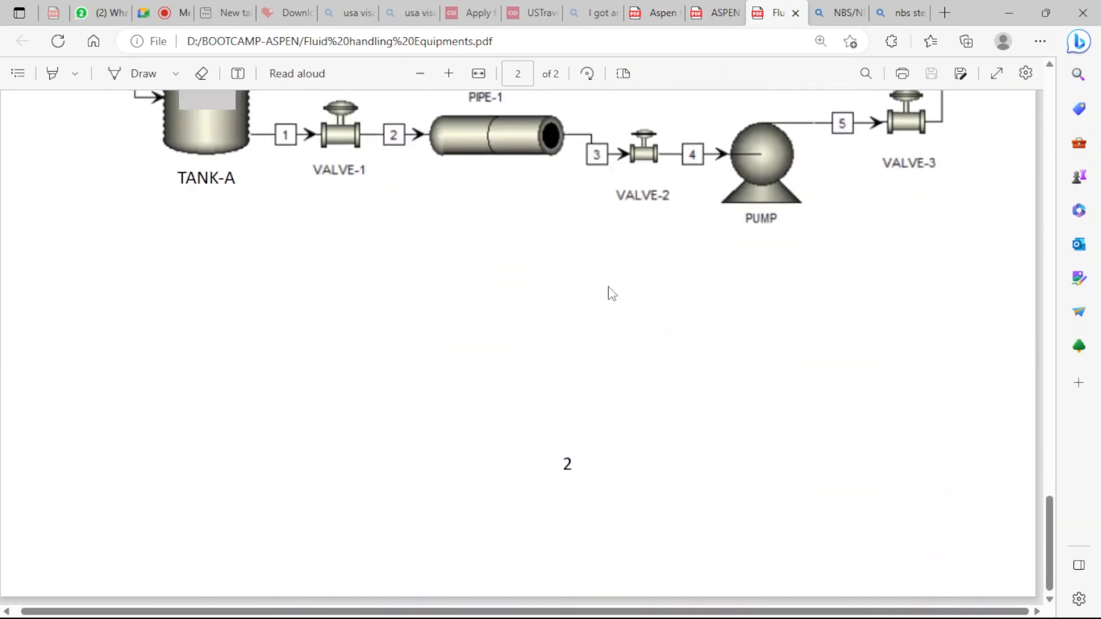
Switch to the Snipping Tool and examine the optimum inside diameter calculation for turbulent flow in a maximized window
key(alt+Tab)
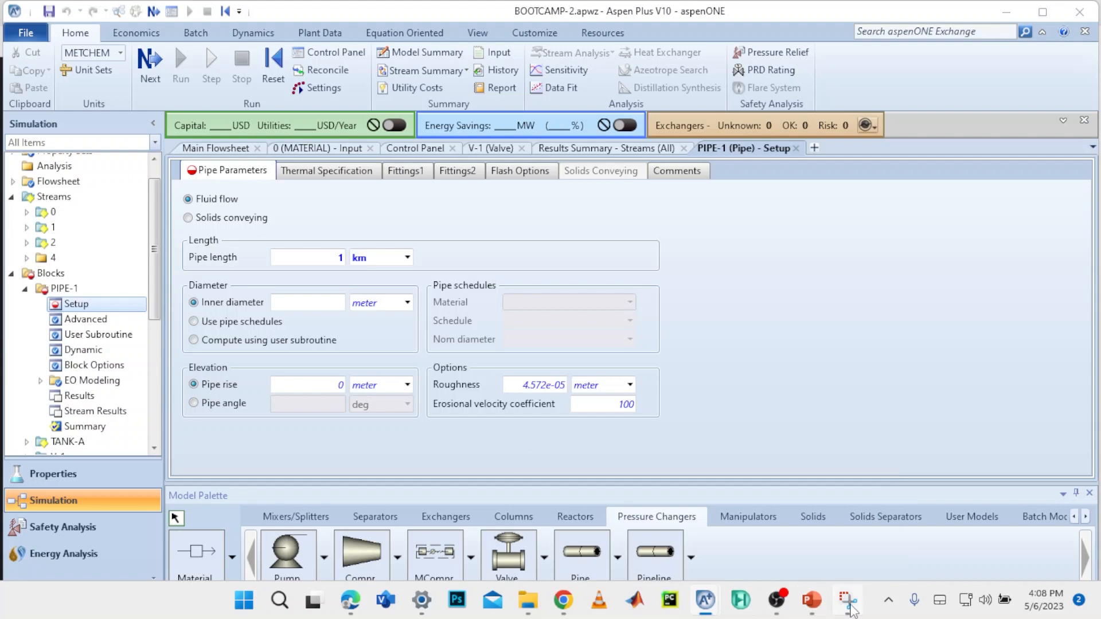
click(850, 607)
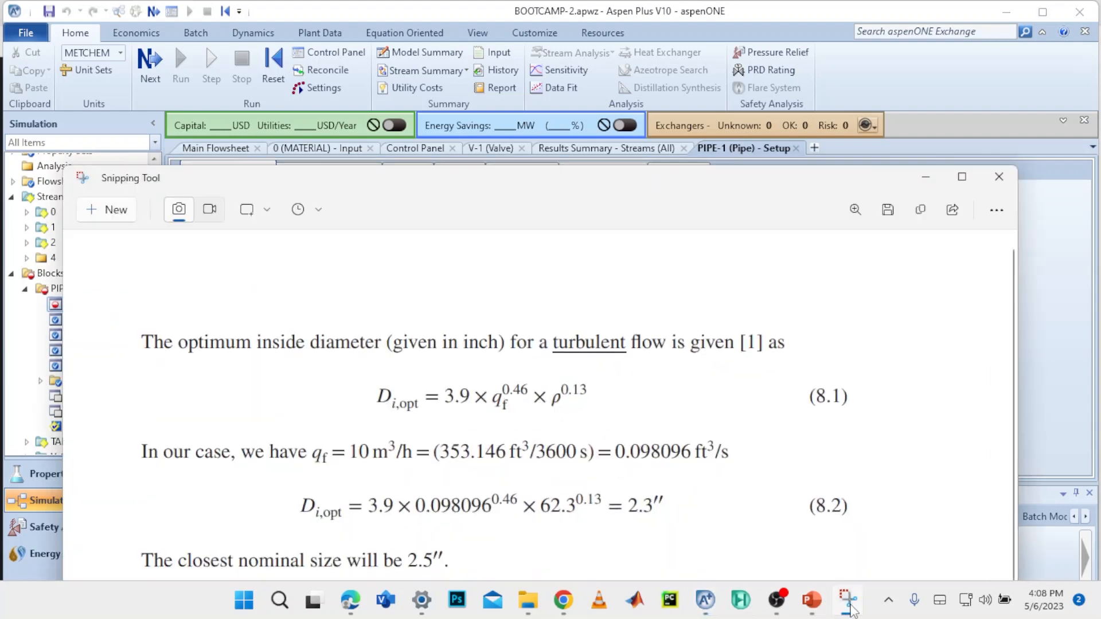
click(961, 178)
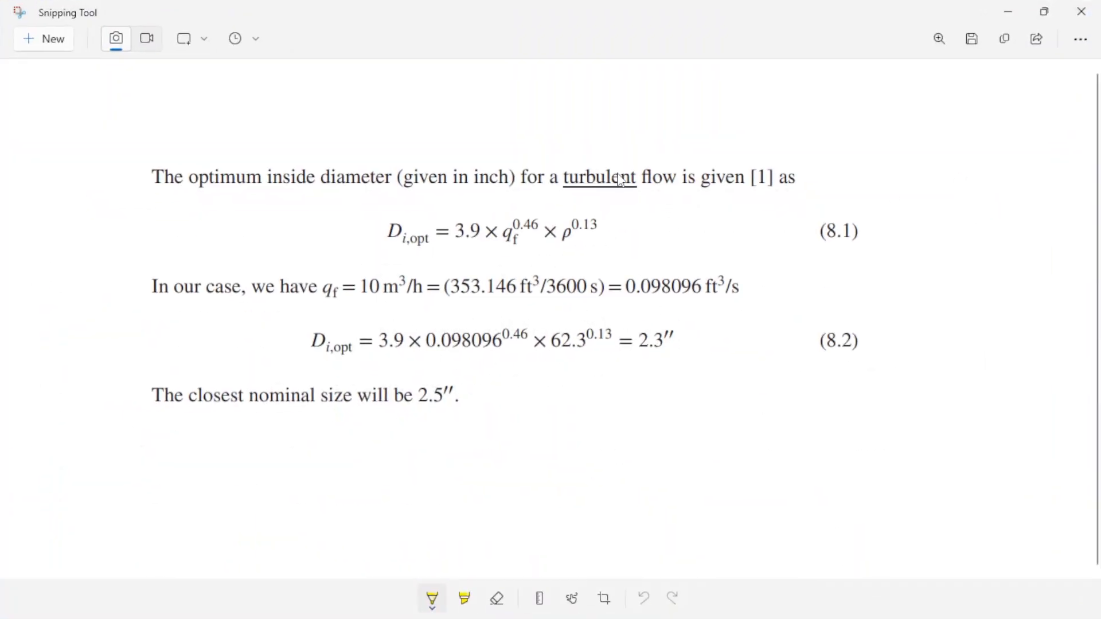
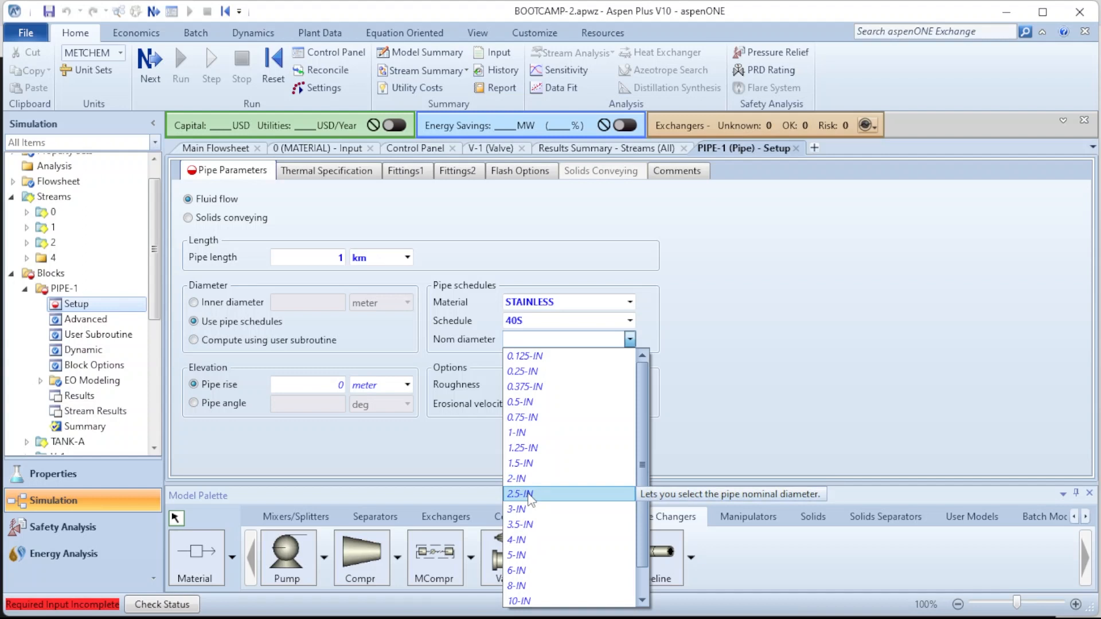
Choose the 2.5-IN nominal diameter for PIPE-1 in Aspen Plus and set its thermal specification type to Adiabatic (zero duty)
click(529, 495)
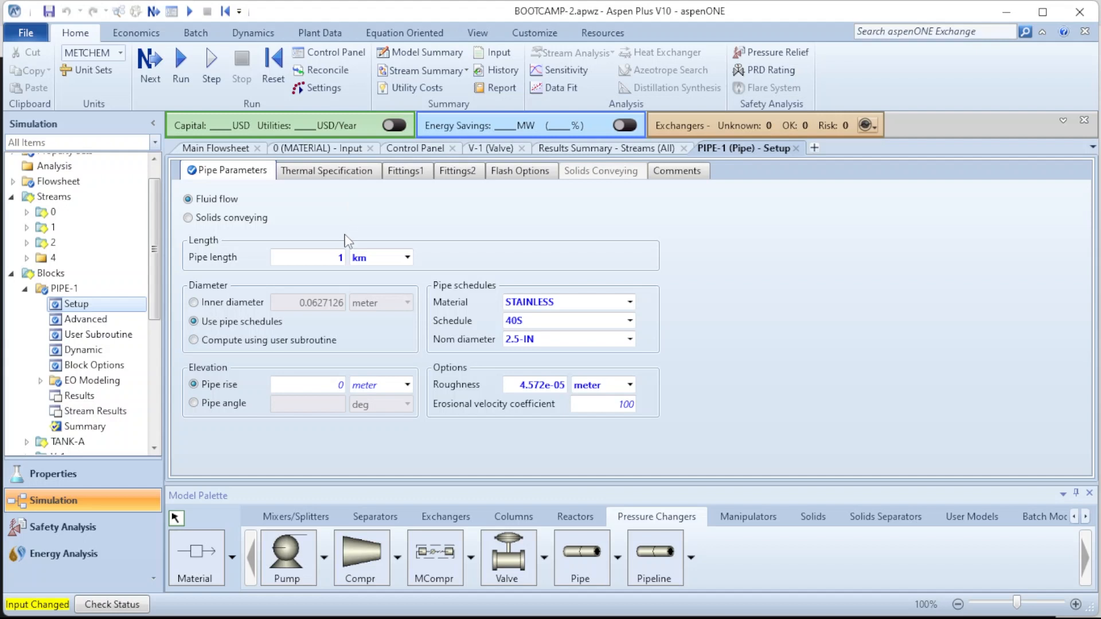
mouse_move(456, 618)
click(352, 171)
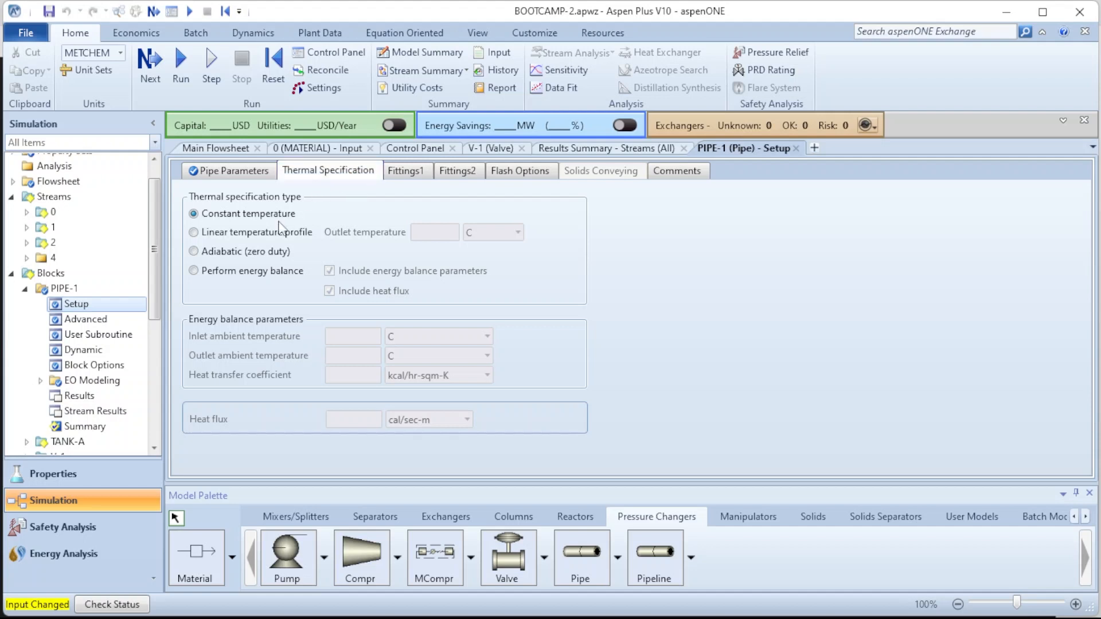
click(225, 258)
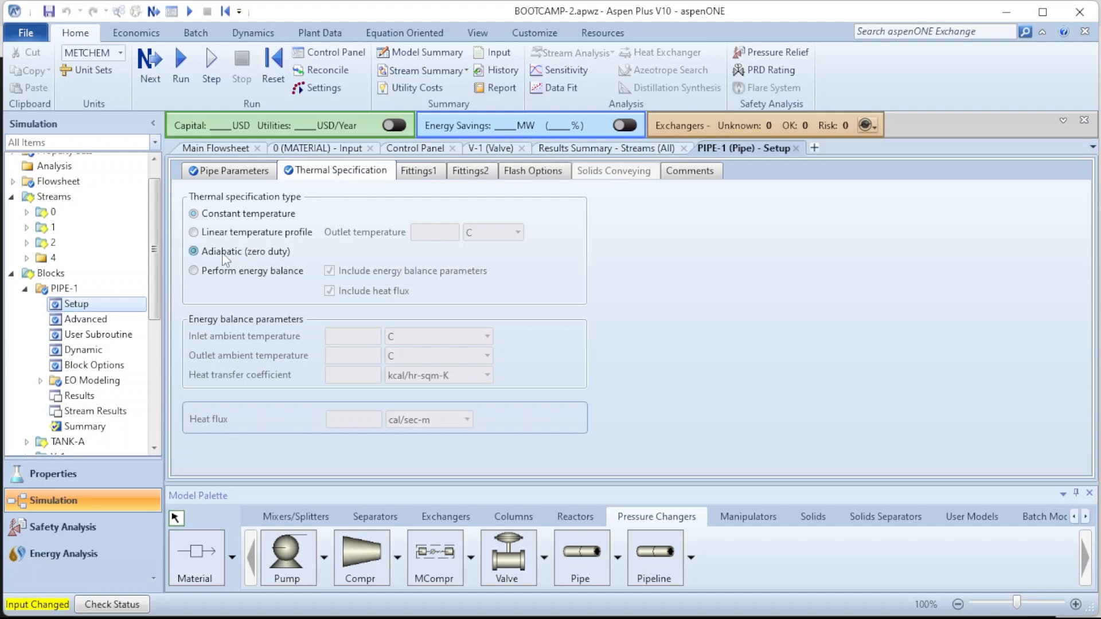
Enter the PIPE-1 fittings: 2 gate valves, 1 butterfly valve, 6 large 90-degree elbows and 10 straight tees
click(419, 173)
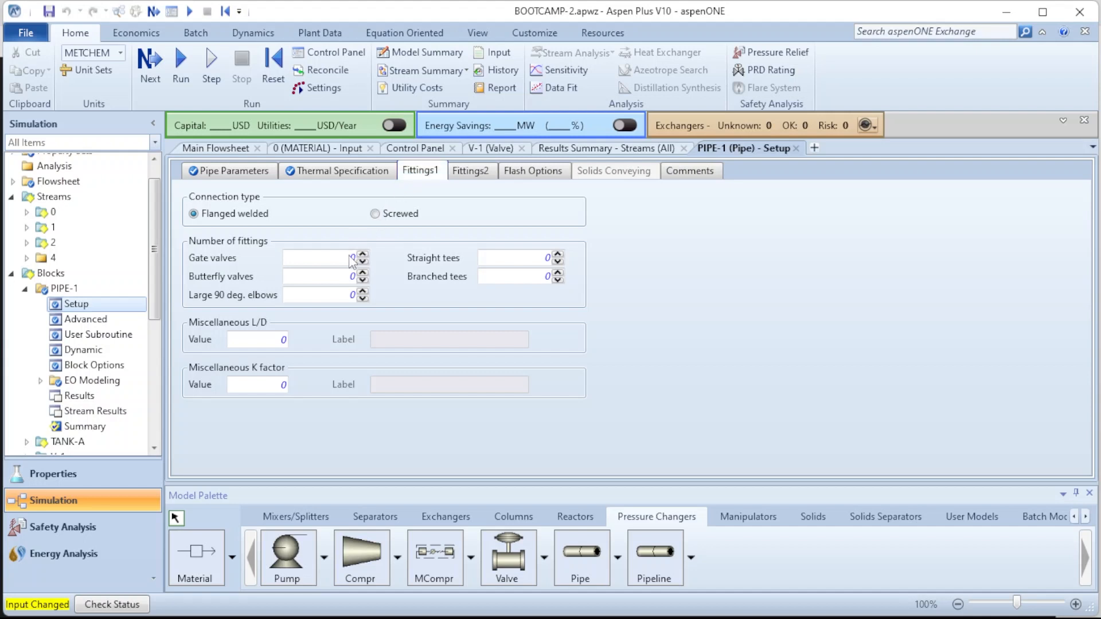
click(352, 259)
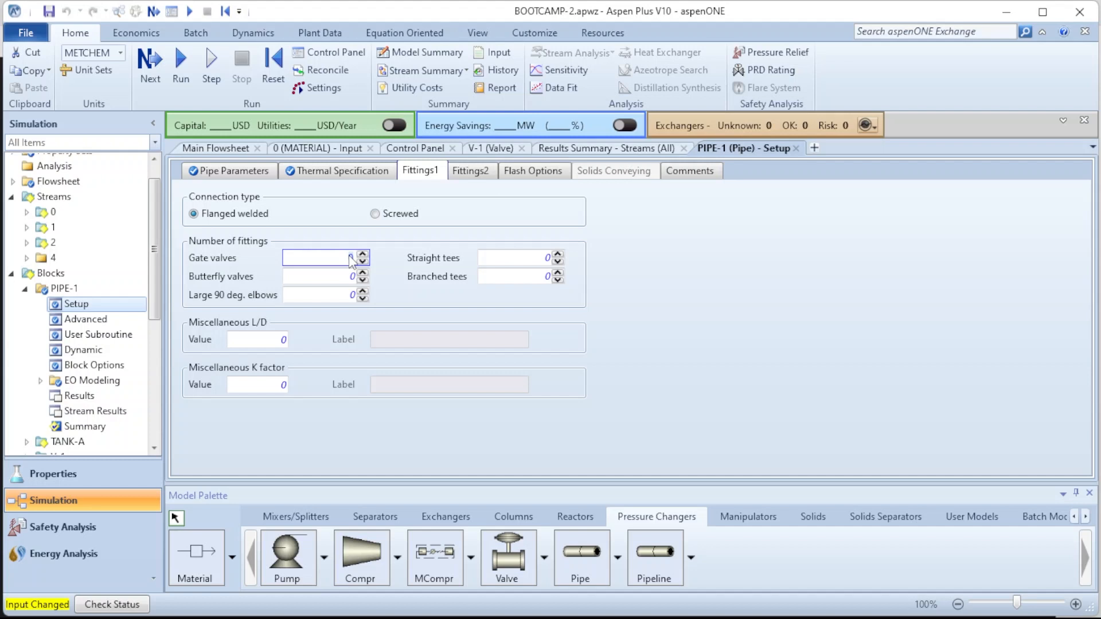
text(2)
click(353, 280)
text(1)
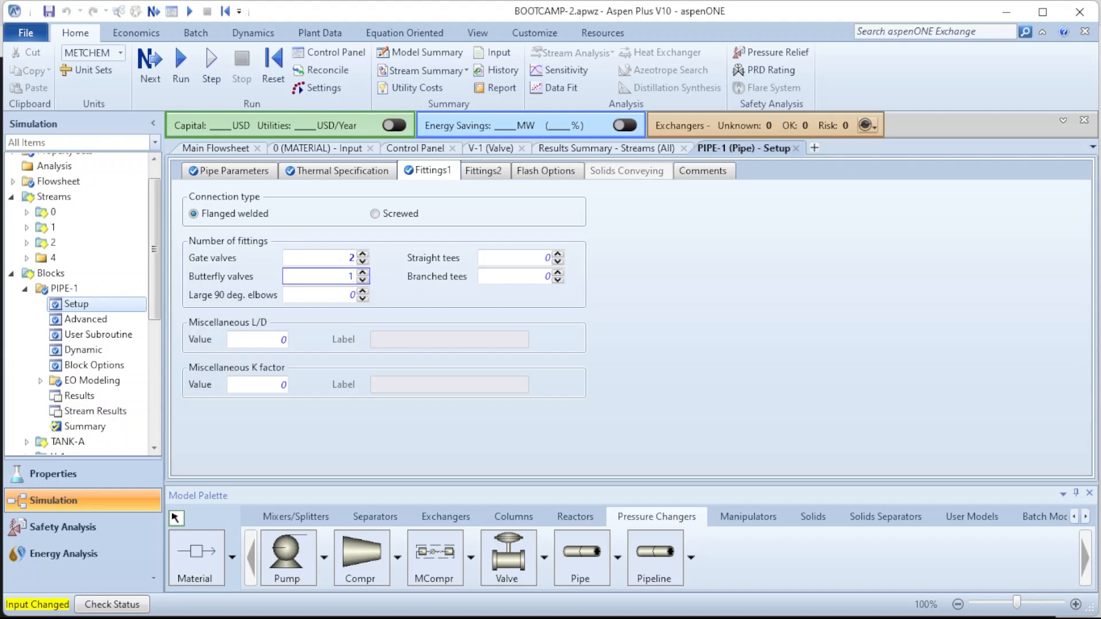
click(430, 296)
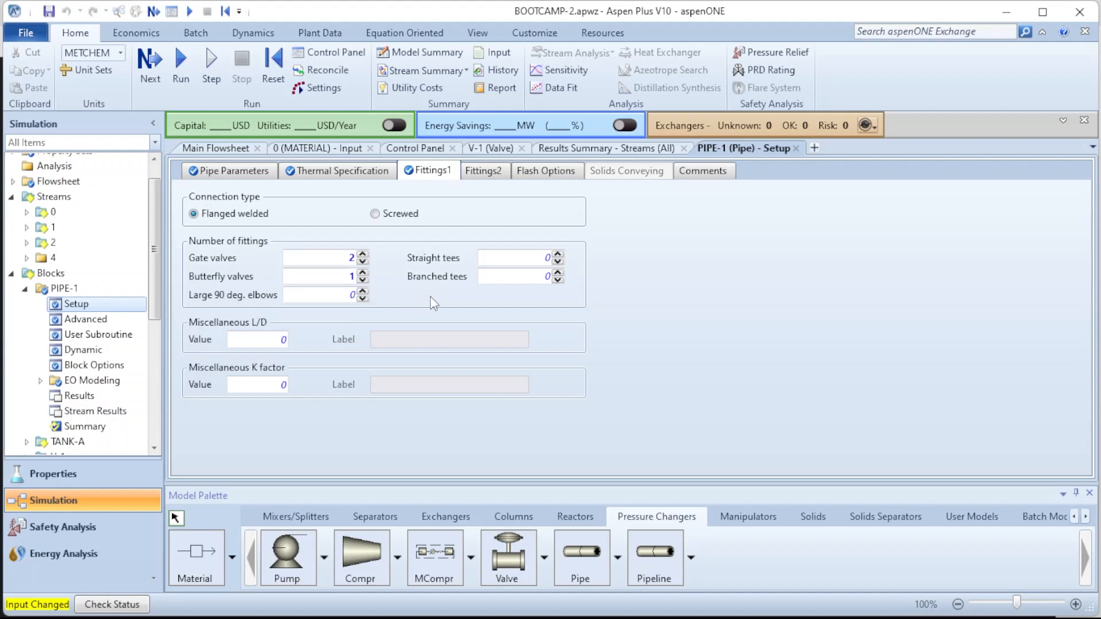
click(353, 296)
text(6)
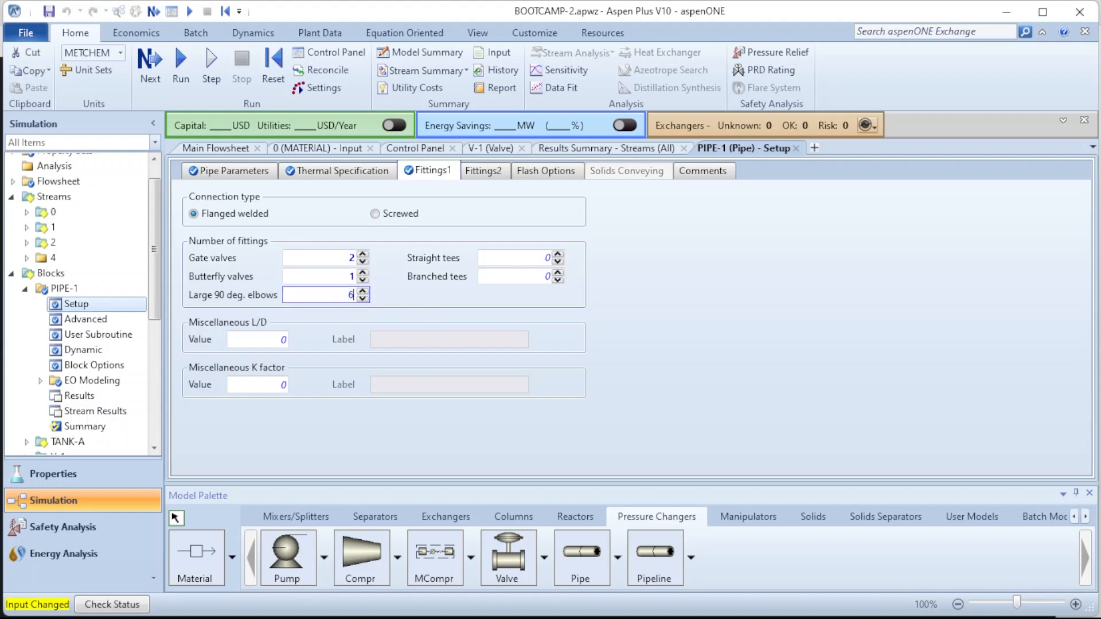
click(431, 303)
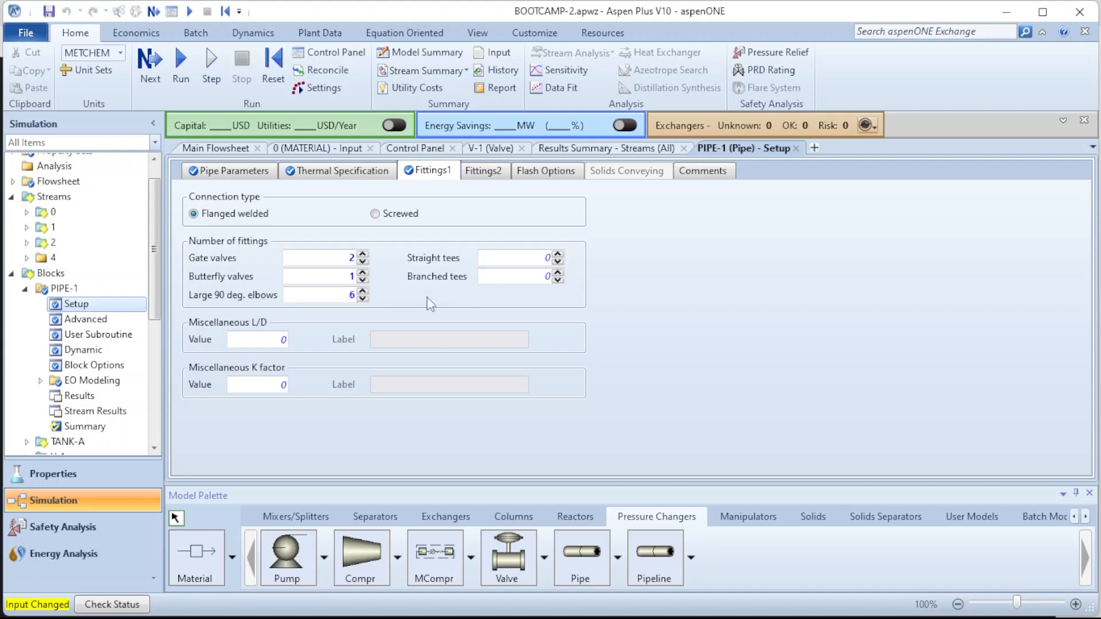
click(548, 259)
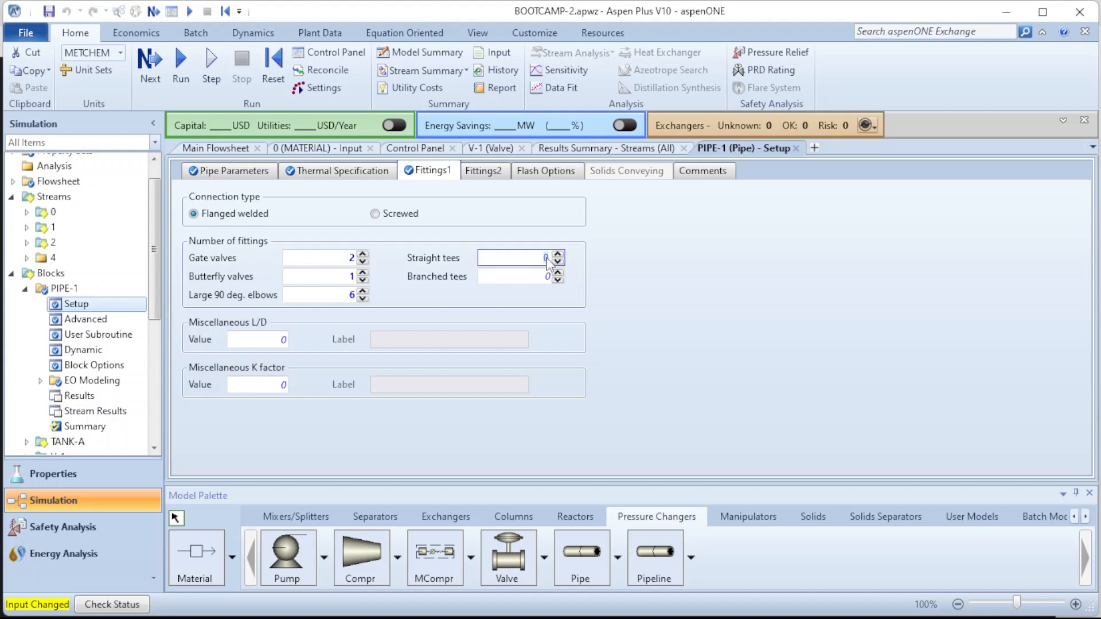
text(10)
click(732, 299)
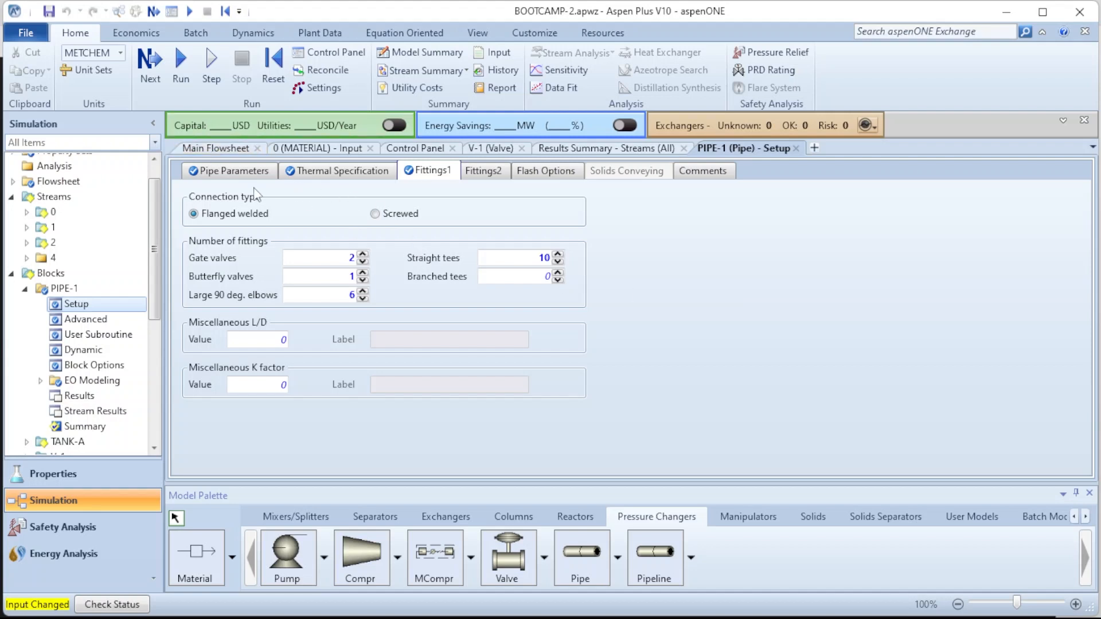
Review the pipe parameters, thermal specification and first fittings page of the PIPE-1 setup
click(242, 176)
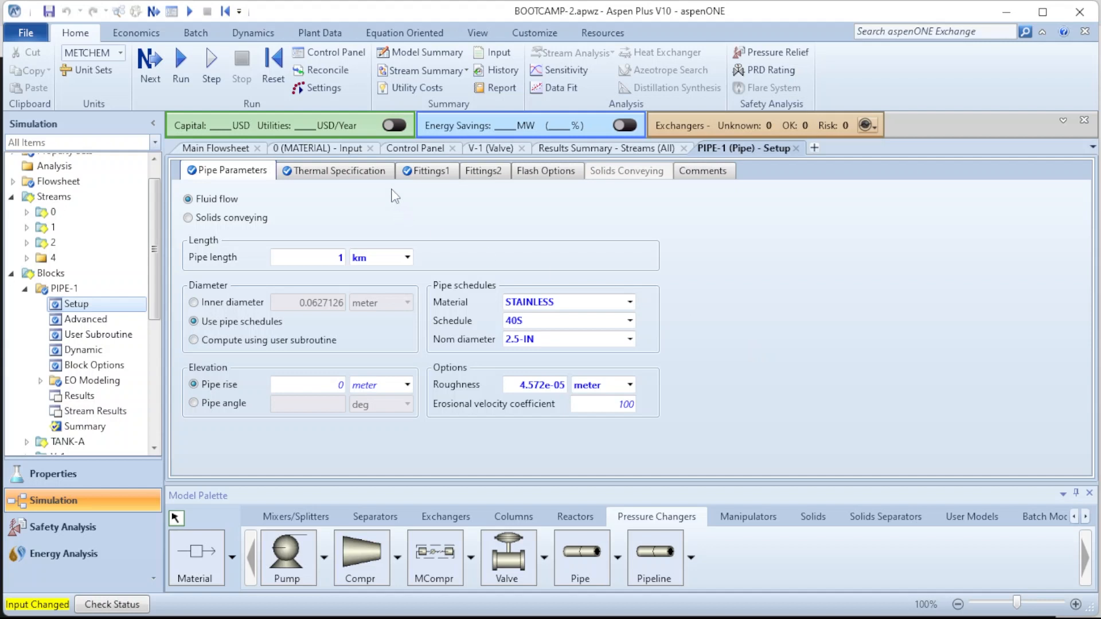
click(374, 177)
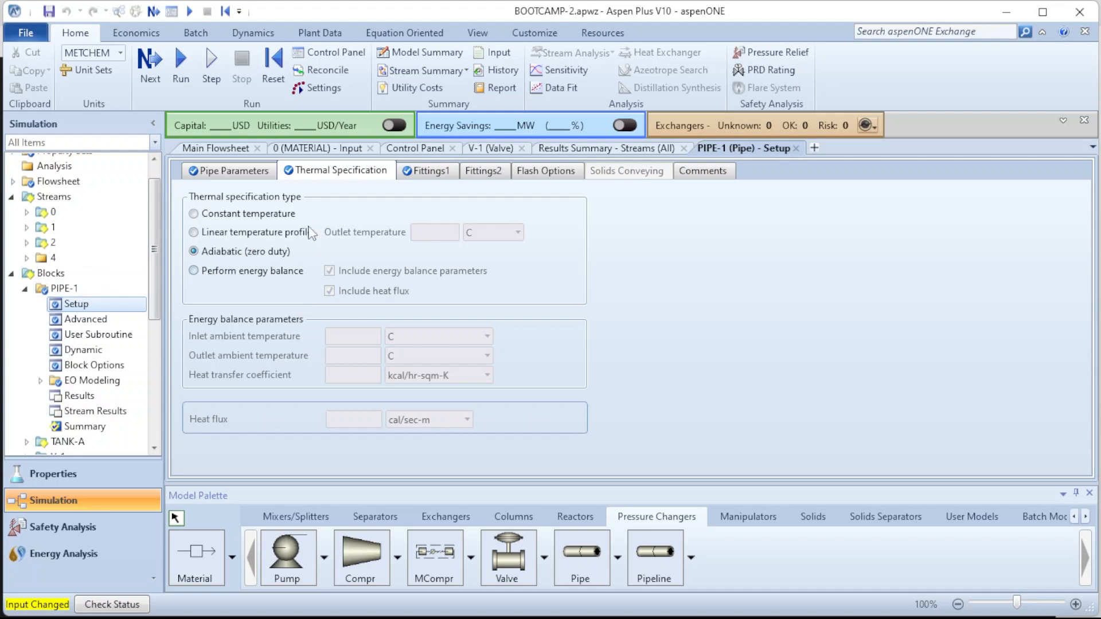
click(440, 172)
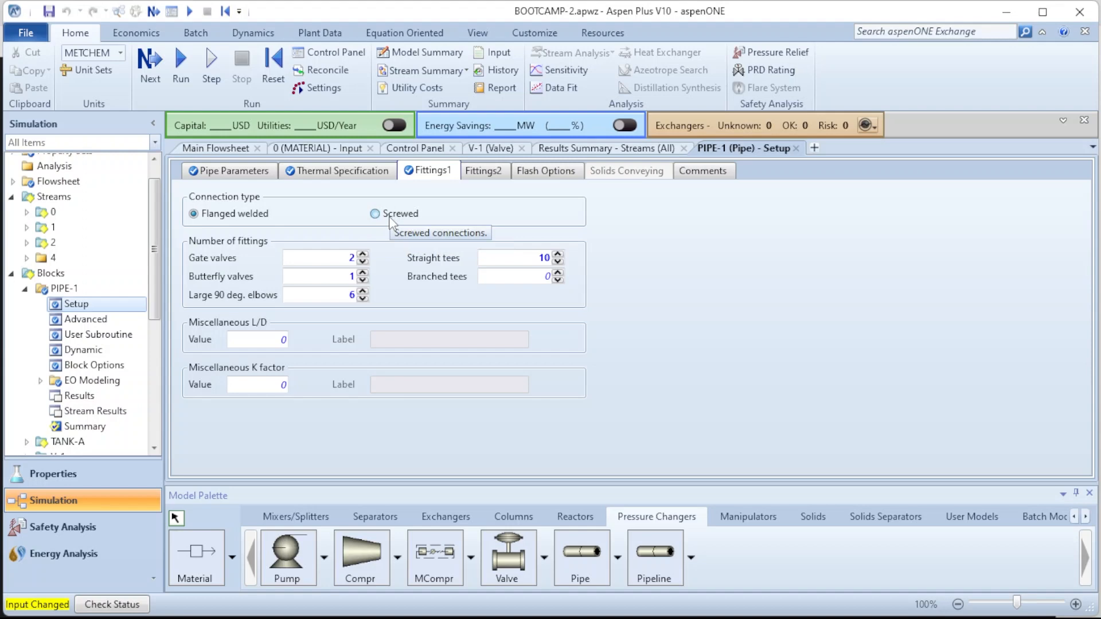
Switch to Edge and examine the pipe connection type and fittings table in the Fluid handling Equipments PDF
mouse_move(384, 586)
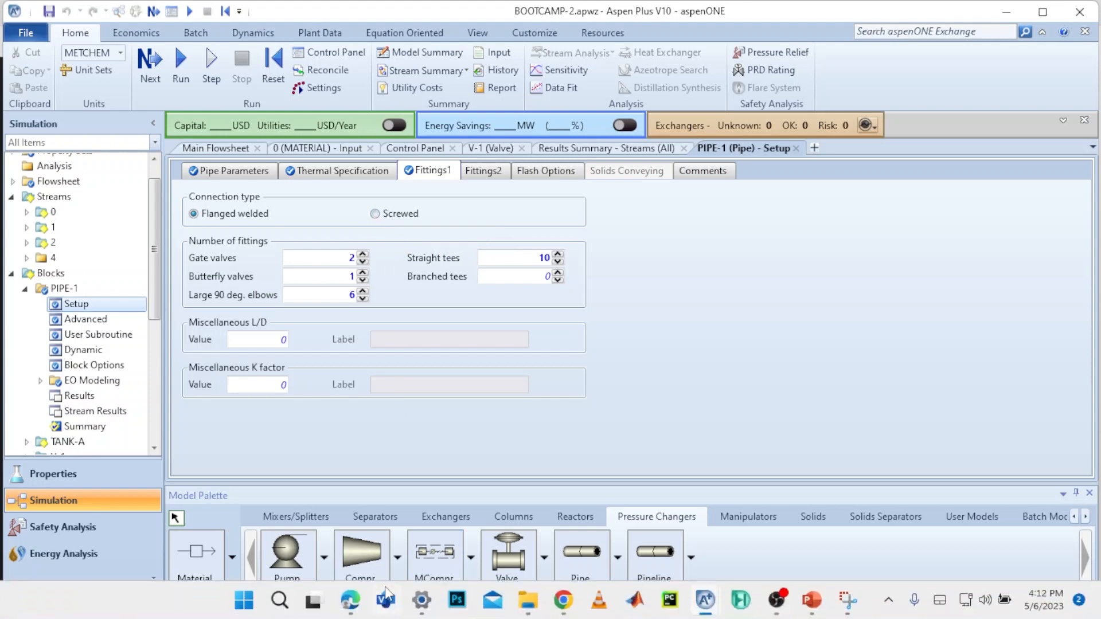
mouse_move(350, 599)
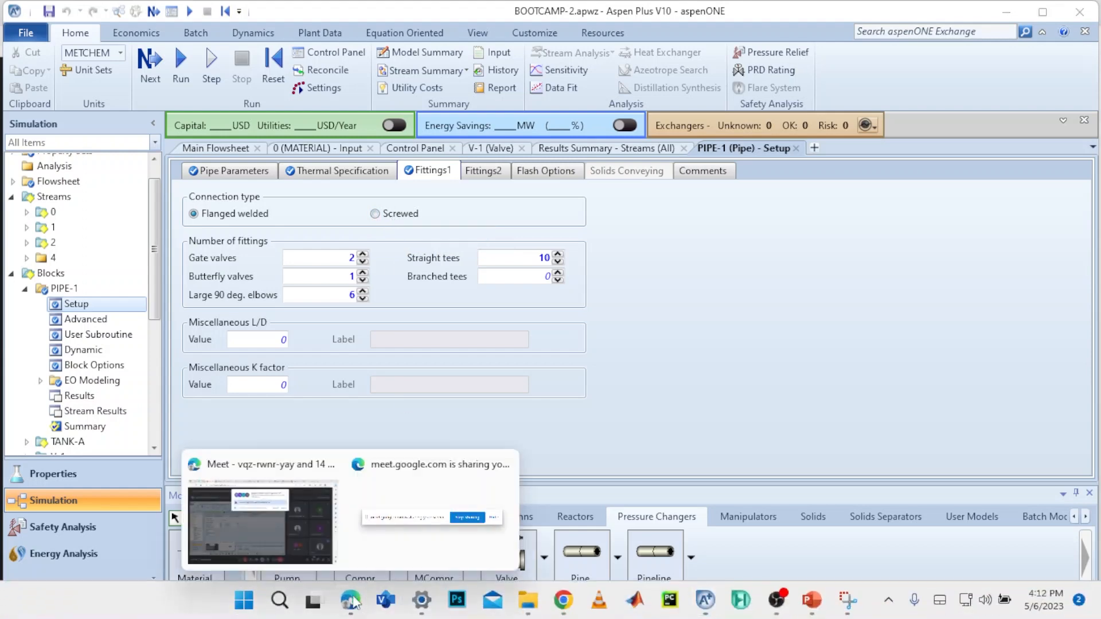
click(299, 531)
scroll(612, 318, up, 15)
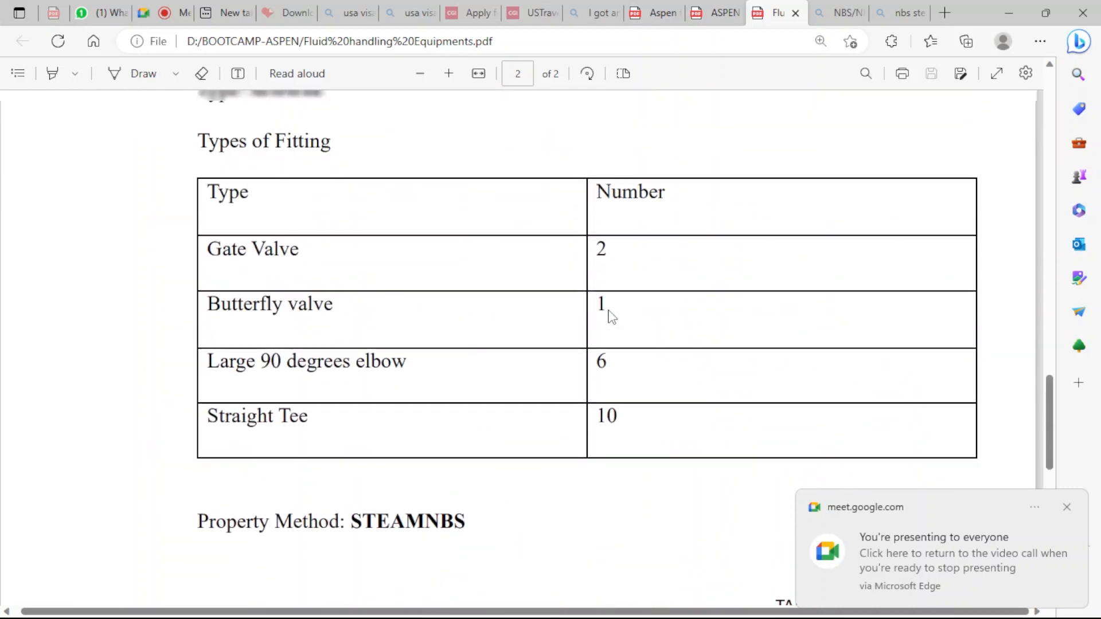
scroll(612, 317, up, 3)
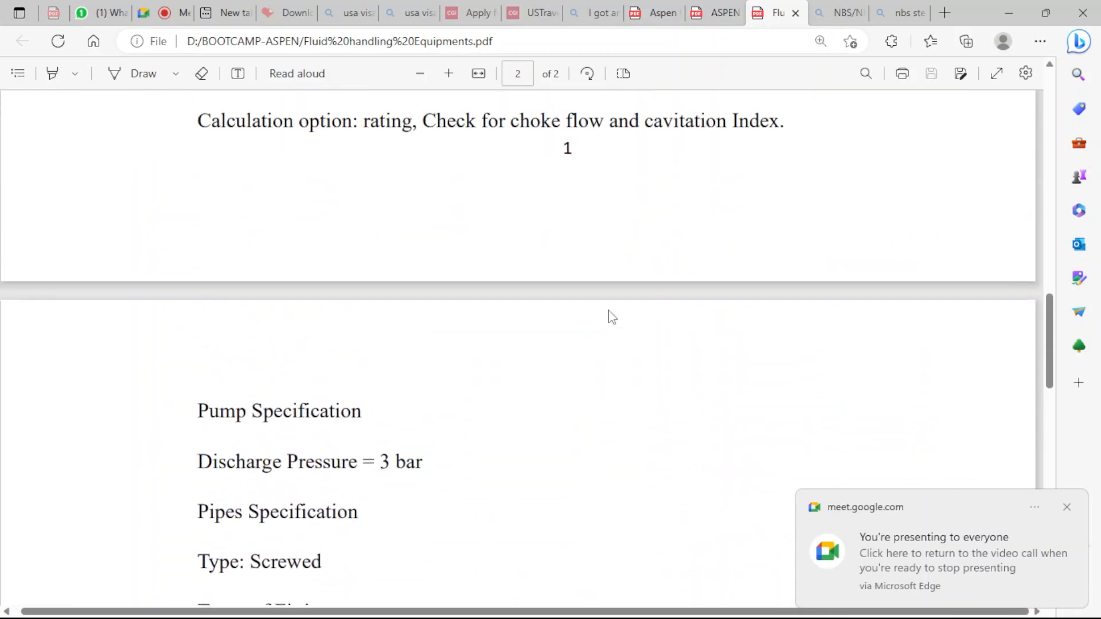
scroll(612, 317, down, 2)
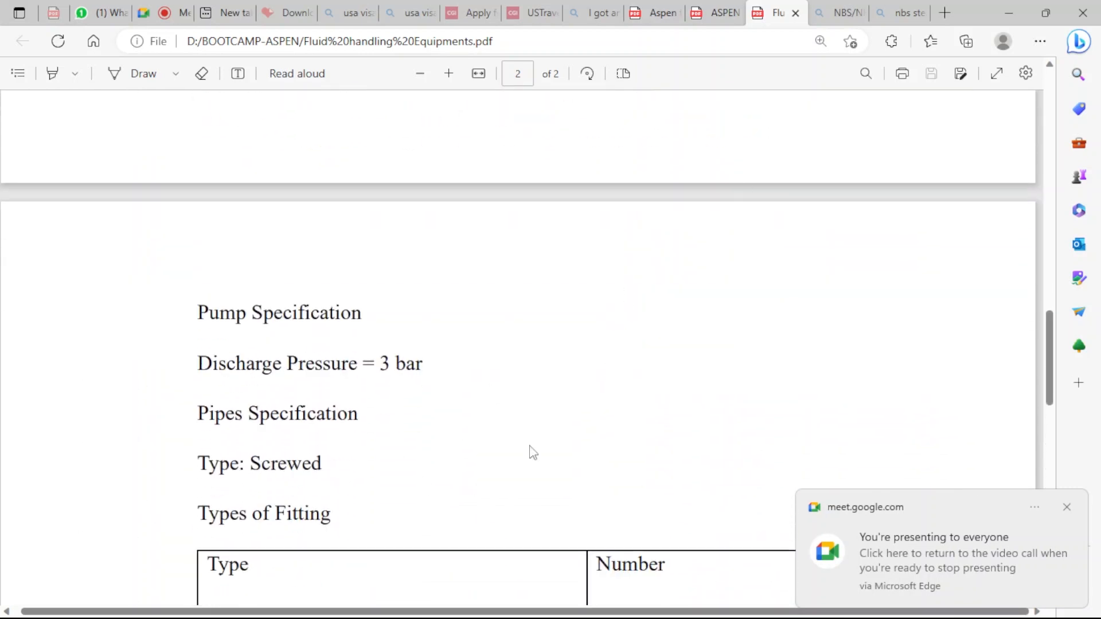
scroll(616, 381, down, 5)
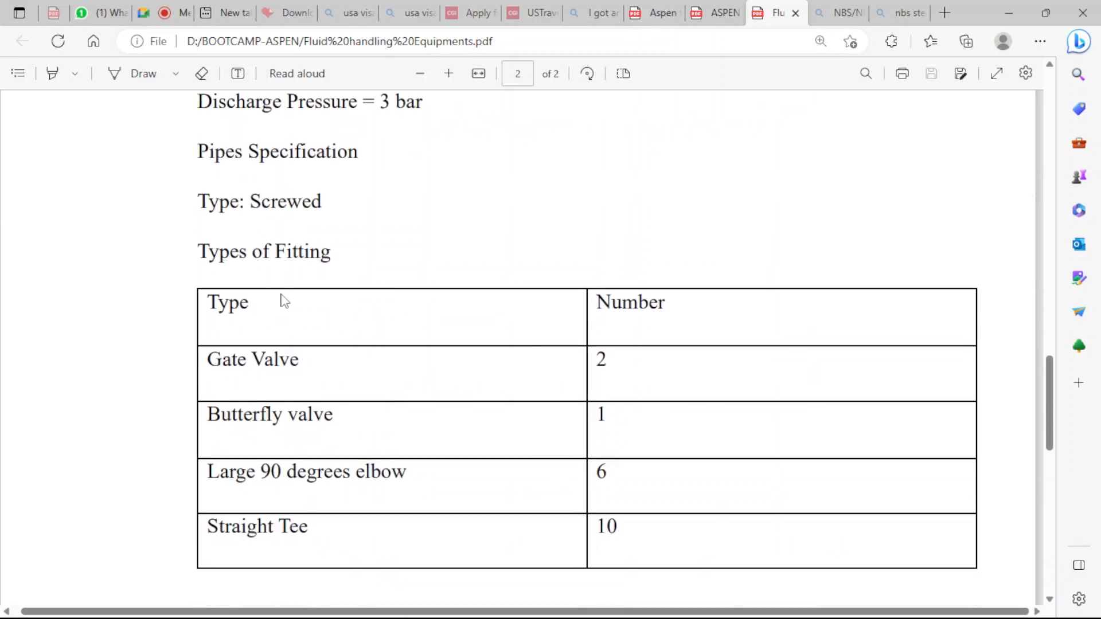
scroll(280, 300, down, 1)
scroll(281, 298, up, 1)
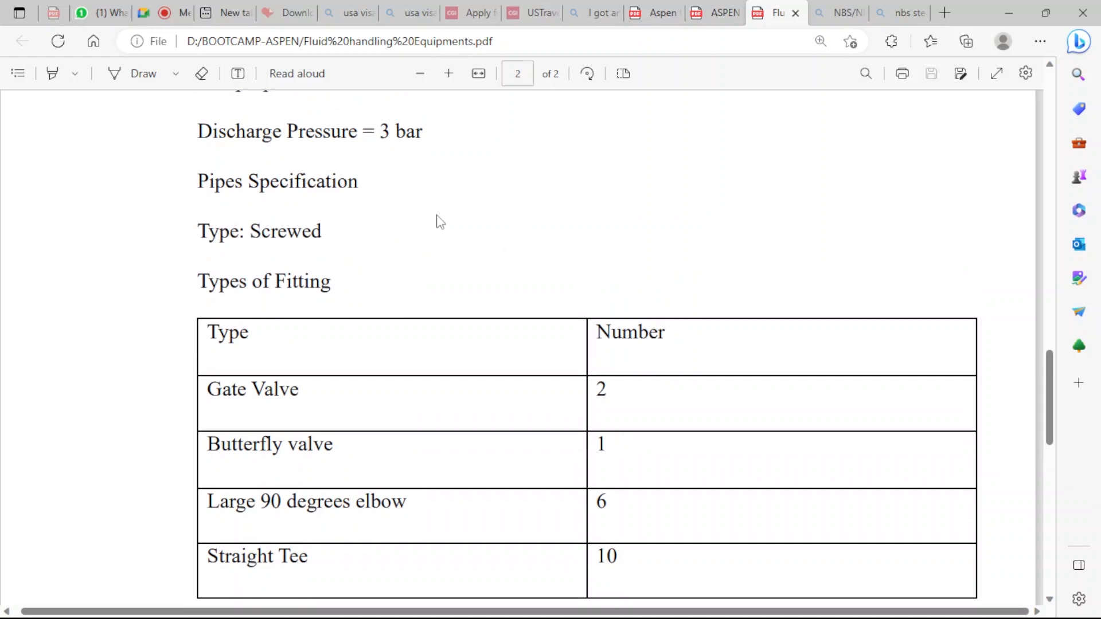
ctrl+scroll(391, 229, up, 3)
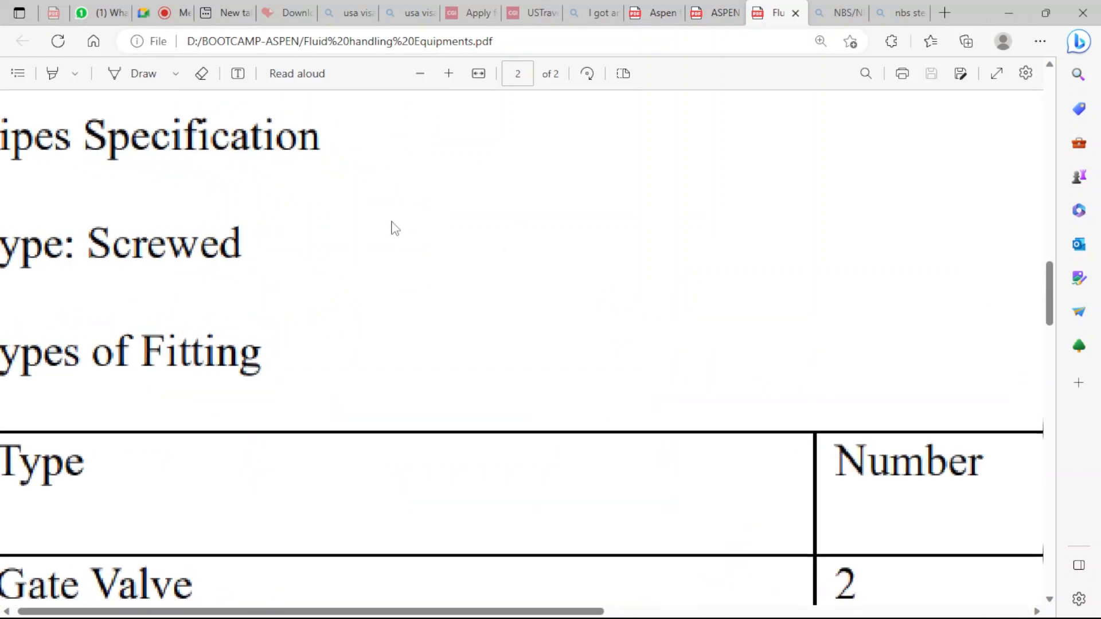
scroll(395, 229, left, 3)
ctrl+scroll(325, 346, down, 1)
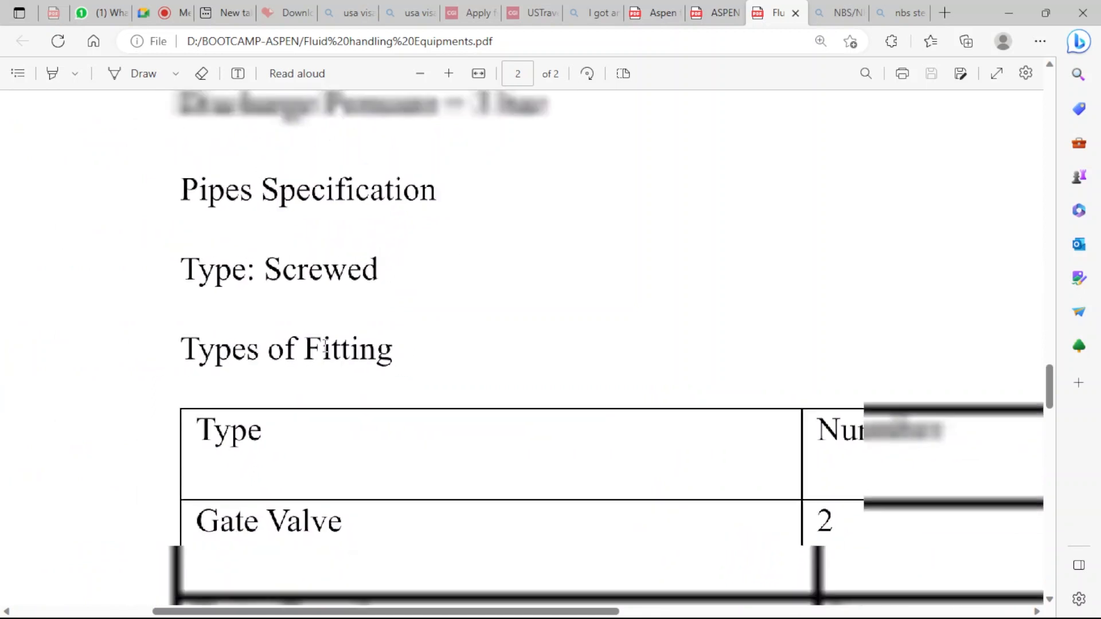
scroll(324, 350, down, 3)
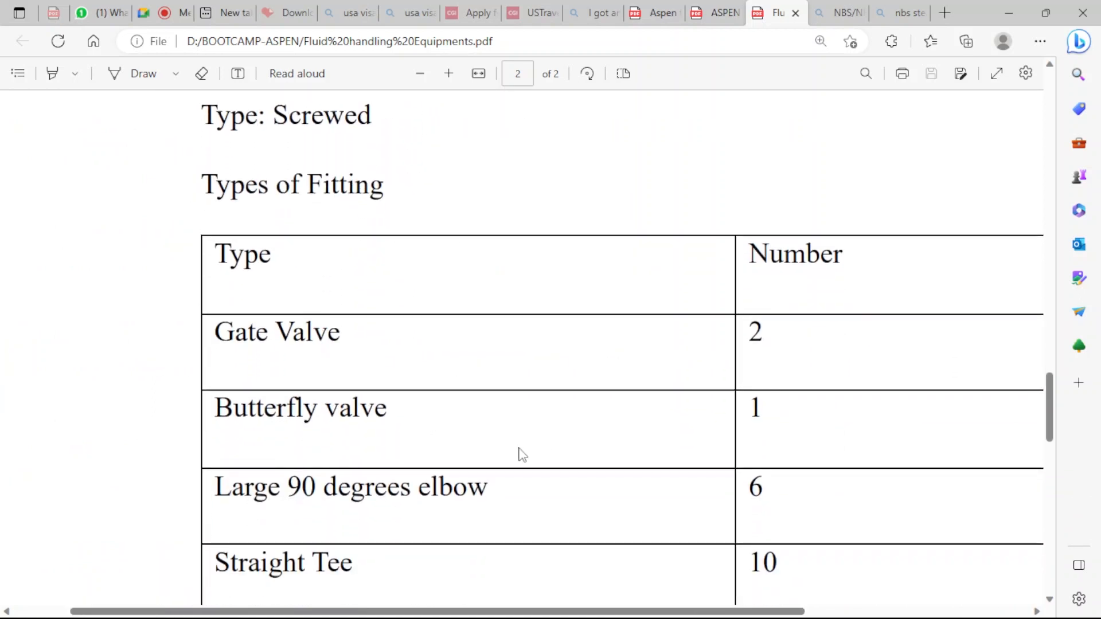
scroll(819, 491, down, 2)
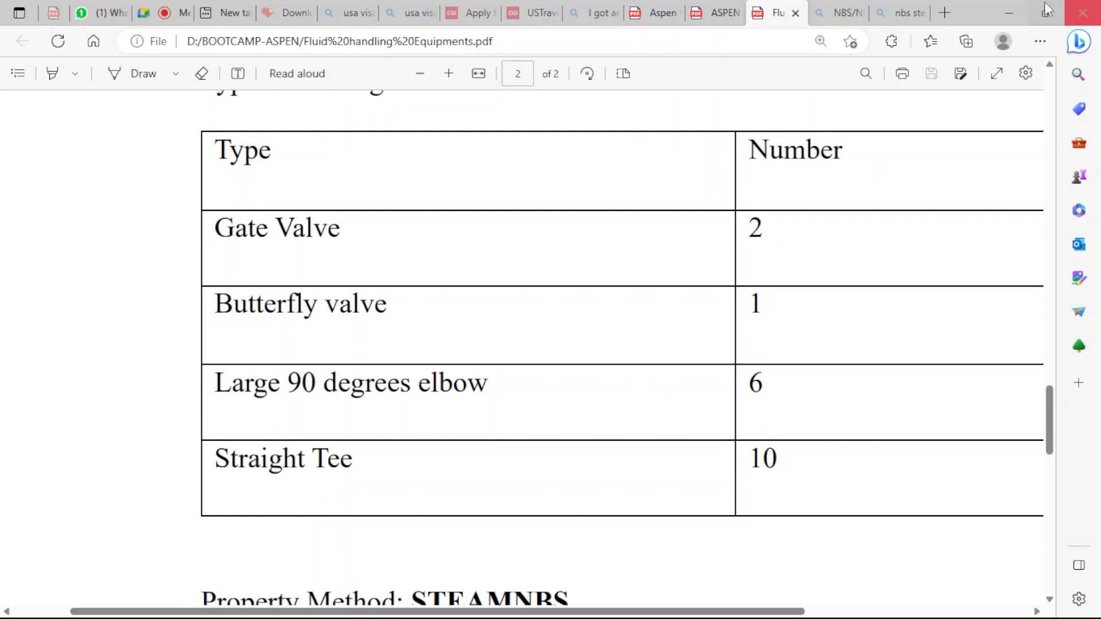
click(1005, 7)
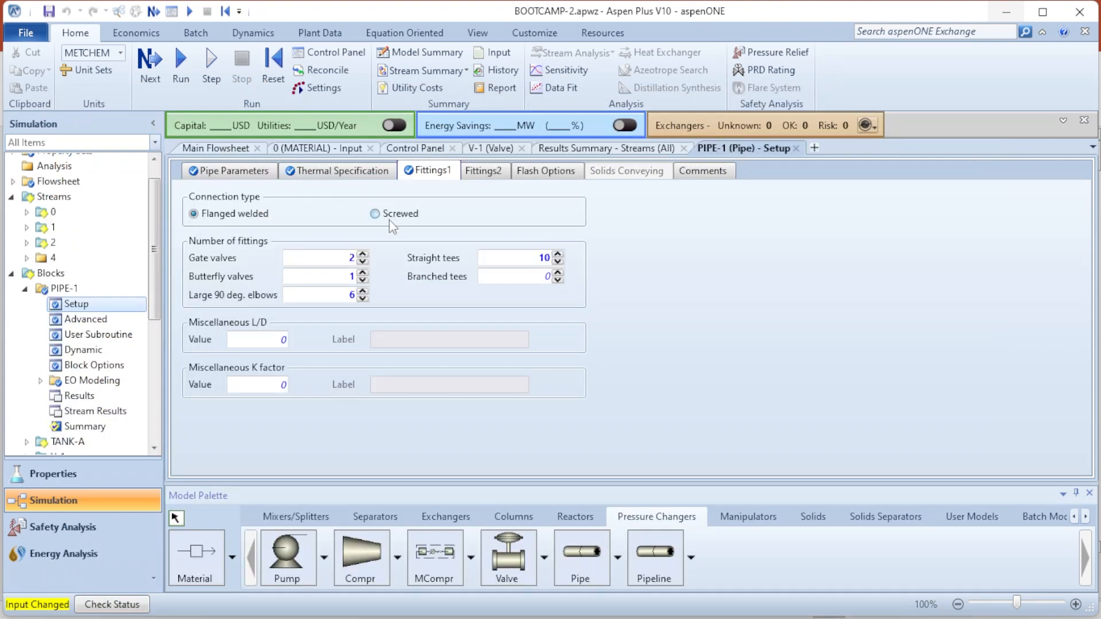
Set the PIPE-1 connection type to Screwed in Aspen Plus and check the block's flash options
click(375, 214)
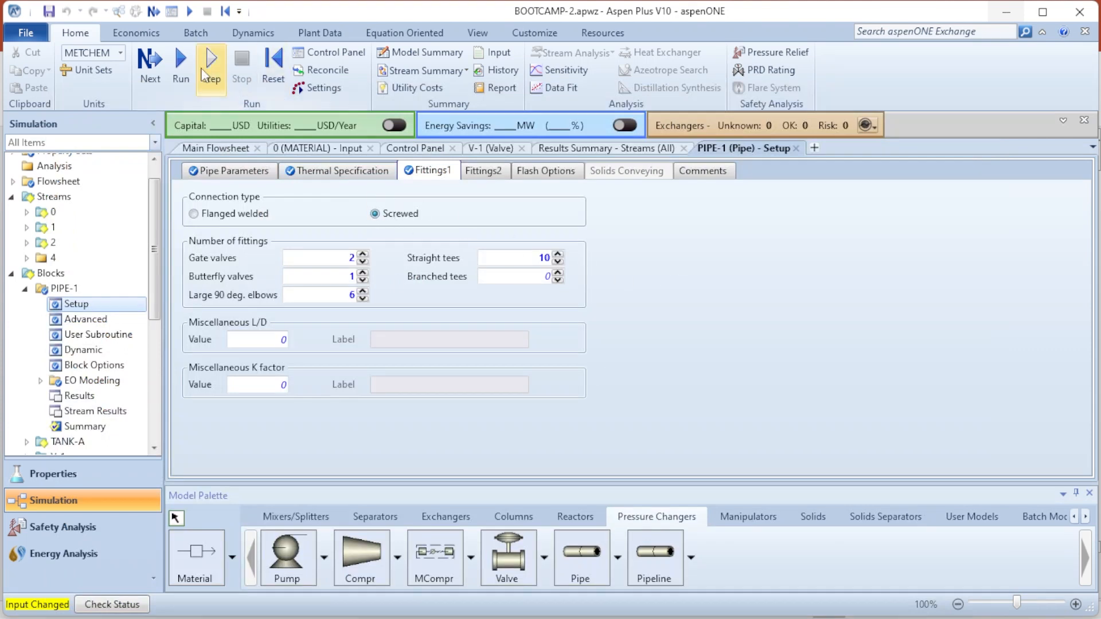
click(533, 175)
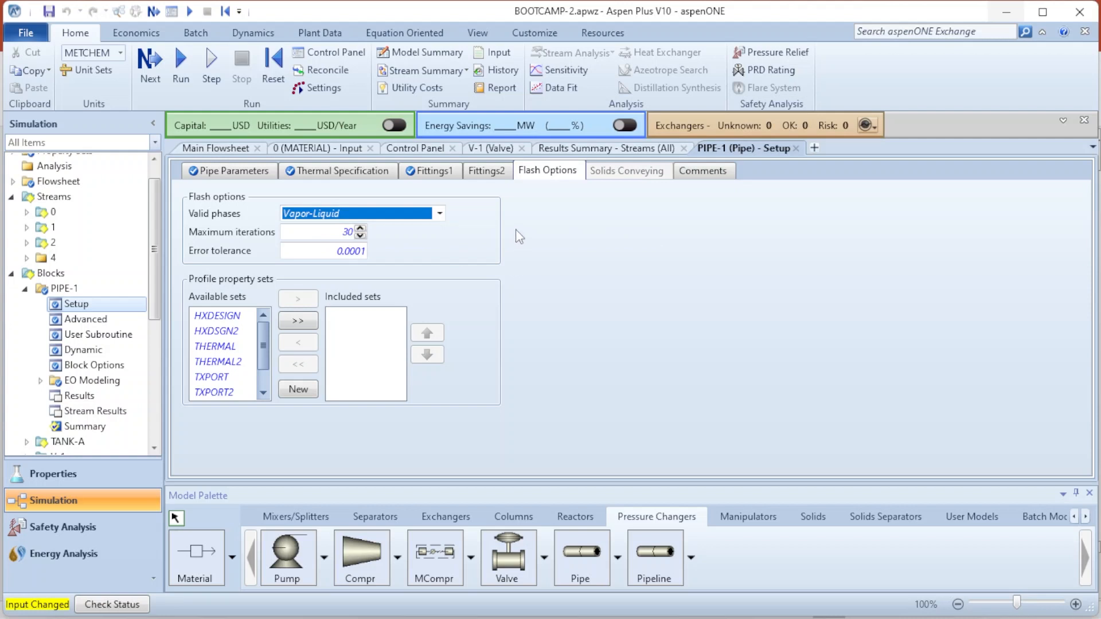
click(439, 171)
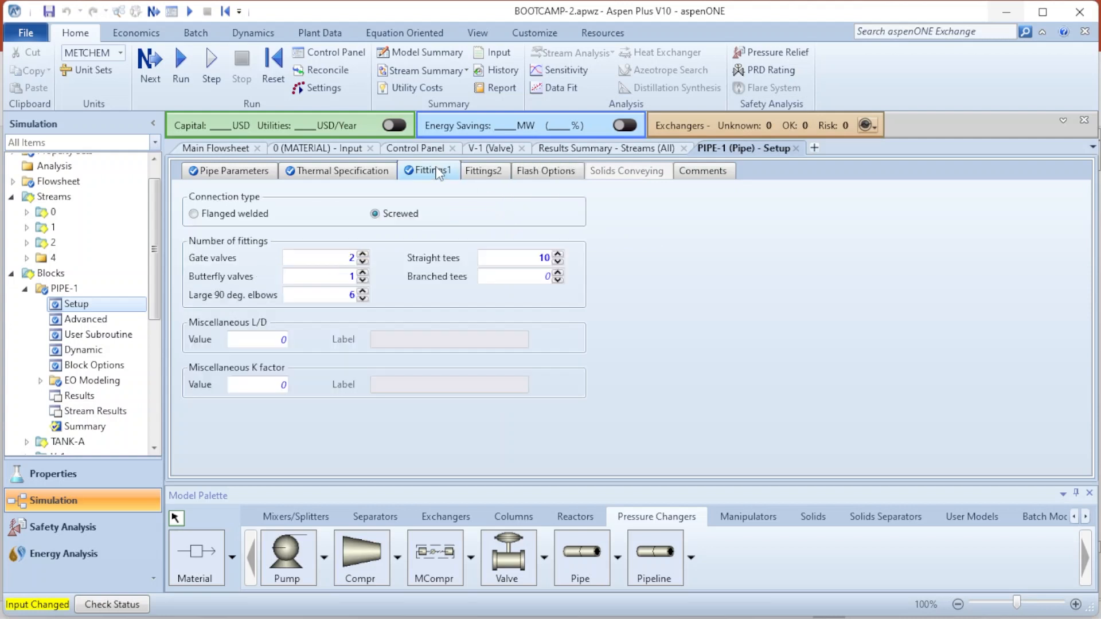
Run the simulation and save the BOOTCAMP-2 file, ending on the main flowsheet
click(156, 67)
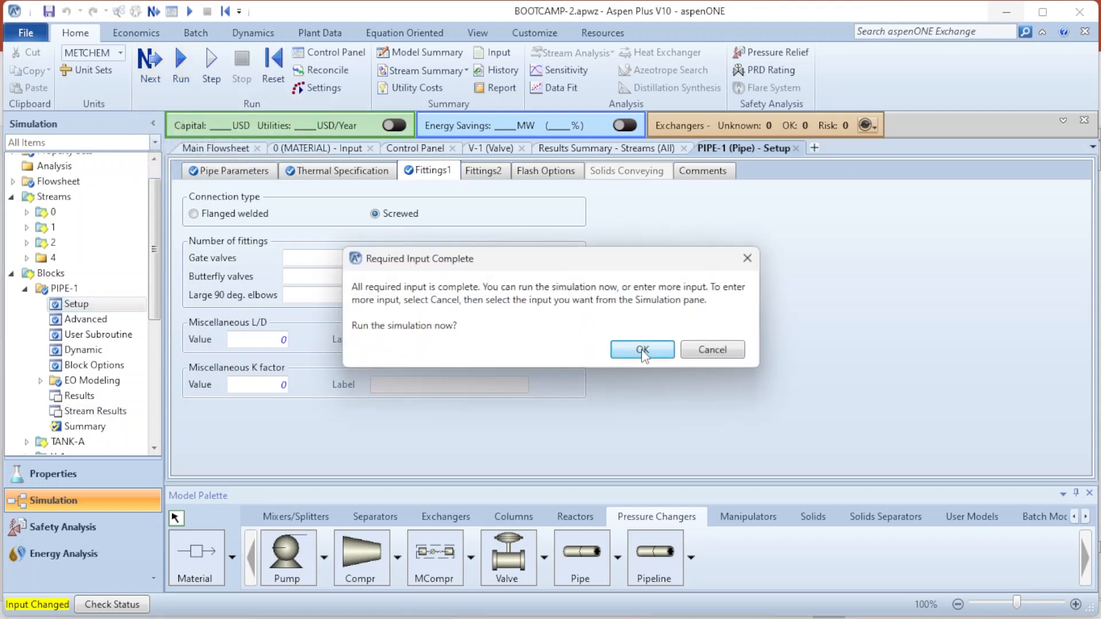
click(642, 351)
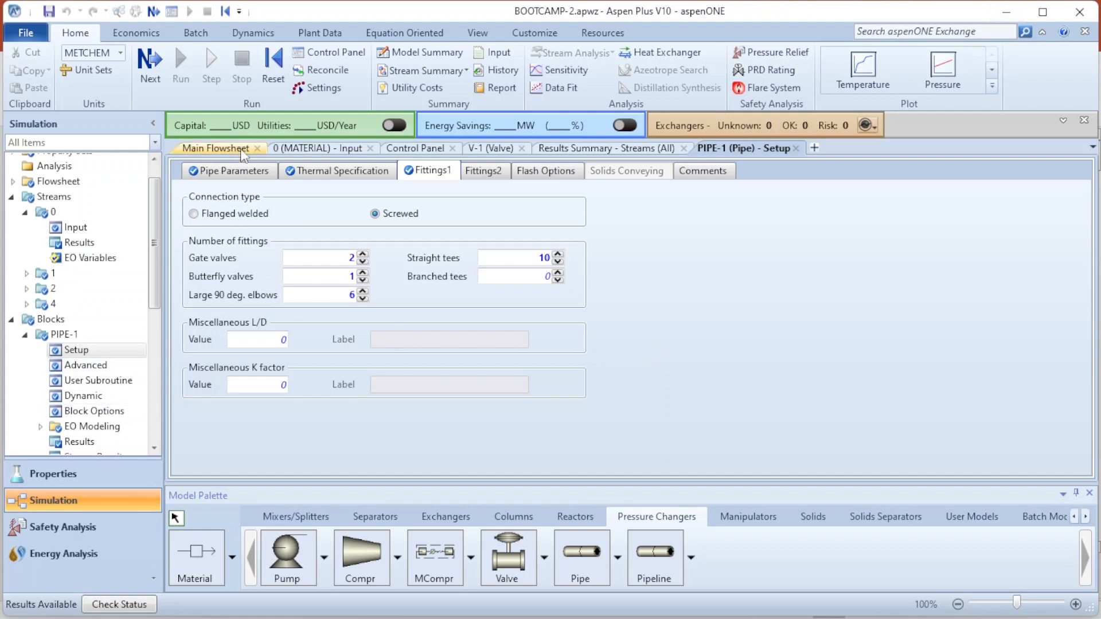
click(50, 12)
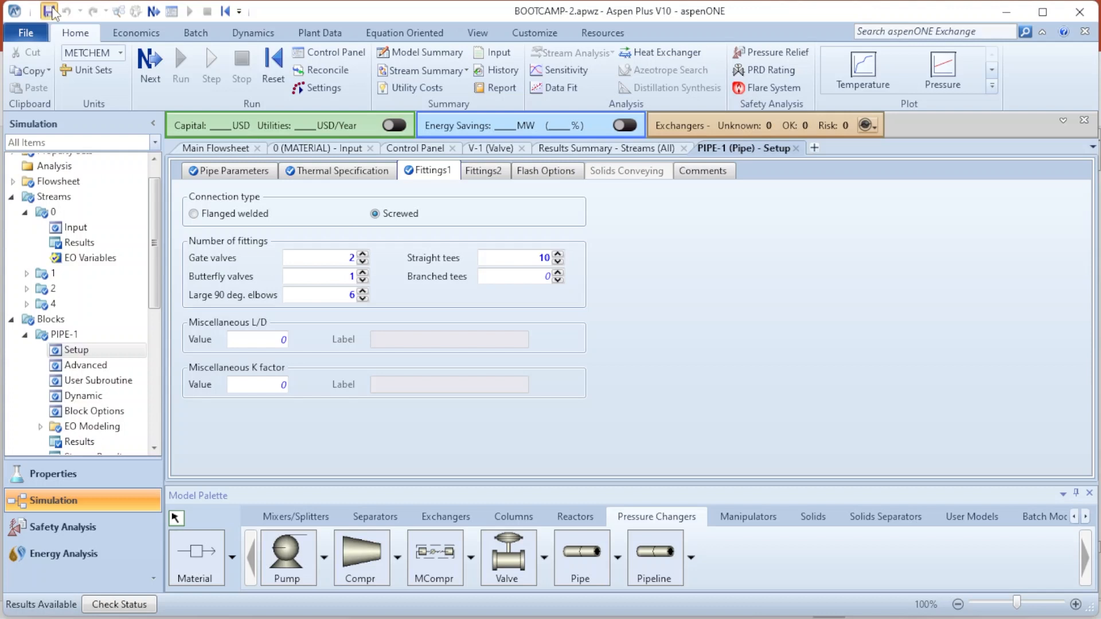
click(232, 150)
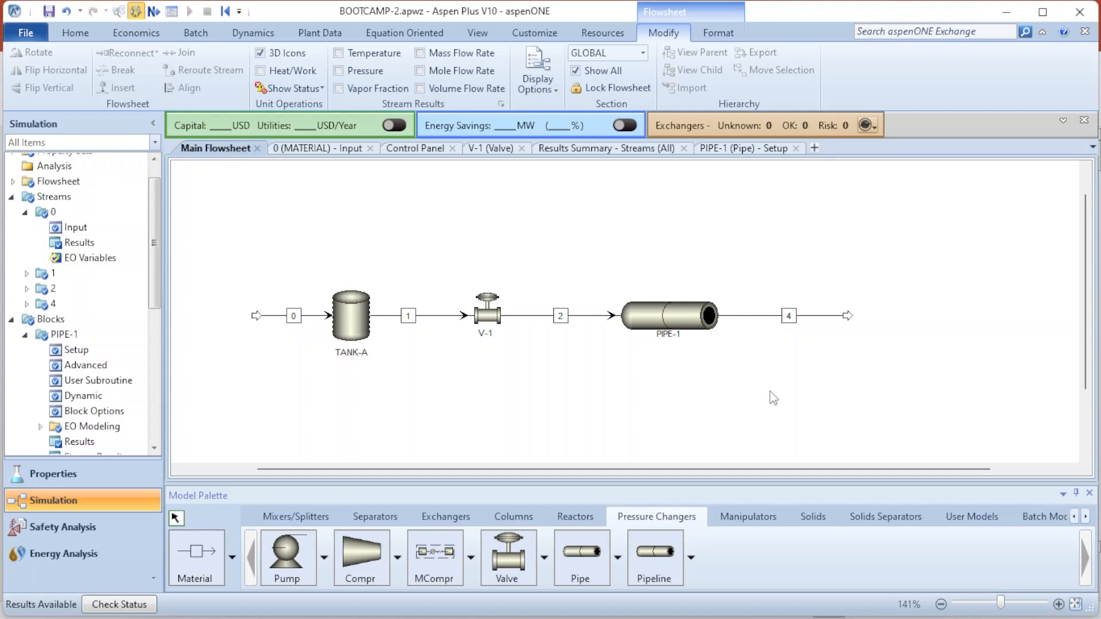
Switch to the Google Meet call in Edge and read the in-call messages, closing them when finished
mouse_move(345, 613)
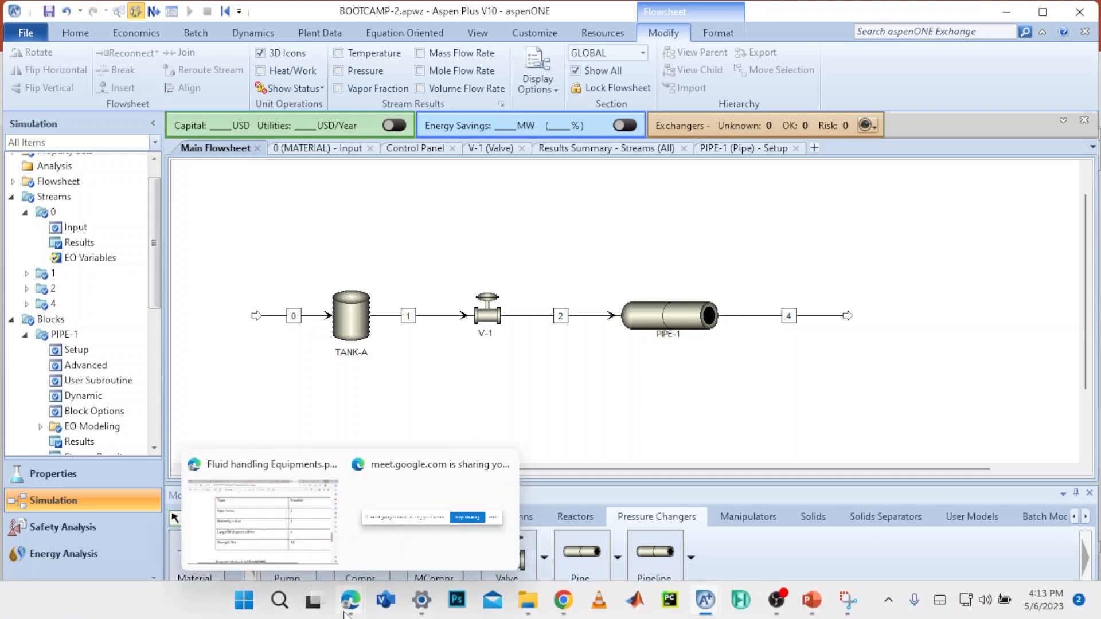
click(304, 528)
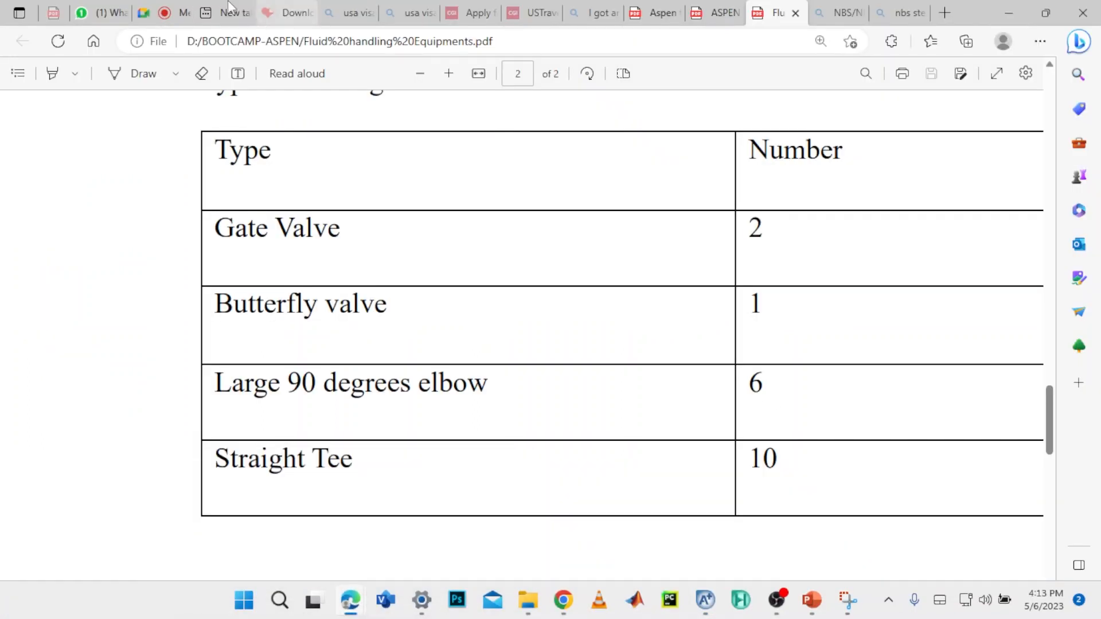
click(171, 13)
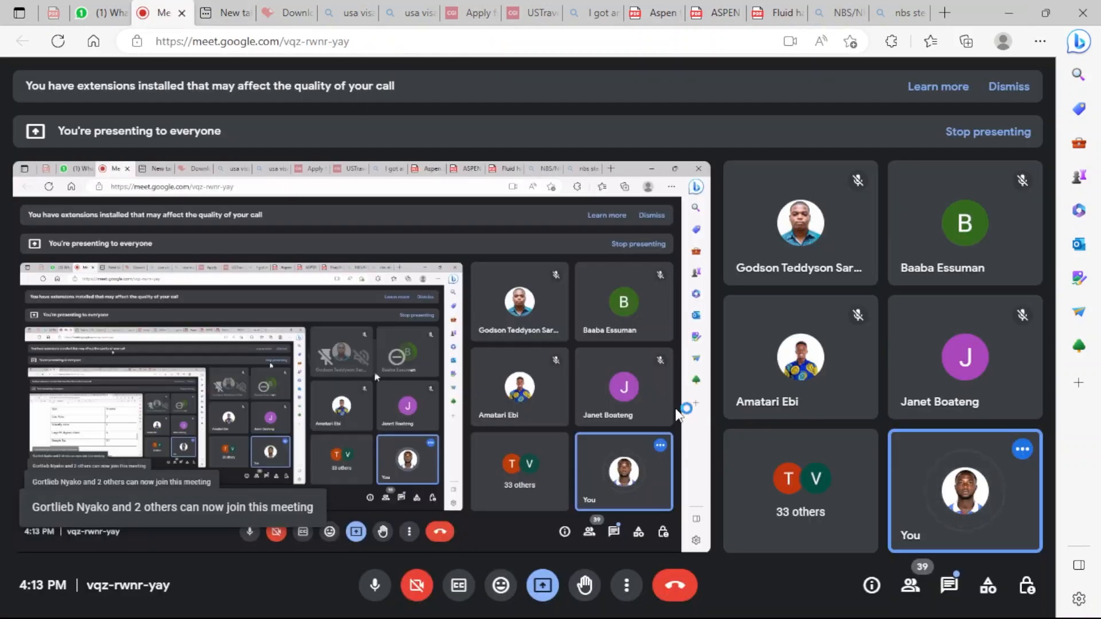
click(950, 586)
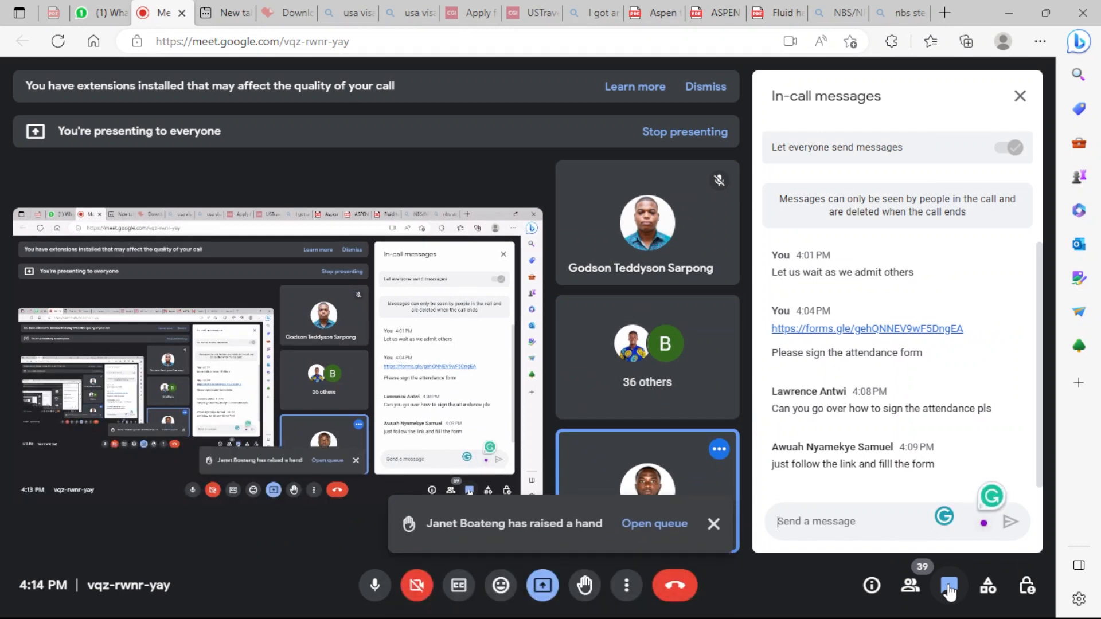
click(949, 587)
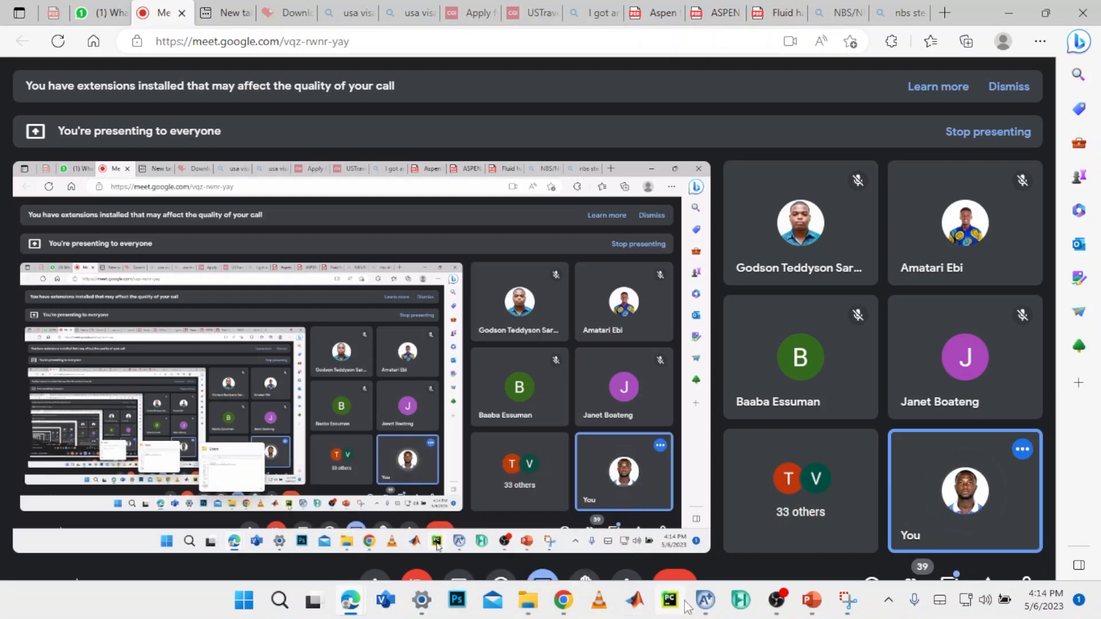
Switch back to BOOTCAMP-2 in Aspen Plus, dismiss the Meet notification, and review the PIPE-1 block's pipe parameters, including the pipe schedule material options
mouse_move(704, 603)
click(787, 522)
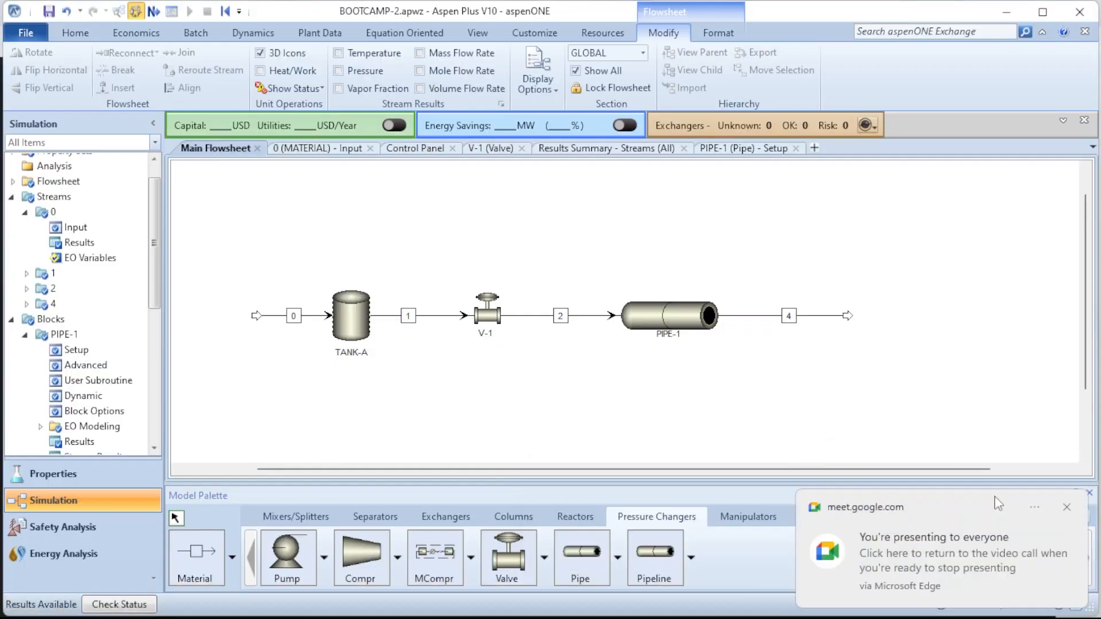
click(1068, 508)
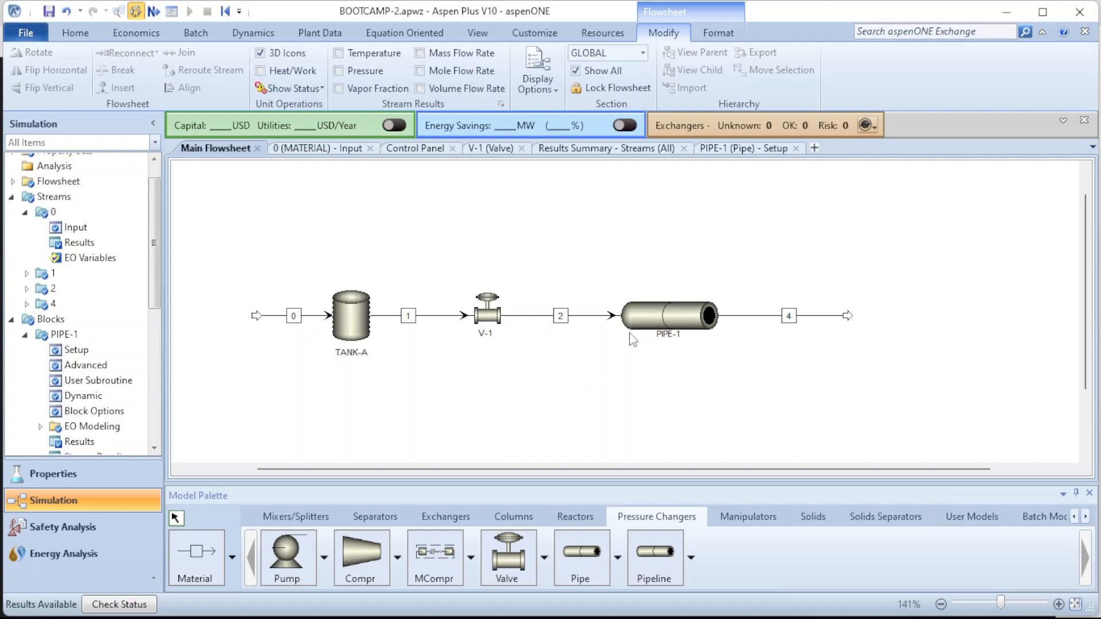
double_click(680, 319)
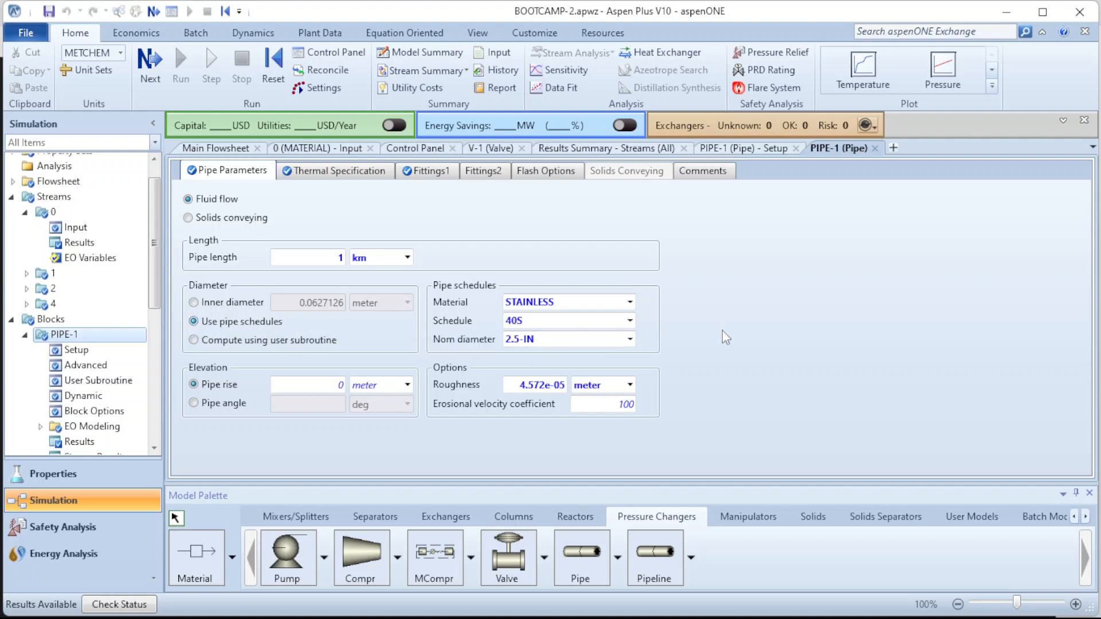
click(631, 302)
click(630, 301)
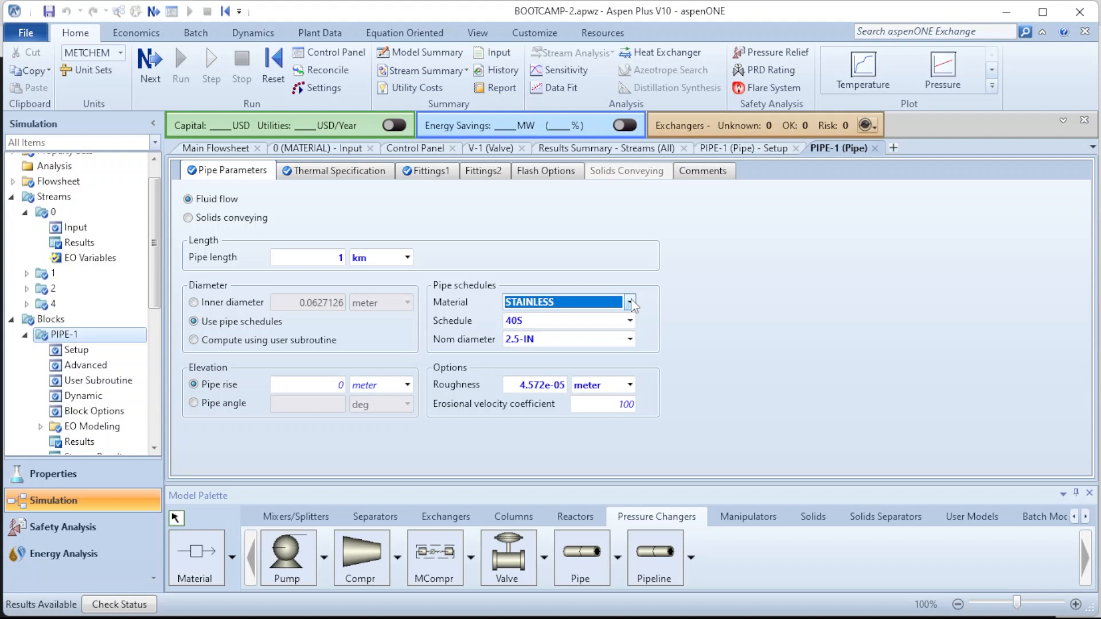
click(677, 329)
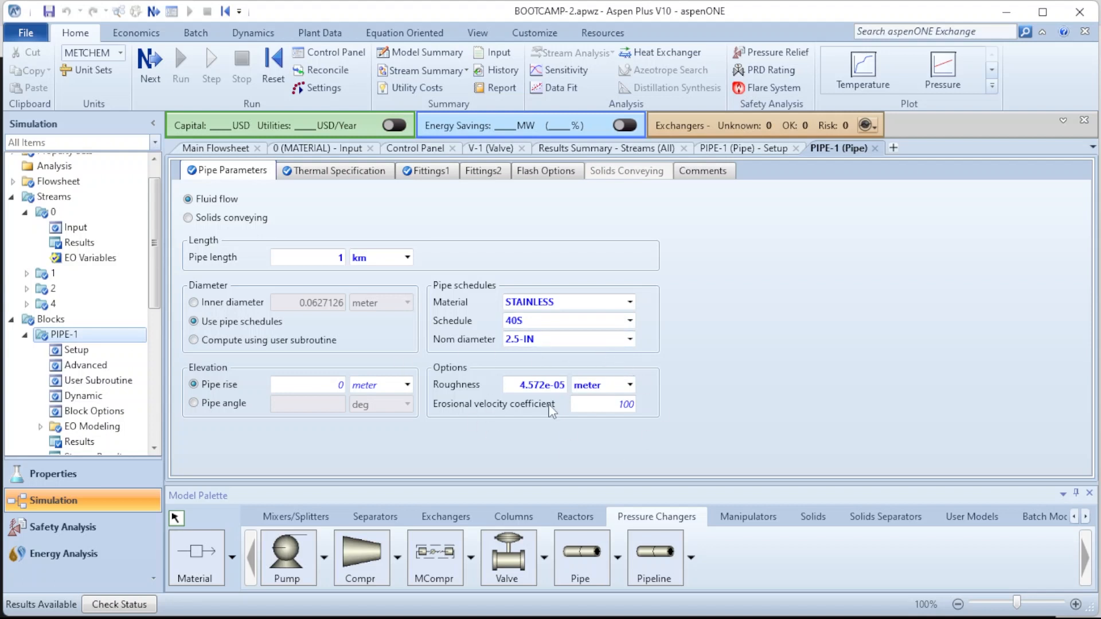
mouse_move(550, 409)
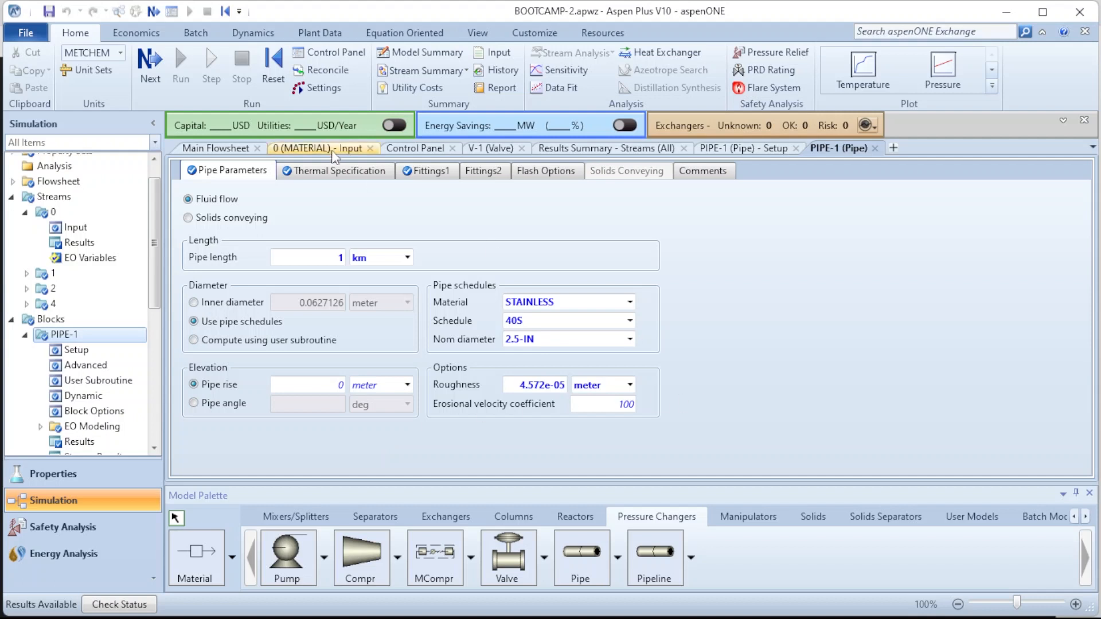
Review the thermal specification and the fittings entered for the PIPE-1 block
click(332, 173)
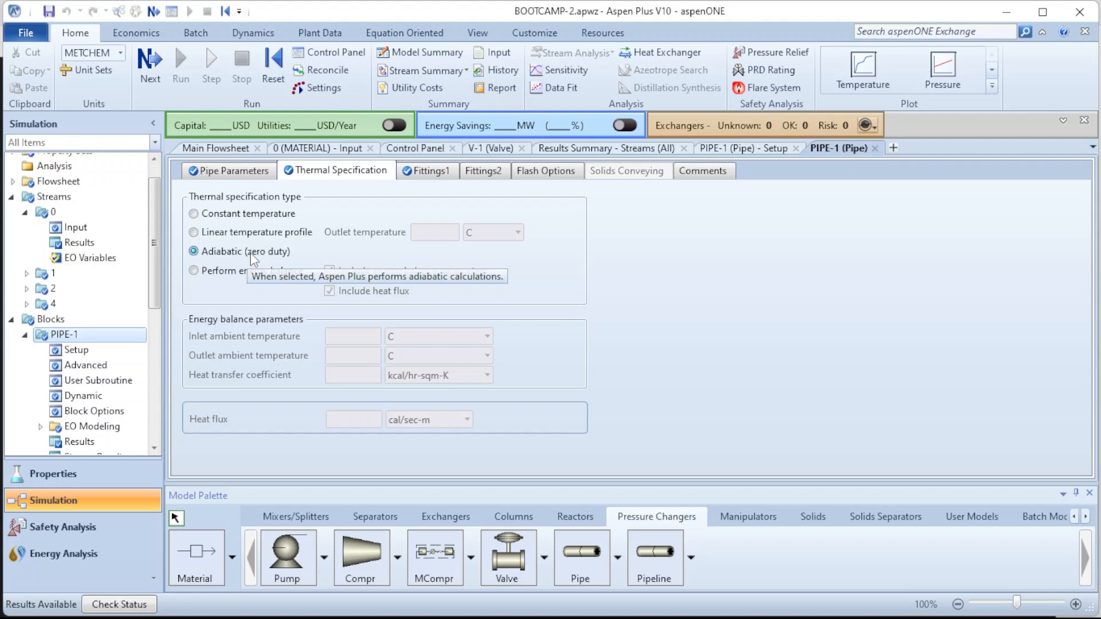
click(429, 179)
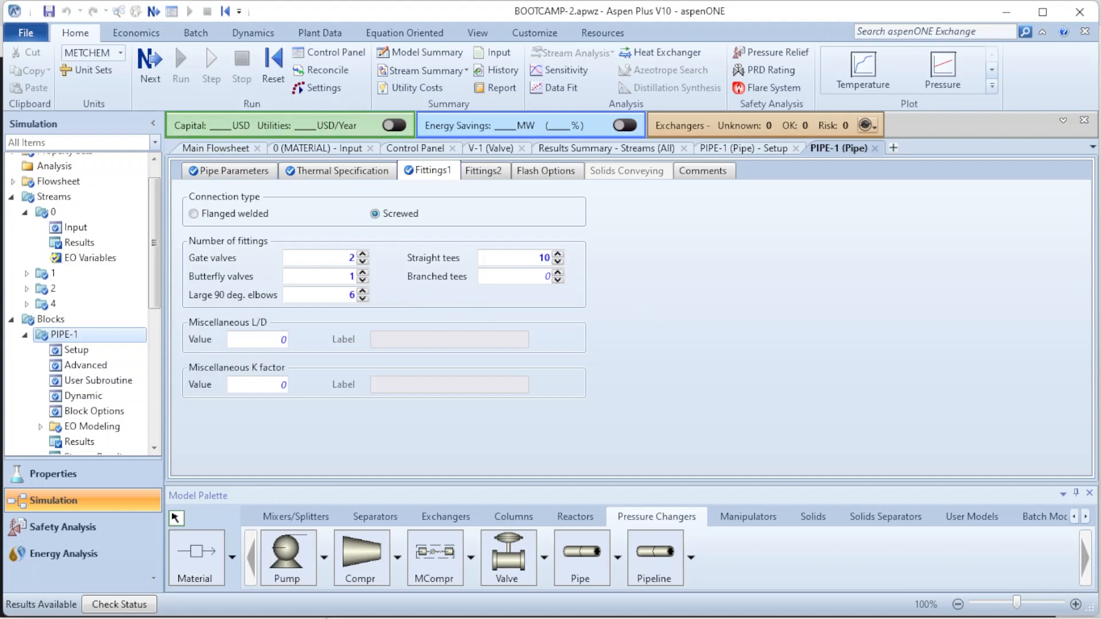
Check the in-call messages in the Google Meet call in Edge and return to Aspen Plus
mouse_move(342, 580)
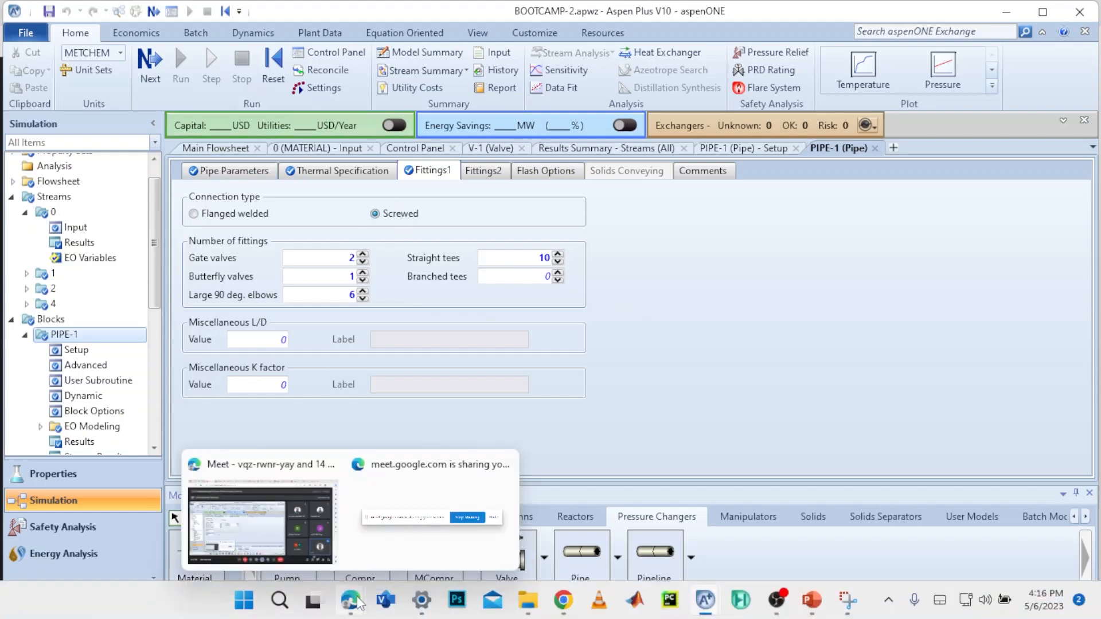
click(299, 543)
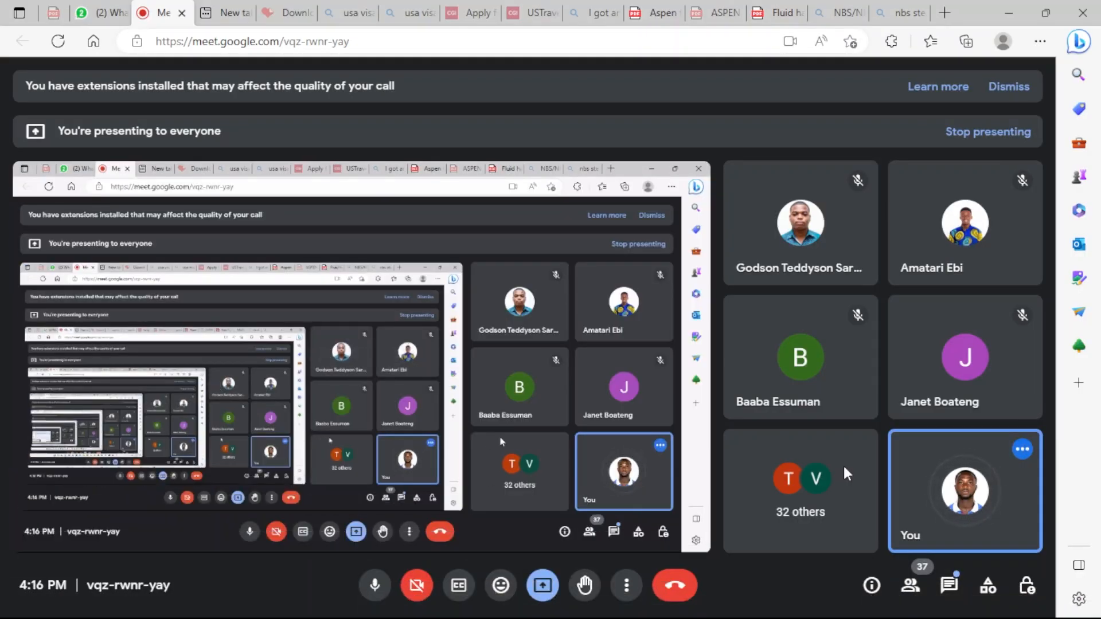
click(950, 586)
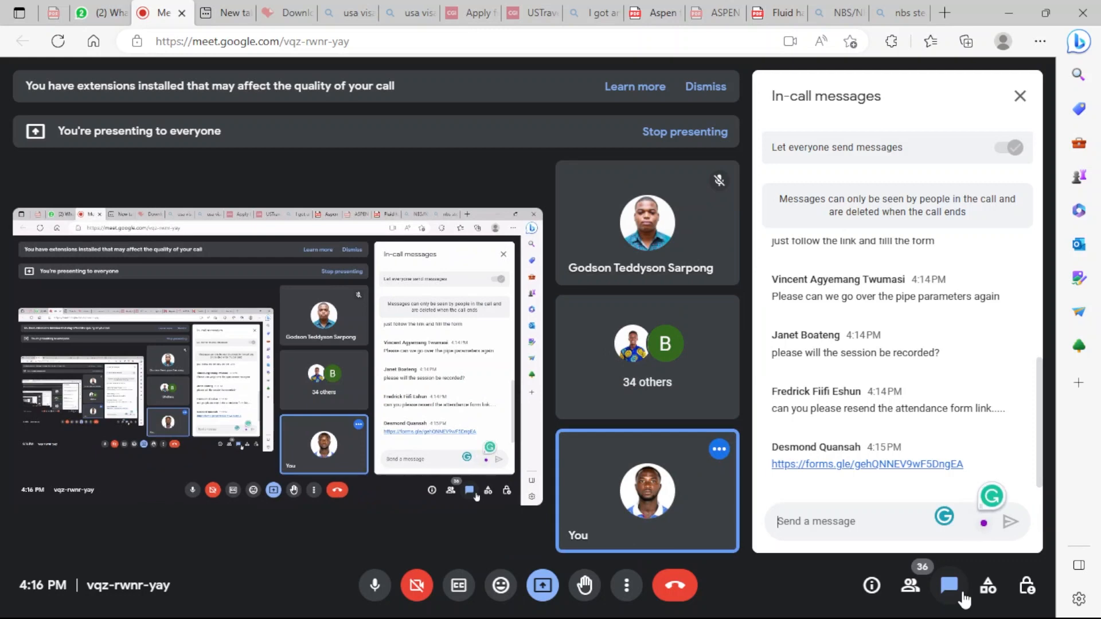
click(964, 598)
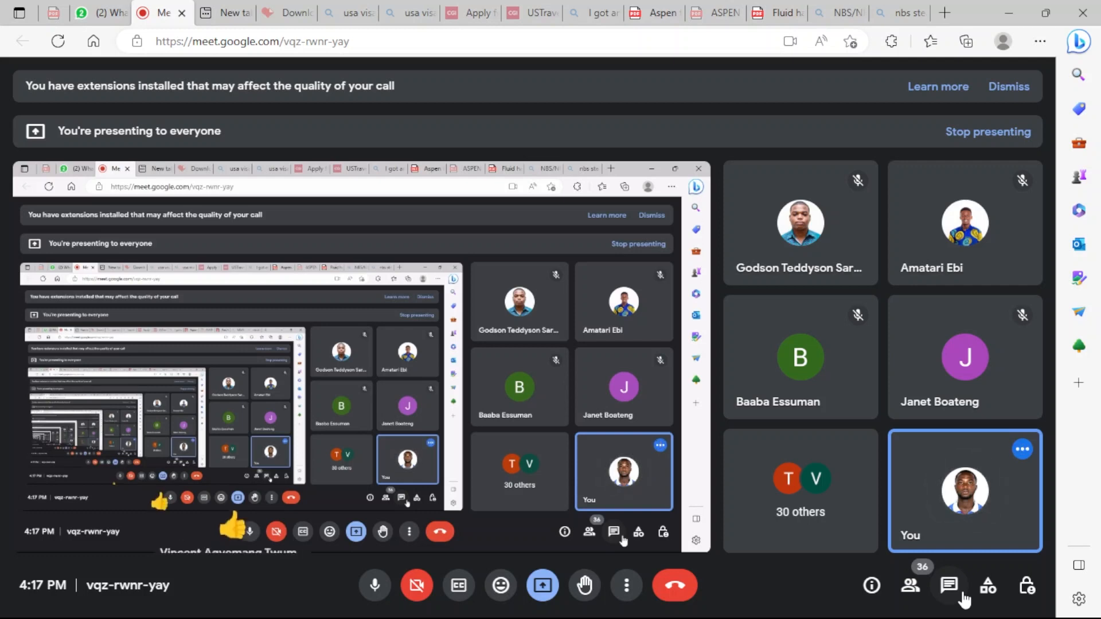
mouse_move(705, 600)
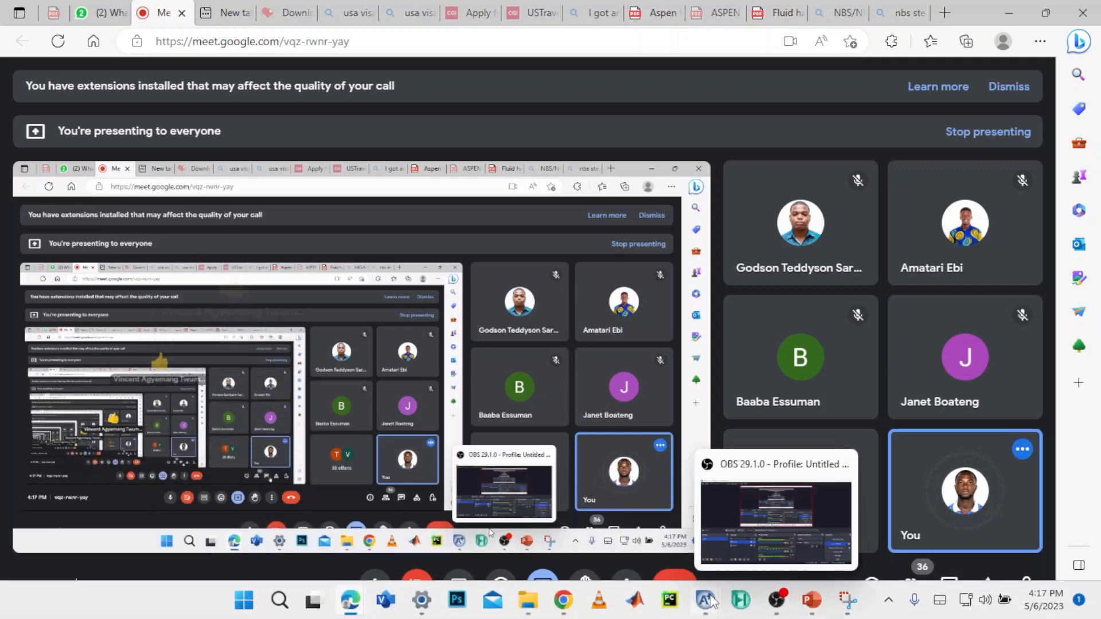
click(752, 550)
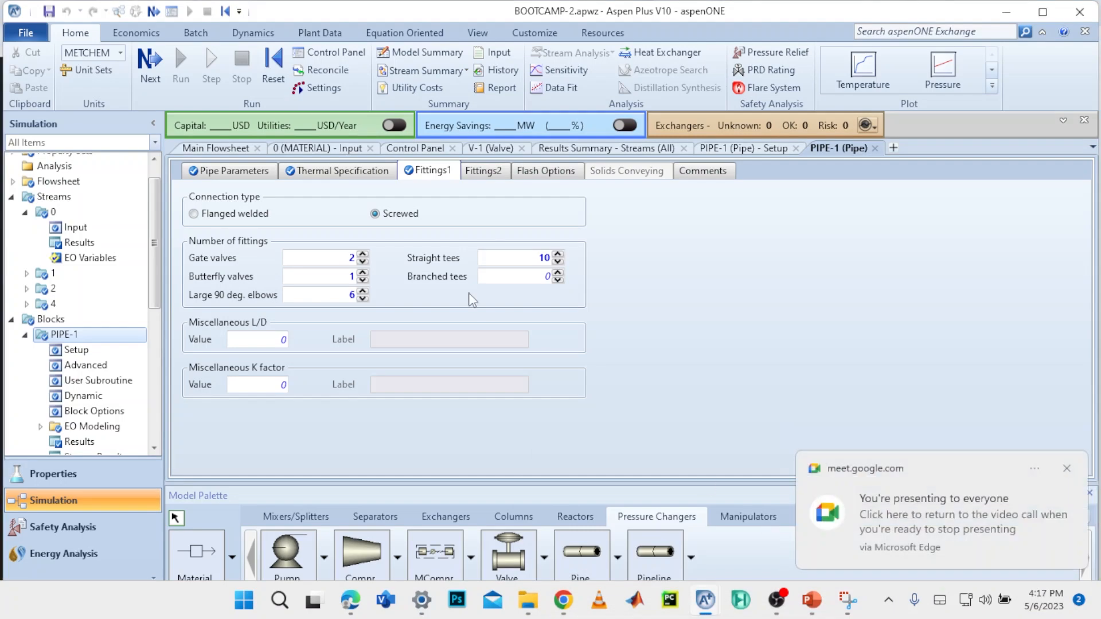
Display the stream pressures on the main flowsheet and open the results of the PIPE-1 block
click(233, 150)
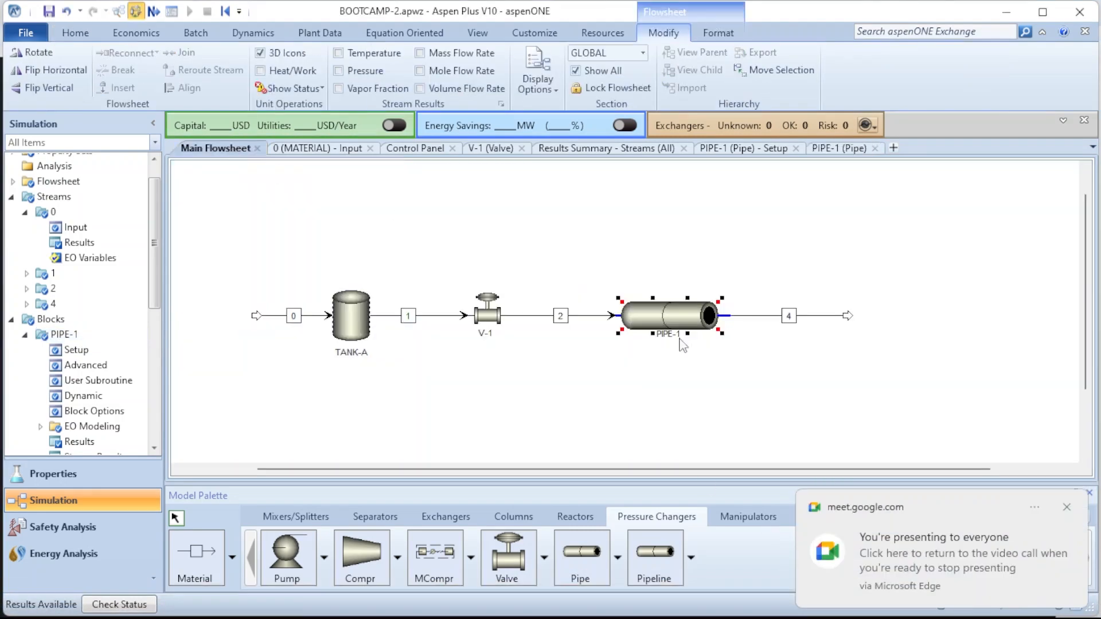
click(1066, 507)
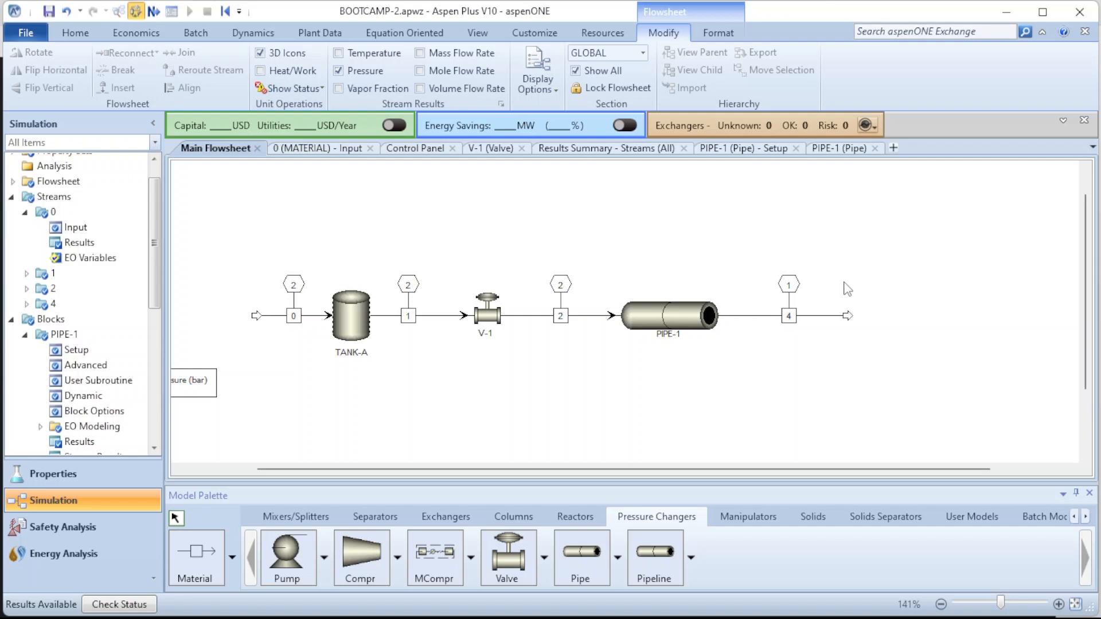
click(643, 327)
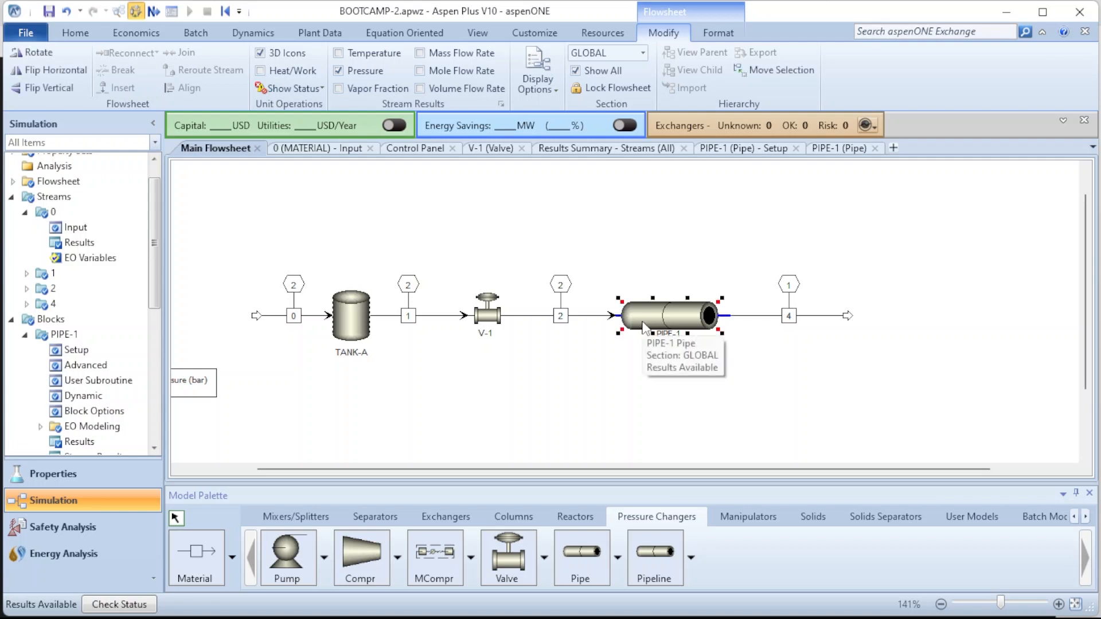
click(796, 392)
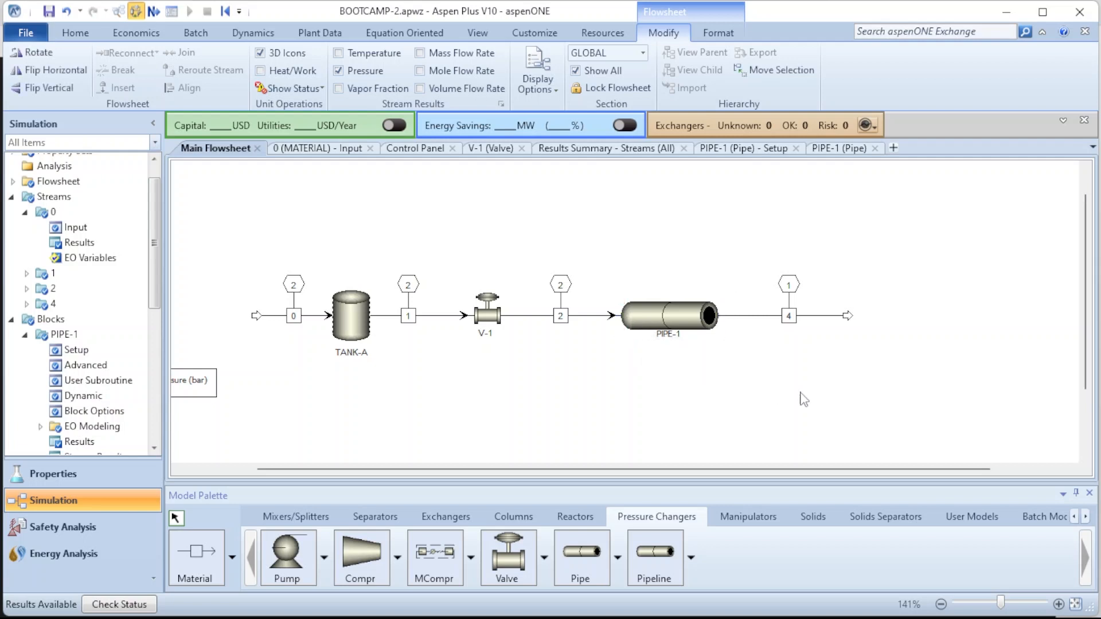
click(684, 324)
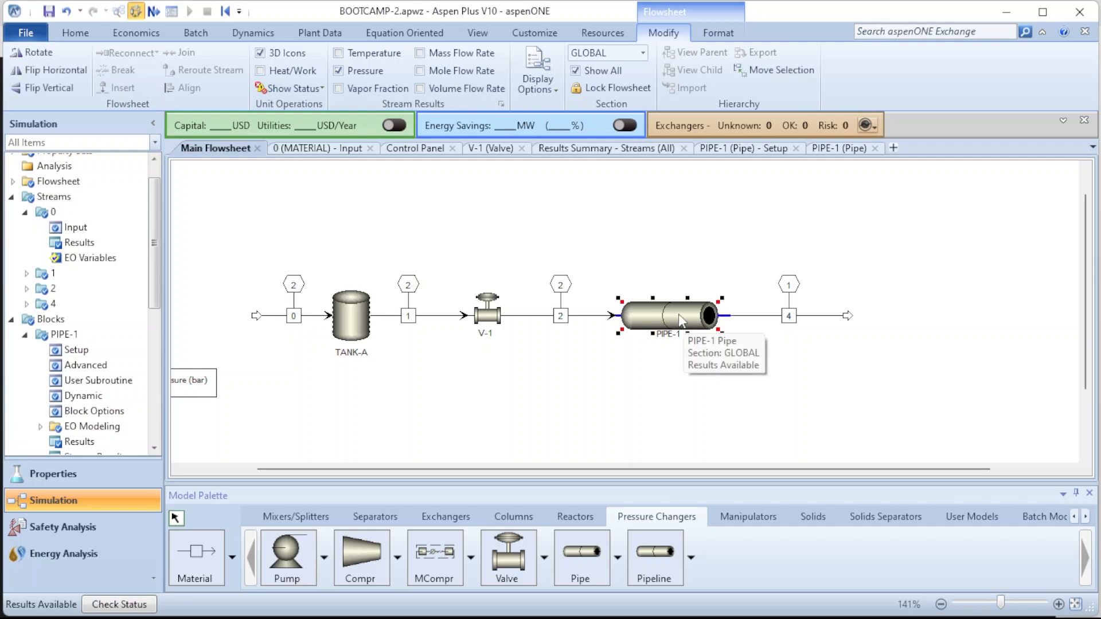
right_click(683, 319)
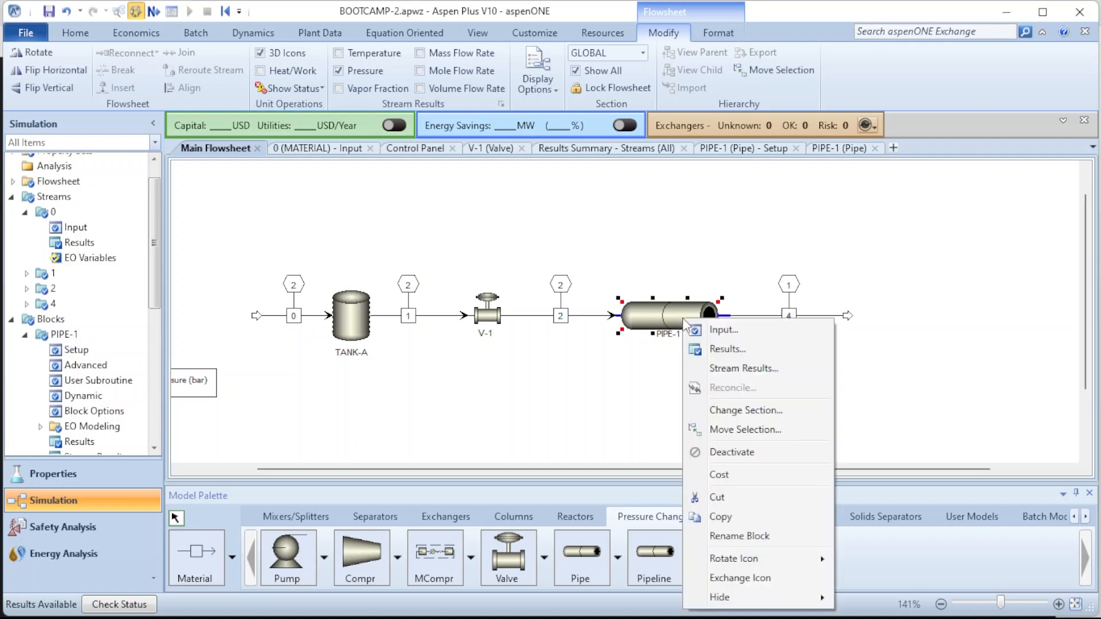
click(729, 348)
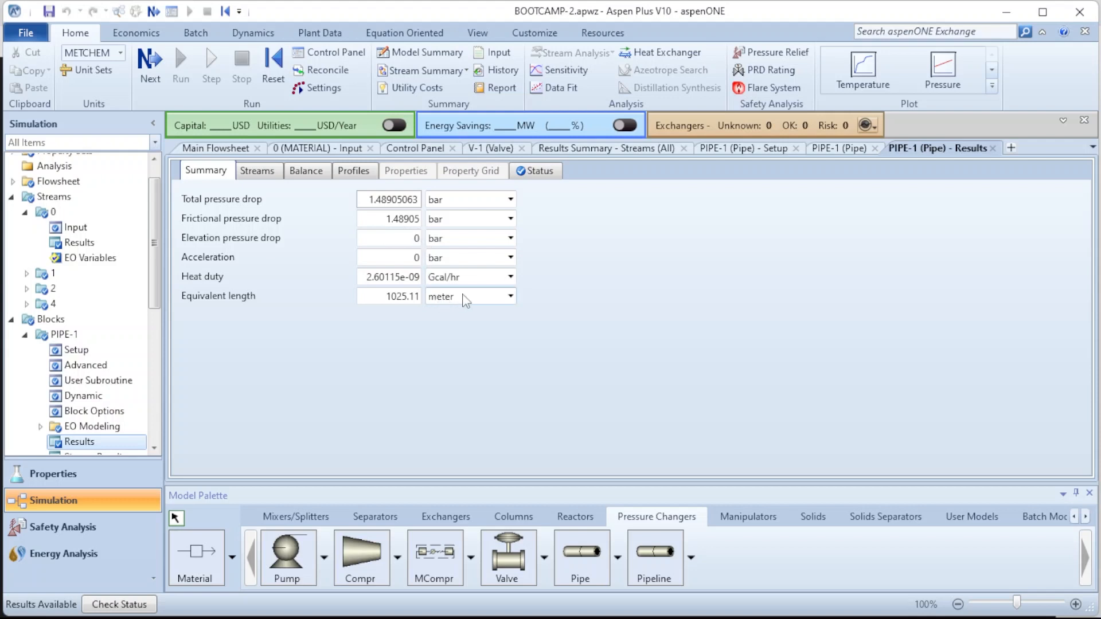
Set the pipe results summary to show heat duty in kW and equivalent length in km
click(510, 278)
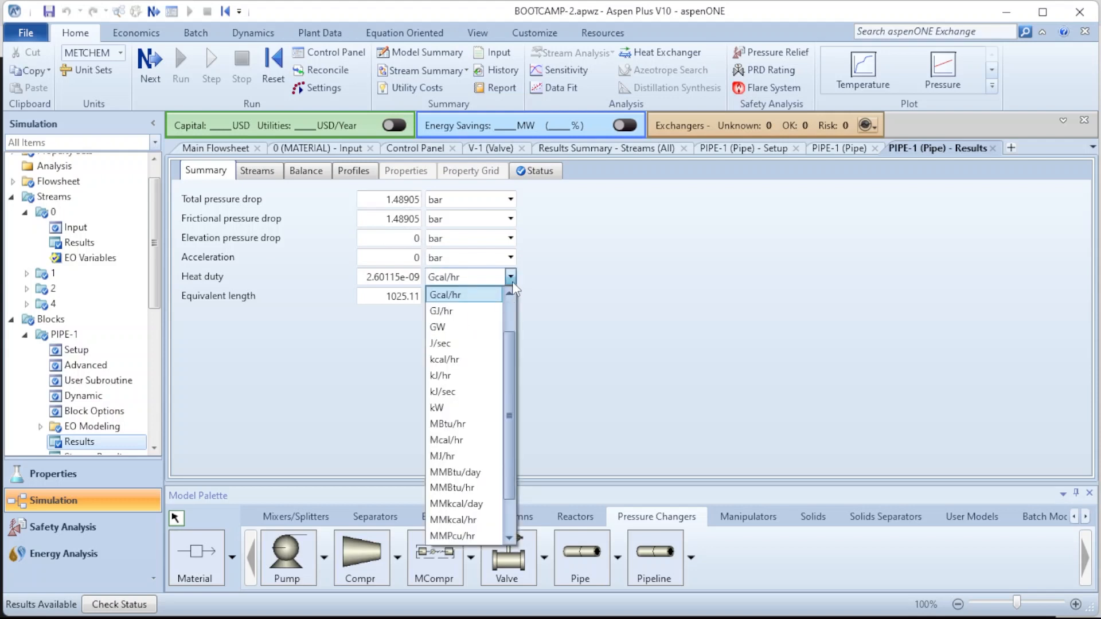
click(453, 408)
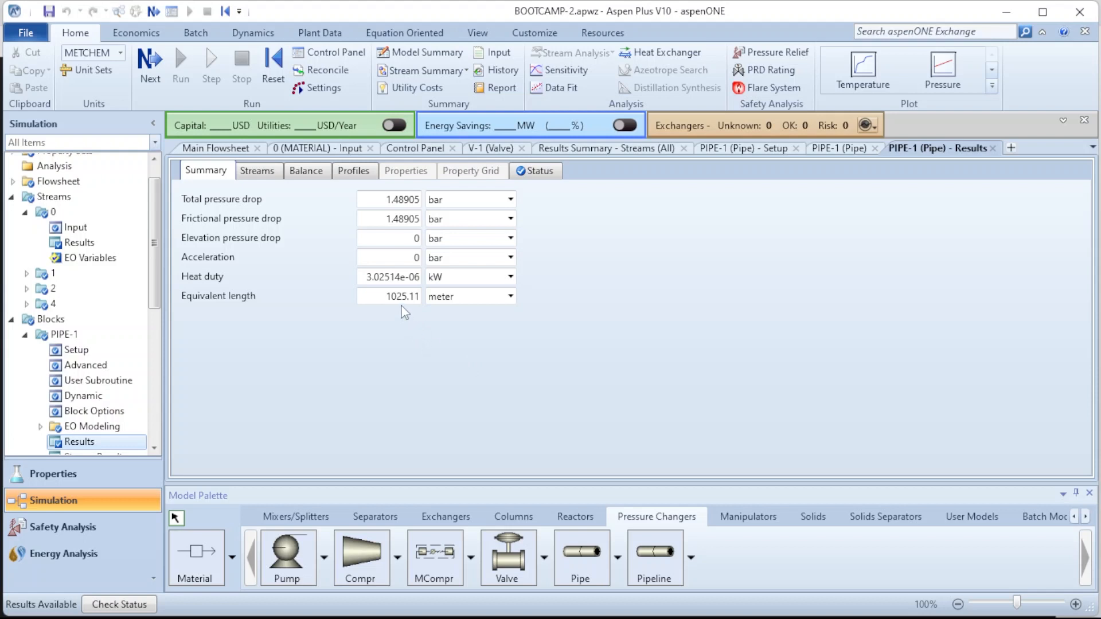
click(510, 297)
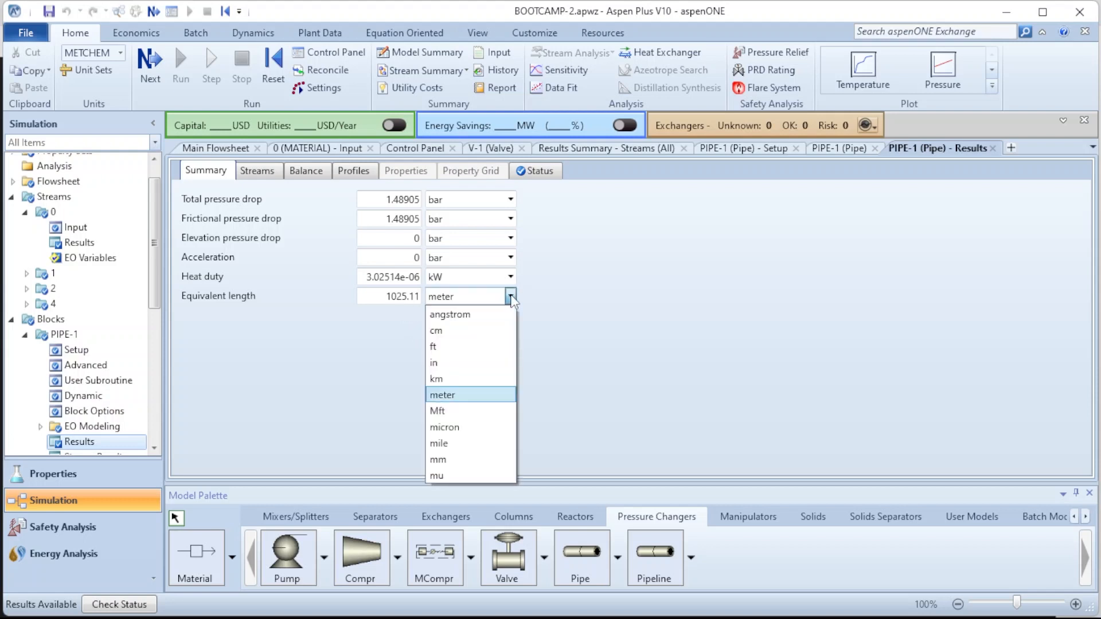
click(510, 296)
click(509, 296)
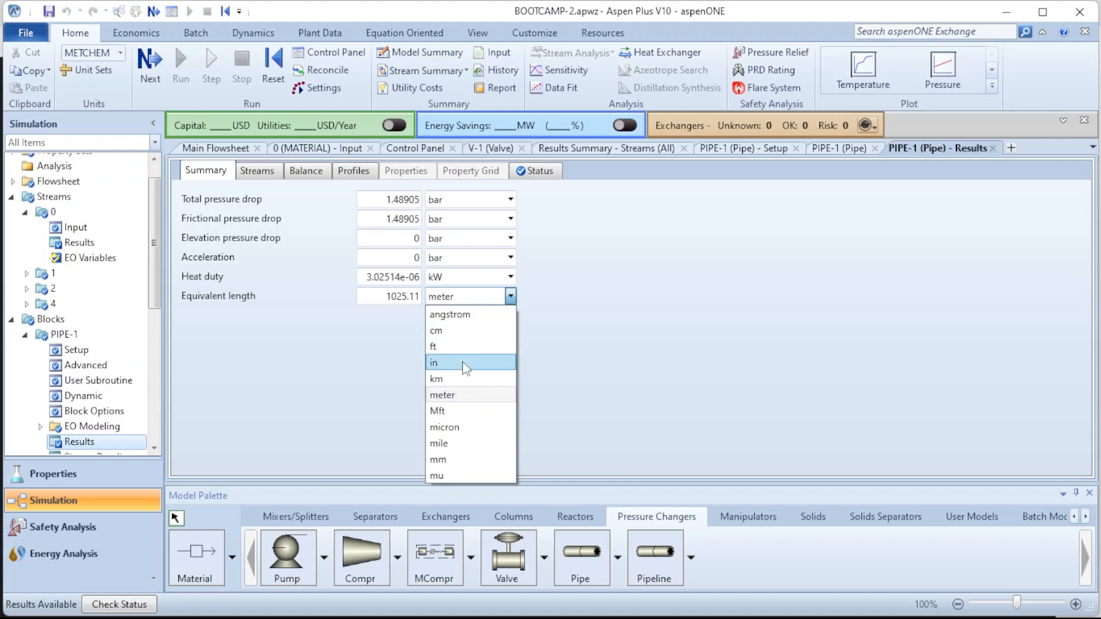
click(451, 379)
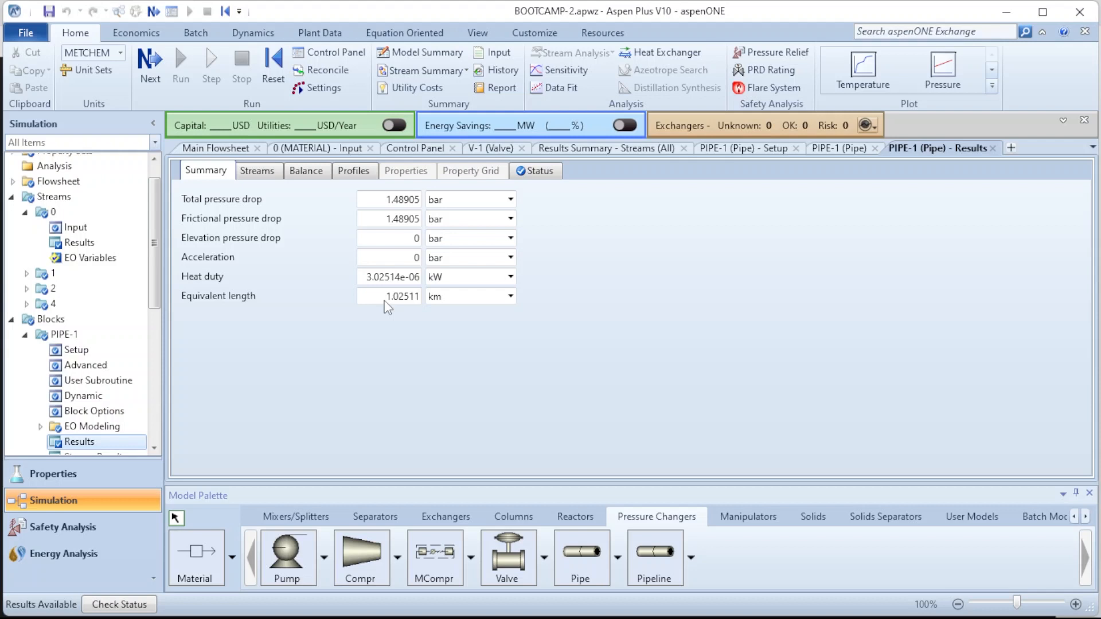
Examine PIPE-1's inlet and outlet stream results, including pressure and Reynolds number, and its mole, mass and enthalpy balance
click(268, 176)
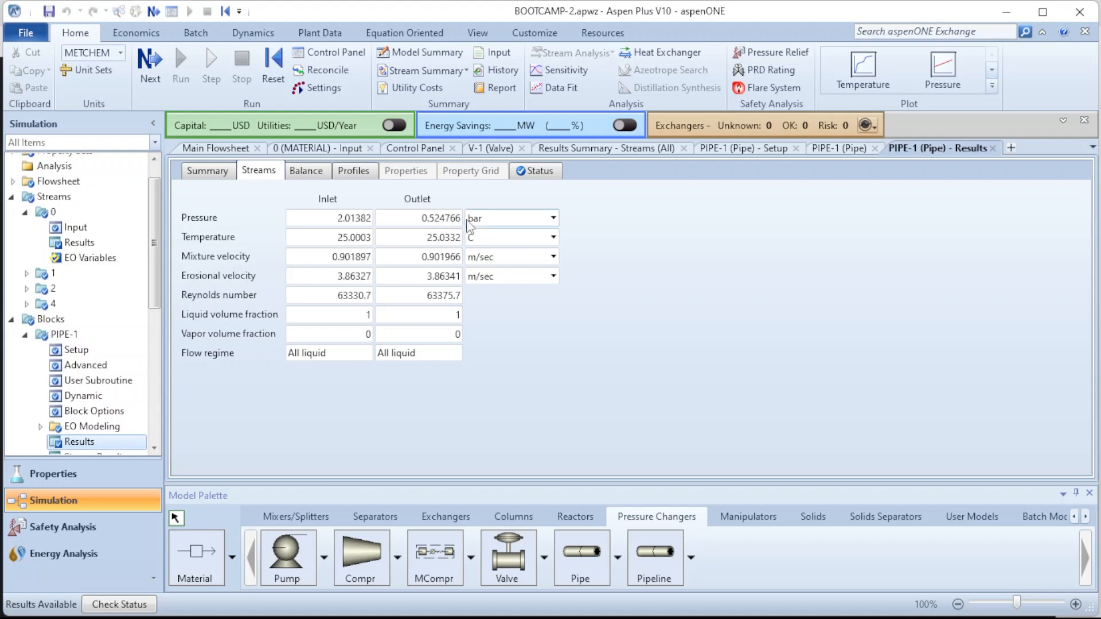
click(553, 218)
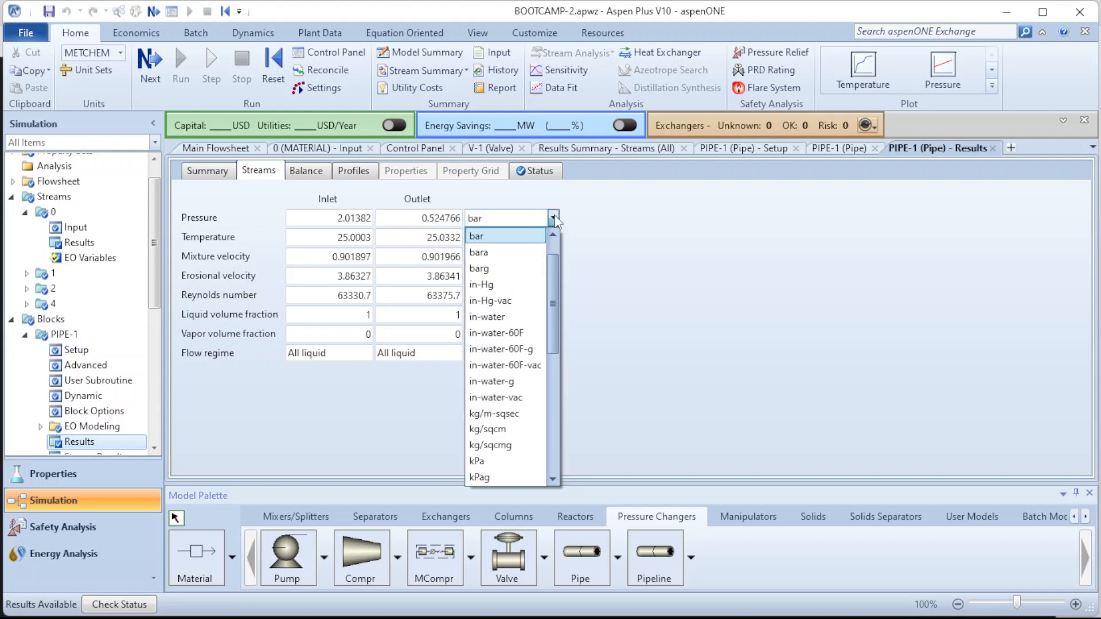
click(553, 218)
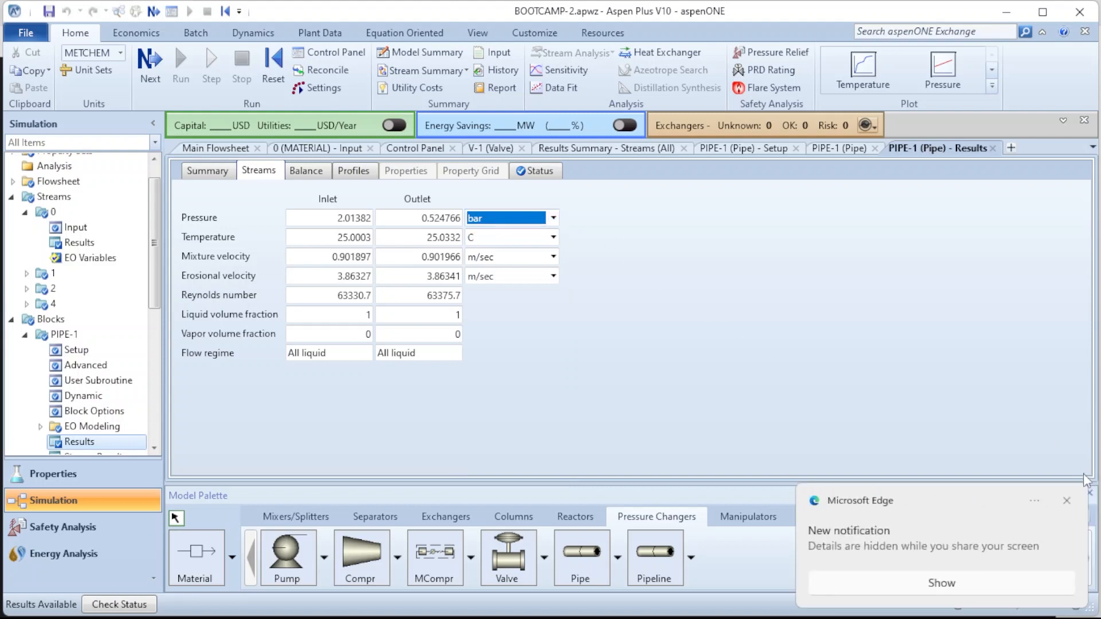
click(1067, 503)
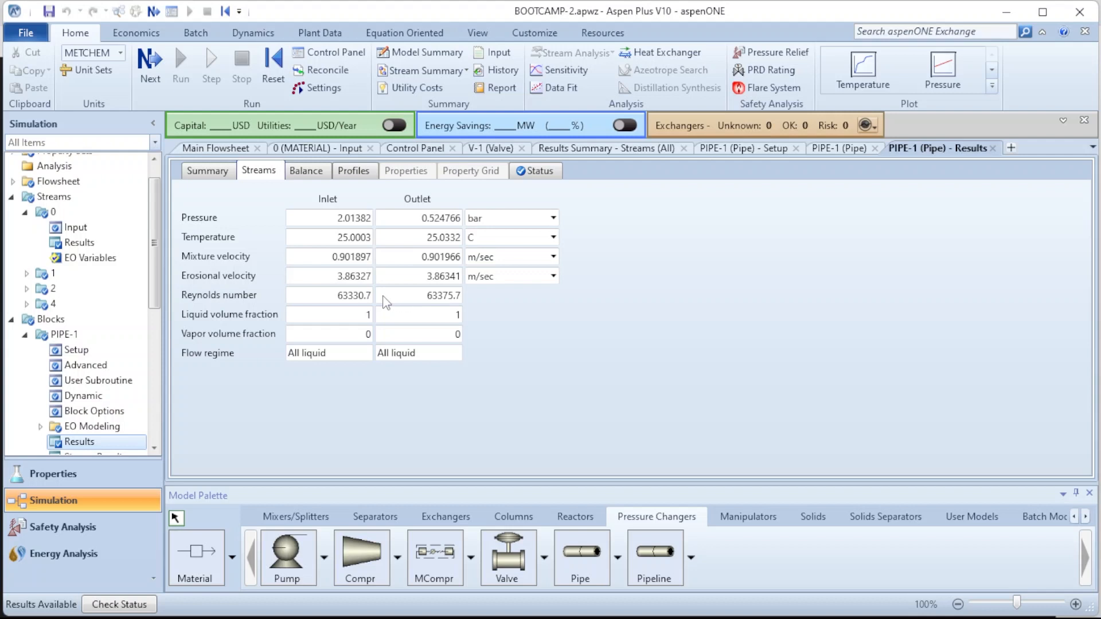
click(359, 295)
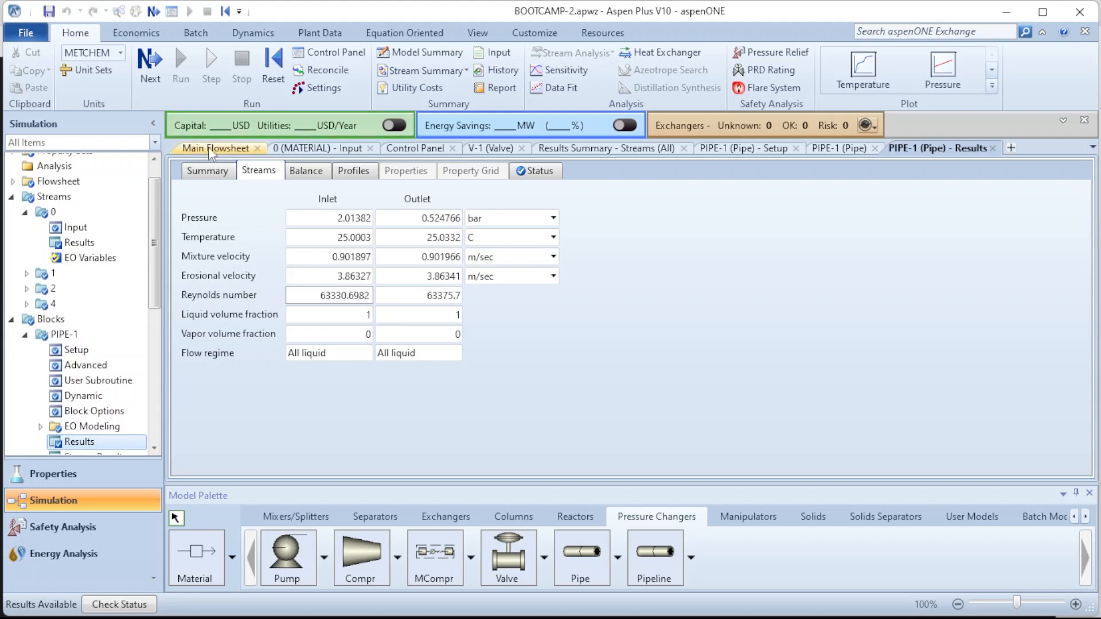
click(304, 175)
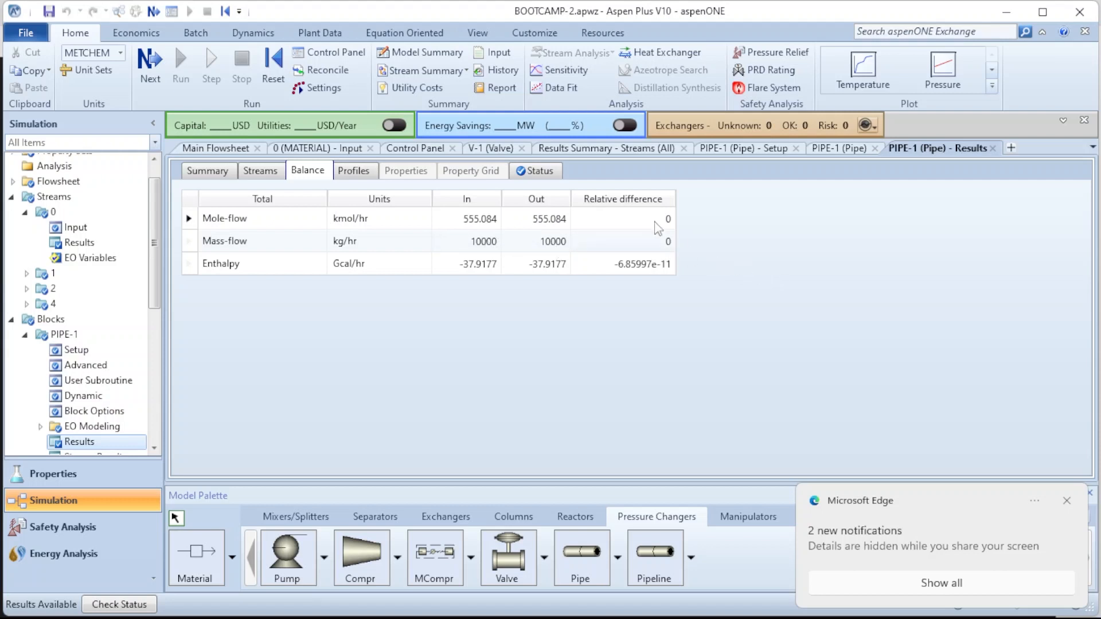
Open PIPE-1's fluid flow profiles and set their view to All
click(361, 171)
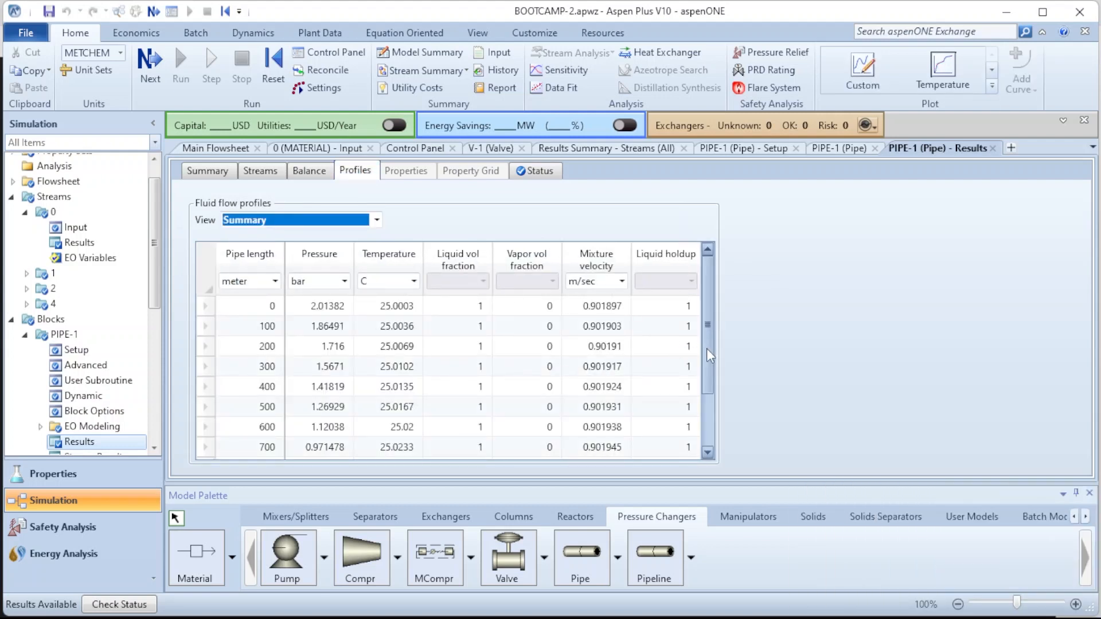
drag(711, 356, 743, 290)
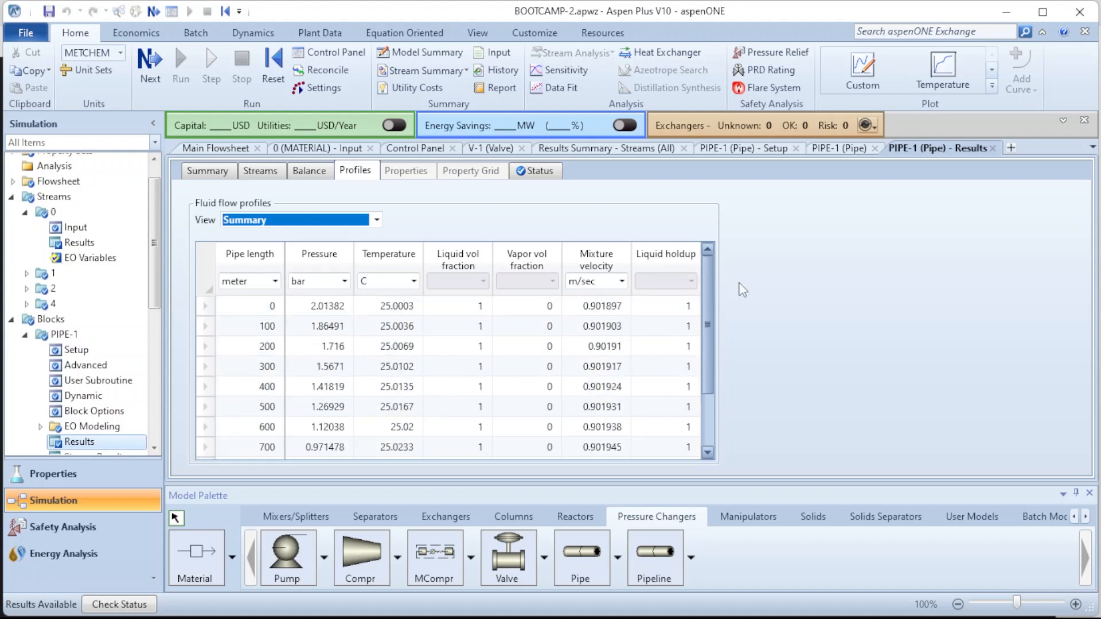
click(378, 220)
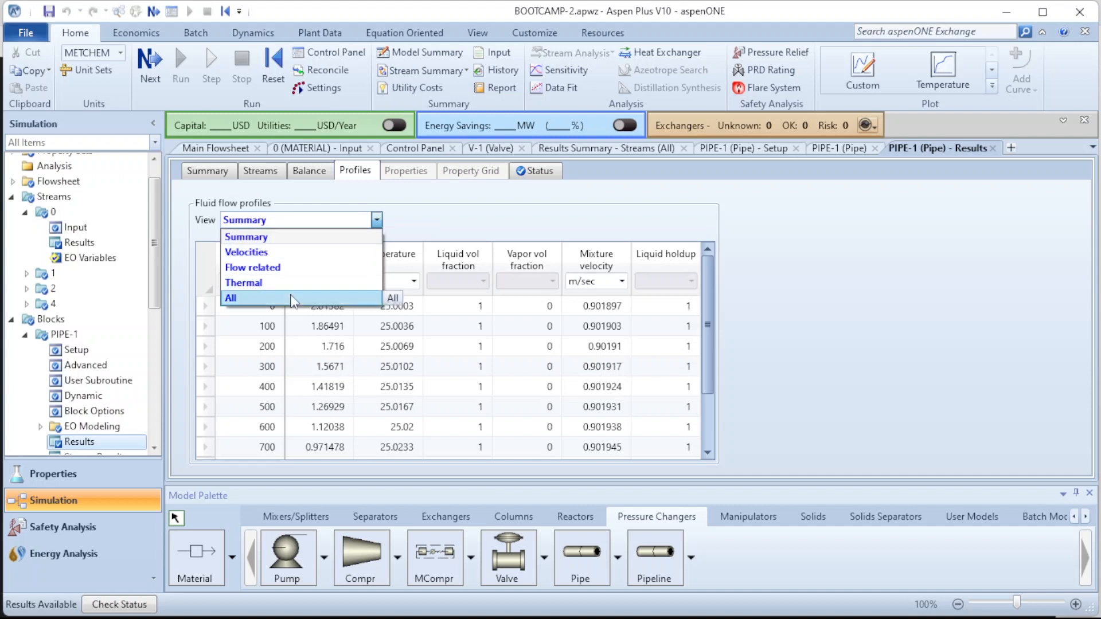
click(293, 299)
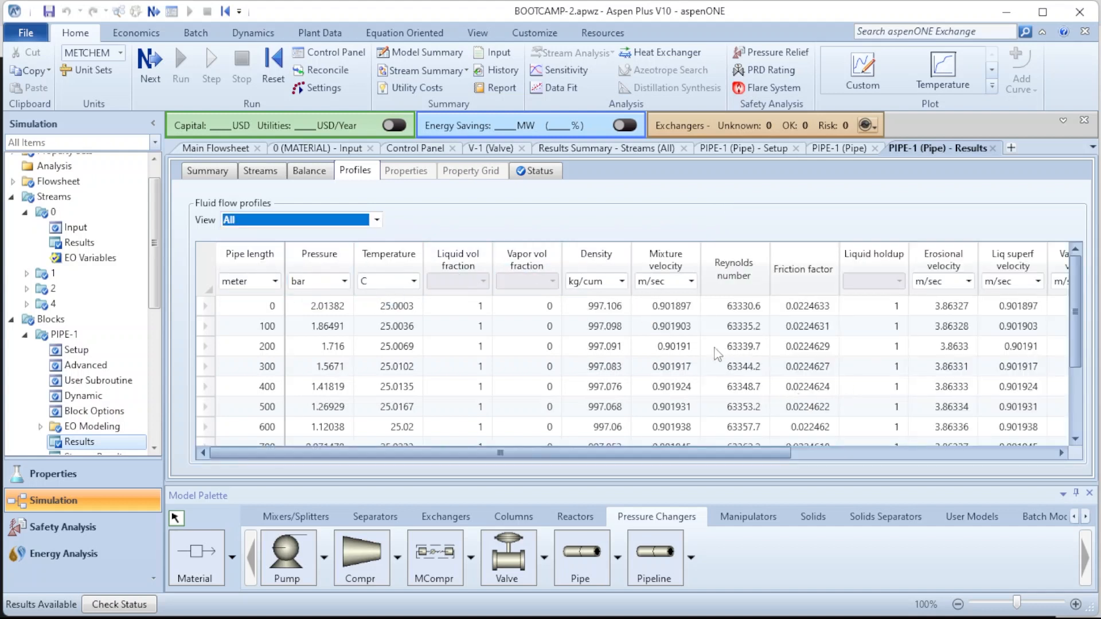
scroll(714, 354, down, 2)
scroll(714, 353, up, 2)
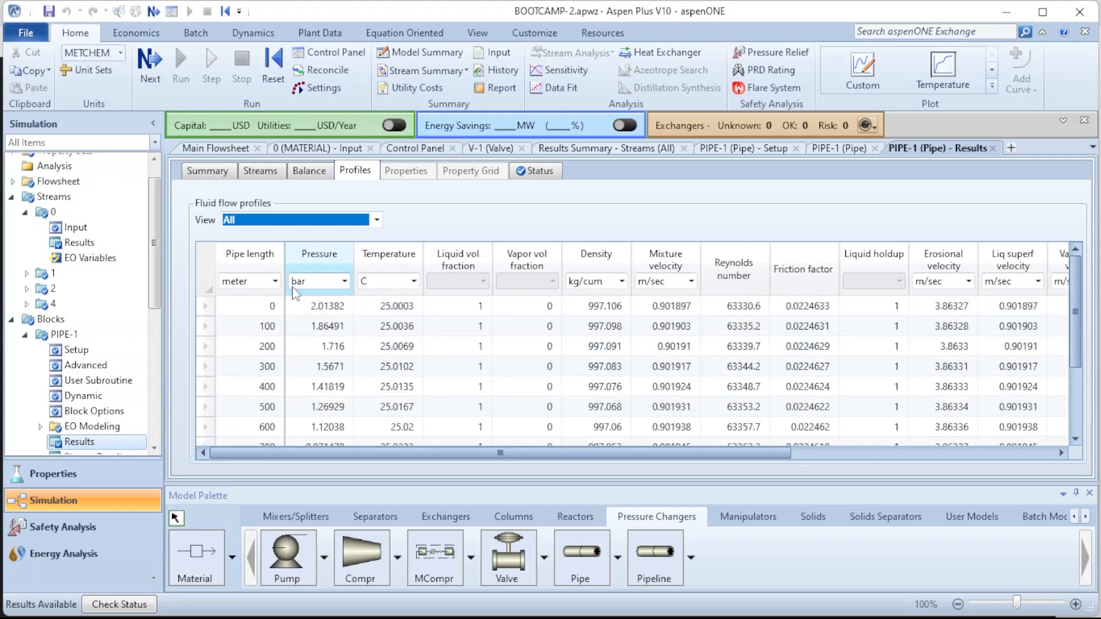
Examine how pressure changes along the pipe, from the 100 m row to the 1000 m row of the profile table
click(272, 328)
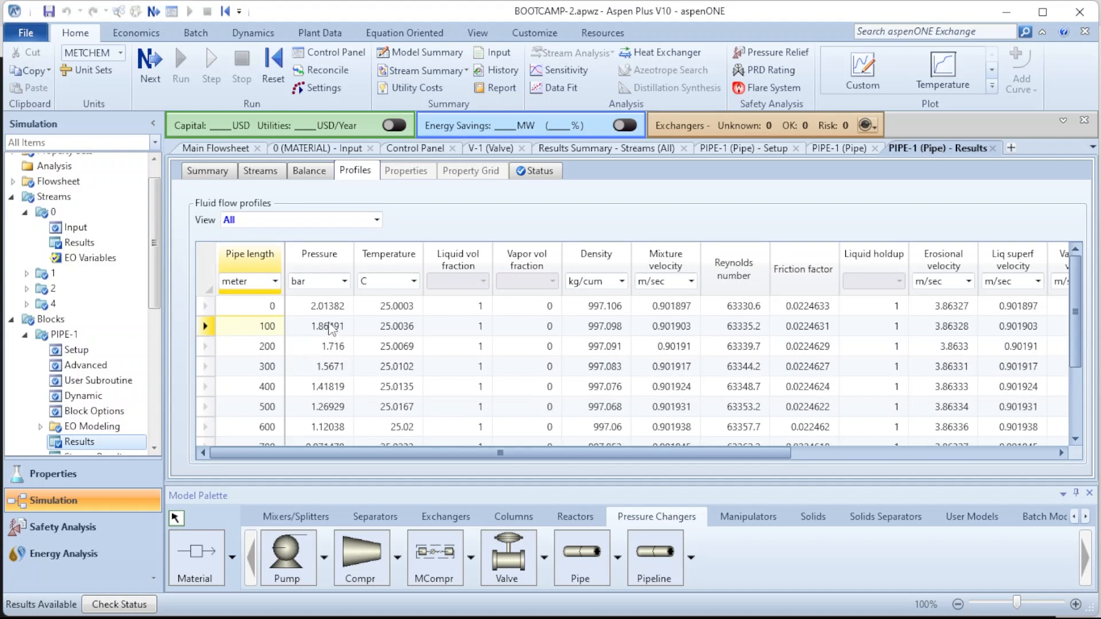
click(330, 328)
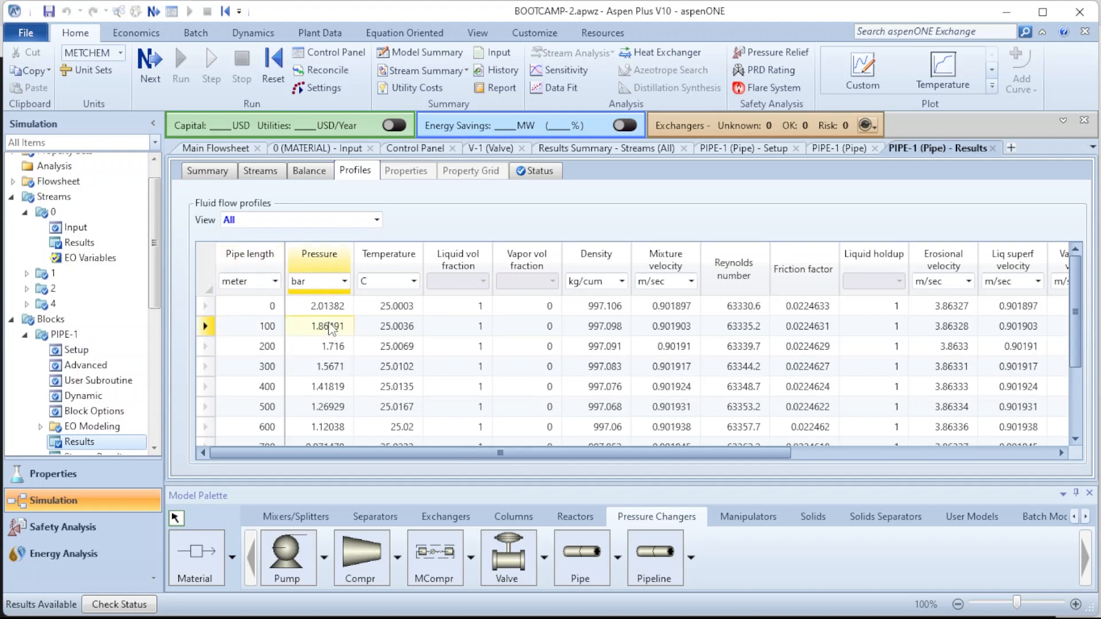
scroll(319, 373, down, 2)
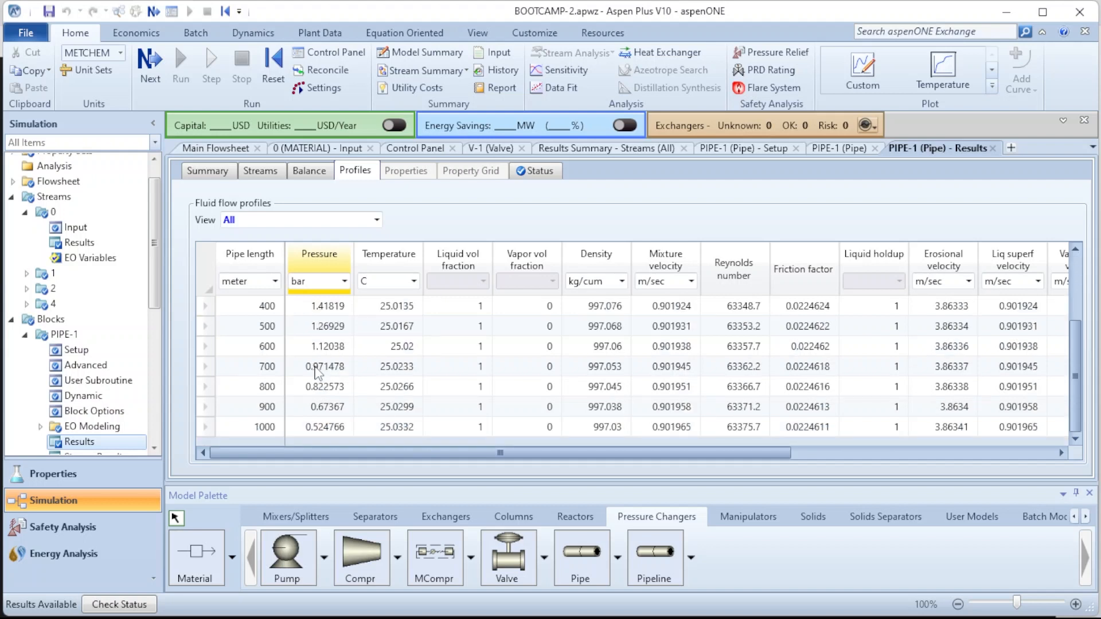
click(267, 429)
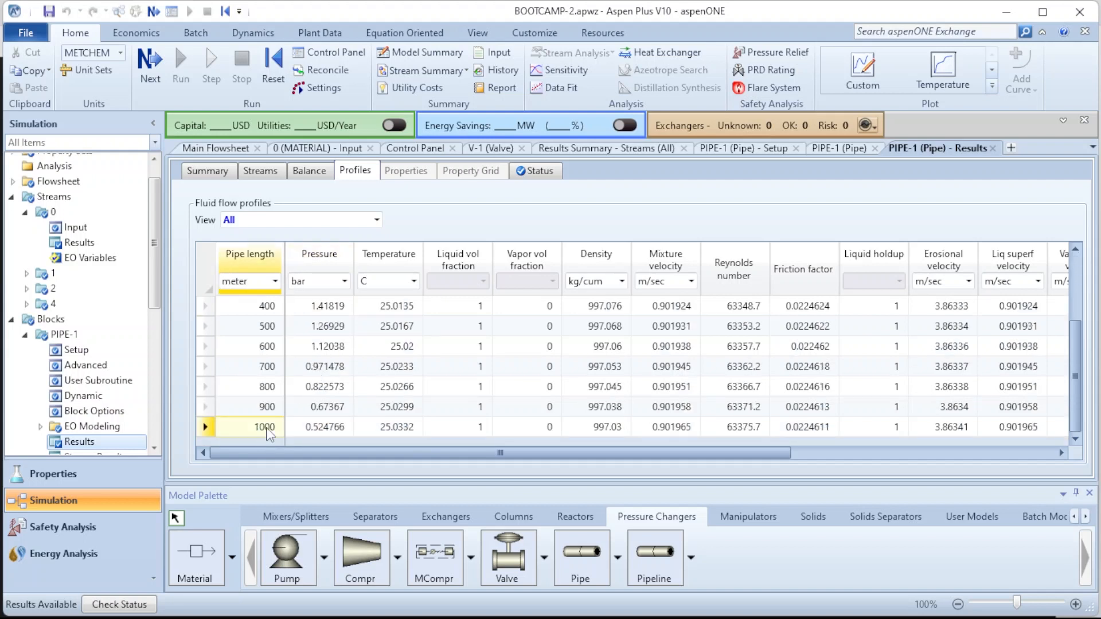
Create a custom plot of PIPE-1's pressure in bar against pipe length in meters from the profile results
click(329, 430)
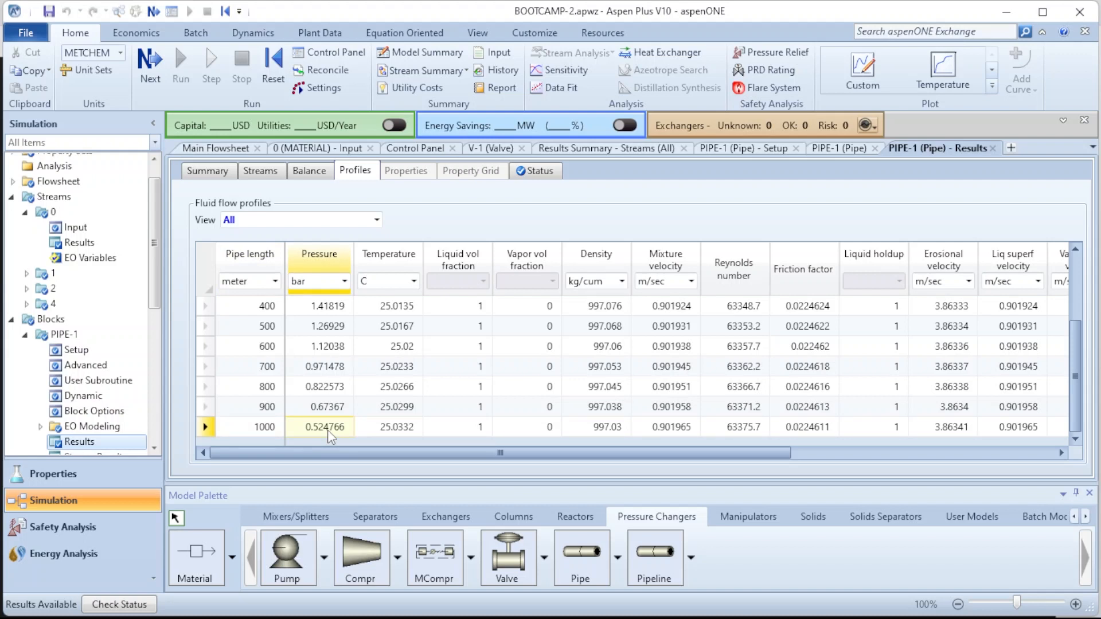
scroll(758, 361, up, 3)
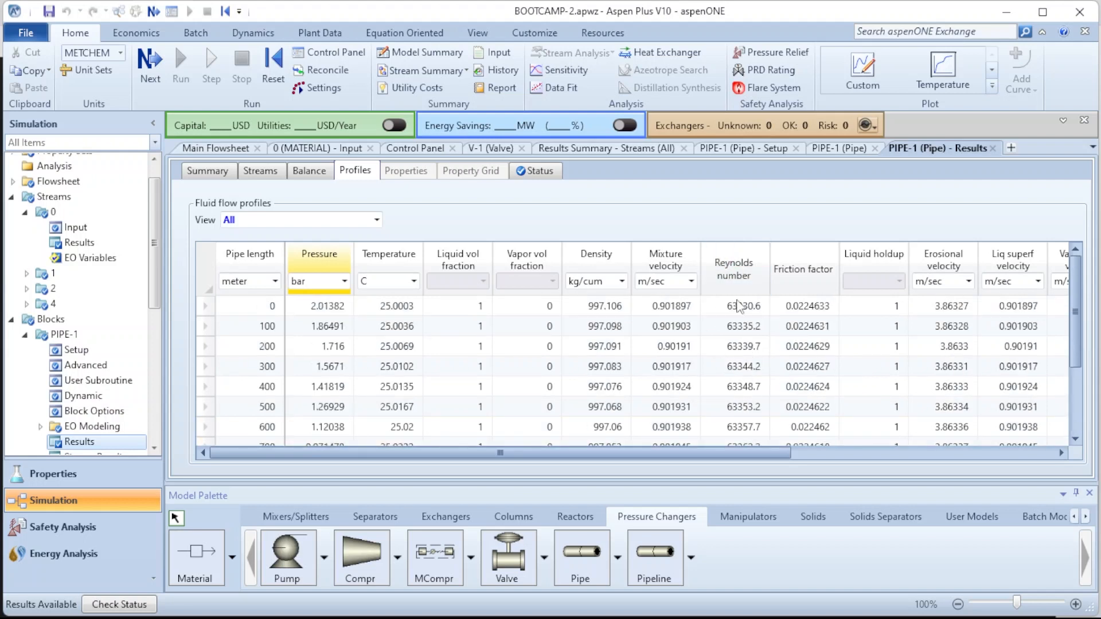
scroll(735, 372, down, 3)
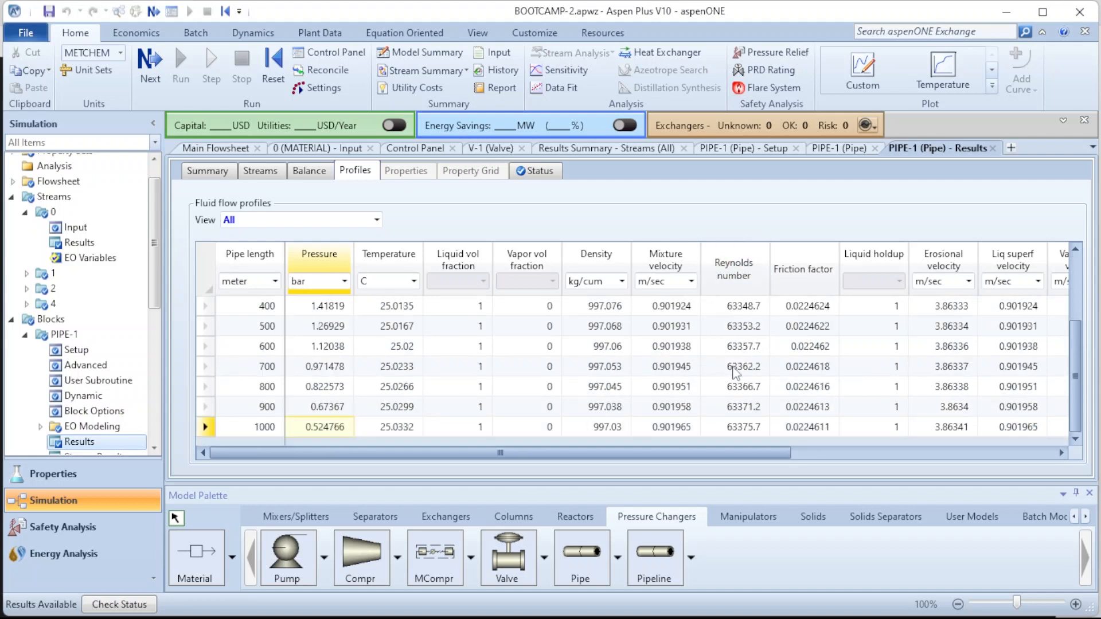
scroll(736, 372, up, 3)
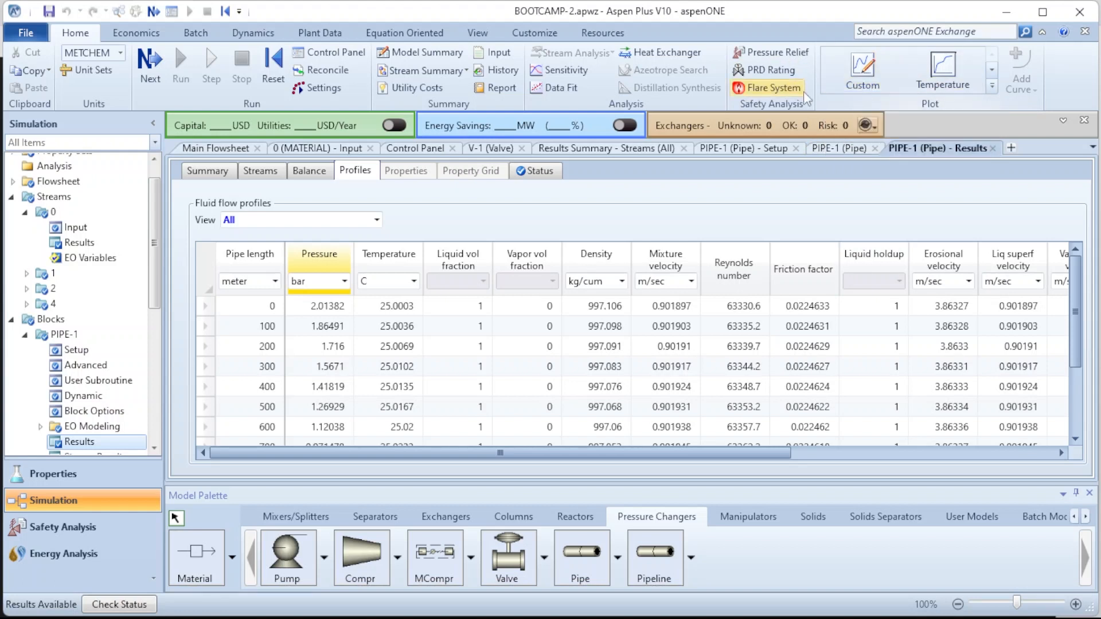
click(854, 80)
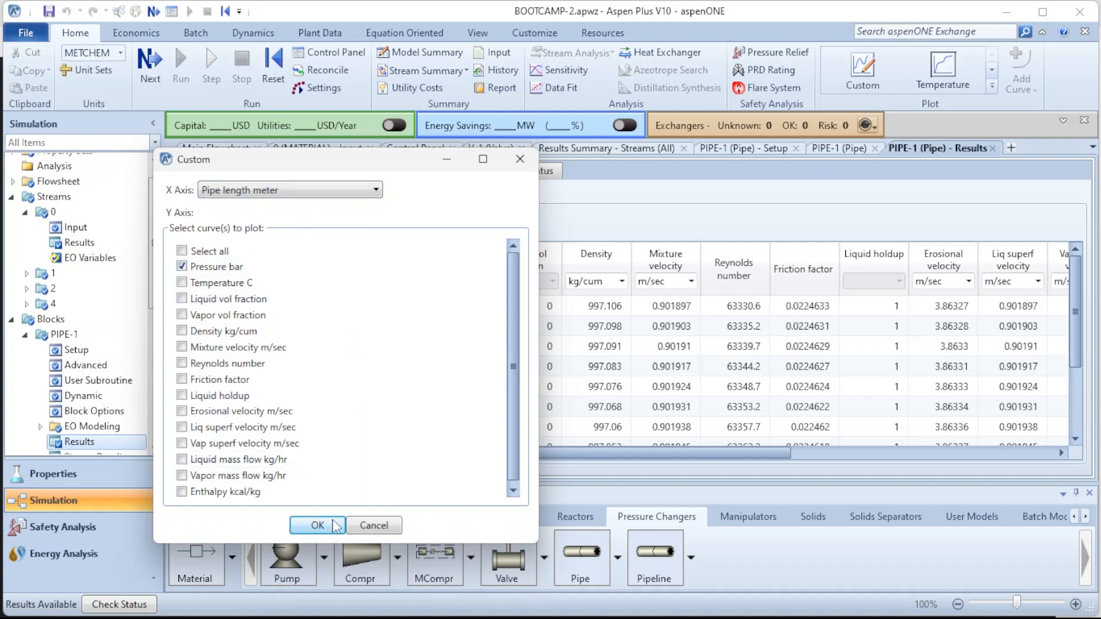
click(317, 526)
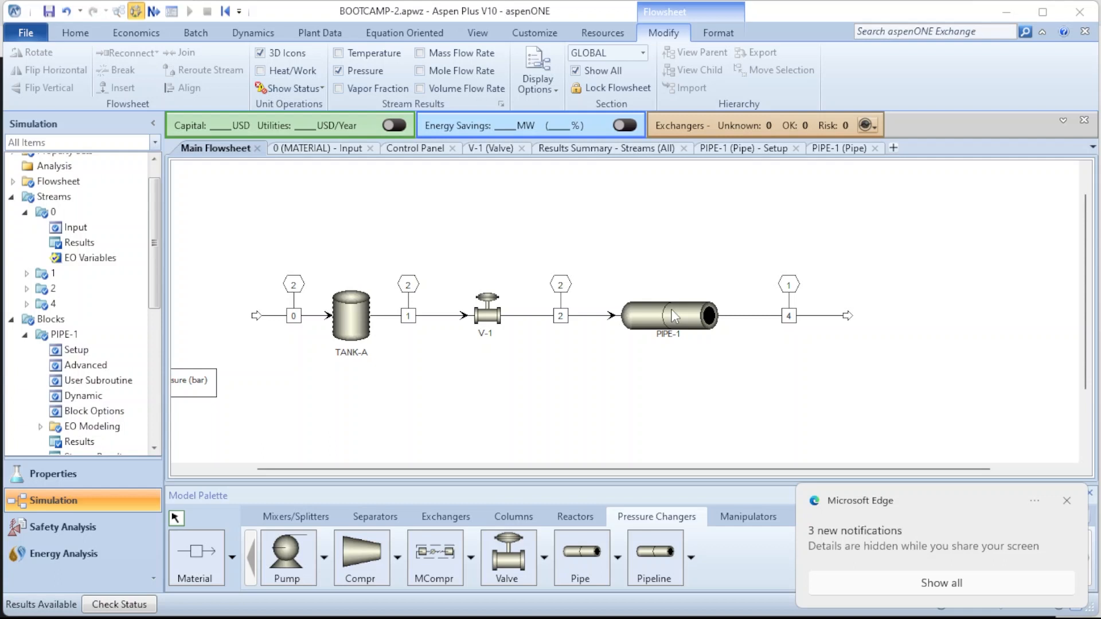
click(674, 316)
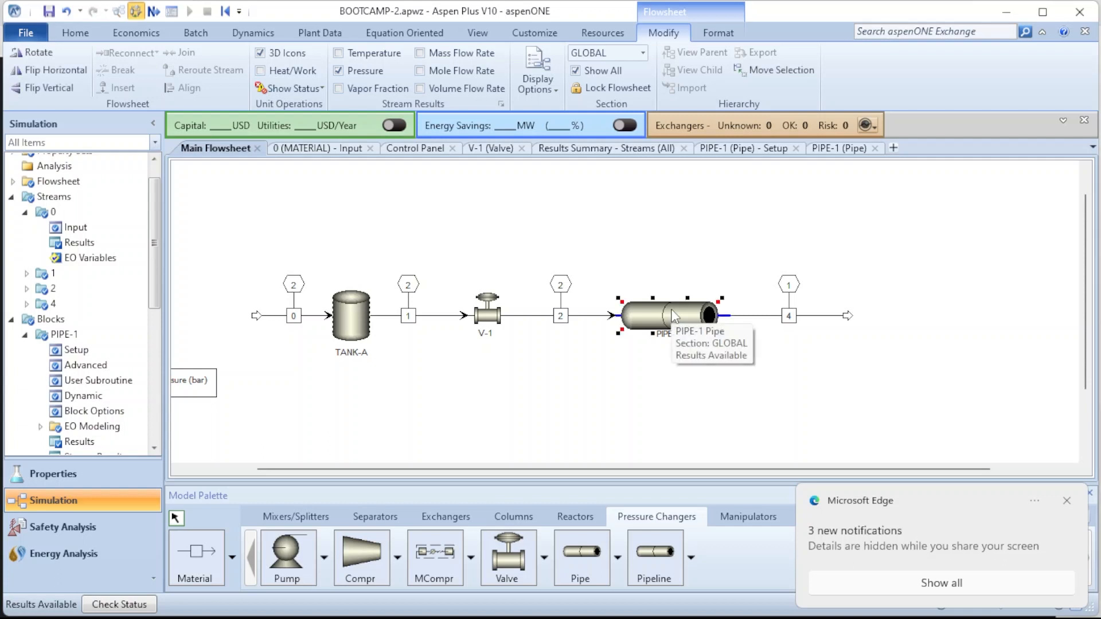
right_click(673, 315)
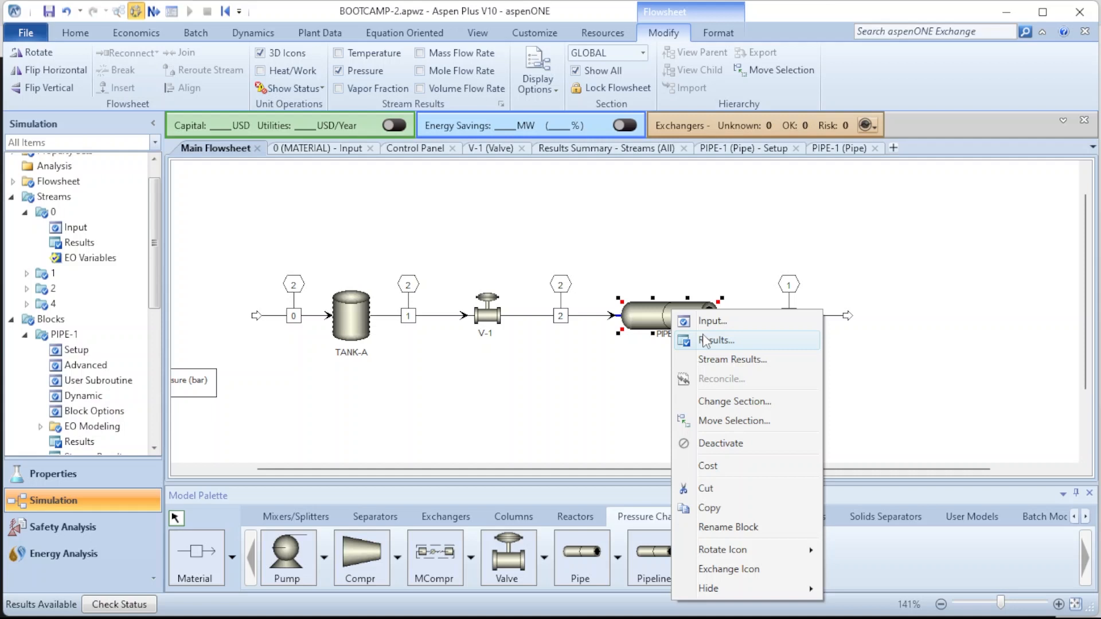
click(866, 379)
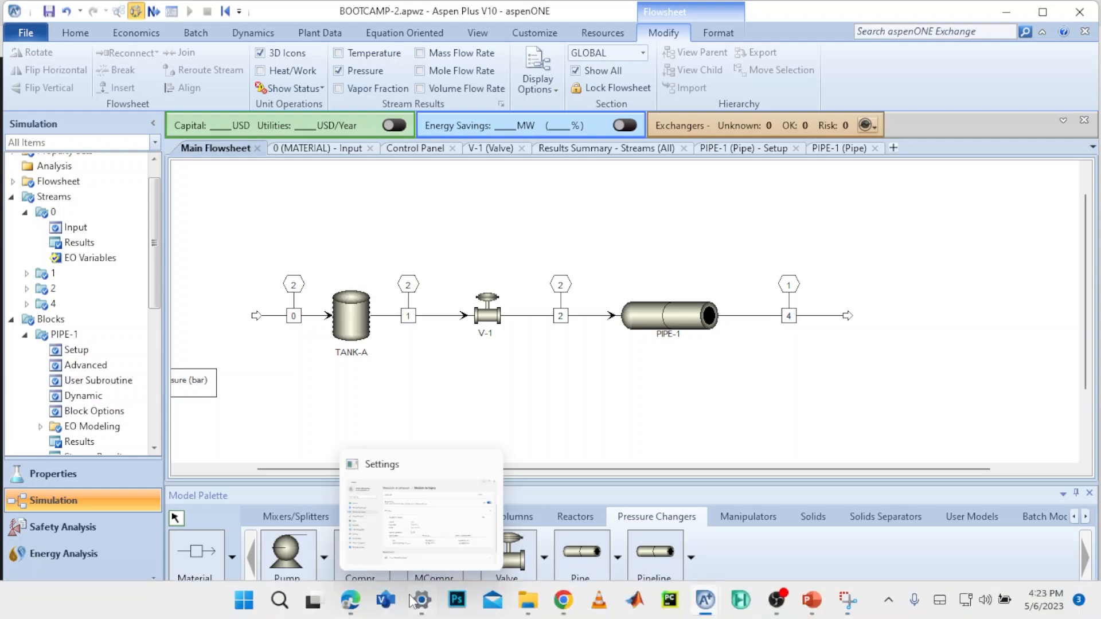
Switch to the Google Meet call in Edge, show the in-call messages and admit the waiting participant
mouse_move(338, 609)
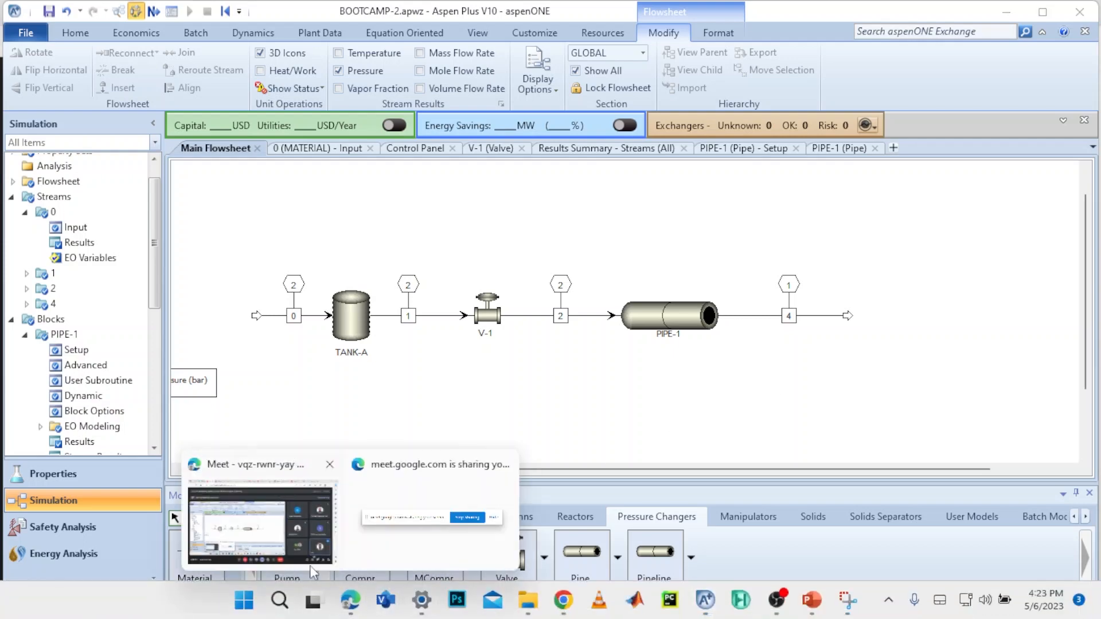
click(286, 533)
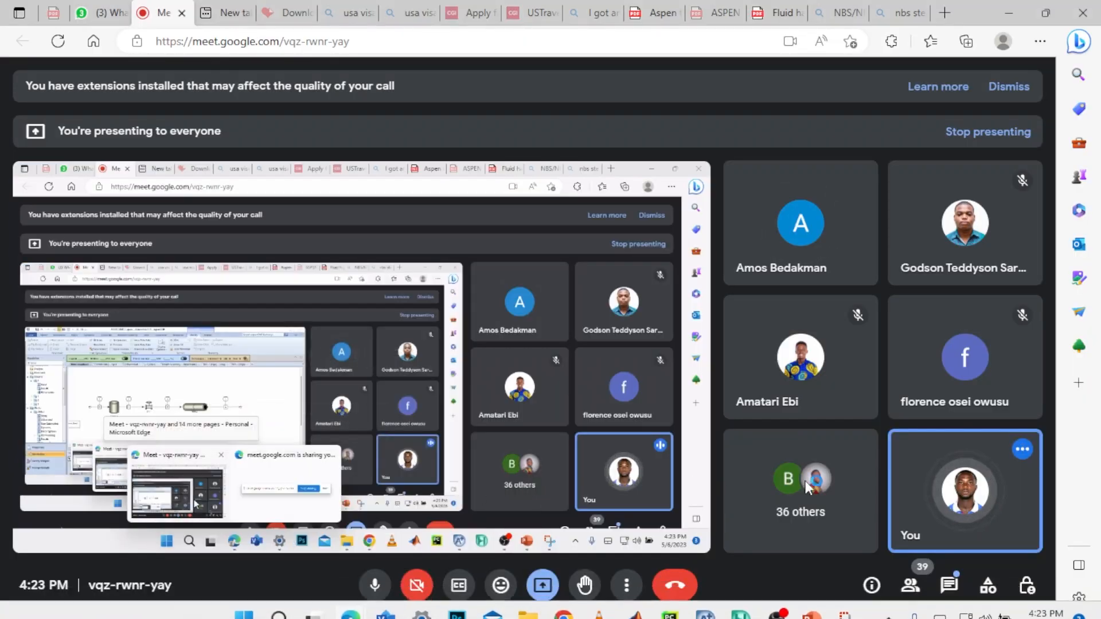
click(949, 585)
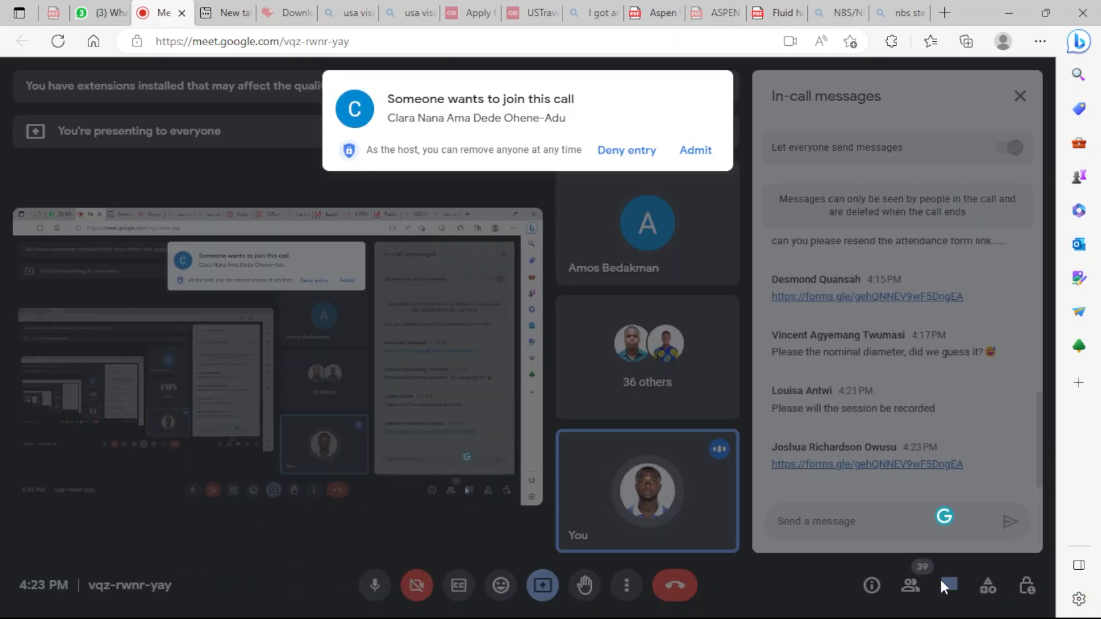
click(696, 149)
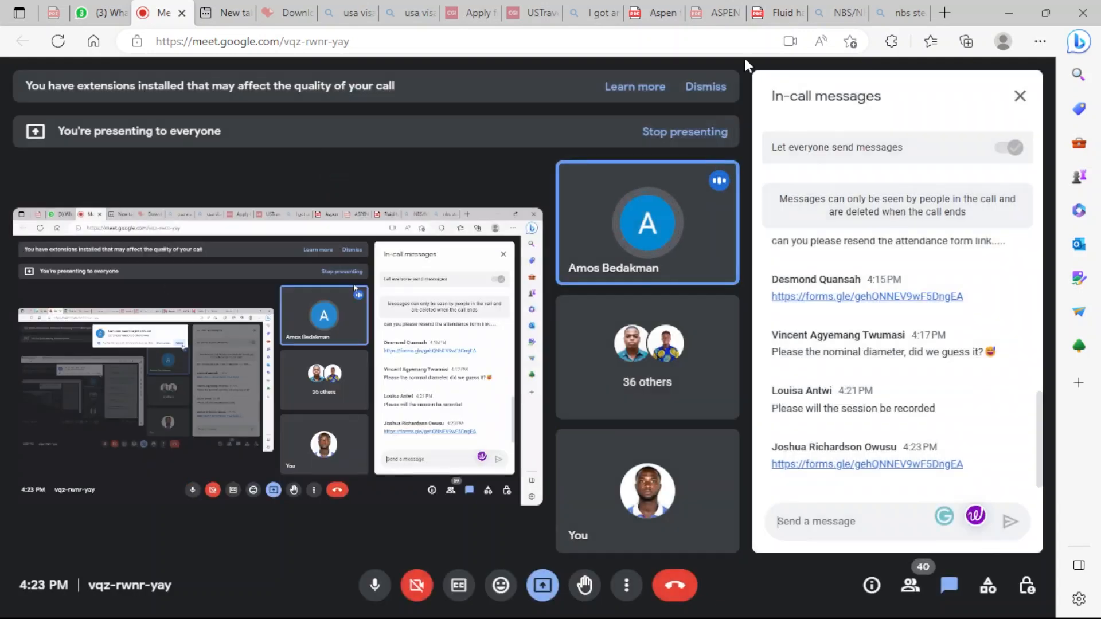
Open the Fluid handling Equipments PDF and examine the equipment that follows PIPE-1 in the flow diagram
click(777, 8)
scroll(659, 406, down, 10)
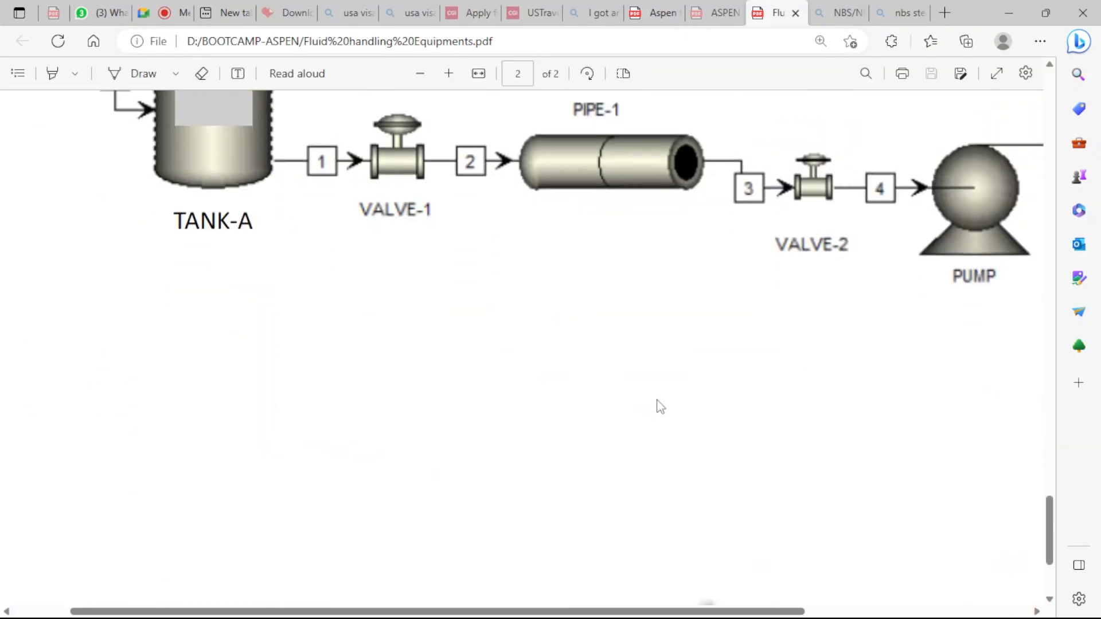
scroll(660, 406, up, 3)
scroll(656, 400, right, 5)
scroll(656, 400, down, 1)
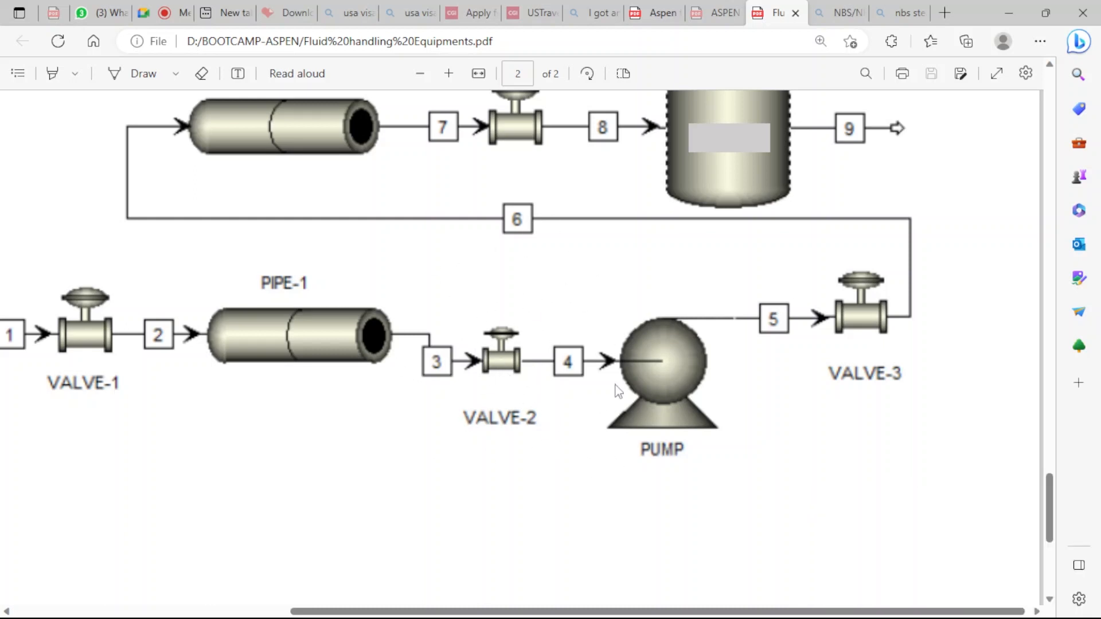
Switch back to Aspen Plus, add a Valve block named V-2 after PIPE-1 and line it up with the other blocks
mouse_move(775, 616)
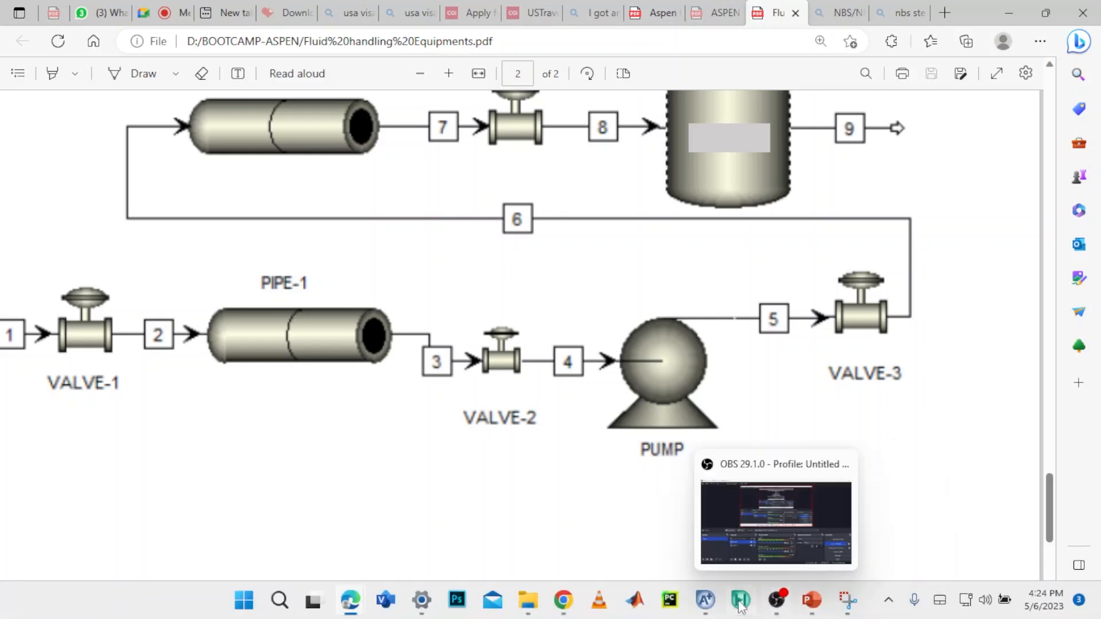
mouse_move(705, 603)
click(803, 473)
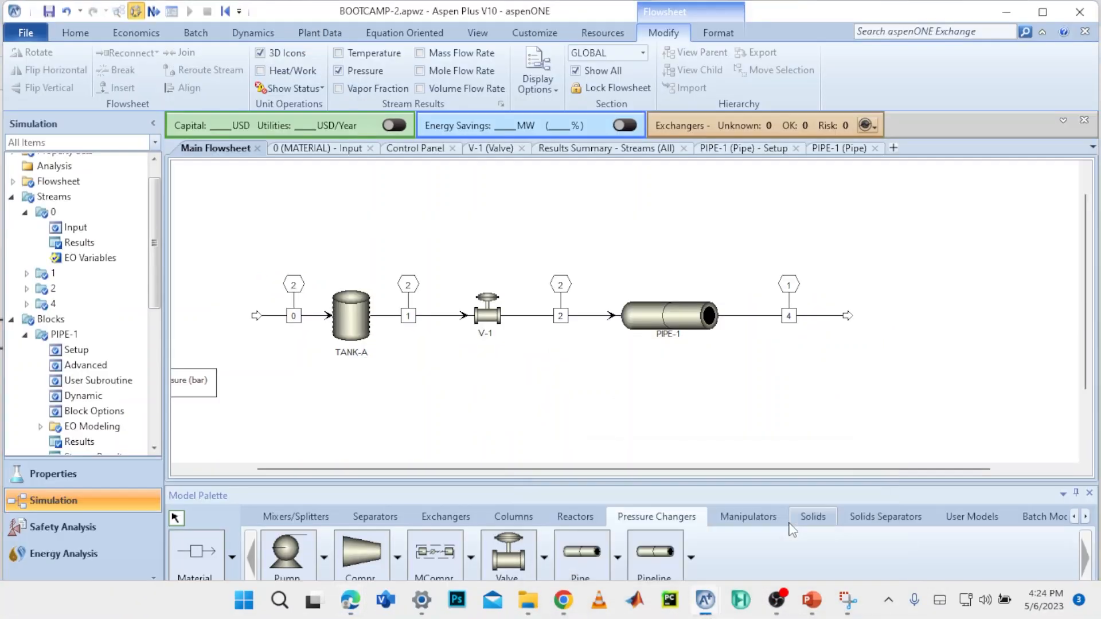
click(512, 554)
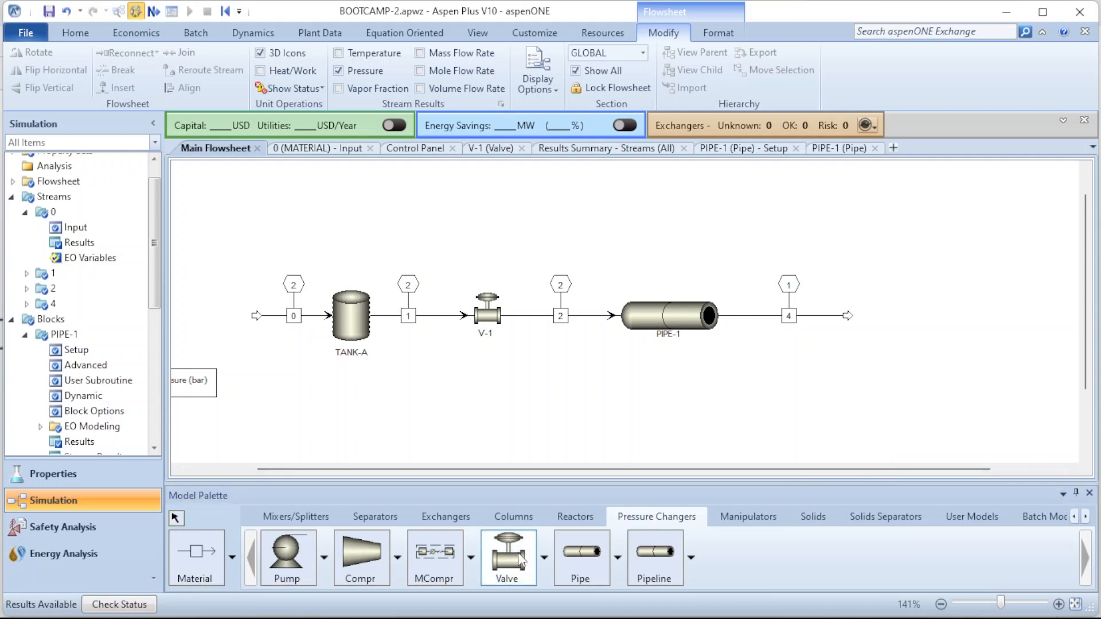
click(898, 310)
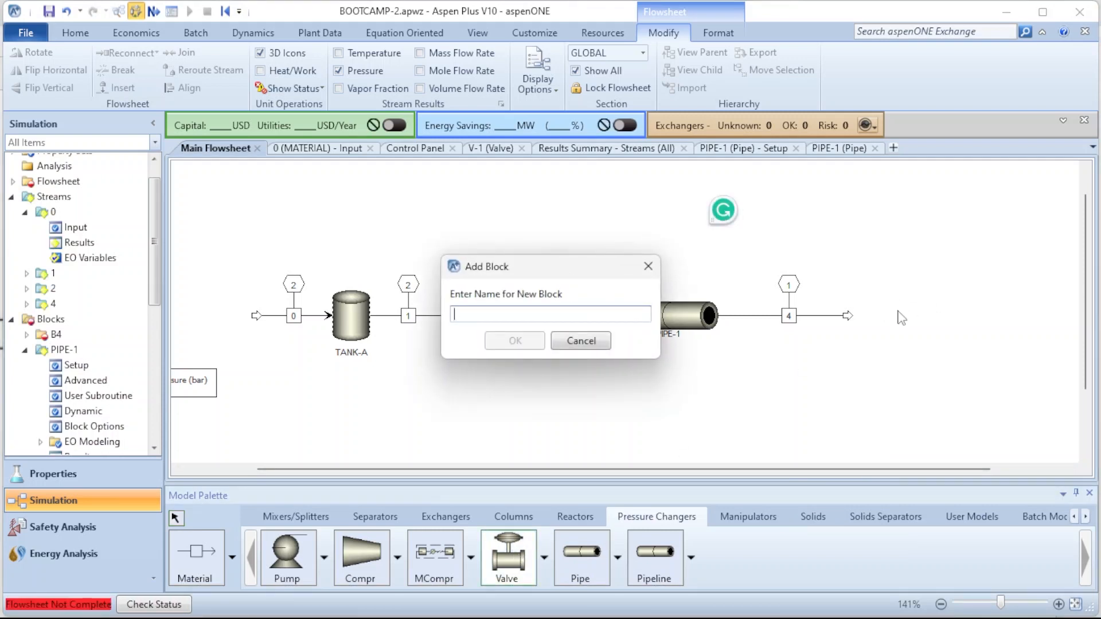
text(V-2)
key(Return)
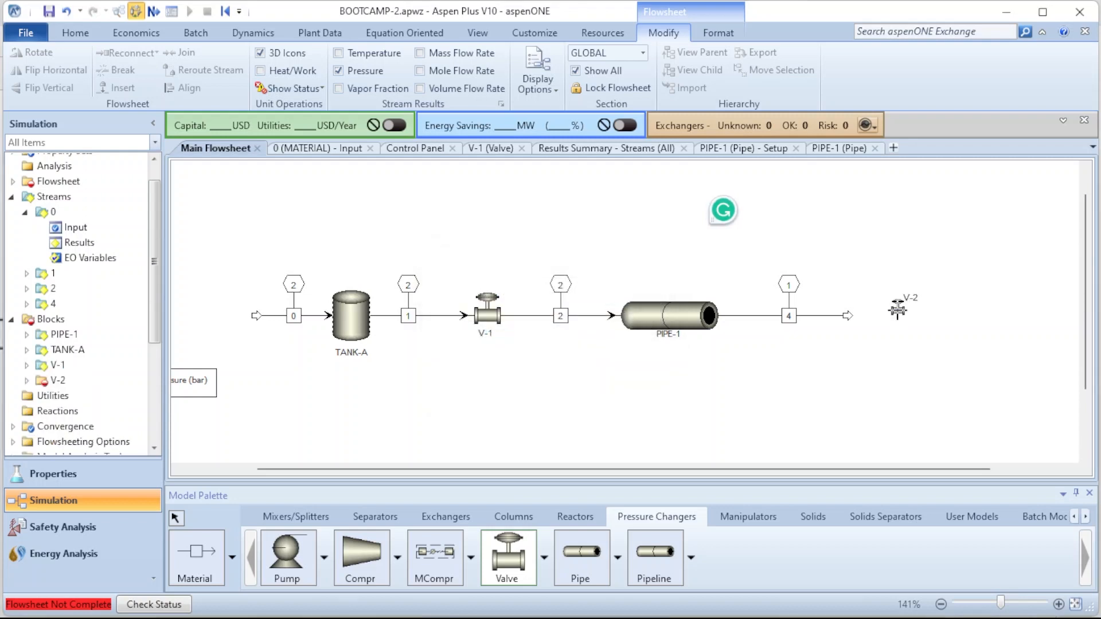
key(Escape)
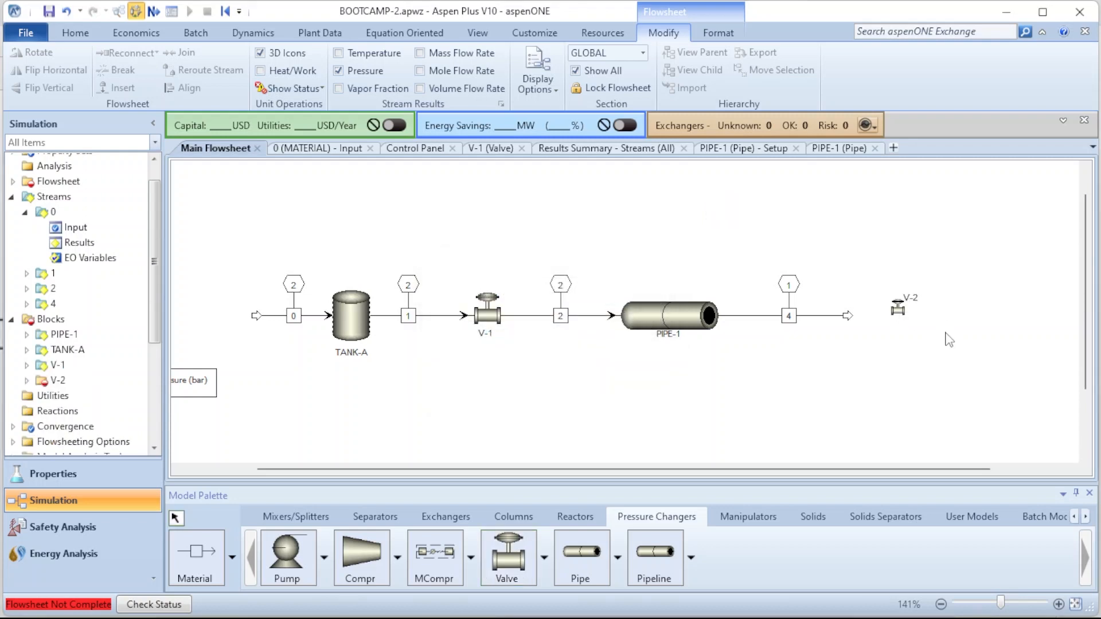
click(899, 311)
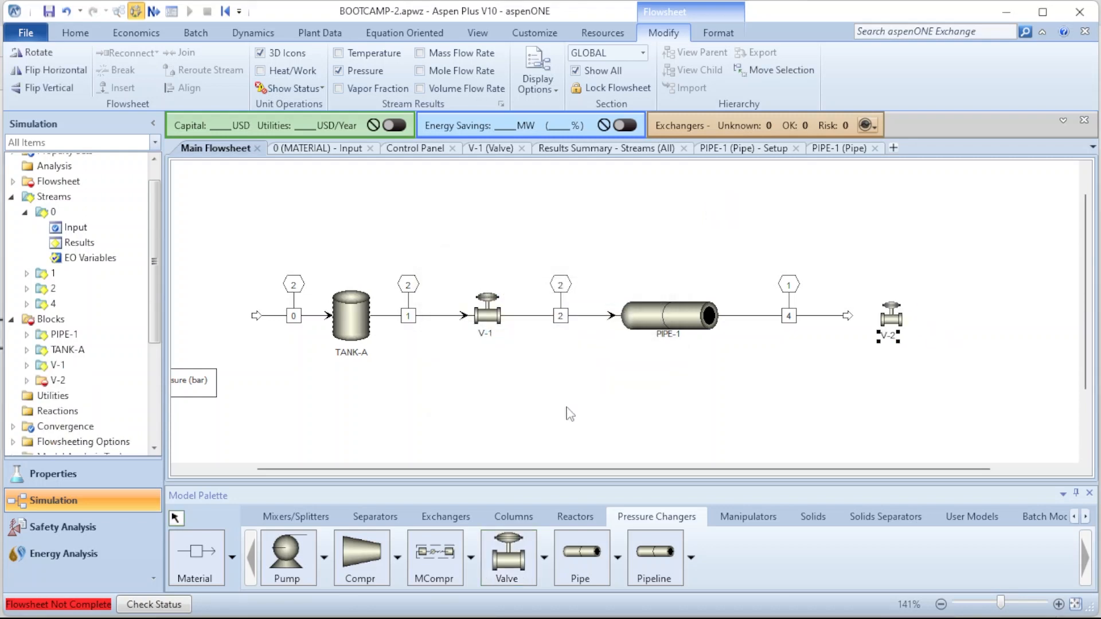
Add a material stream named 5 leaving the outlet of valve V-2
click(210, 554)
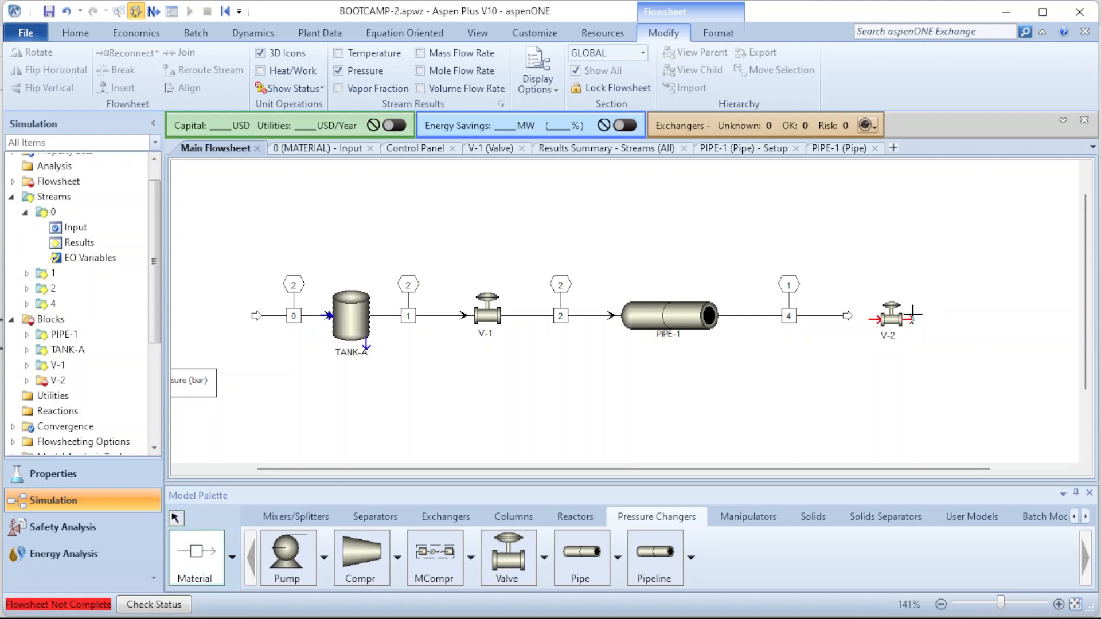
click(912, 315)
click(988, 316)
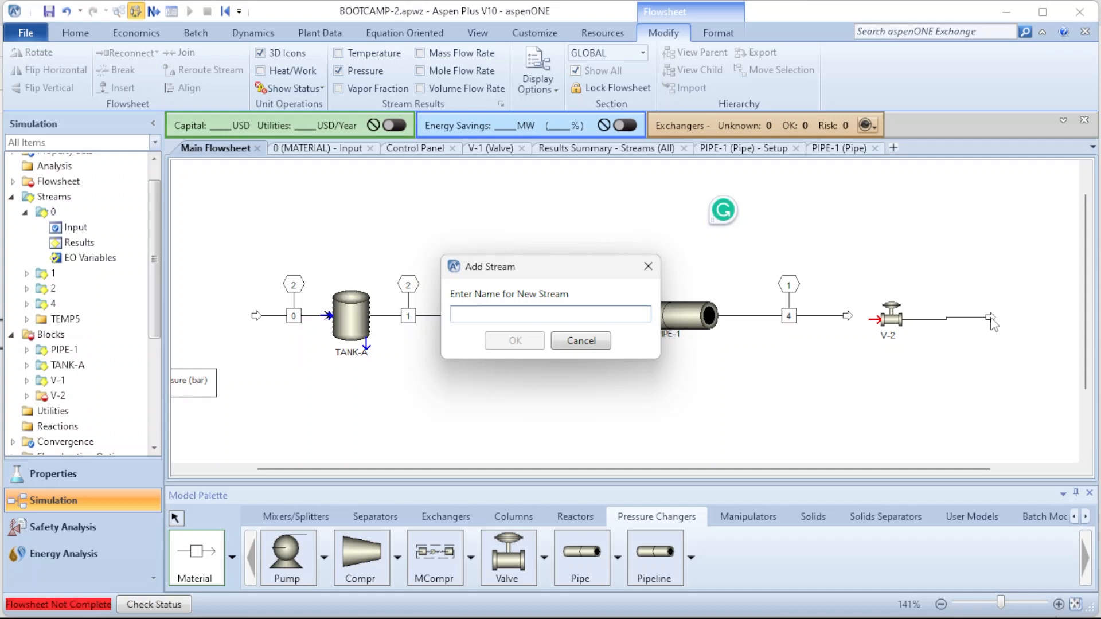
text(5)
key(Return)
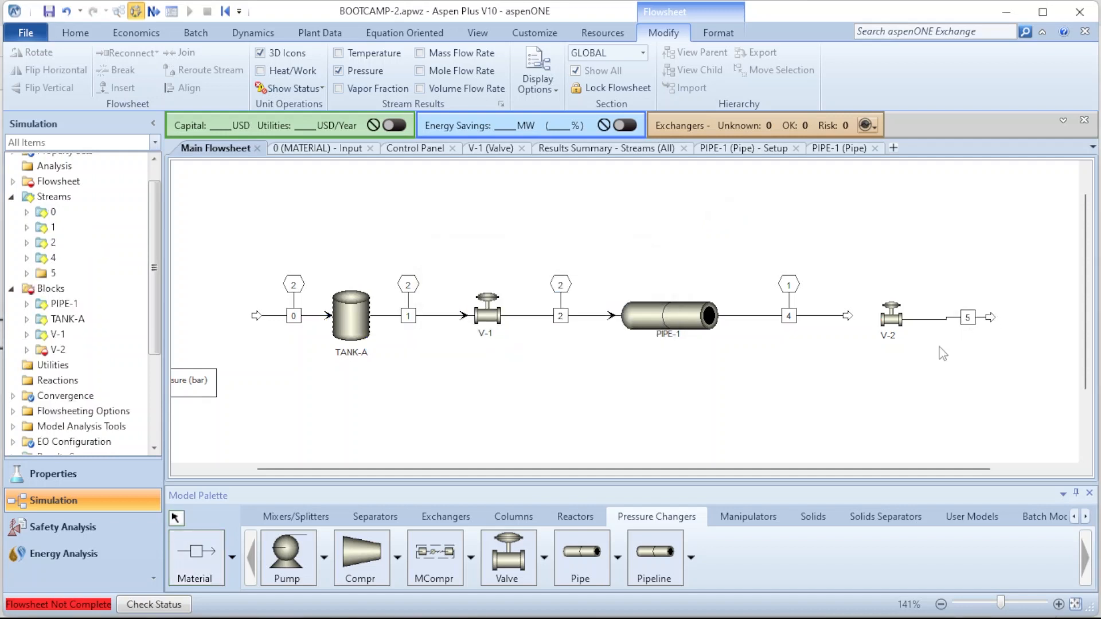
Reconnect the end of stream 4 to the inlet of valve V-2
drag(848, 315, 876, 320)
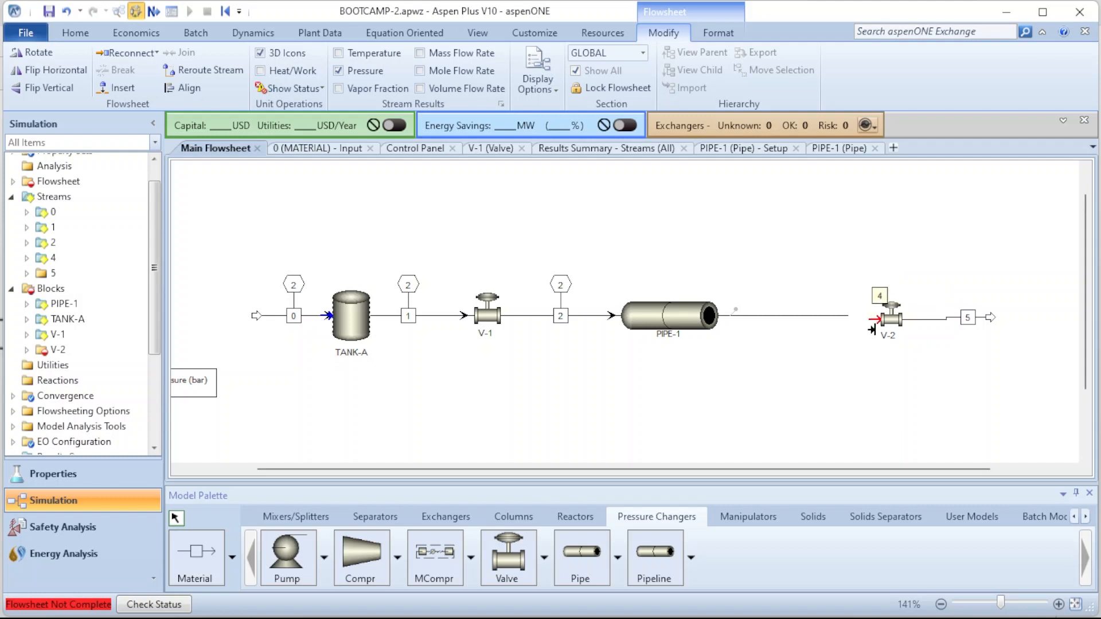
click(876, 319)
right_click(873, 377)
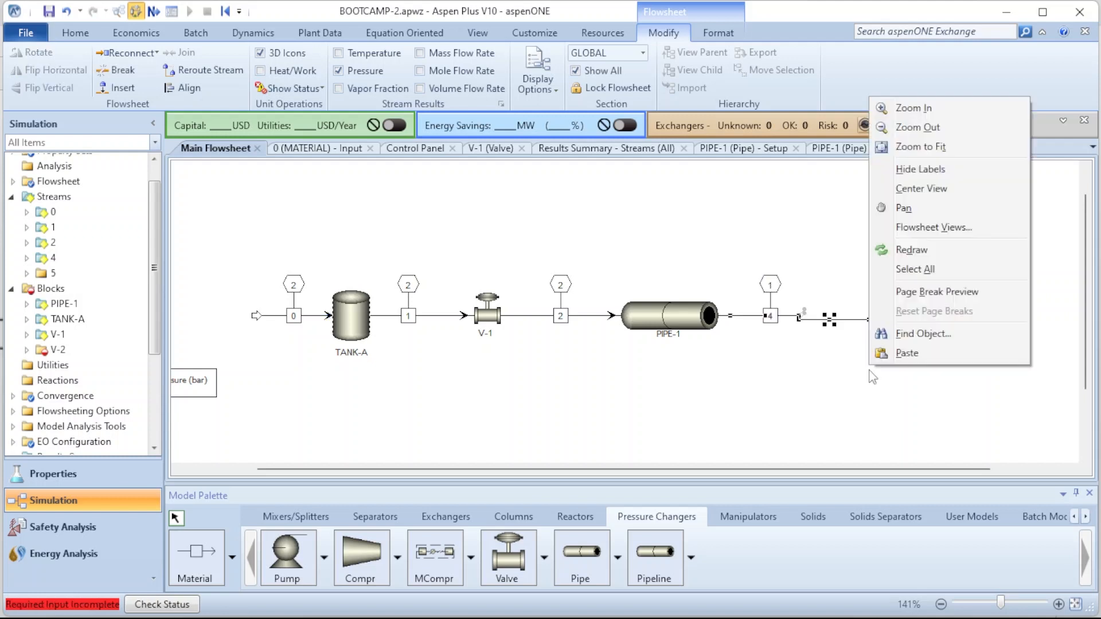
click(795, 388)
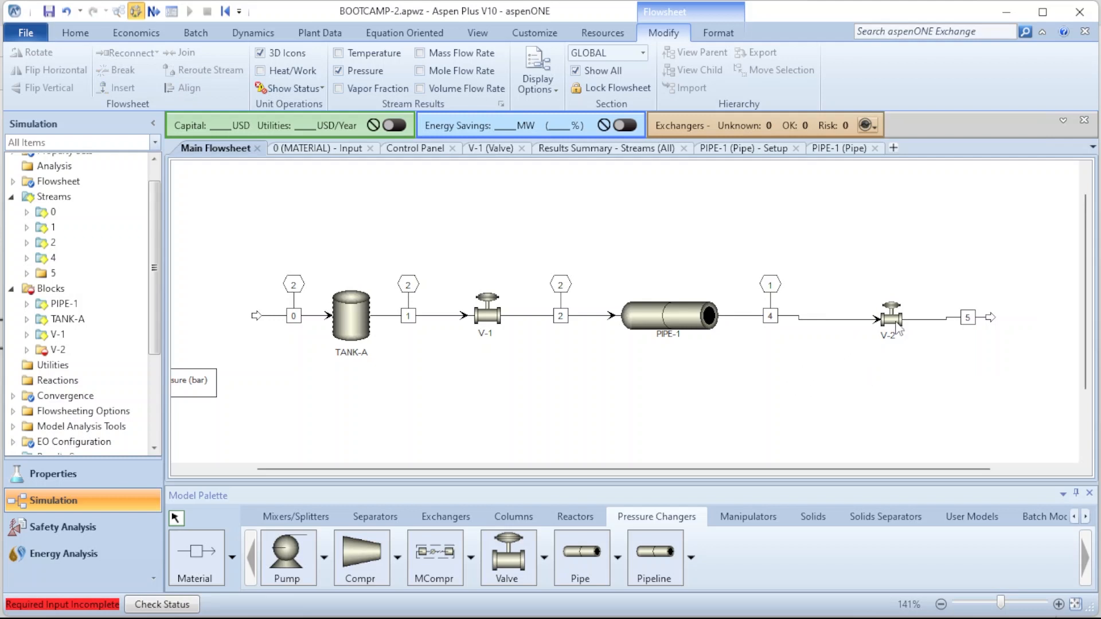
Set V-2 to calculate outlet pressure for a specified valve (rating) with a 50% opening
double_click(892, 318)
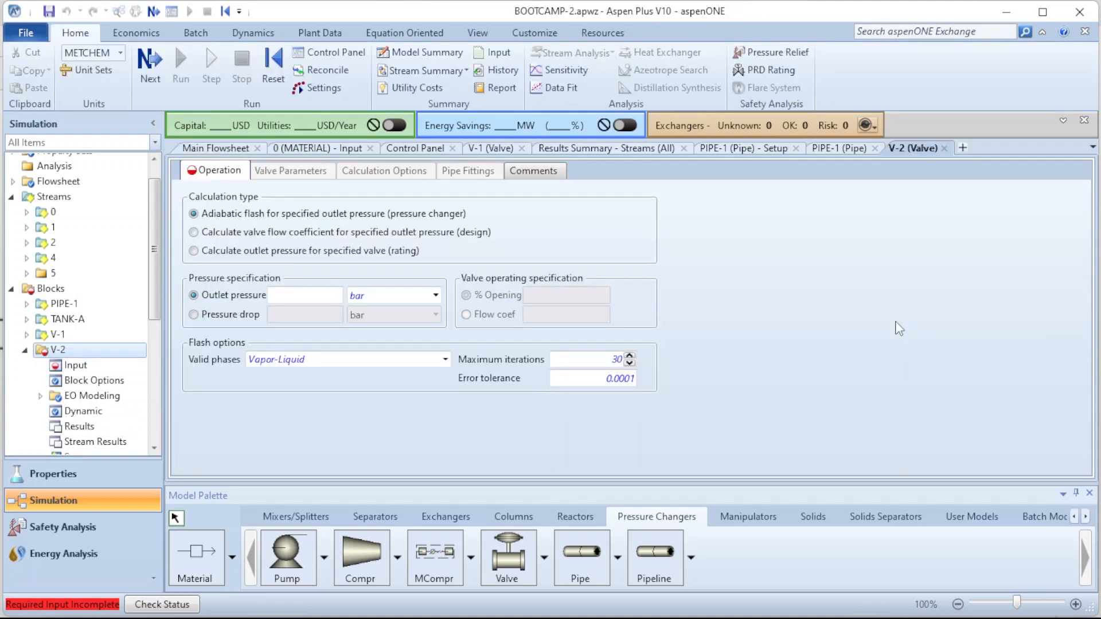
click(200, 253)
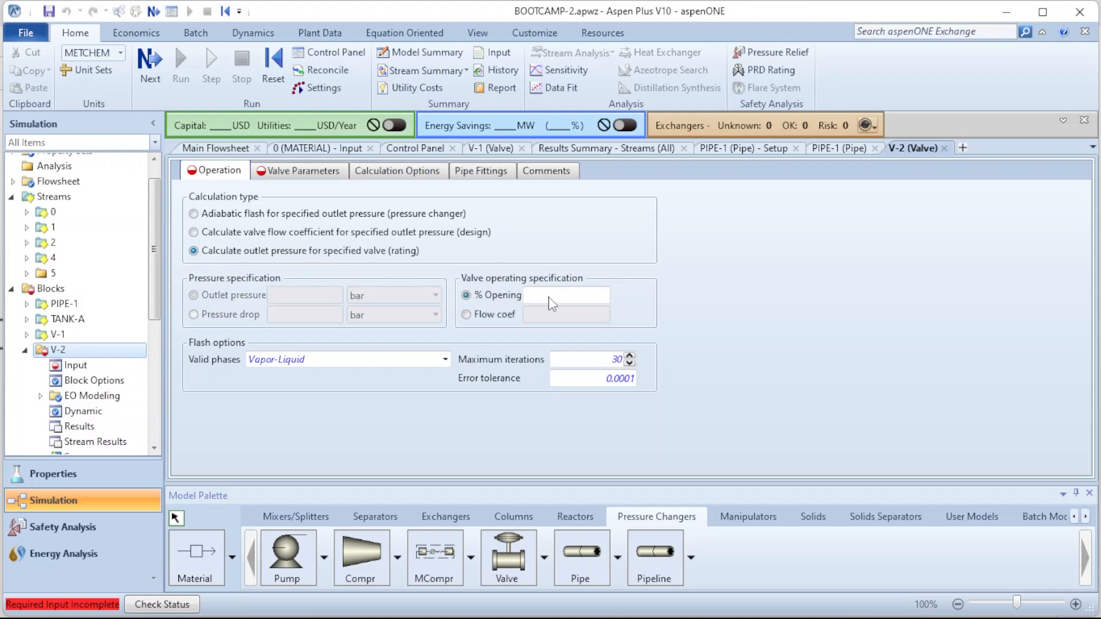
click(550, 297)
click(755, 267)
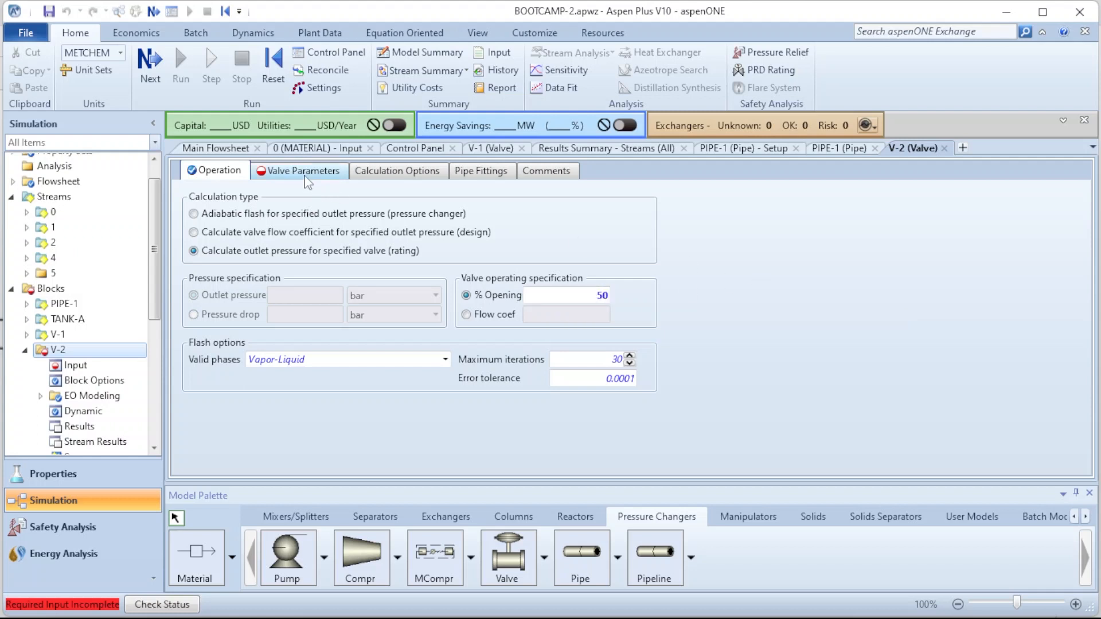
Open V-2's valve parameters, then switch to the Fluid handling Equipments PDF in Edge and look up V-2 in the valves specification table
click(307, 171)
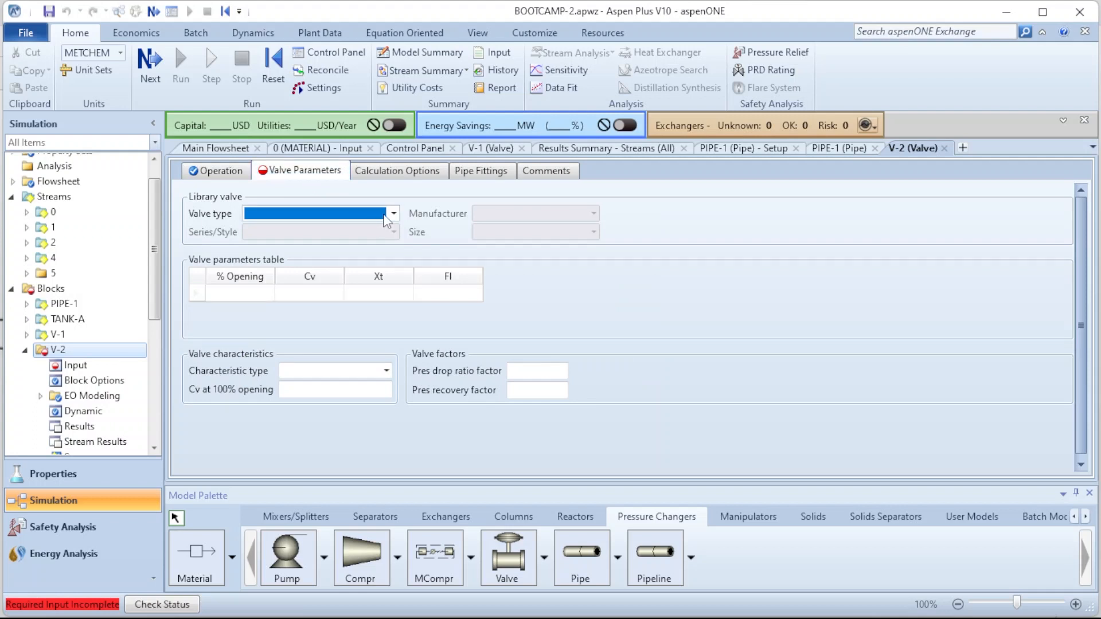
mouse_move(351, 612)
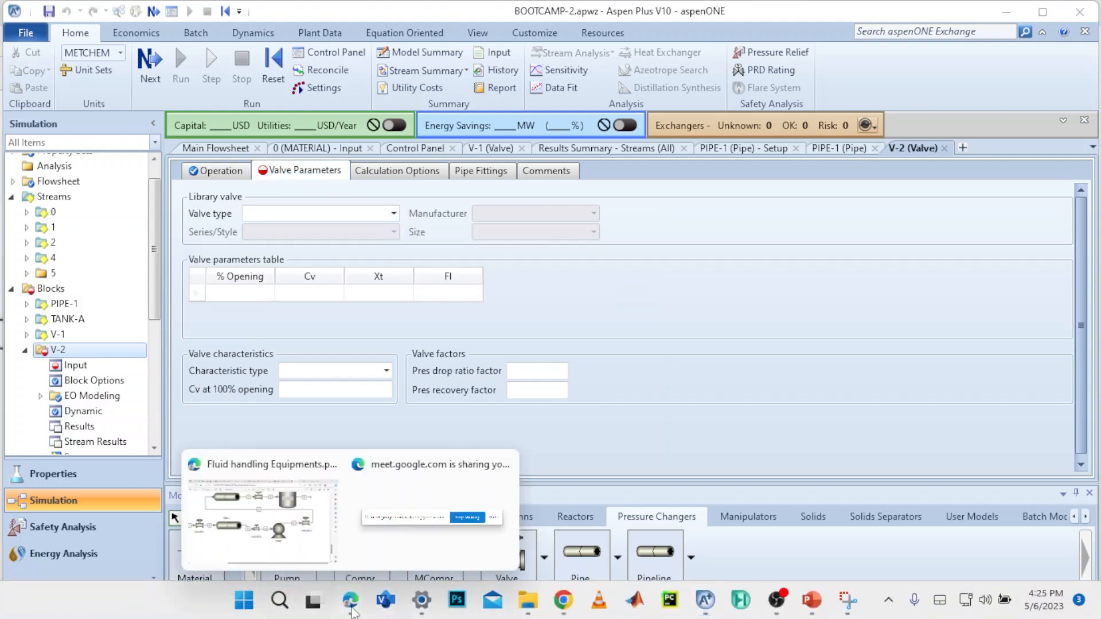
click(277, 520)
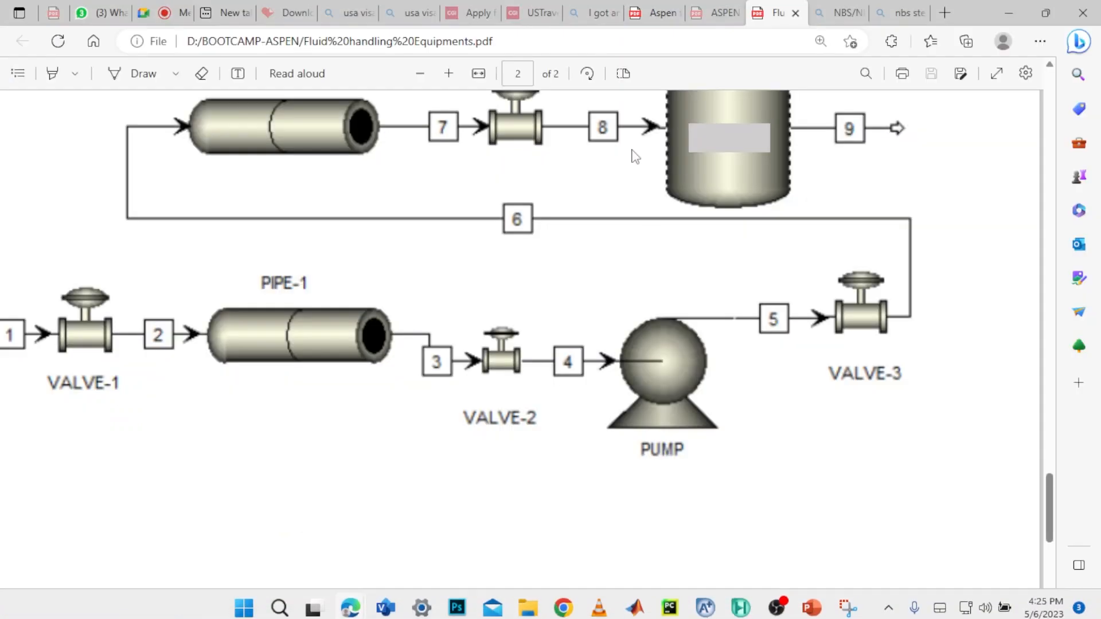
scroll(627, 304, up, 10)
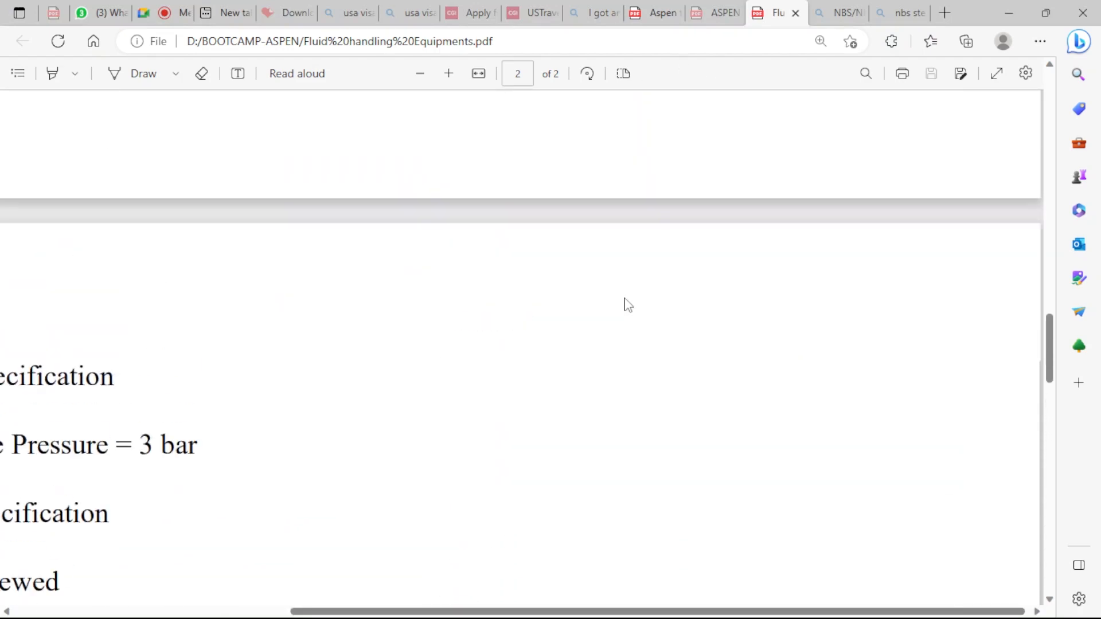
scroll(628, 304, up, 6)
scroll(628, 304, down, 2)
scroll(628, 304, up, 3)
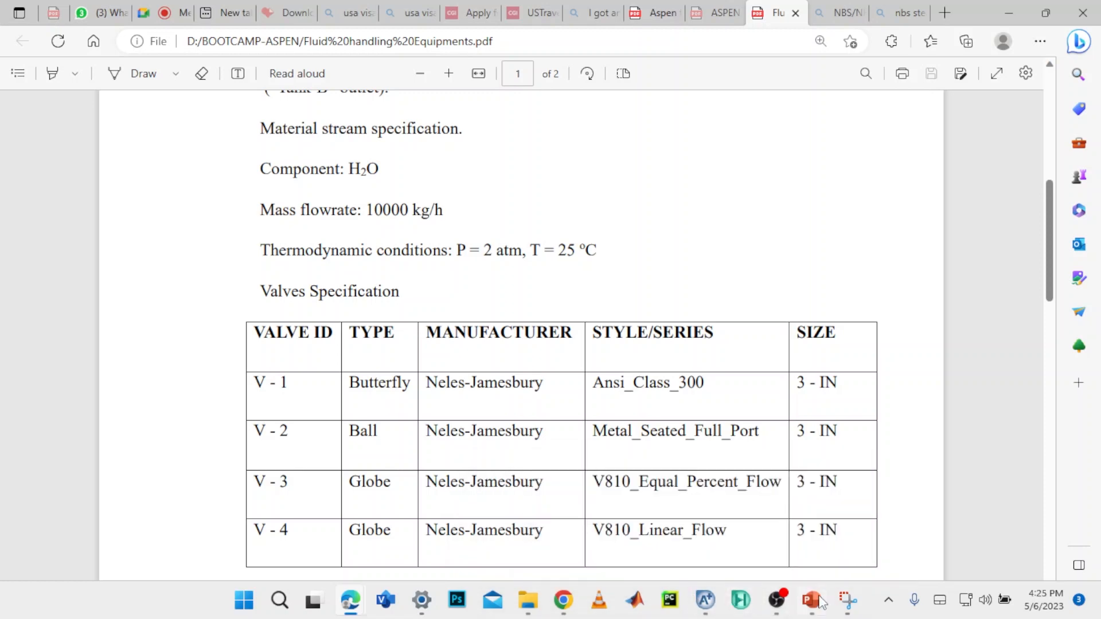
Switch back to BOOTCAMP-2 in Aspen Plus and specify V-2 as a Neles-Jamesbury Ball valve, series Metal_Seated_Full_Port, size 3-IN
mouse_move(705, 601)
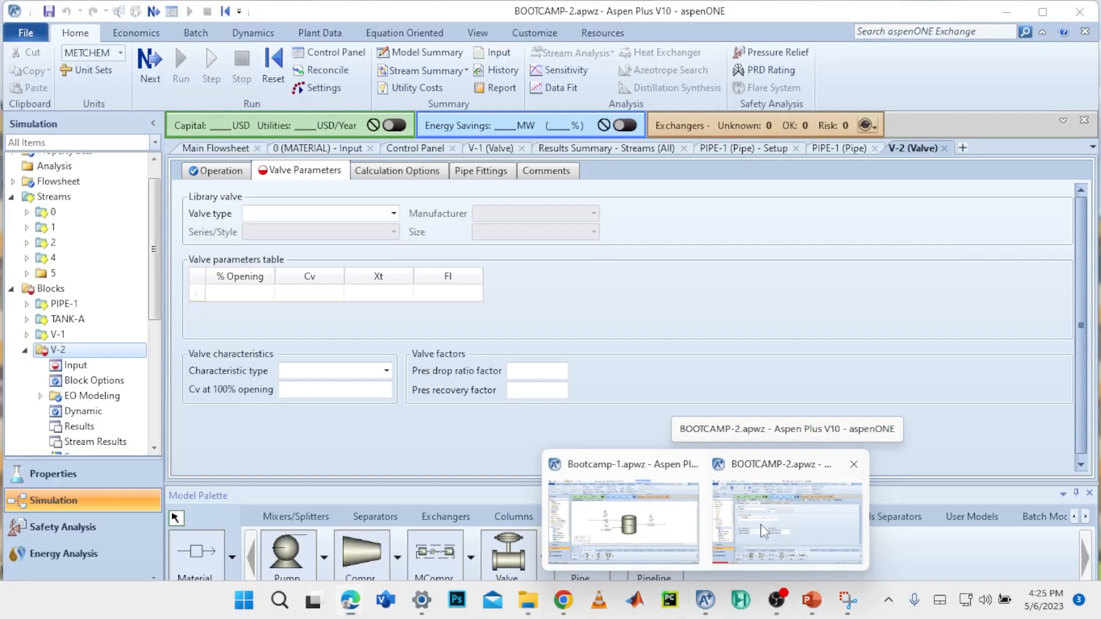
click(763, 531)
click(394, 214)
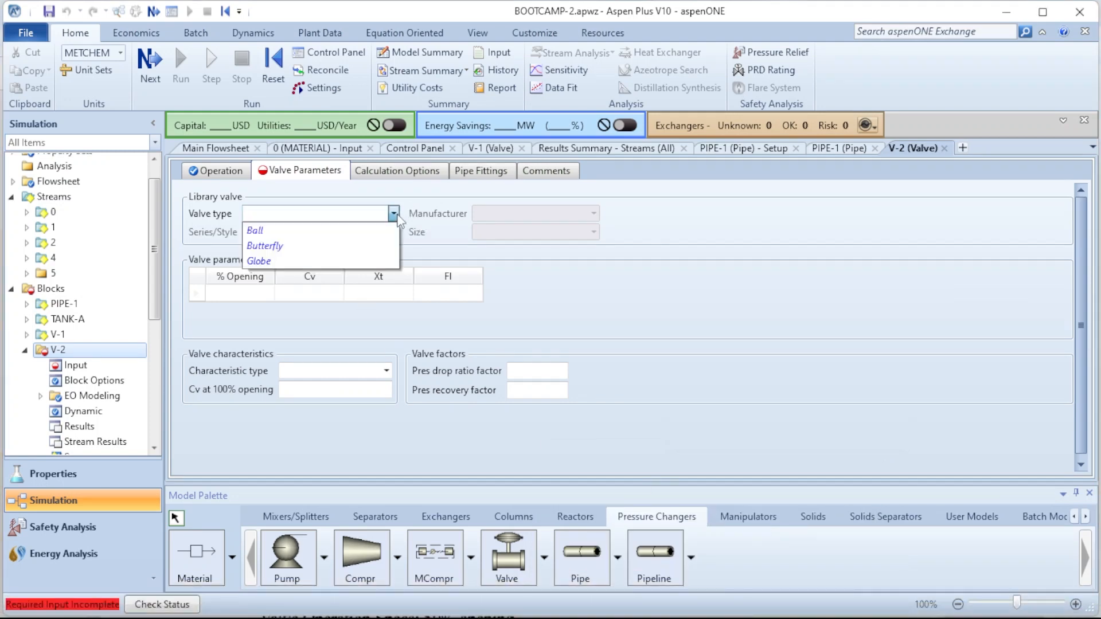
click(311, 231)
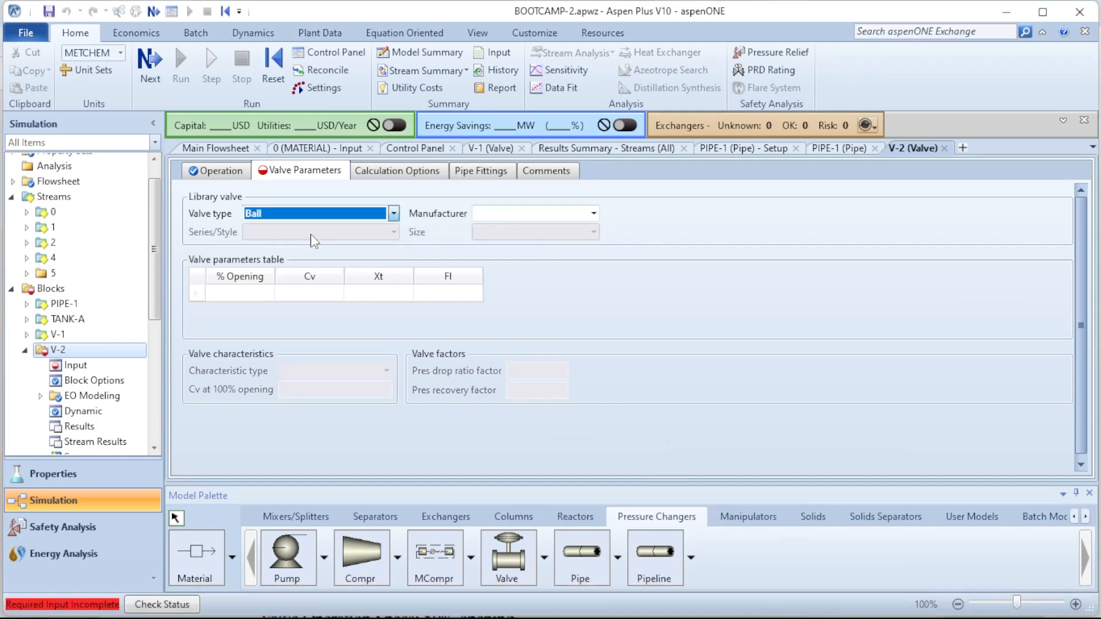
click(593, 214)
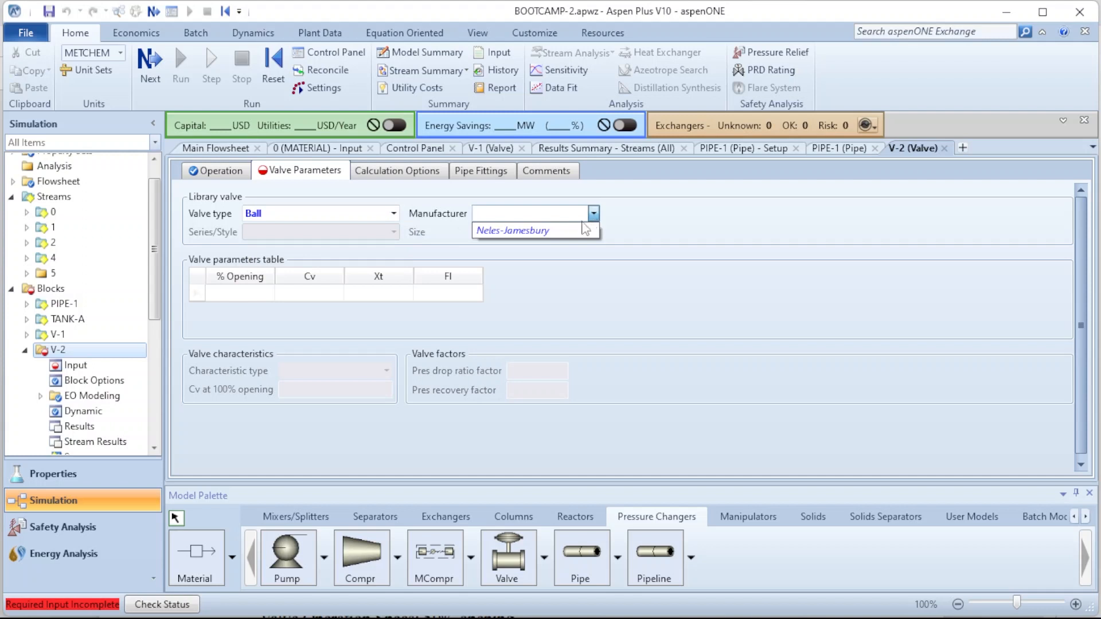
click(584, 230)
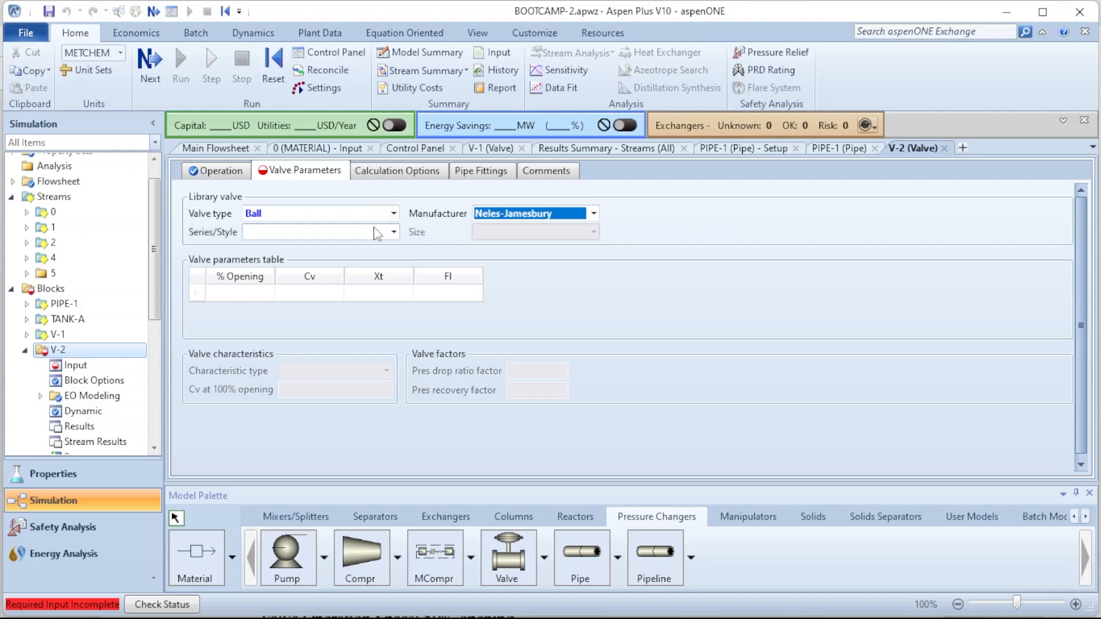
click(394, 232)
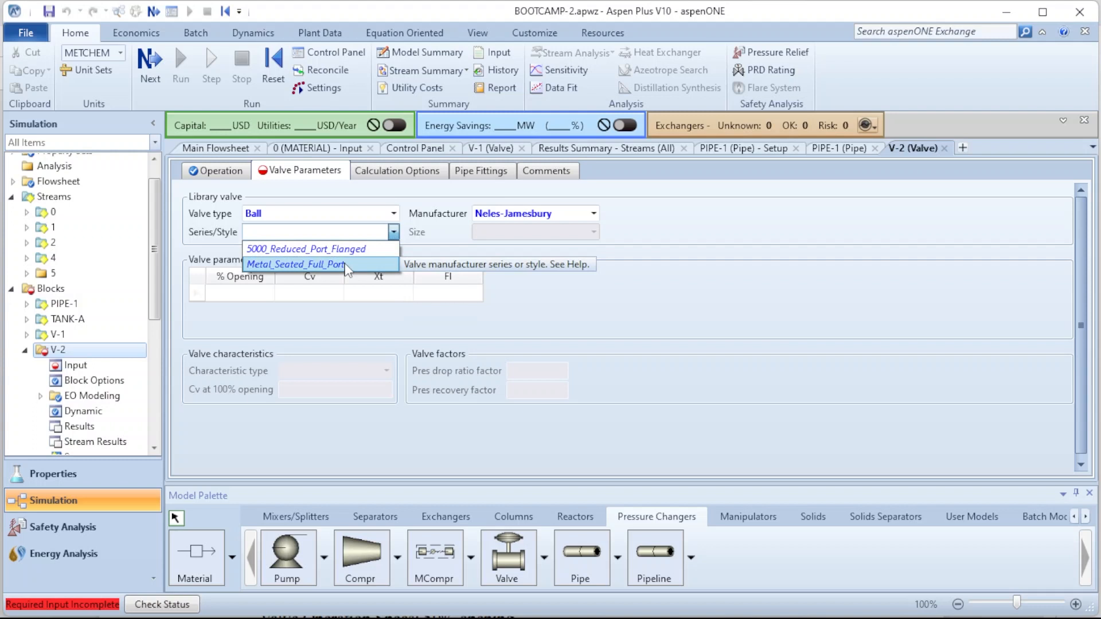
click(321, 264)
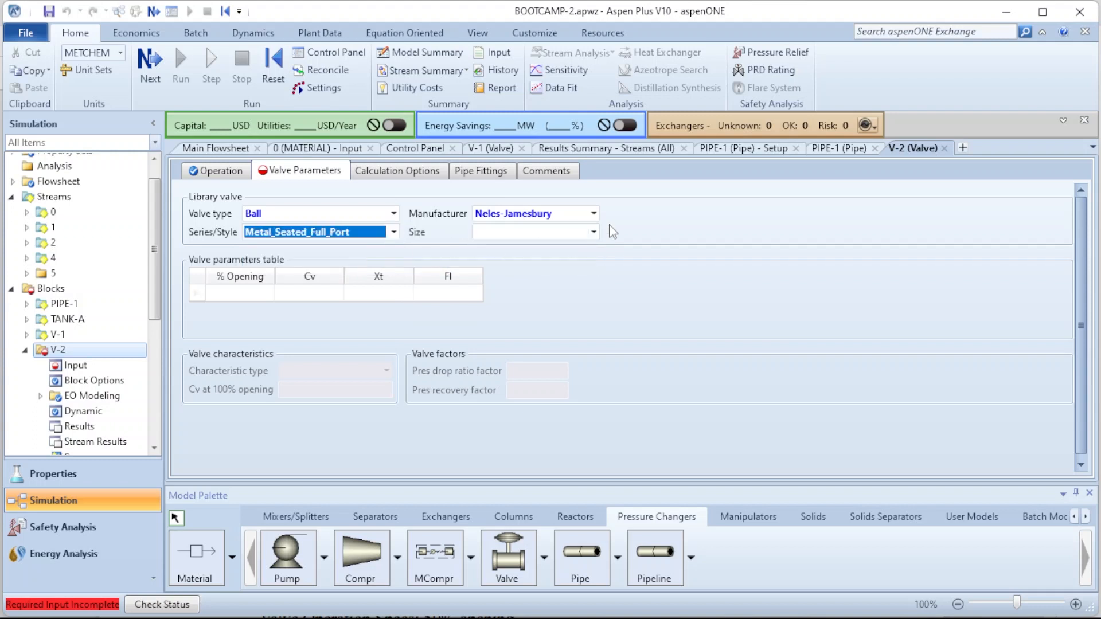
click(595, 232)
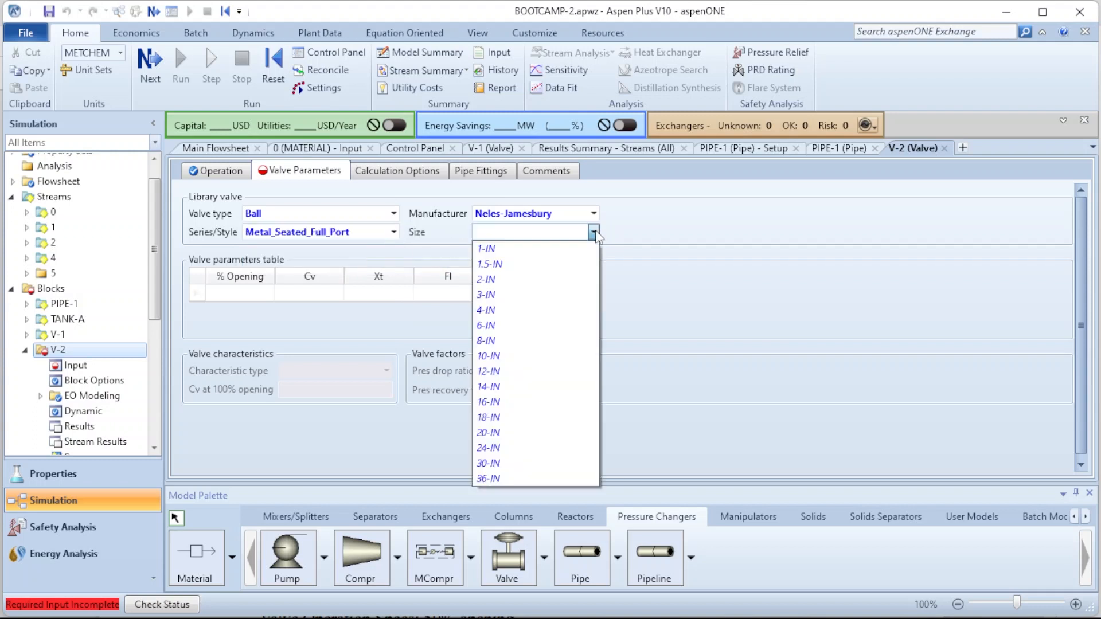
click(512, 295)
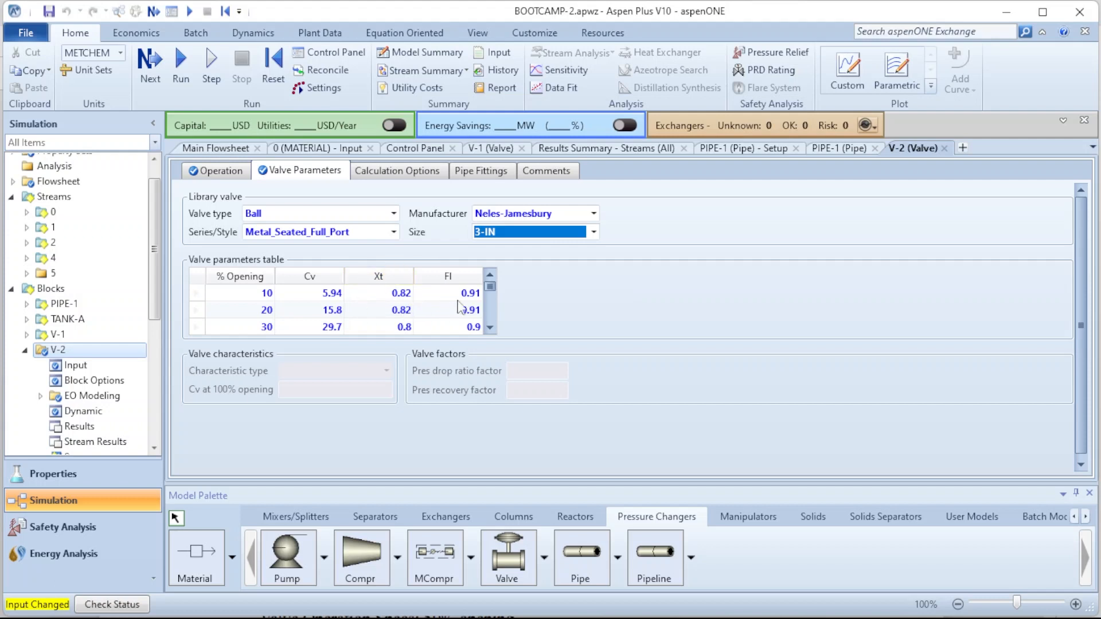
scroll(490, 326, down, 3)
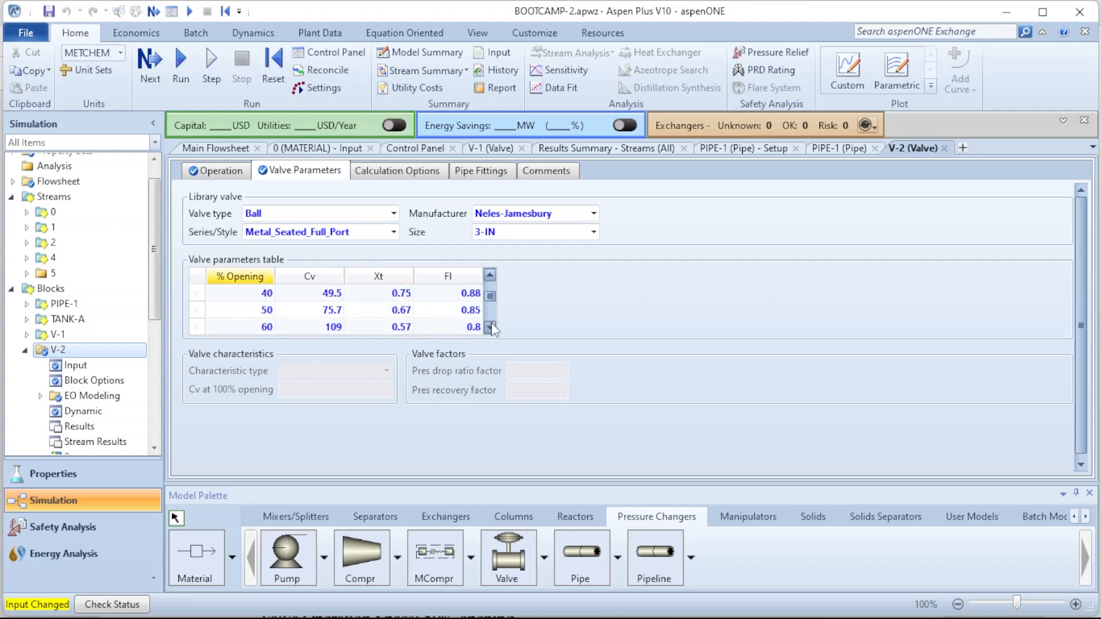
click(490, 327)
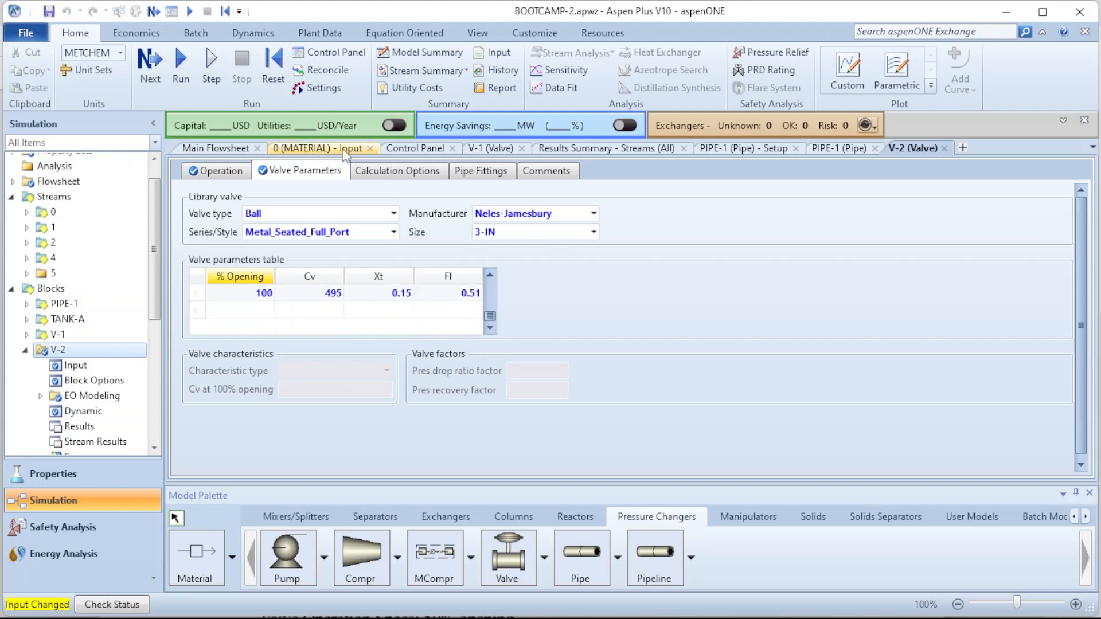
Enable the cavitation index calculation for V-2 and run the simulation
click(384, 171)
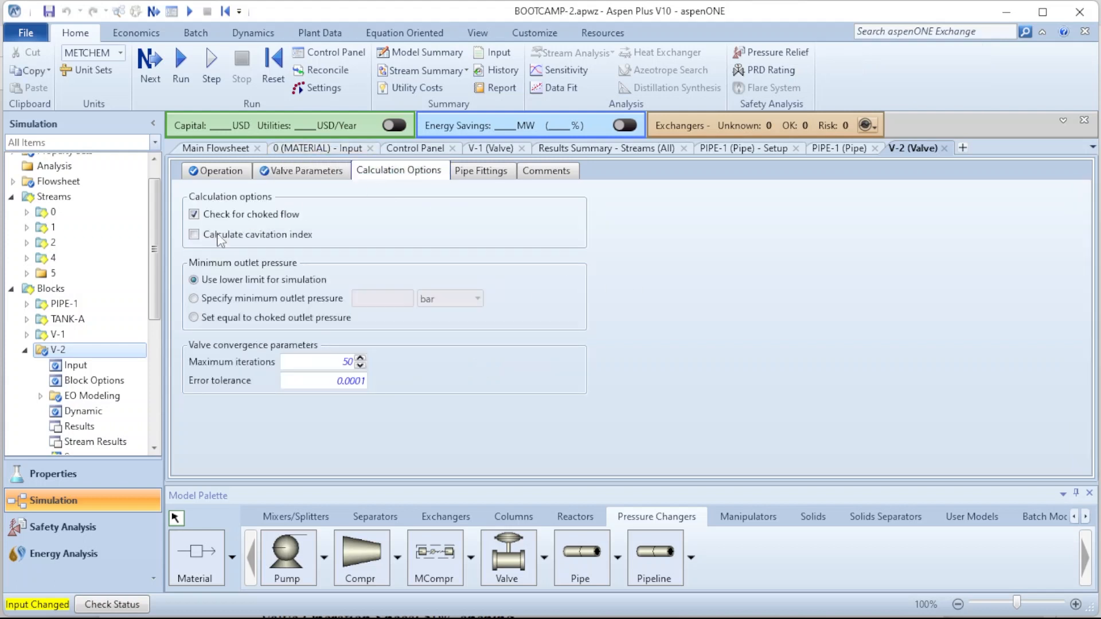
click(194, 235)
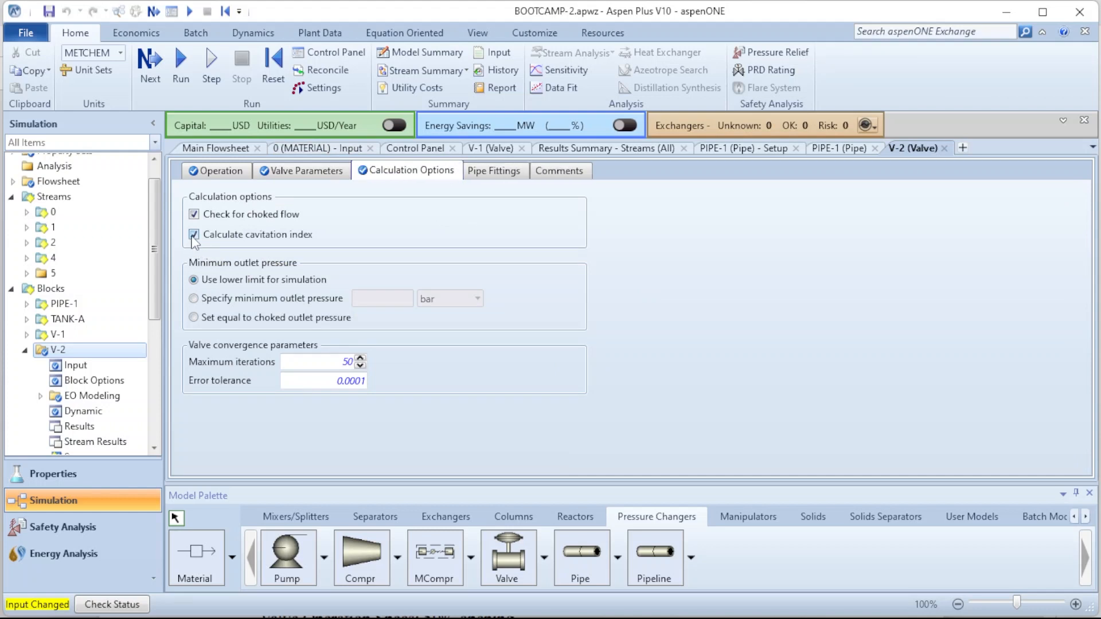
click(187, 57)
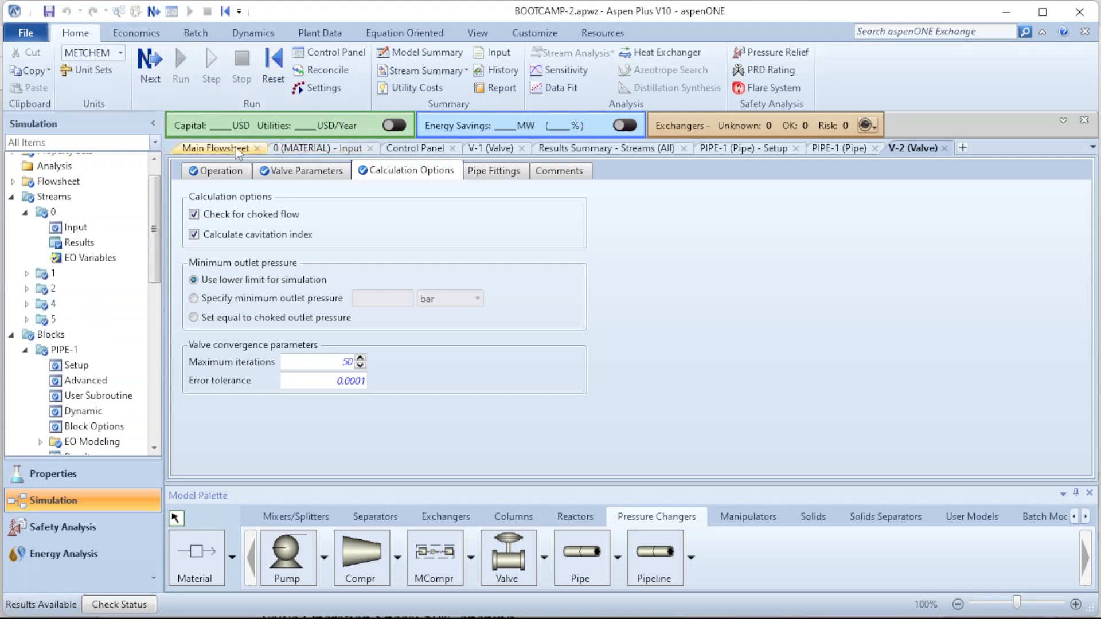
Return to the main flowsheet, close all the other open forms and deselect V-2
click(238, 151)
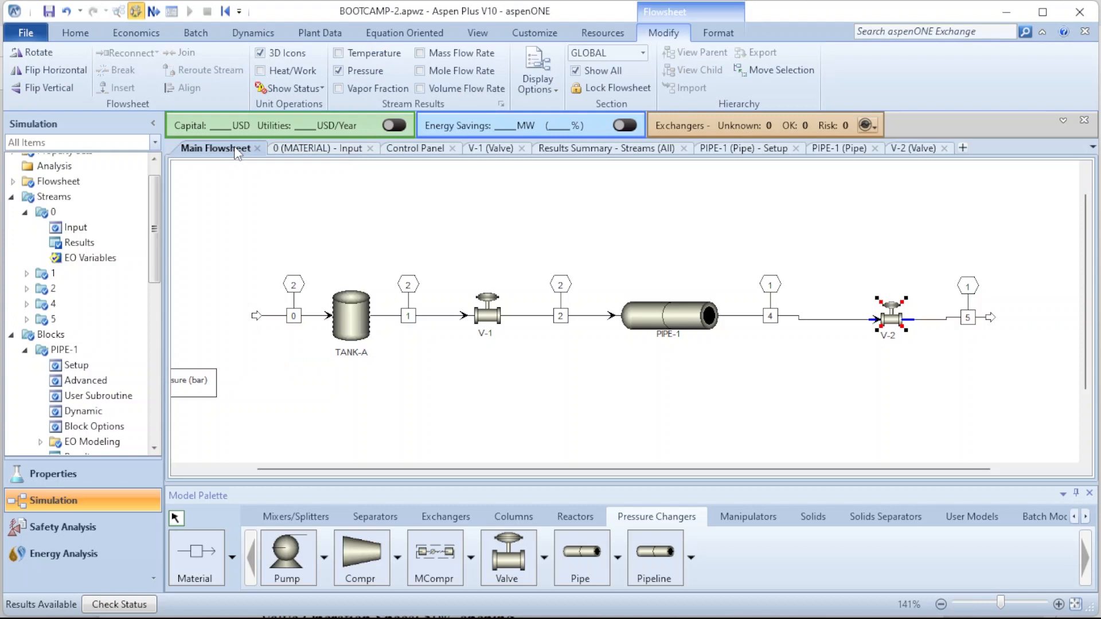
click(370, 149)
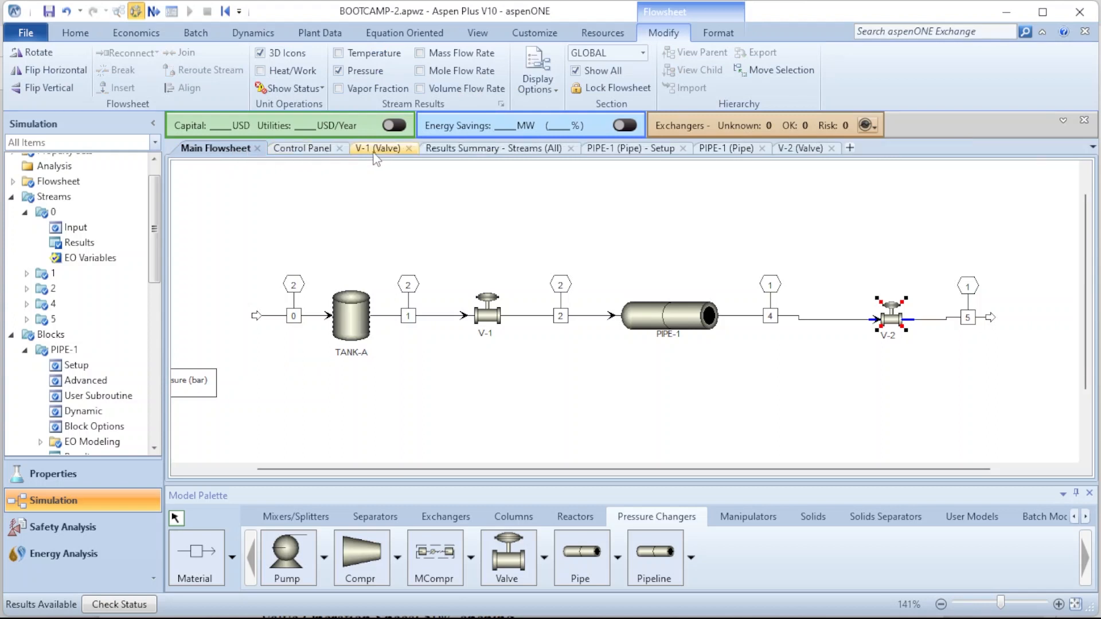
click(339, 148)
click(326, 148)
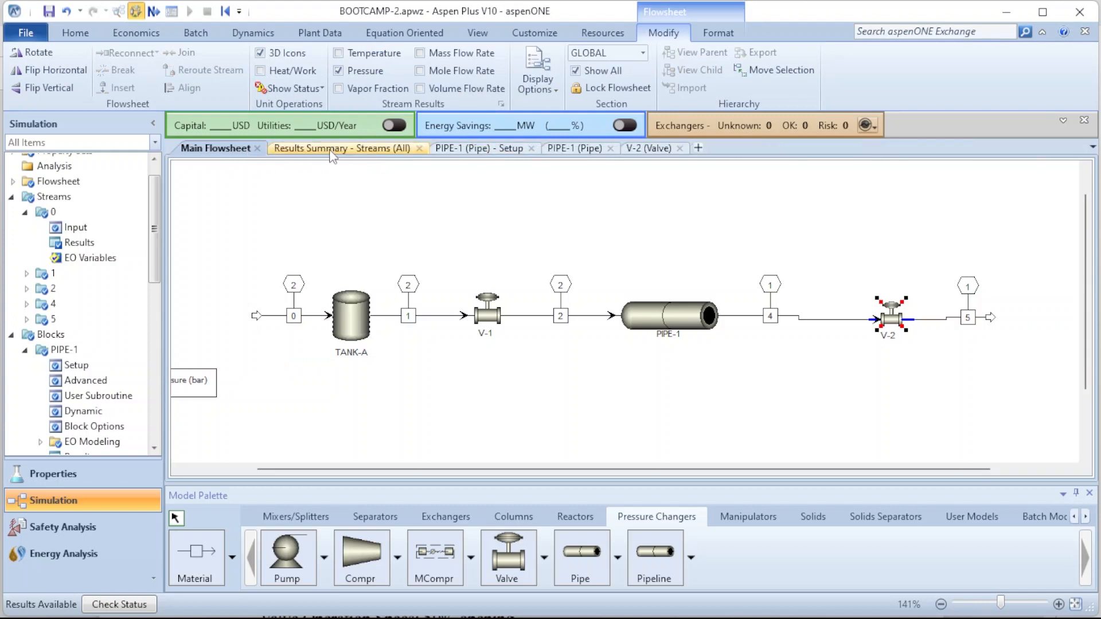
click(420, 149)
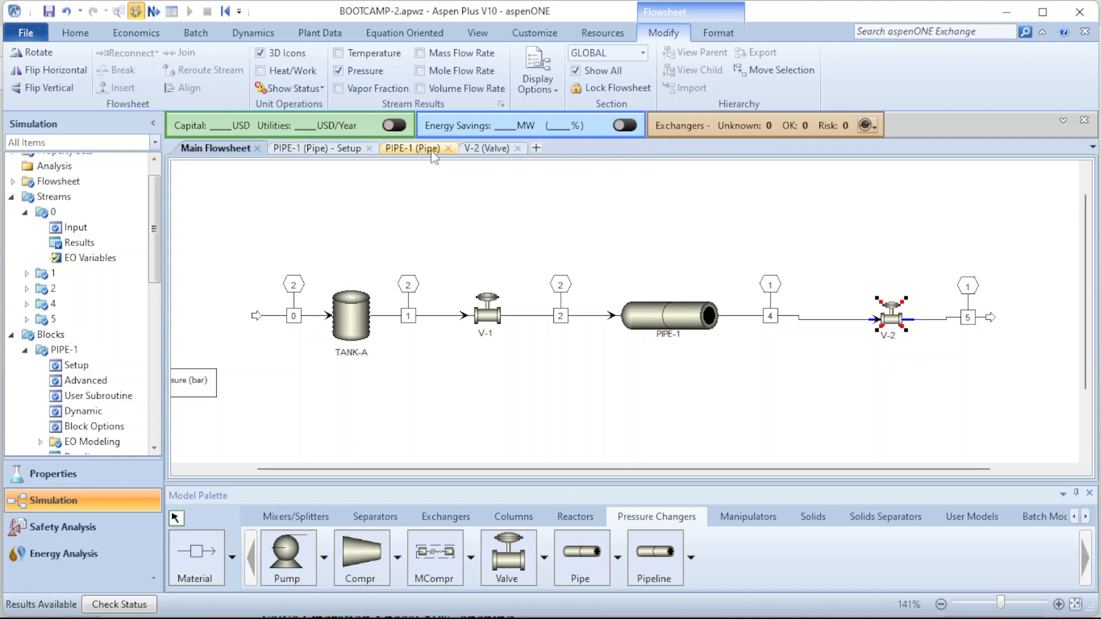
click(369, 148)
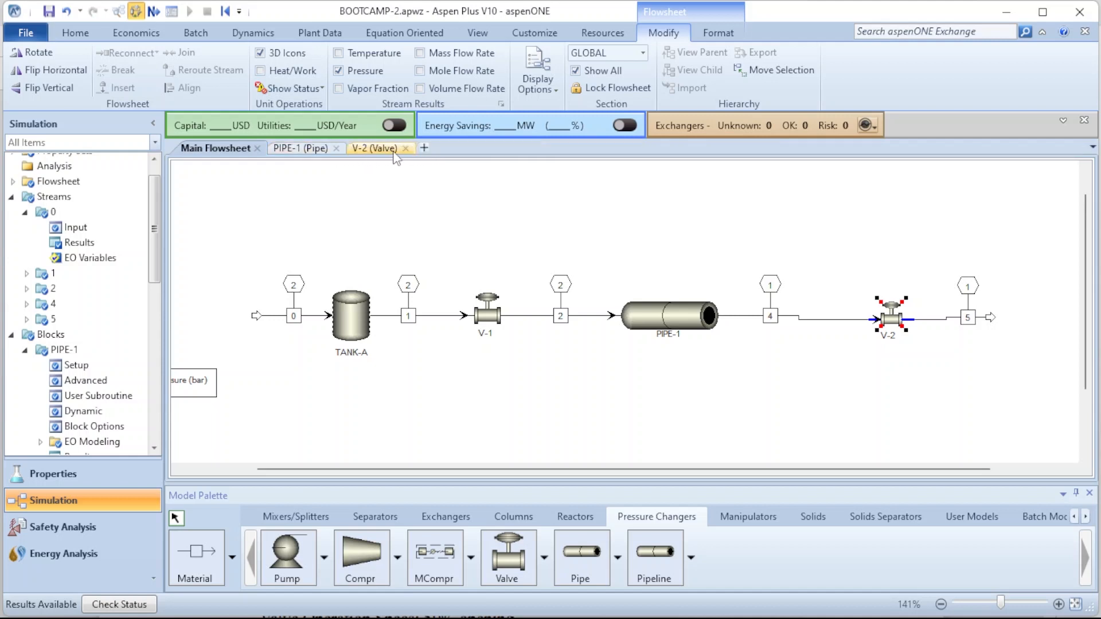
click(336, 148)
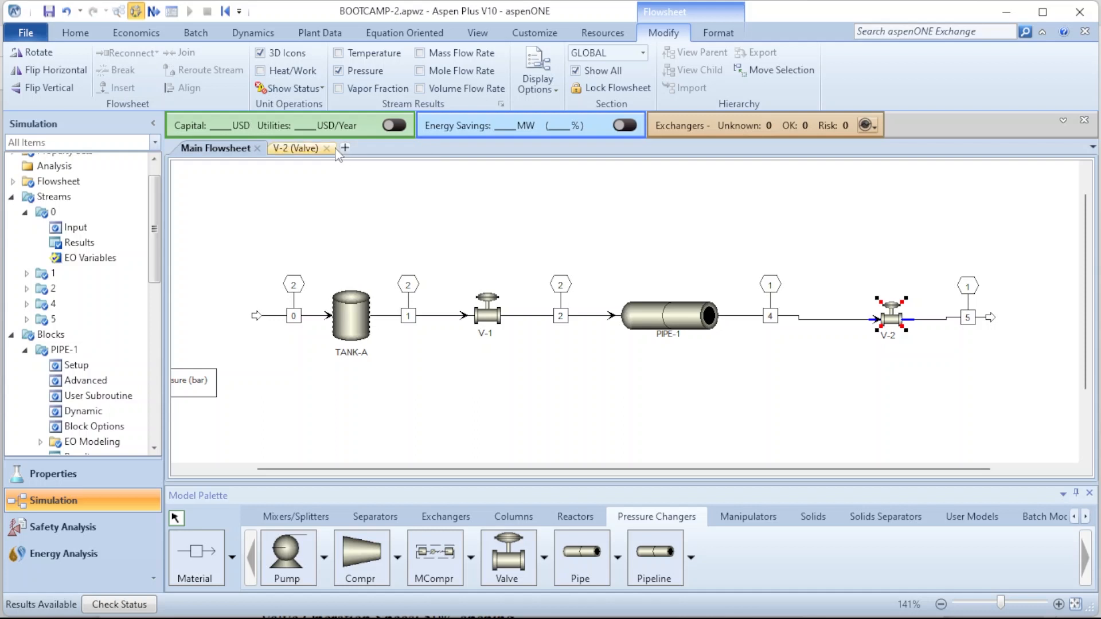
click(326, 148)
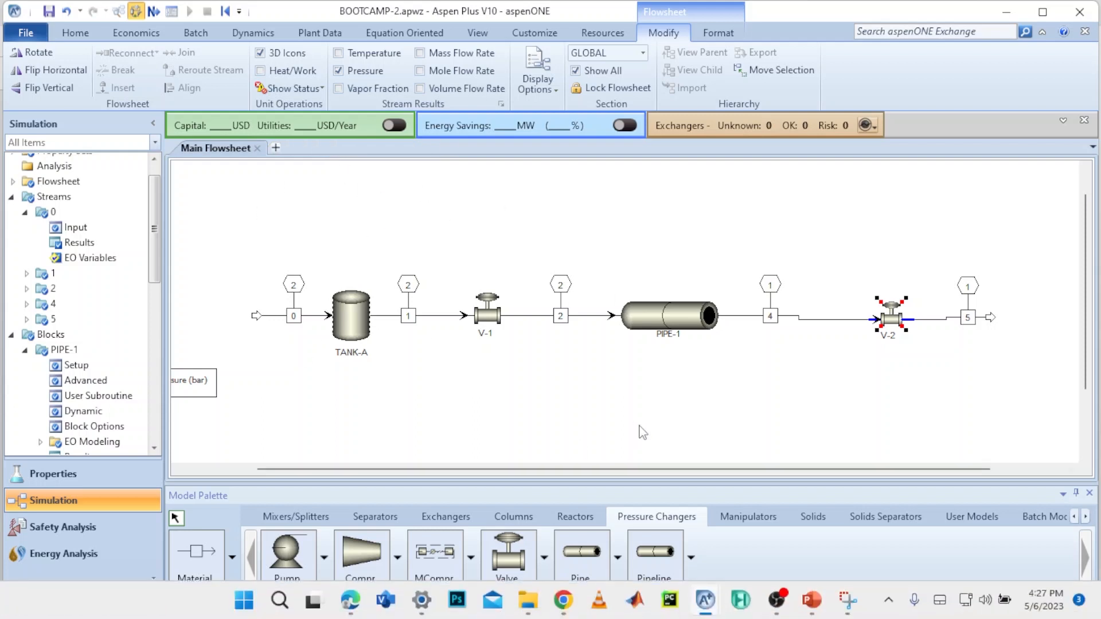
click(693, 422)
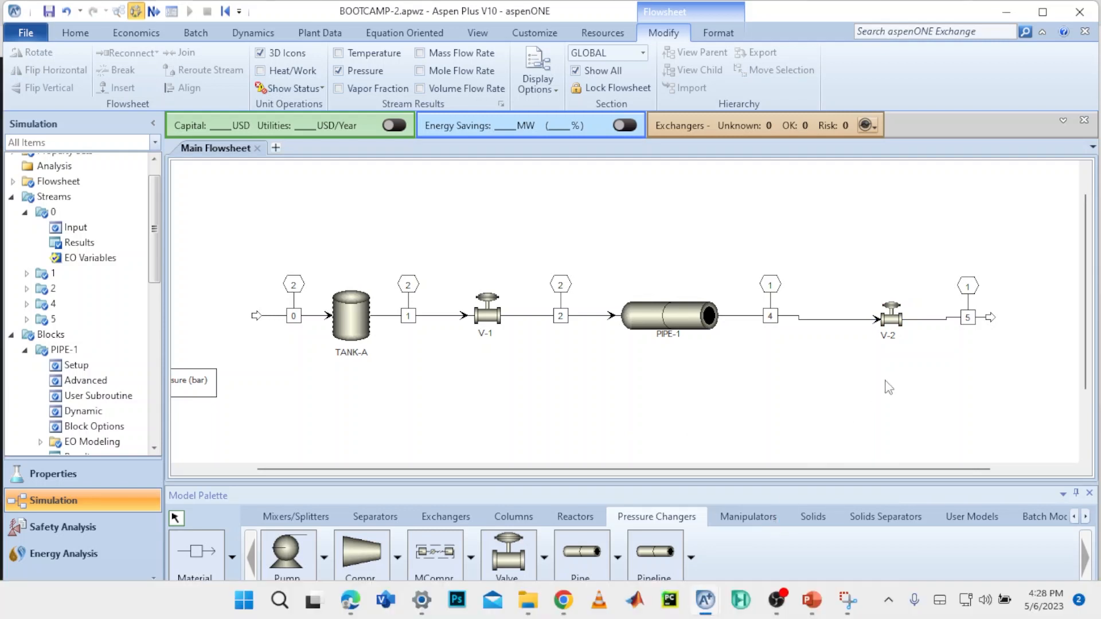
Review V-2's operation settings and its available library valve types and series, then return to the main flowsheet
double_click(890, 322)
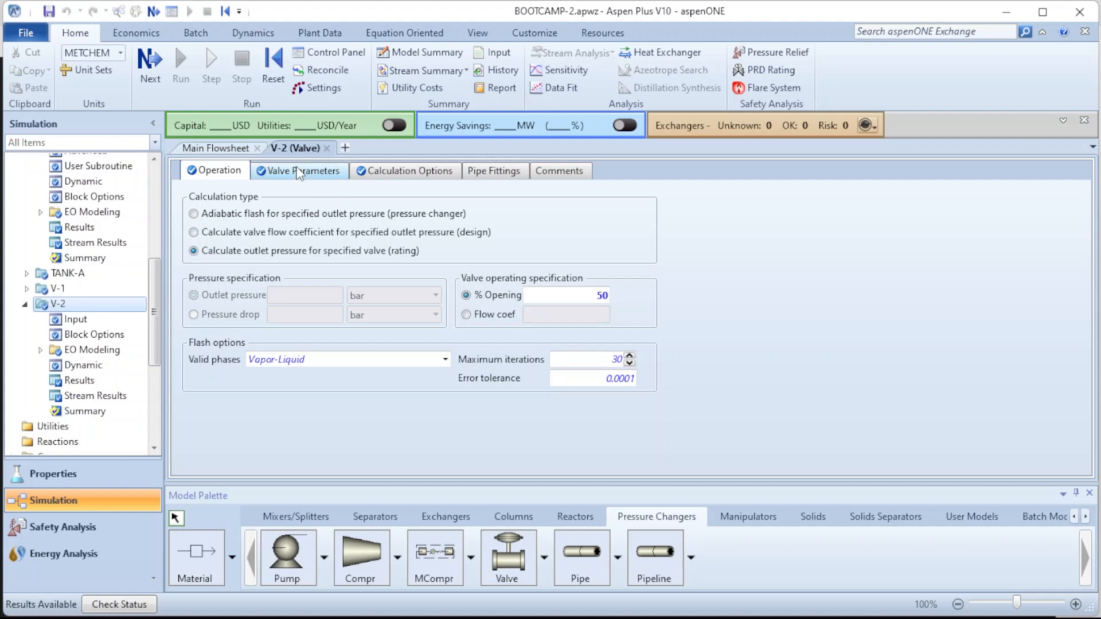
click(298, 171)
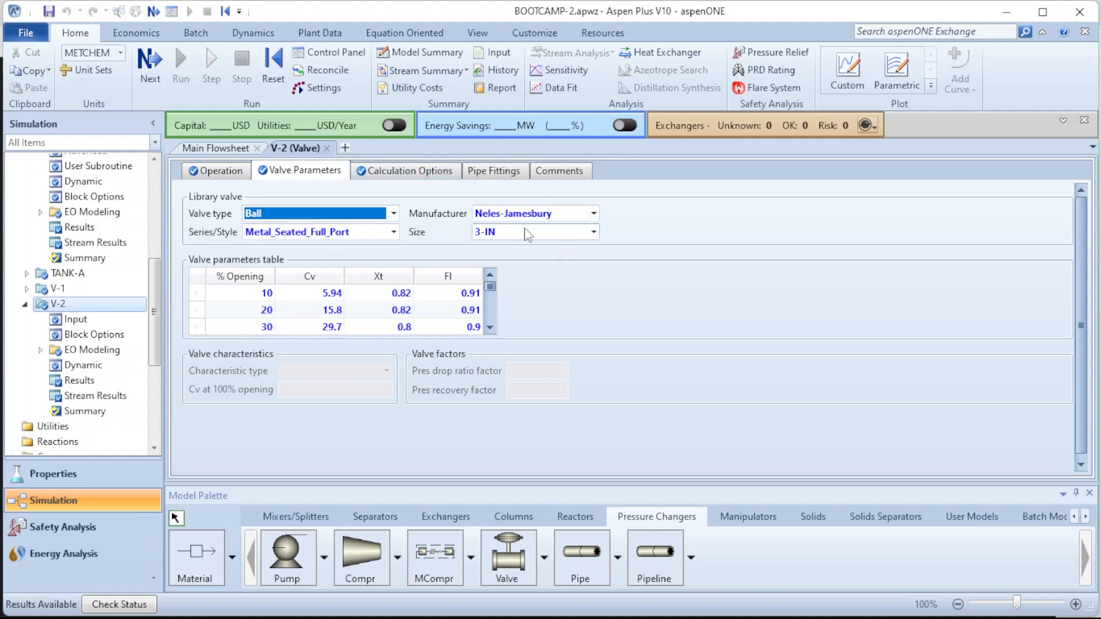
click(394, 214)
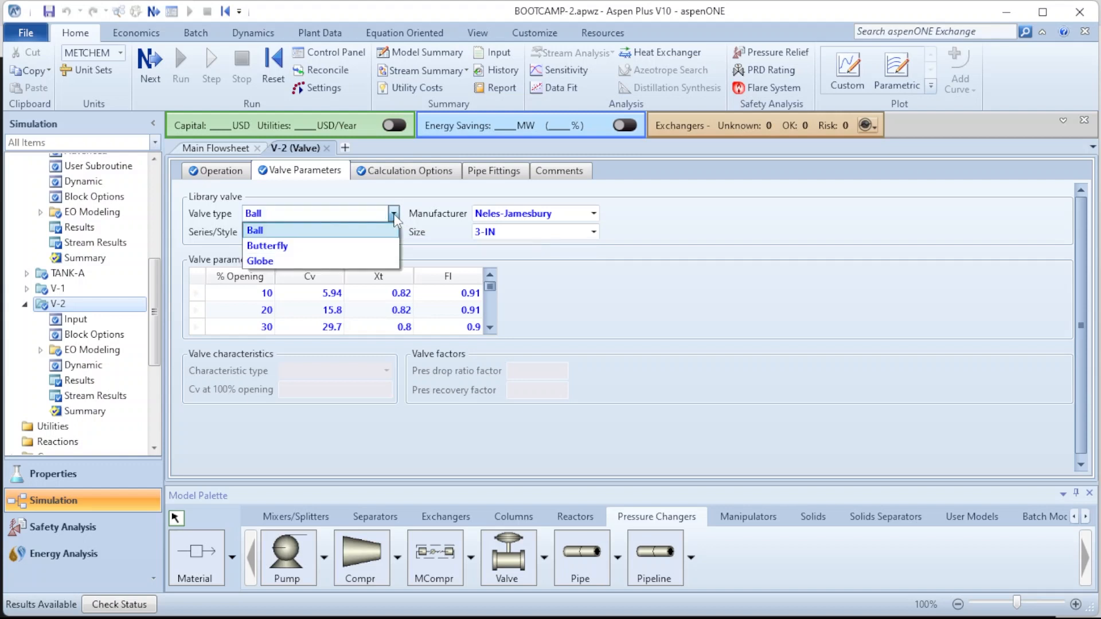
click(394, 216)
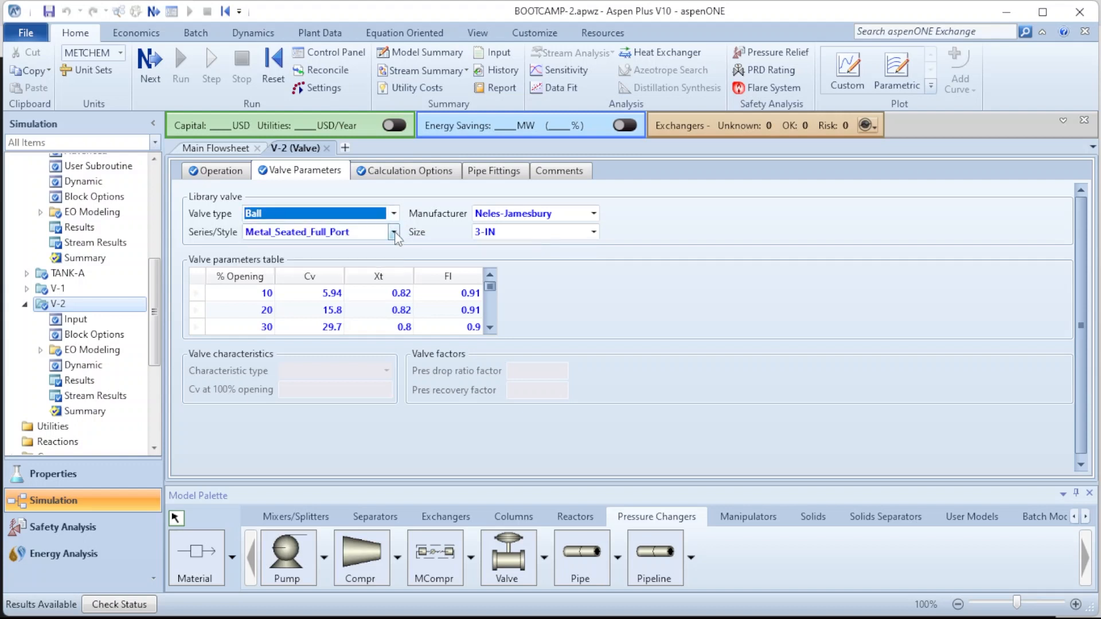
click(394, 233)
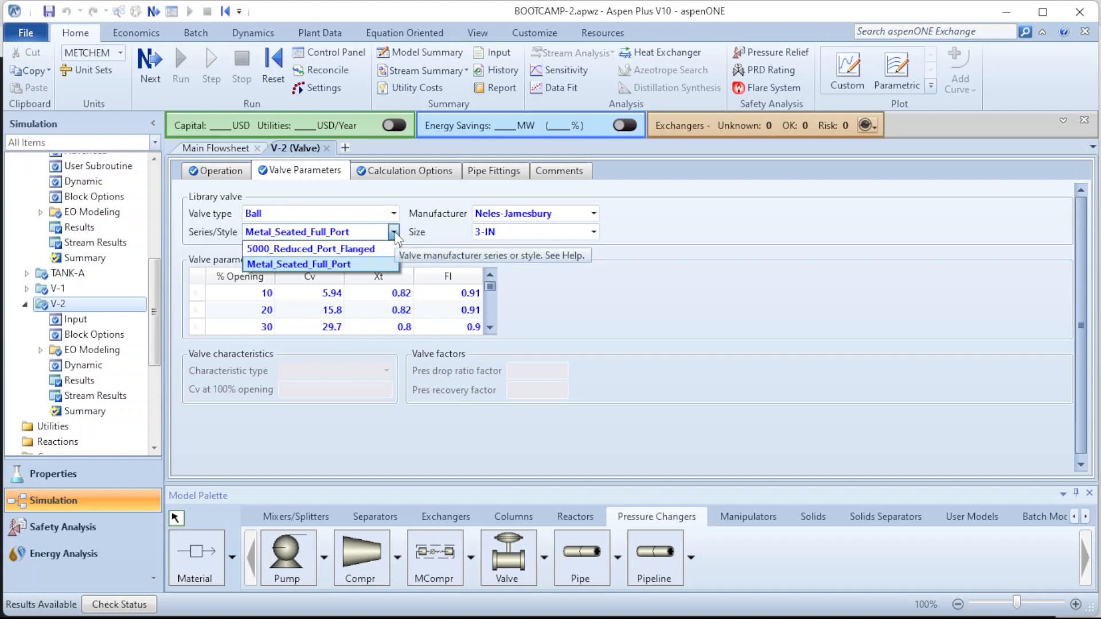
click(394, 232)
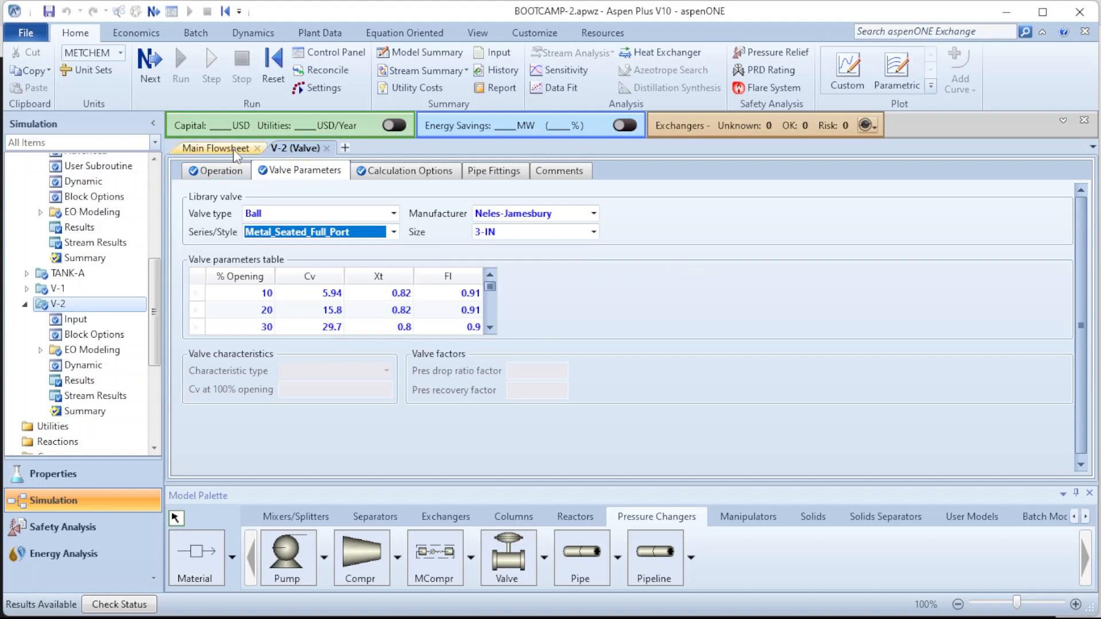
click(234, 150)
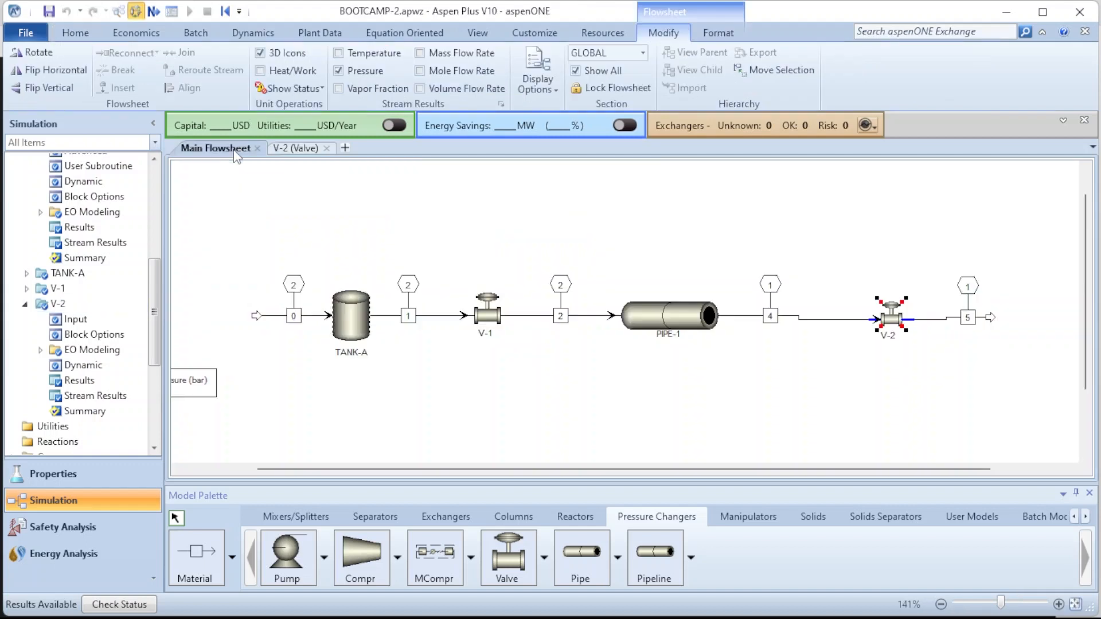
click(876, 403)
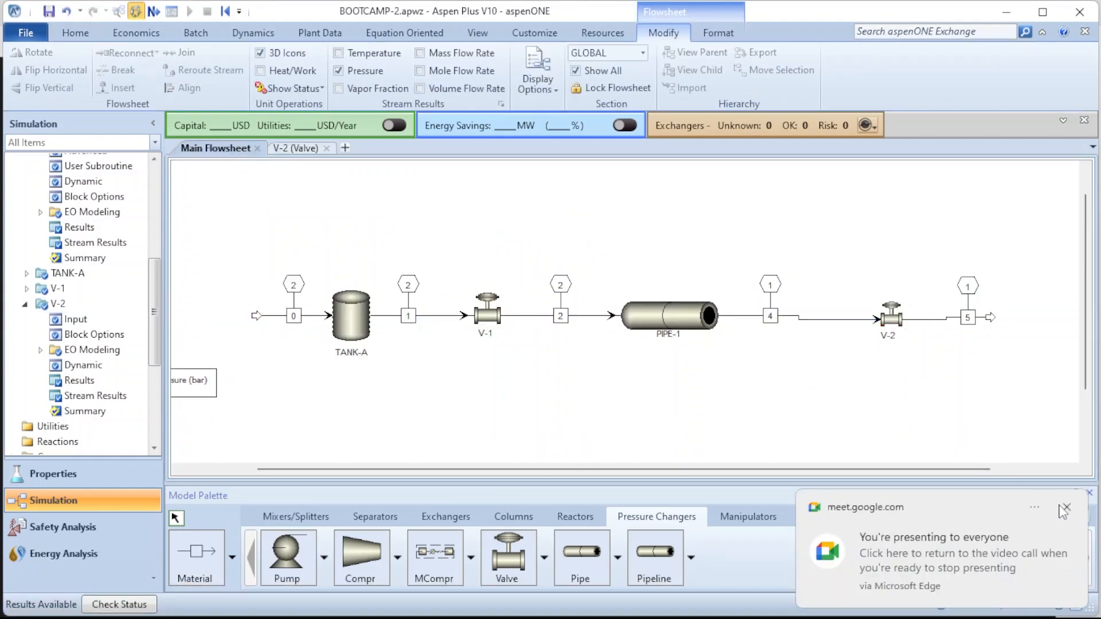
Add a Pump block named PUMP just beyond the end of stream 5 and move its label below the icon
click(1064, 508)
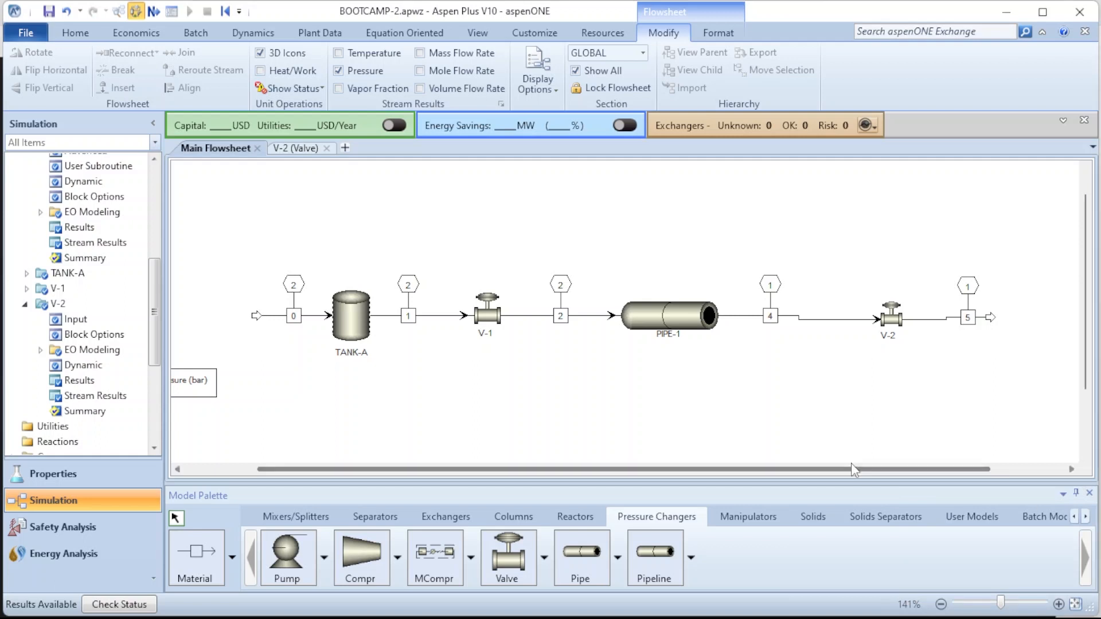
drag(853, 468, 891, 468)
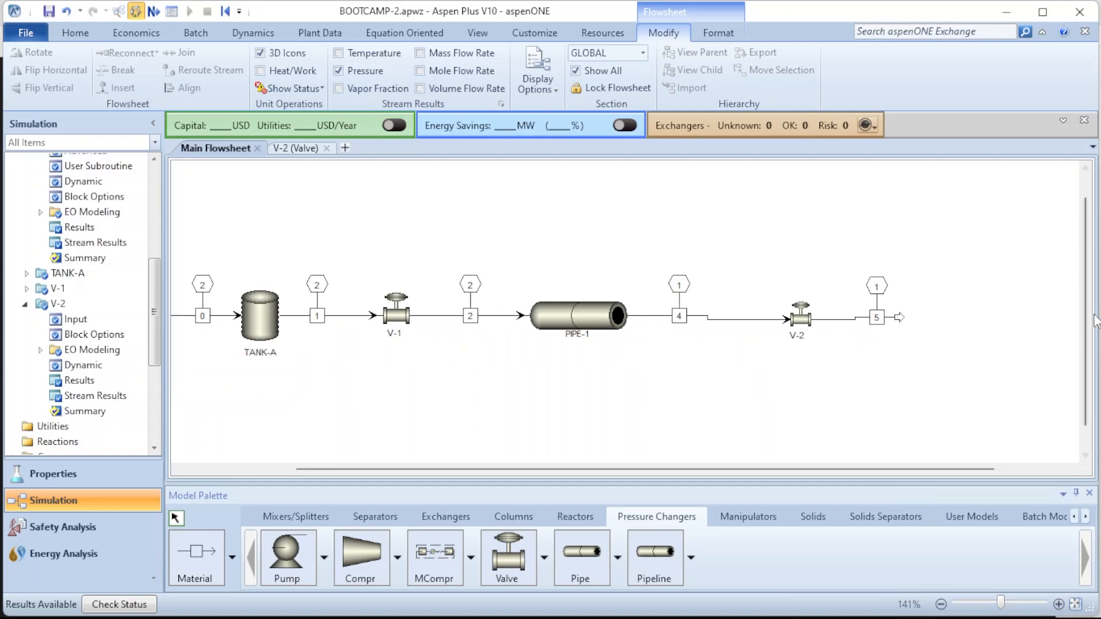
scroll(1091, 327, down, 1)
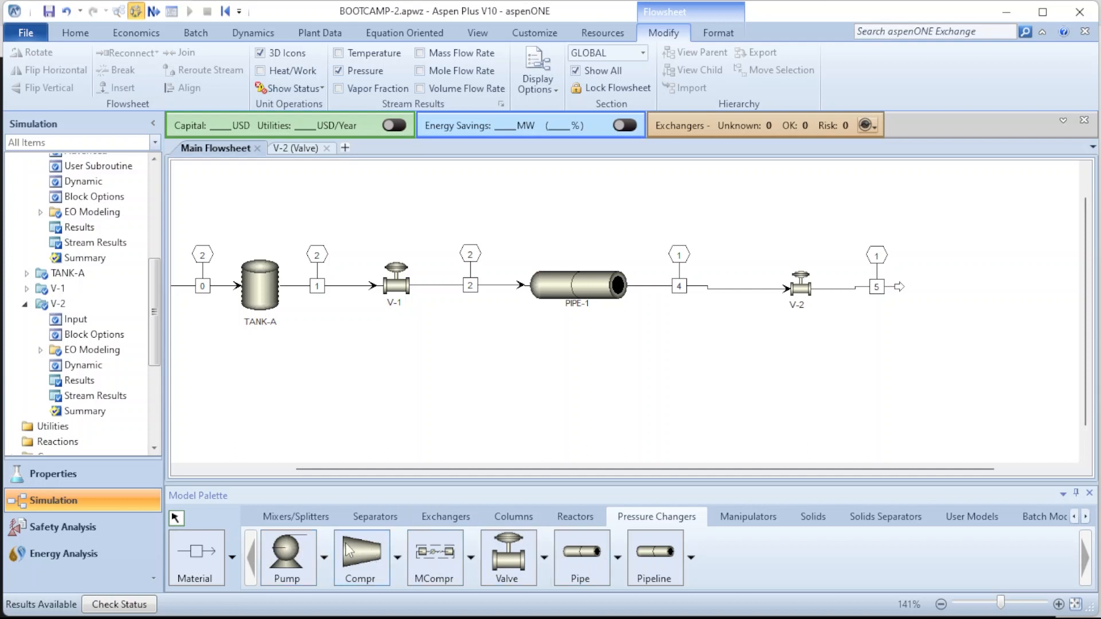
click(323, 558)
click(323, 558)
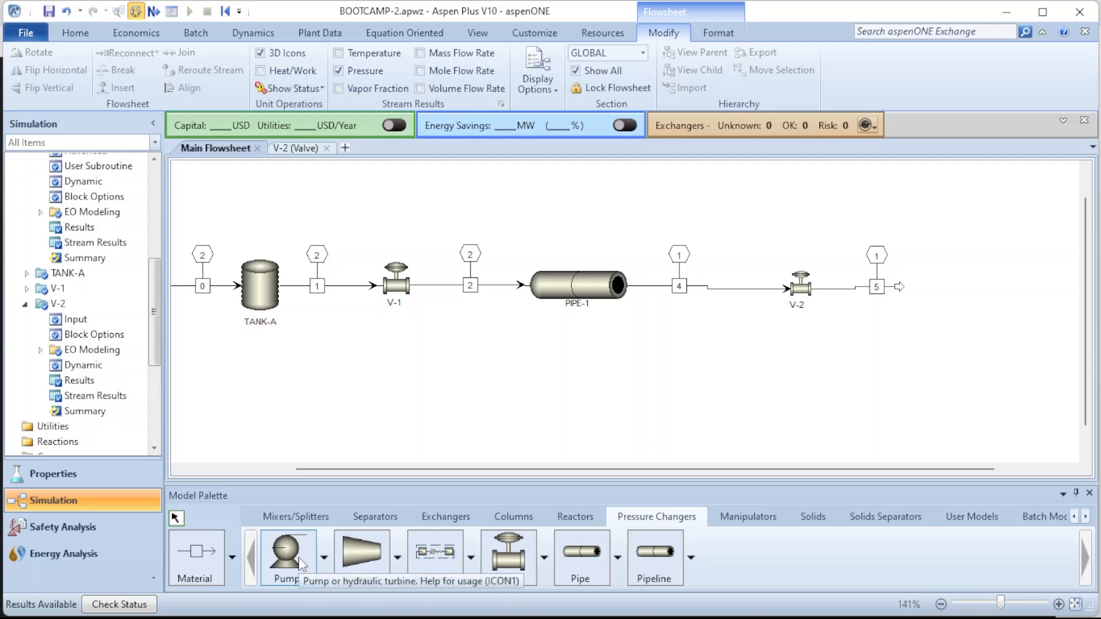
click(301, 565)
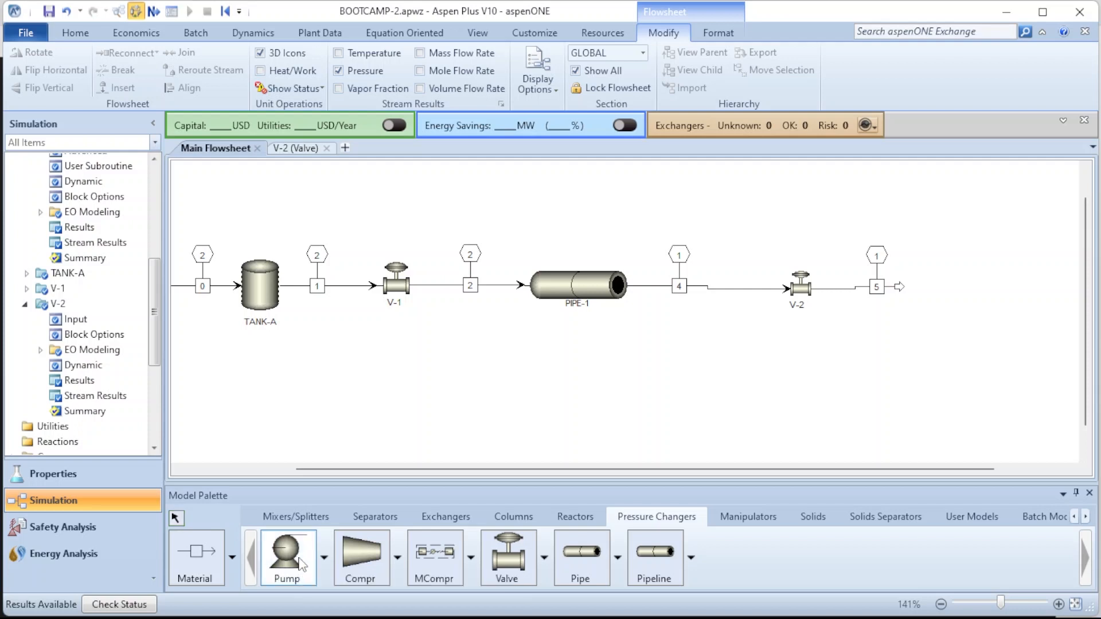
click(941, 292)
text(P)
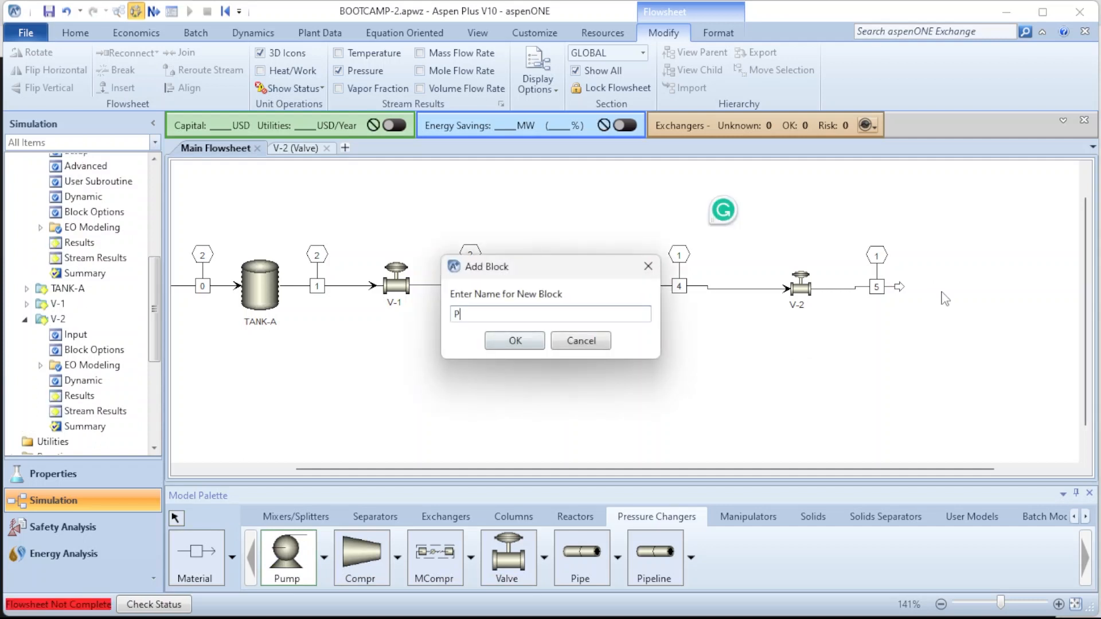
text(UMP)
key(Return)
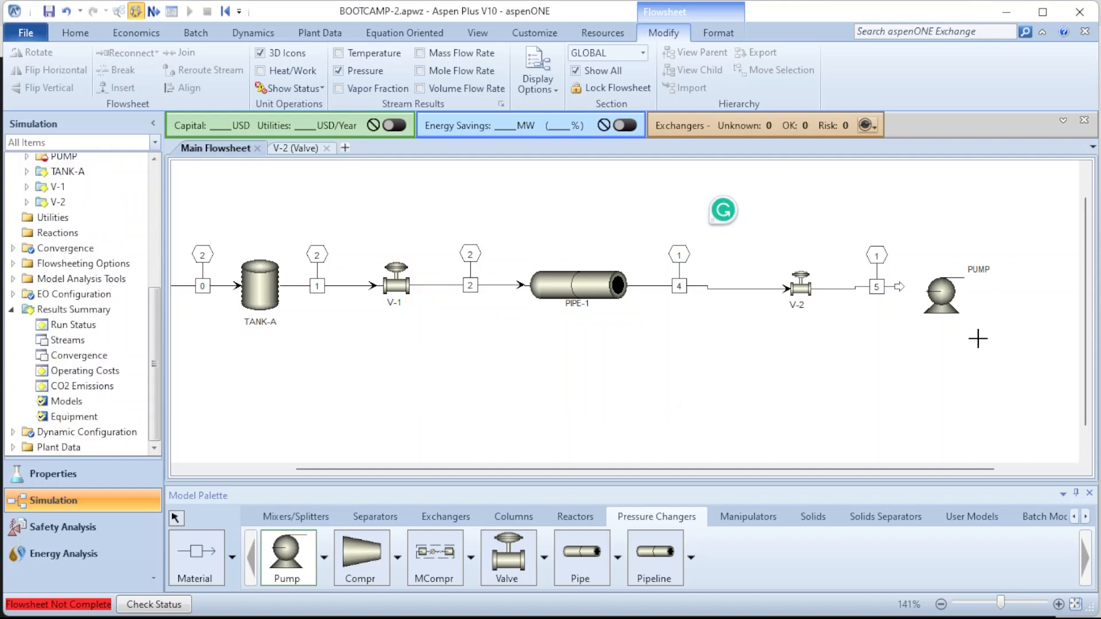
right_click(981, 342)
click(988, 270)
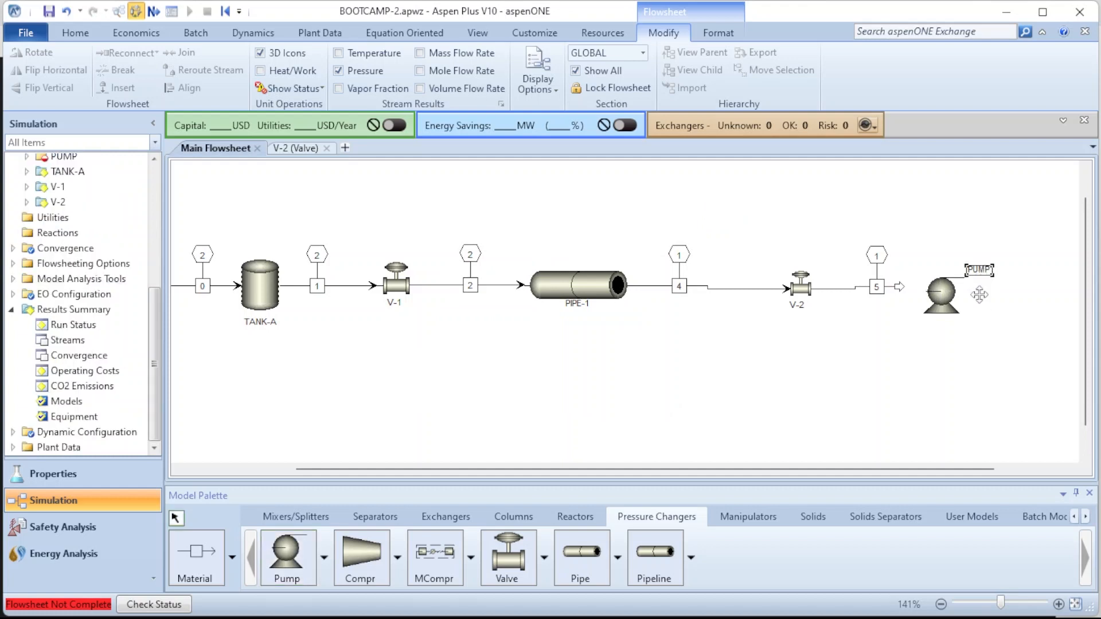
drag(952, 327, 954, 328)
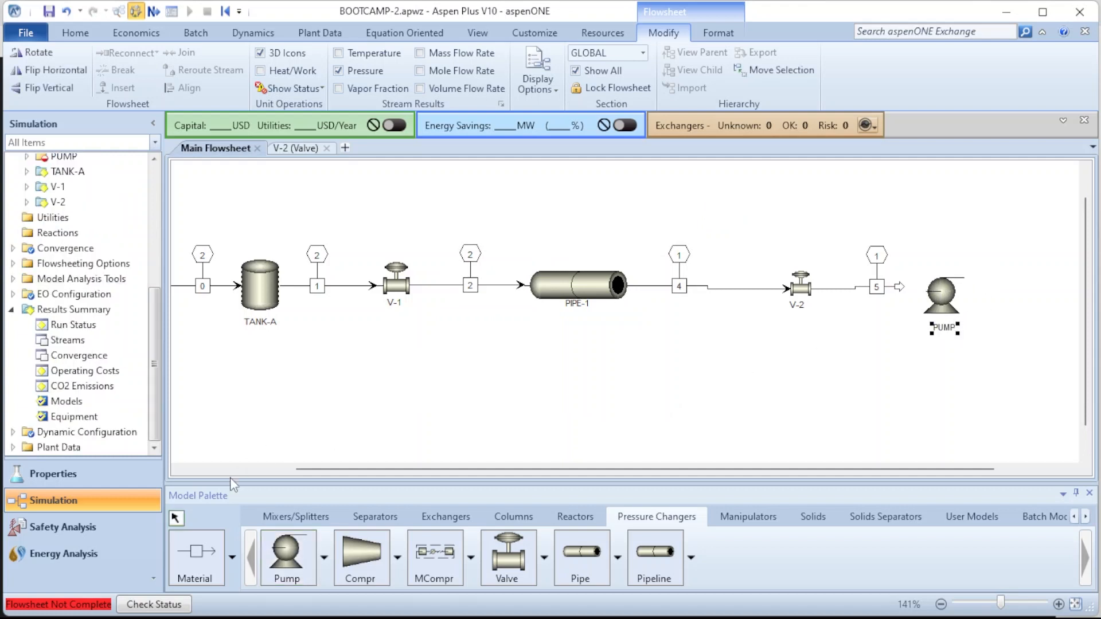
Draw a material stream named 6 out of the PUMP block's outlet
click(202, 560)
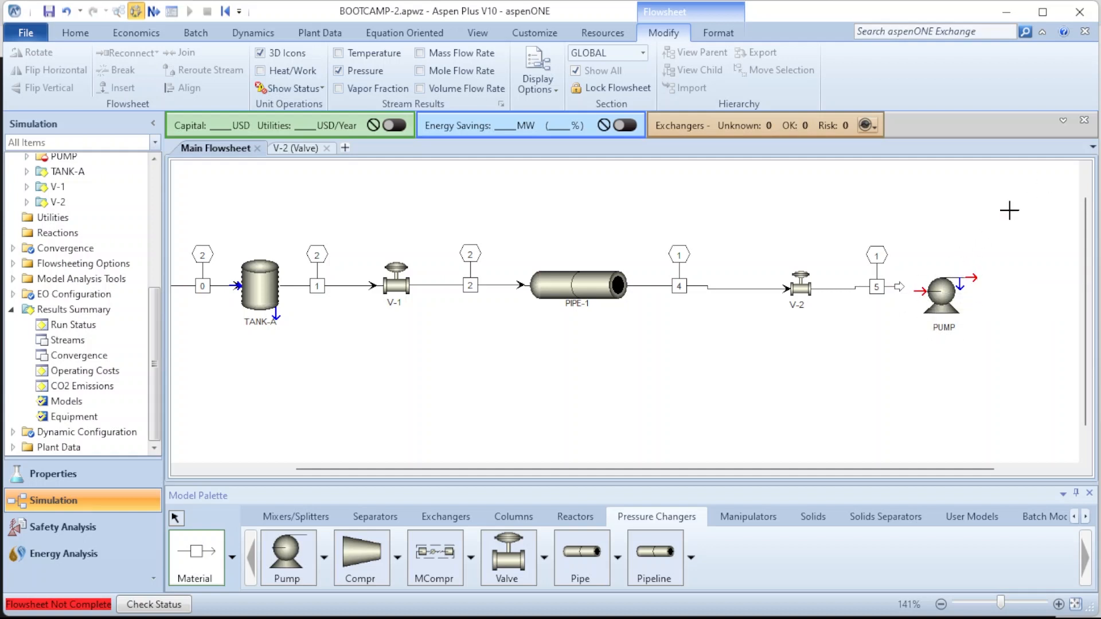
click(975, 277)
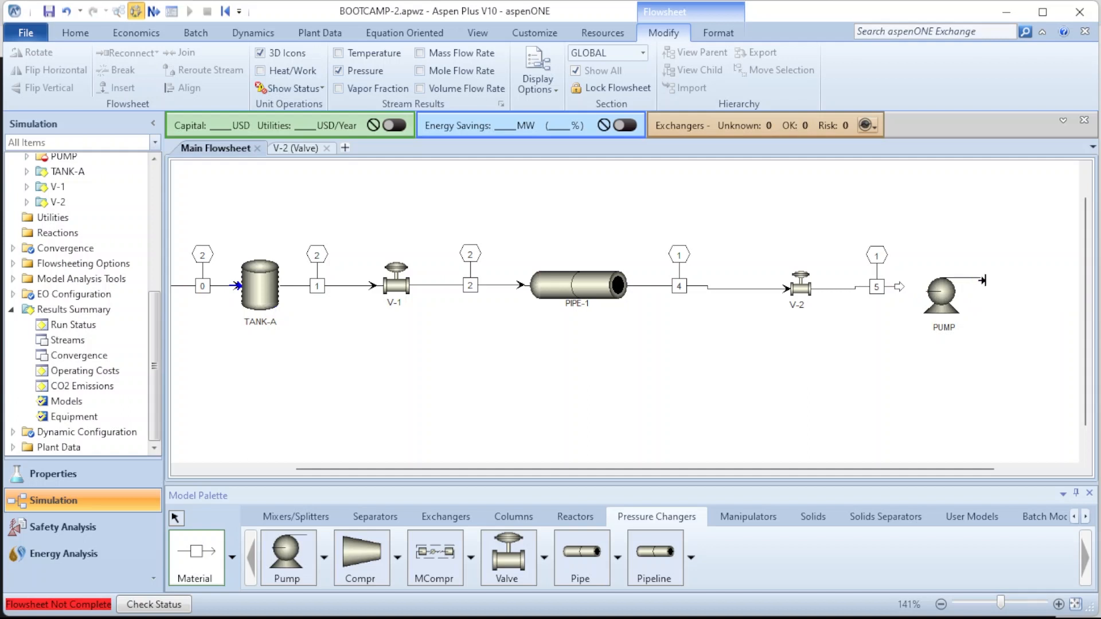
click(1052, 284)
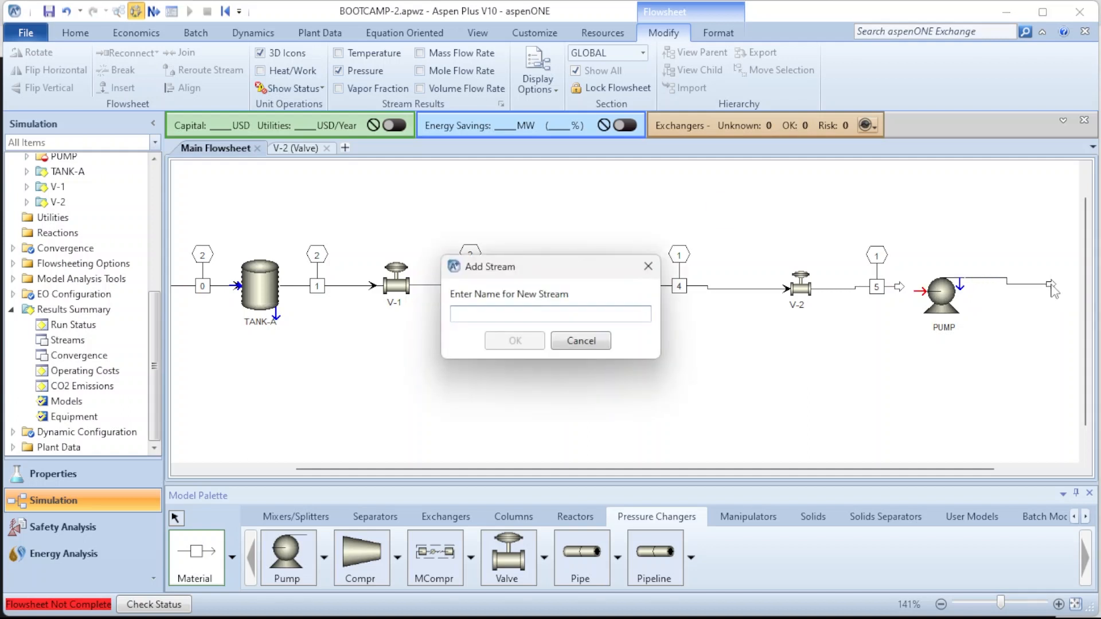
text(6)
key(Return)
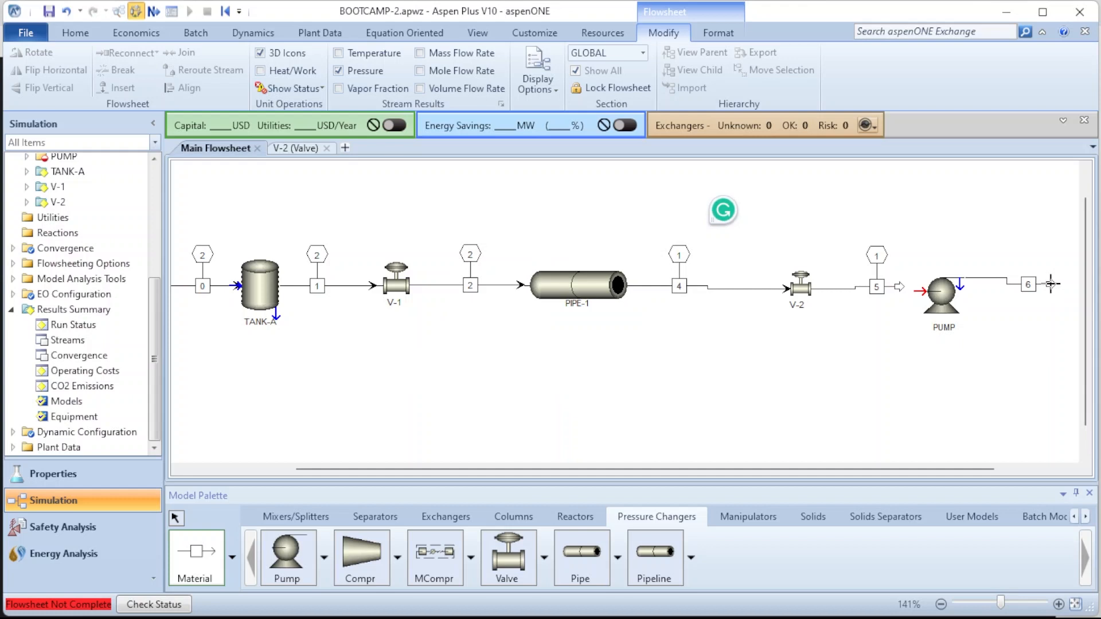
key(Escape)
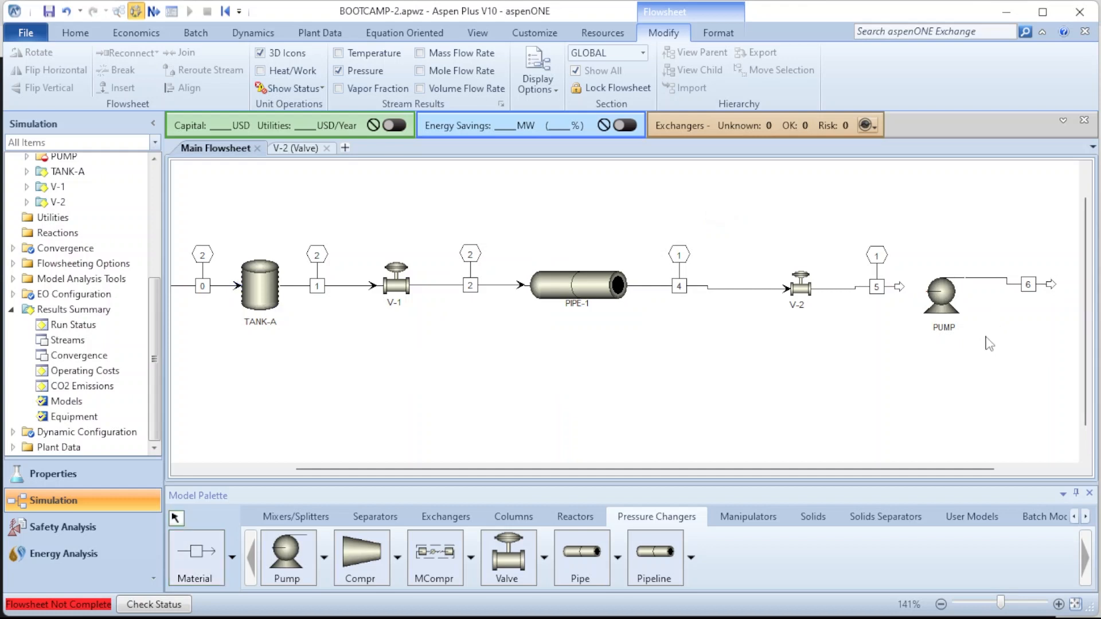
Reconnect the free end of stream 5 to the PUMP inlet and shift the PIPE-1 label slightly down
double_click(900, 286)
click(921, 290)
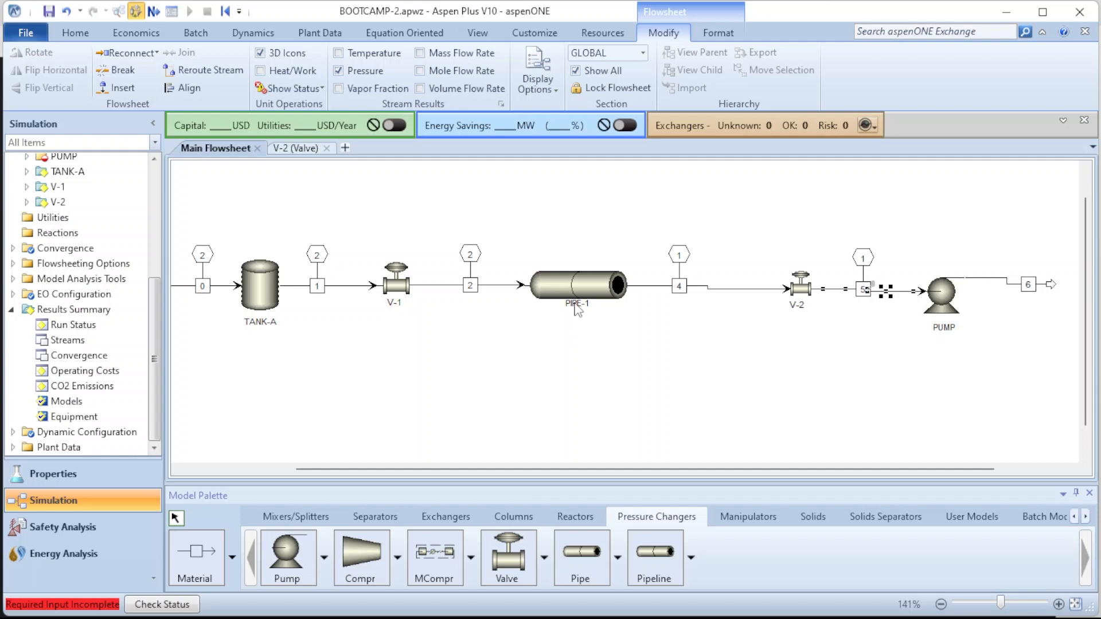
drag(574, 305, 575, 313)
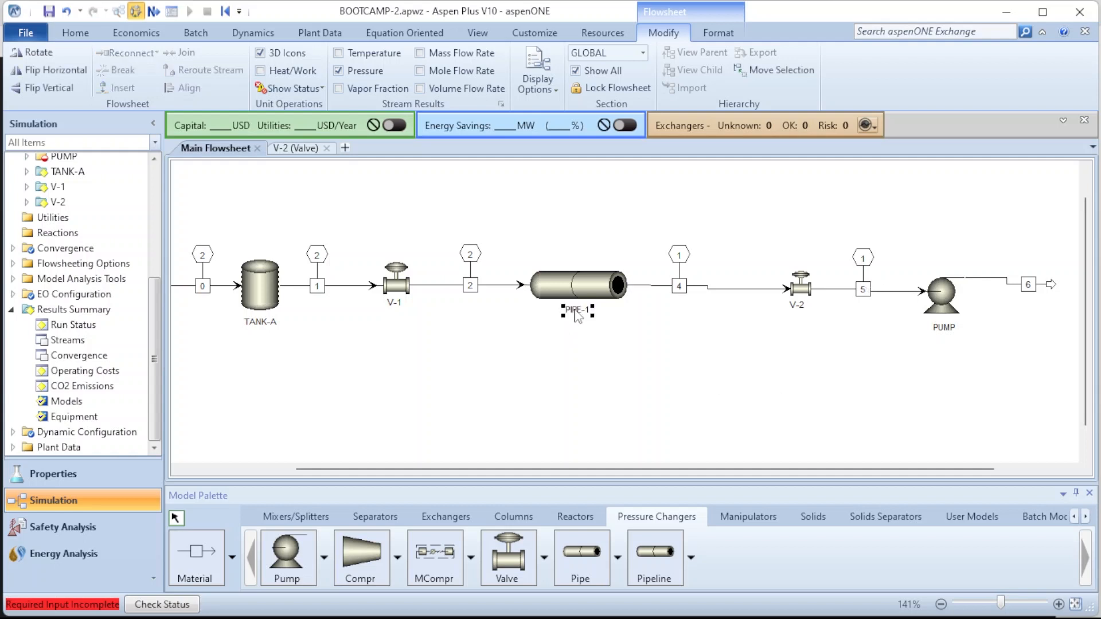
click(664, 366)
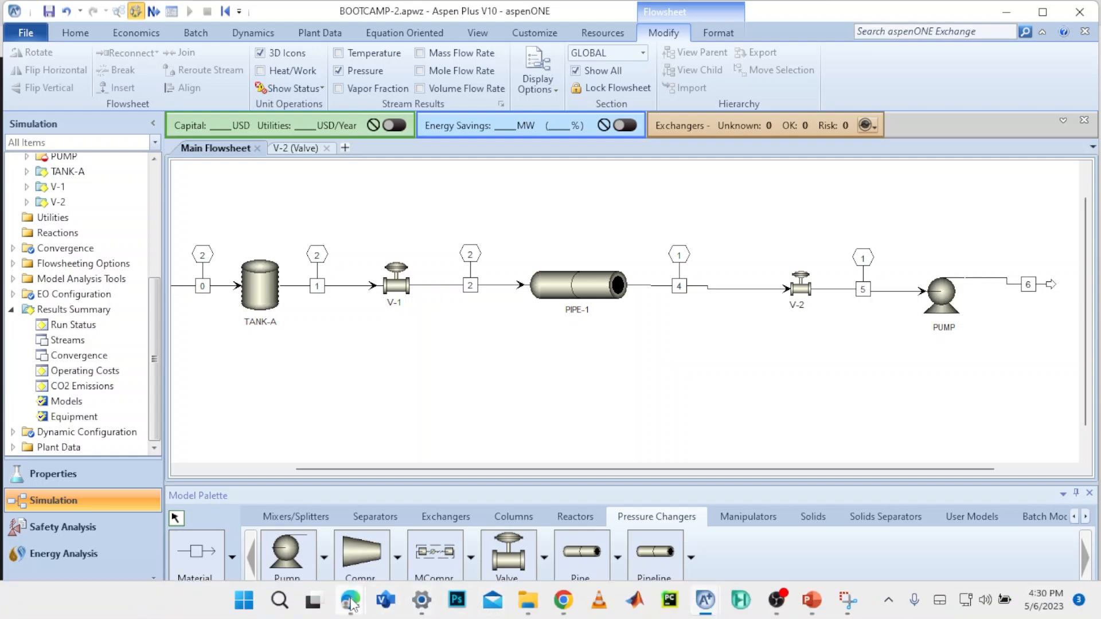
mouse_move(351, 602)
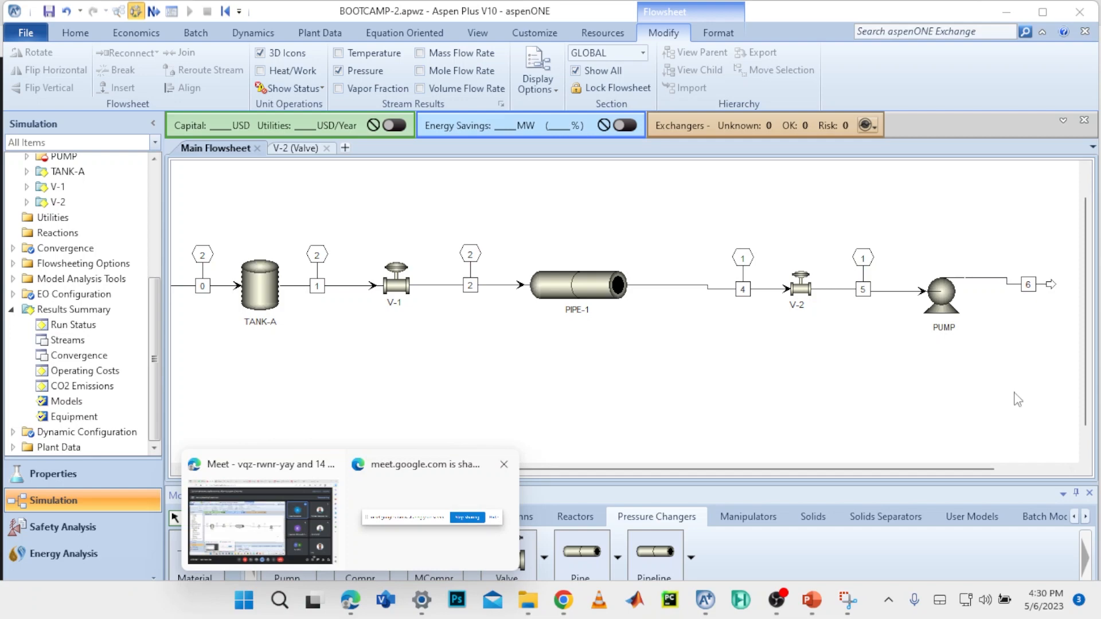
Rename streams 4, 5 and 6 as 3, 4 and 5, and align all the flowsheet objects
double_click(742, 289)
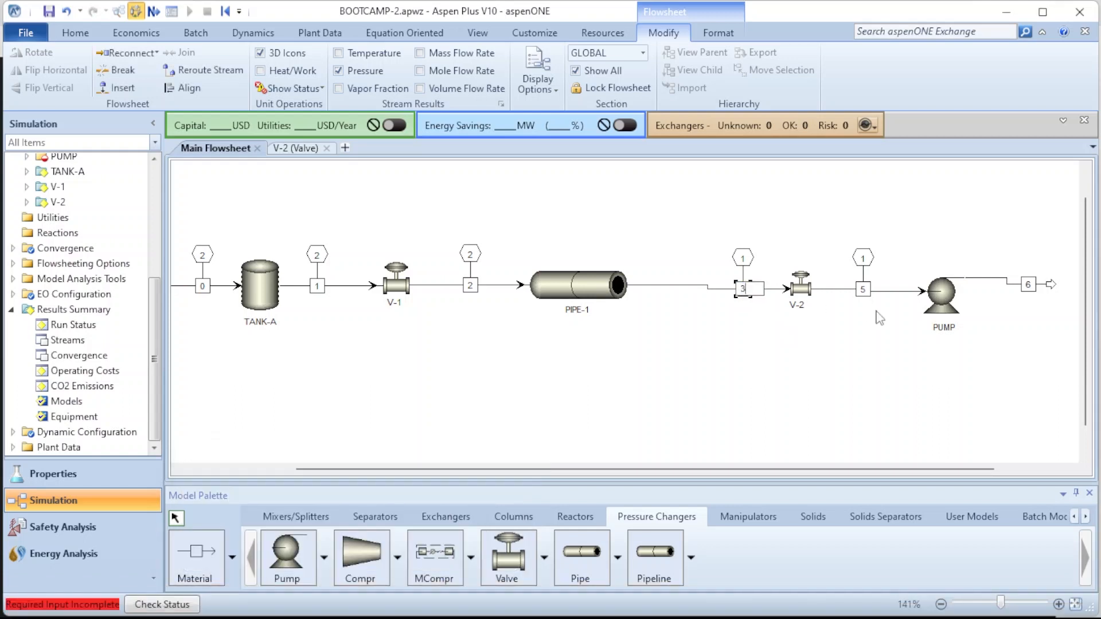
text(3)
key(Return)
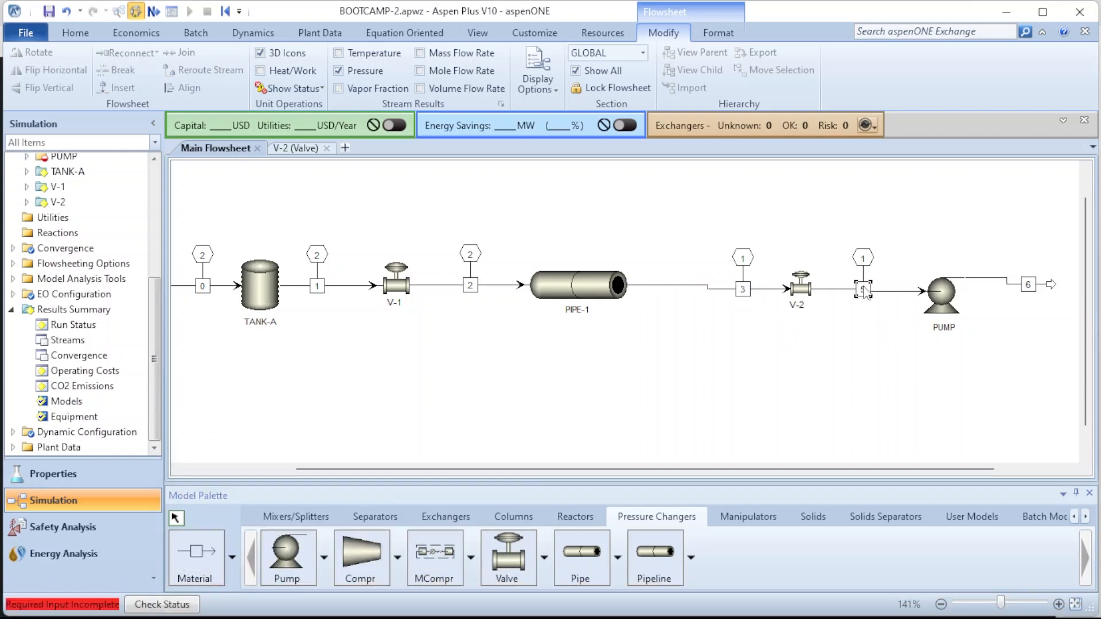
double_click(864, 291)
text(4)
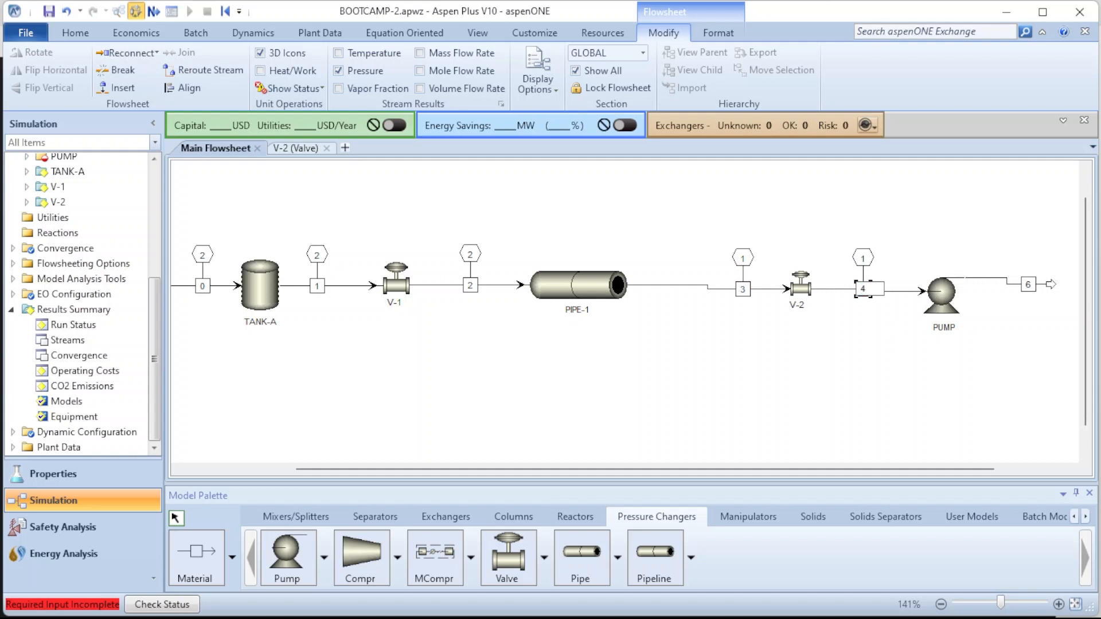
click(899, 366)
double_click(1028, 284)
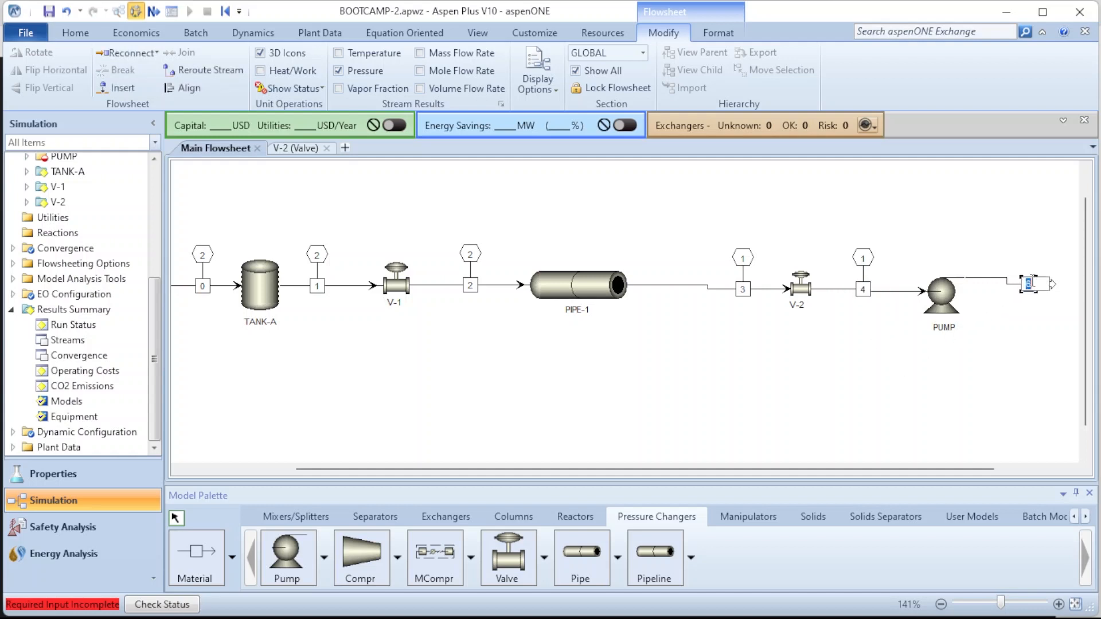
text(5)
click(1020, 347)
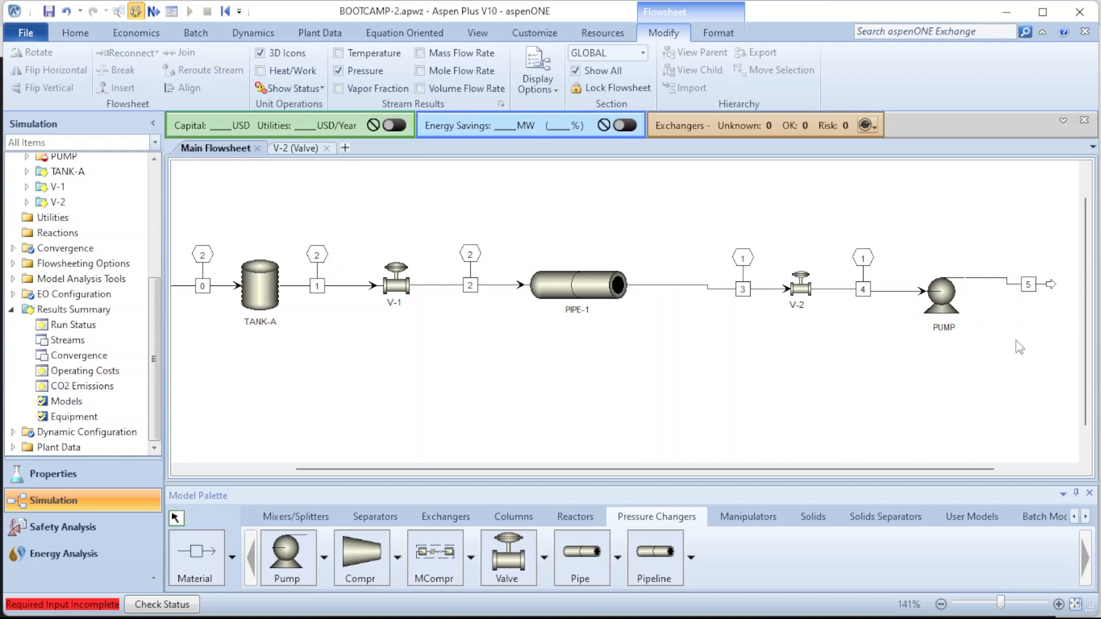
key(ctrl+a)
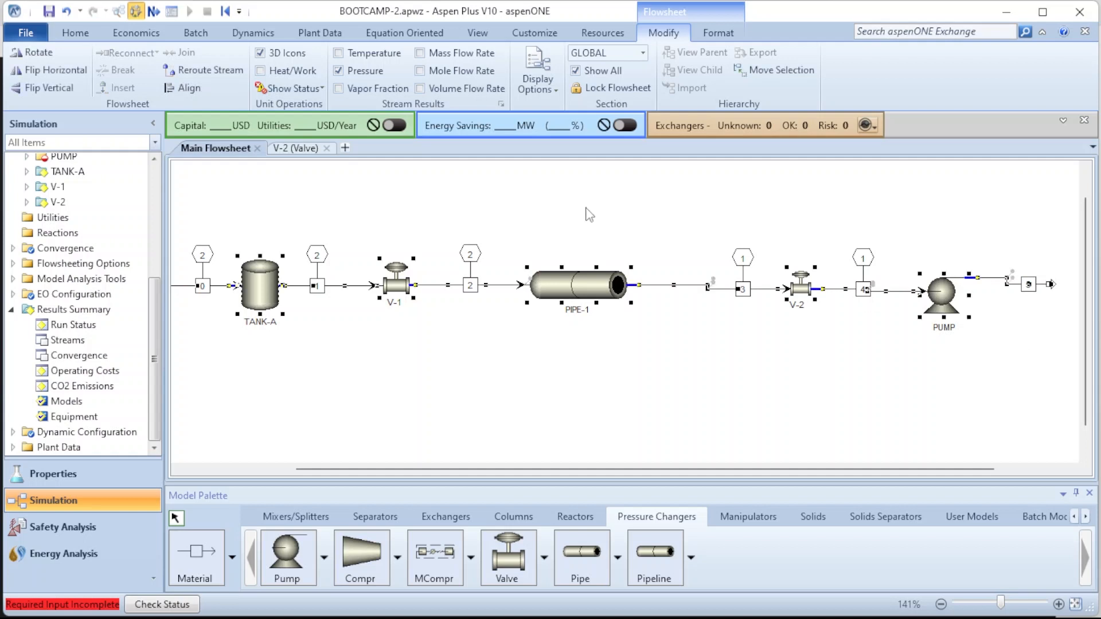
click(190, 88)
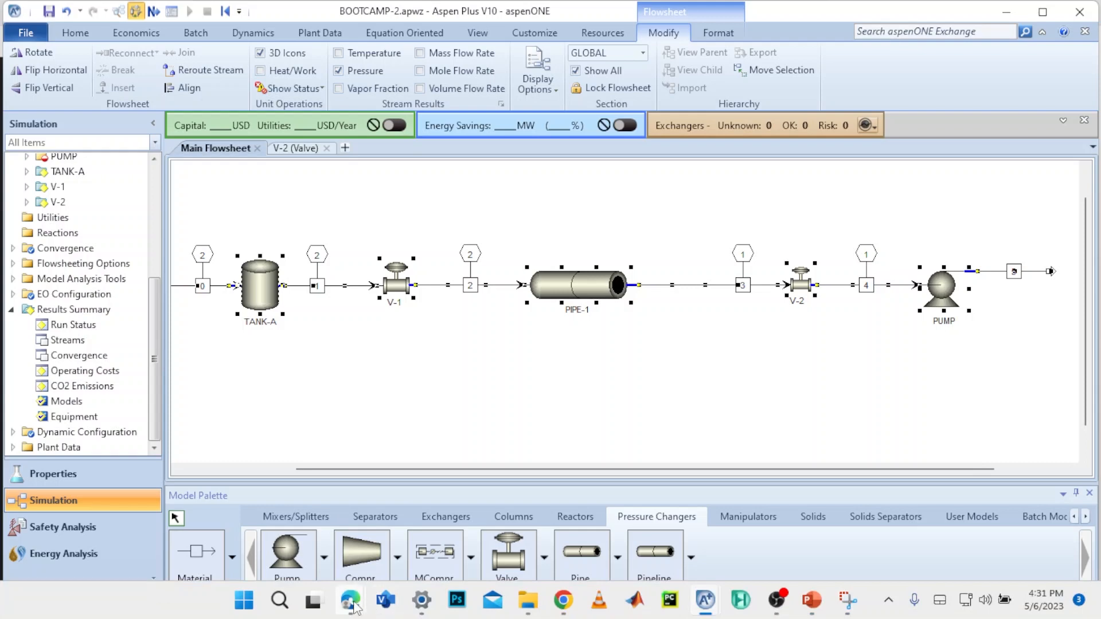
Switch to the Google Meet call, mute the participant whose microphone is open, and return to the deselected BOOTCAMP-2 flowsheet in Aspen Plus
click(285, 515)
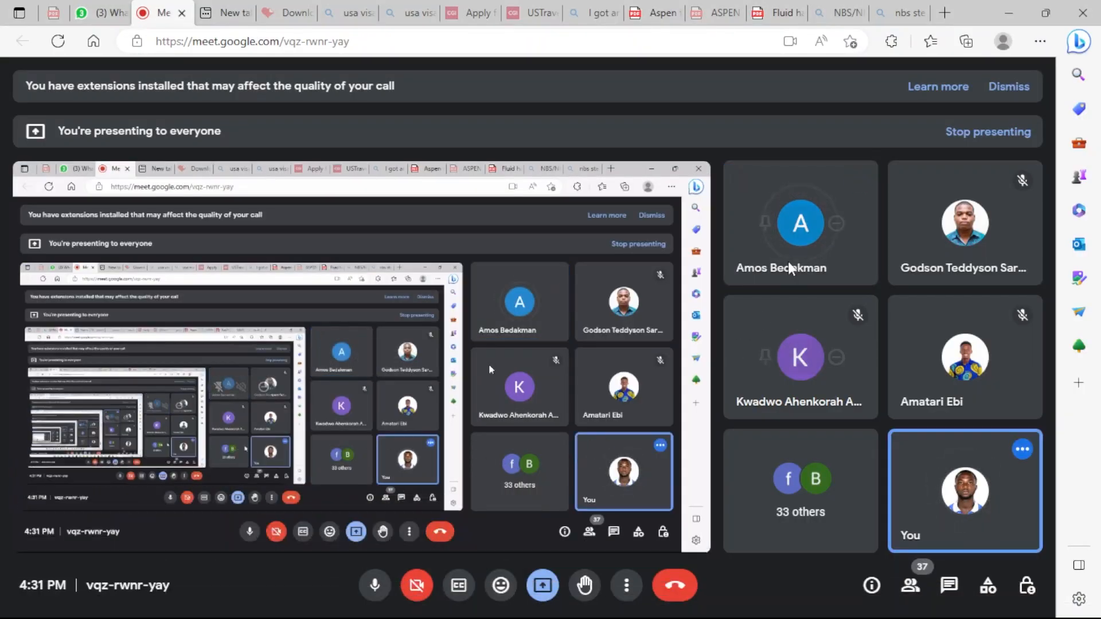
mouse_move(788, 250)
click(803, 222)
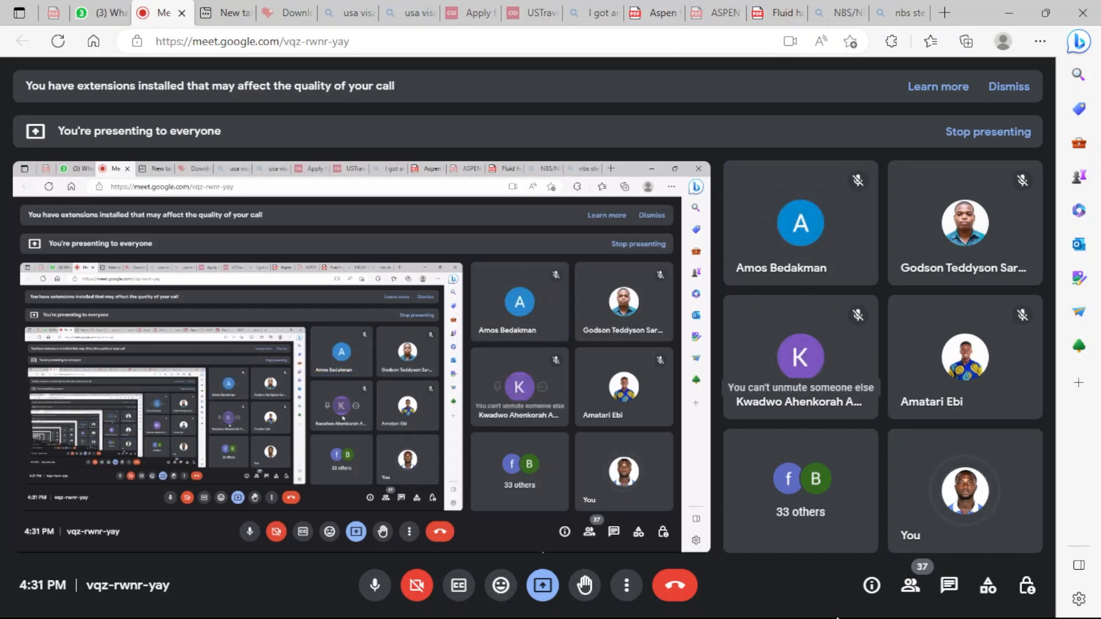
mouse_move(777, 602)
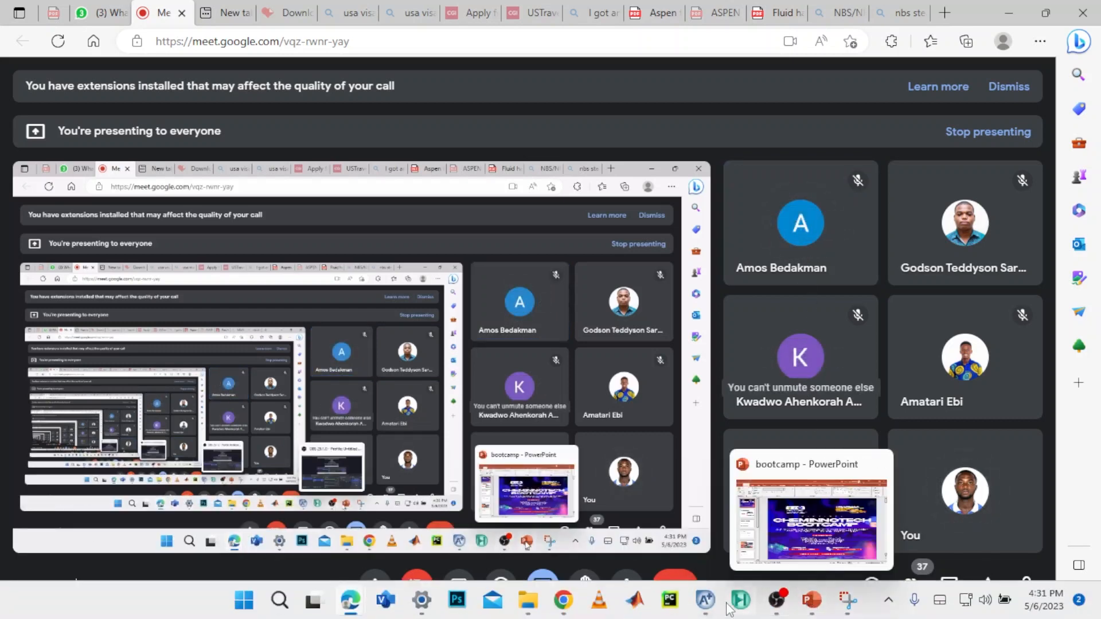
mouse_move(705, 599)
click(789, 524)
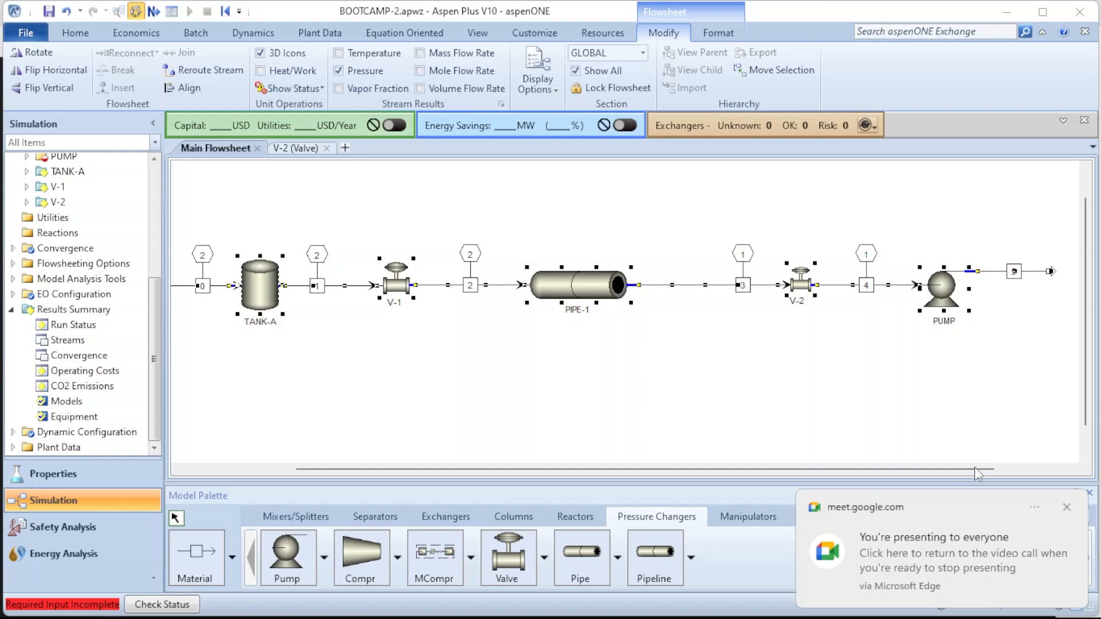
click(949, 401)
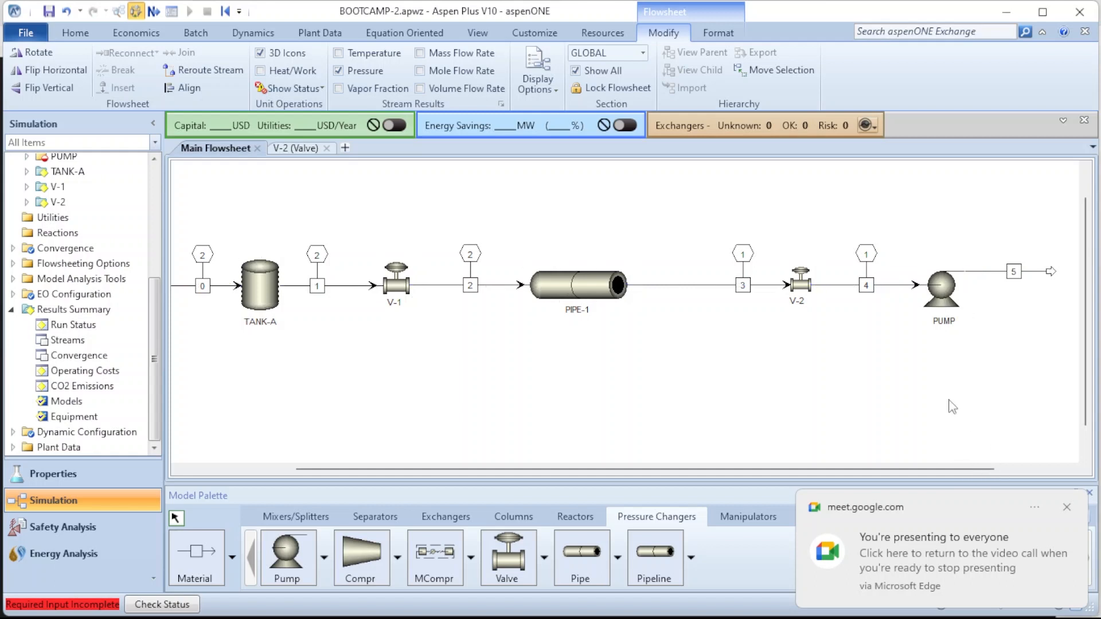
click(1067, 508)
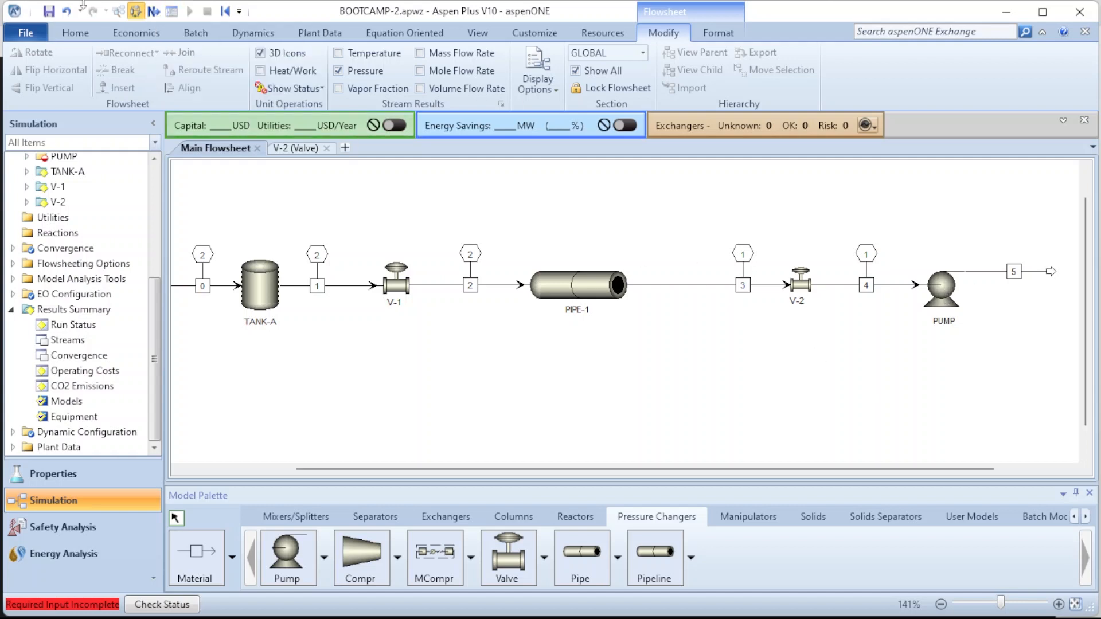
Open the PUMP setup from the next required input and specify a discharge pressure of 3 bar
click(153, 11)
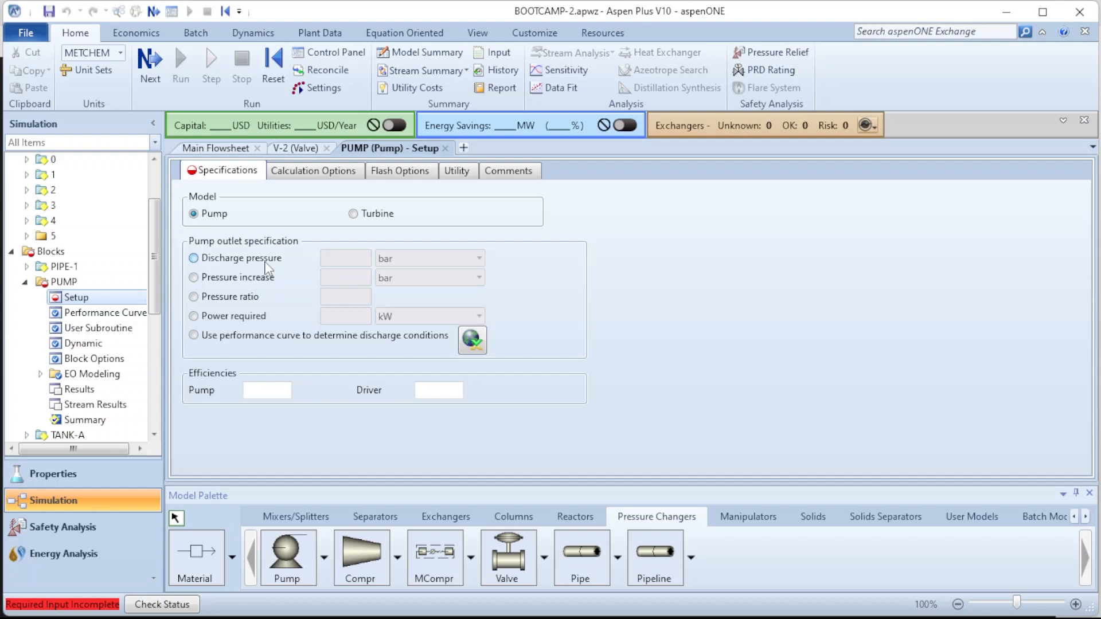
click(265, 264)
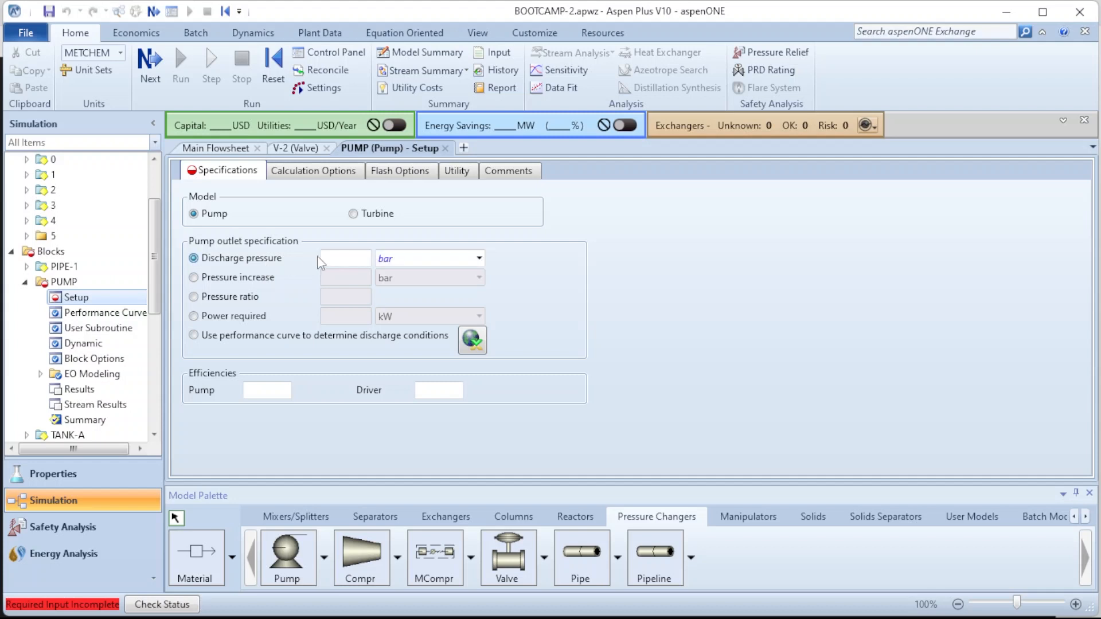
click(352, 257)
text(3)
key(Return)
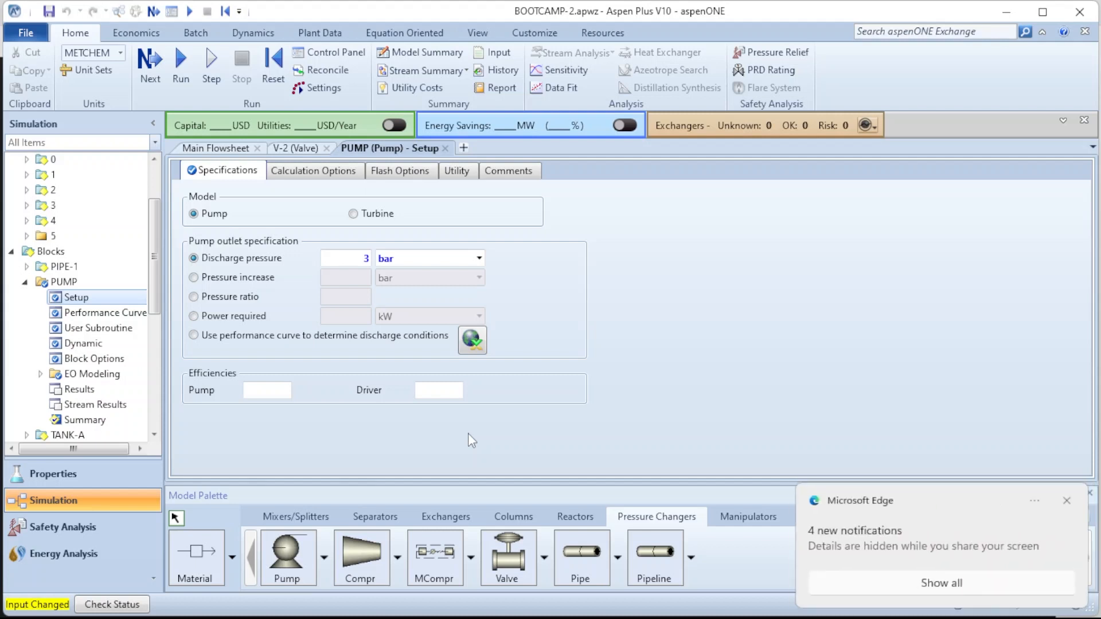
click(1066, 500)
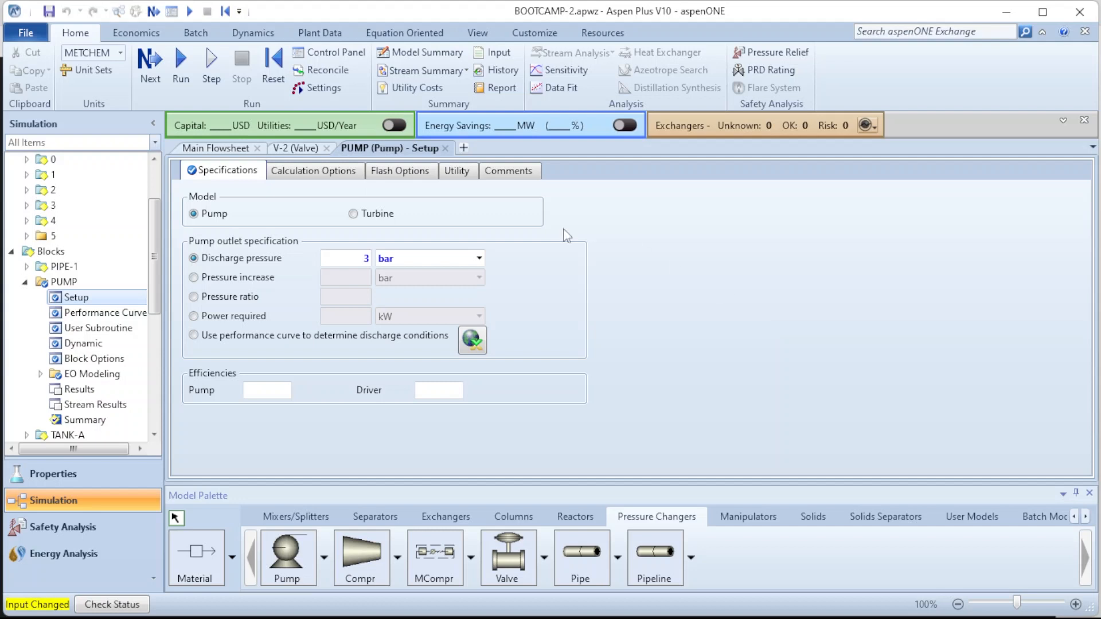
Review the pump's calculation options and flash options, returning to its specifications
click(339, 174)
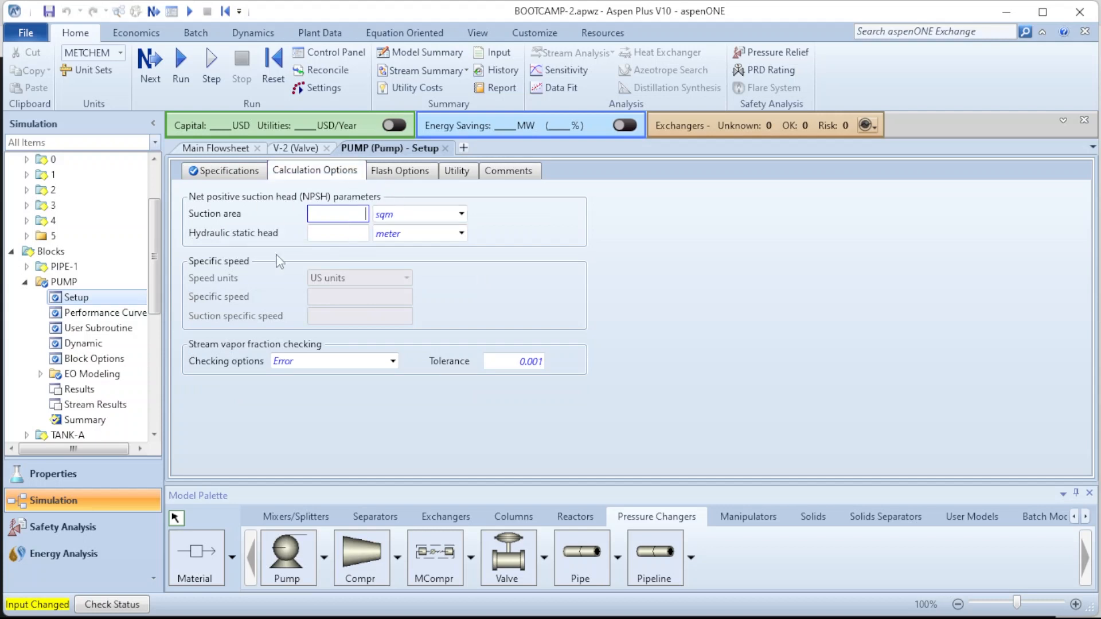
click(535, 232)
click(398, 171)
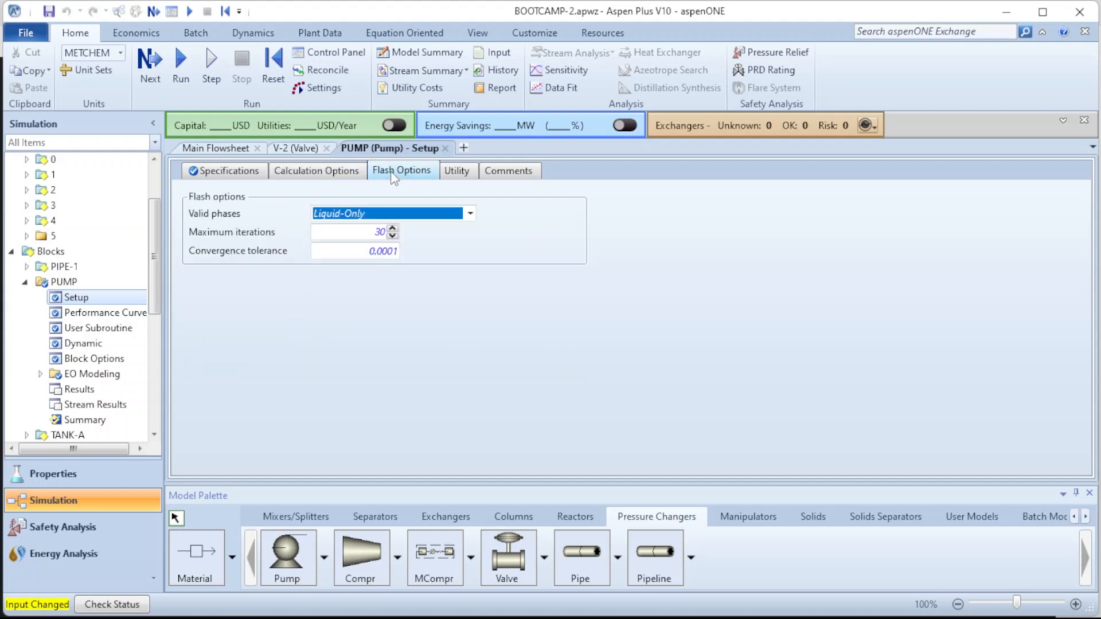
click(549, 346)
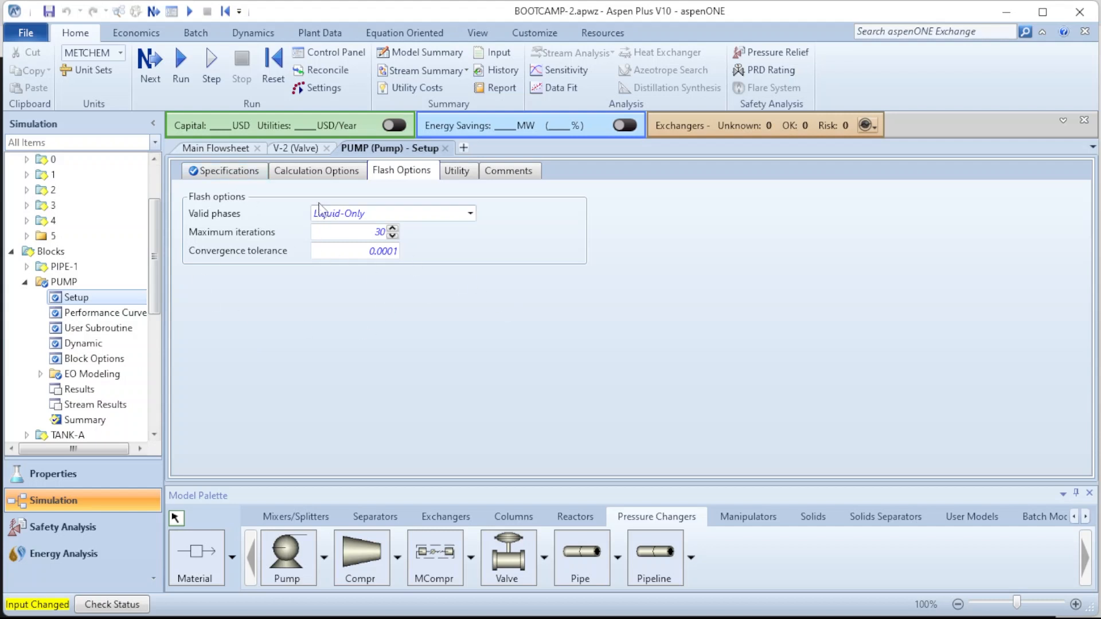
click(253, 174)
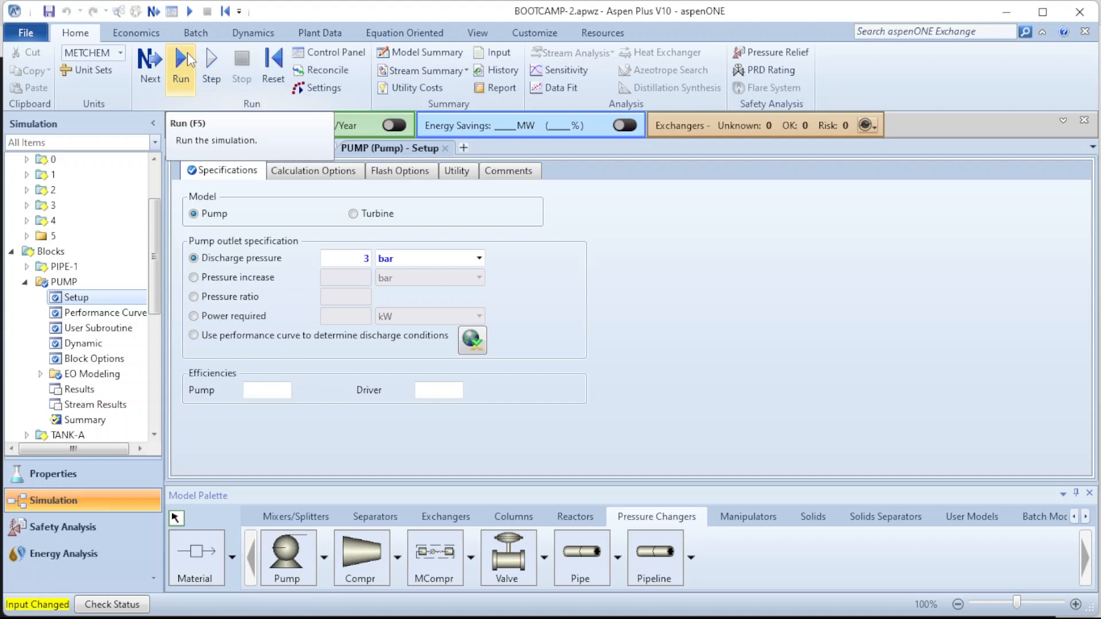
Run the simulation and inspect the stream pressures along the whole main flowsheet
click(155, 60)
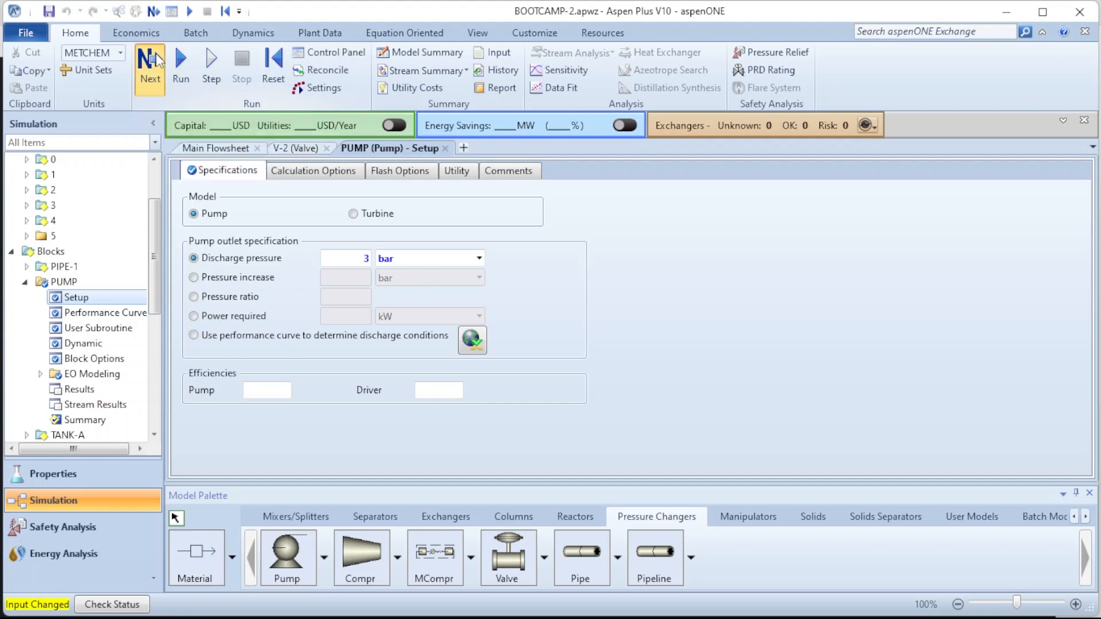
click(634, 354)
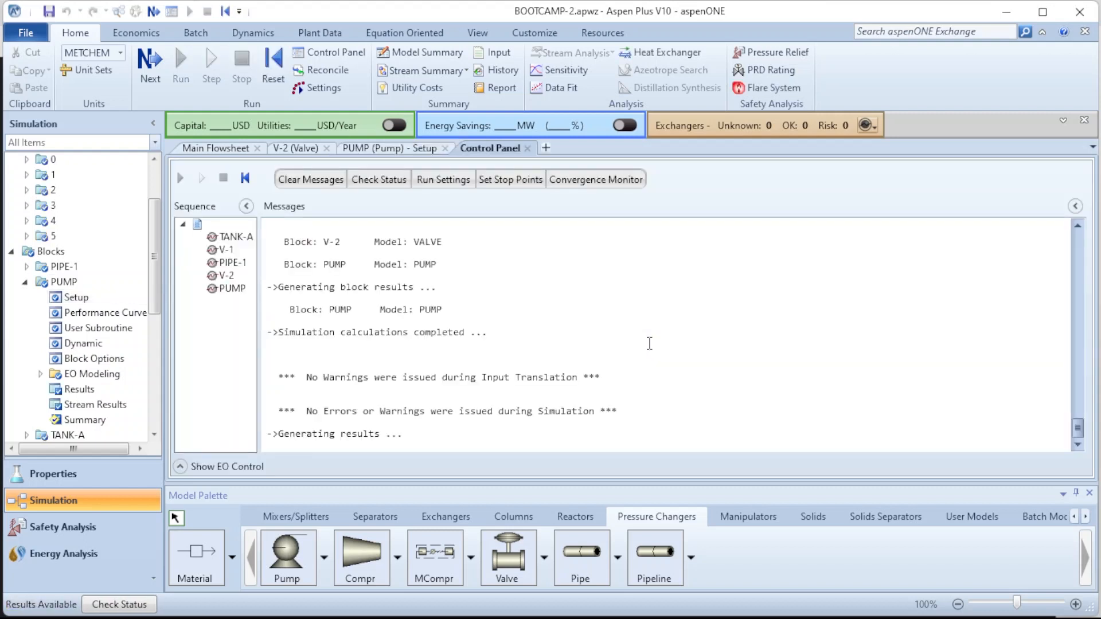
click(236, 150)
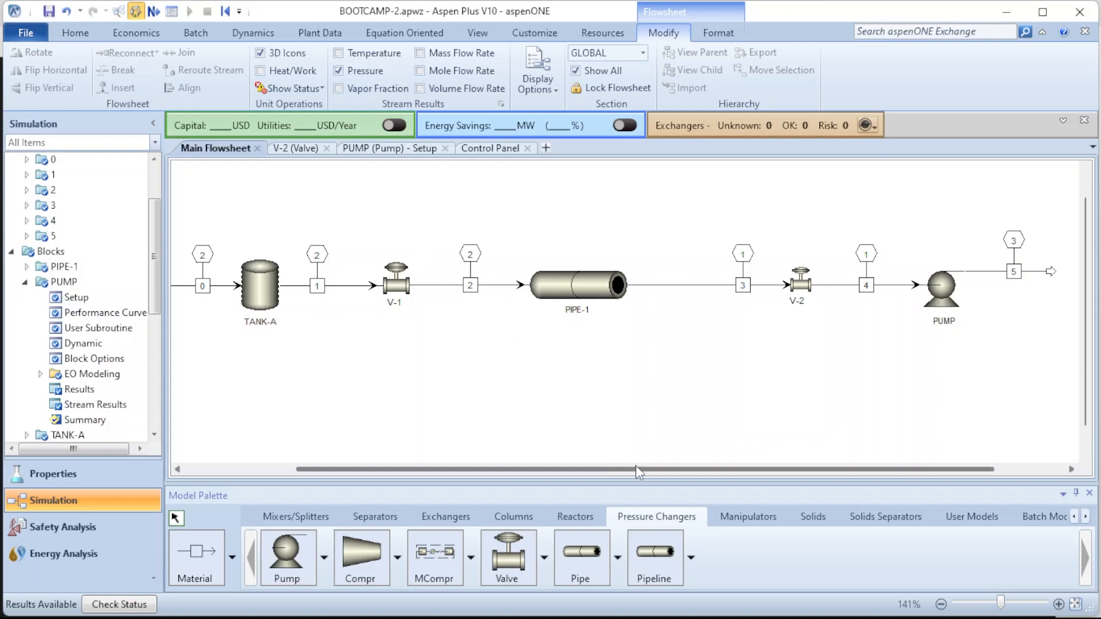
drag(638, 471, 694, 472)
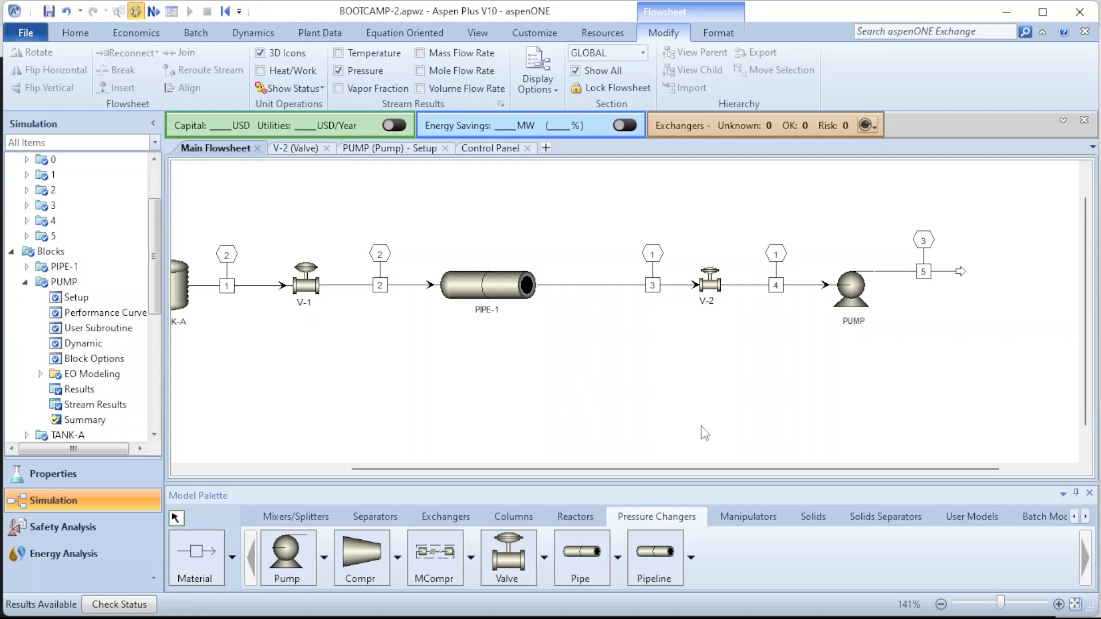
drag(559, 472, 286, 485)
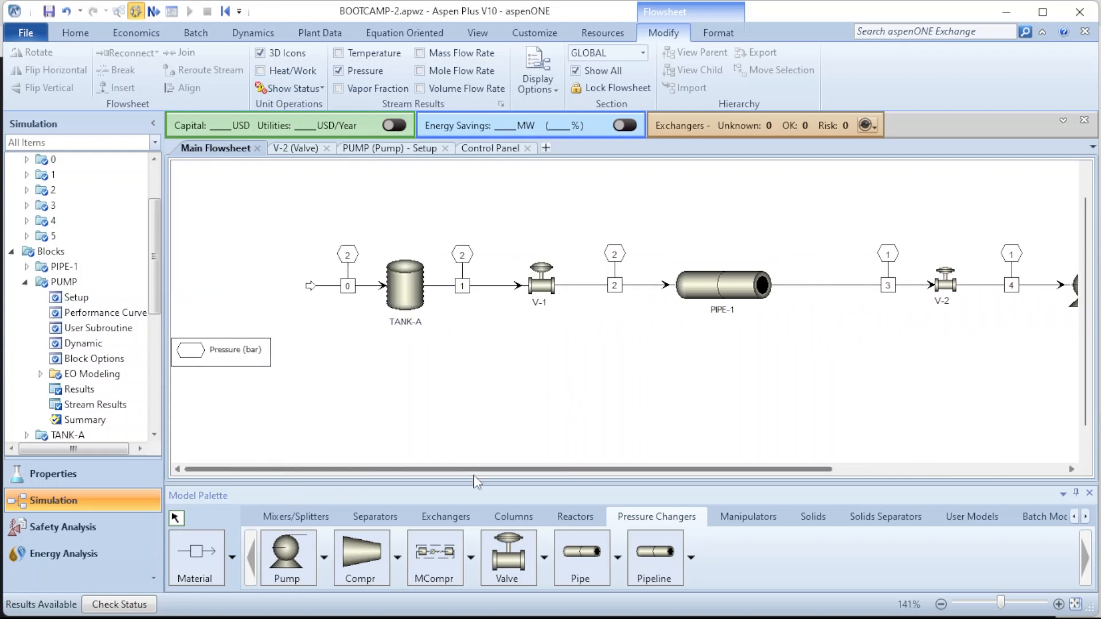
drag(474, 476, 700, 476)
Switch to the Fluid handling Equipments PDF in the browser, check the process diagram and valve specifications, and return to Aspen Plus
click(1066, 509)
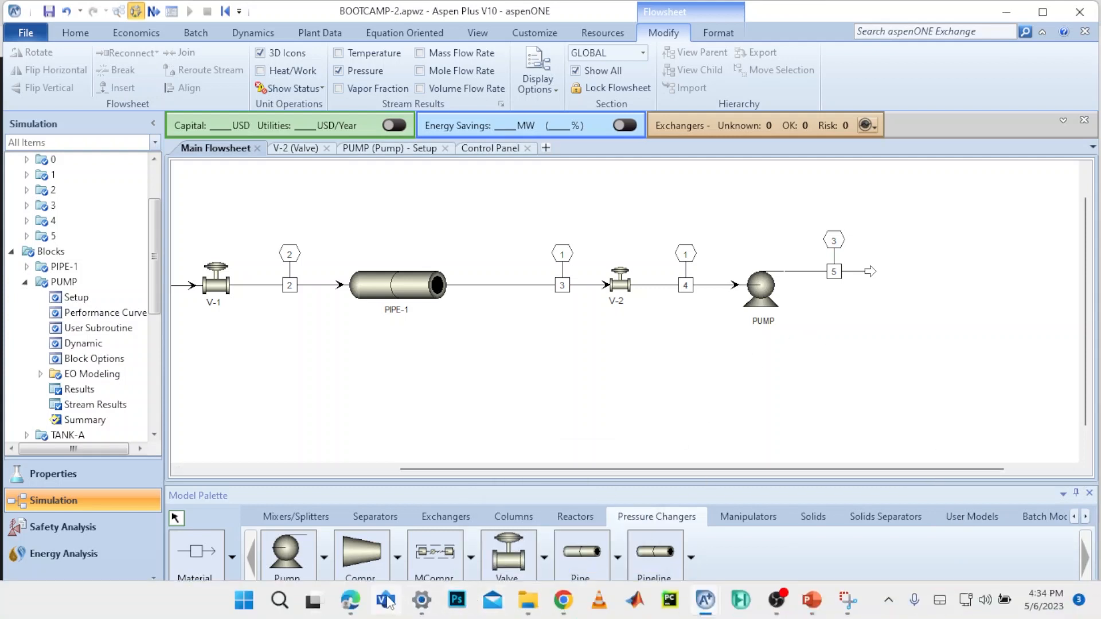
mouse_move(357, 601)
click(318, 533)
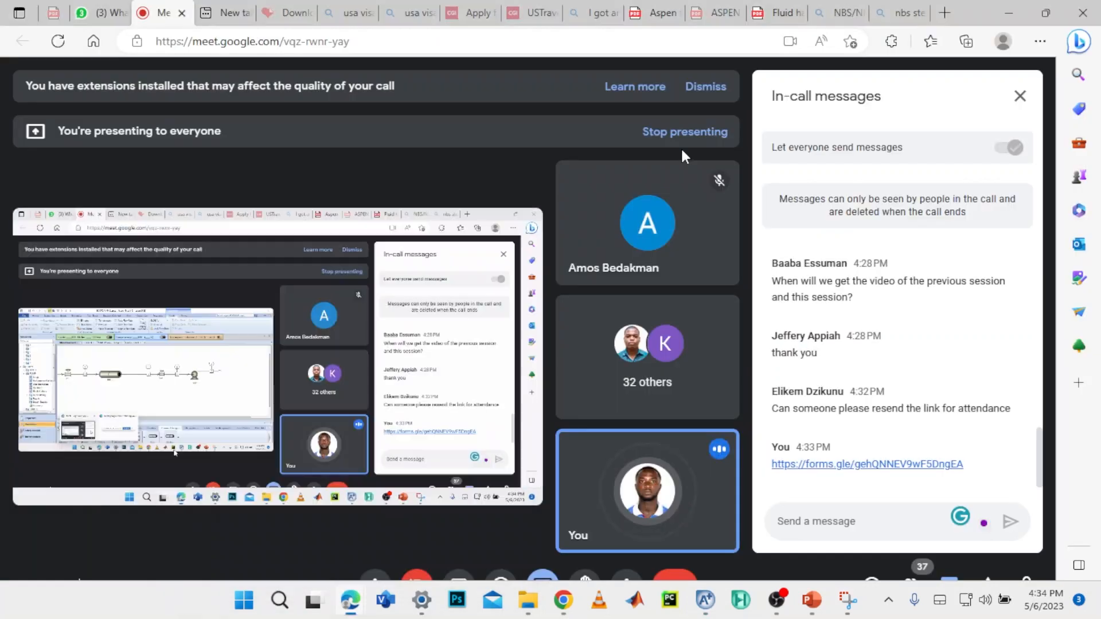
click(775, 12)
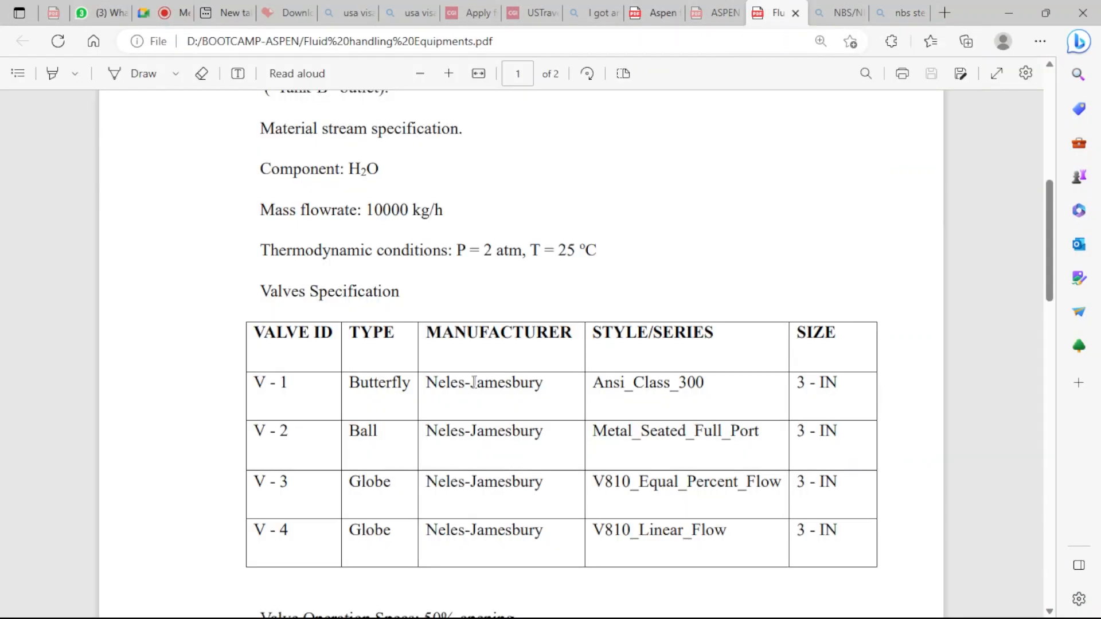
scroll(474, 382, down, 15)
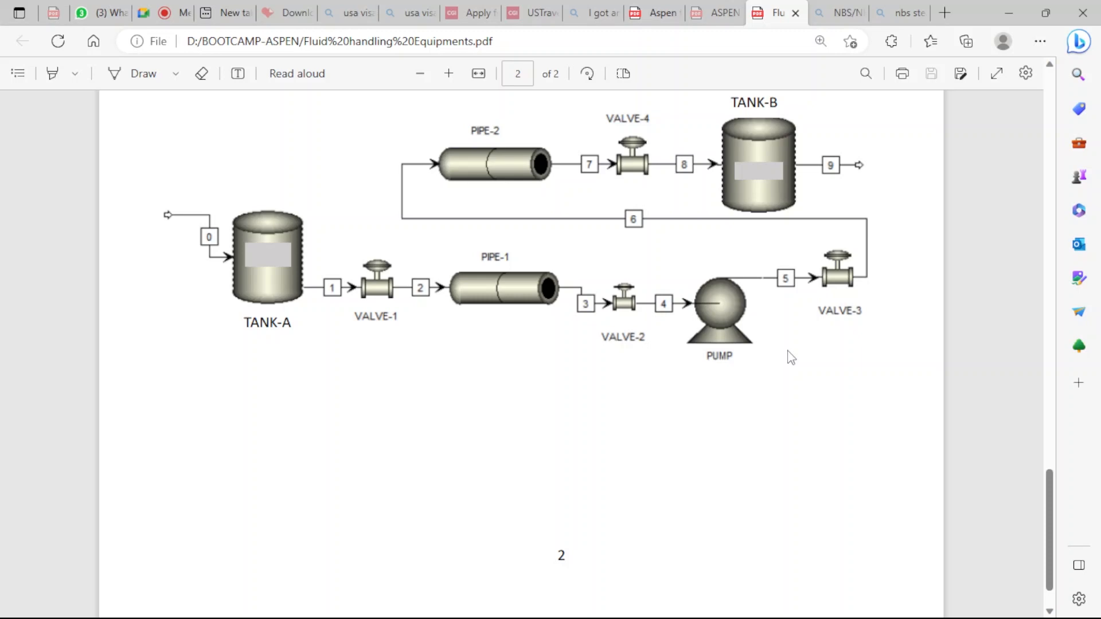
scroll(790, 356, up, 10)
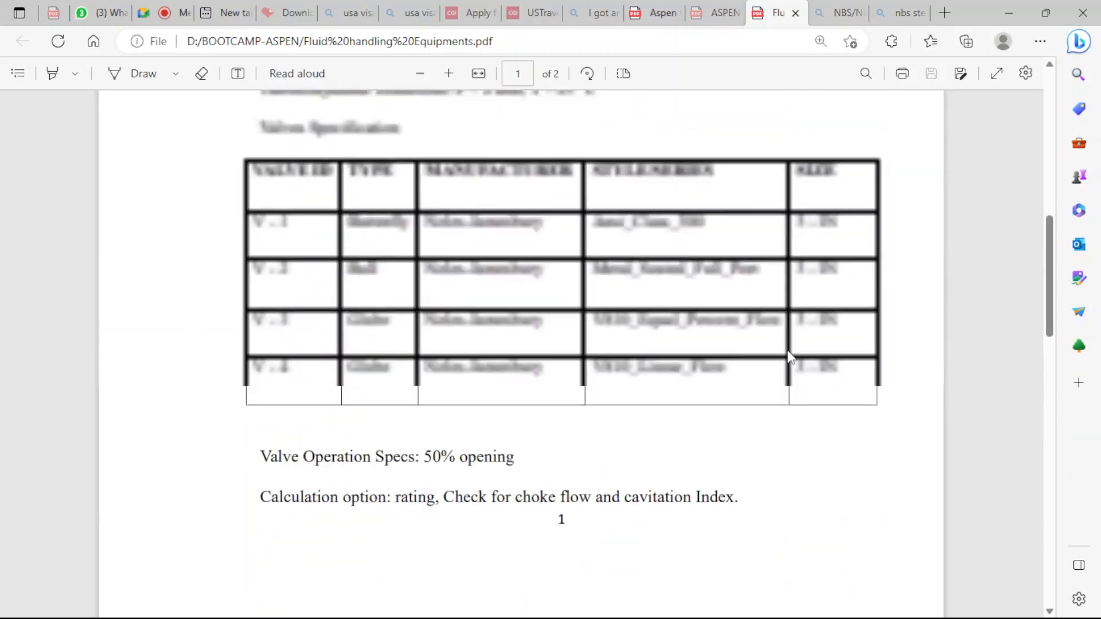
scroll(790, 357, down, 1)
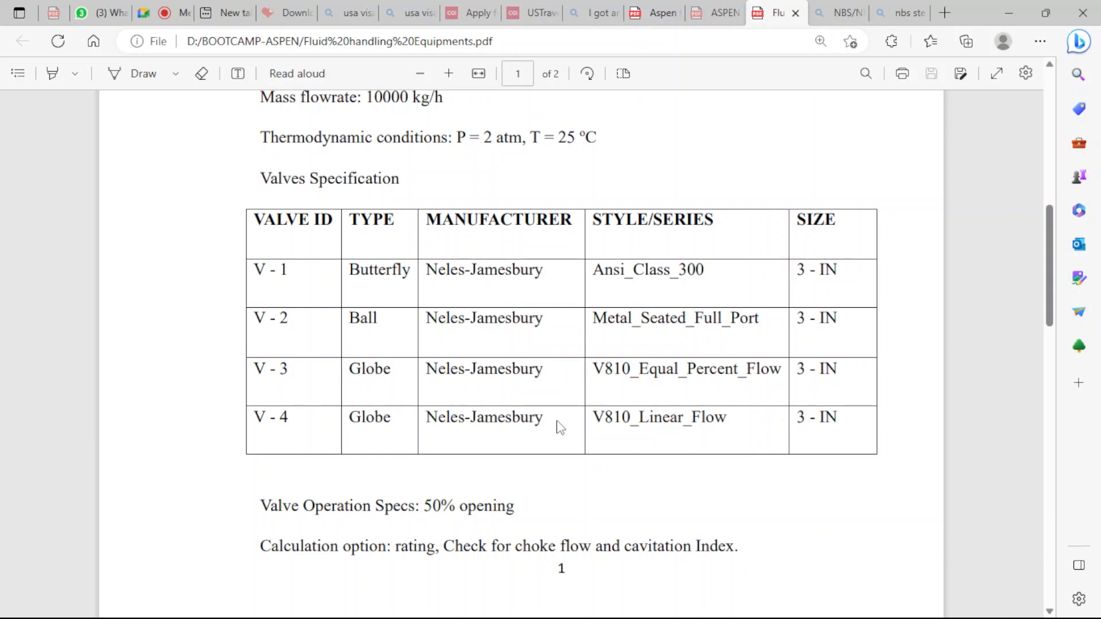
scroll(560, 428, down, 3)
mouse_move(711, 607)
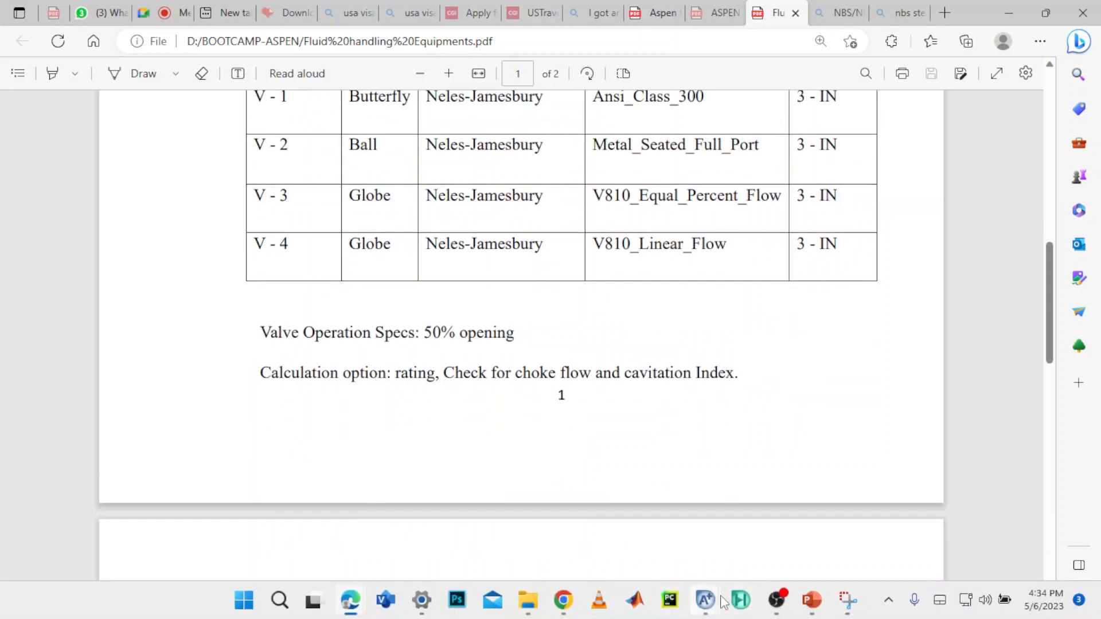
click(767, 525)
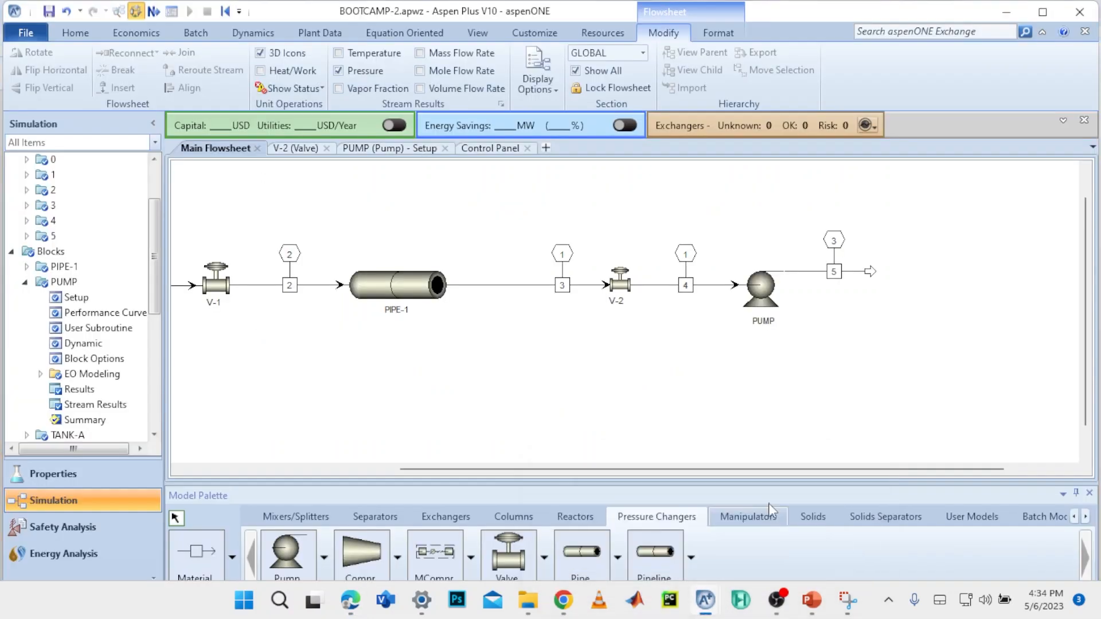
Place a valve named V-3 after the pump on the flowsheet and enlarge its icon
click(500, 568)
click(909, 294)
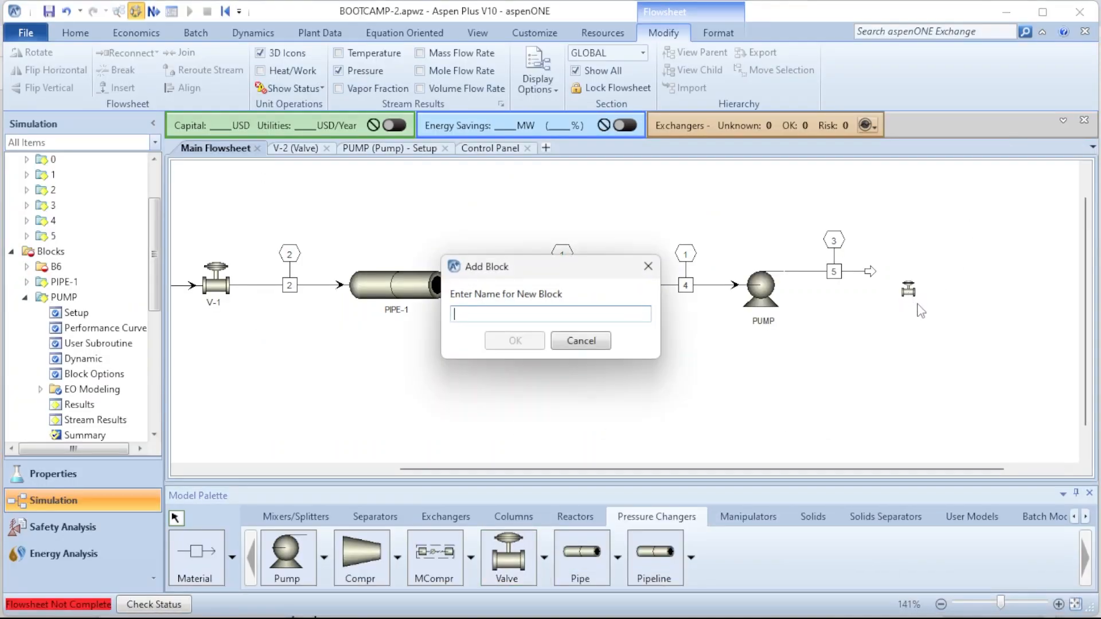
text(V-)
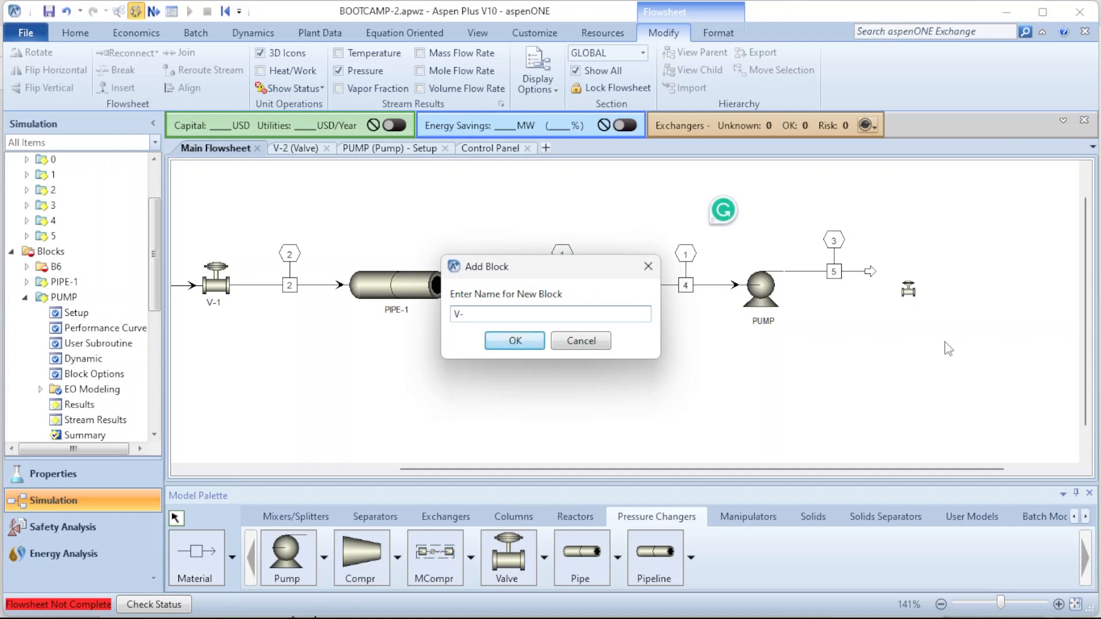
text(3)
key(Return)
right_click(932, 369)
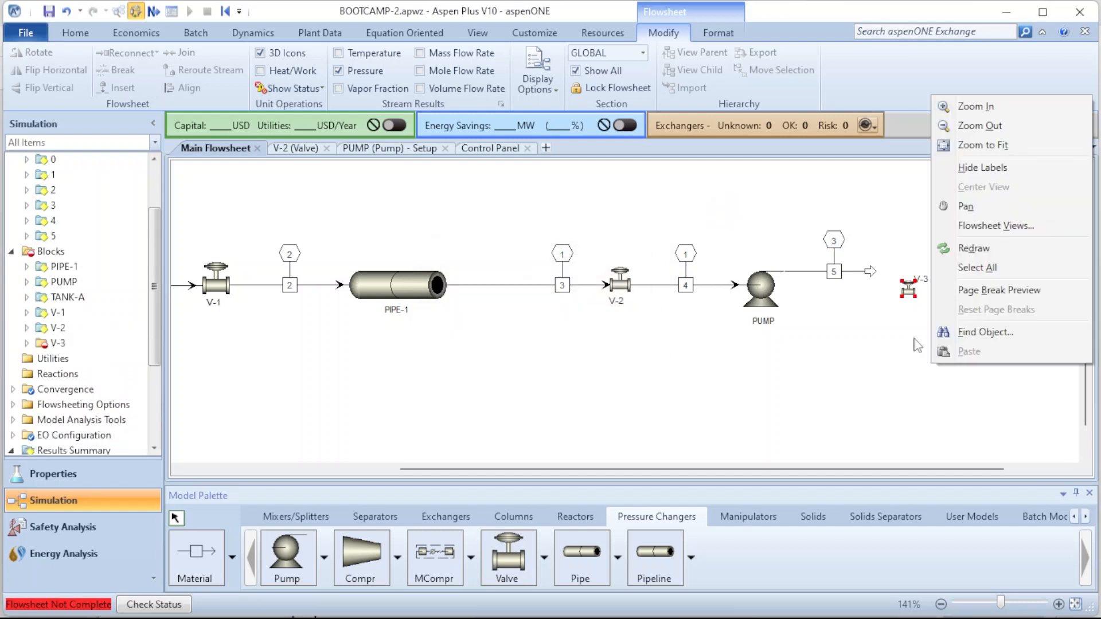
drag(904, 325, 941, 269)
Connect the free end of stream 5 to the V-3 inlet and add material stream 6 at its outlet
drag(873, 274, 911, 285)
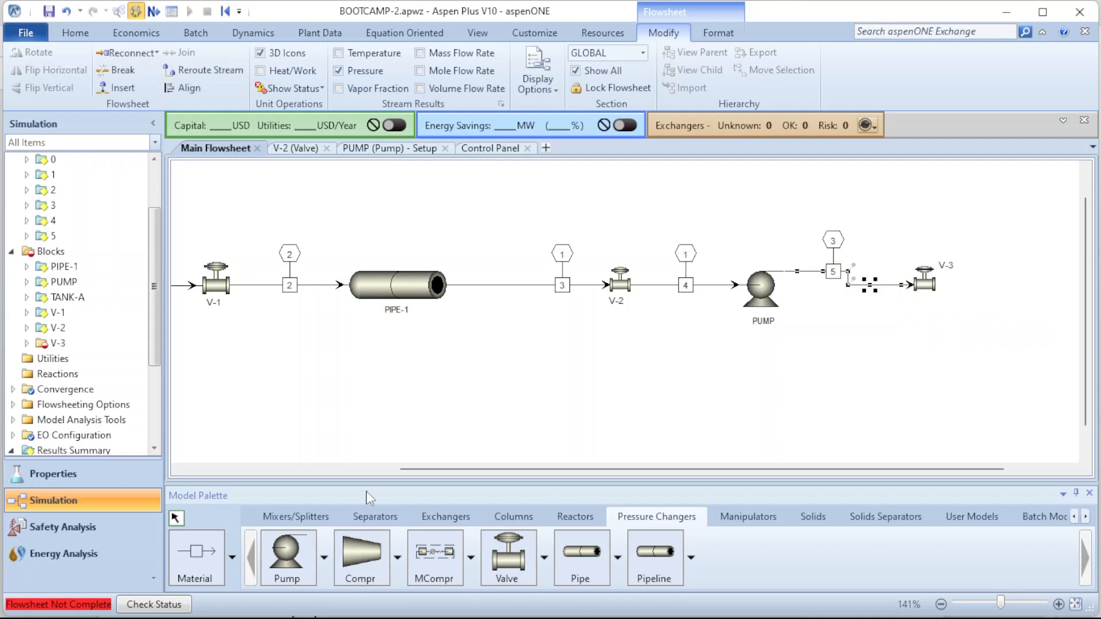
click(205, 559)
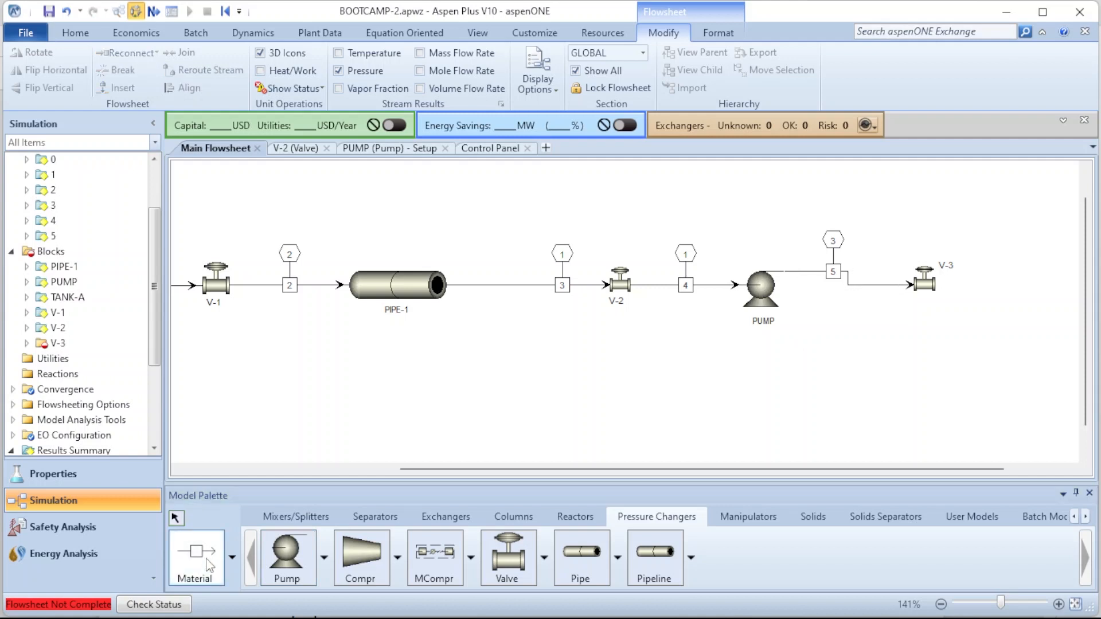
click(949, 284)
click(1022, 283)
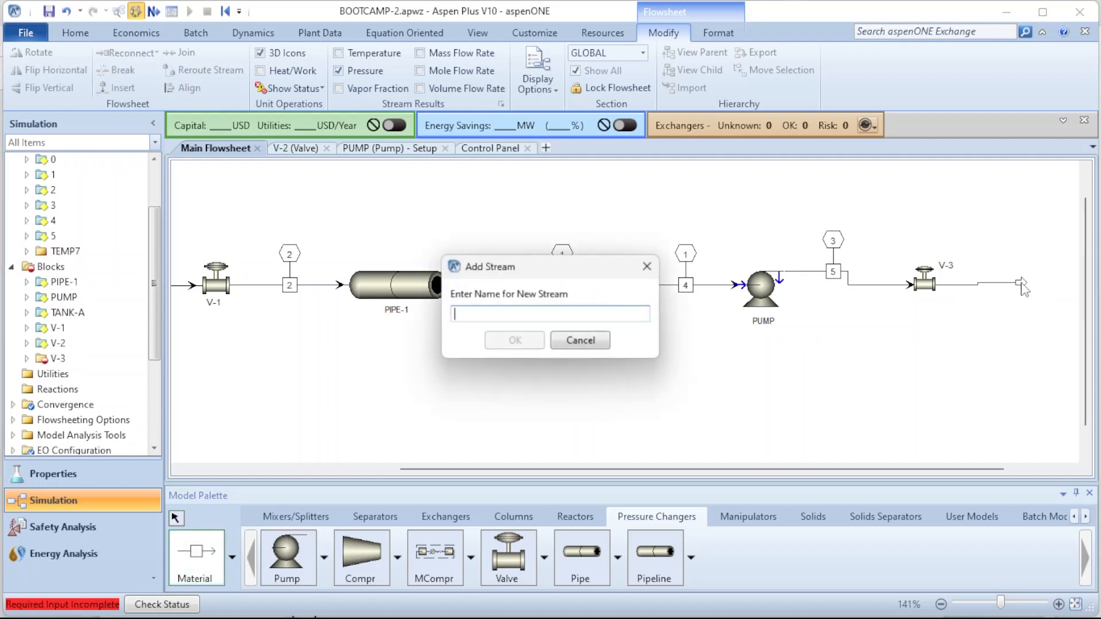
text(6)
key(Return)
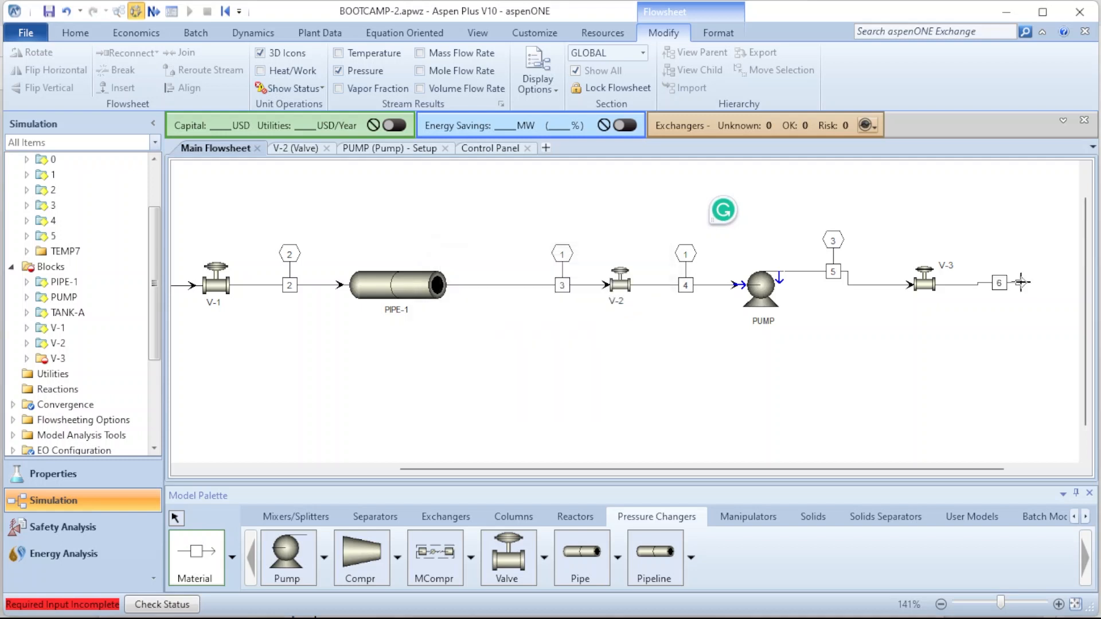
key(Escape)
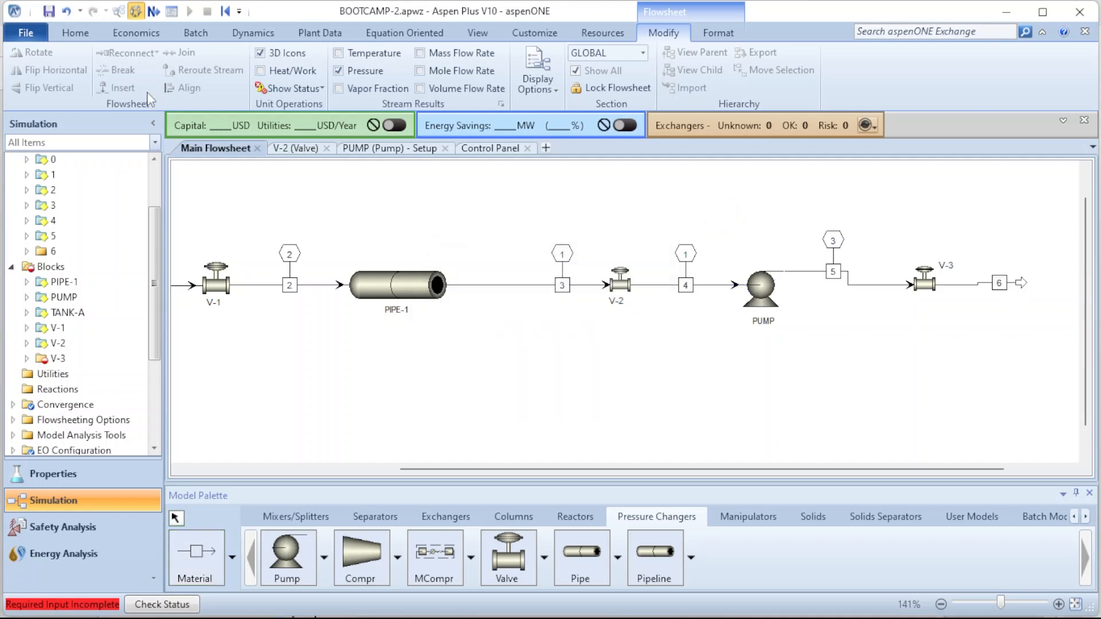
Set V-3 to calculate the outlet pressure for a specified valve (rating) with 50% opening
click(154, 12)
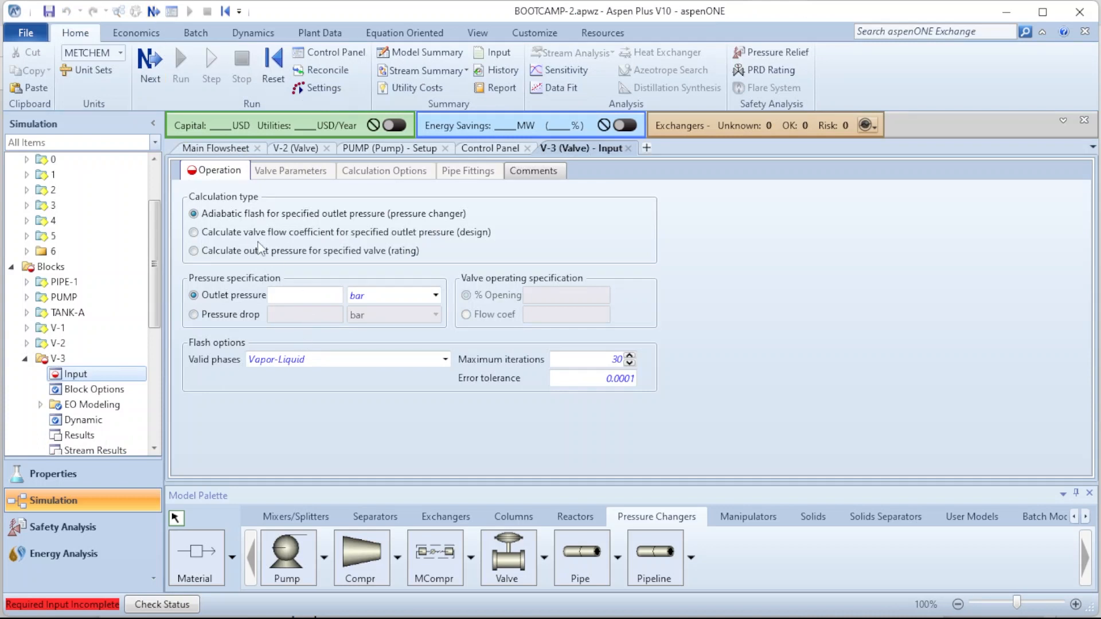
click(242, 253)
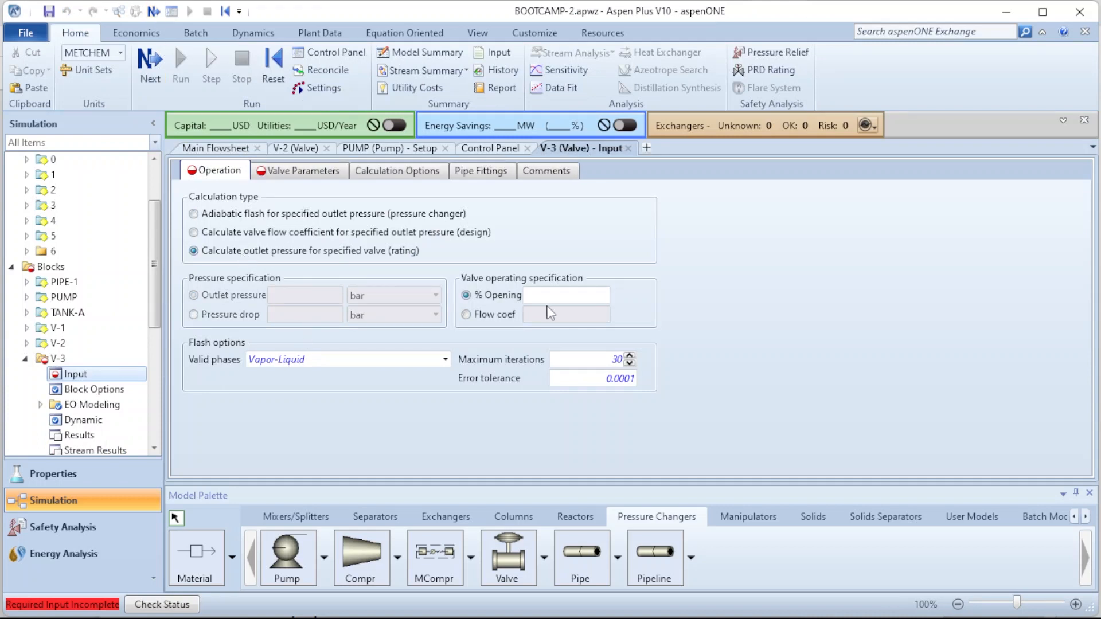
click(584, 294)
click(854, 297)
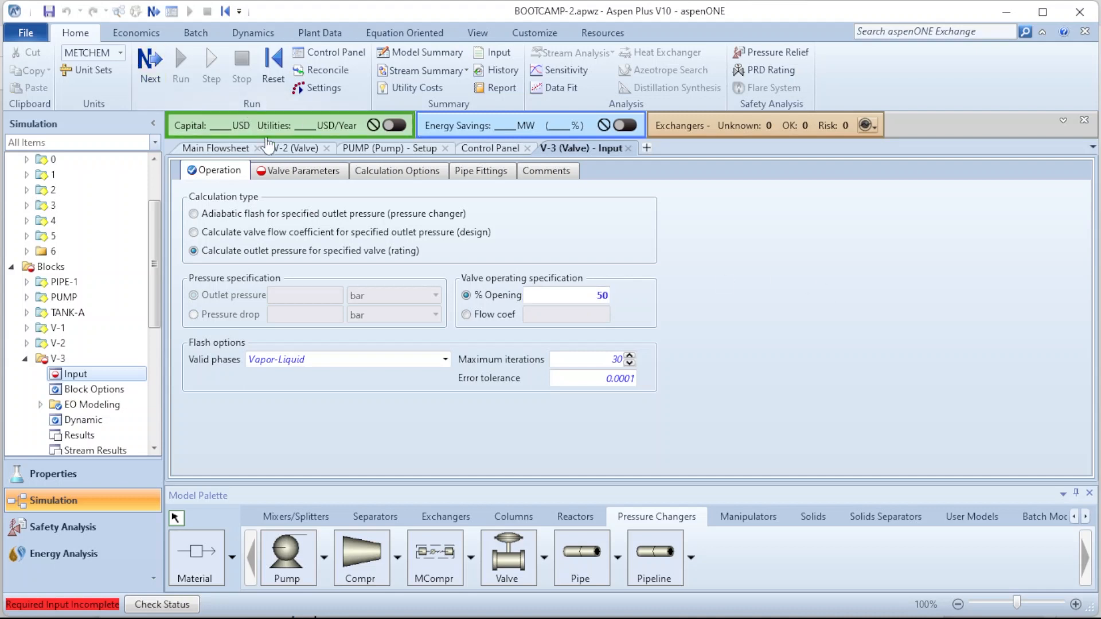
In the V-3 valve parameters, choose the Globe valve type and the manufacturer Neles-Jamesbury
click(299, 171)
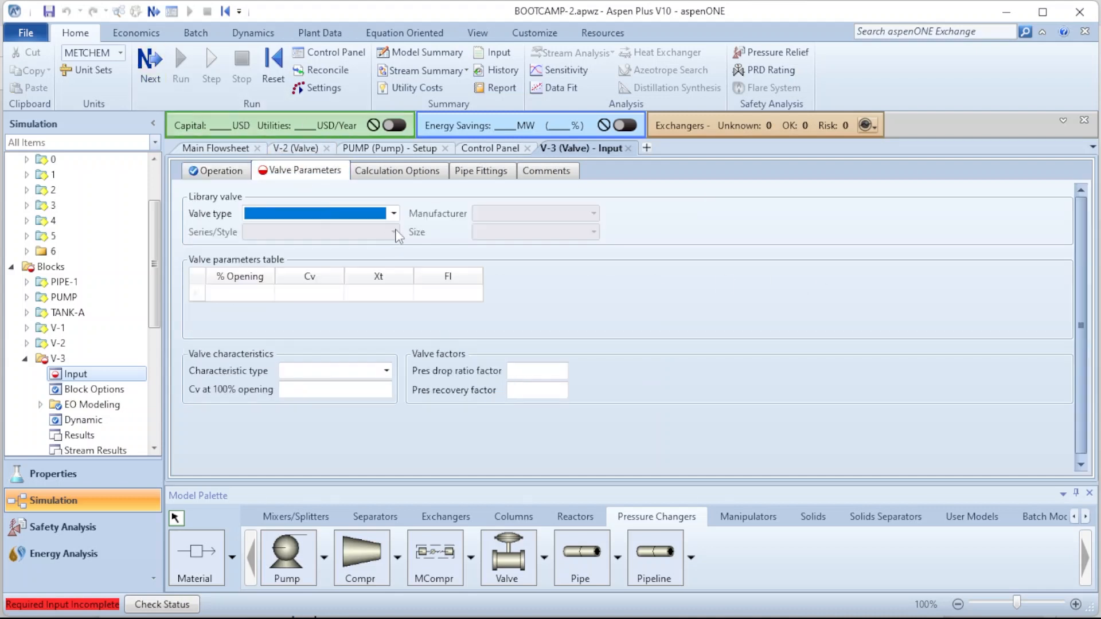
click(393, 214)
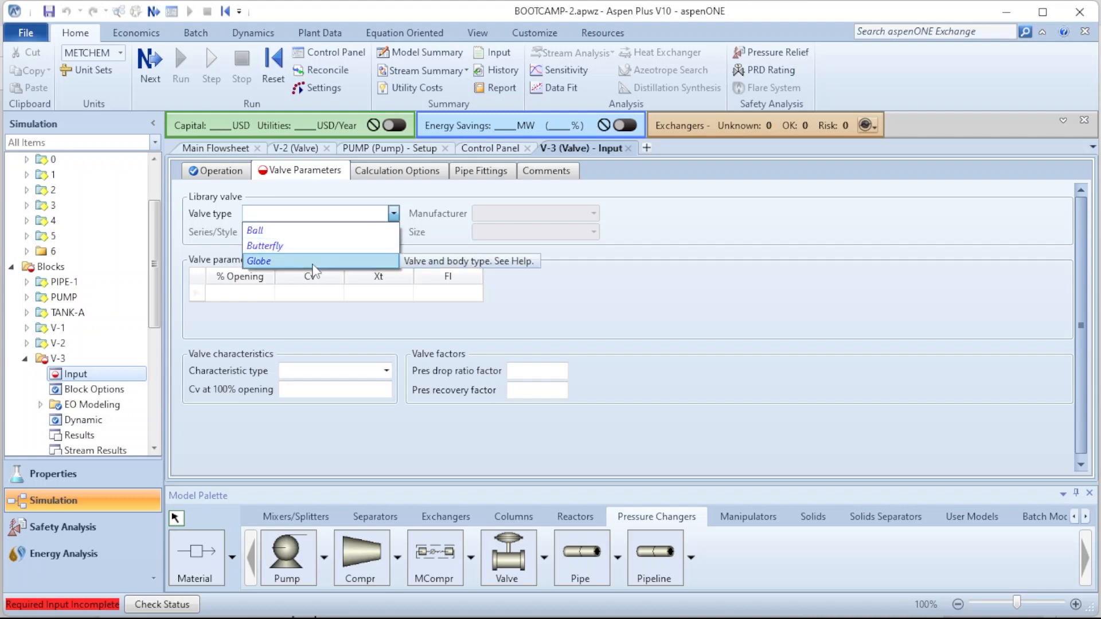
click(318, 262)
click(586, 215)
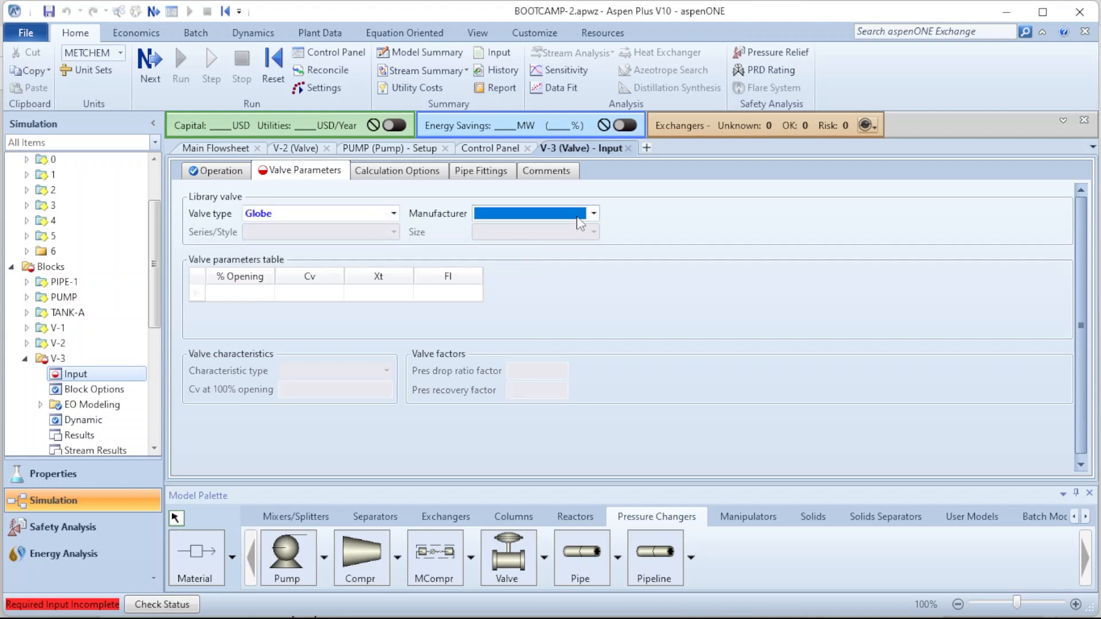
click(594, 214)
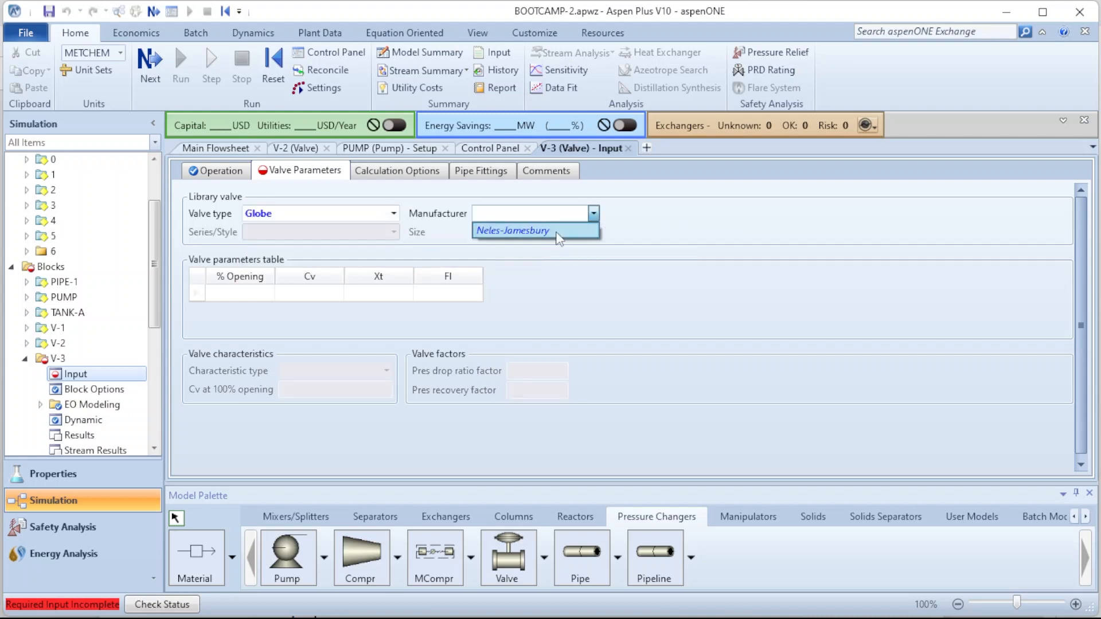
click(513, 231)
Set the V-3 series to V810_Equal_Percent_Flow and the size to 3-IN, and check the valve parameters table through the largest opening
click(393, 231)
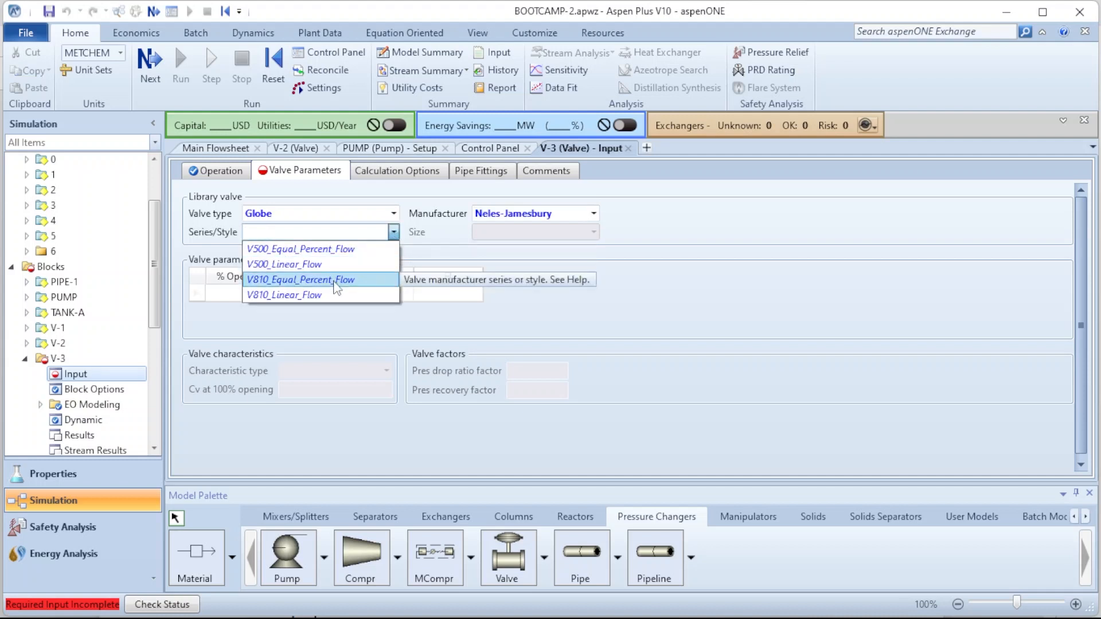
click(336, 281)
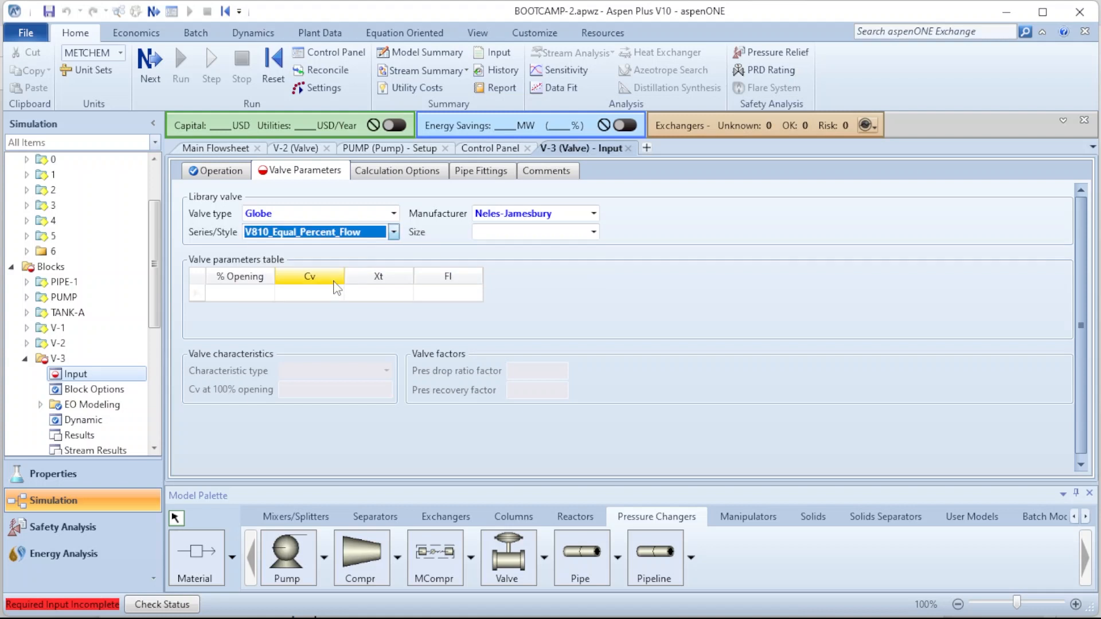
click(593, 233)
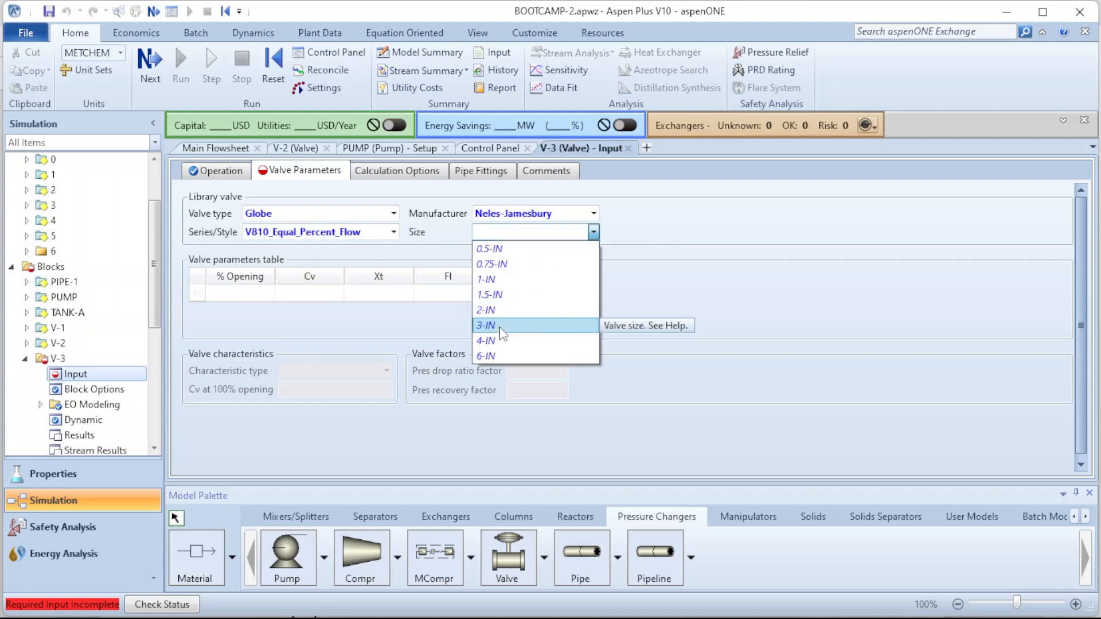
click(501, 328)
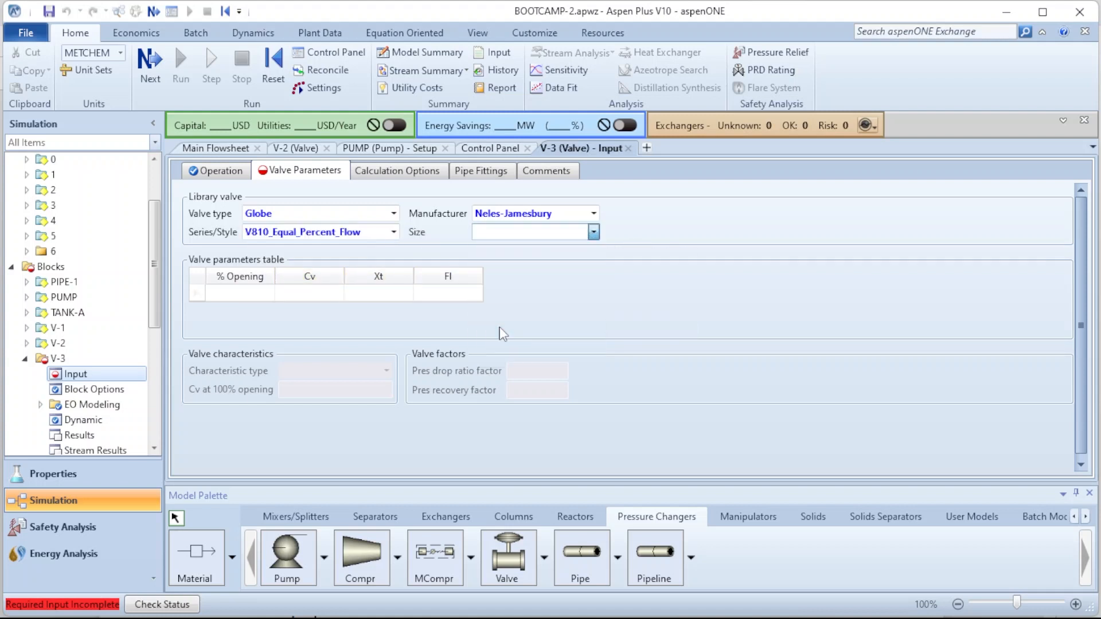
click(698, 305)
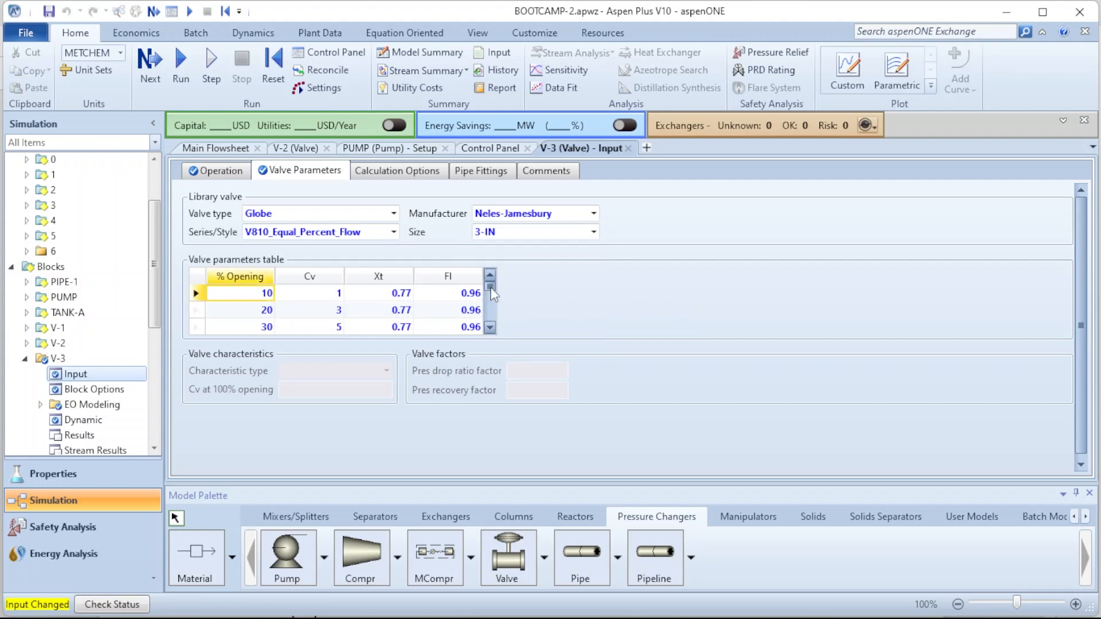
drag(494, 294, 504, 360)
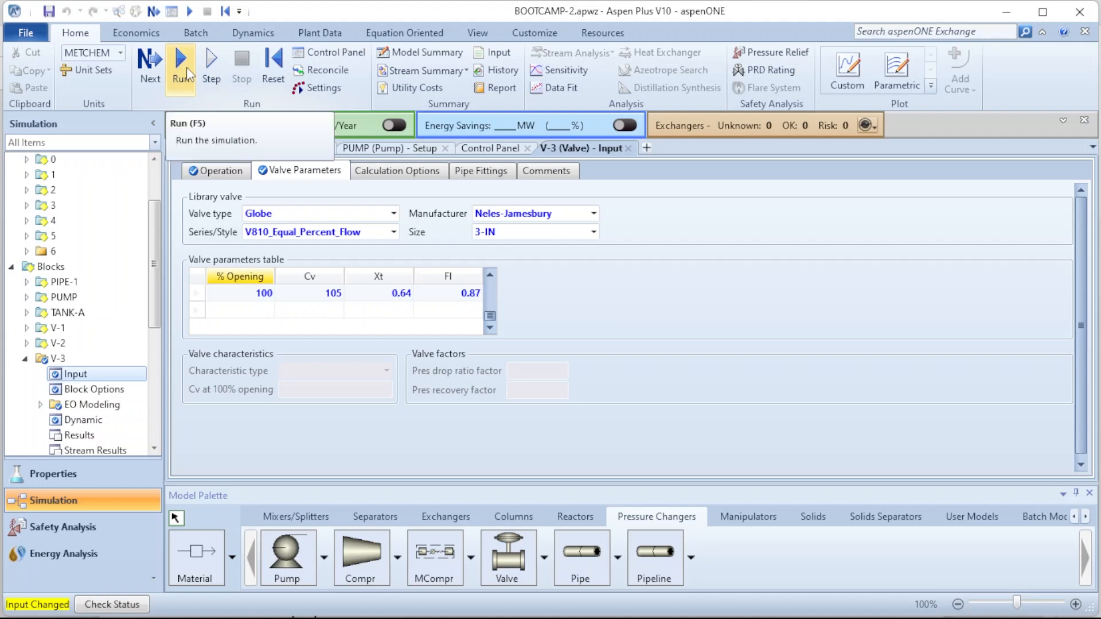
Run the simulation and review the pressures around the pump and V-3 on the main flowsheet
click(187, 67)
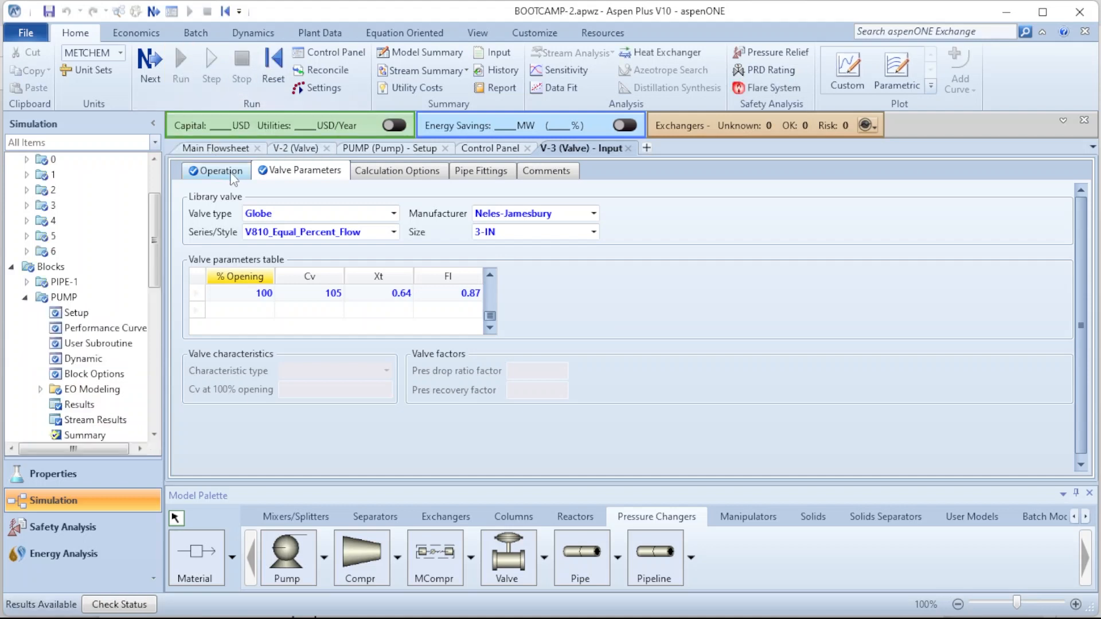
click(228, 150)
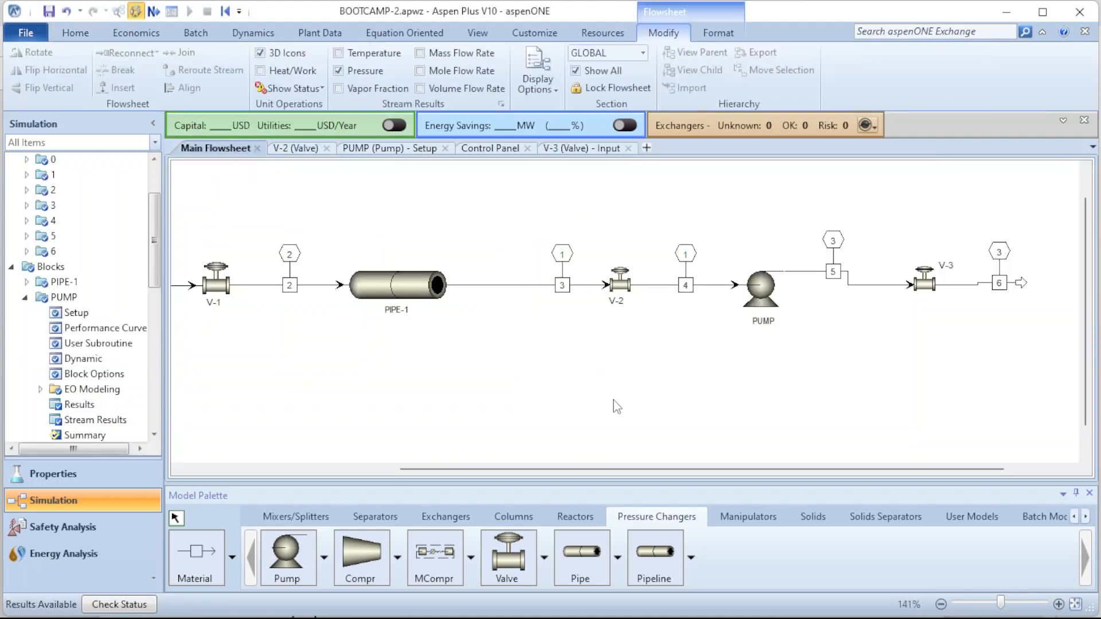
drag(715, 471, 887, 473)
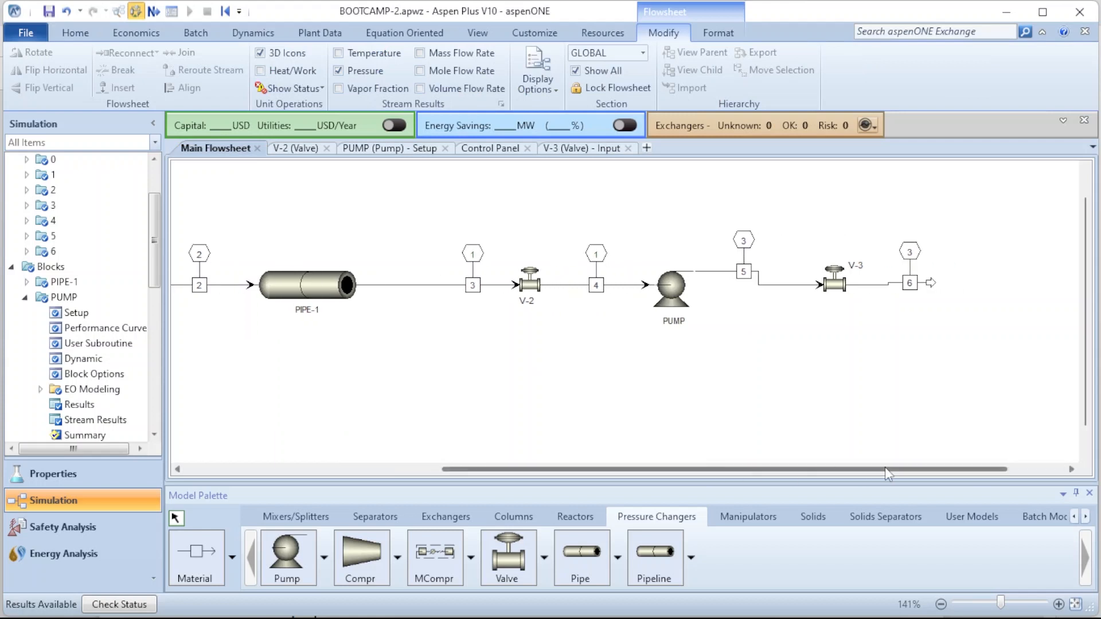
Switch to the Fluid handling Equipments PDF in the browser, check which equipment follows VALVE-3 in the diagram, and return to the BOOTCAMP-2 Aspen Plus file
mouse_move(531, 613)
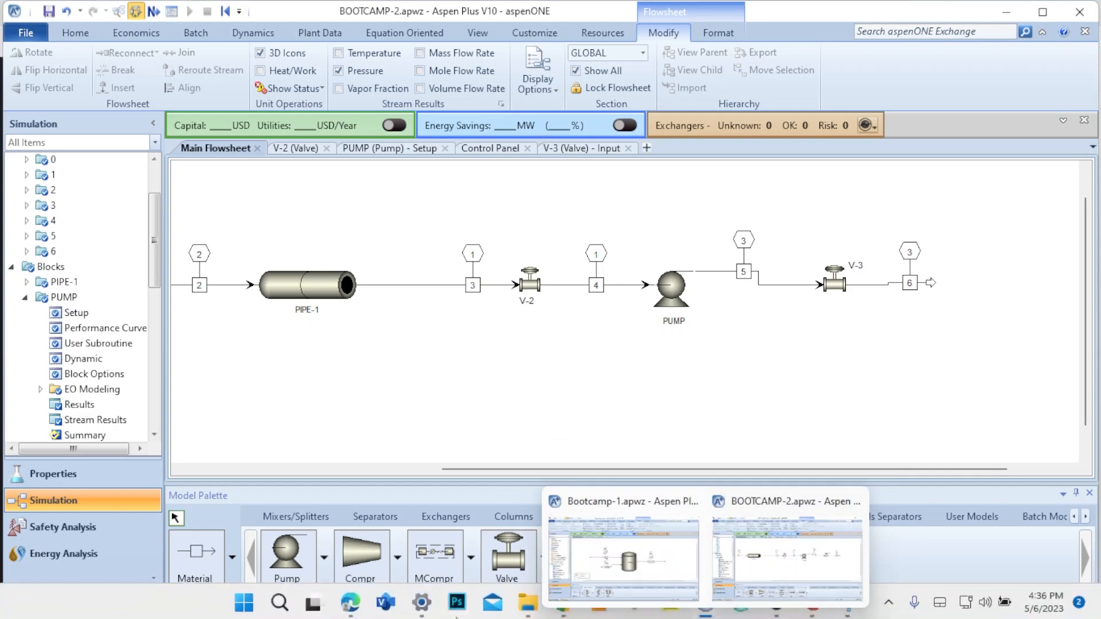
mouse_move(351, 601)
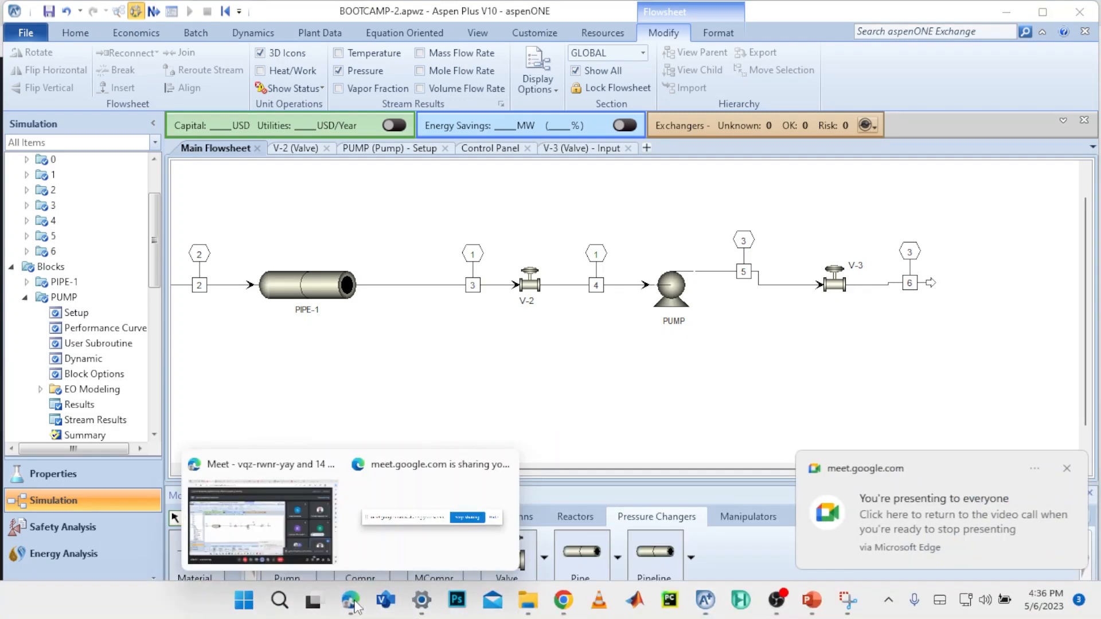
click(296, 523)
click(774, 13)
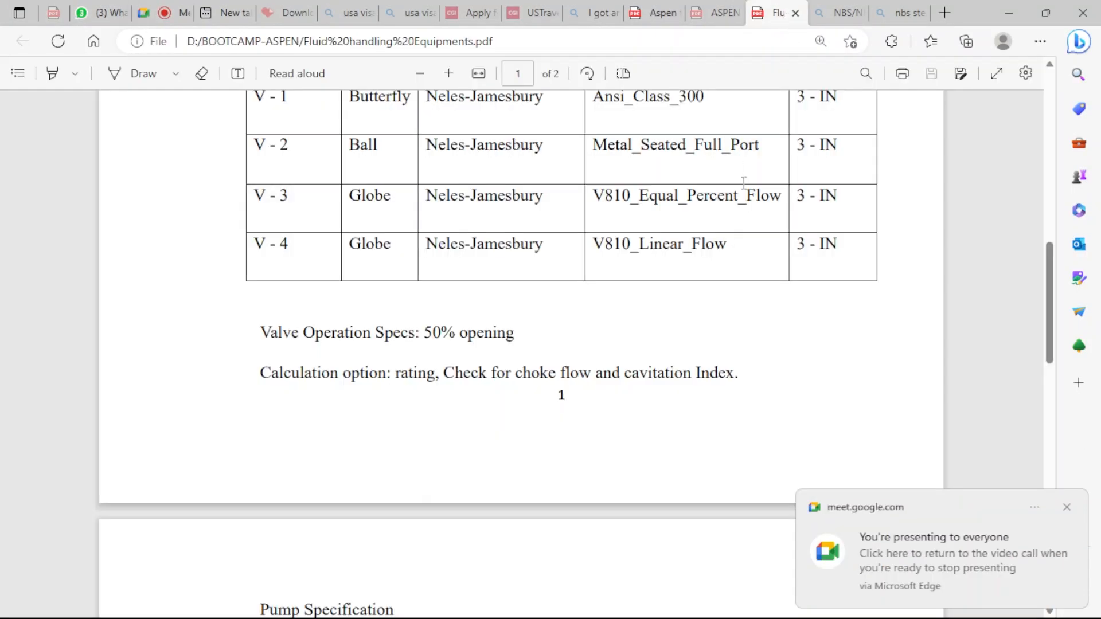
scroll(739, 344, down, 15)
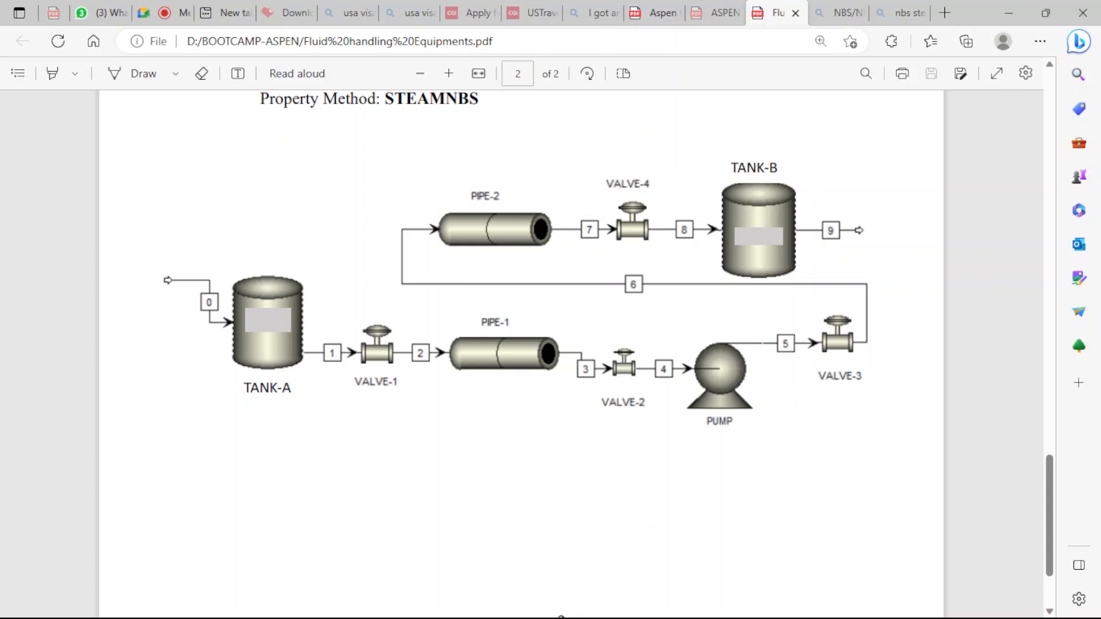
mouse_move(811, 608)
mouse_move(711, 600)
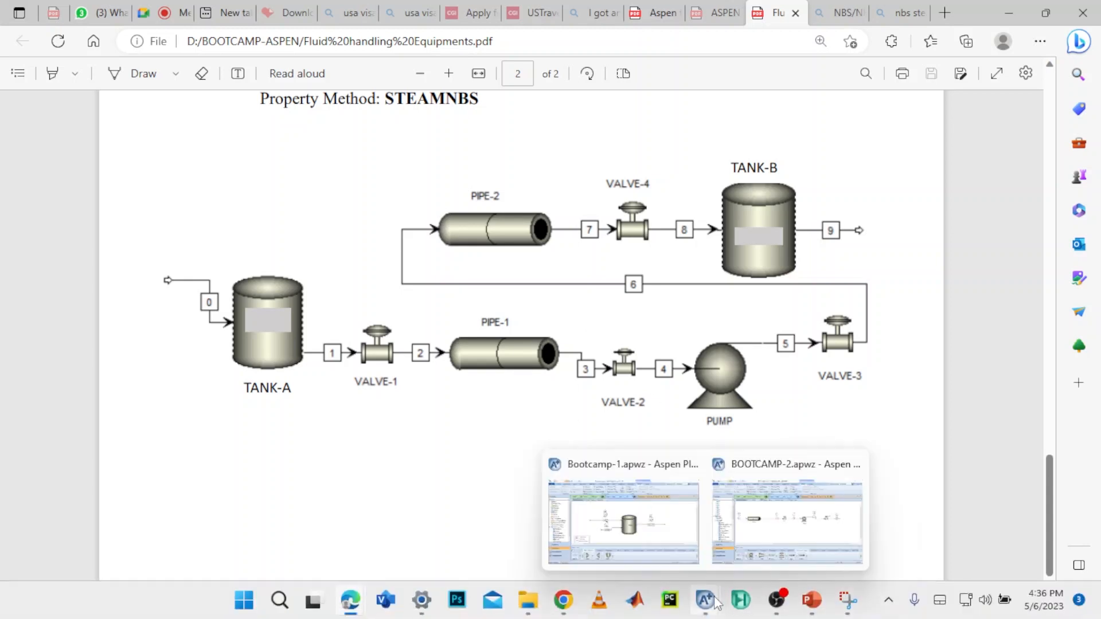
click(741, 470)
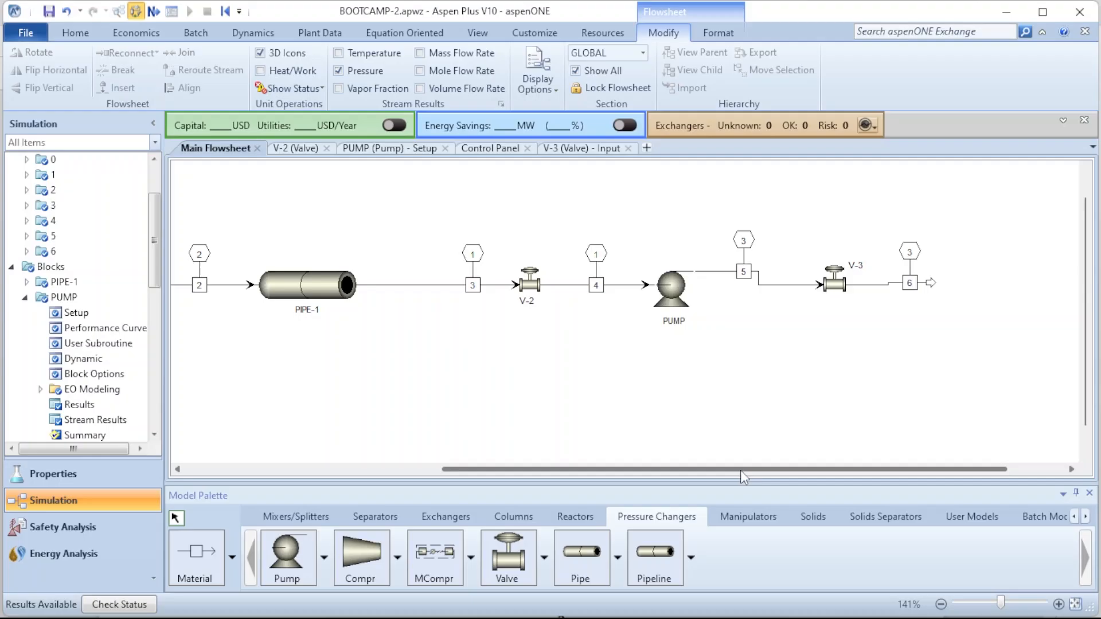
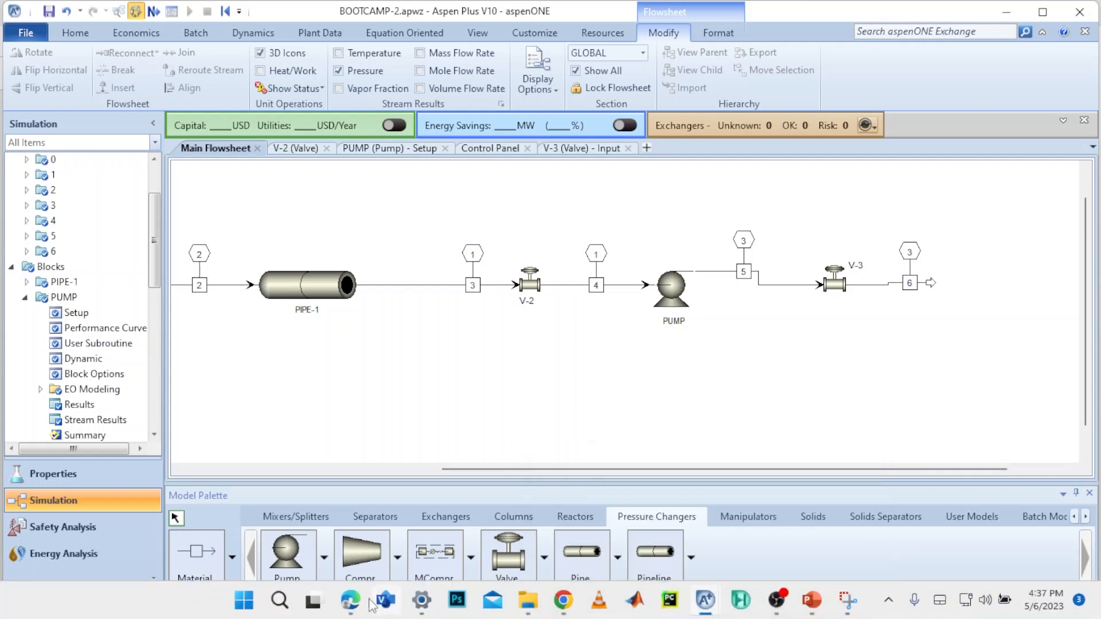
Switch to the browser to check the process diagram and the Google Meet call, and return to the BOOTCAMP-2 file in Aspen Plus
mouse_move(351, 602)
click(298, 525)
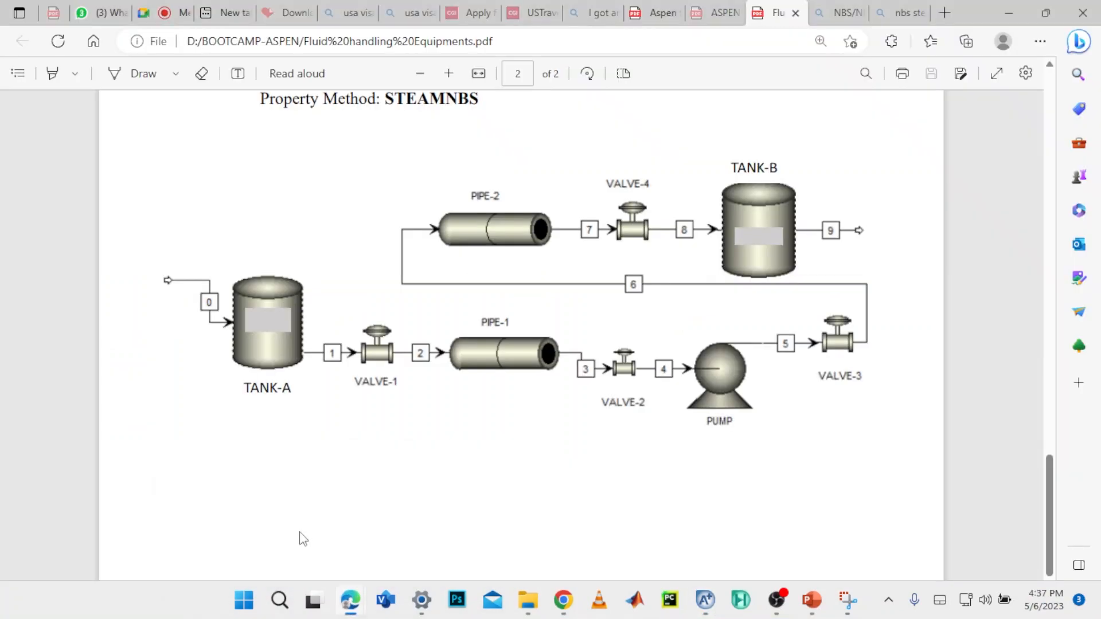
click(162, 12)
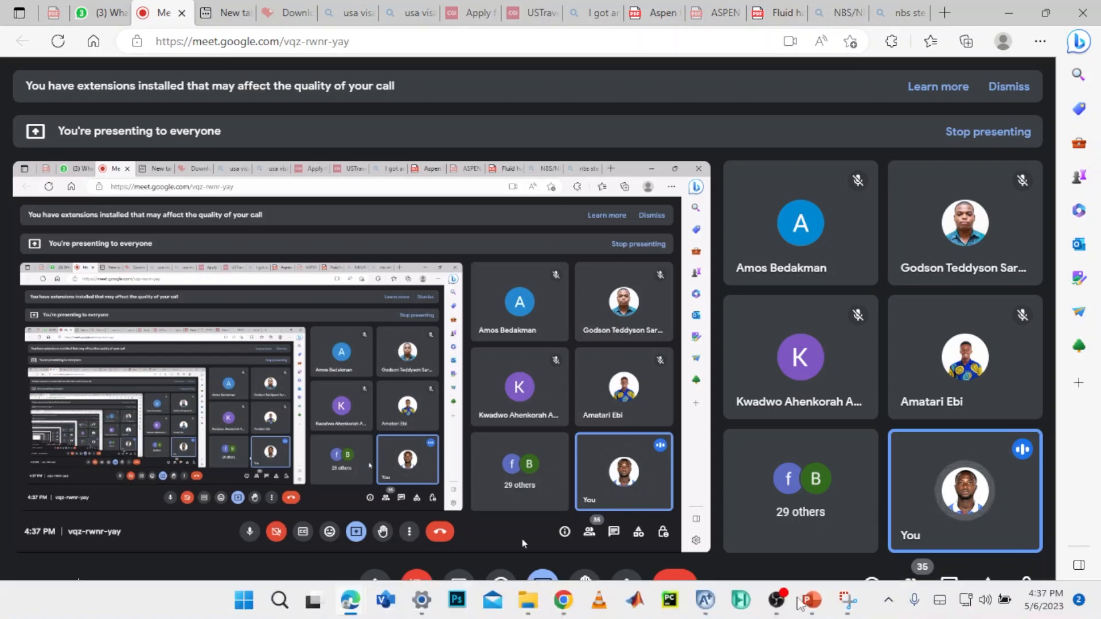
mouse_move(806, 582)
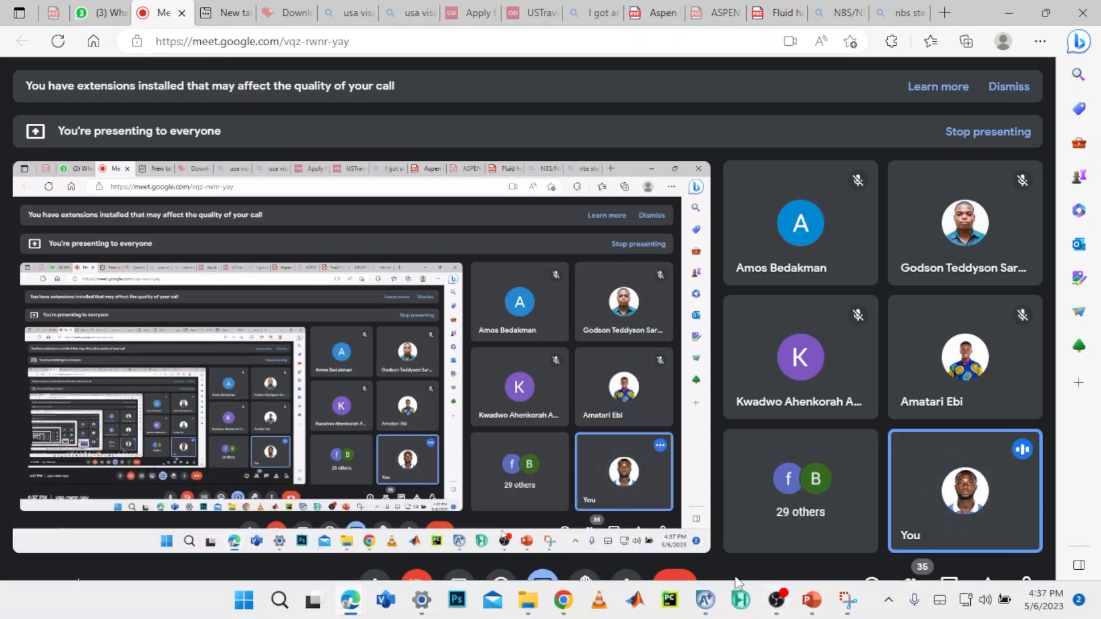
mouse_move(713, 605)
click(758, 538)
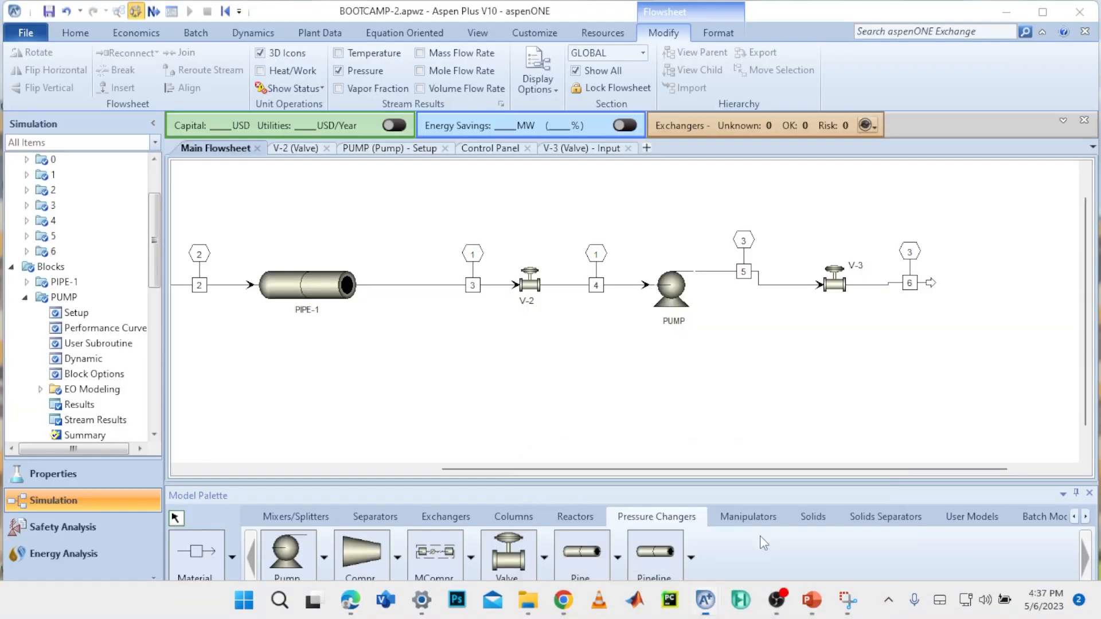
Place a Pipe block named PIPE-2 on the flowsheet above stream 6
click(581, 552)
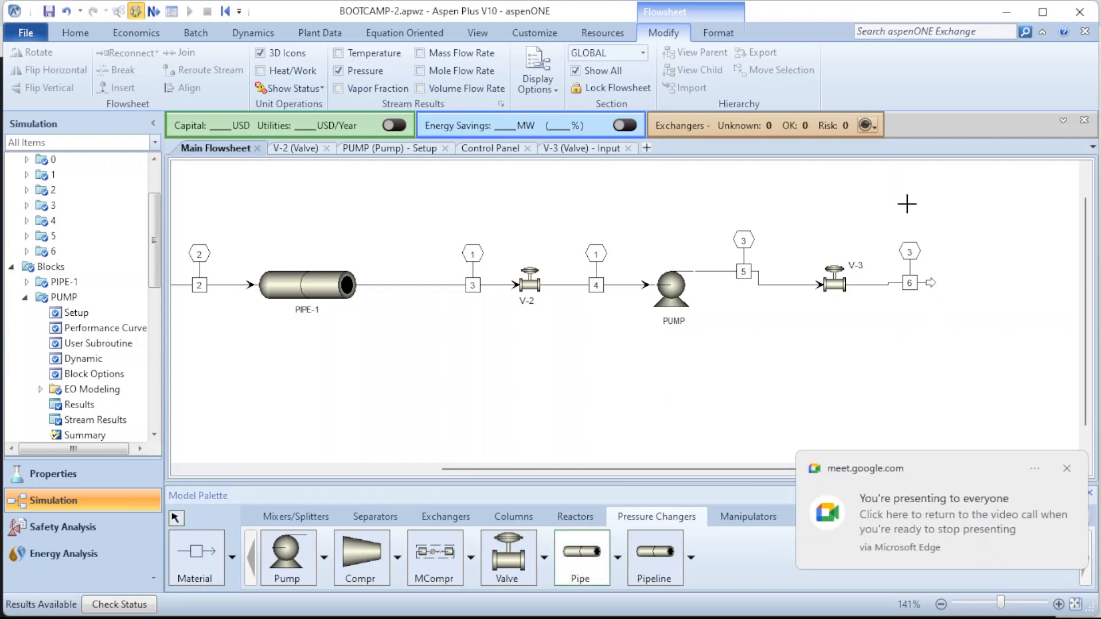
click(909, 210)
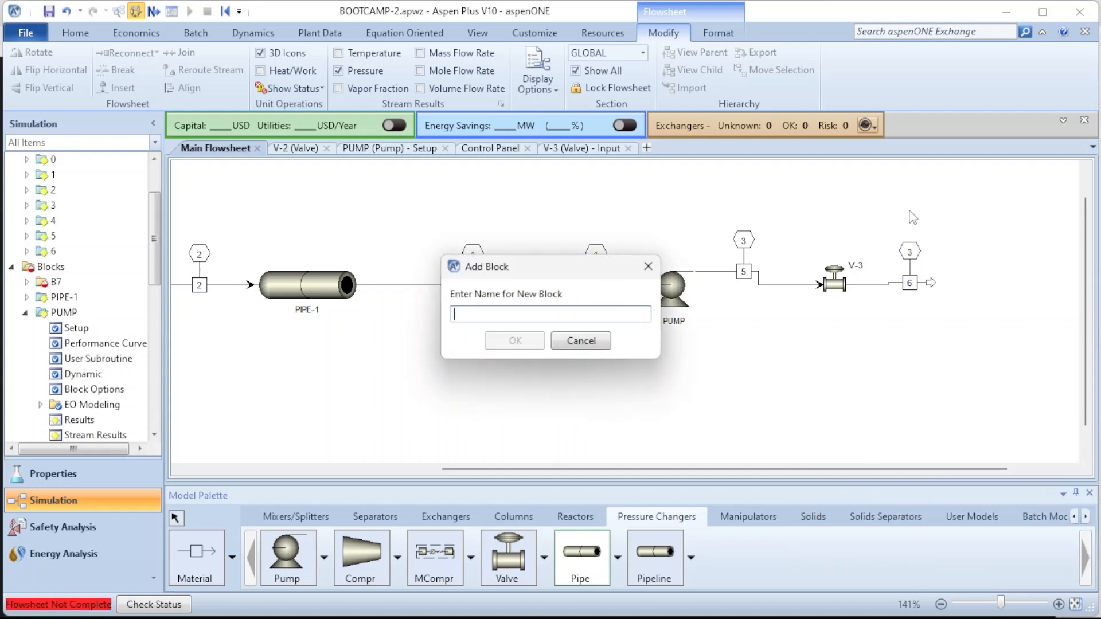
text(P)
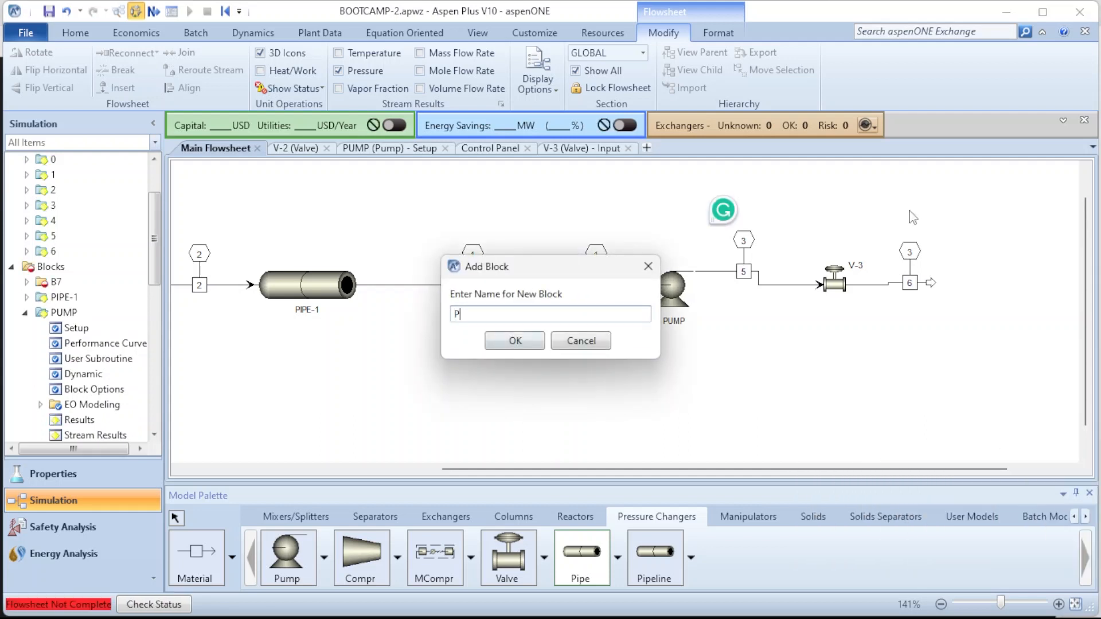
text(IPE-2)
key(Return)
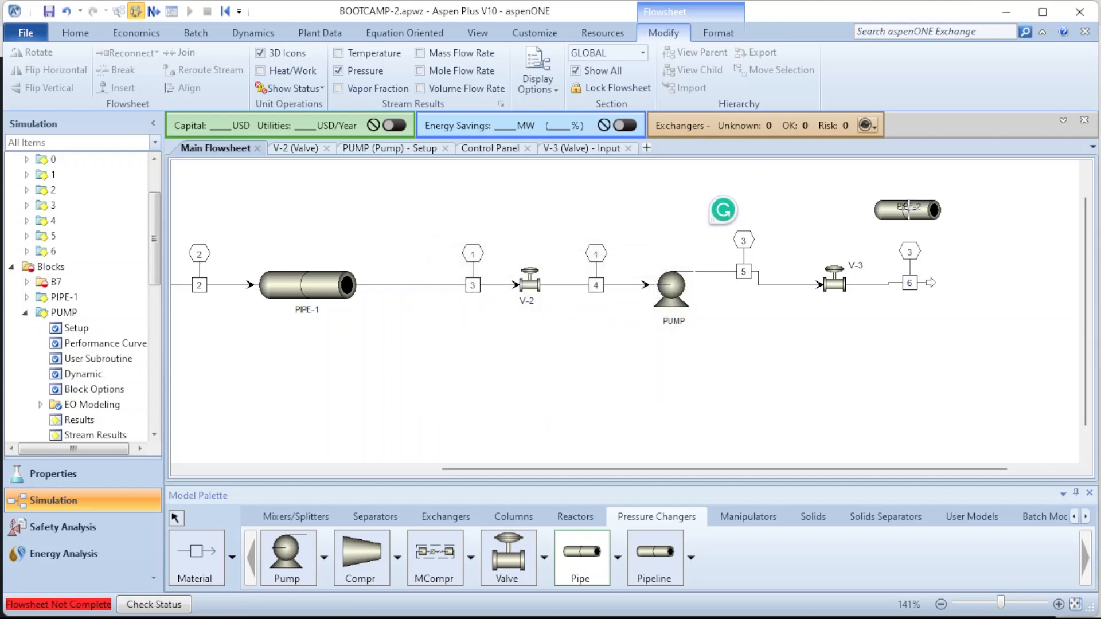
key(Escape)
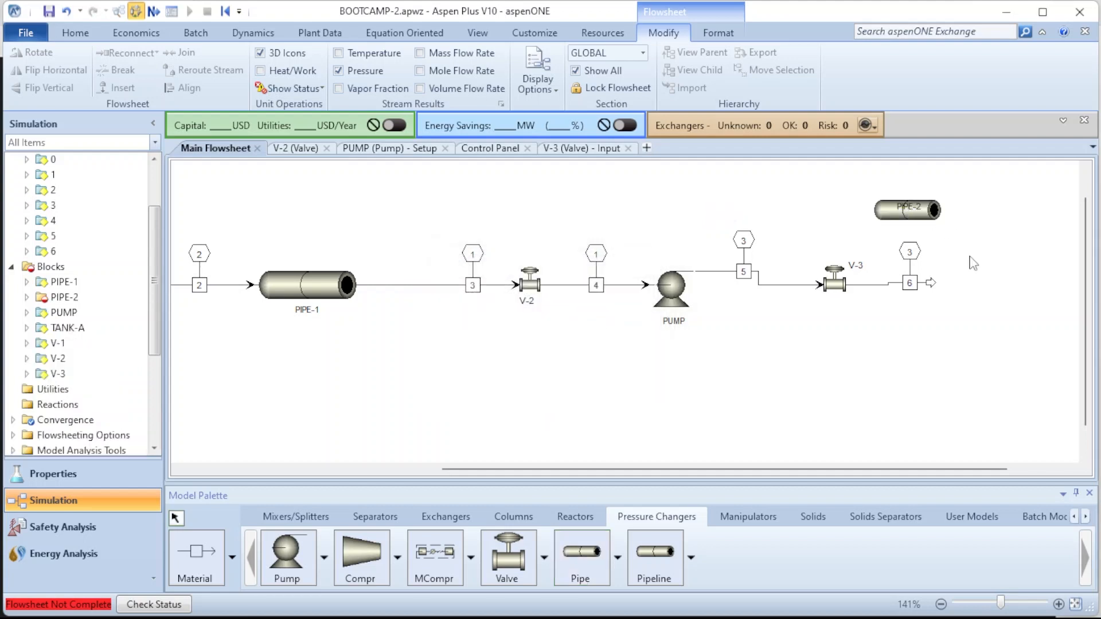
Connect the free end of stream 6 to the PIPE-2 inlet and add material stream 7 at its outlet
drag(935, 288, 870, 208)
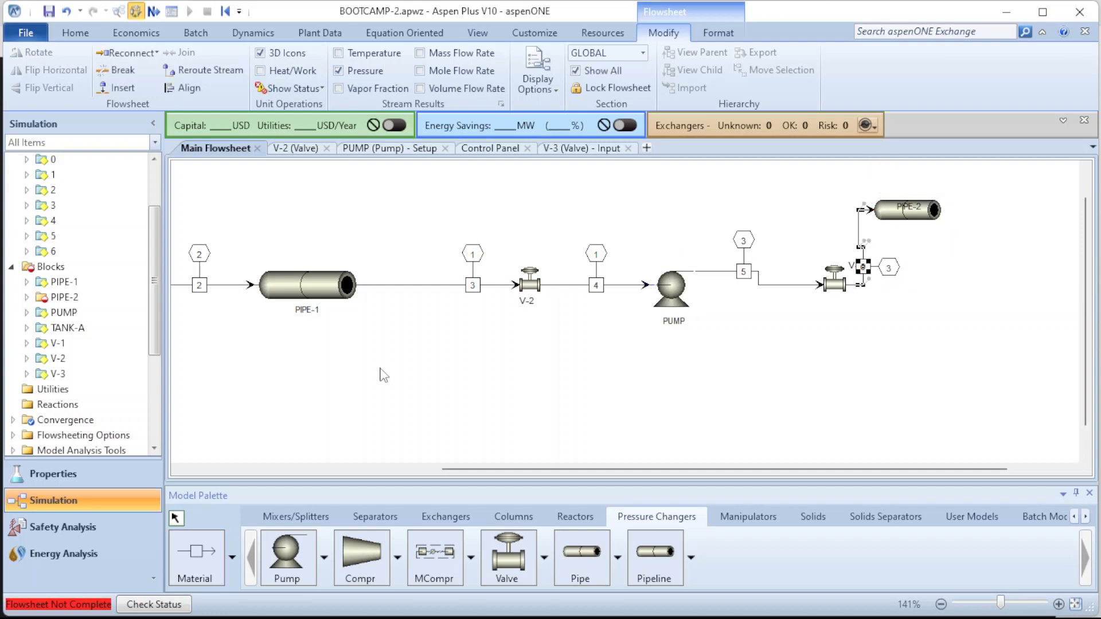
click(196, 556)
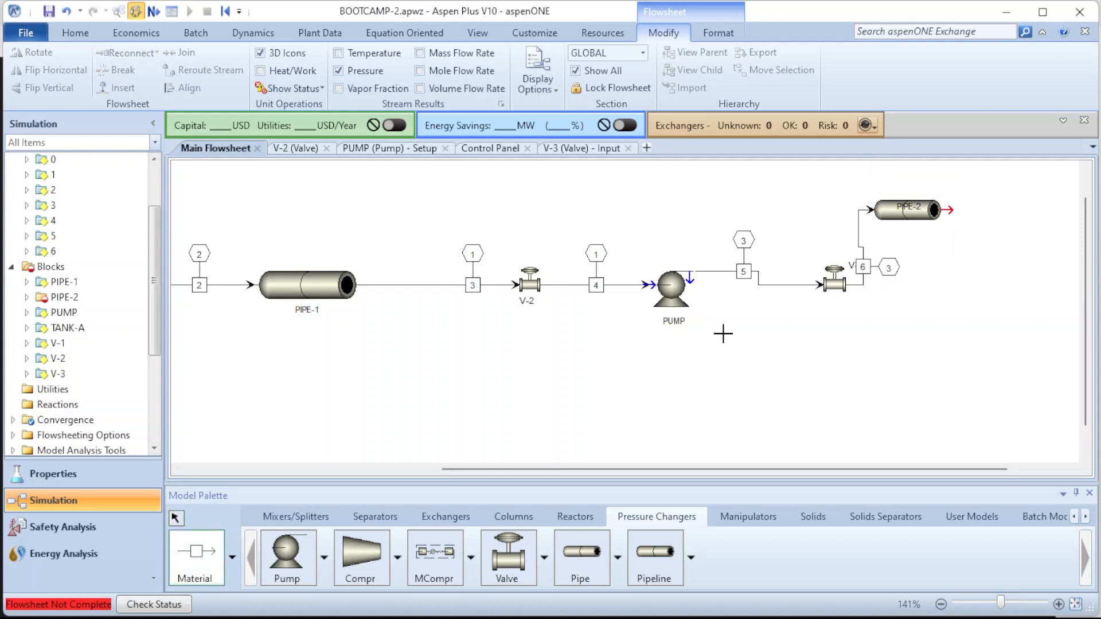
click(949, 209)
click(1018, 210)
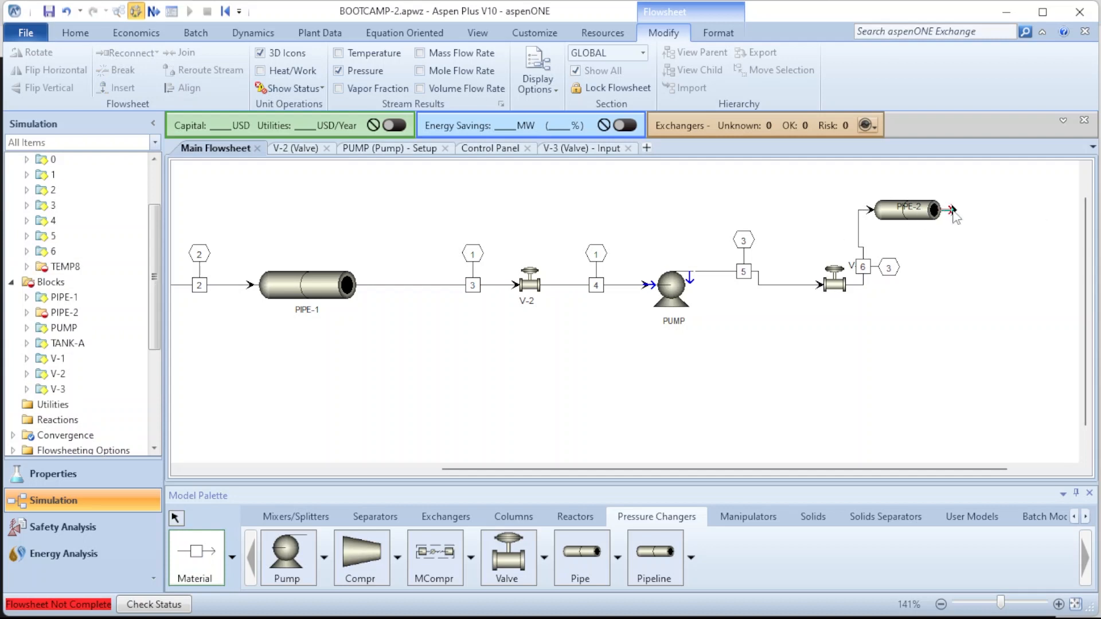
text(7)
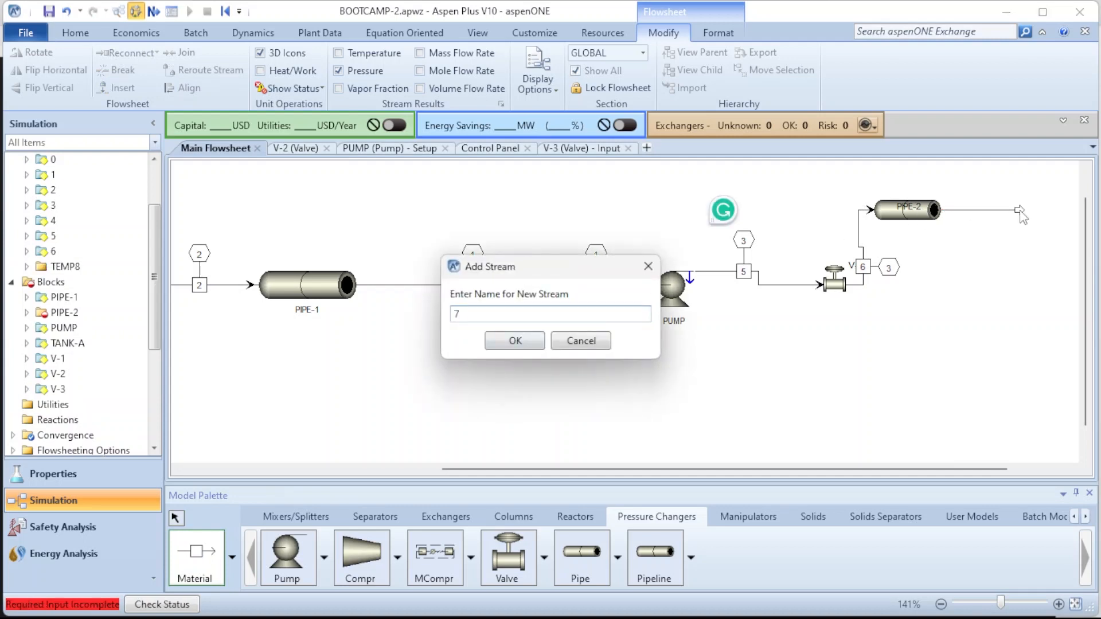
key(Return)
key(Escape)
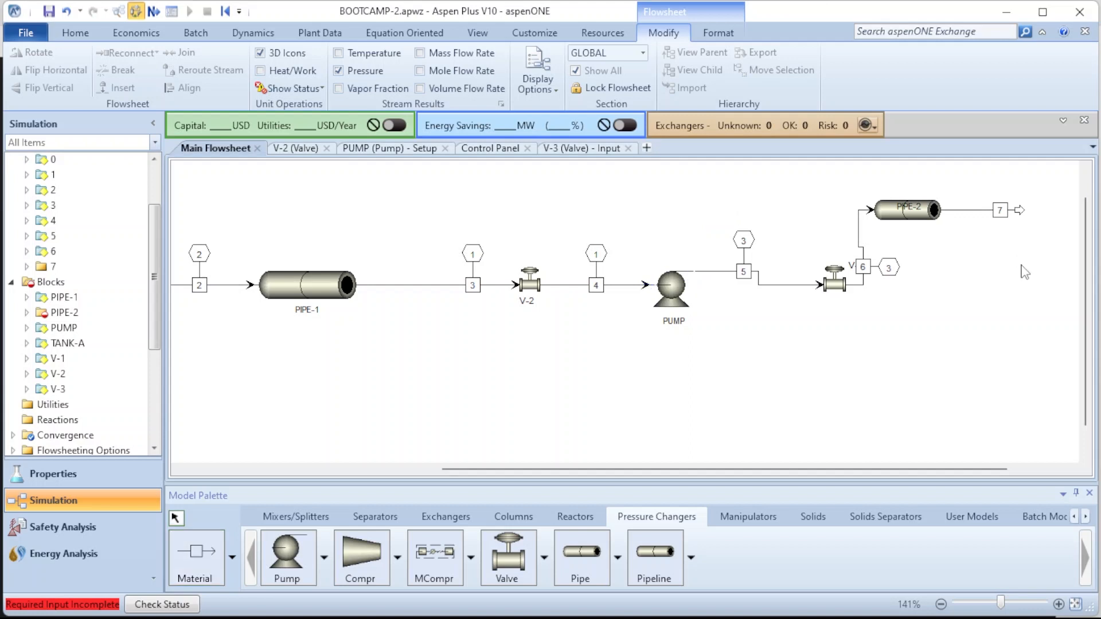
Move the PIPE-2 block farther downstream from V-3 and place the free end of stream 7 below its outlet
click(923, 217)
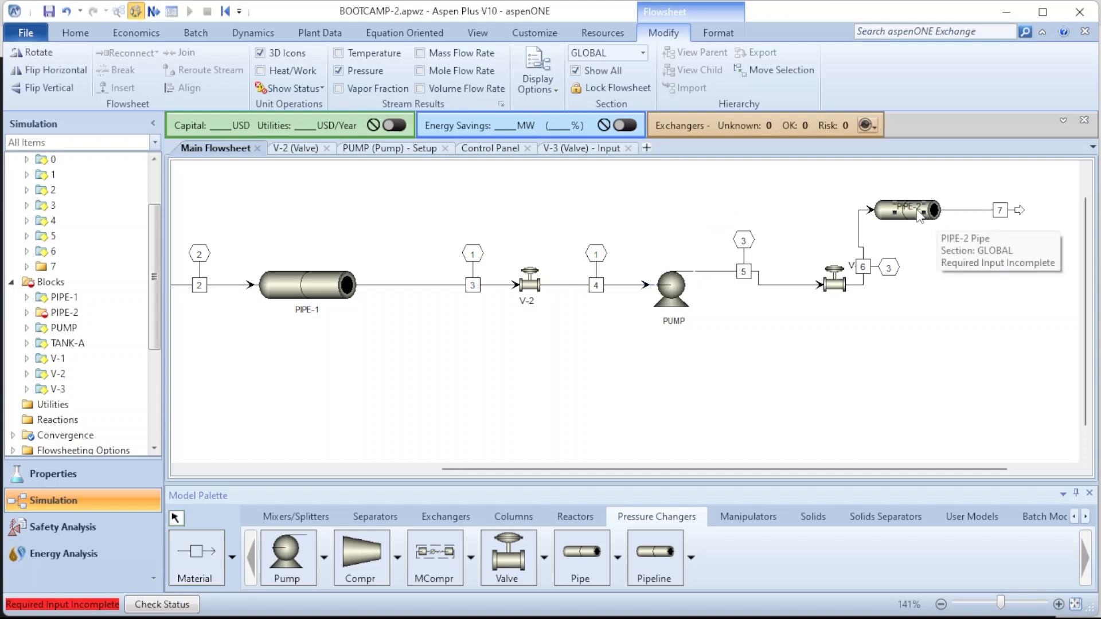
drag(915, 231, 1017, 225)
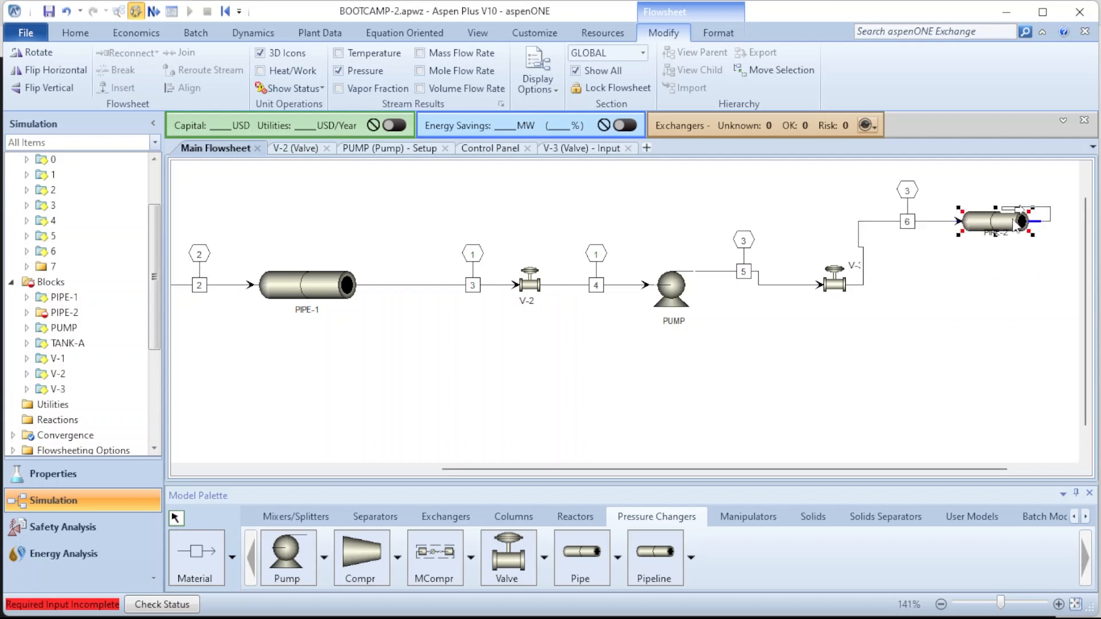
click(1018, 209)
drag(1058, 213, 1050, 277)
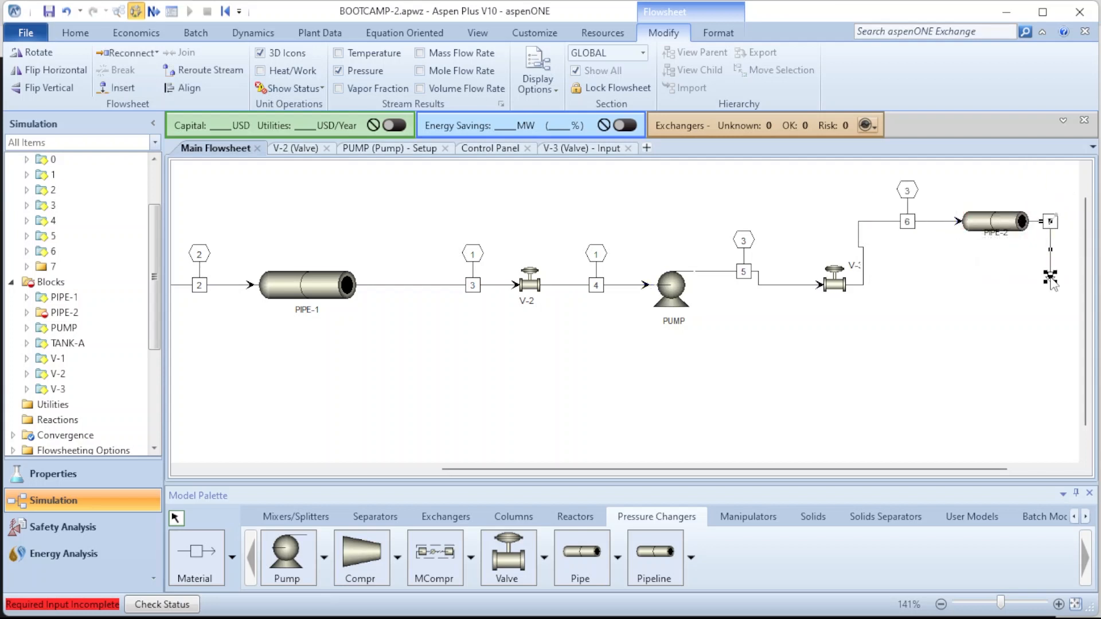
Align all blocks and streams on the flowsheet
key(ctrl+a)
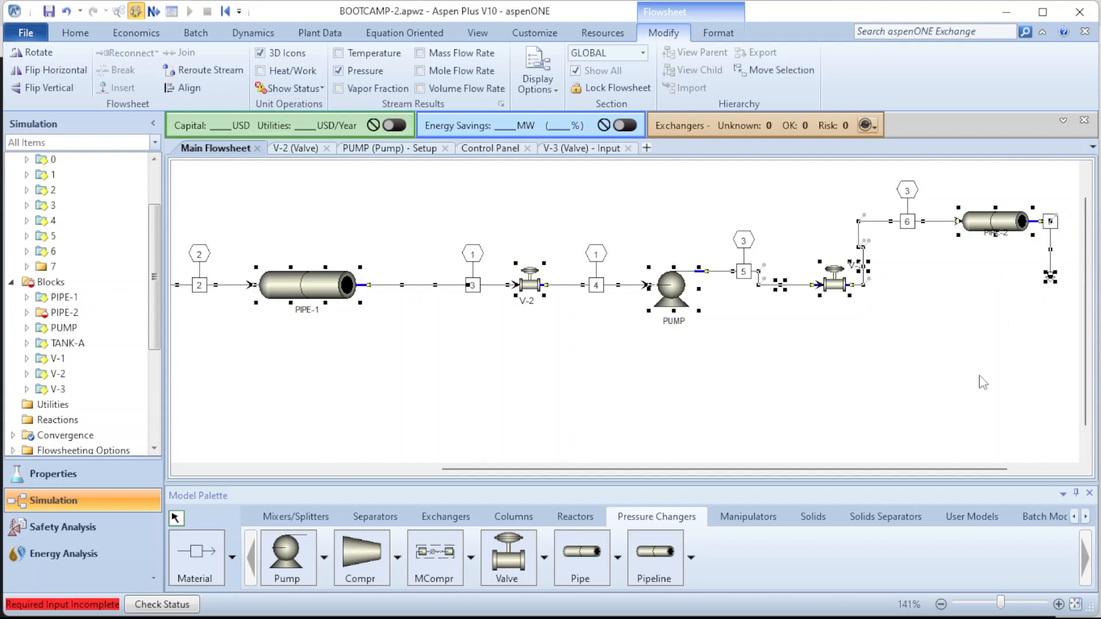
click(183, 88)
click(893, 412)
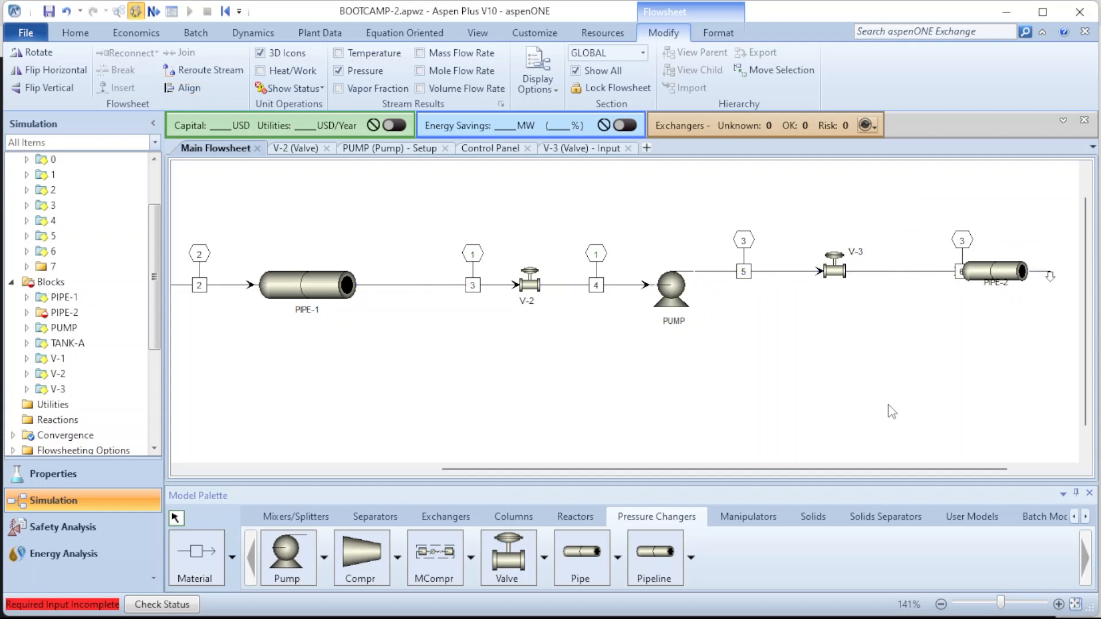
Place the stream 6 label between V-3 and PIPE-2, and move the PIPE-2 label below its block
click(961, 275)
drag(898, 275, 898, 273)
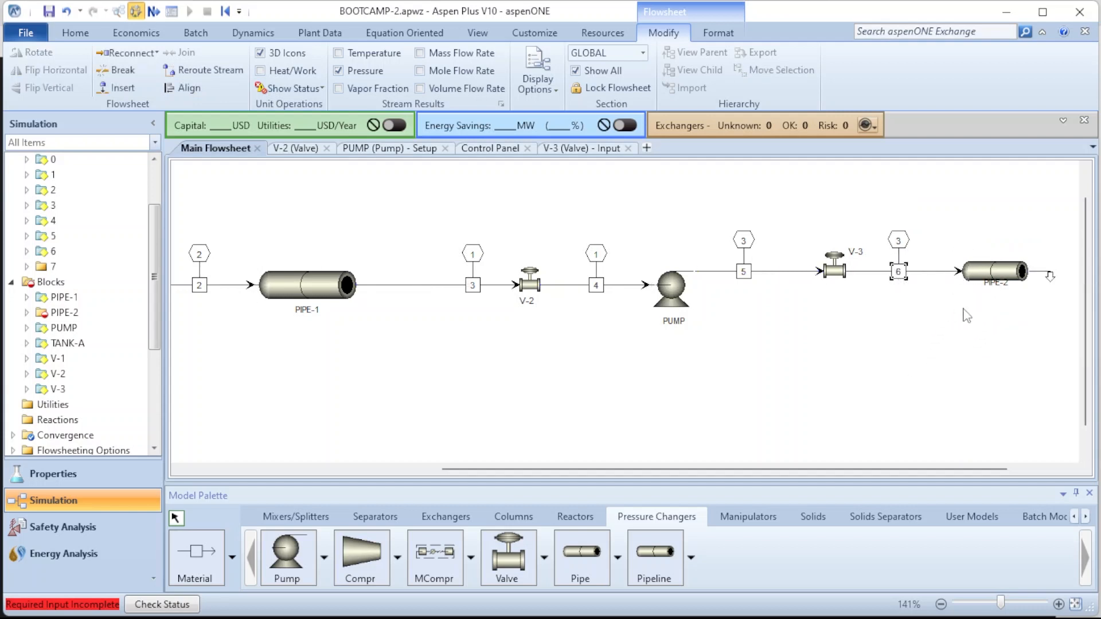
drag(1000, 291, 999, 315)
Extend the free end of stream 7 outward from PIPE-2 and bring the PIPE-2 label closer beneath its block
double_click(1050, 278)
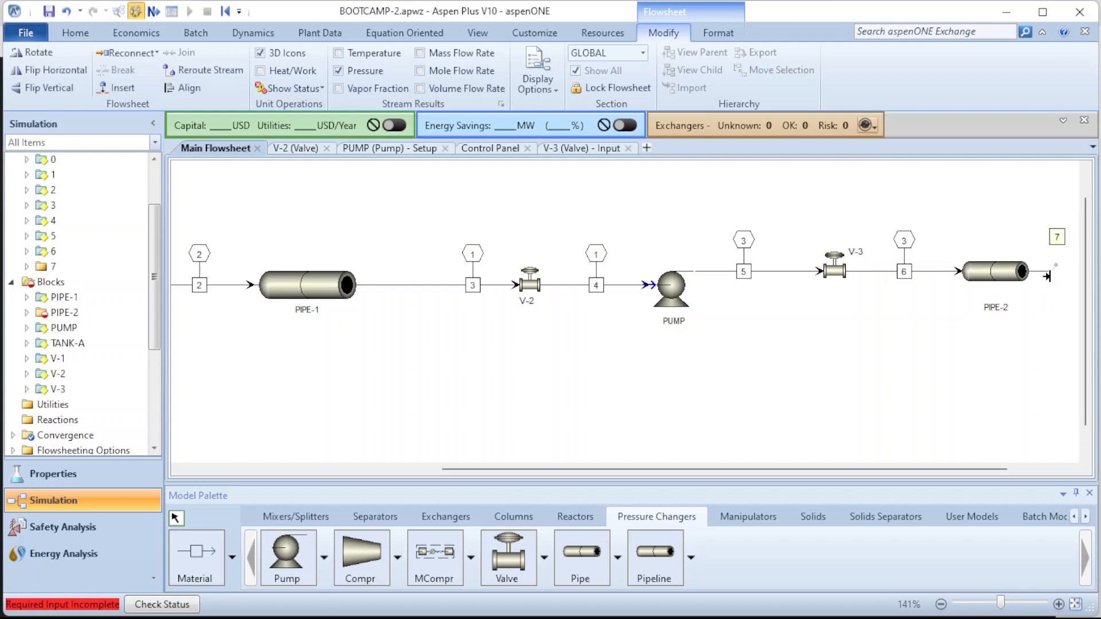
click(1069, 268)
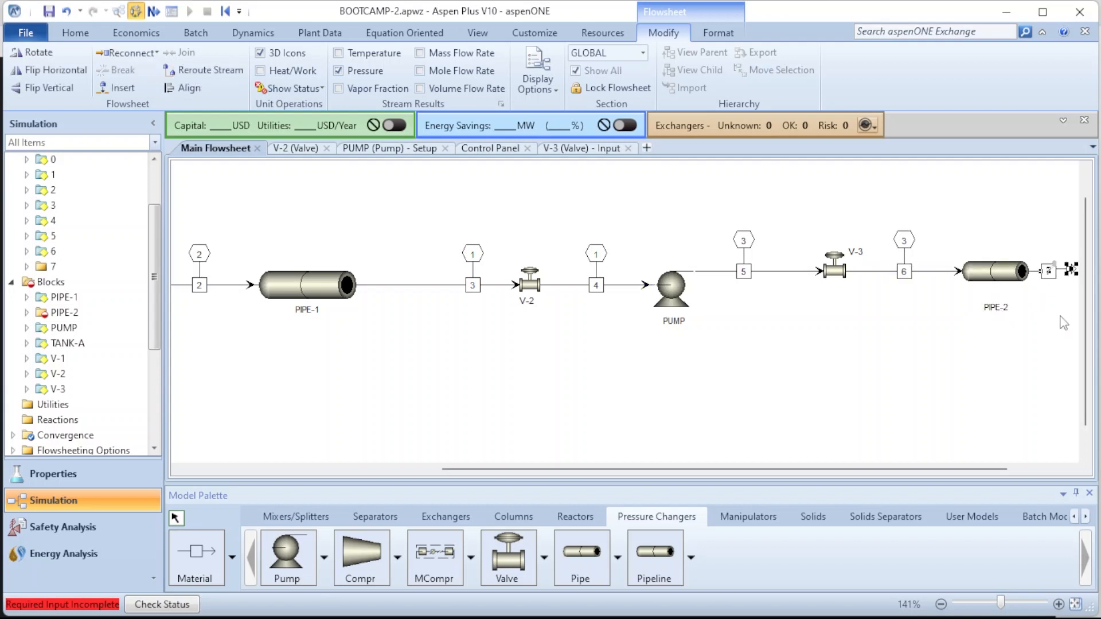
drag(935, 474, 974, 474)
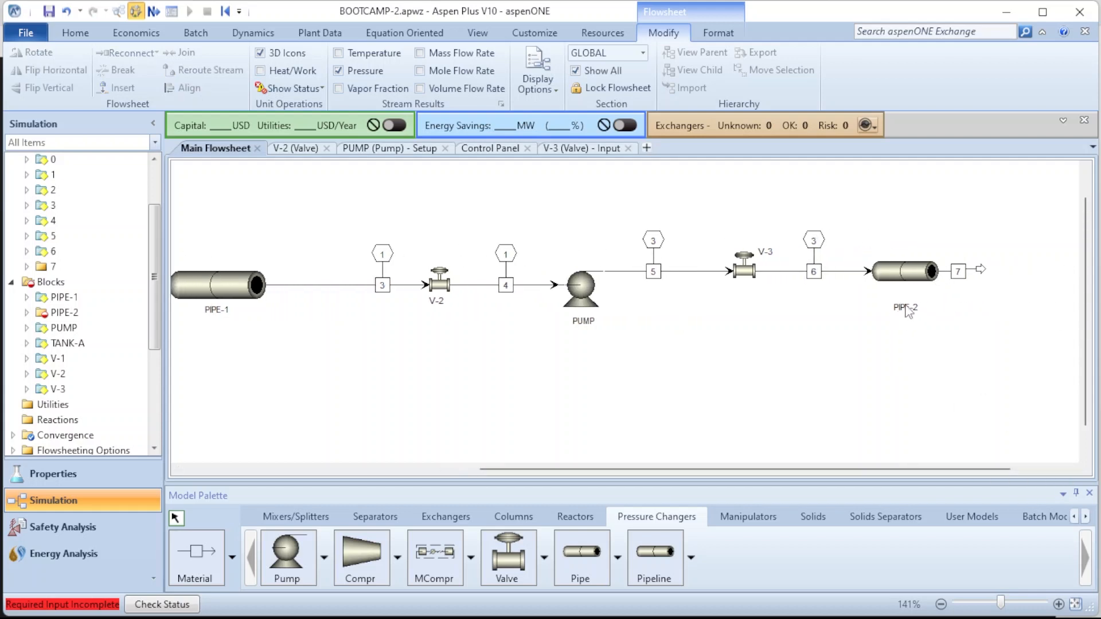
drag(907, 311, 906, 295)
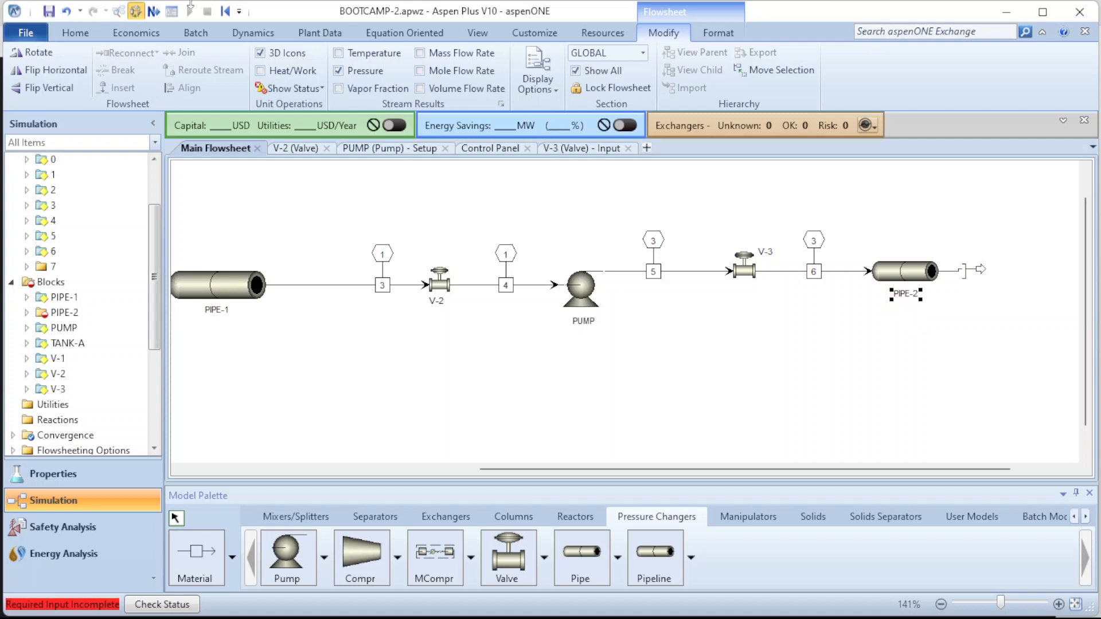
Set PIPE-2 to a 1000 meter length using pipe schedules with STAINLESS material, and make its thermal specification Adiabatic (zero duty)
click(153, 11)
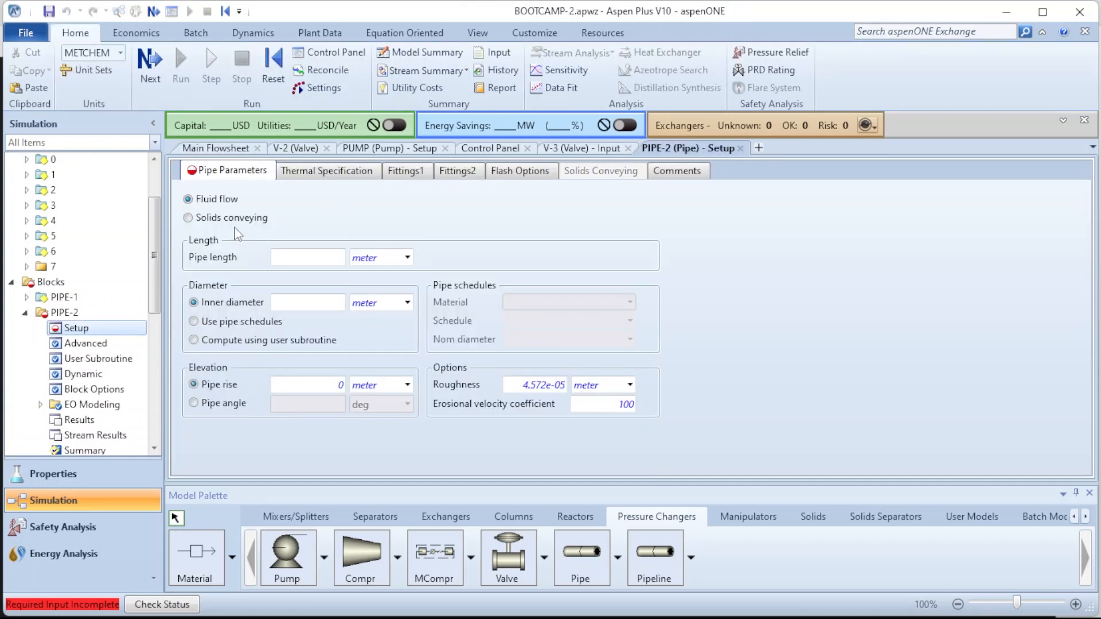
click(324, 261)
key(Return)
click(193, 321)
click(630, 302)
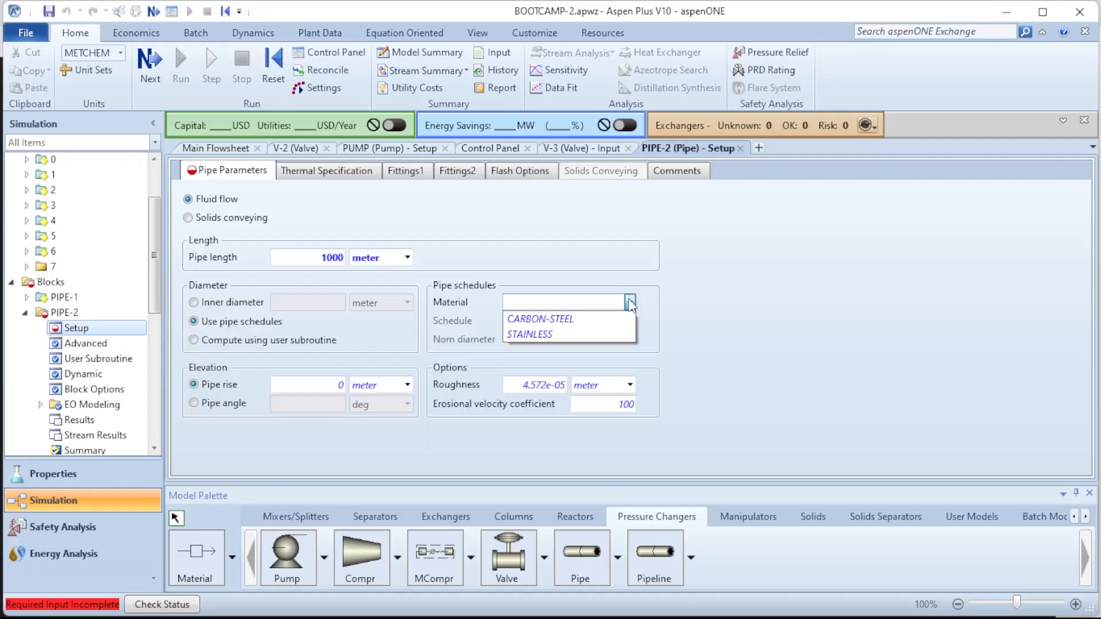
click(557, 337)
click(343, 176)
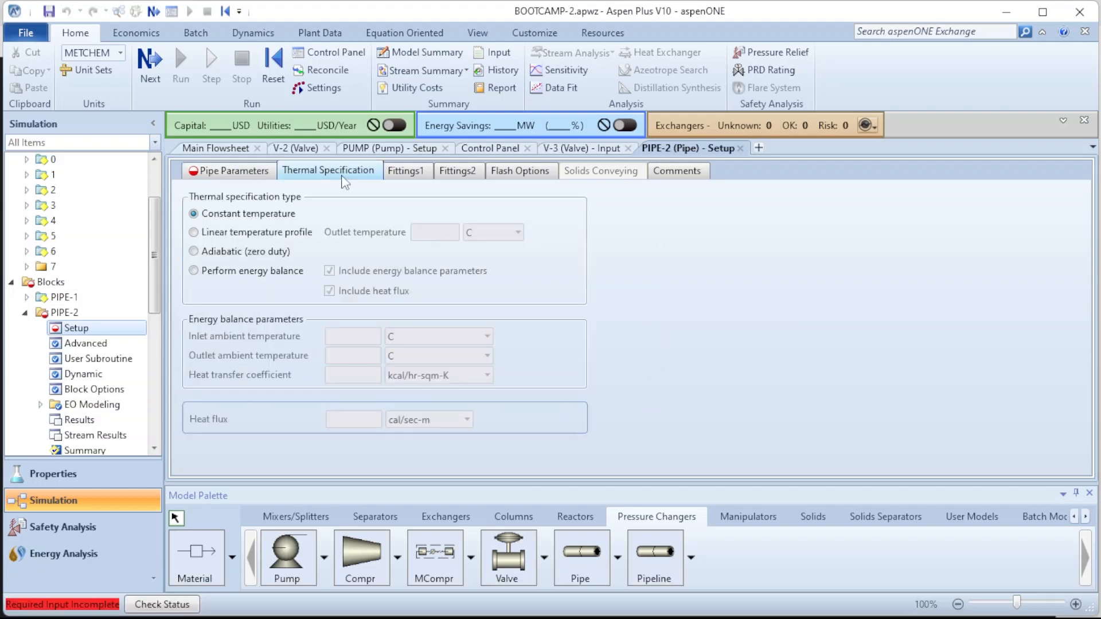
click(232, 254)
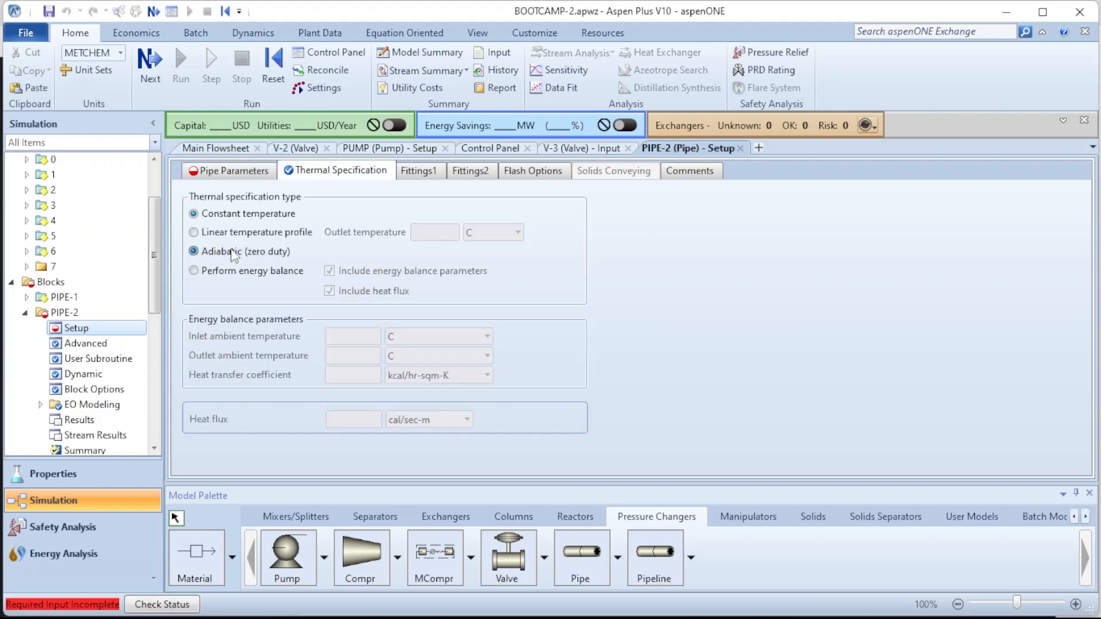
Specify PIPE-2 fittings as 2 gate valves, 1 butterfly valve, 6 large 90 deg. elbows and 10 straight tees with Screwed connections
click(418, 173)
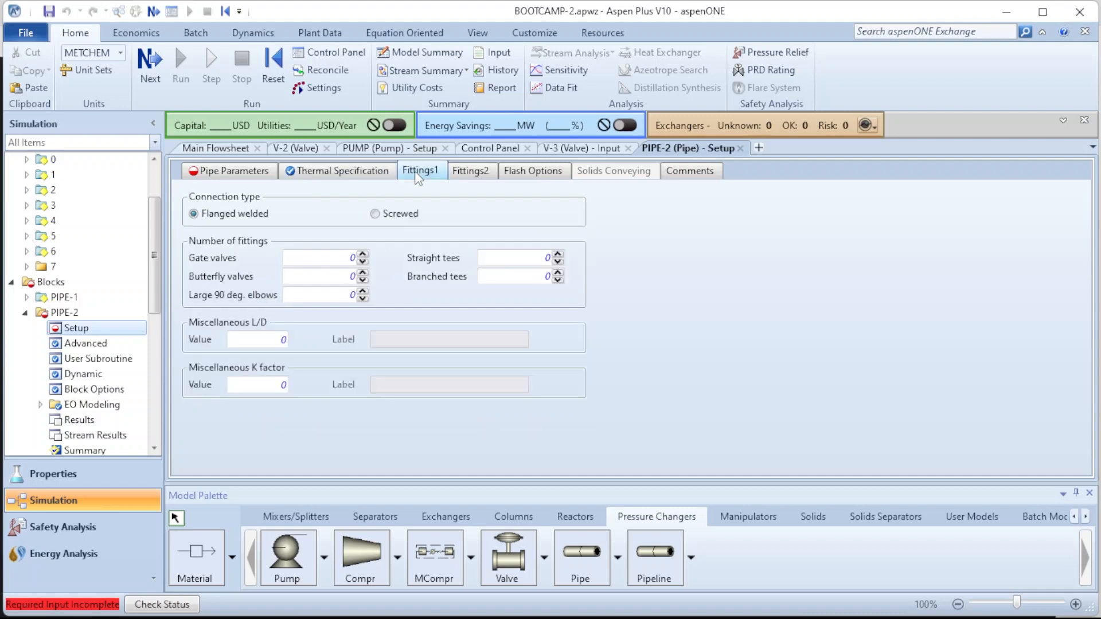
click(348, 260)
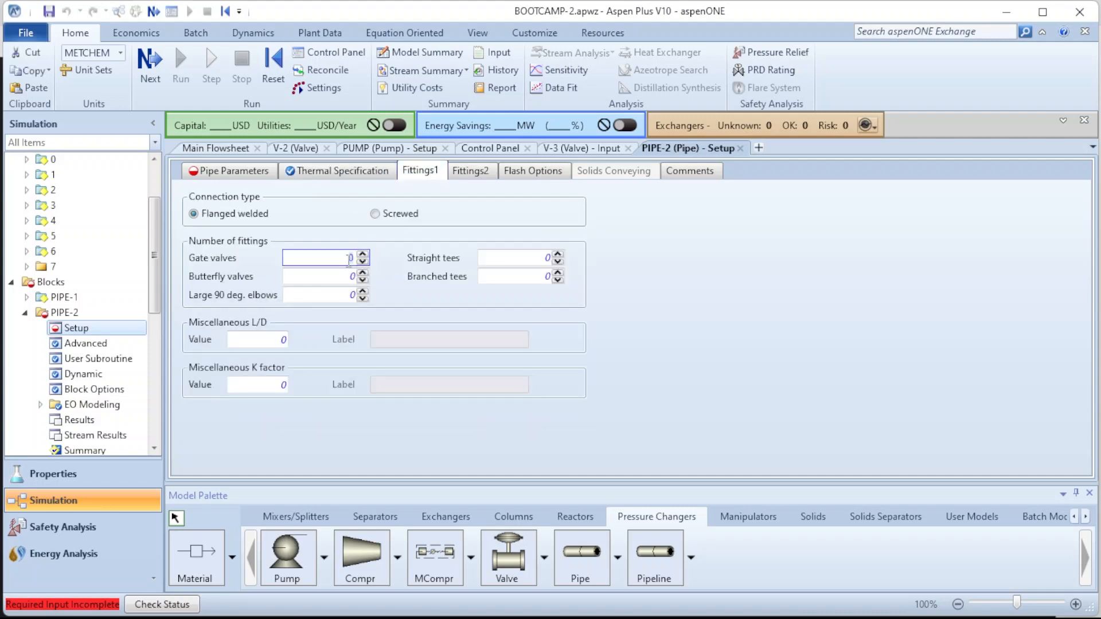
text(2)
click(351, 277)
text(1)
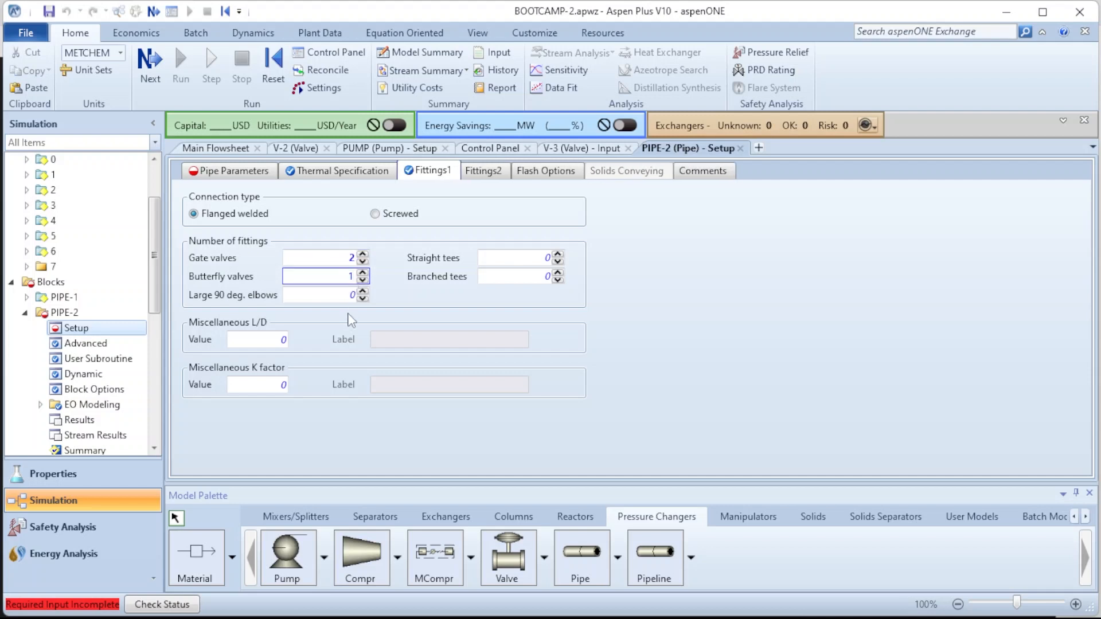
click(351, 295)
text(6)
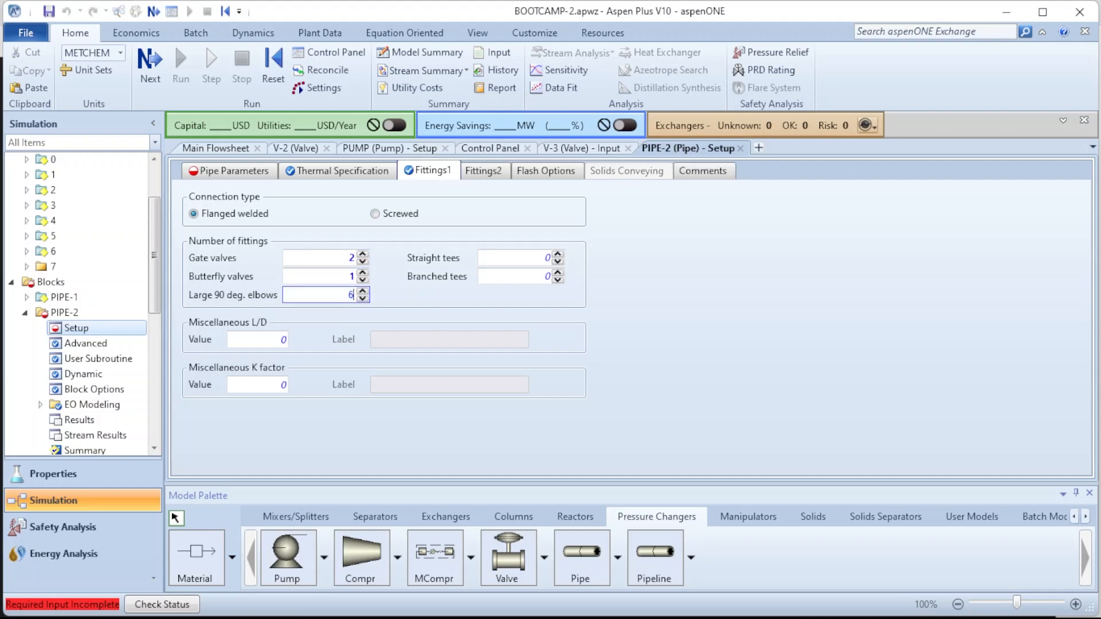
click(533, 259)
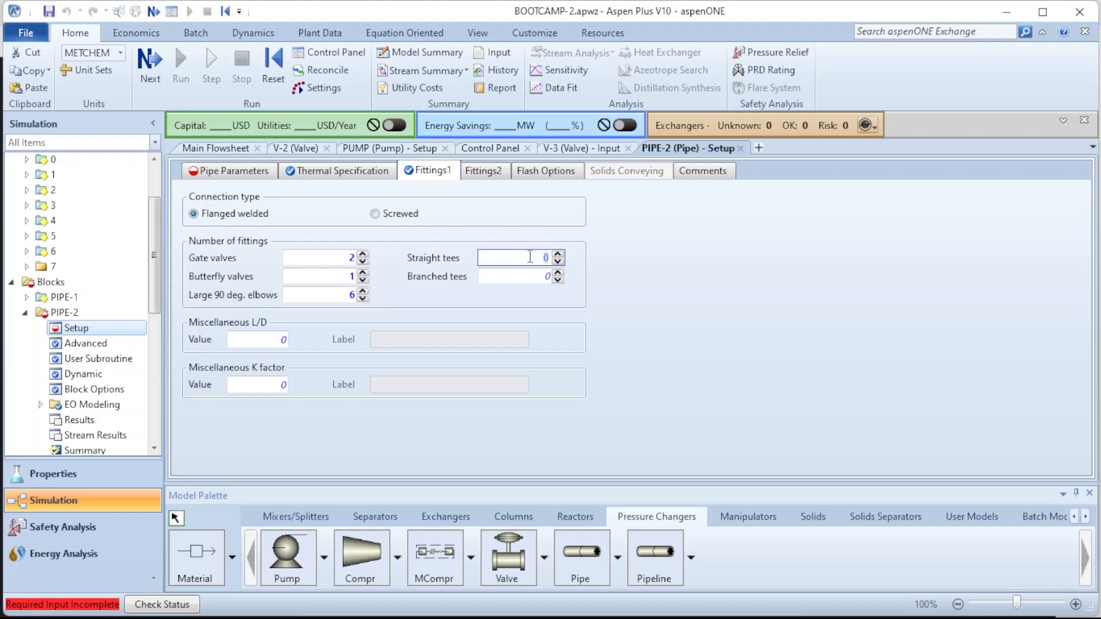
text(10)
click(703, 265)
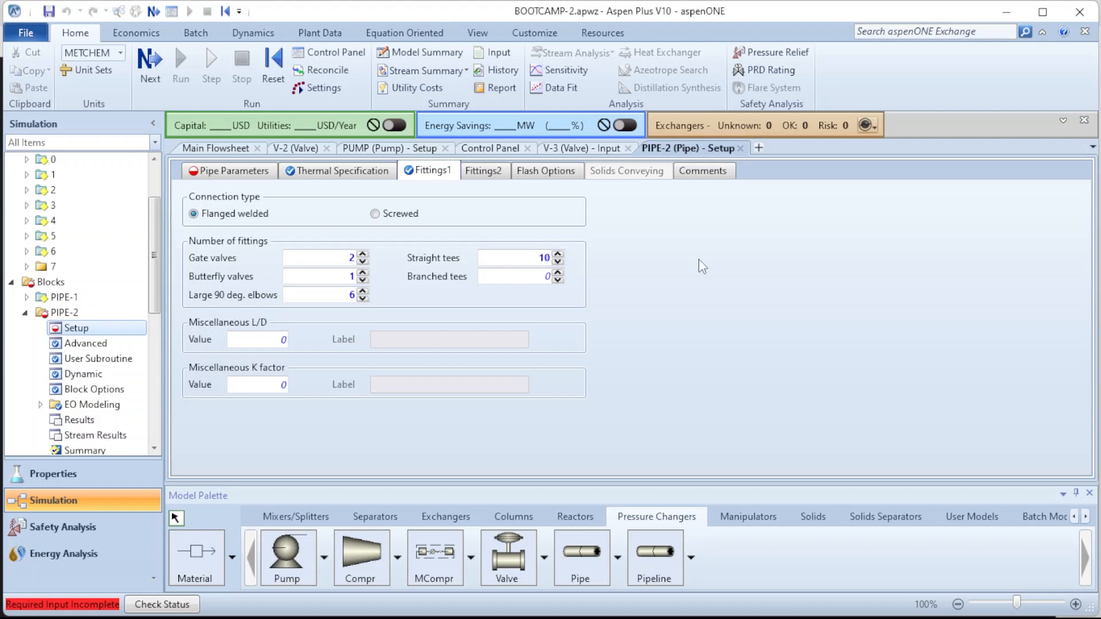
click(374, 215)
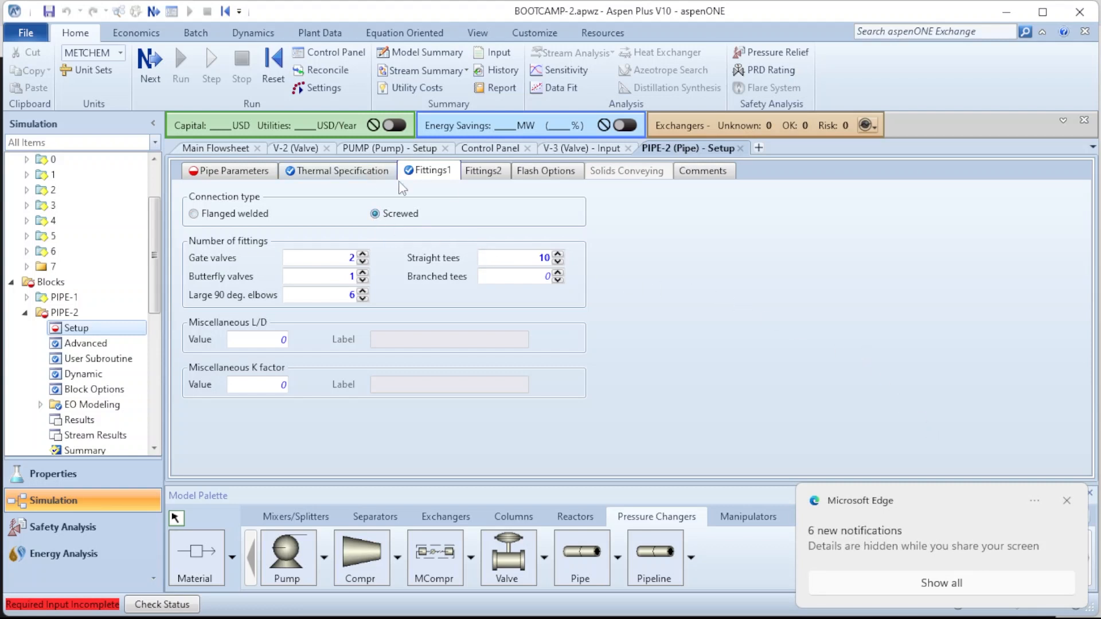
Set the PIPE-2 pipe schedule to 40S with a nominal diameter of 2.5-IN
click(549, 171)
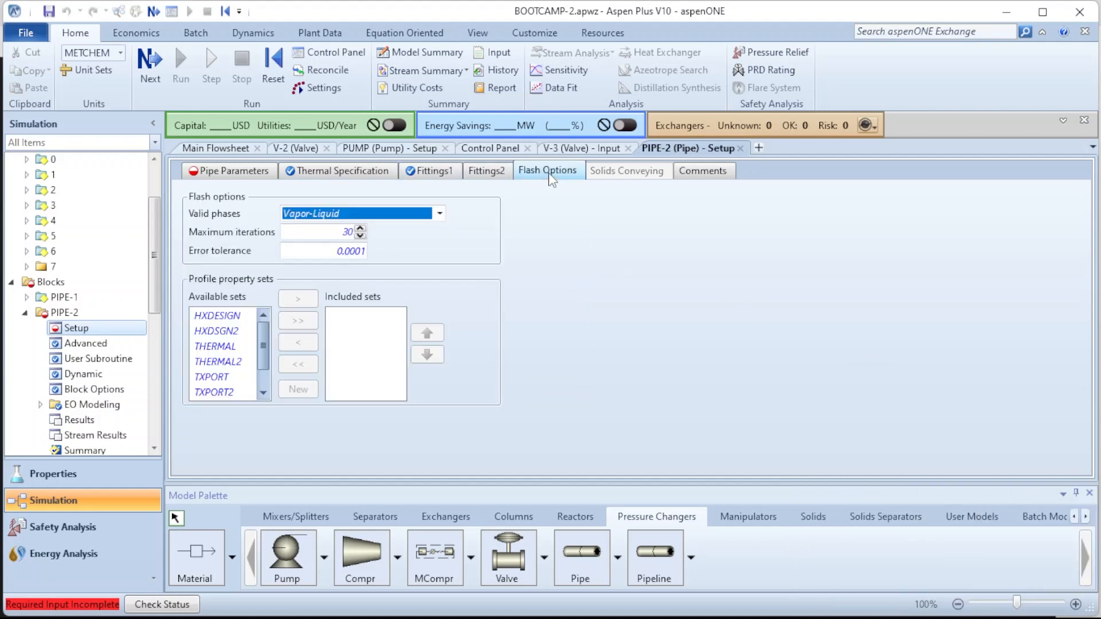
click(228, 171)
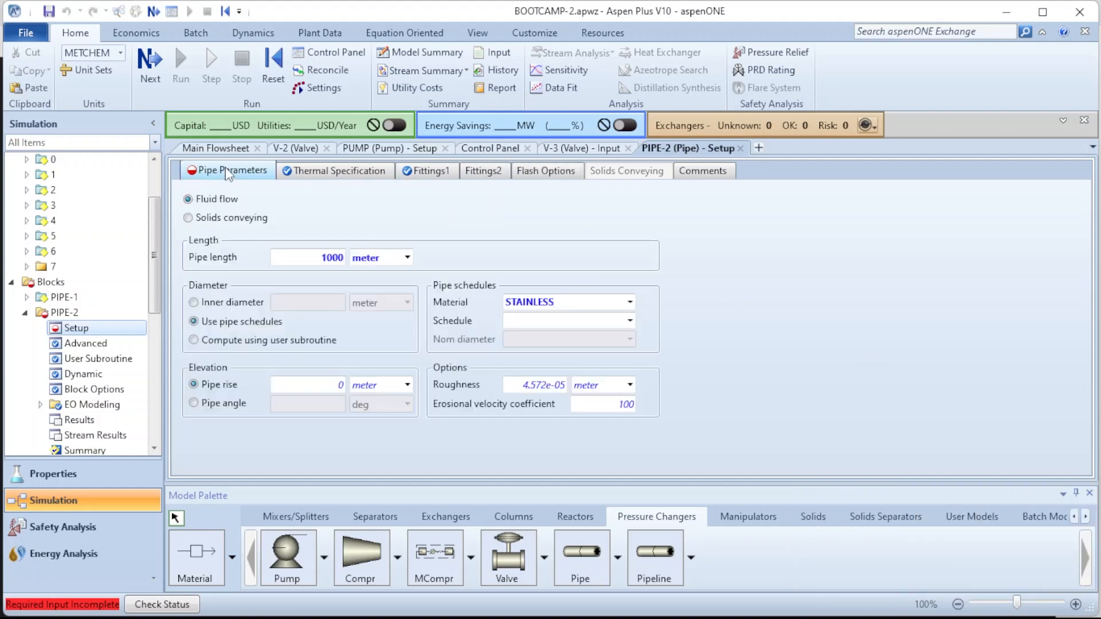
click(629, 321)
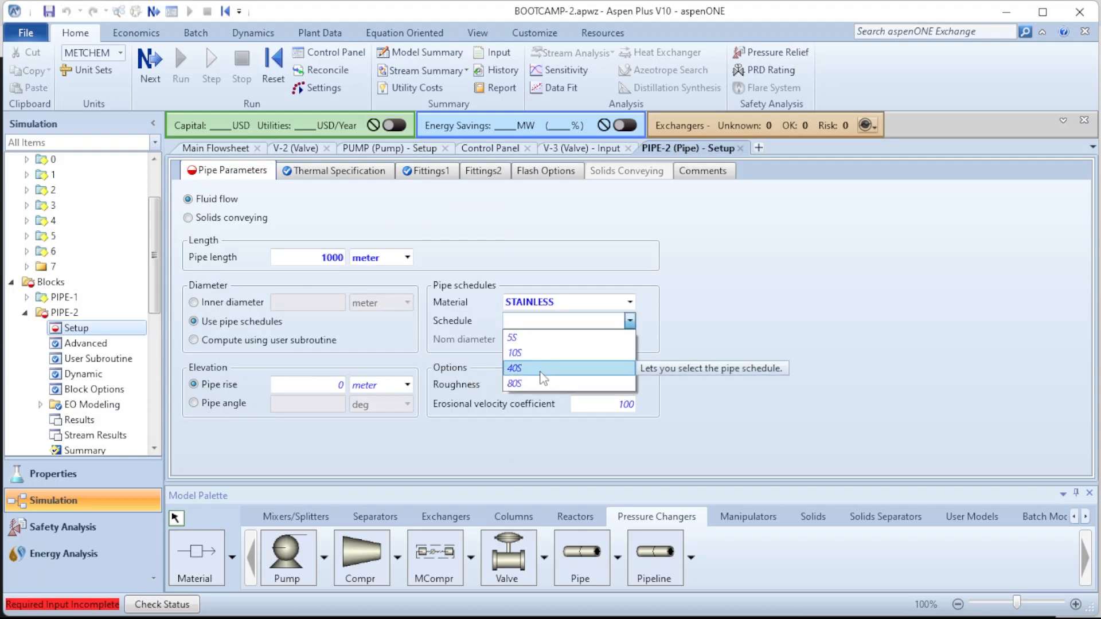
click(557, 368)
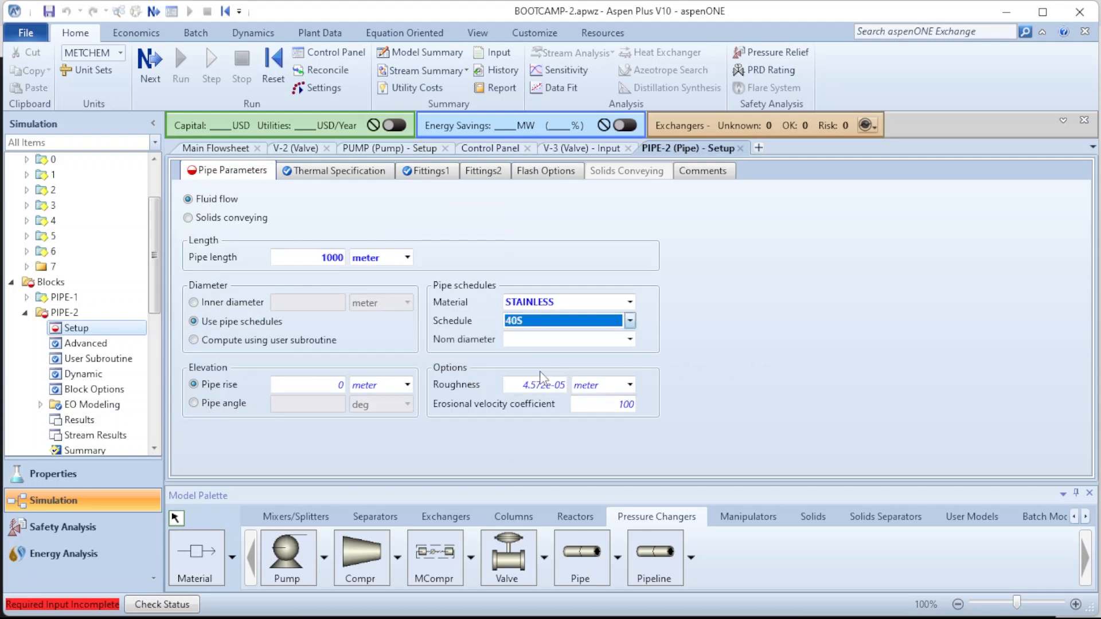
click(631, 340)
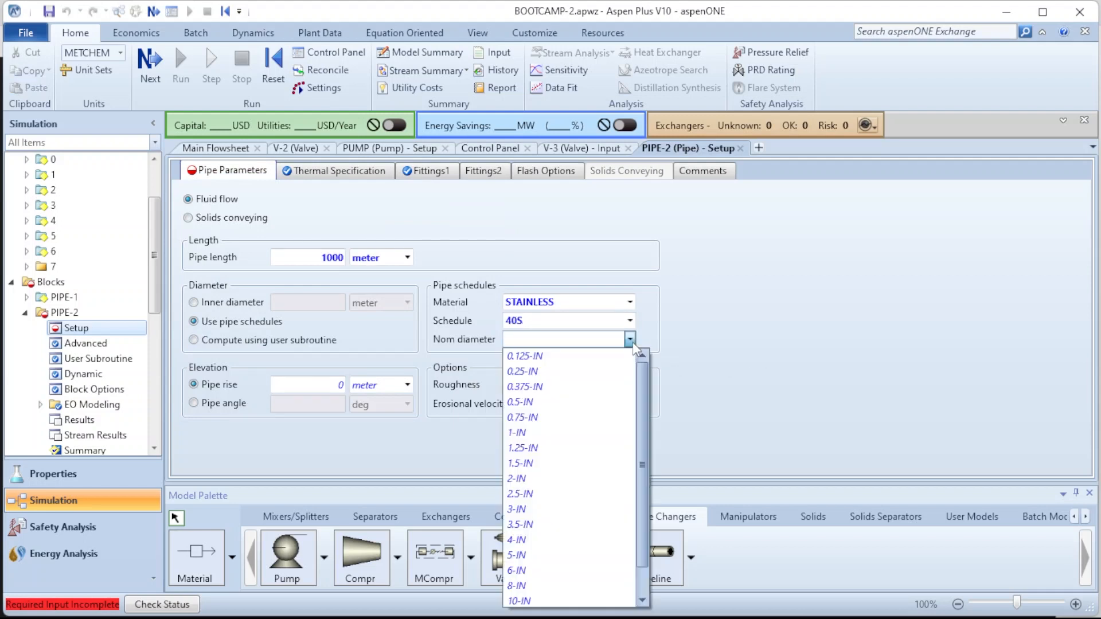
click(519, 494)
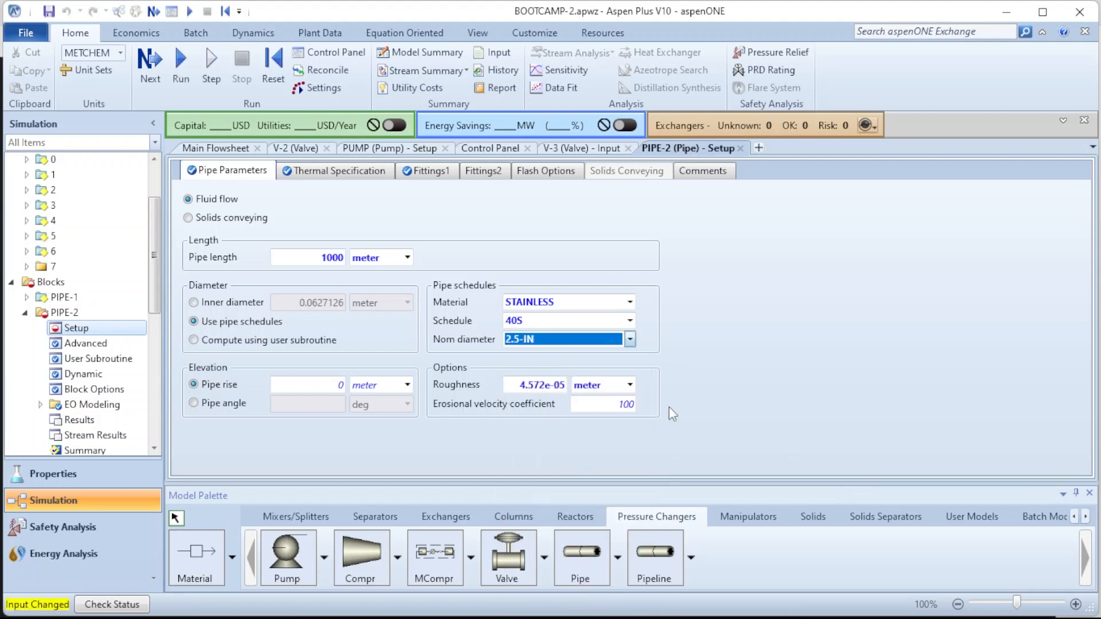
click(745, 352)
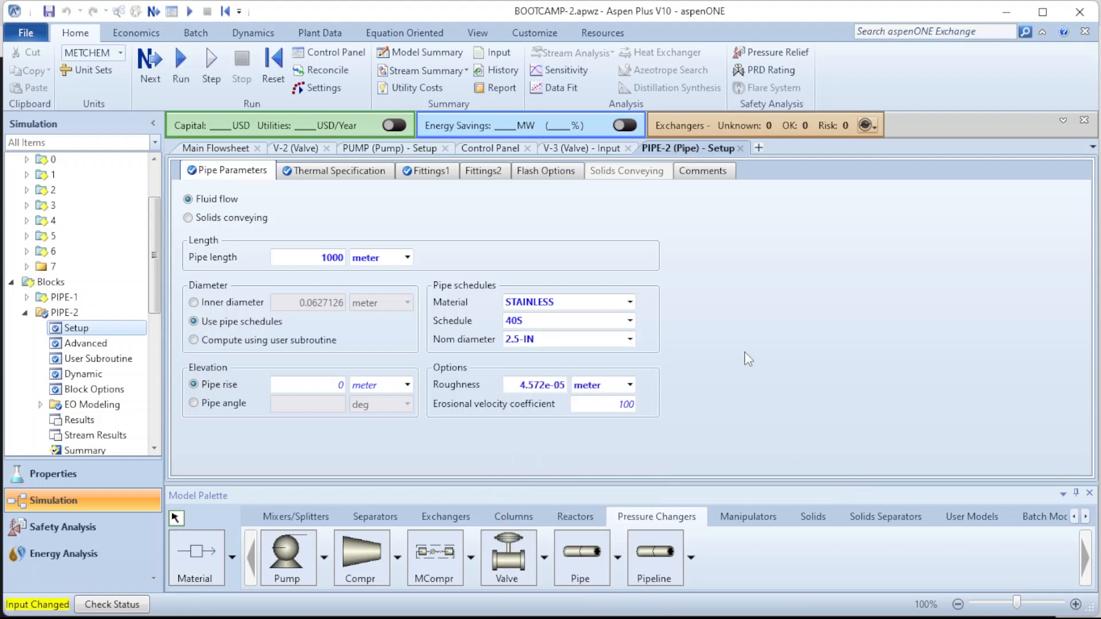
Run the simulation and return to the main flowsheet
click(151, 75)
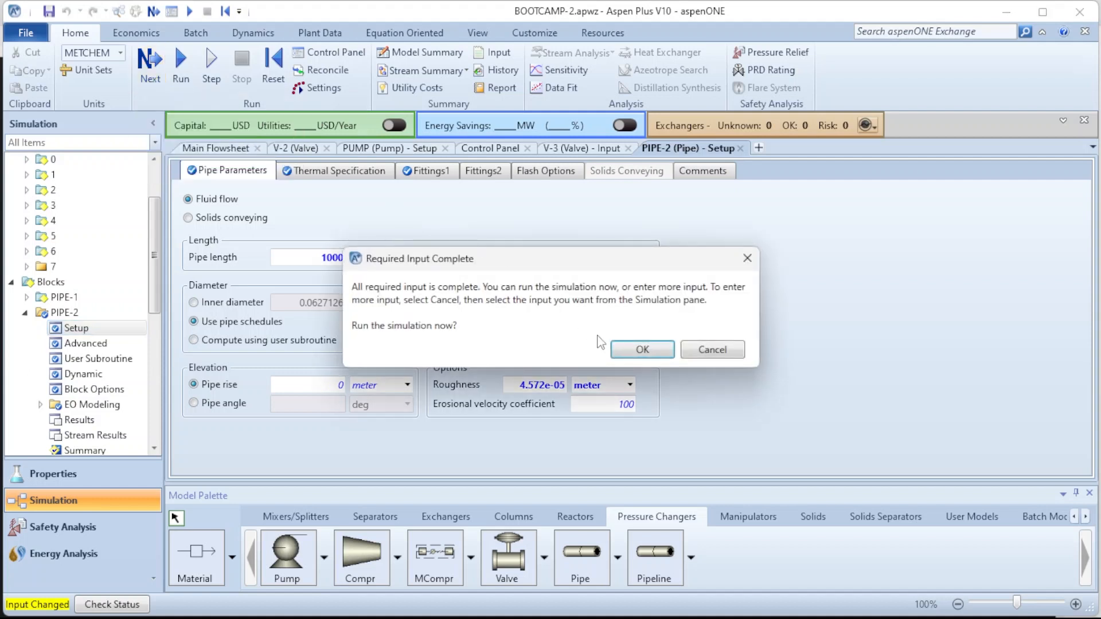
click(642, 349)
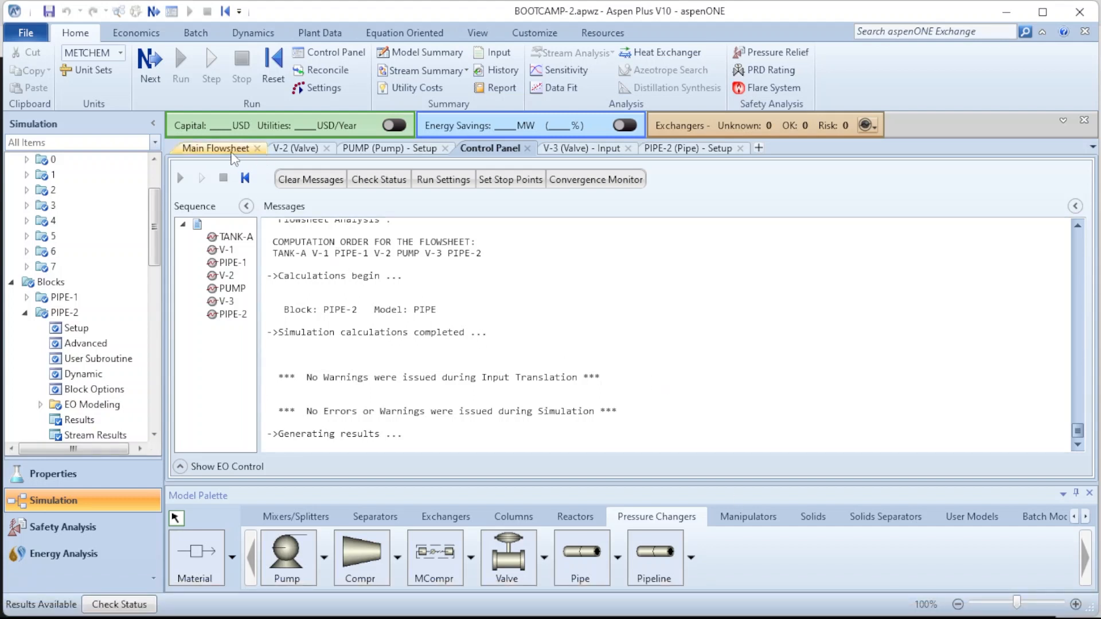
click(233, 150)
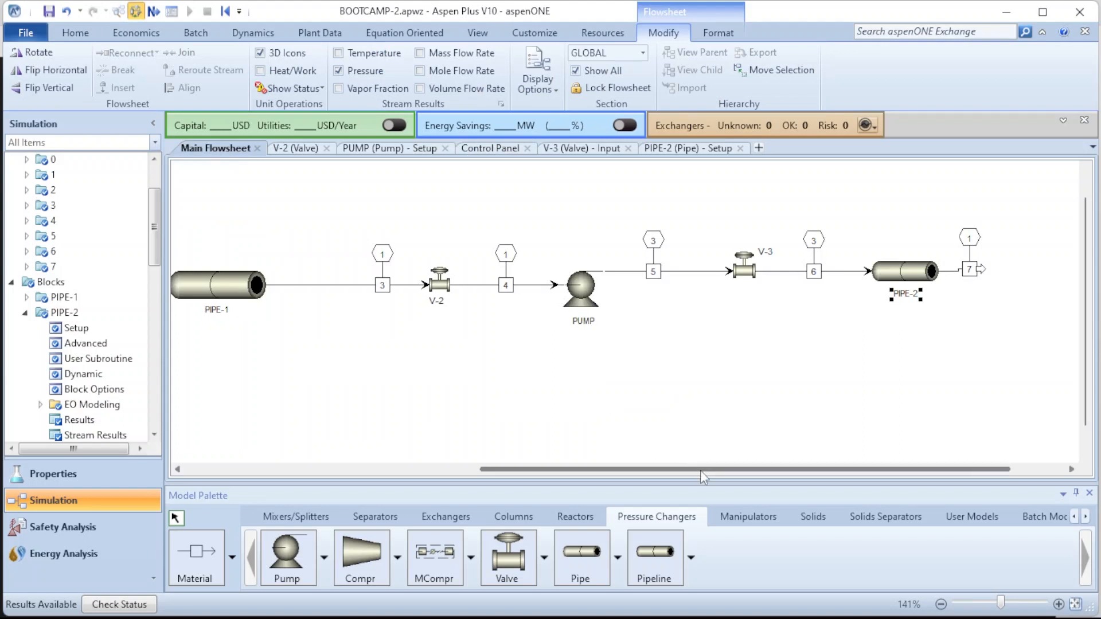
Extend the free end of stream 7 farther away from the PIPE-2 outlet to make room downstream
drag(701, 470, 734, 467)
click(934, 323)
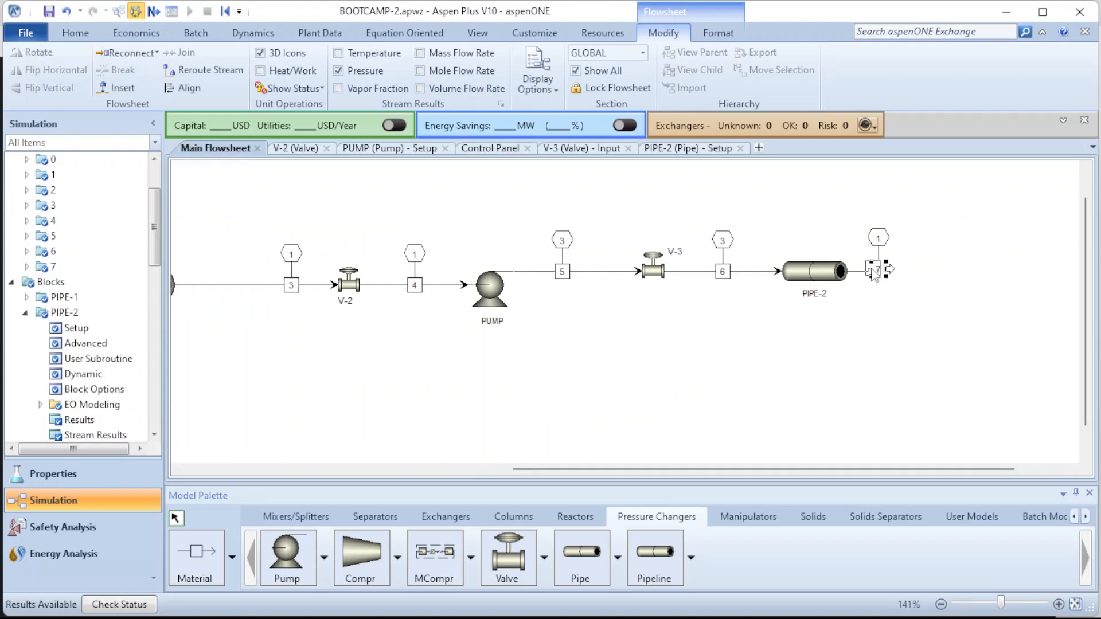
click(879, 272)
click(946, 304)
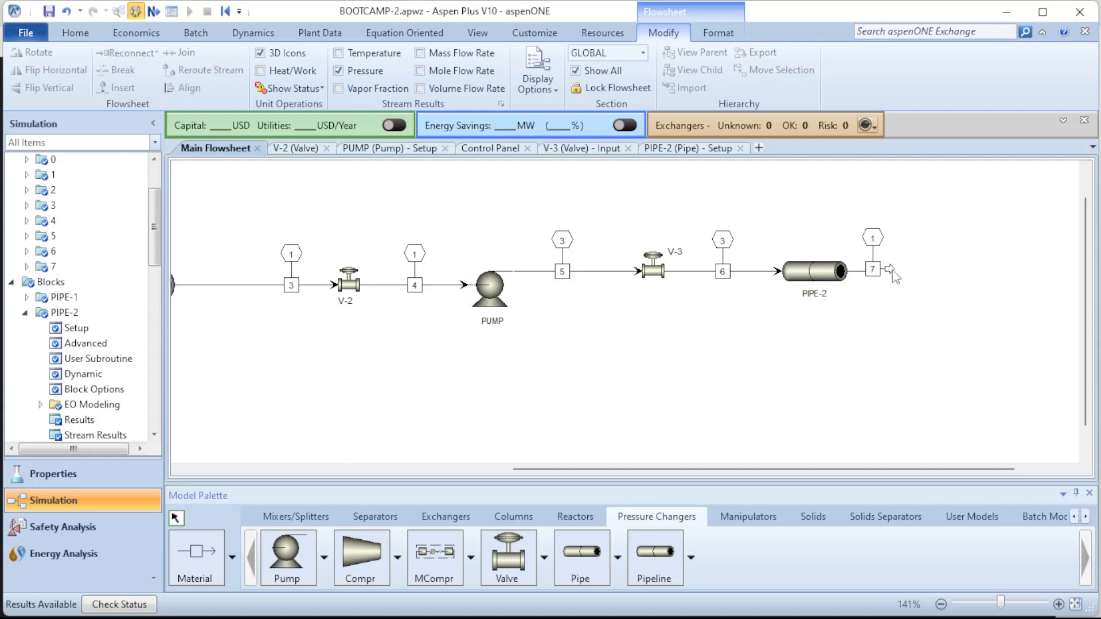
drag(891, 274, 953, 276)
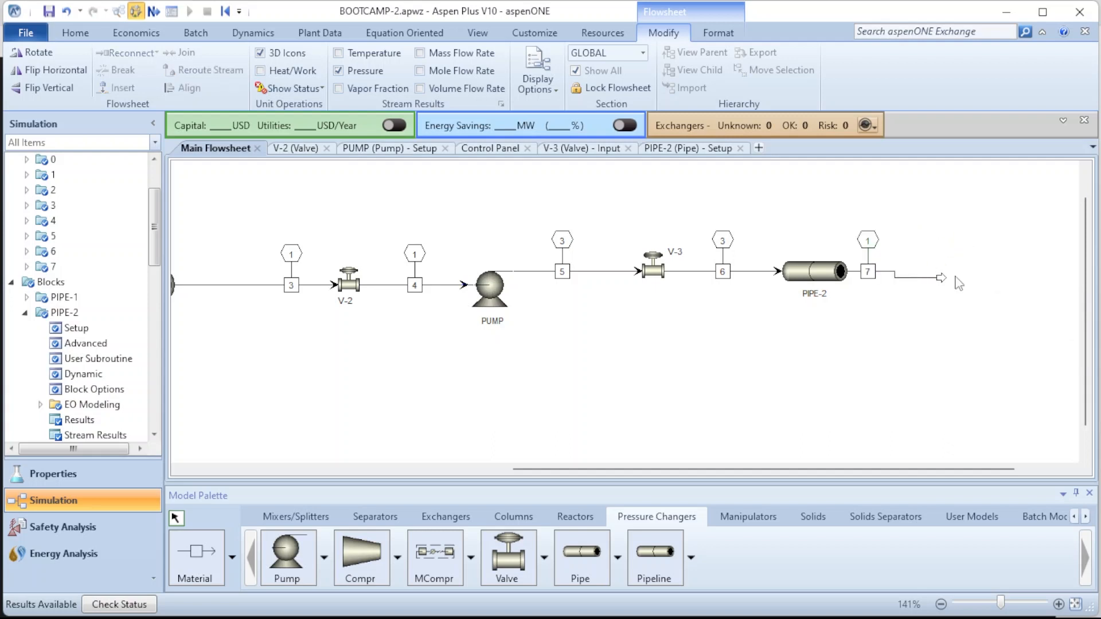
click(908, 312)
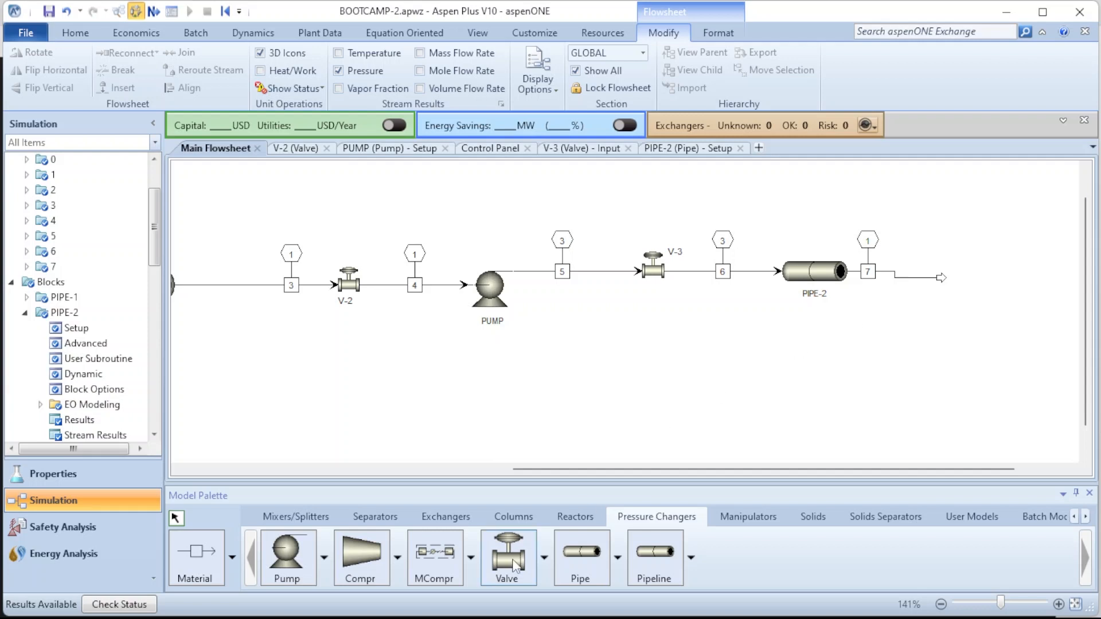
Dismiss the meeting notification and hide the screen-sharing bar covering the model palette
mouse_move(305, 615)
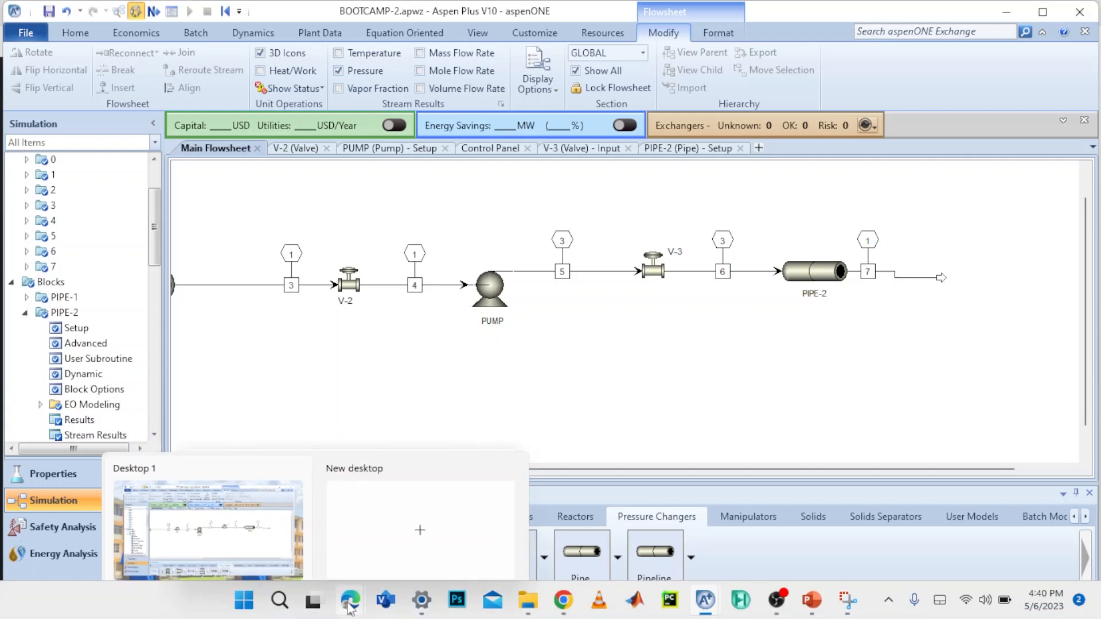
mouse_move(347, 606)
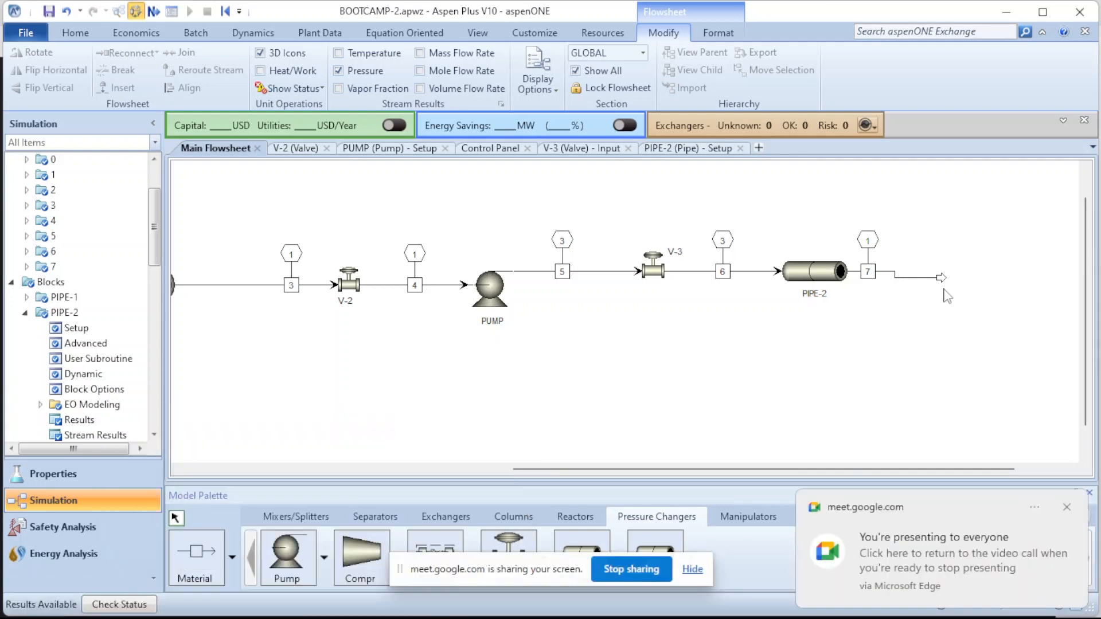
click(1067, 507)
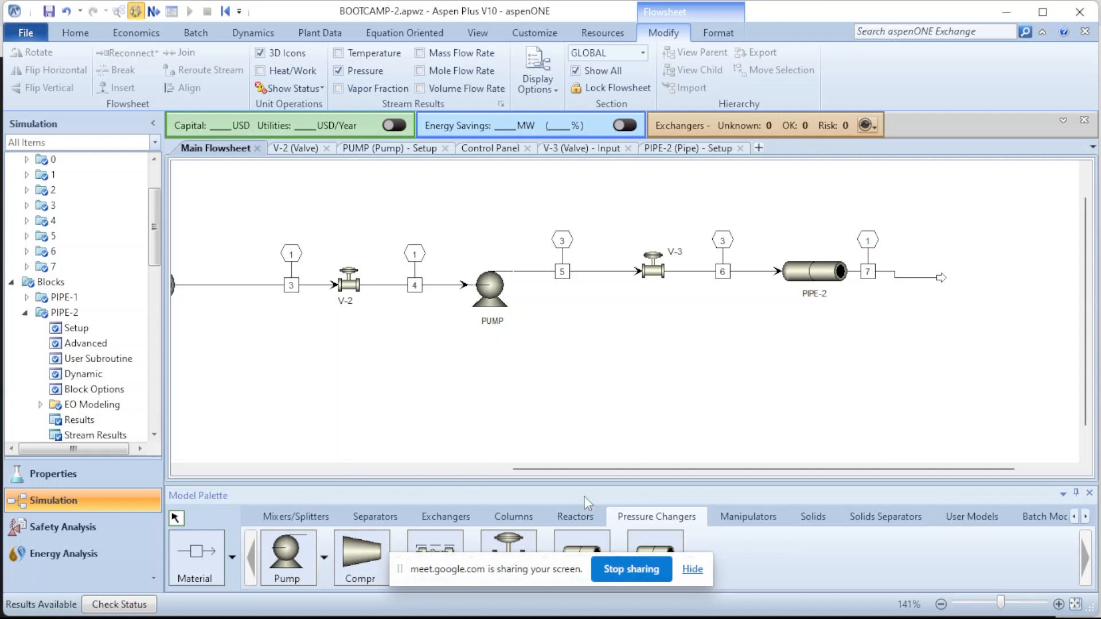
click(693, 570)
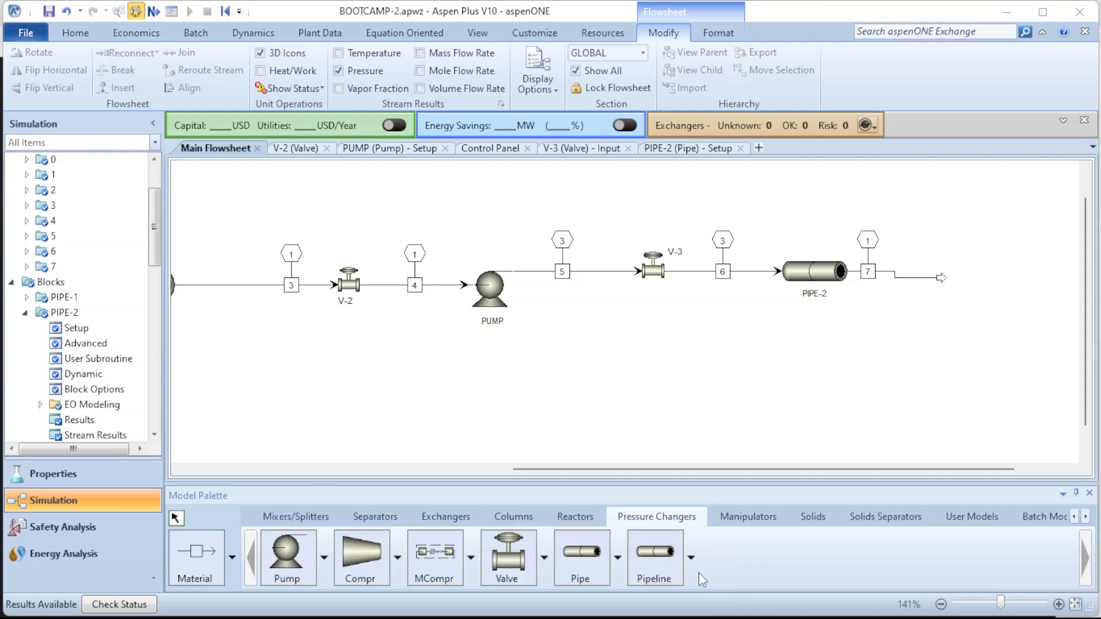
Place a Valve block named V-4 just beyond the free end of stream 7
click(316, 519)
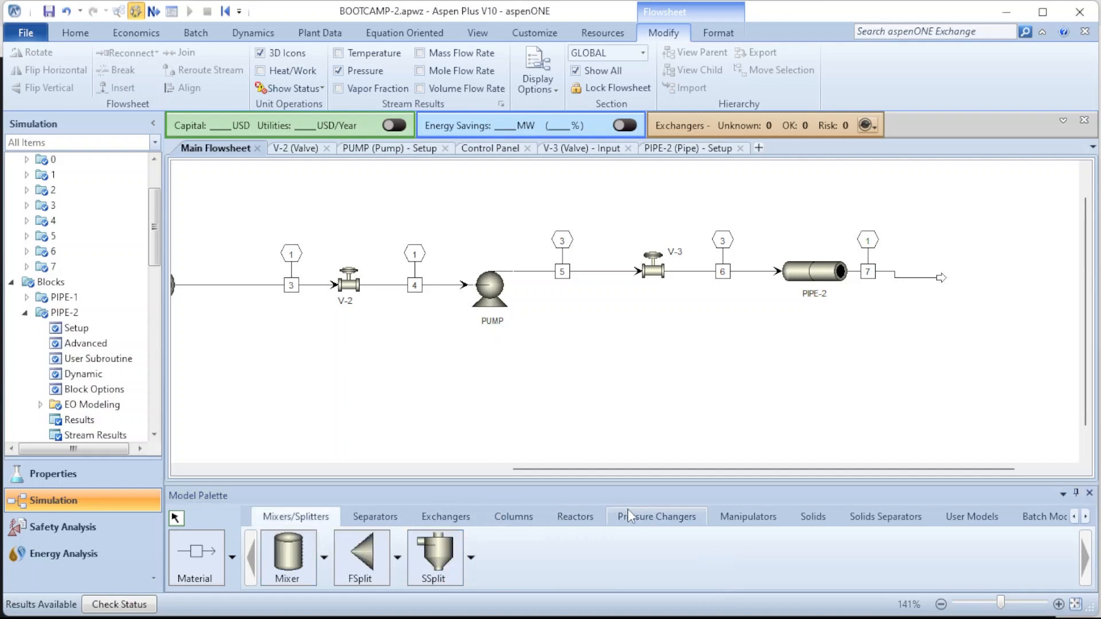
click(656, 516)
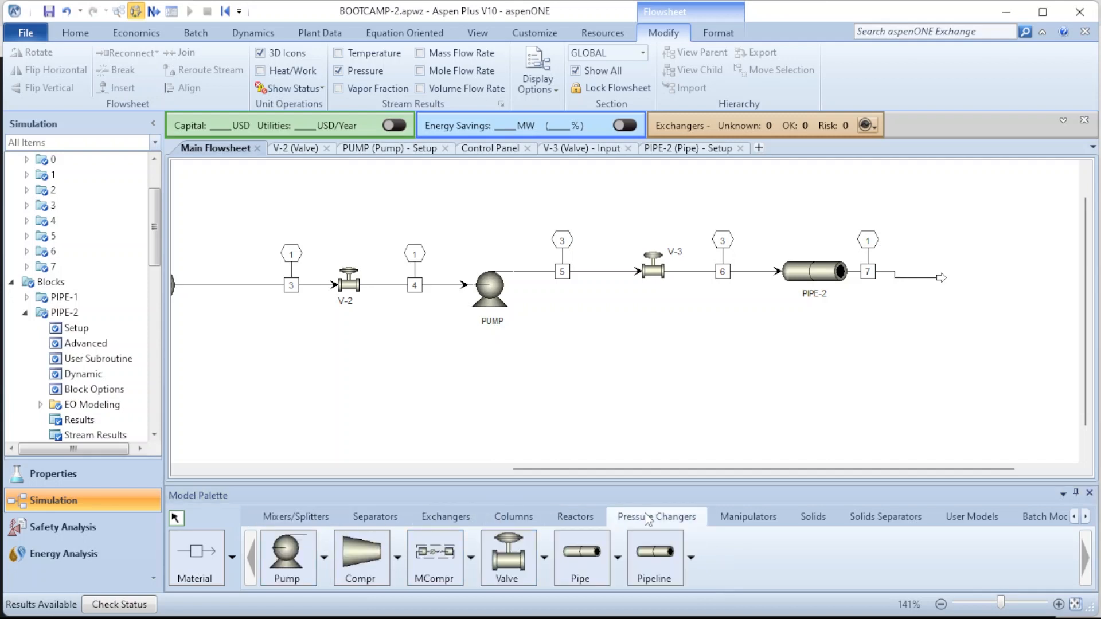
click(522, 565)
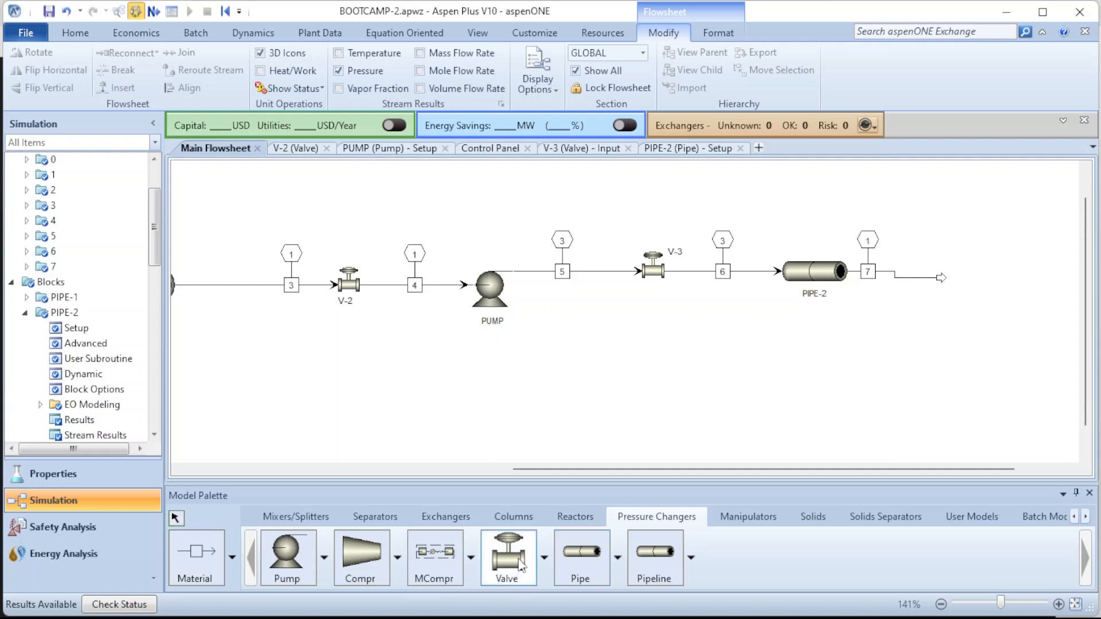
click(976, 285)
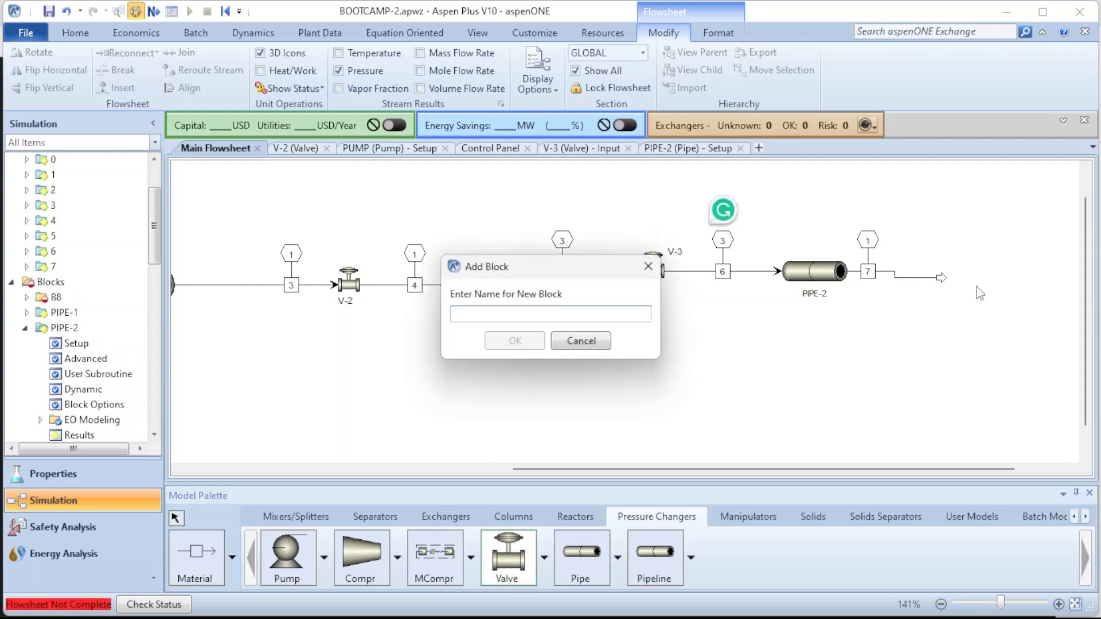
text(V-4)
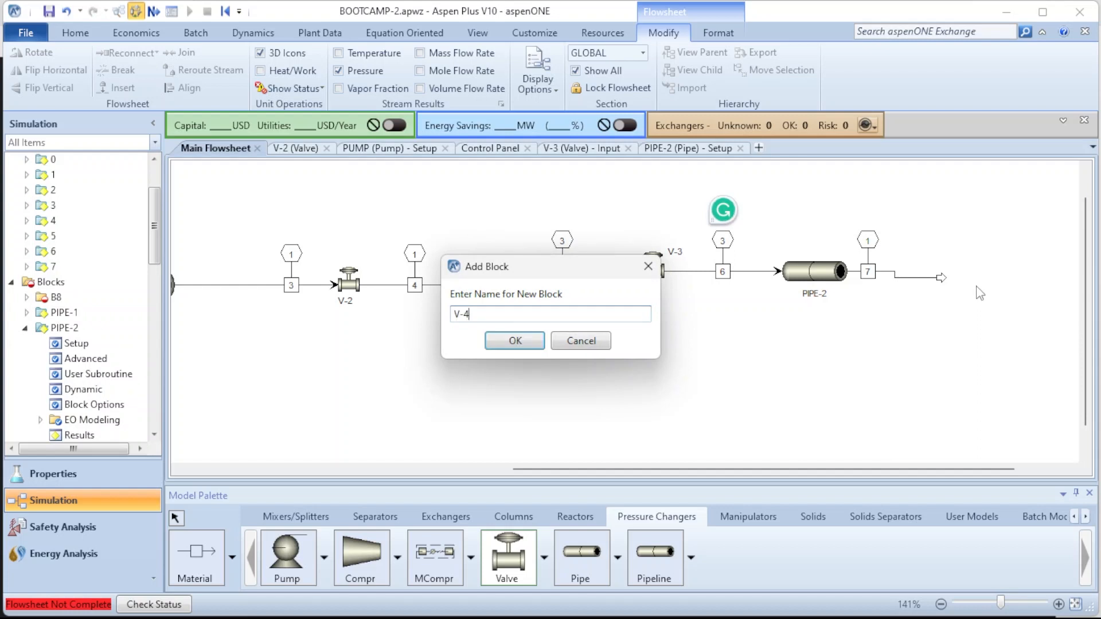
key(Return)
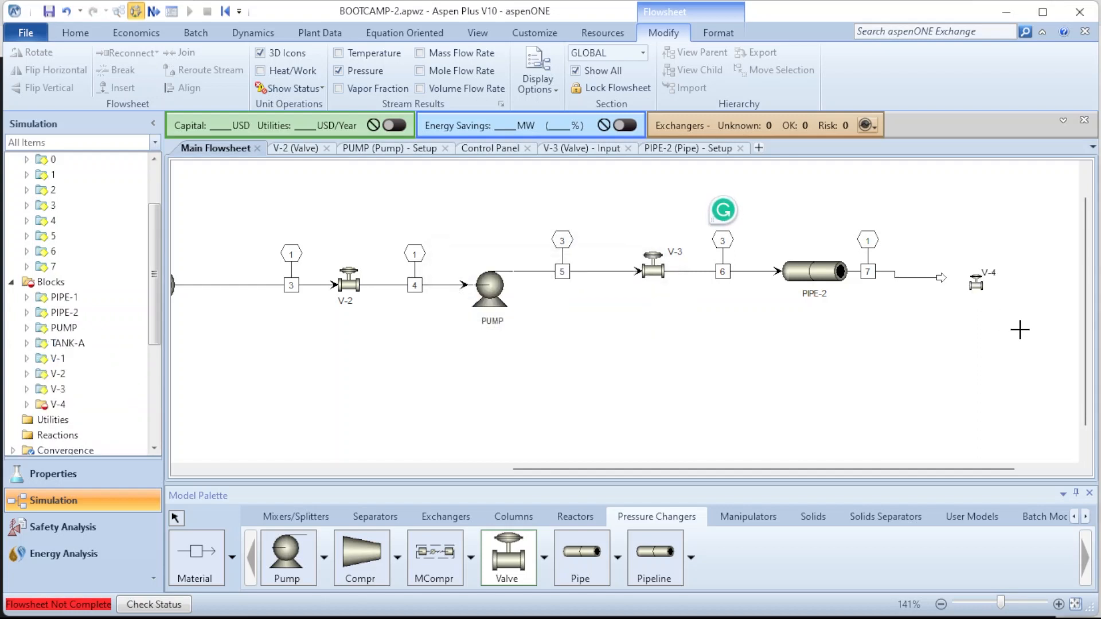
Align valve V-4 with the end of stream 7 and position its label below the valve symbol
mouse_move(996, 278)
mouse_down()
mouse_move(996, 307)
mouse_move(976, 274)
mouse_up()
click(977, 281)
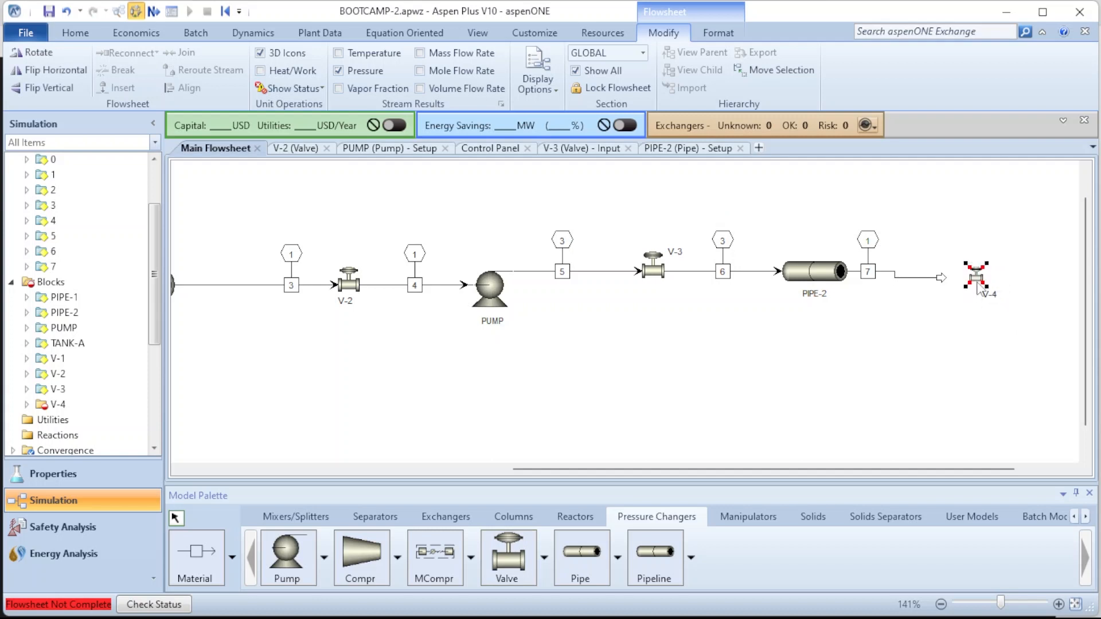
click(988, 295)
click(922, 331)
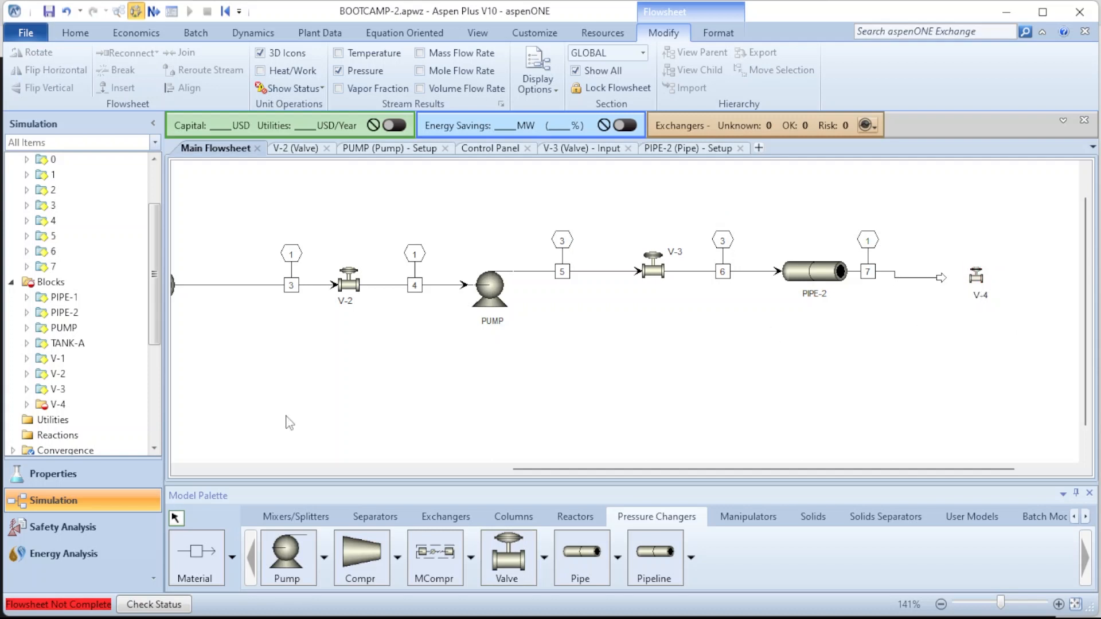
Add material stream 8 from the V-4 outlet and connect the free end of stream 7 to the V-4 inlet
click(218, 546)
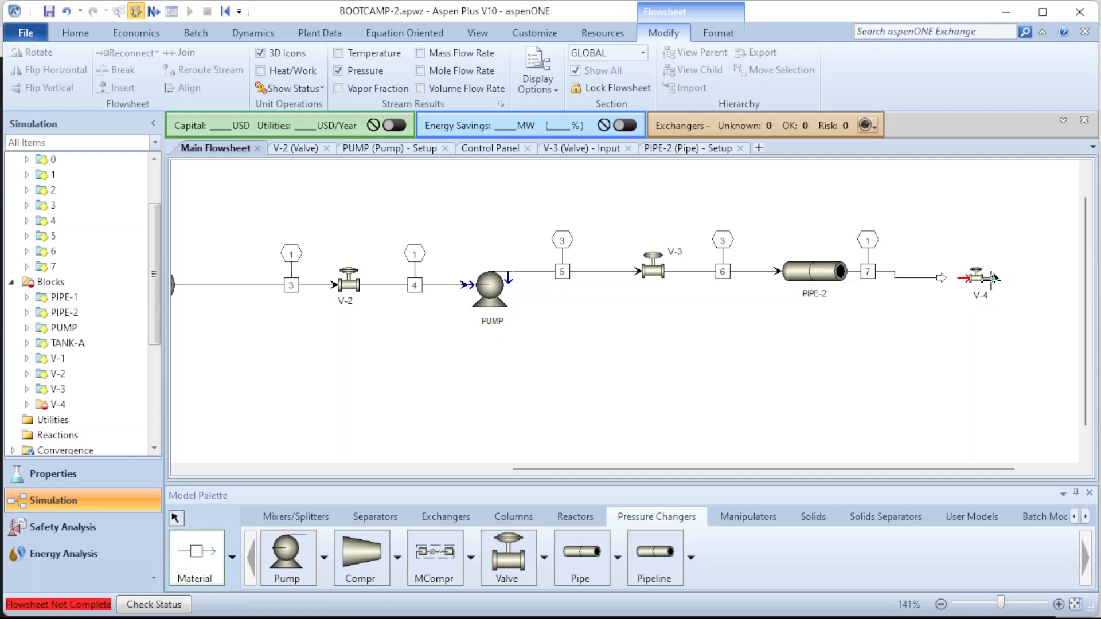
click(994, 279)
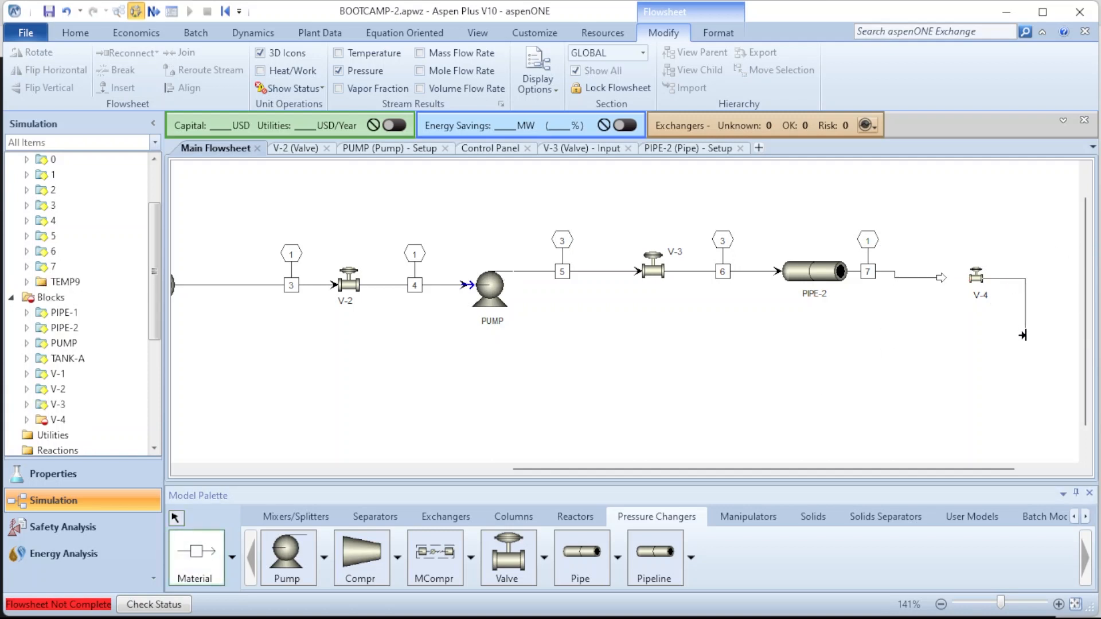
click(1027, 345)
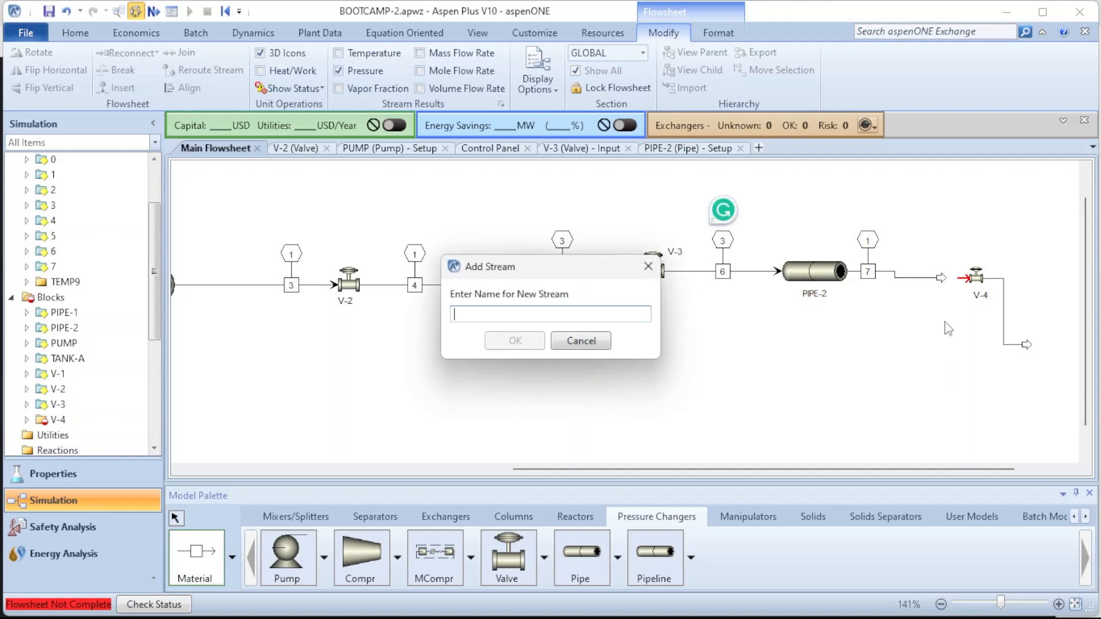
text(8)
key(Return)
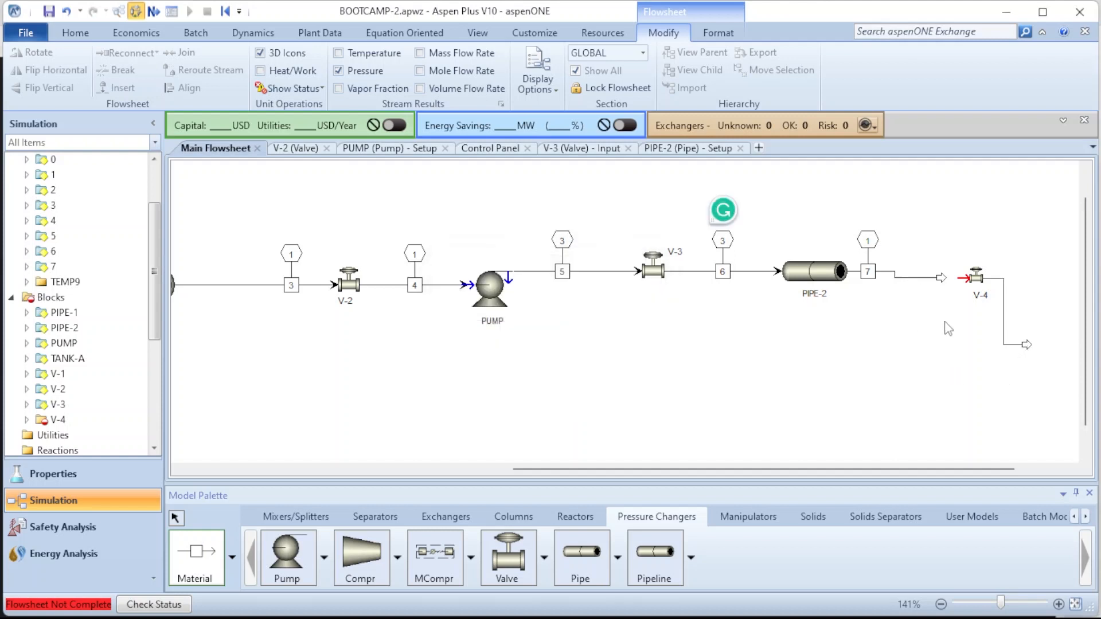
key(Escape)
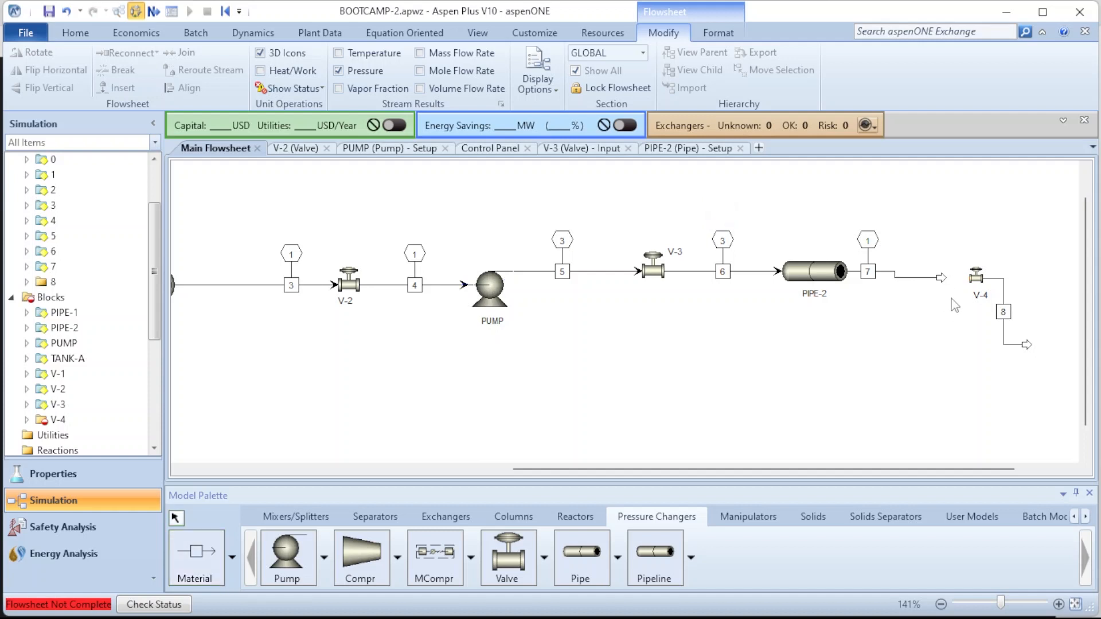
drag(945, 282, 966, 279)
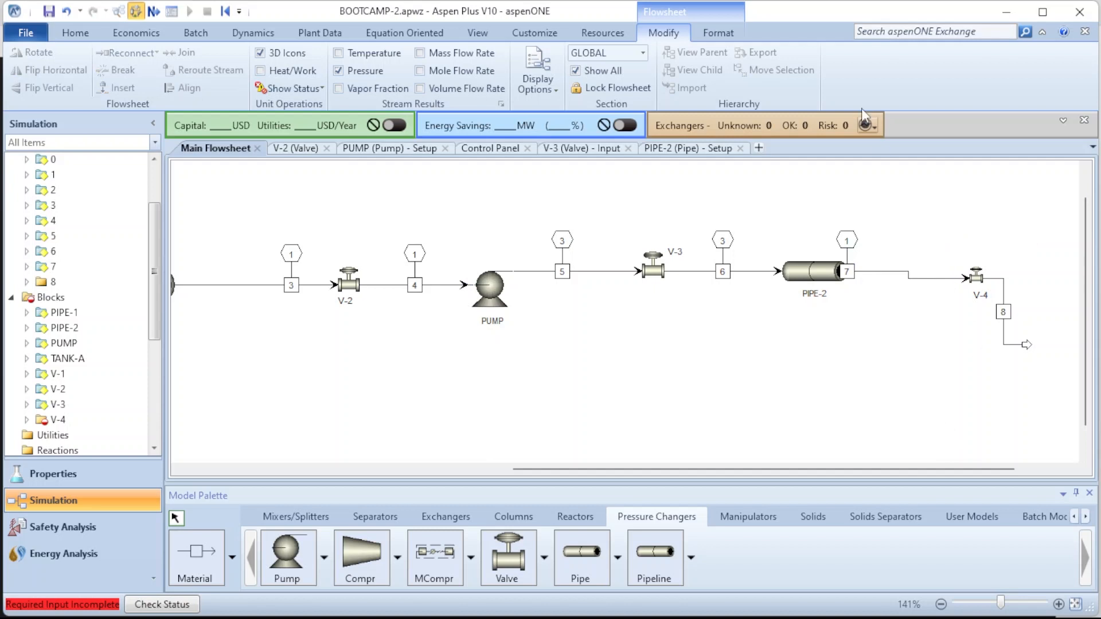
Set V-4 to calculate outlet pressure for a specified valve (rating) with a 50% opening
click(157, 12)
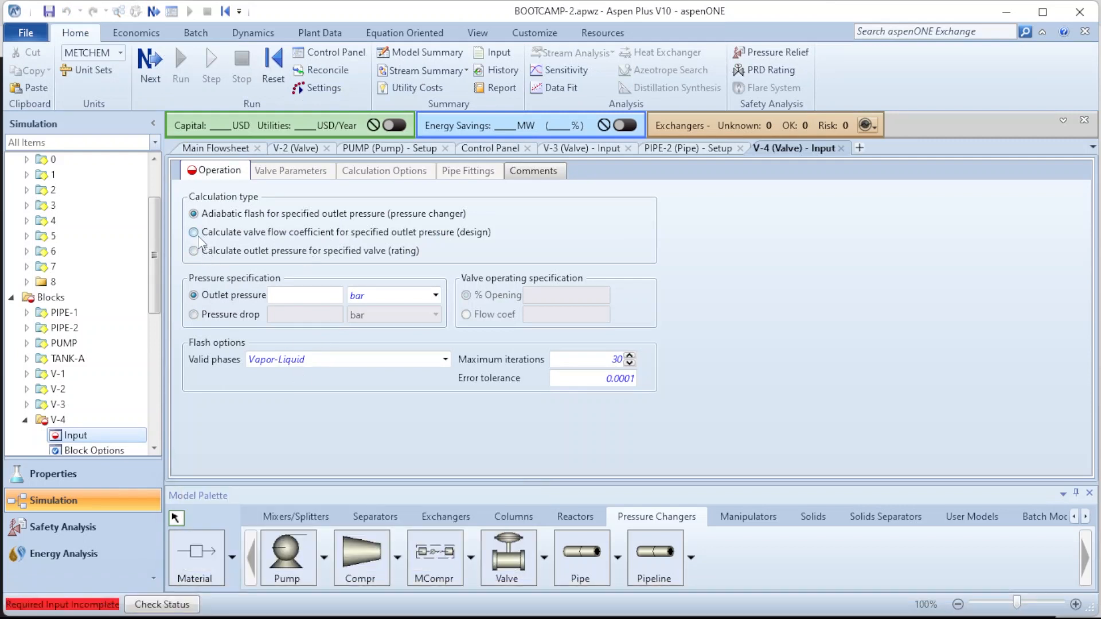
click(217, 254)
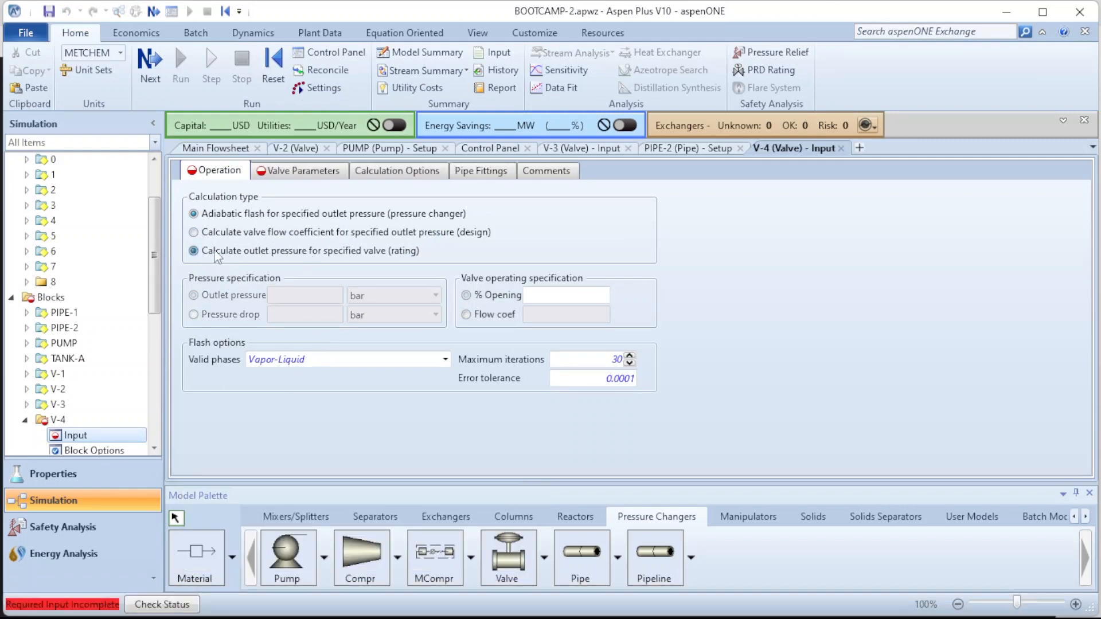
click(559, 295)
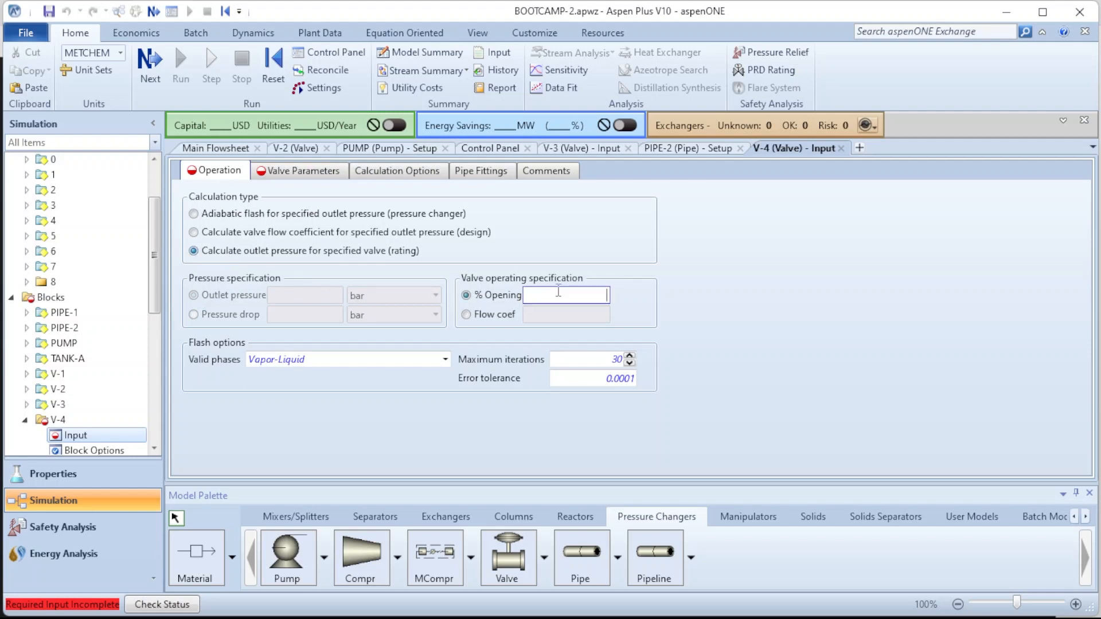
key(Return)
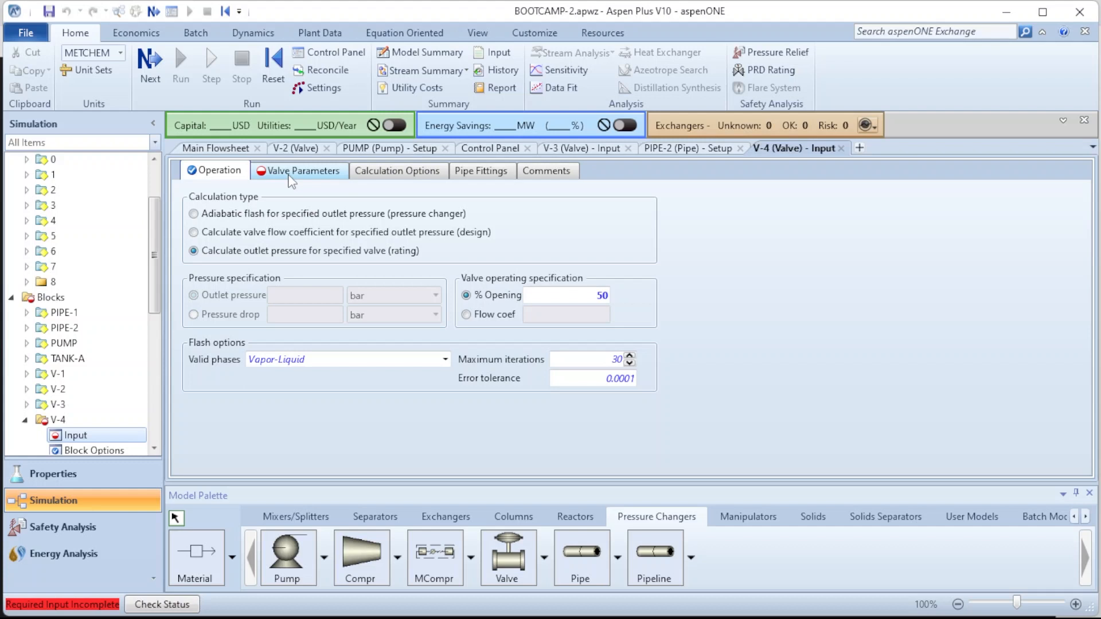
Specify V-4 as a Globe library valve from Neles-Jamesbury, series V810_Linear_Flow, size 3-IN
click(292, 171)
click(394, 213)
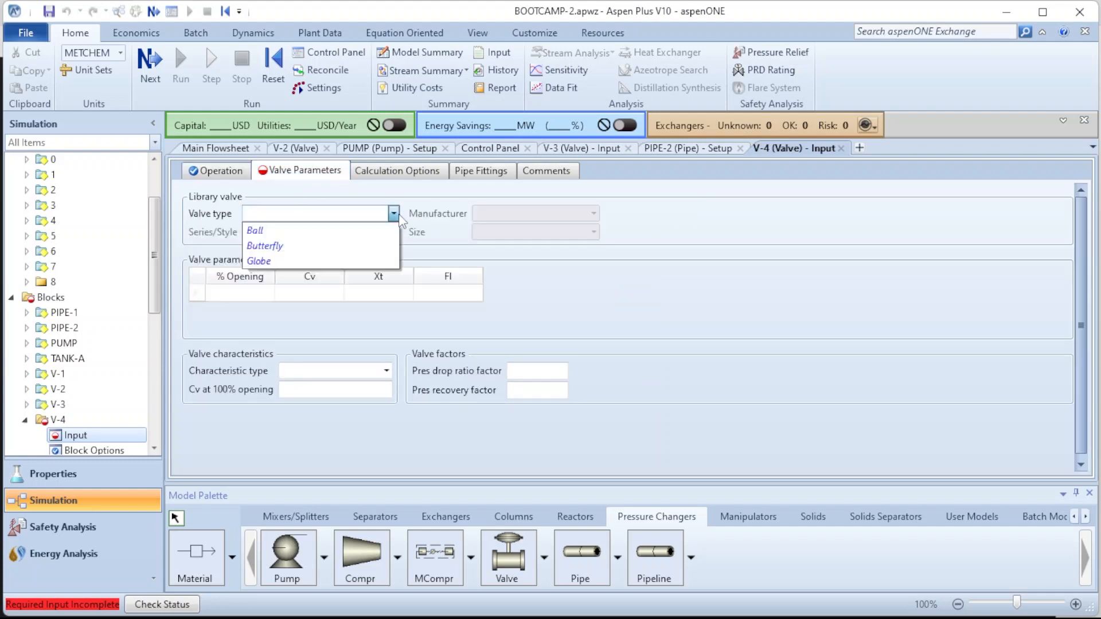
click(313, 261)
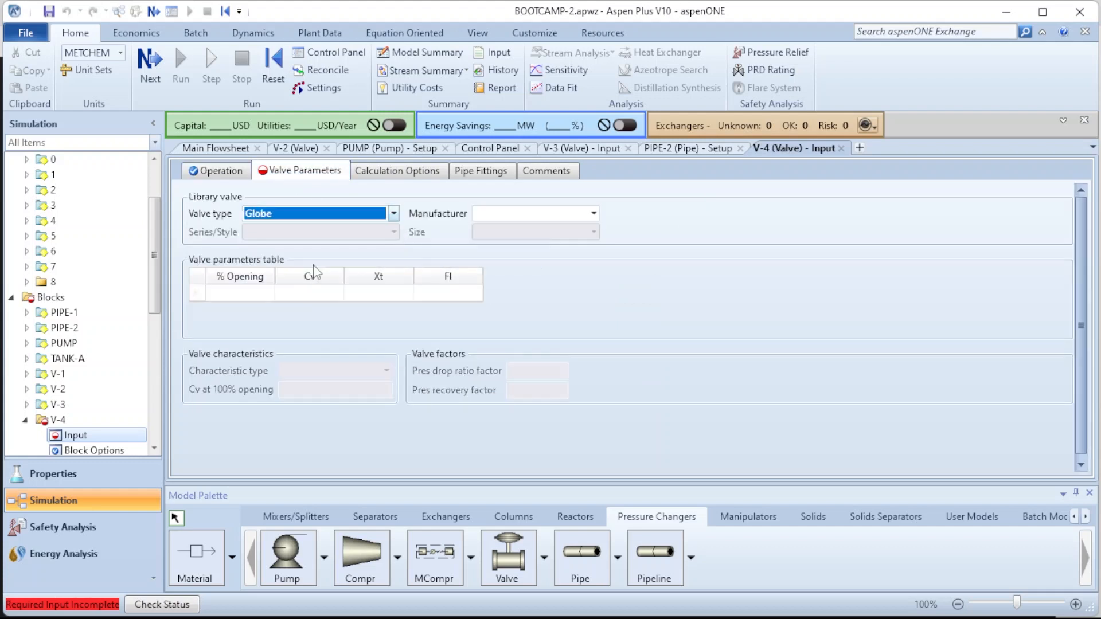
click(593, 213)
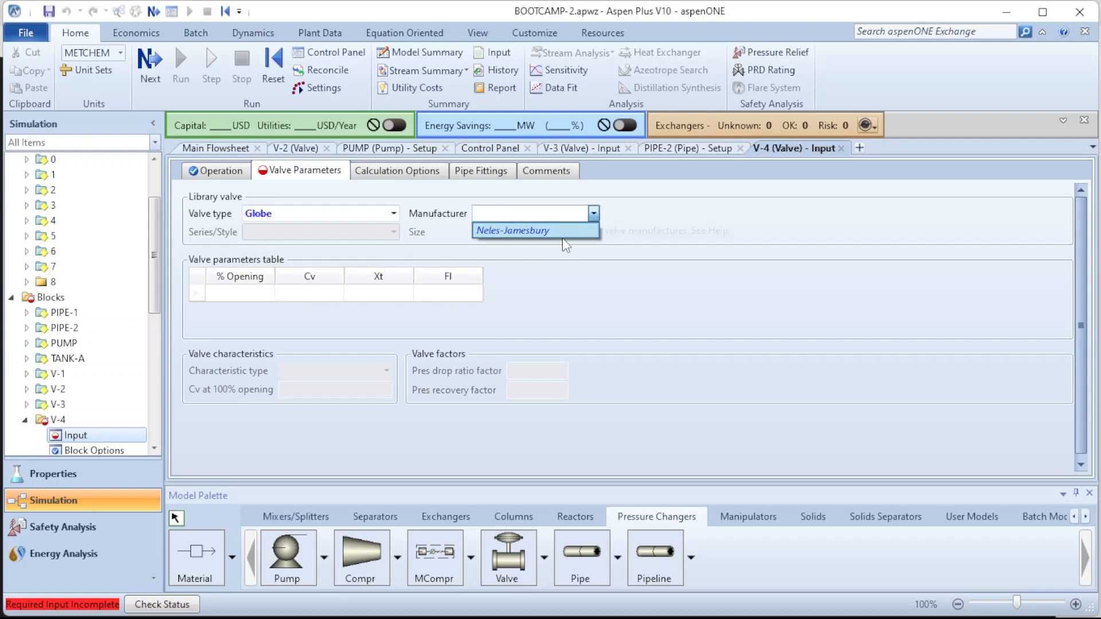
click(563, 233)
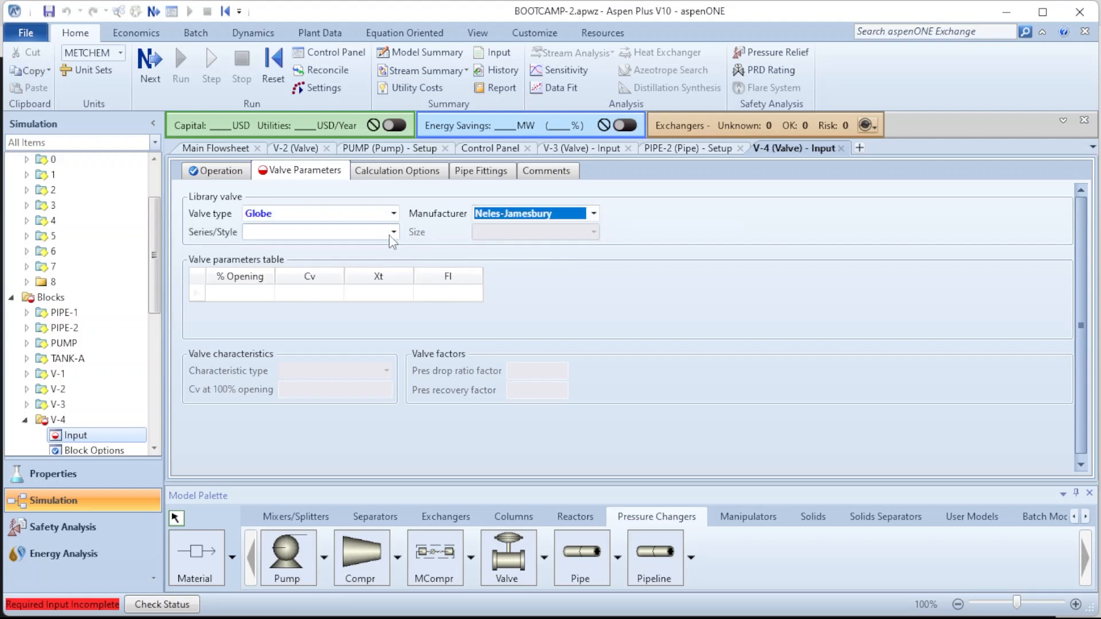
click(392, 232)
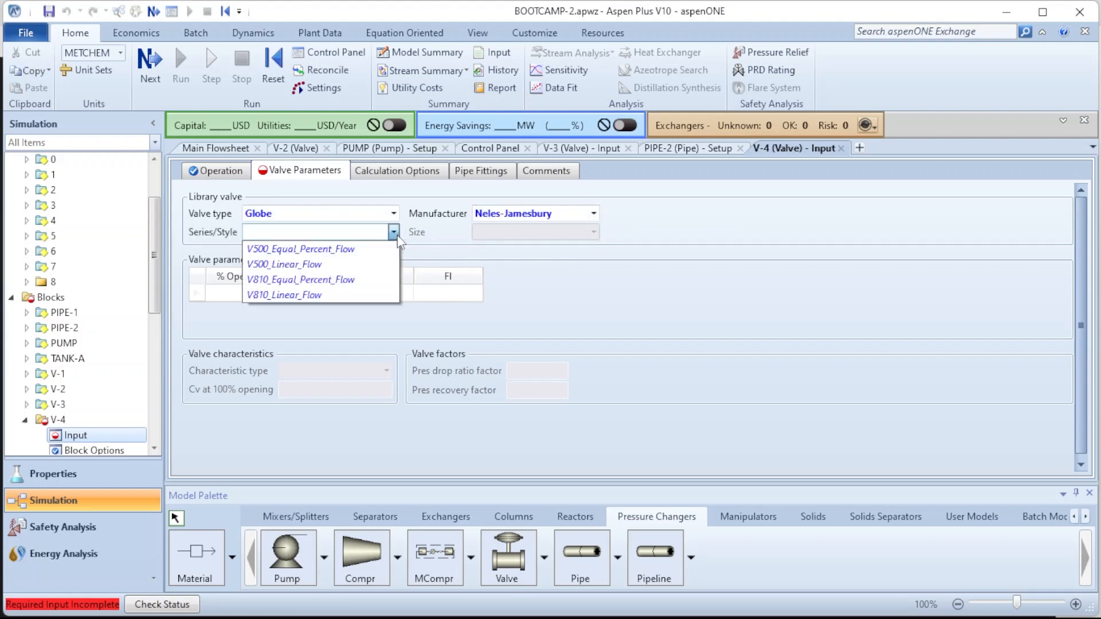
click(313, 295)
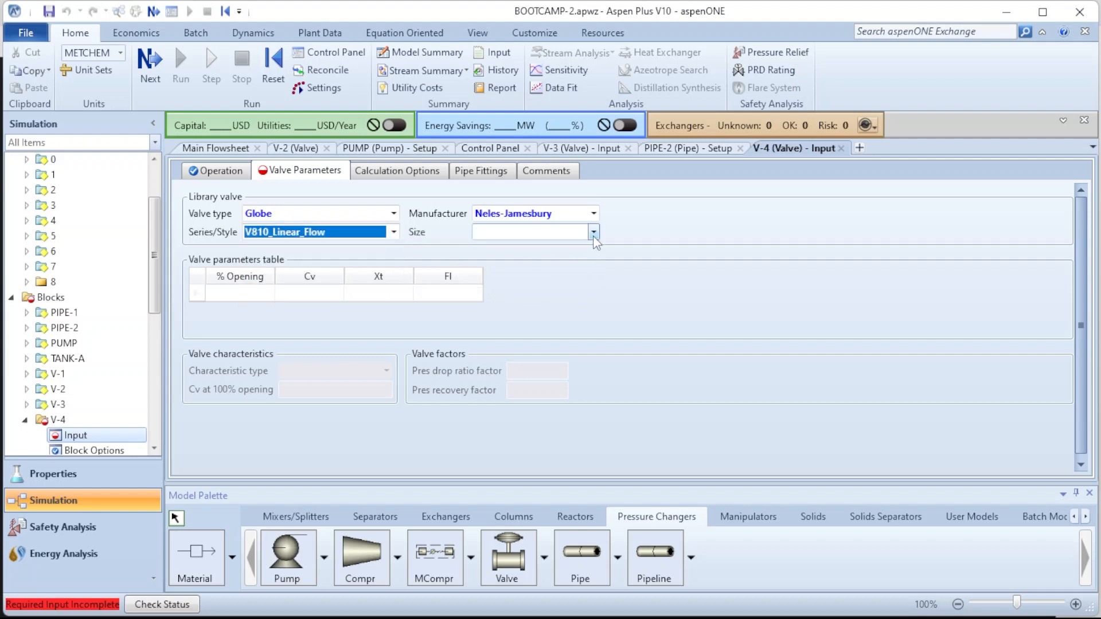
click(593, 232)
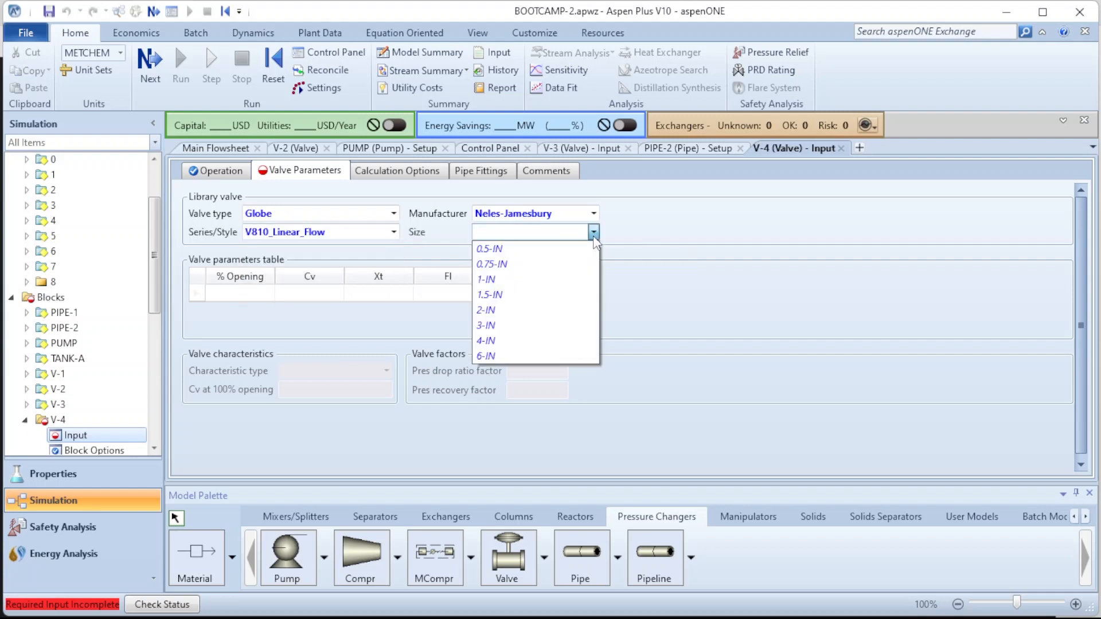
click(508, 325)
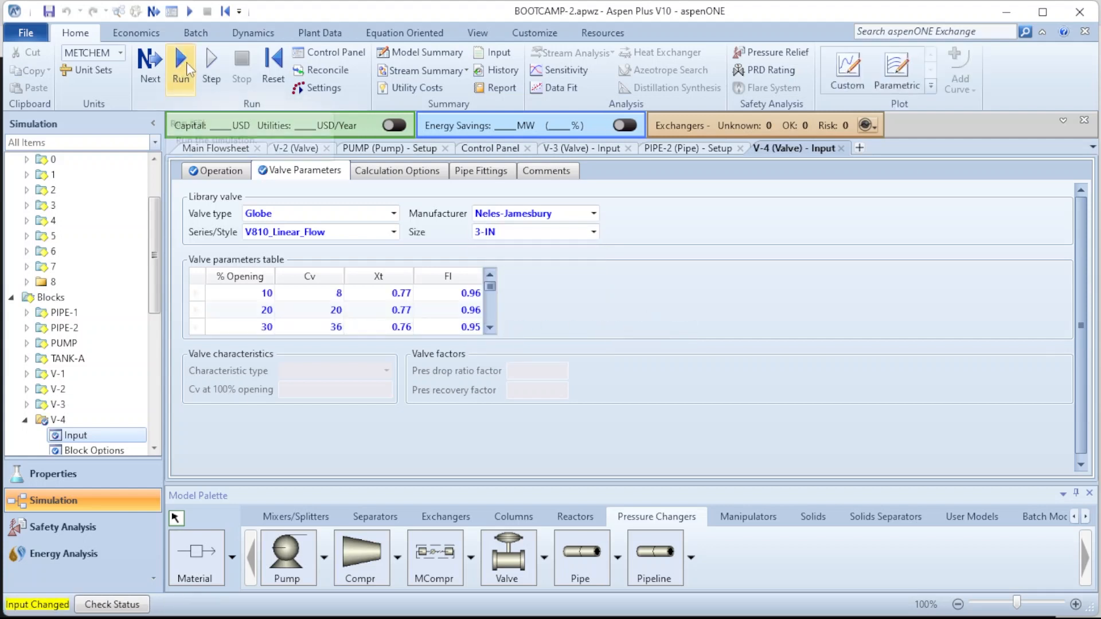
Run the simulation with the V-4 specifications
mouse_move(311, 618)
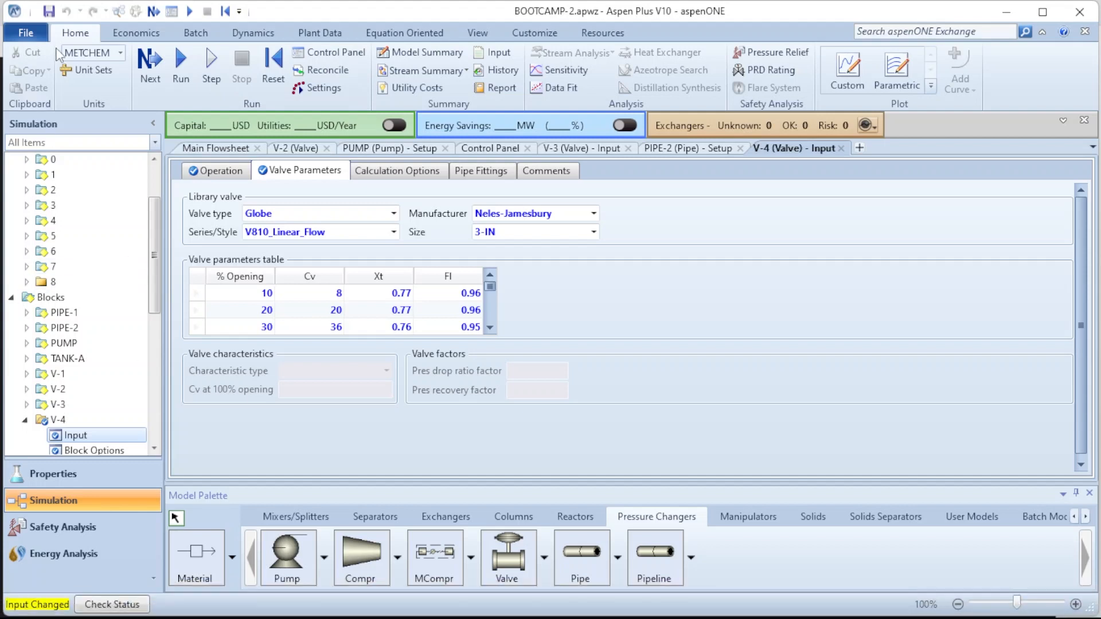
click(150, 66)
click(643, 351)
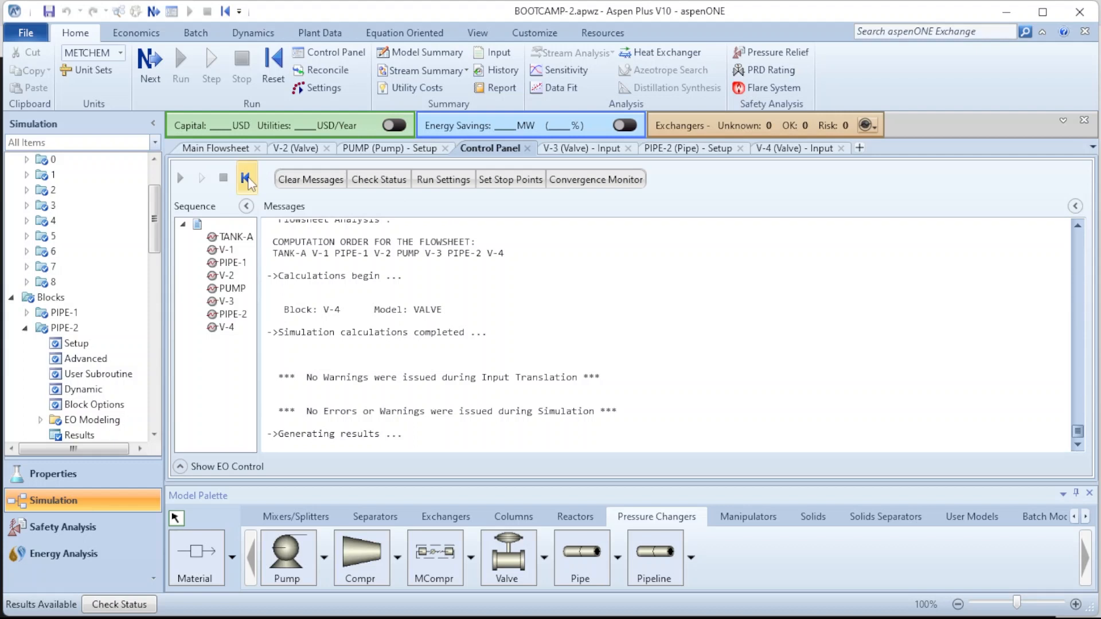
Return to the main flowsheet and shift PIPE-2 slightly upstream, clear of the stream 7 label
click(225, 150)
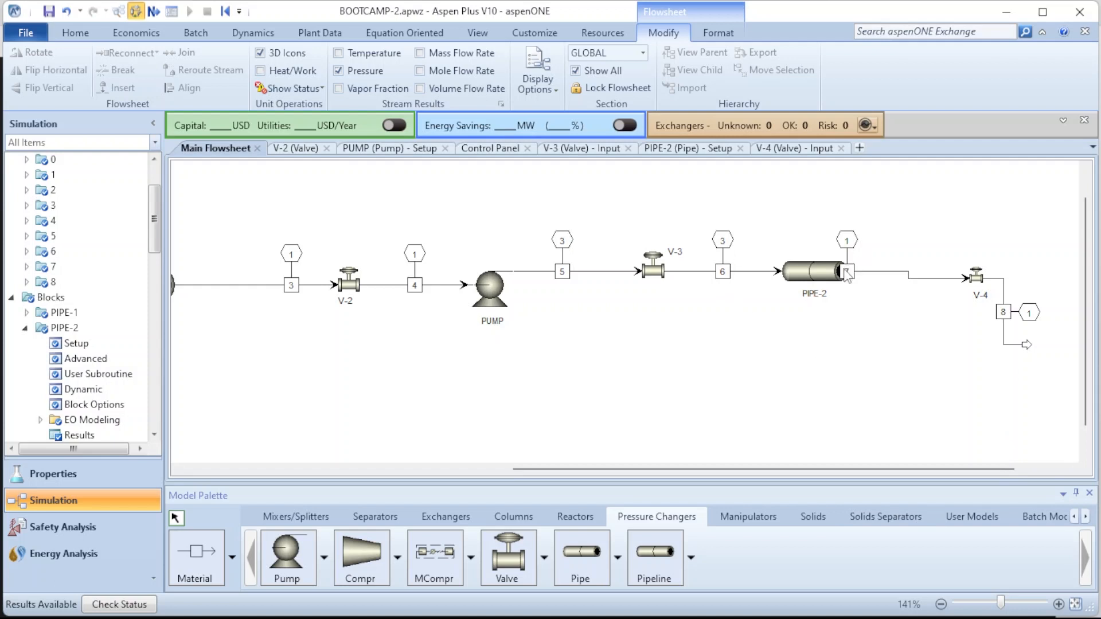
drag(847, 274, 836, 281)
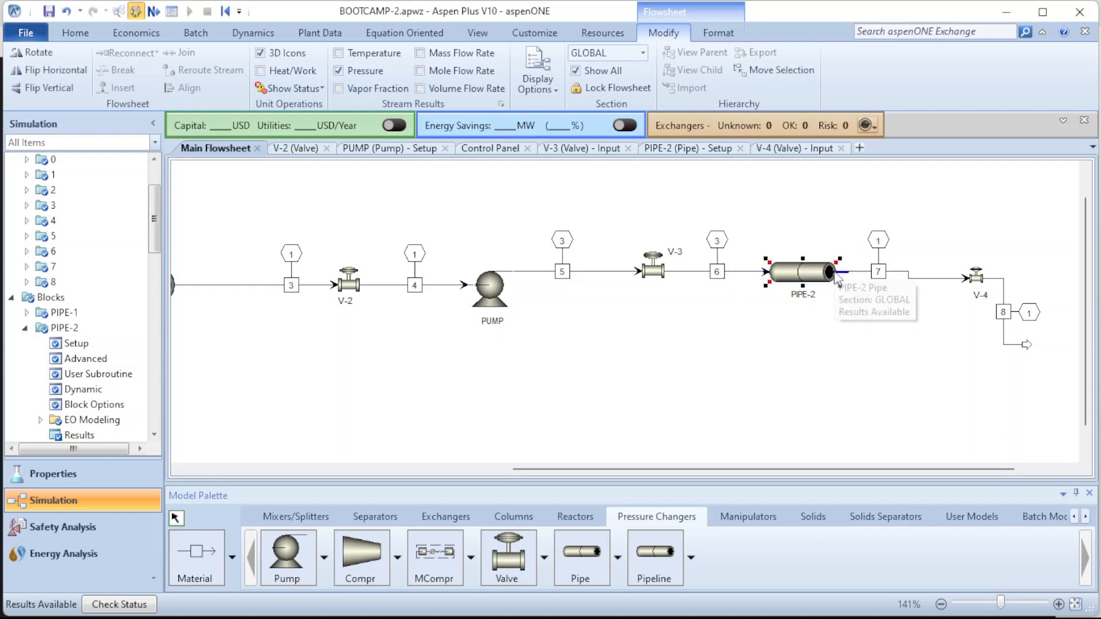
click(903, 384)
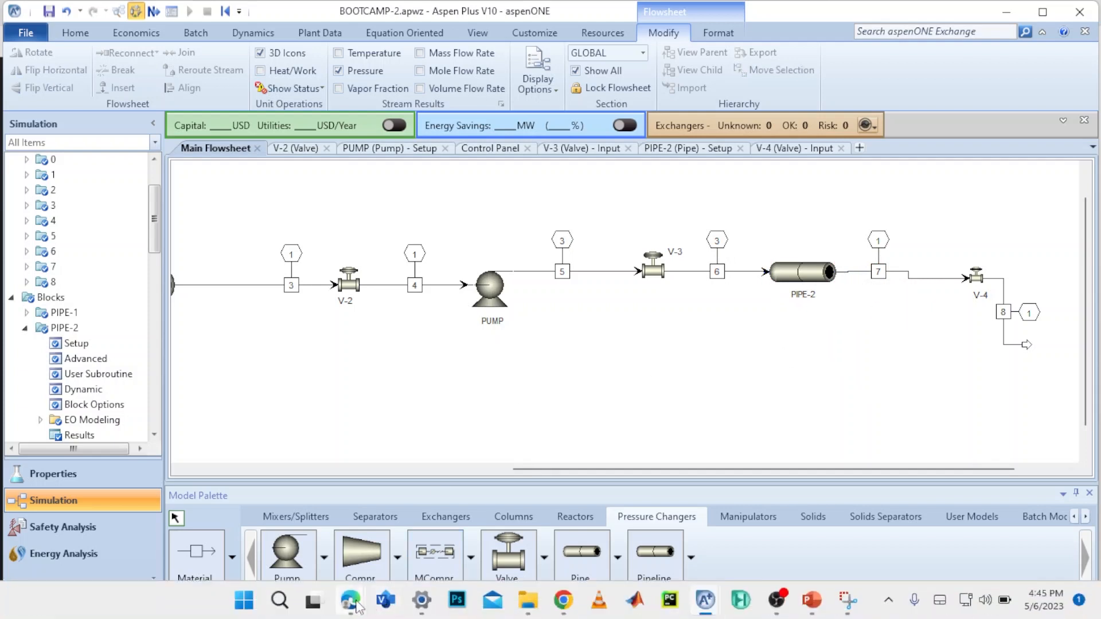
Switch to the Google Meet call in Edge, admit the waiting participant, and return to Aspen Plus
mouse_move(353, 603)
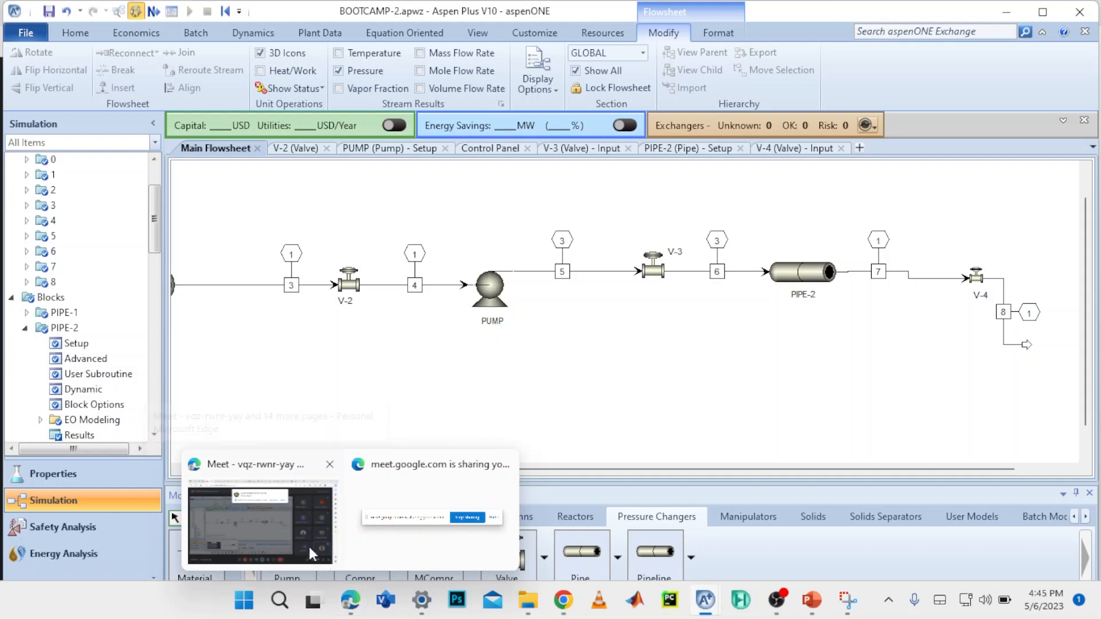
click(298, 526)
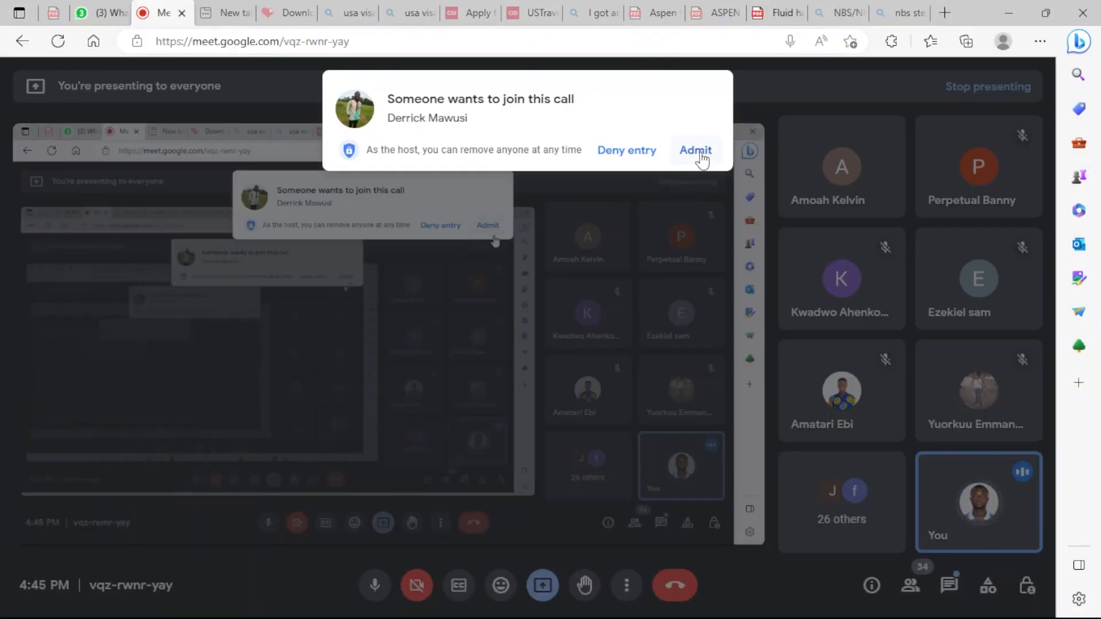
click(697, 150)
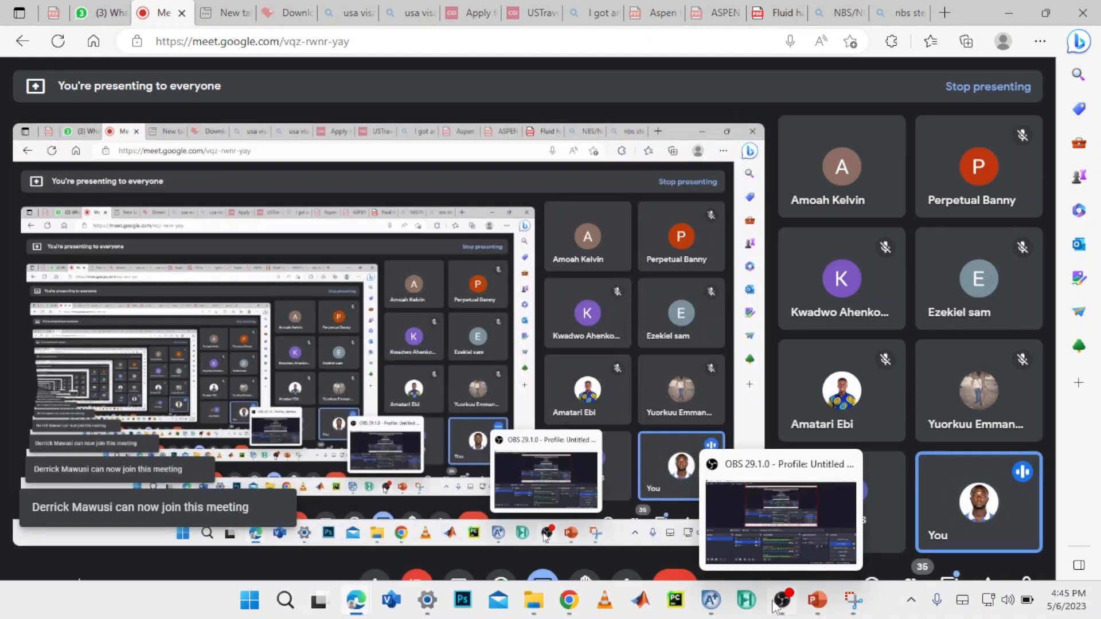
mouse_move(710, 603)
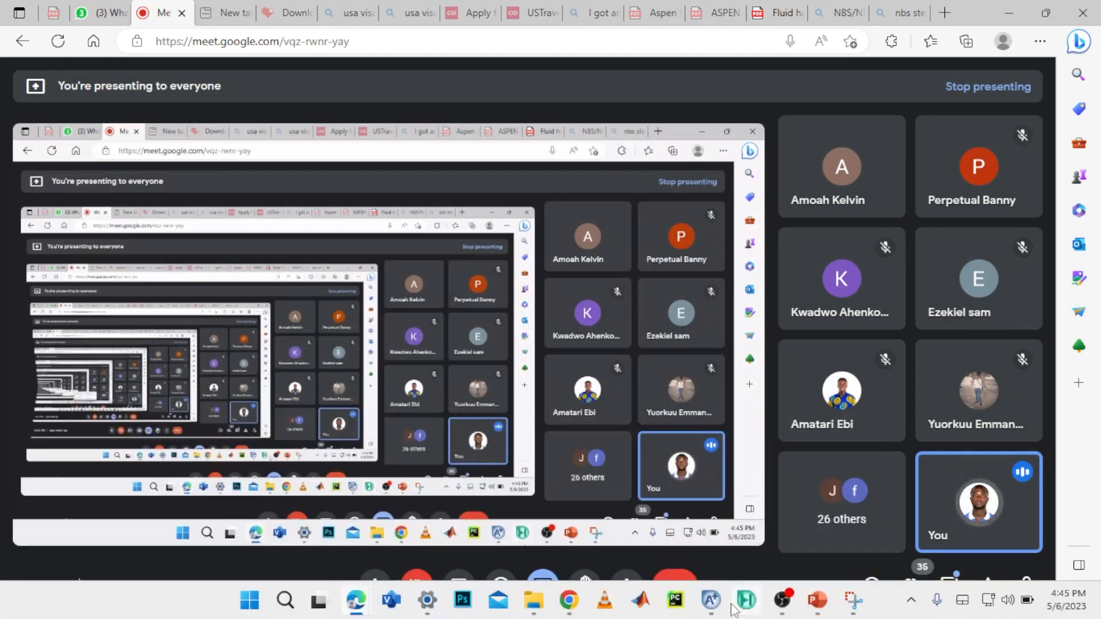
click(808, 509)
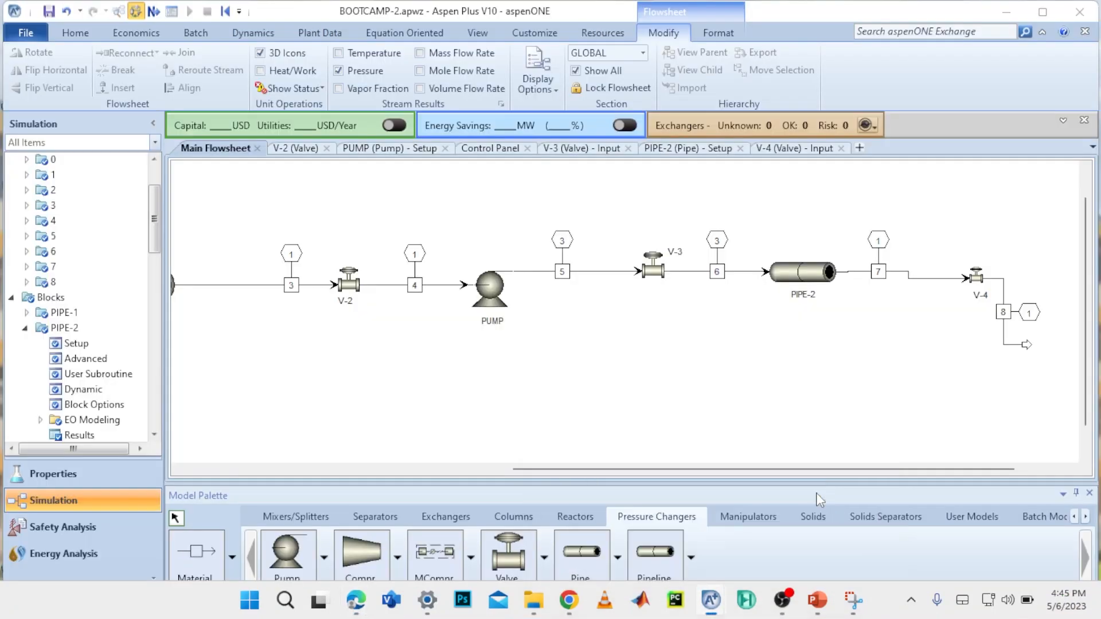
Add a Mixer block named TANK-B to the flowsheet, just below V-4's outlet stream
click(311, 519)
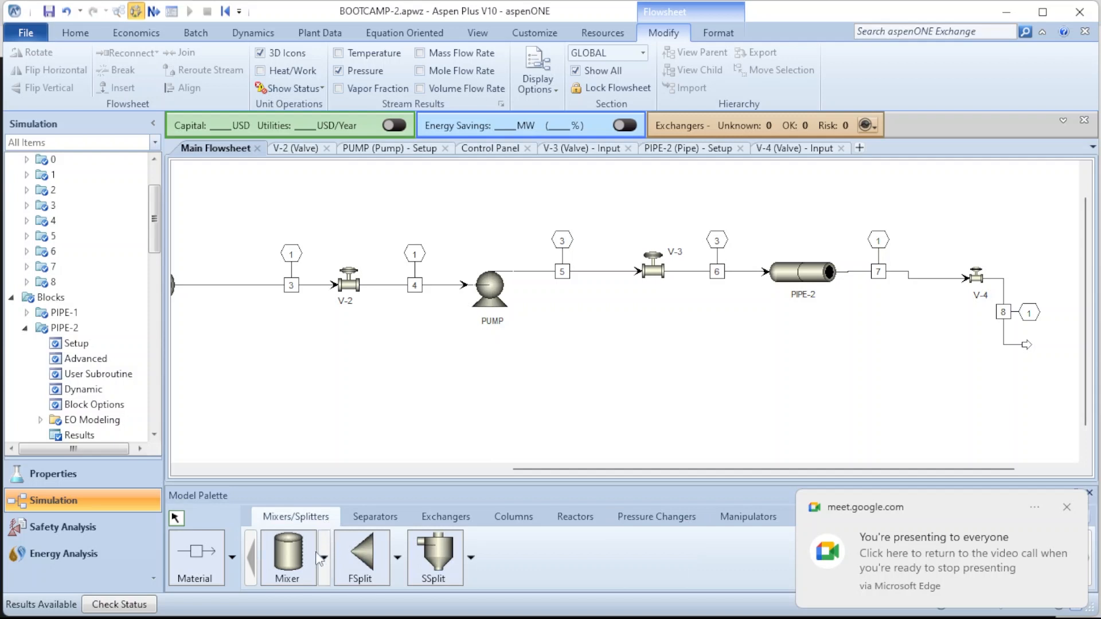
click(301, 563)
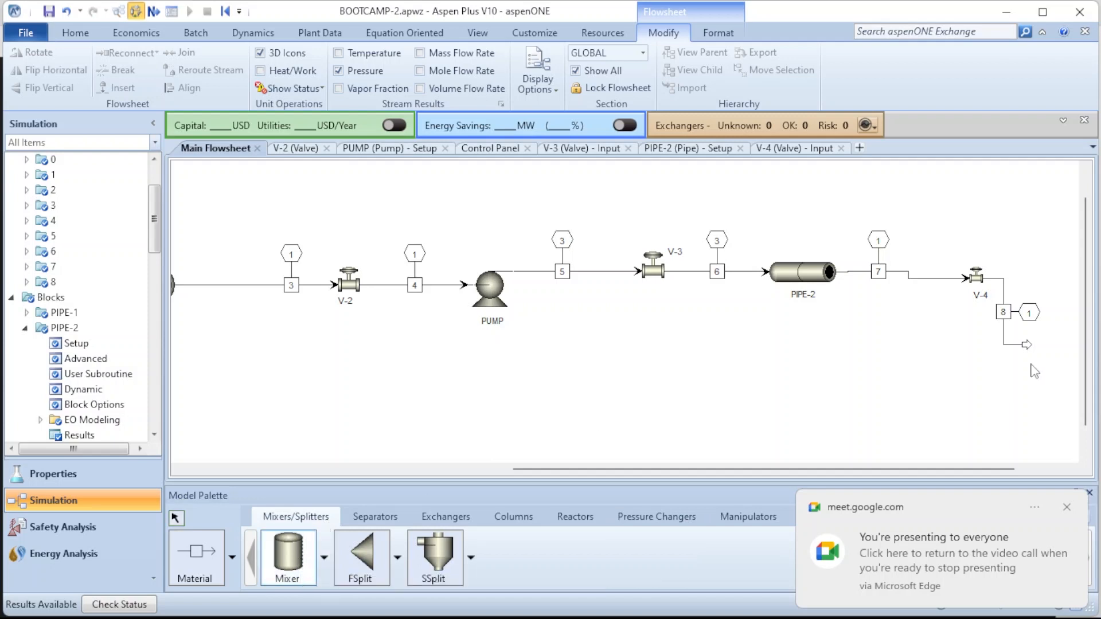
click(998, 392)
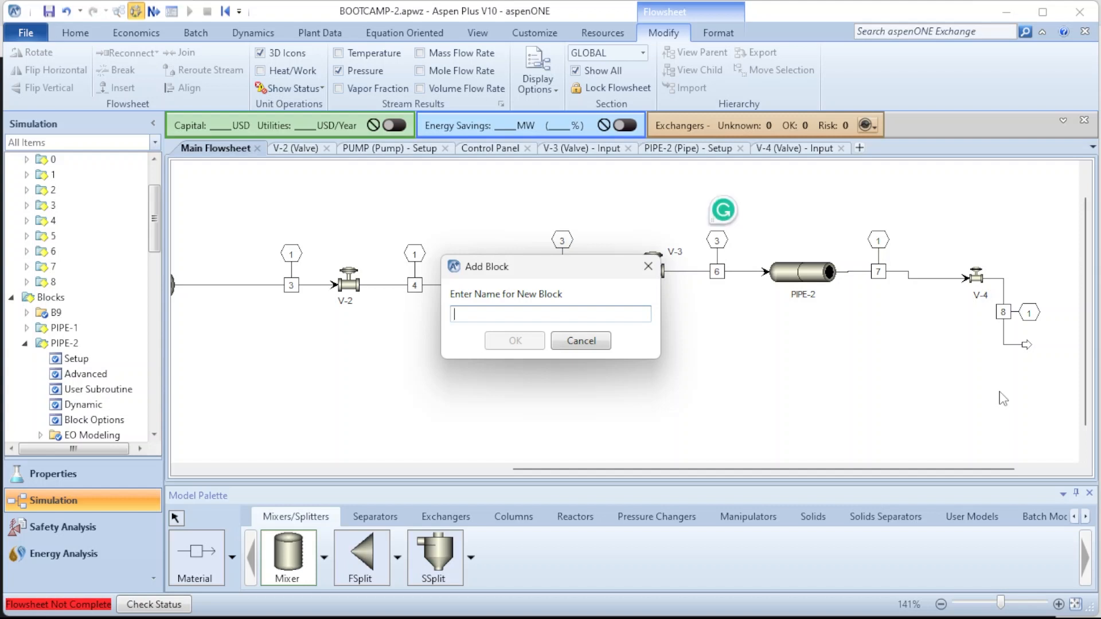
text(TANK-B)
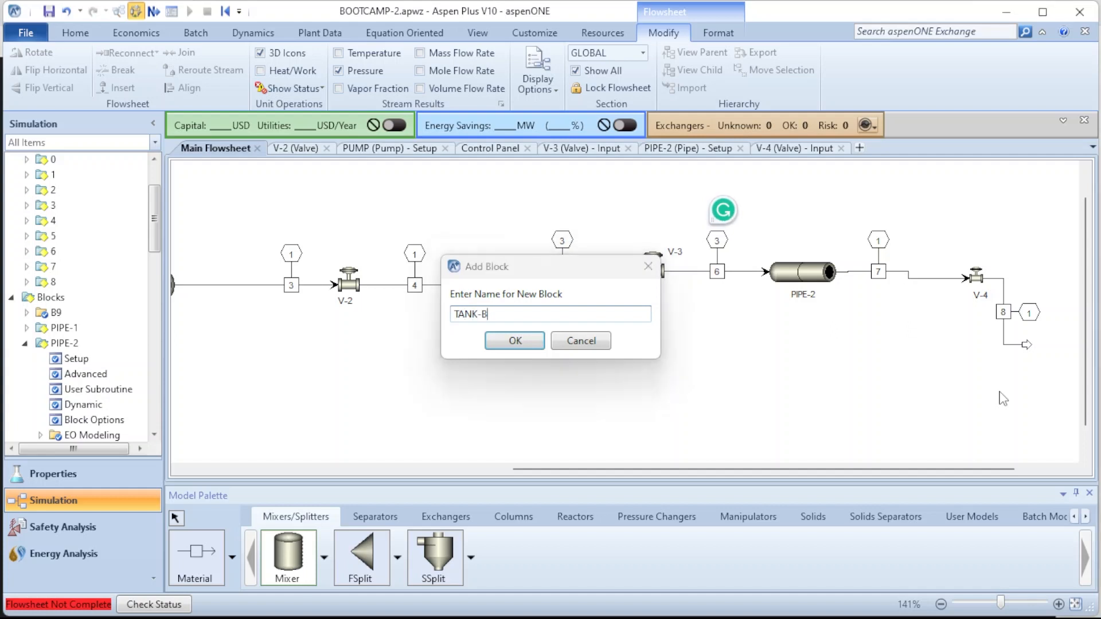
key(Return)
key(Escape)
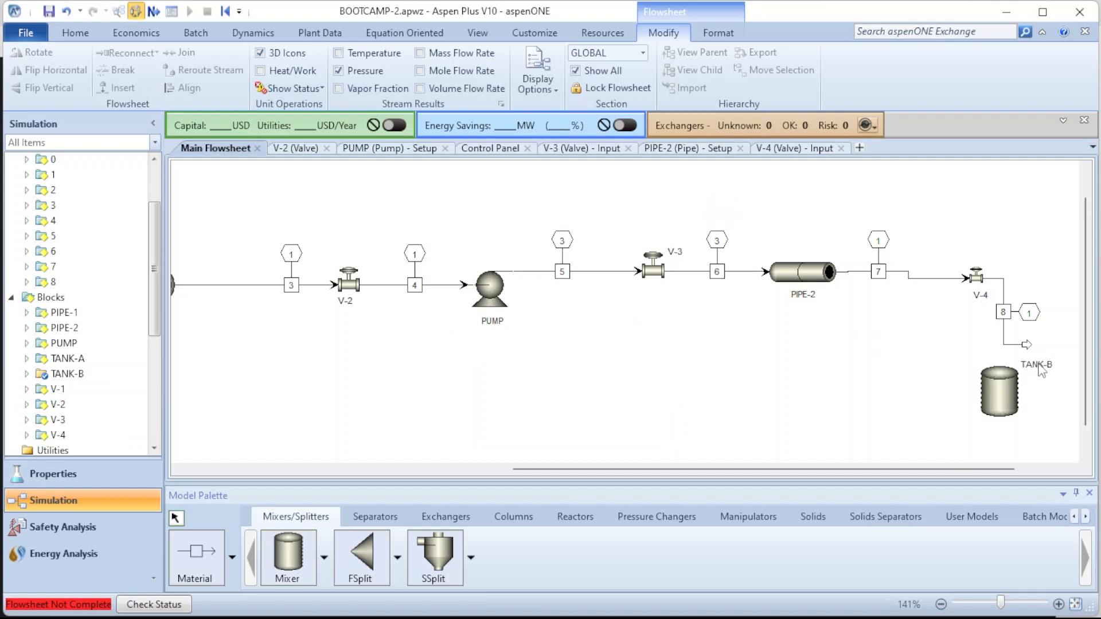
Connect the free end of stream 8 to TANK-B's inlet and move the stream label onto the vertical line below V-4
drag(1027, 346, 1001, 363)
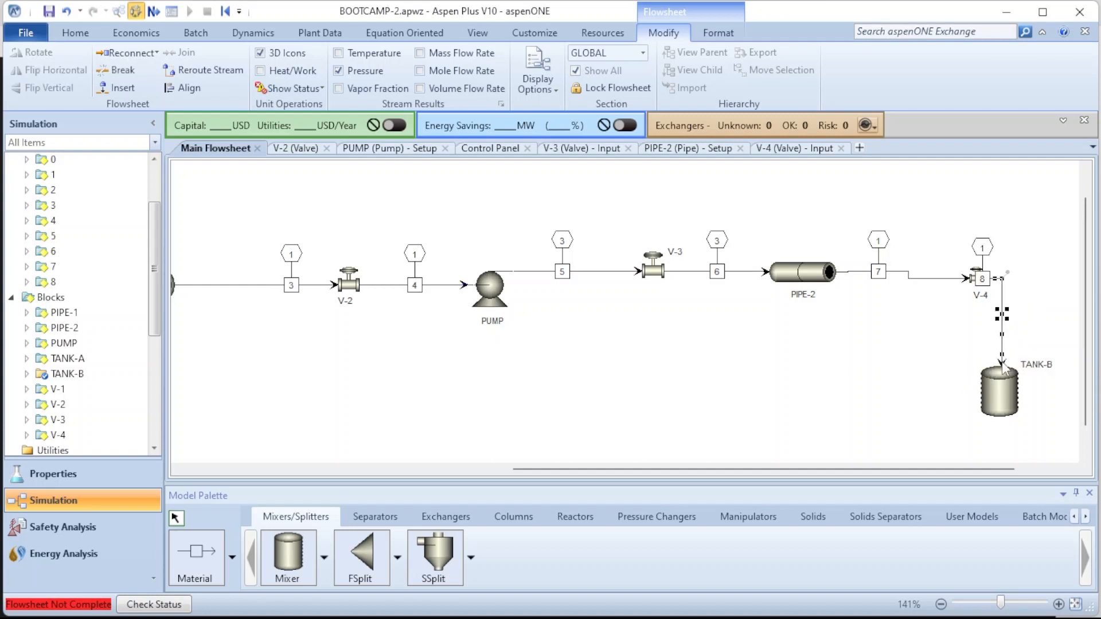
click(1045, 390)
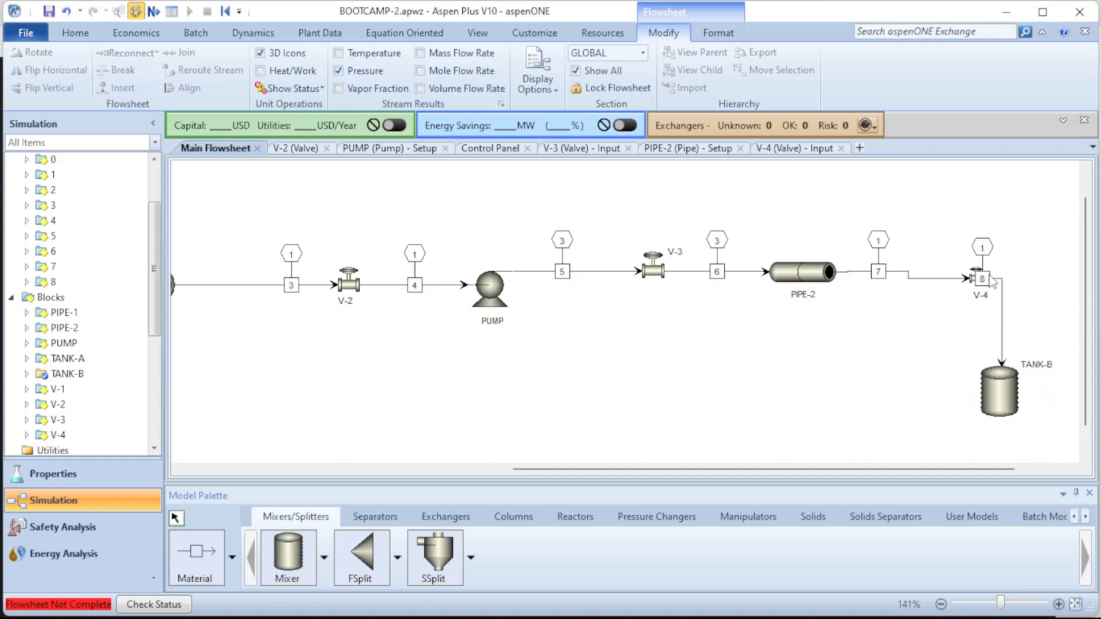
drag(991, 283, 1014, 305)
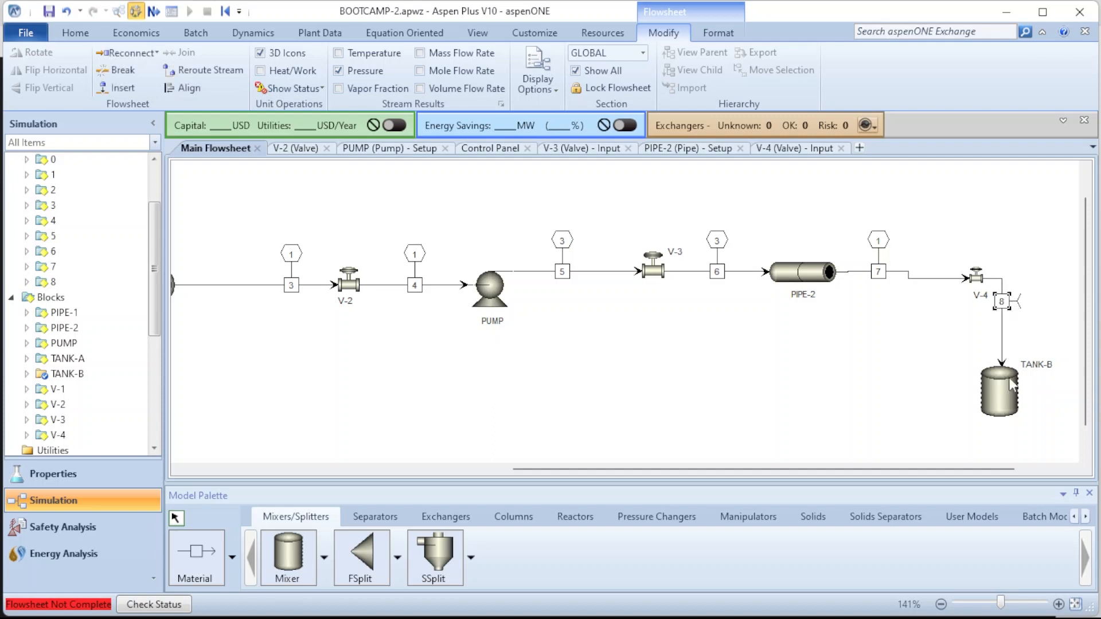
Draw material stream 9 from TANK-B's product port back toward the middle of the flowsheet and run the simulation
click(195, 571)
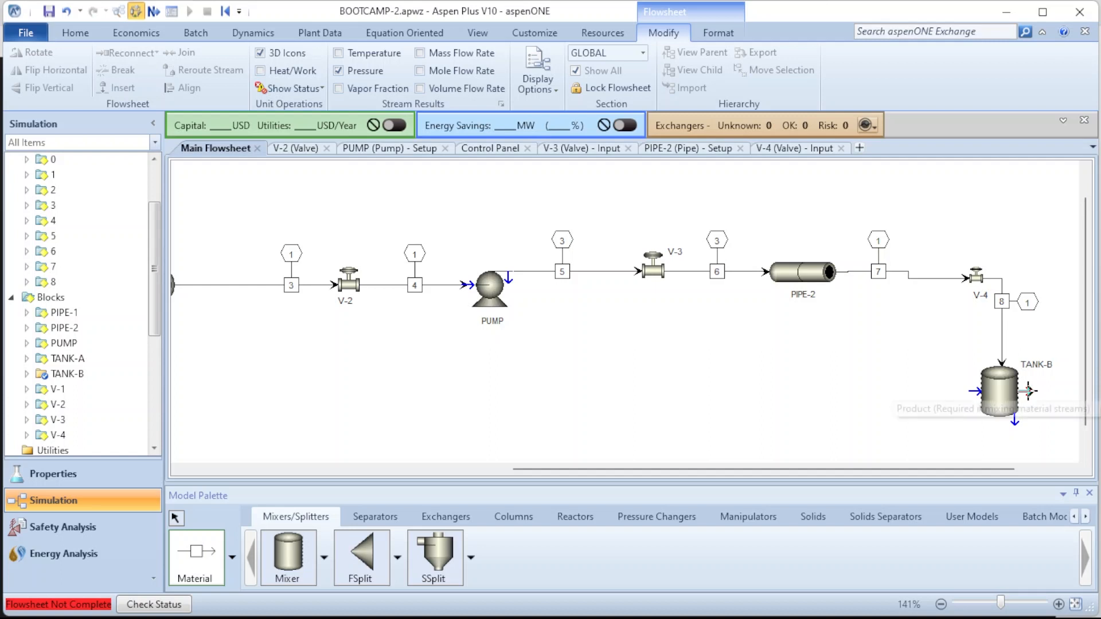
click(1031, 391)
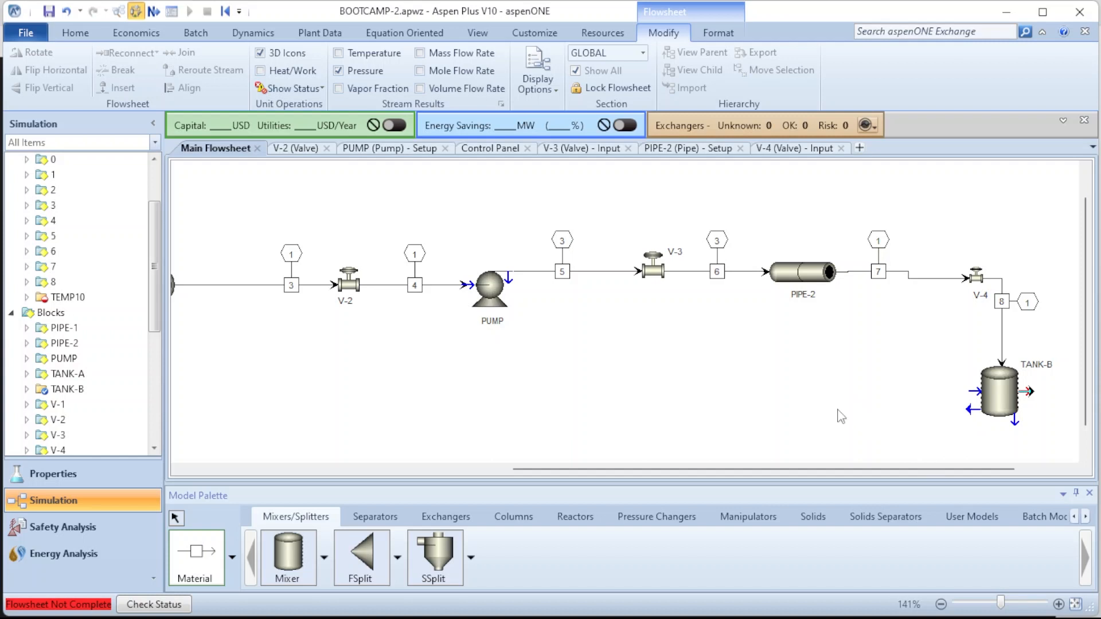
click(841, 417)
click(689, 412)
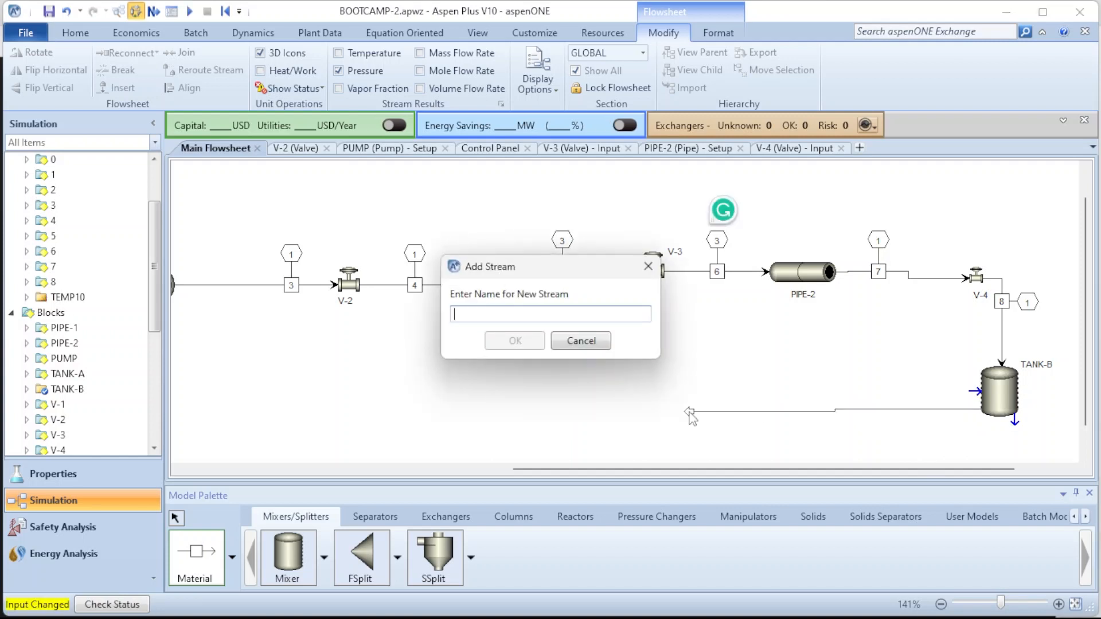
text(9)
key(Return)
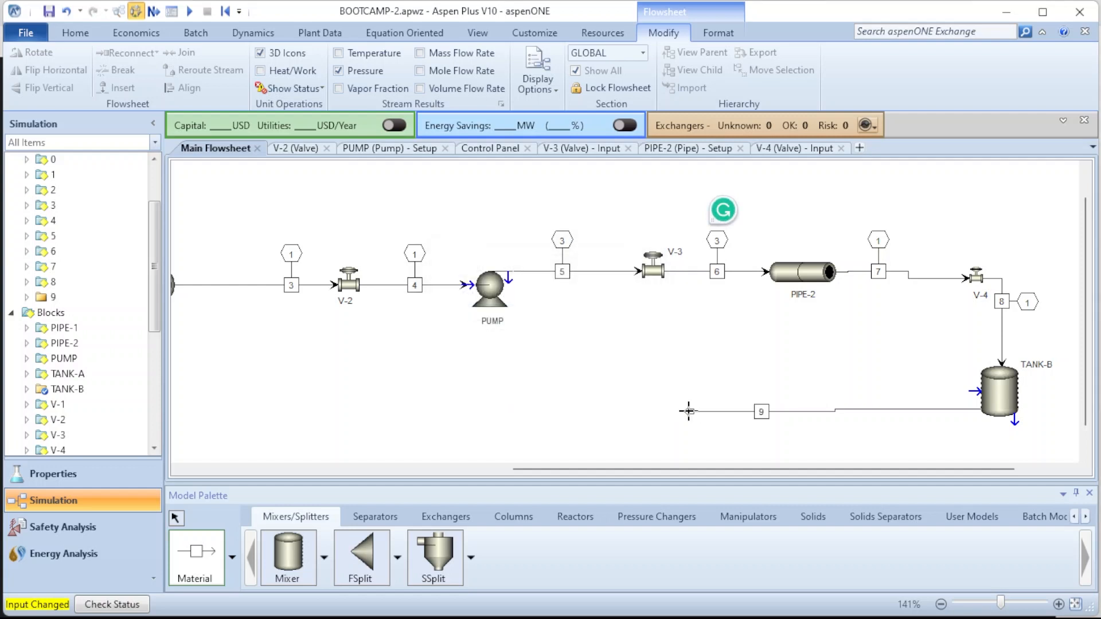
right_click(867, 356)
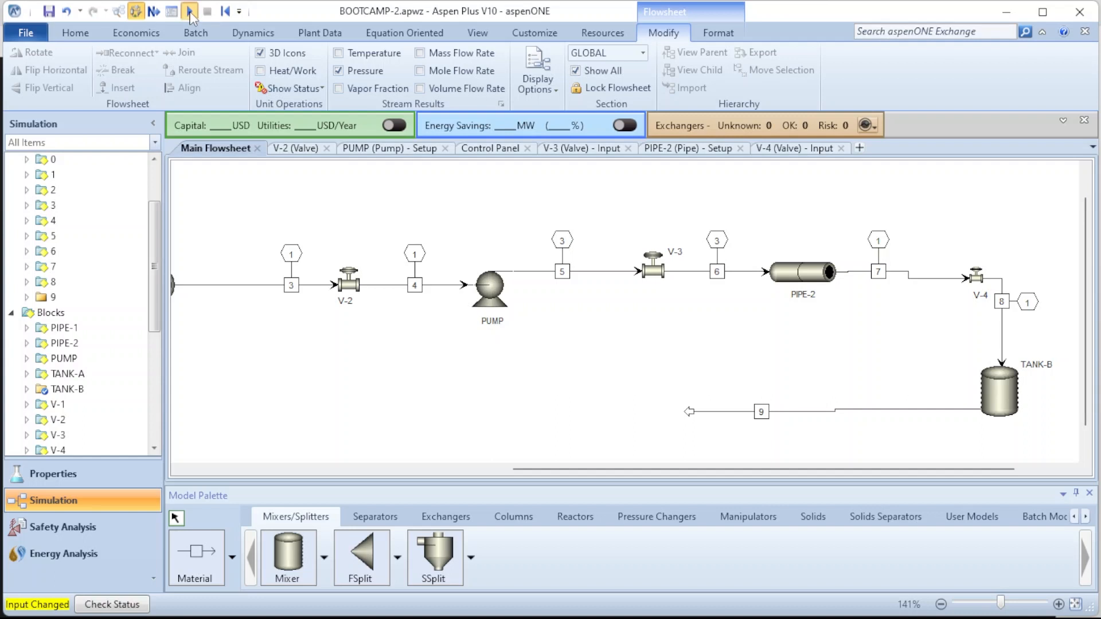
click(190, 14)
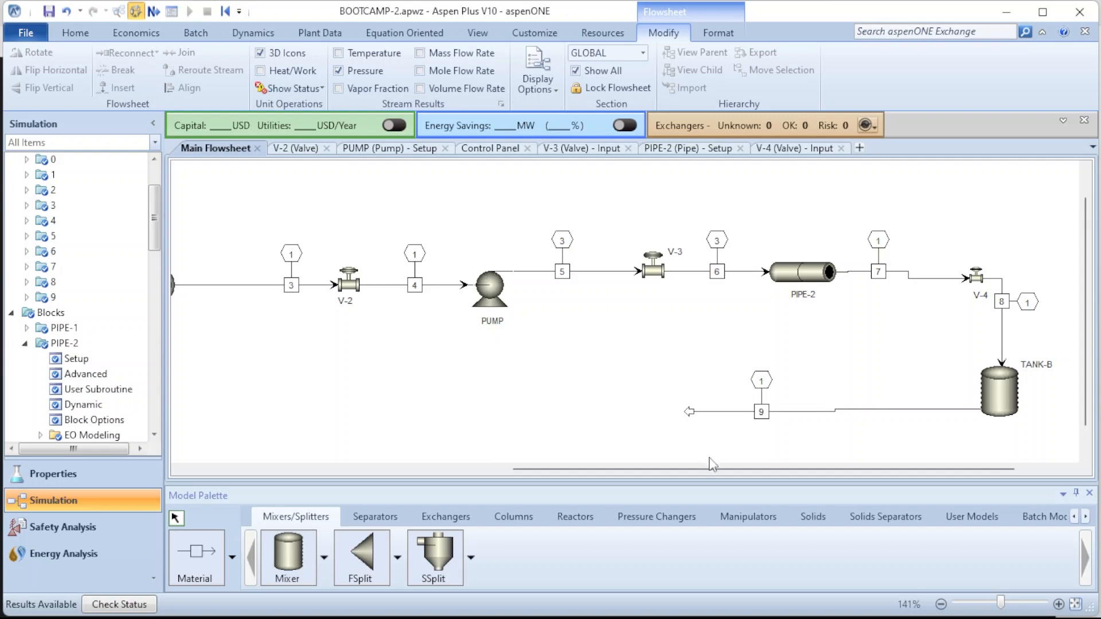
Hide the temperature and pressure stream results on the flowsheet and bring the TANK-A end into view
drag(714, 468, 286, 456)
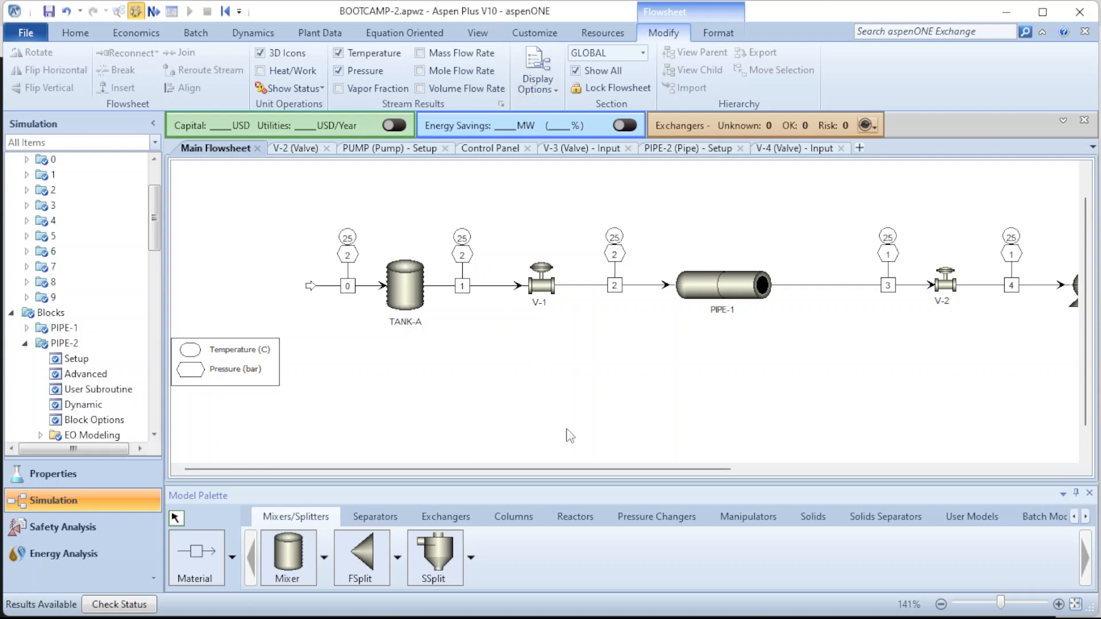
drag(619, 470, 682, 468)
click(338, 71)
click(338, 53)
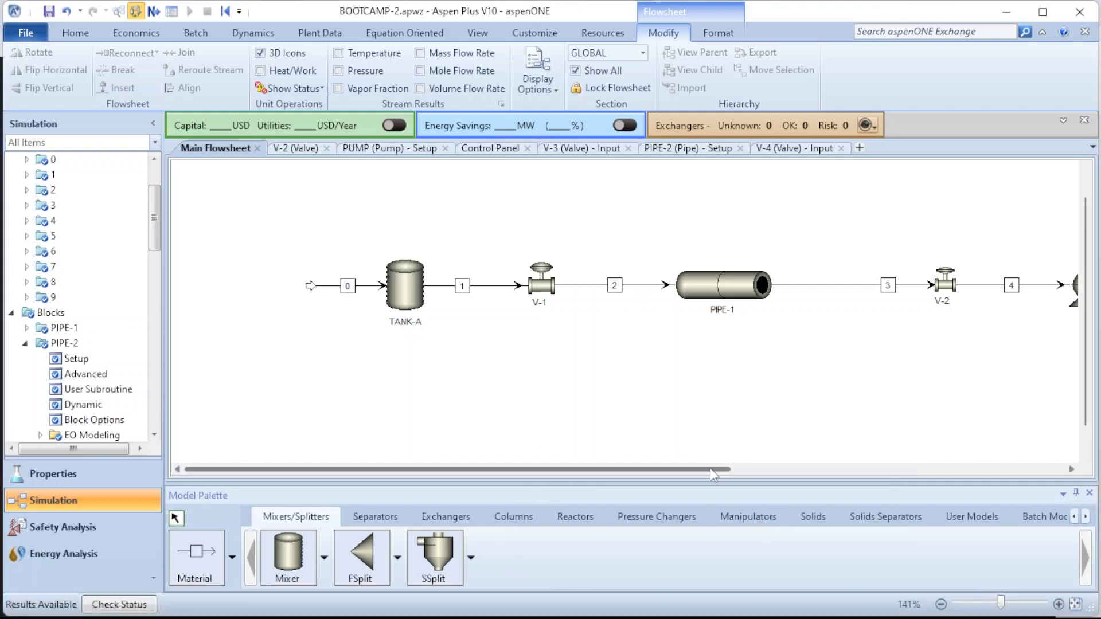
drag(710, 468, 981, 480)
drag(980, 475, 709, 474)
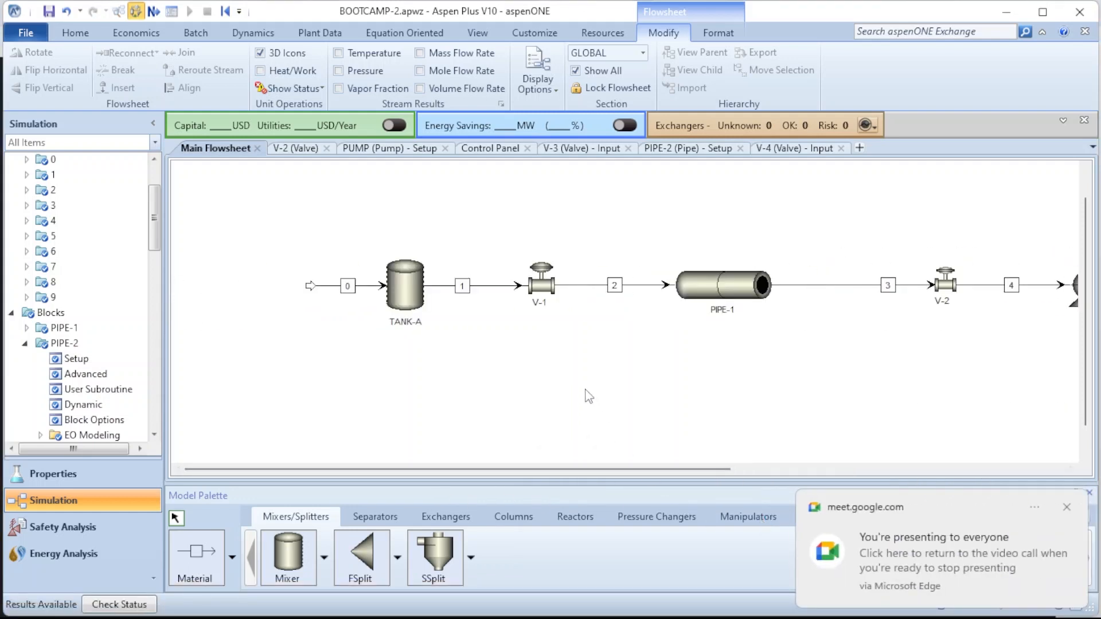
Review V-1's summary and balance results, including its cavitation index, and return to the main flowsheet
click(544, 286)
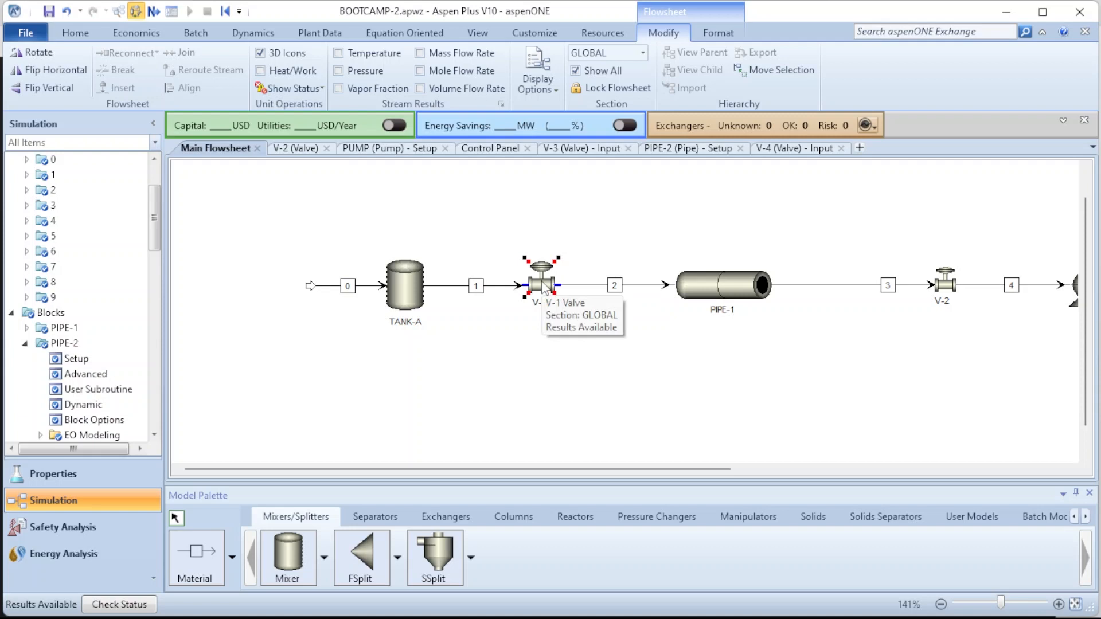
right_click(544, 286)
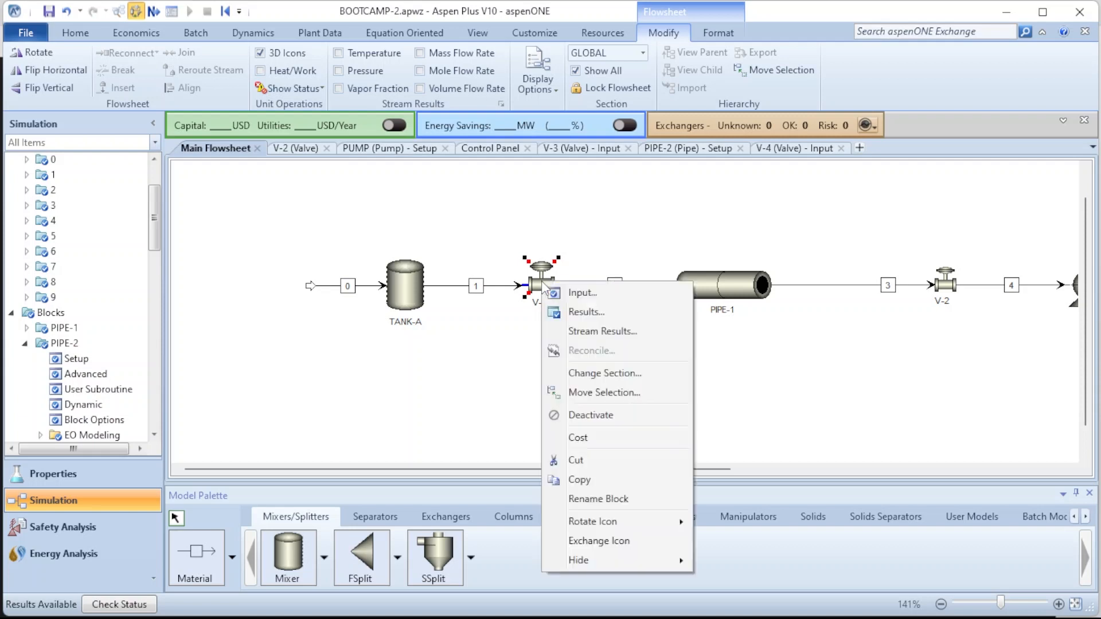
click(616, 312)
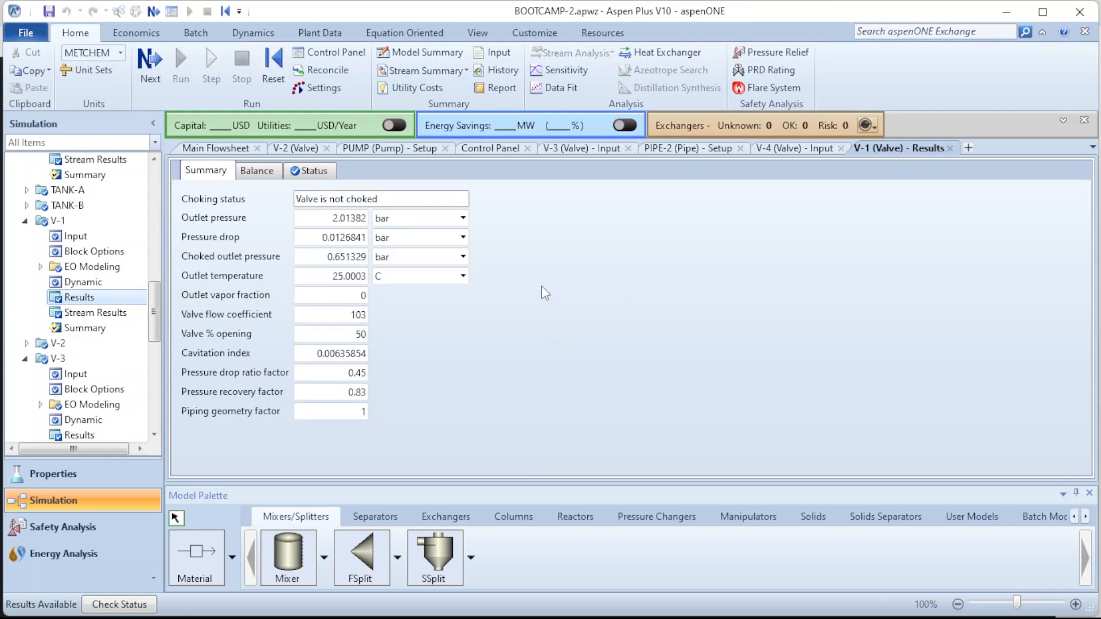
click(500, 342)
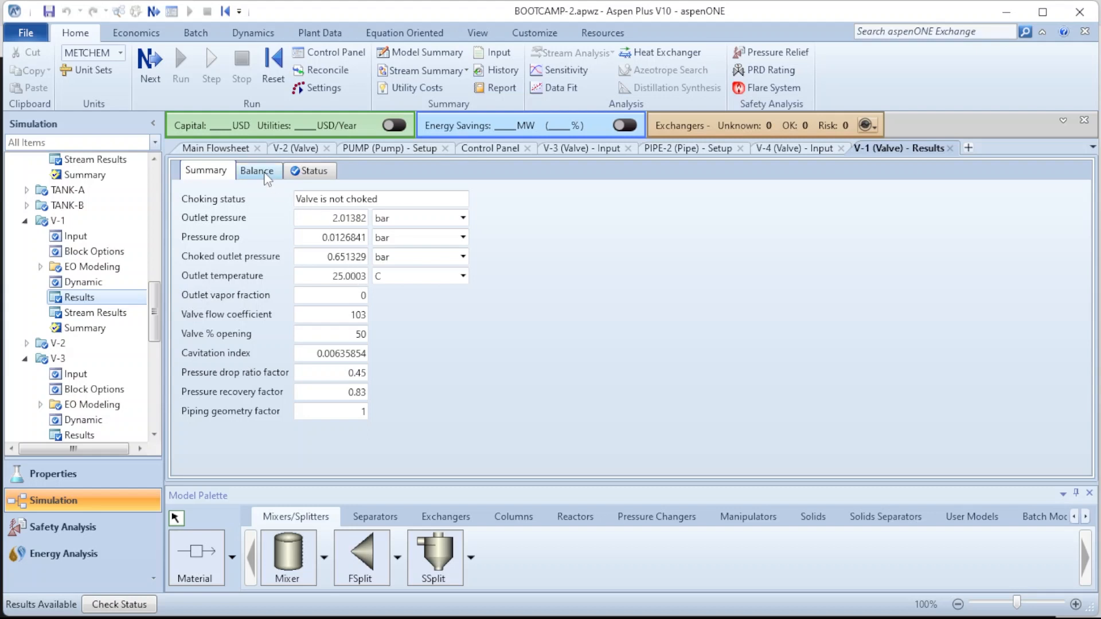
click(241, 173)
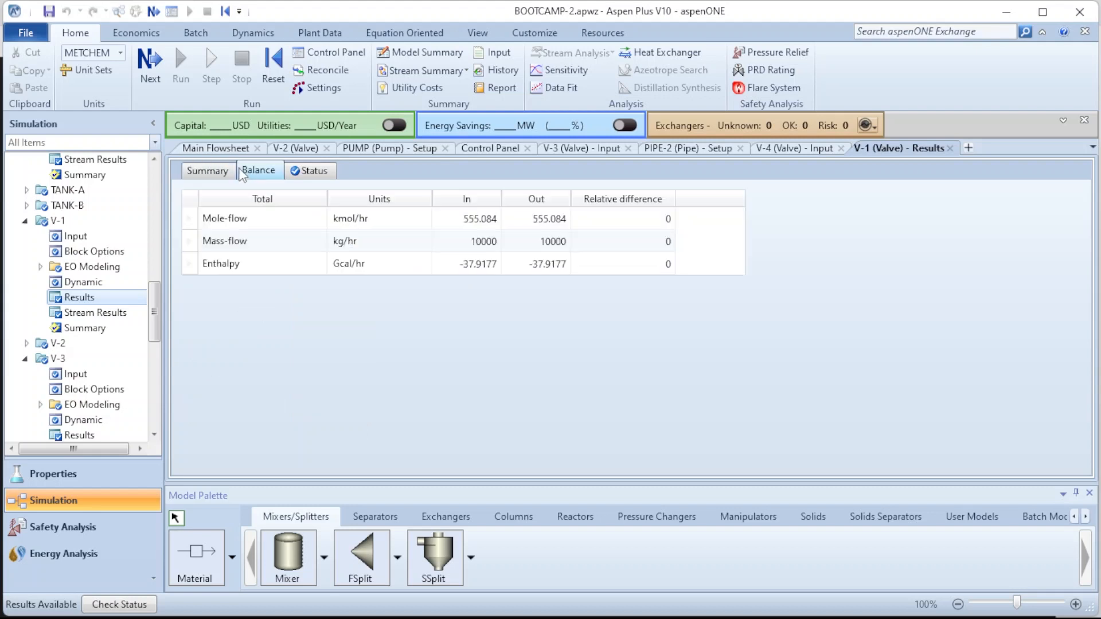
click(234, 172)
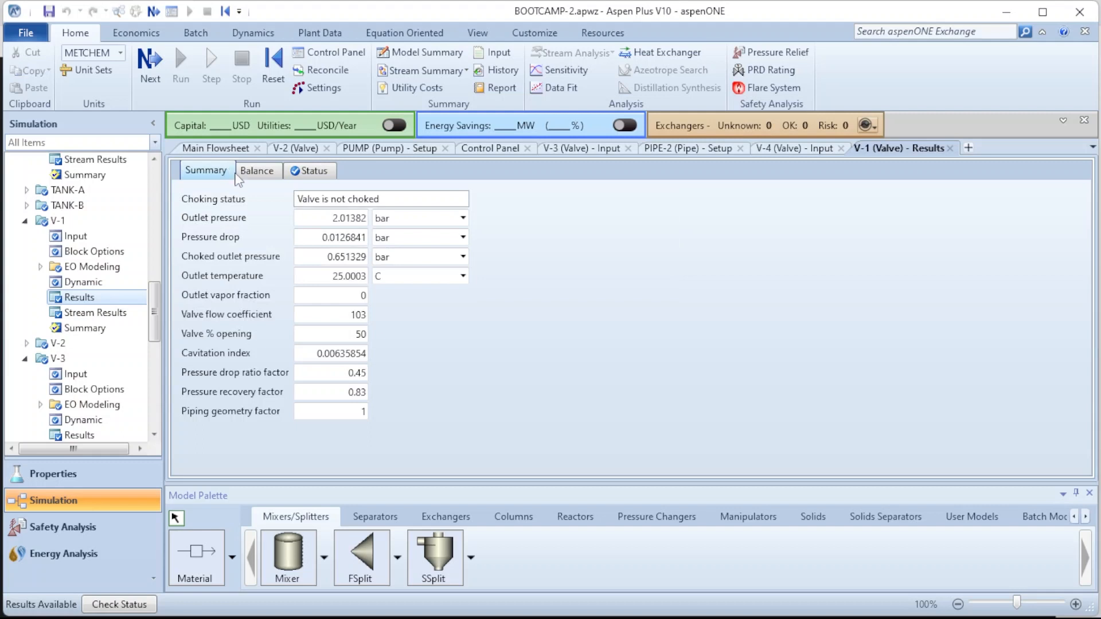
click(343, 354)
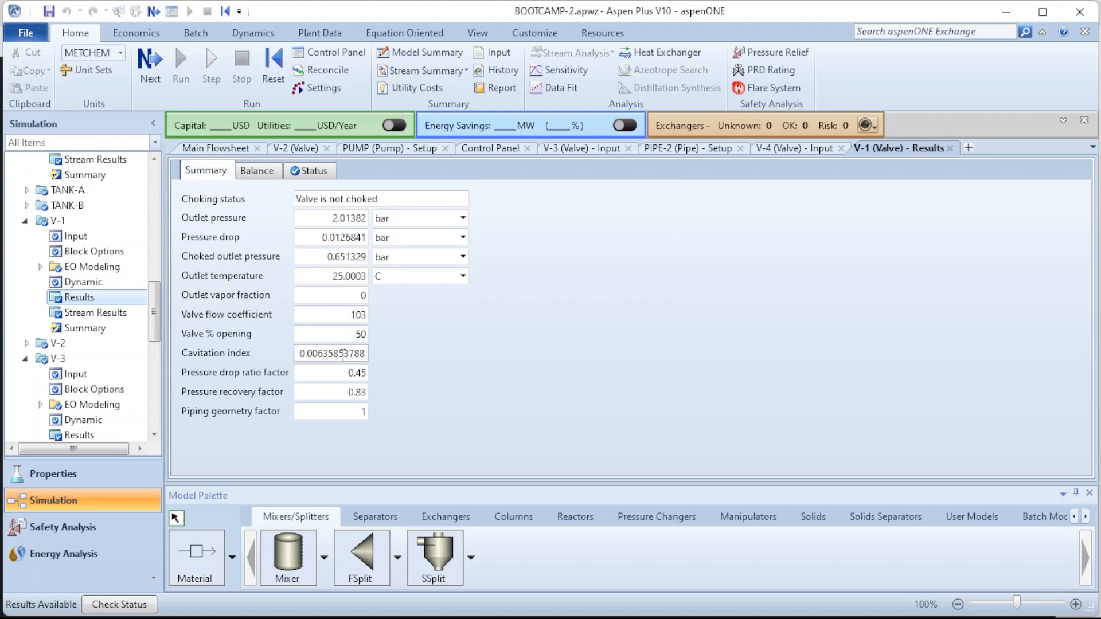
click(441, 347)
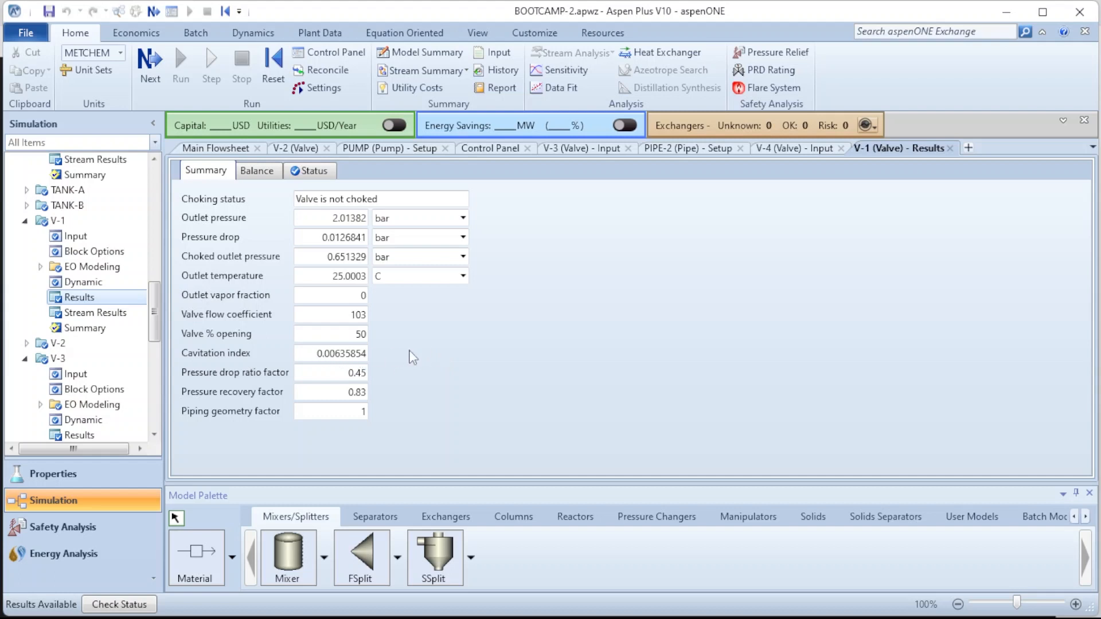
click(238, 151)
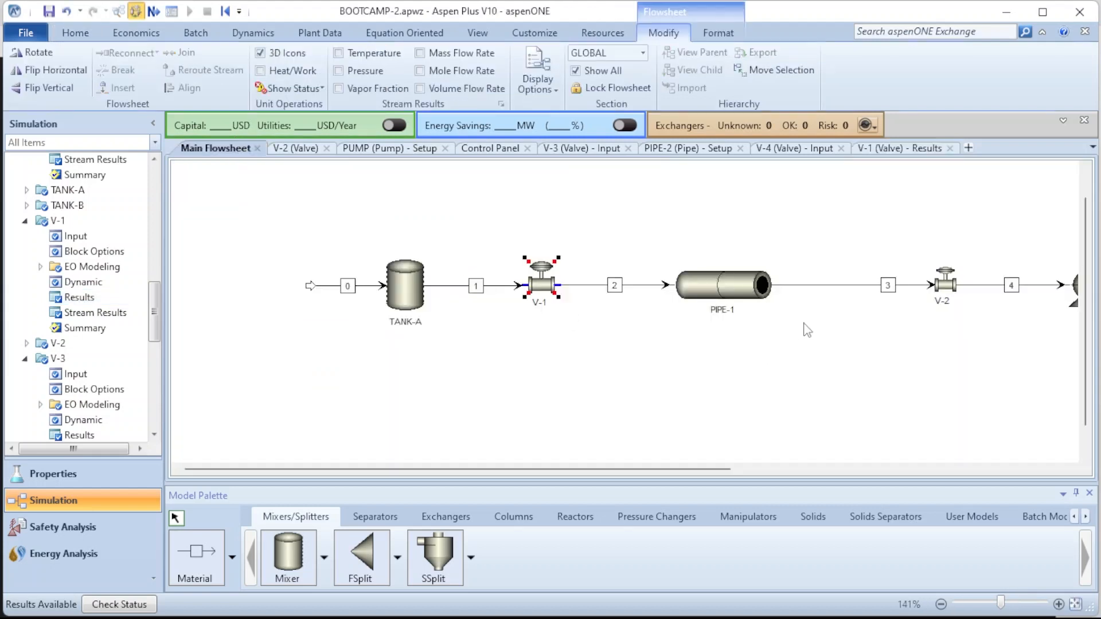
Review V-2's results summary, including its cavitation index, and return to the main flowsheet
click(942, 284)
right_click(940, 282)
click(987, 311)
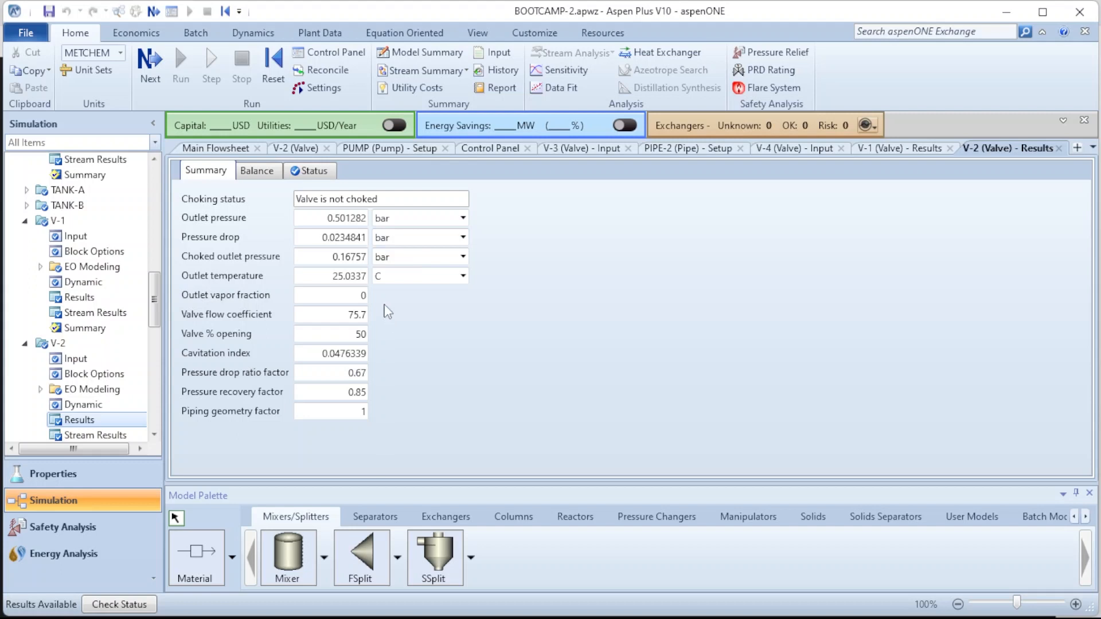
click(341, 354)
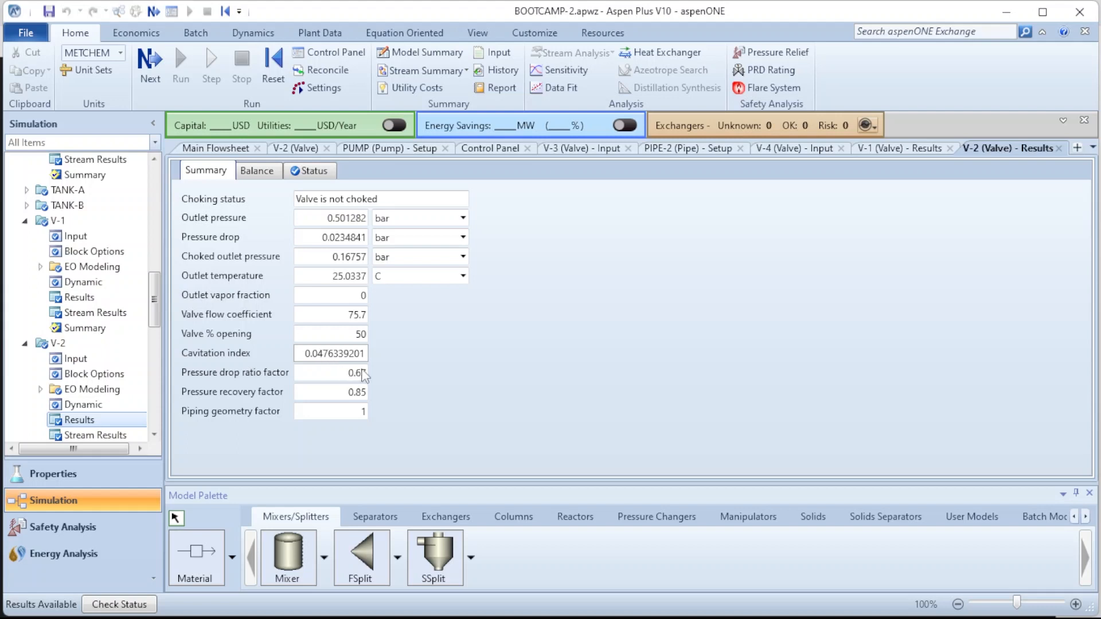
click(417, 354)
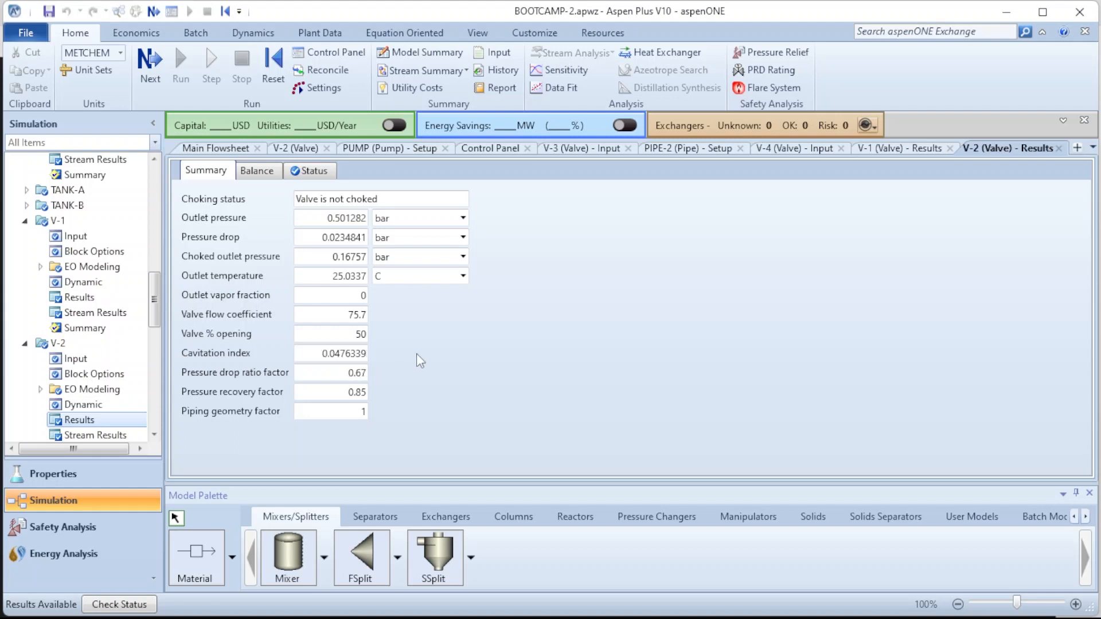
click(219, 150)
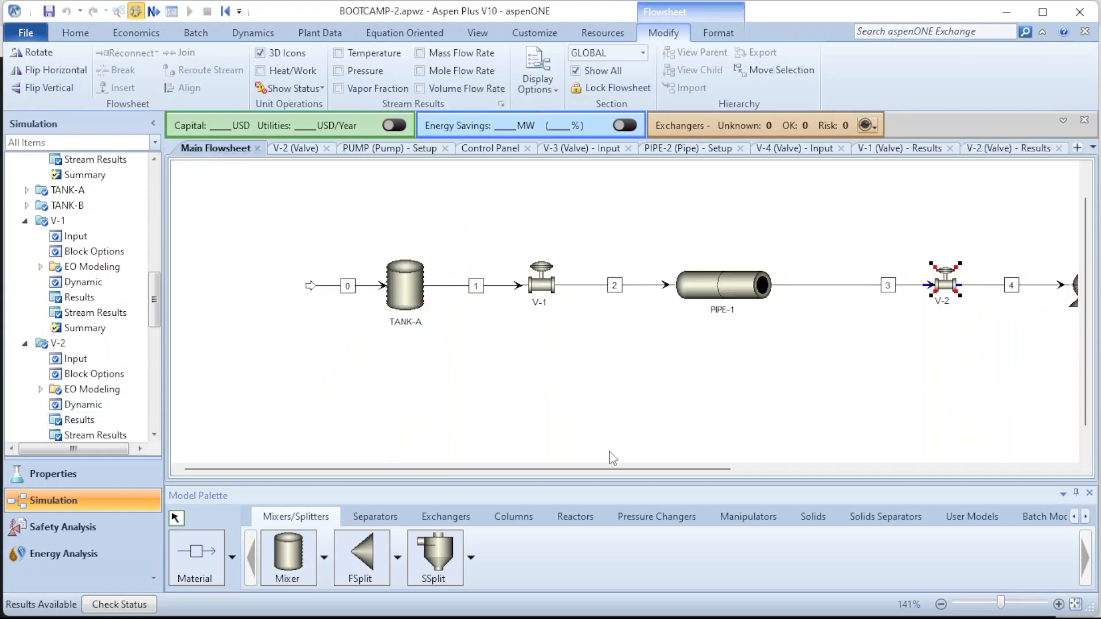
Review the PUMP block's results summary and its performance curve results, and return to the main flowsheet
drag(642, 469, 867, 476)
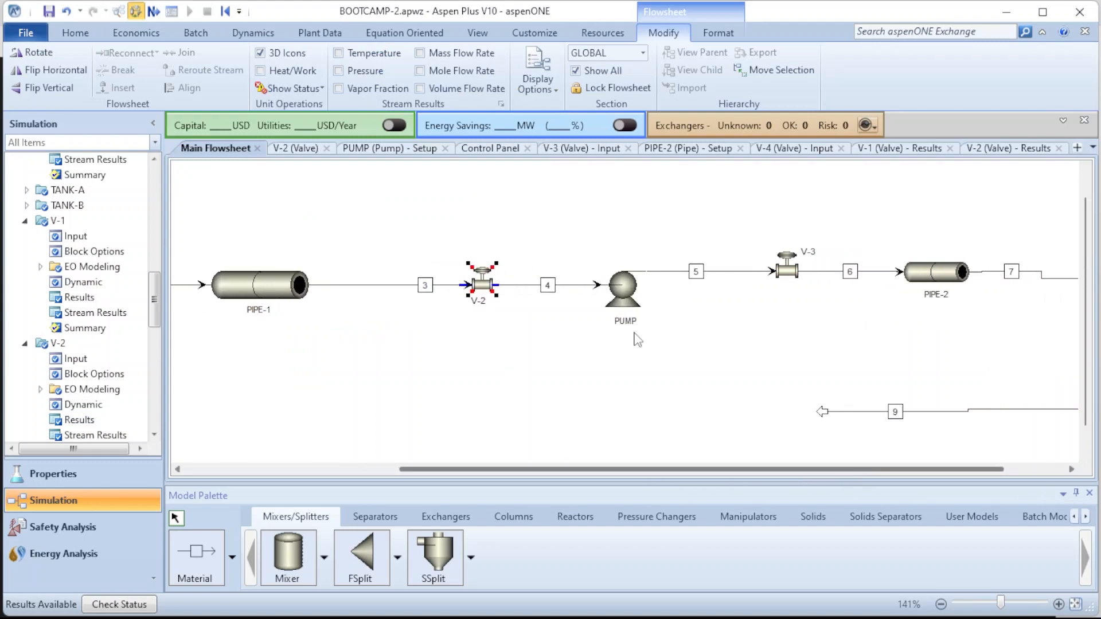
click(634, 290)
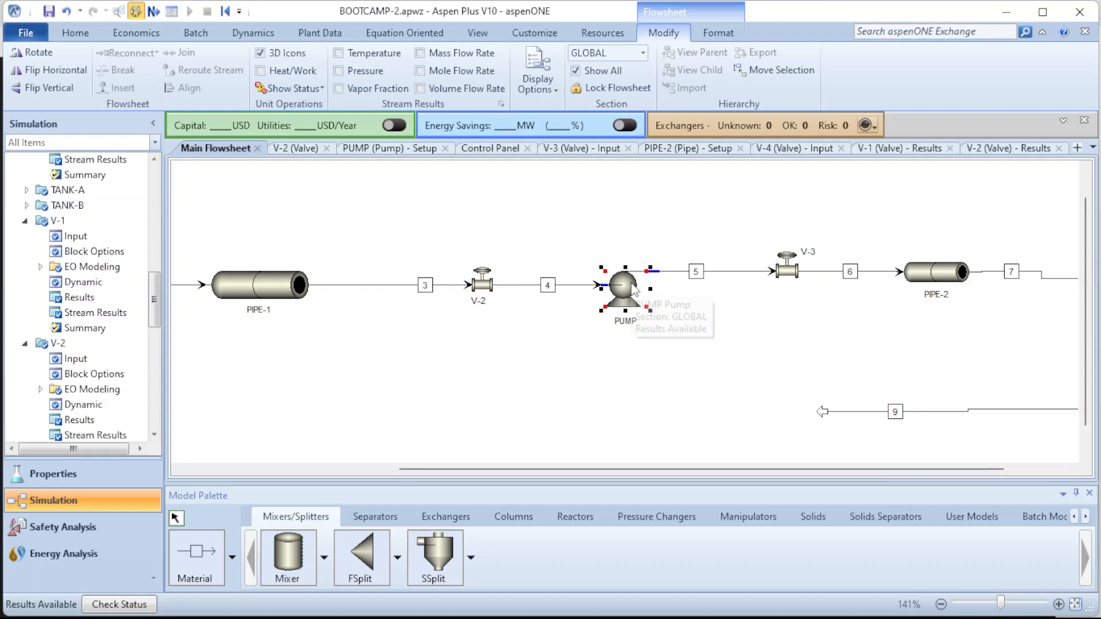
right_click(633, 290)
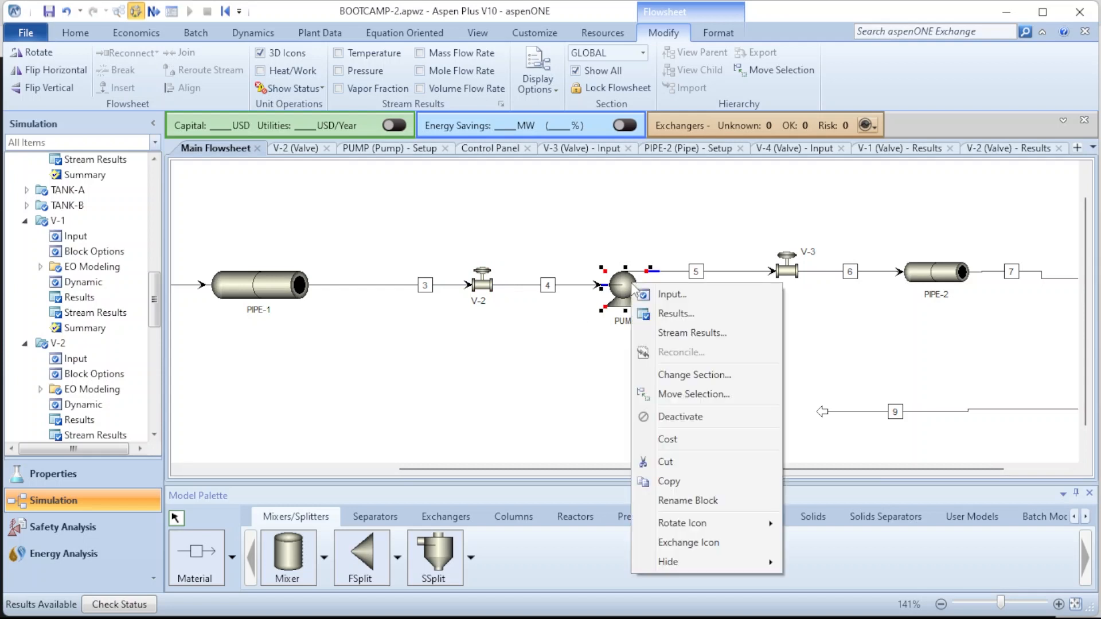
click(682, 313)
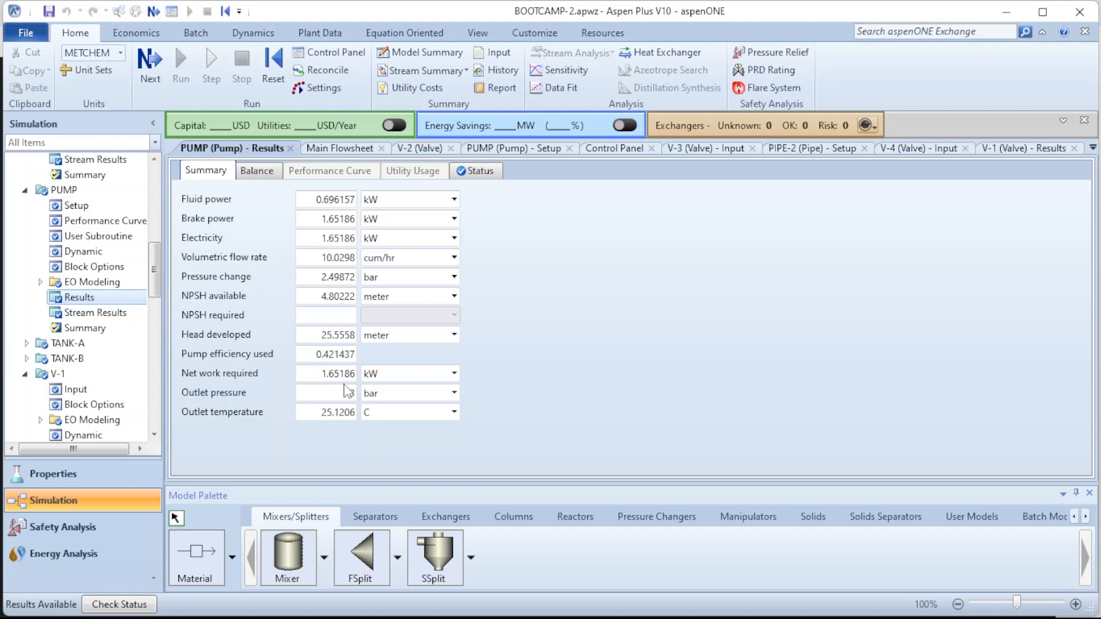
mouse_move(489, 618)
click(311, 161)
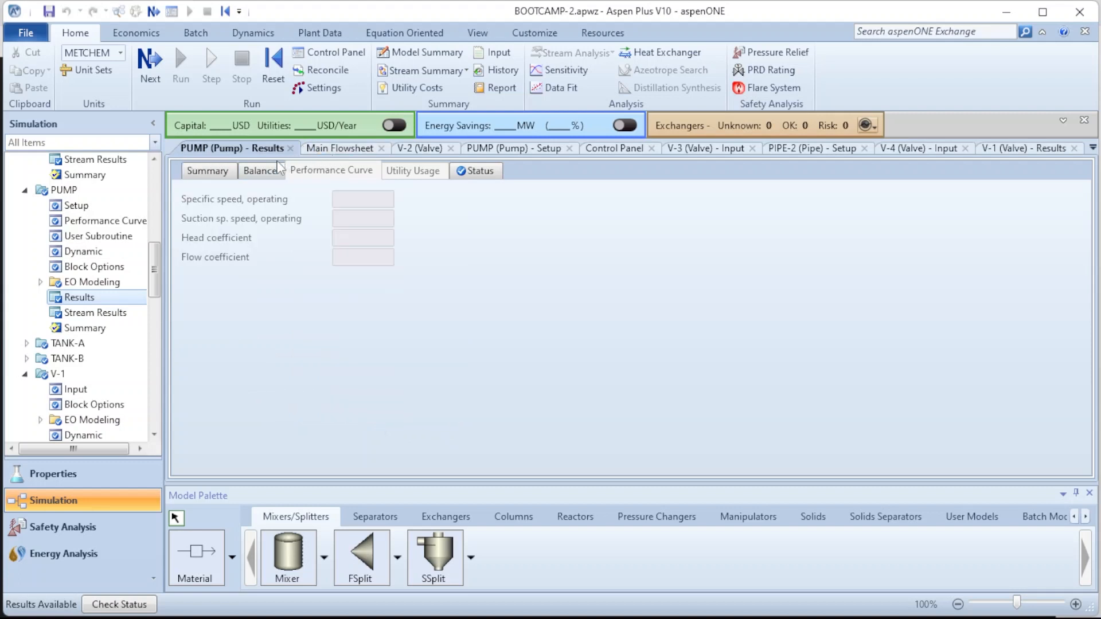
click(342, 150)
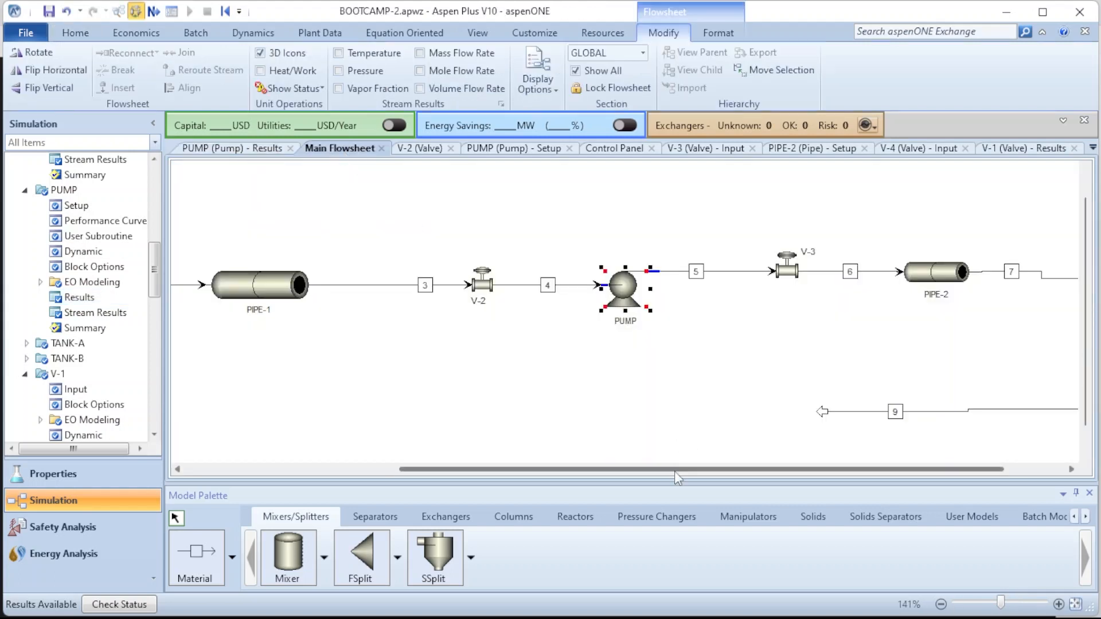
Review V-3's results summary, checking the cavitation index field, and return to the main flowsheet
drag(740, 470, 798, 470)
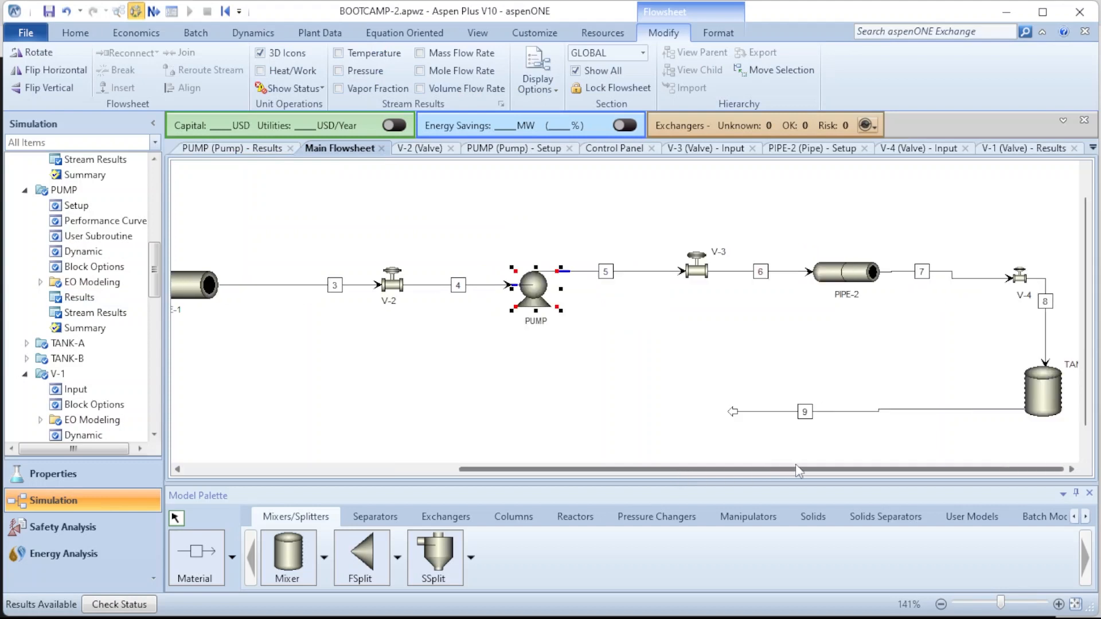
click(700, 277)
right_click(699, 278)
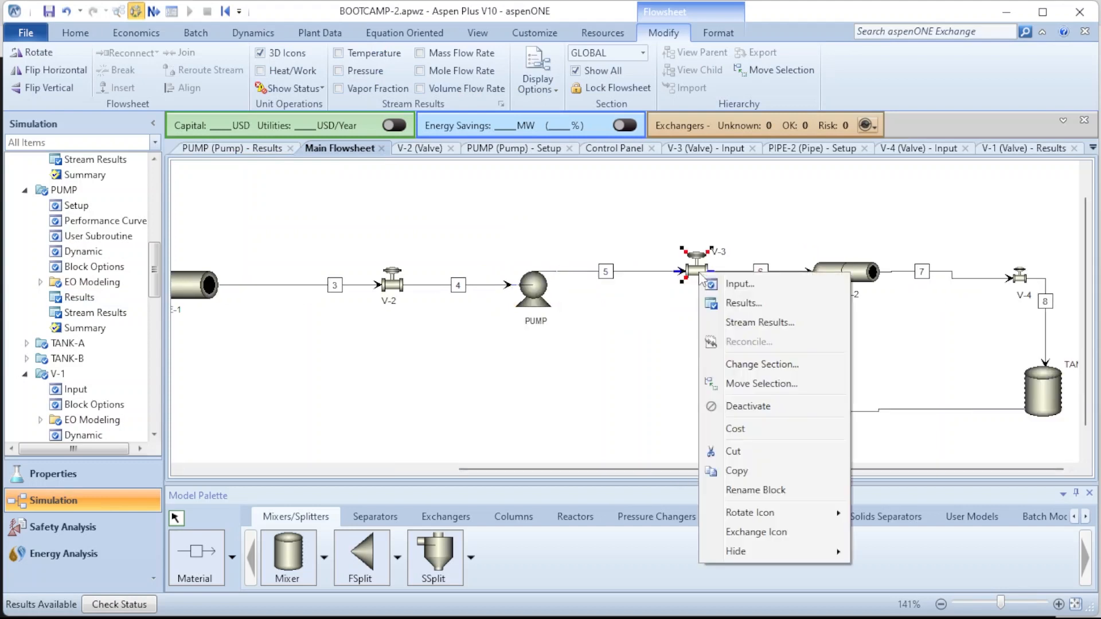
click(754, 307)
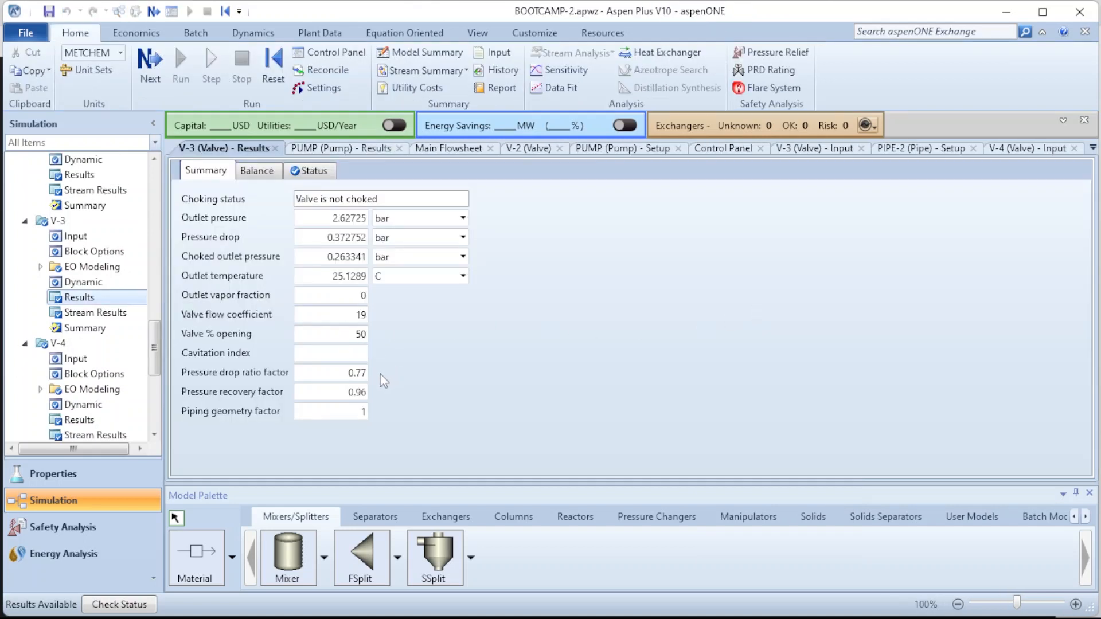
click(356, 353)
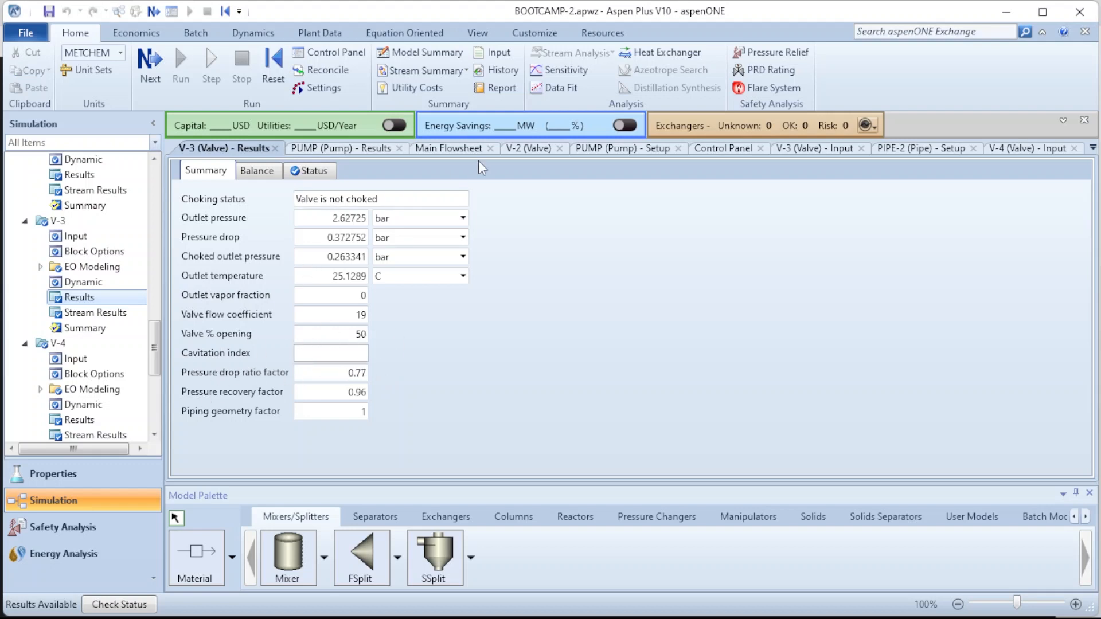
click(464, 152)
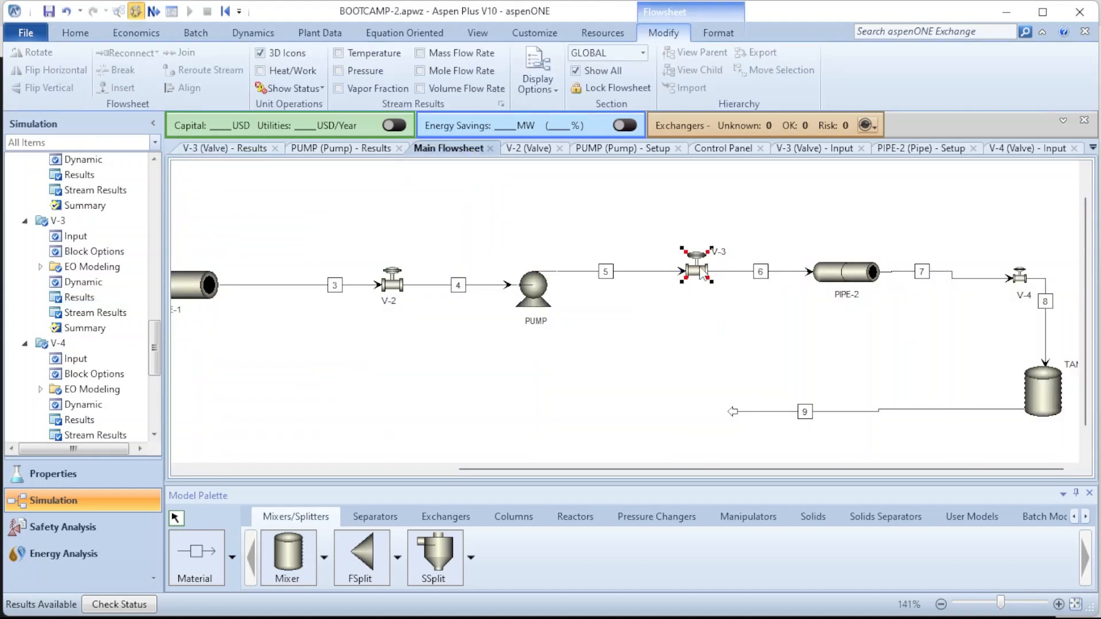
Rerun the simulation with V-3's cavitation index calculation enabled and check the index in its results summary
click(700, 268)
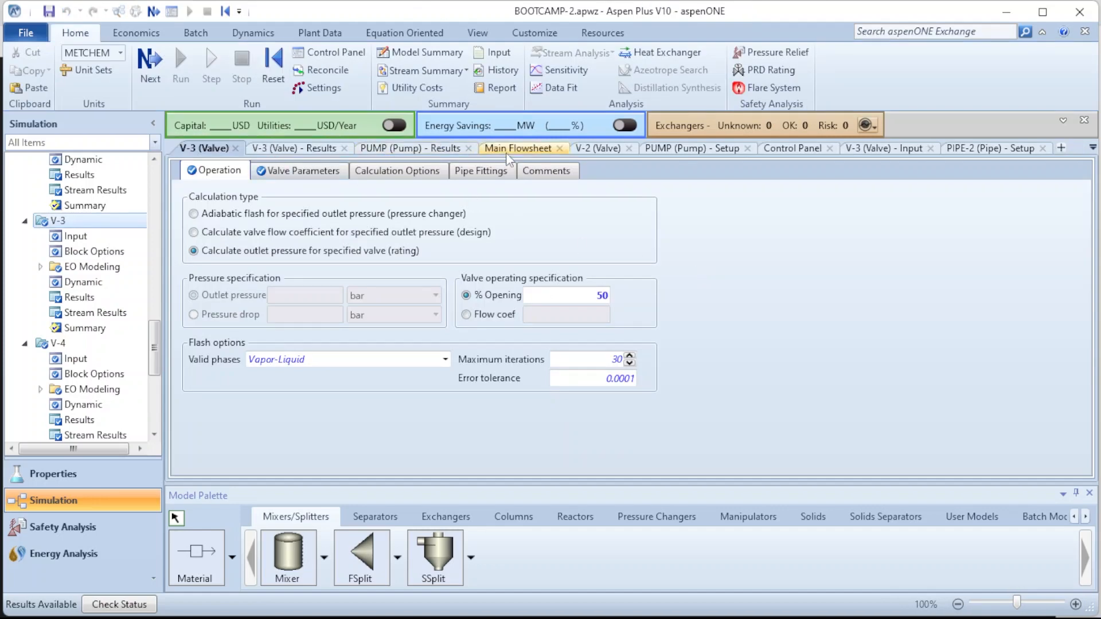
click(523, 149)
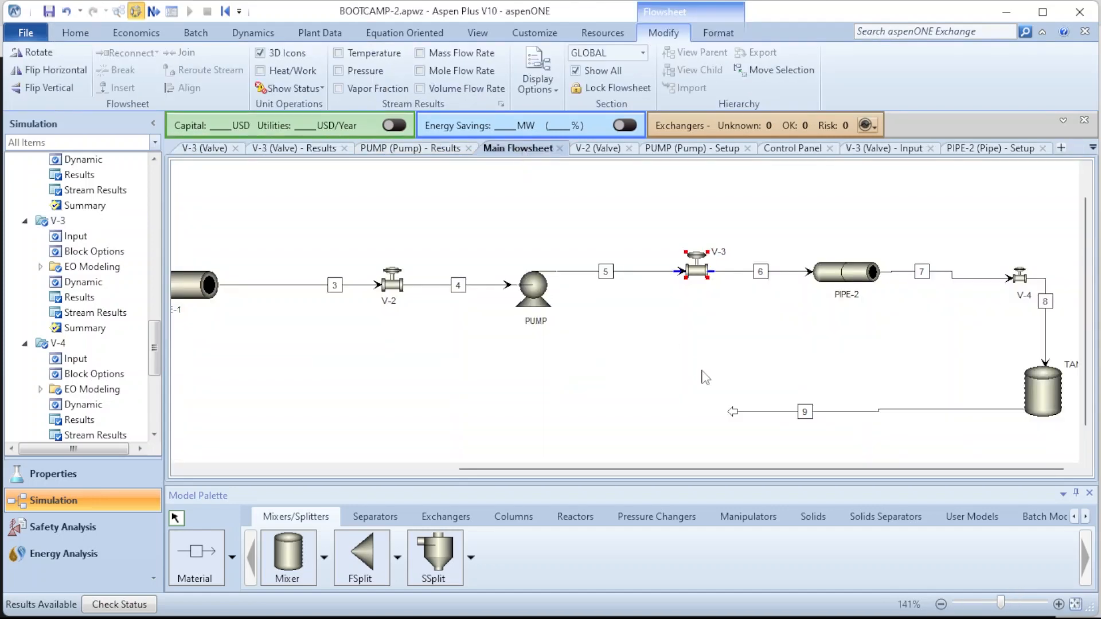
double_click(697, 271)
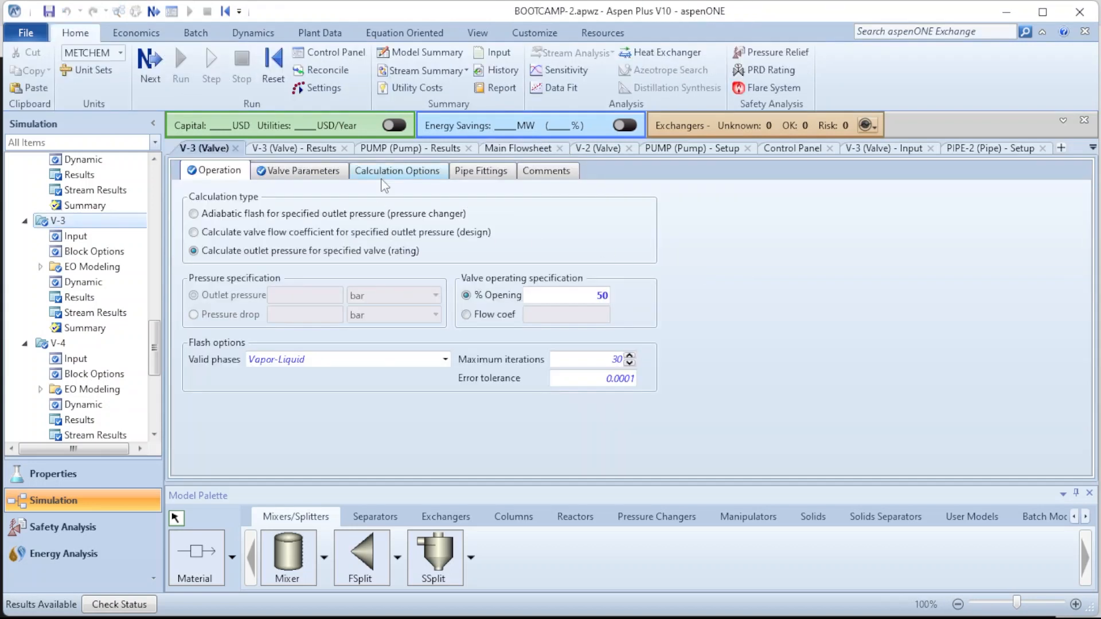
click(384, 183)
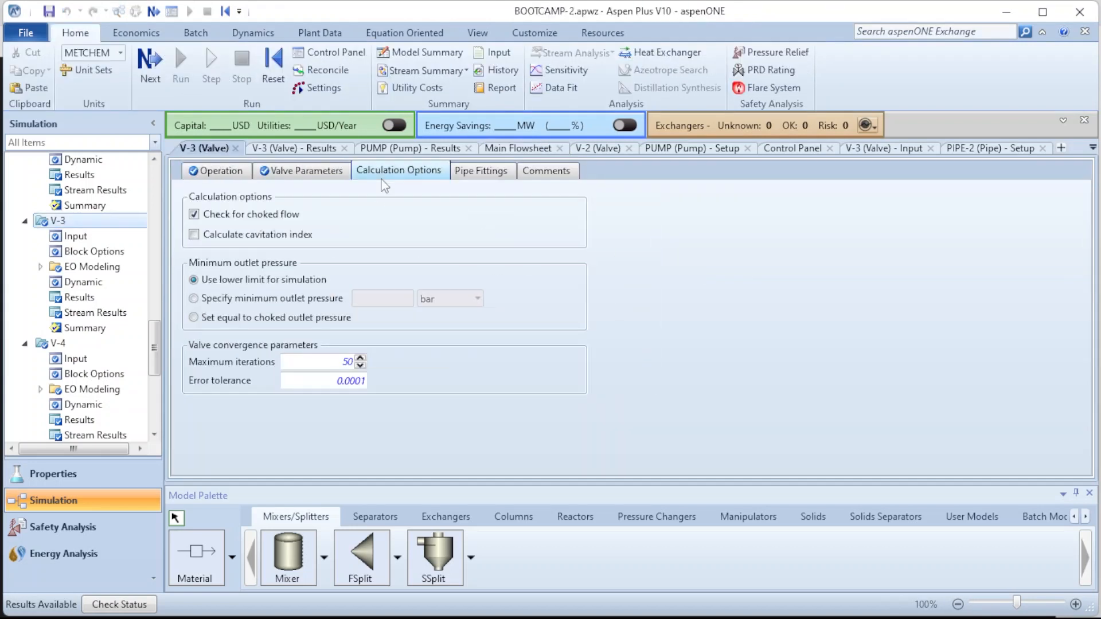
click(233, 236)
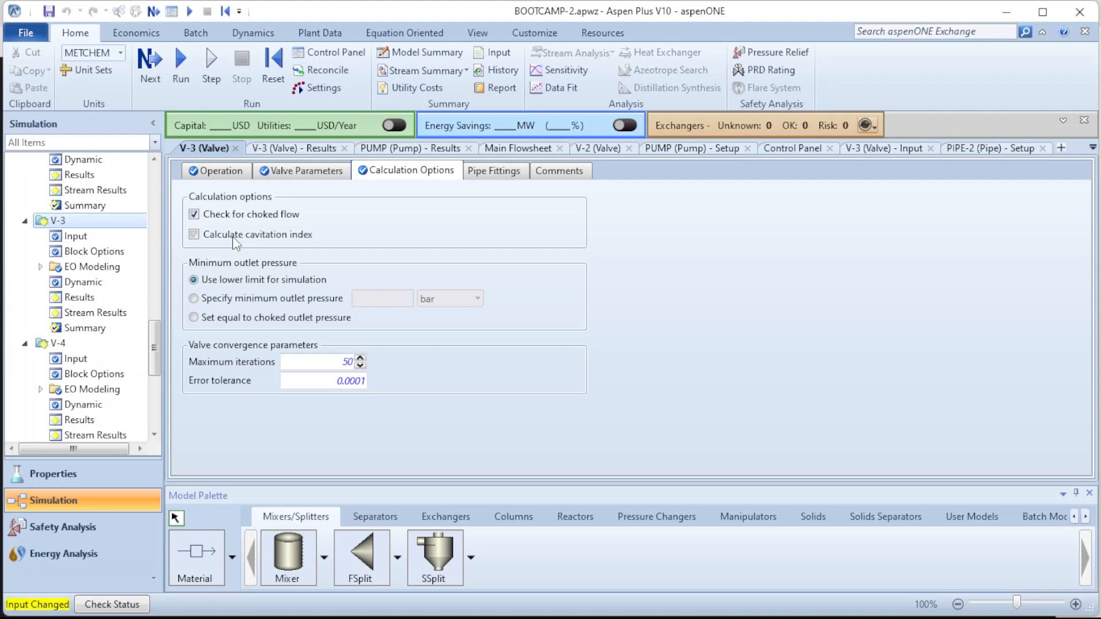
click(178, 53)
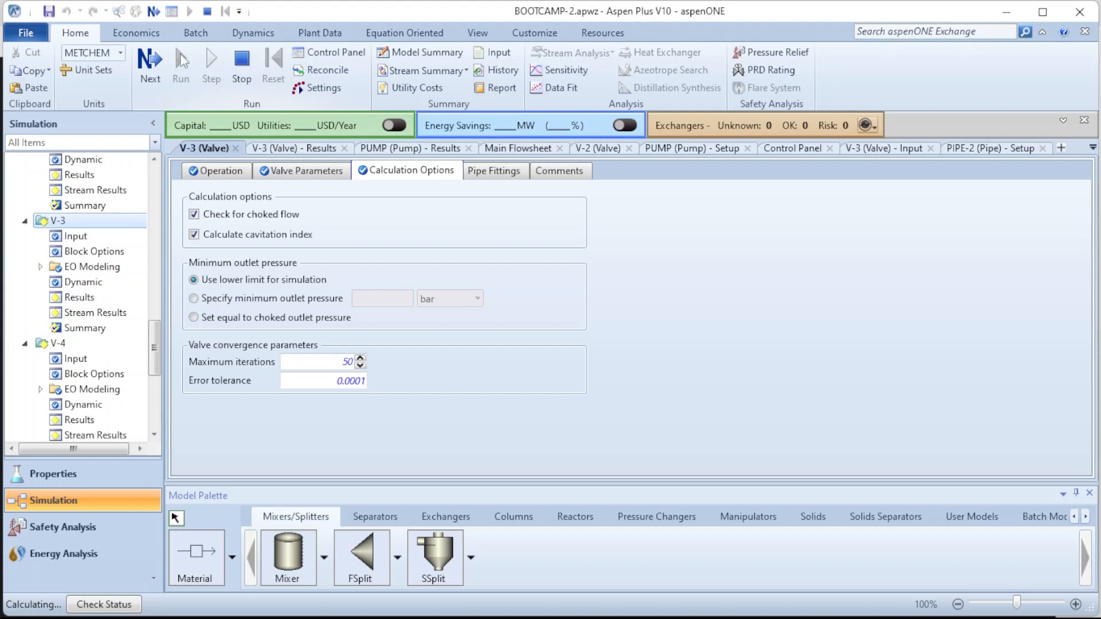
click(294, 149)
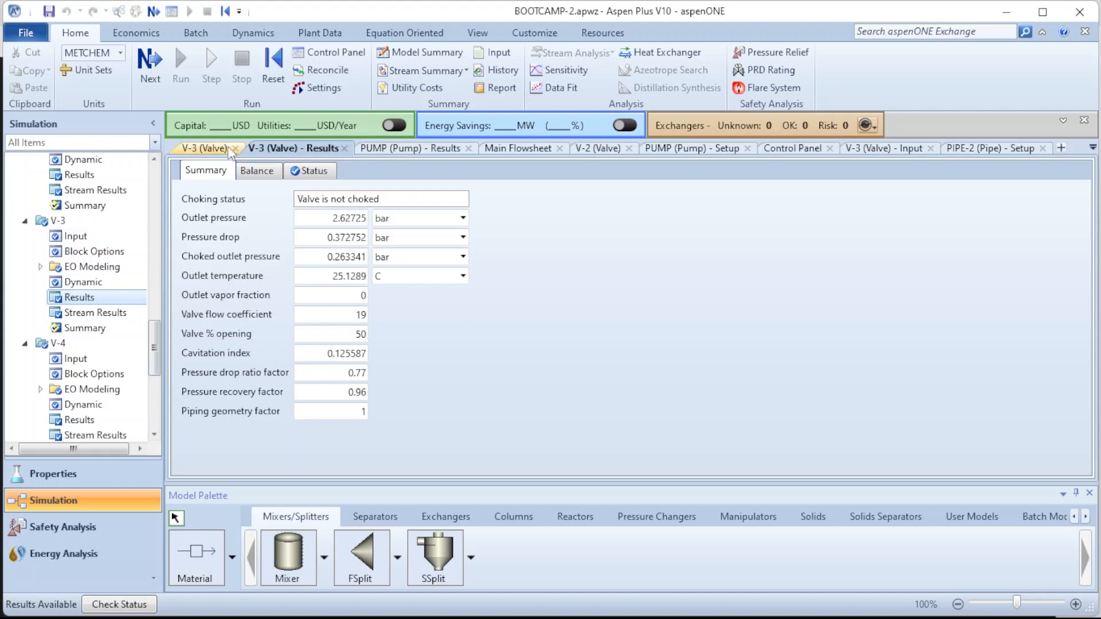
click(542, 149)
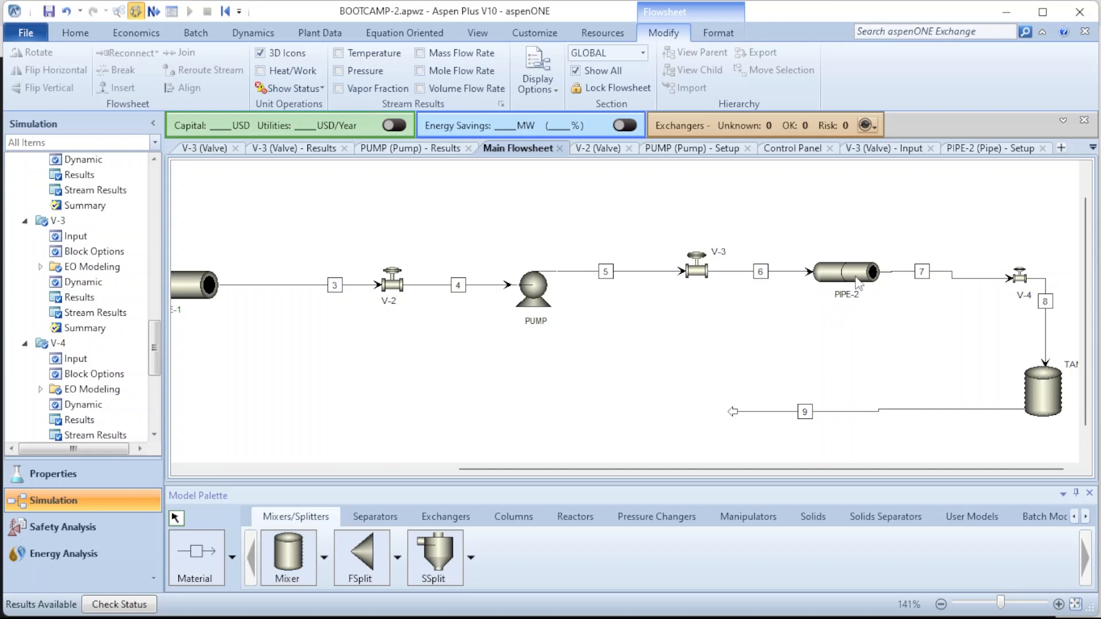
Review PIPE-2's pressure drop summary and its inlet and outlet stream results, including the Reynolds number
click(857, 281)
right_click(859, 282)
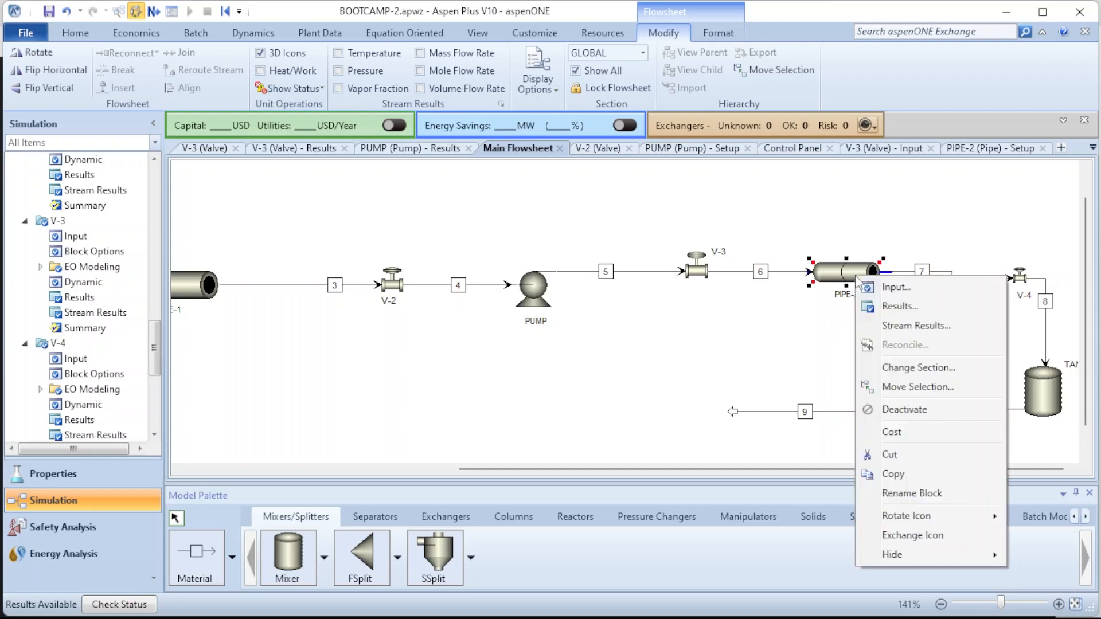
click(900, 309)
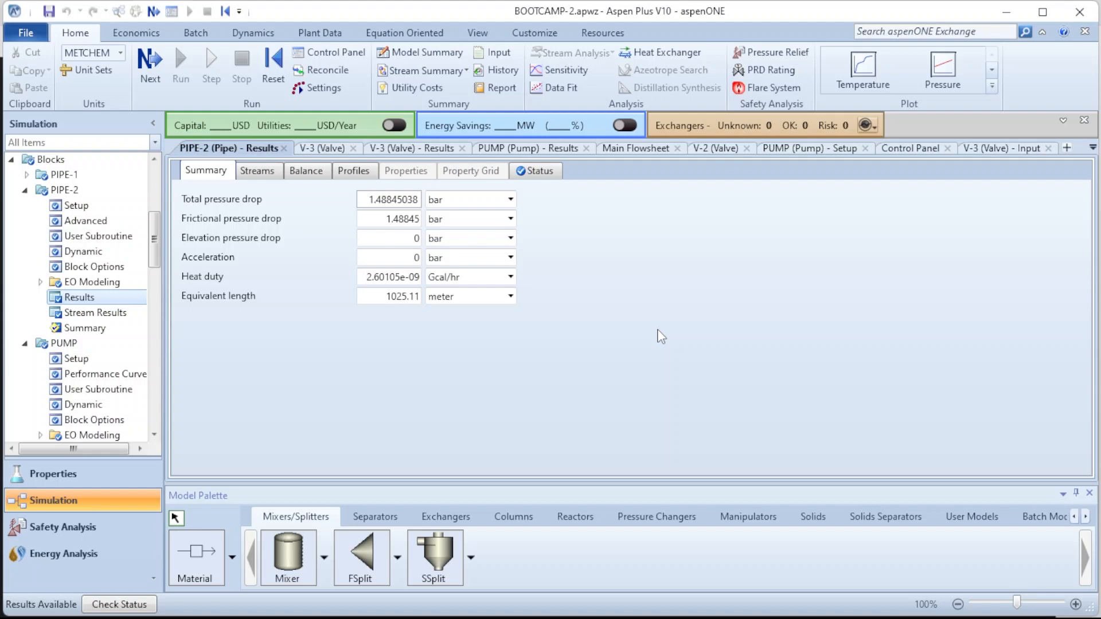
click(264, 177)
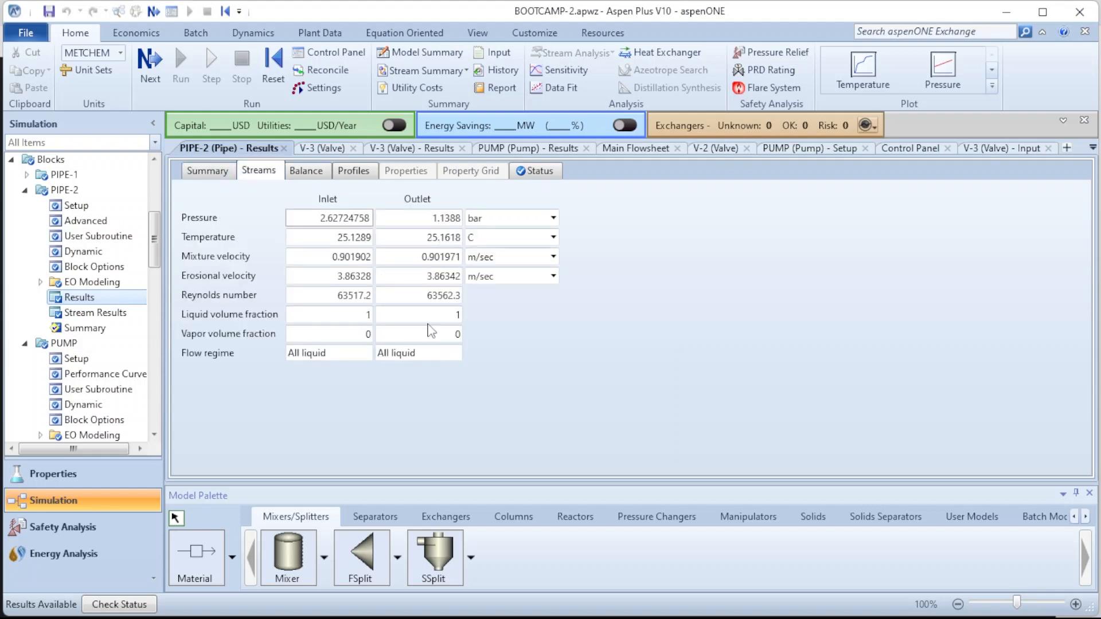
click(360, 296)
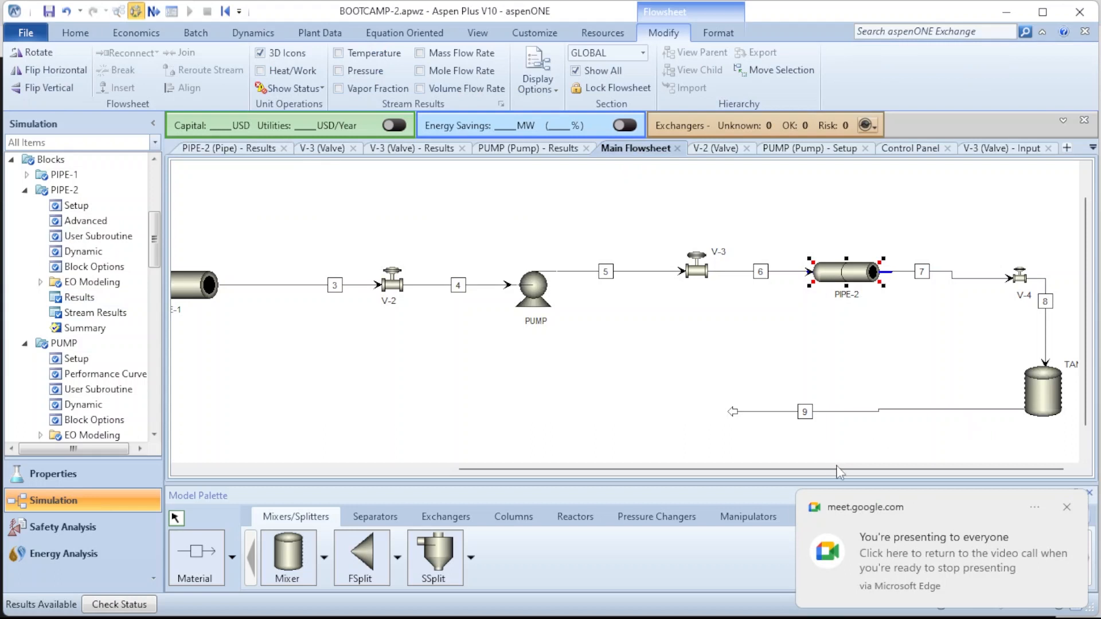
Review V-4's results summary, including choking status and outlet pressure, and return to the main flowsheet
click(1027, 280)
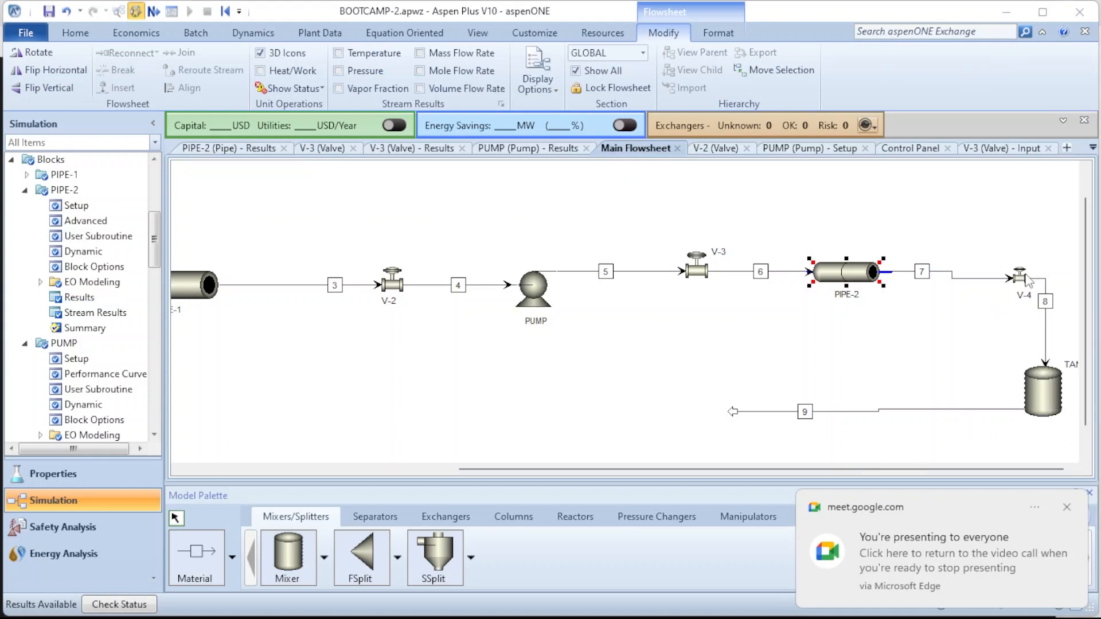
right_click(1028, 281)
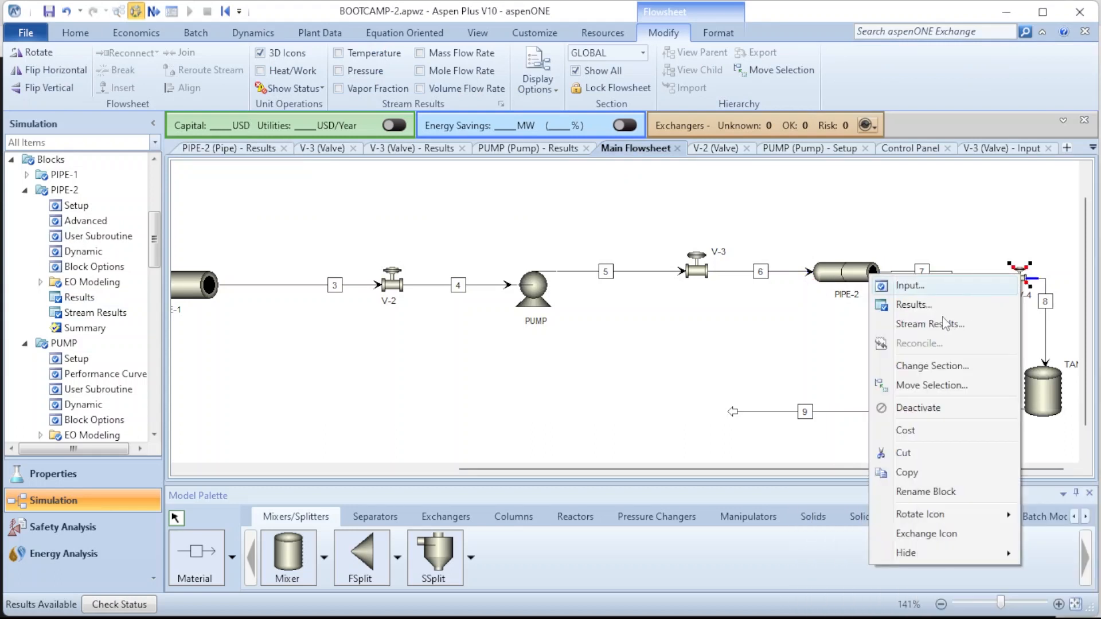
click(926, 310)
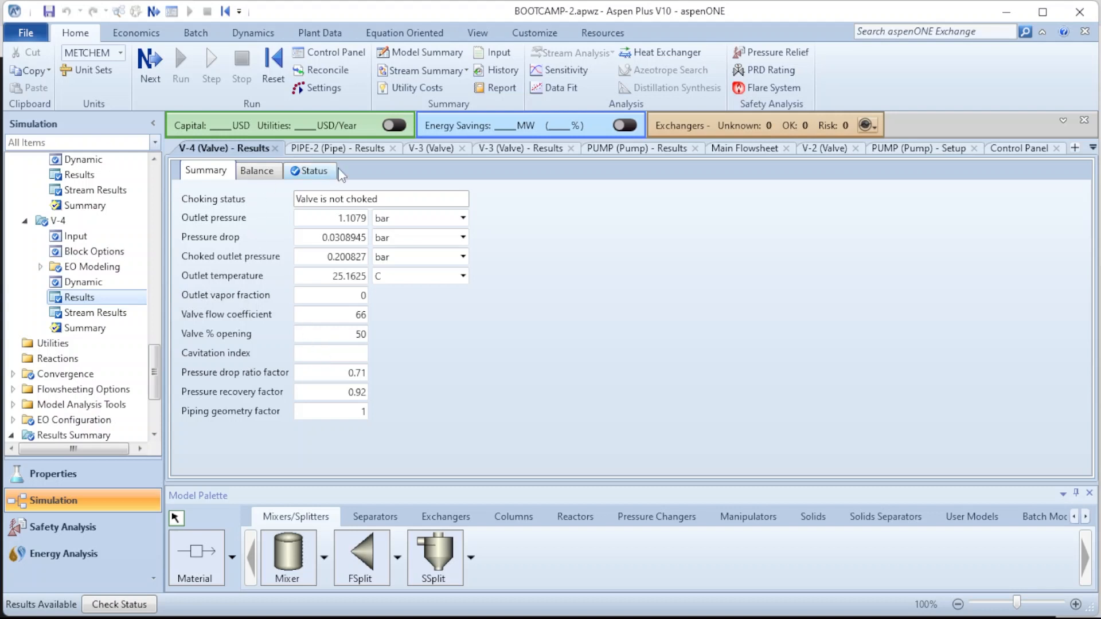
click(760, 150)
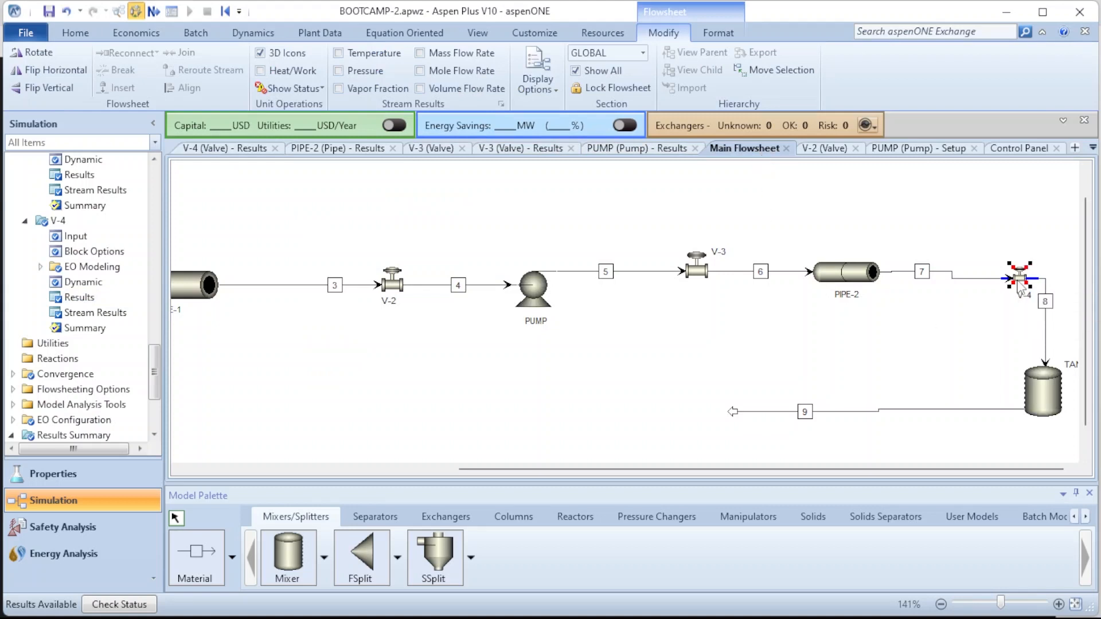
Enable the cavitation index calculation in V-4's calculation options and rerun the simulation
double_click(1020, 281)
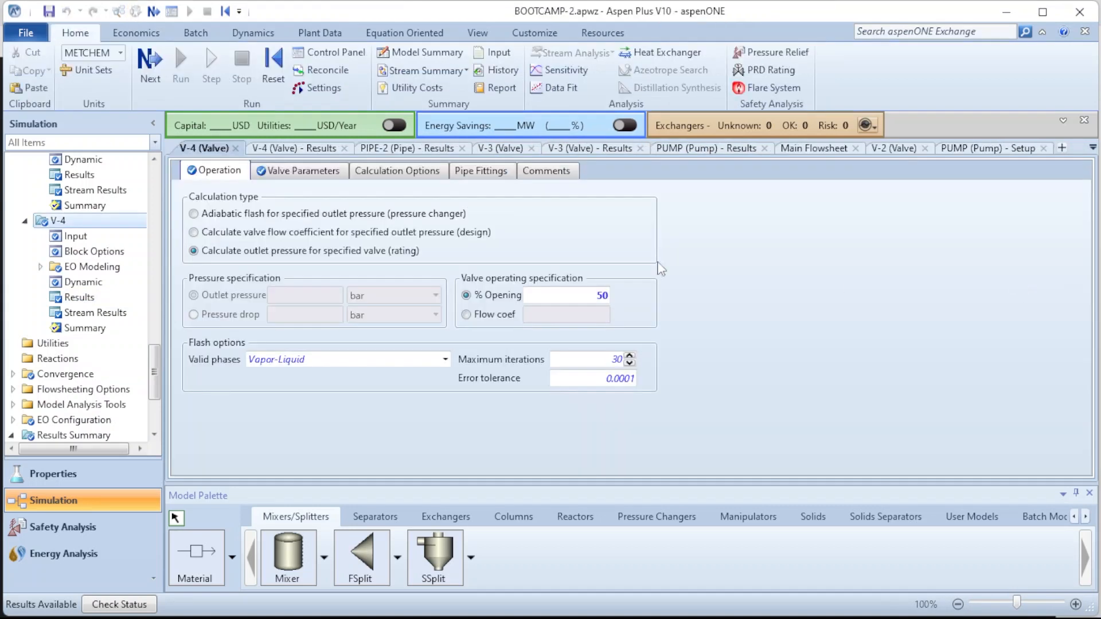
click(393, 175)
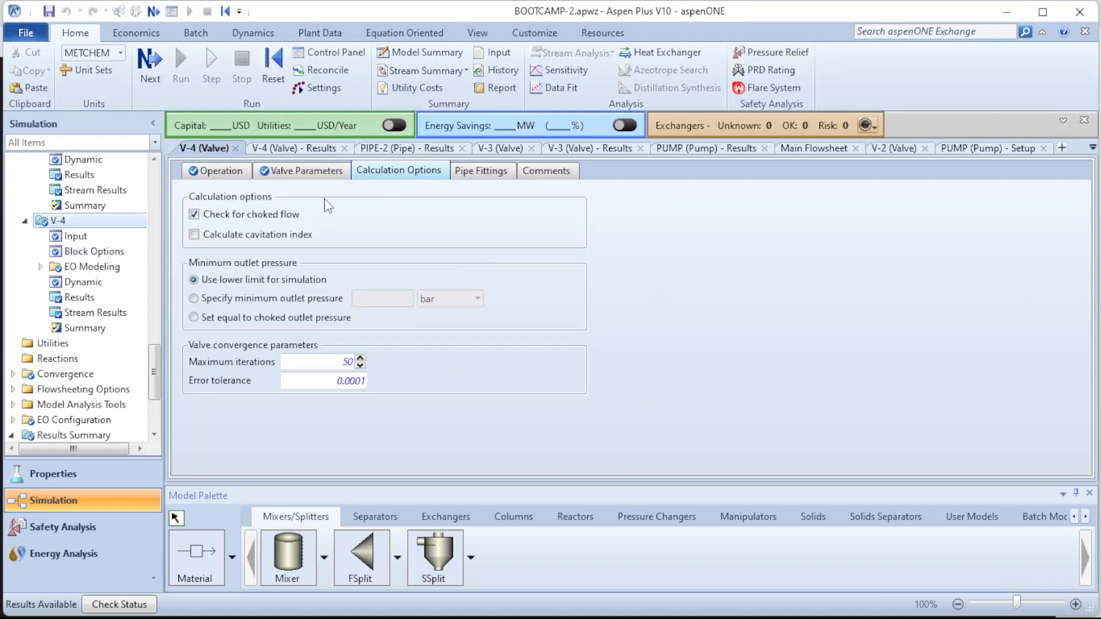
click(263, 235)
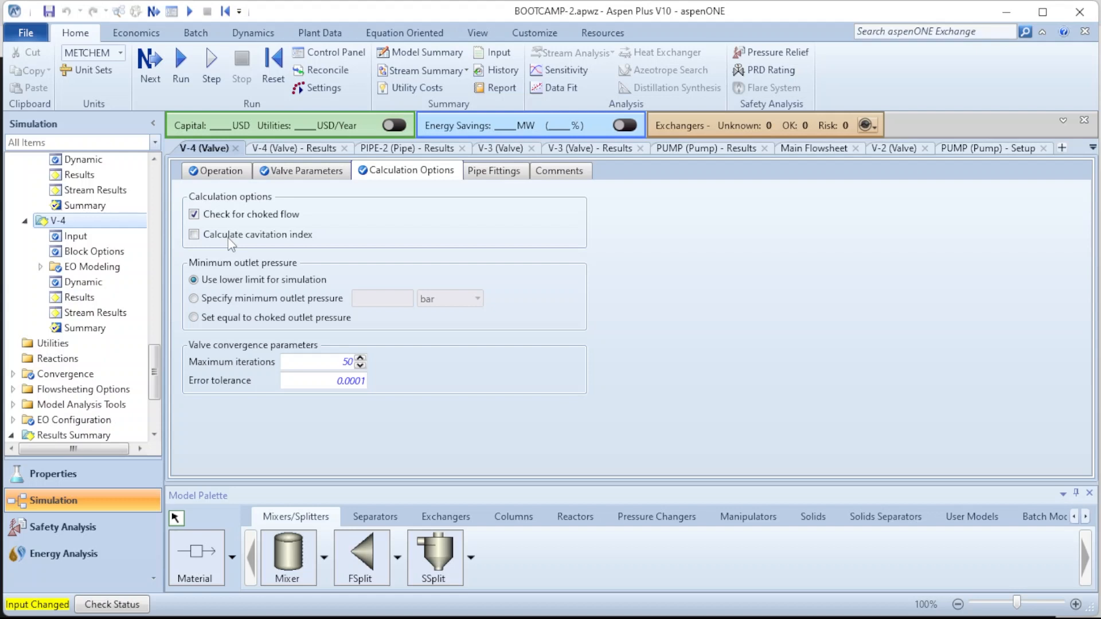
click(185, 55)
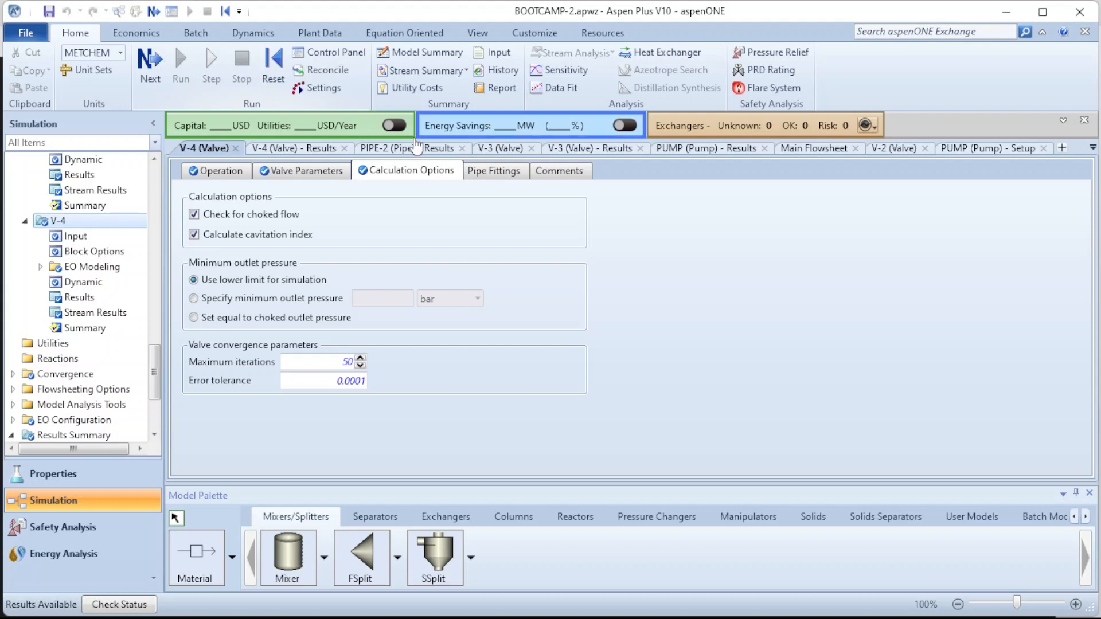
Review V-4's recalculated results summary, including its cavitation index, and its mole, mass and enthalpy balance
click(815, 149)
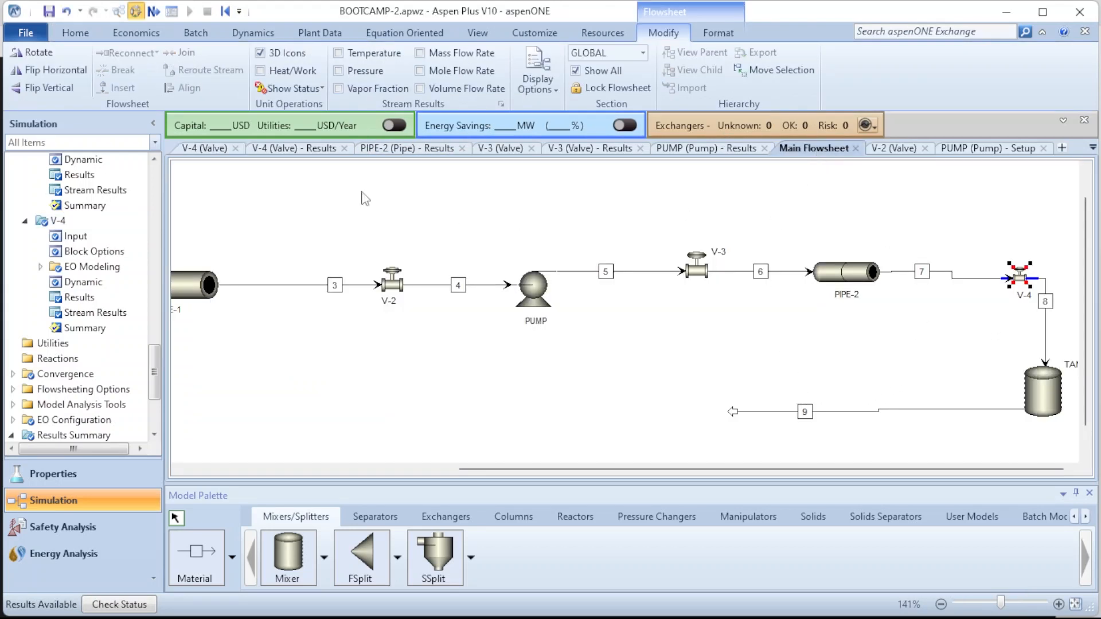
click(205, 148)
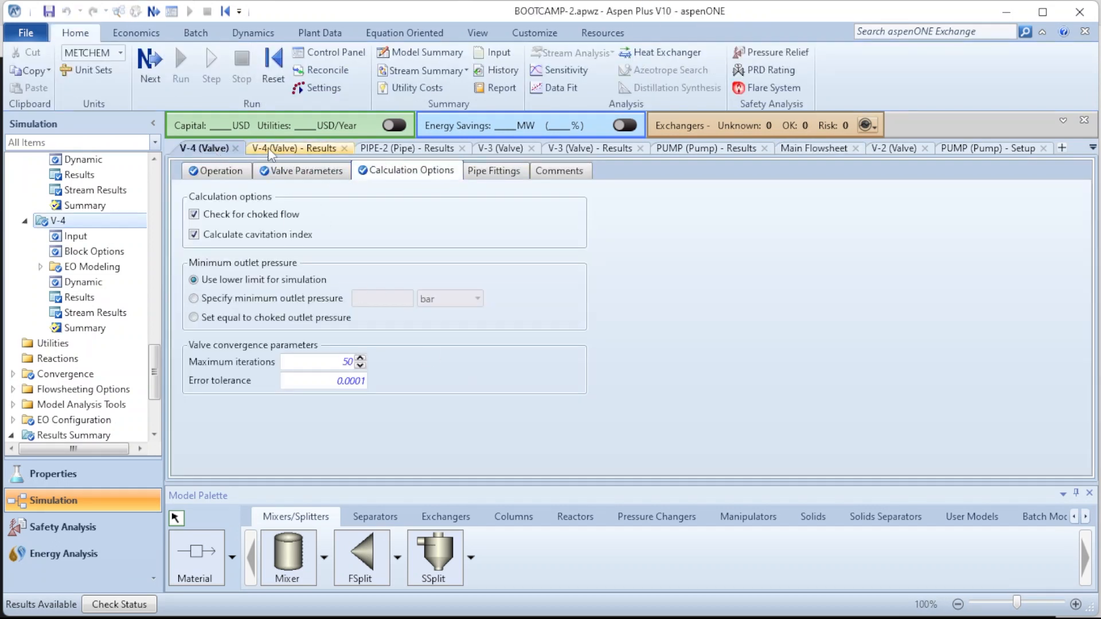
click(320, 153)
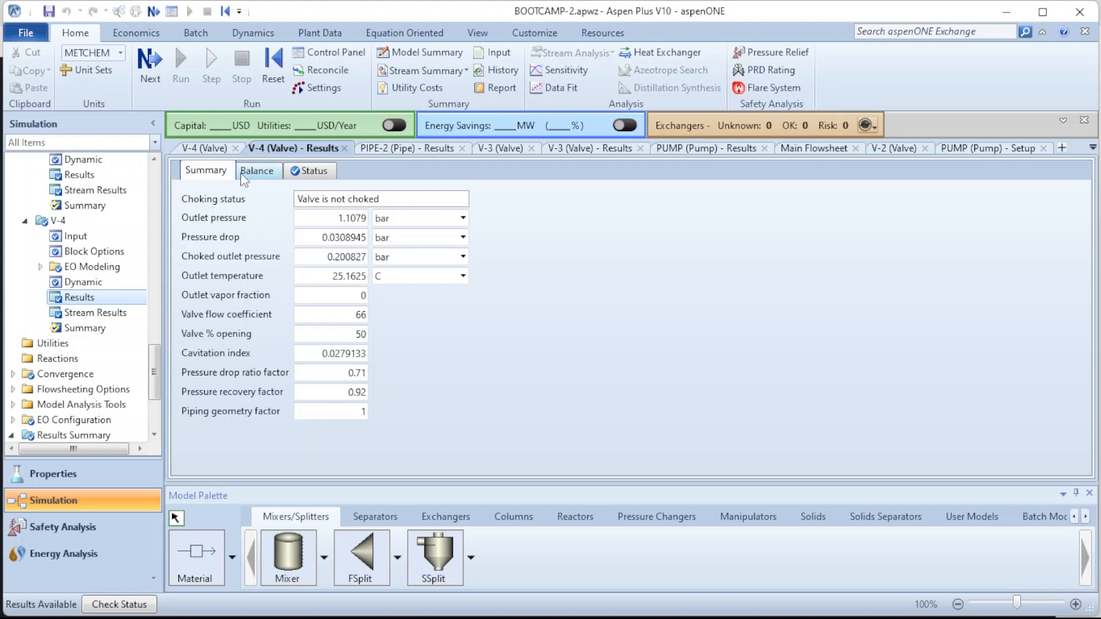
click(258, 171)
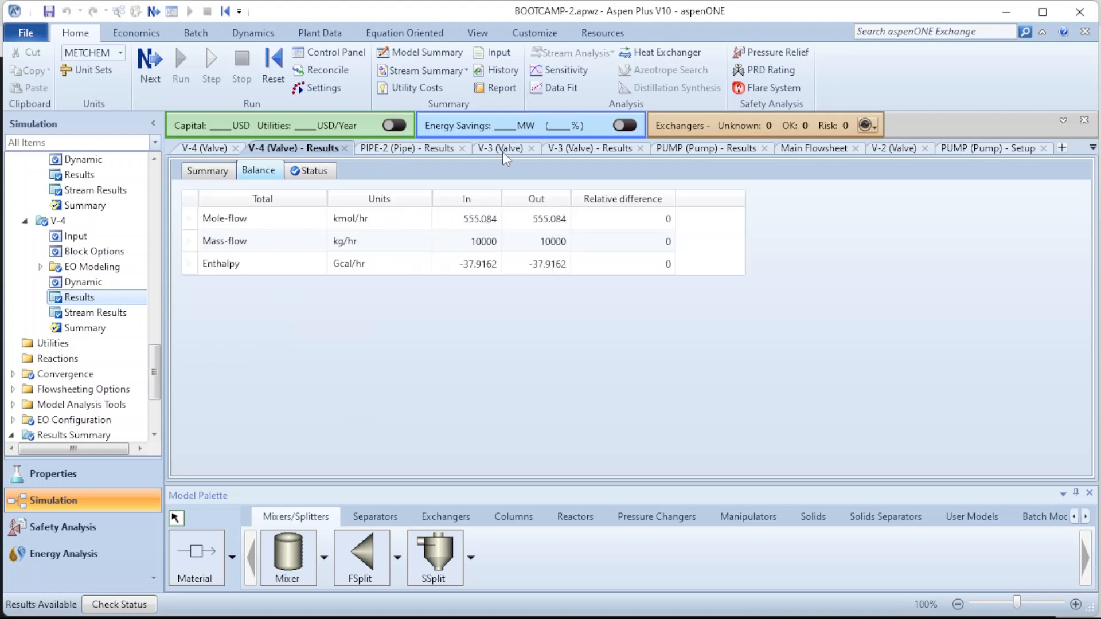
Return to the main flowsheet and review the process line from TANK-A through V-1, PIPE-1 and V-2 to the pump
click(838, 150)
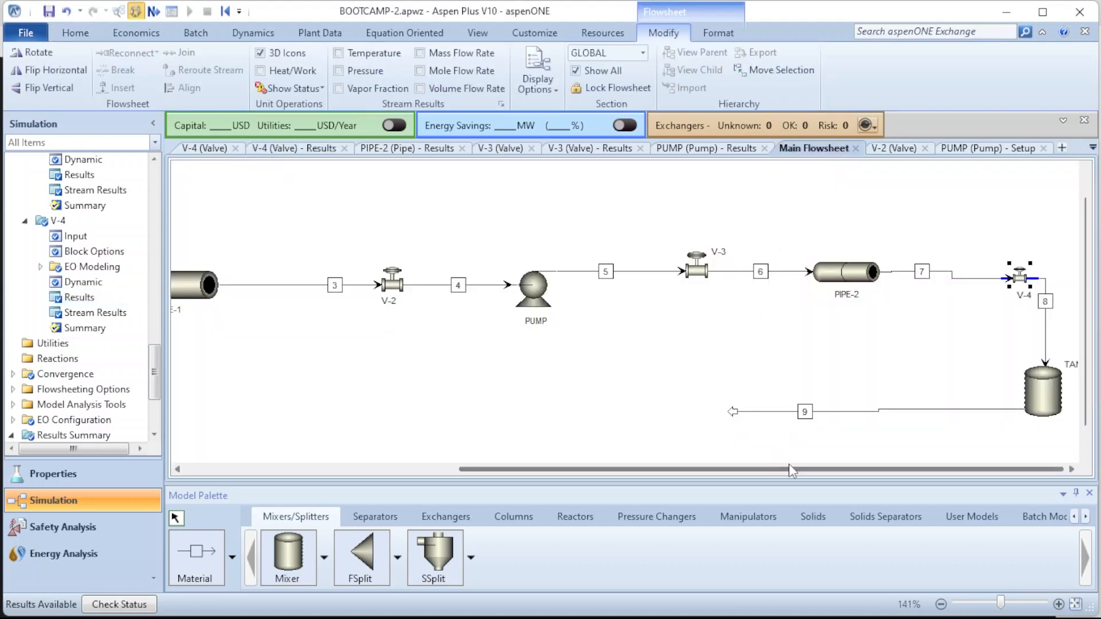
drag(794, 470, 426, 491)
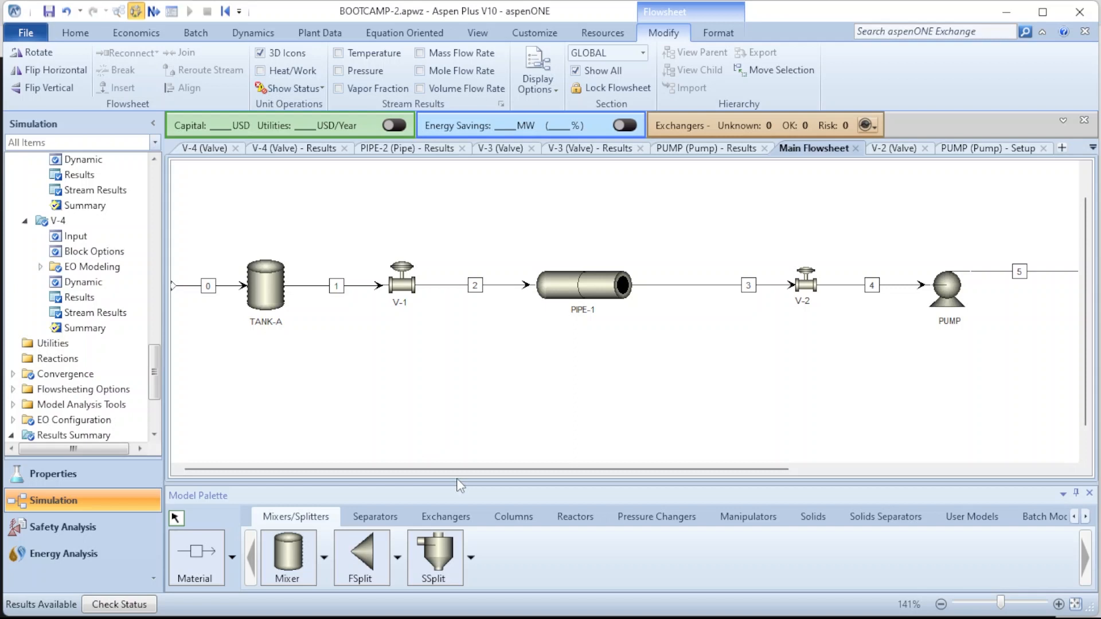
drag(473, 467, 486, 468)
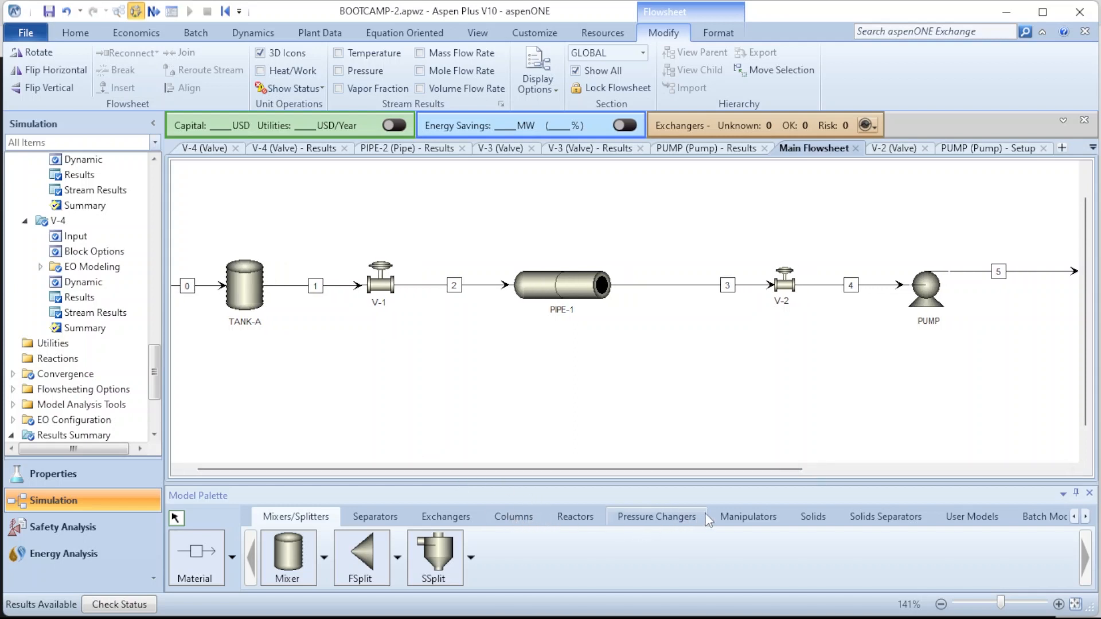
click(372, 516)
click(676, 521)
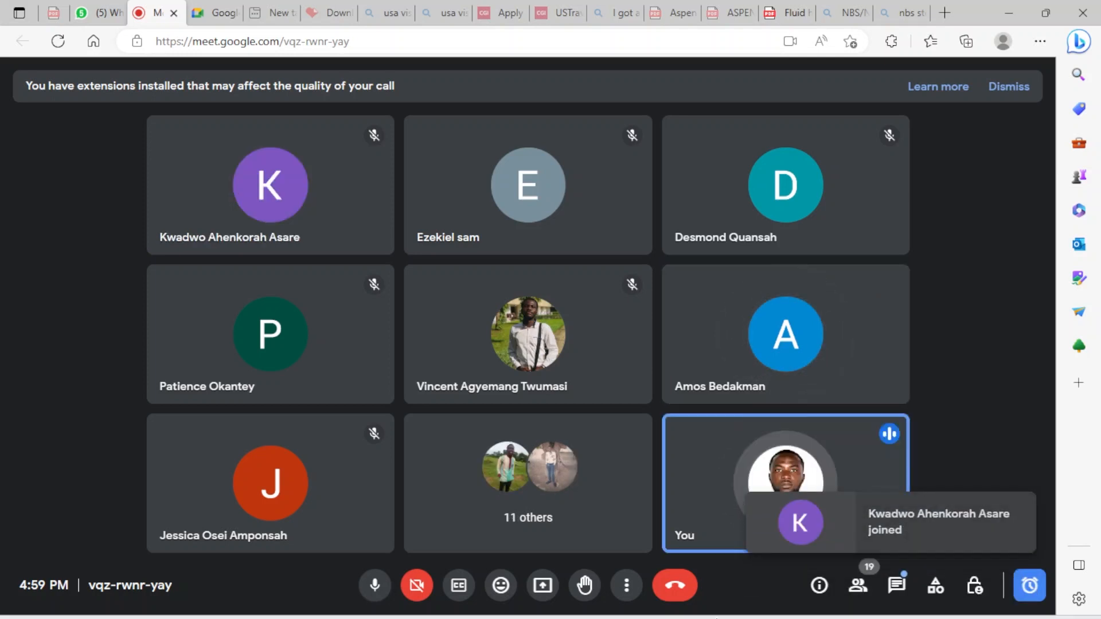
Switch to the Snipping Tool and examine the optimum inside diameter calculation for turbulent flow
mouse_move(707, 601)
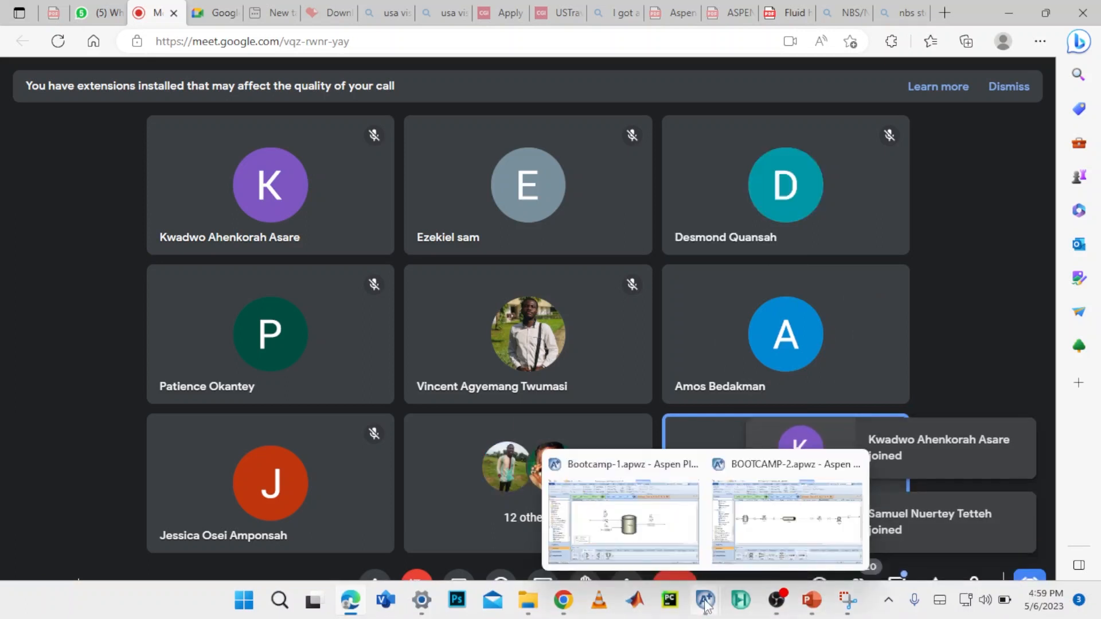
click(848, 600)
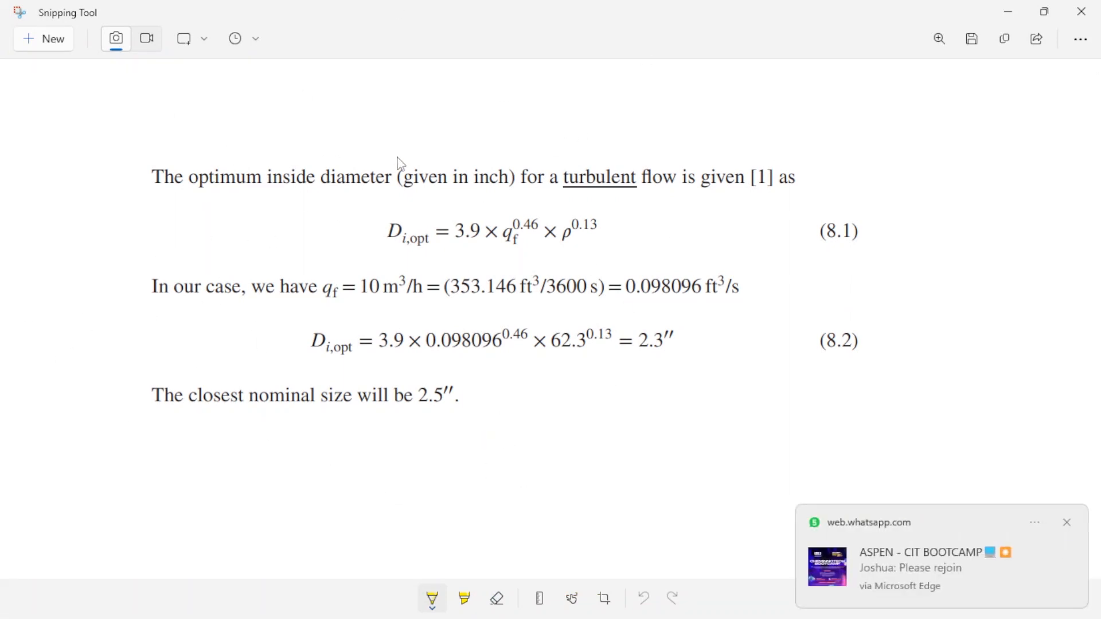
scroll(397, 156, up, 4)
scroll(397, 156, down, 3)
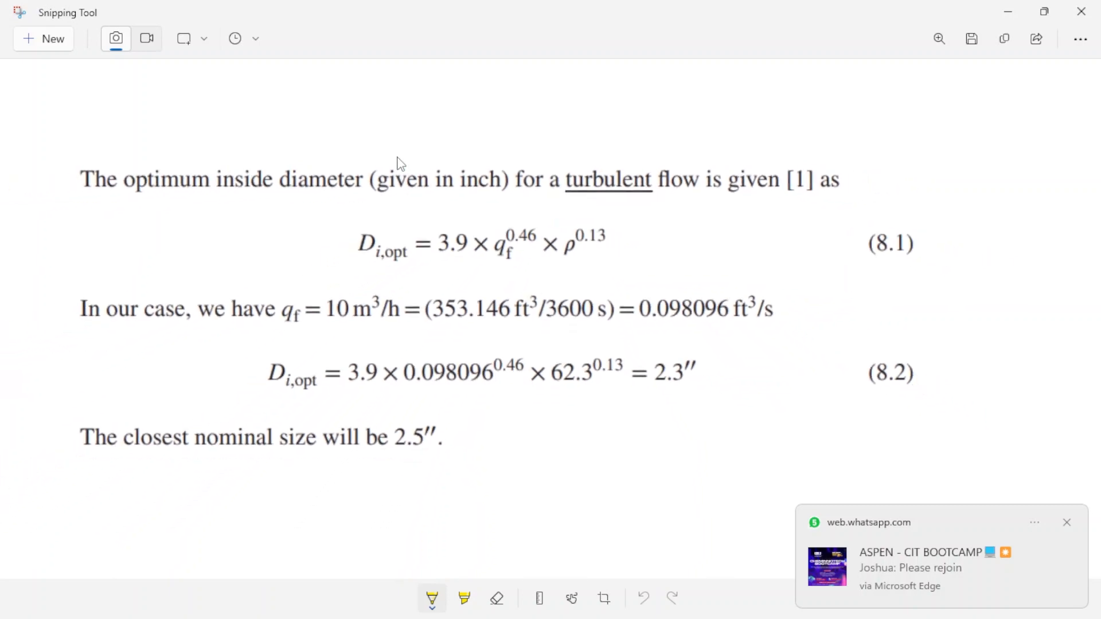